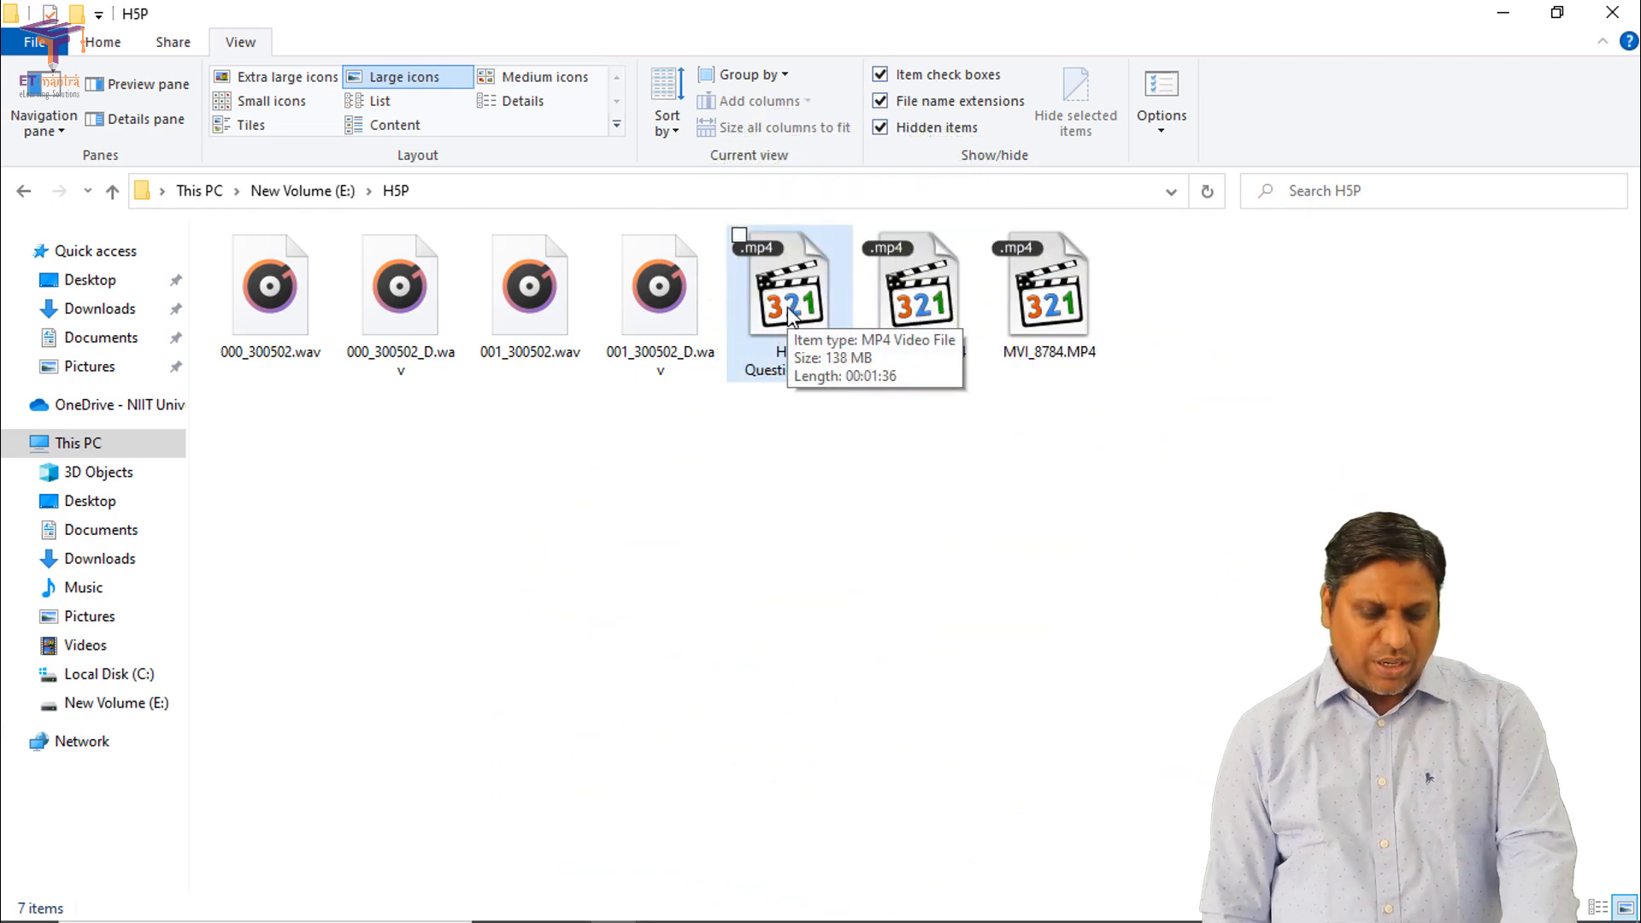
Step: Start a video upload on the YouTube channel and add H5P Question.mp4 from the H5P folder
{"action": "left_click", "coordinate": [1557, 12]}
{"action": "left_click_drag", "start_coordinate": [974, 53], "coordinate": [1129, 308]}
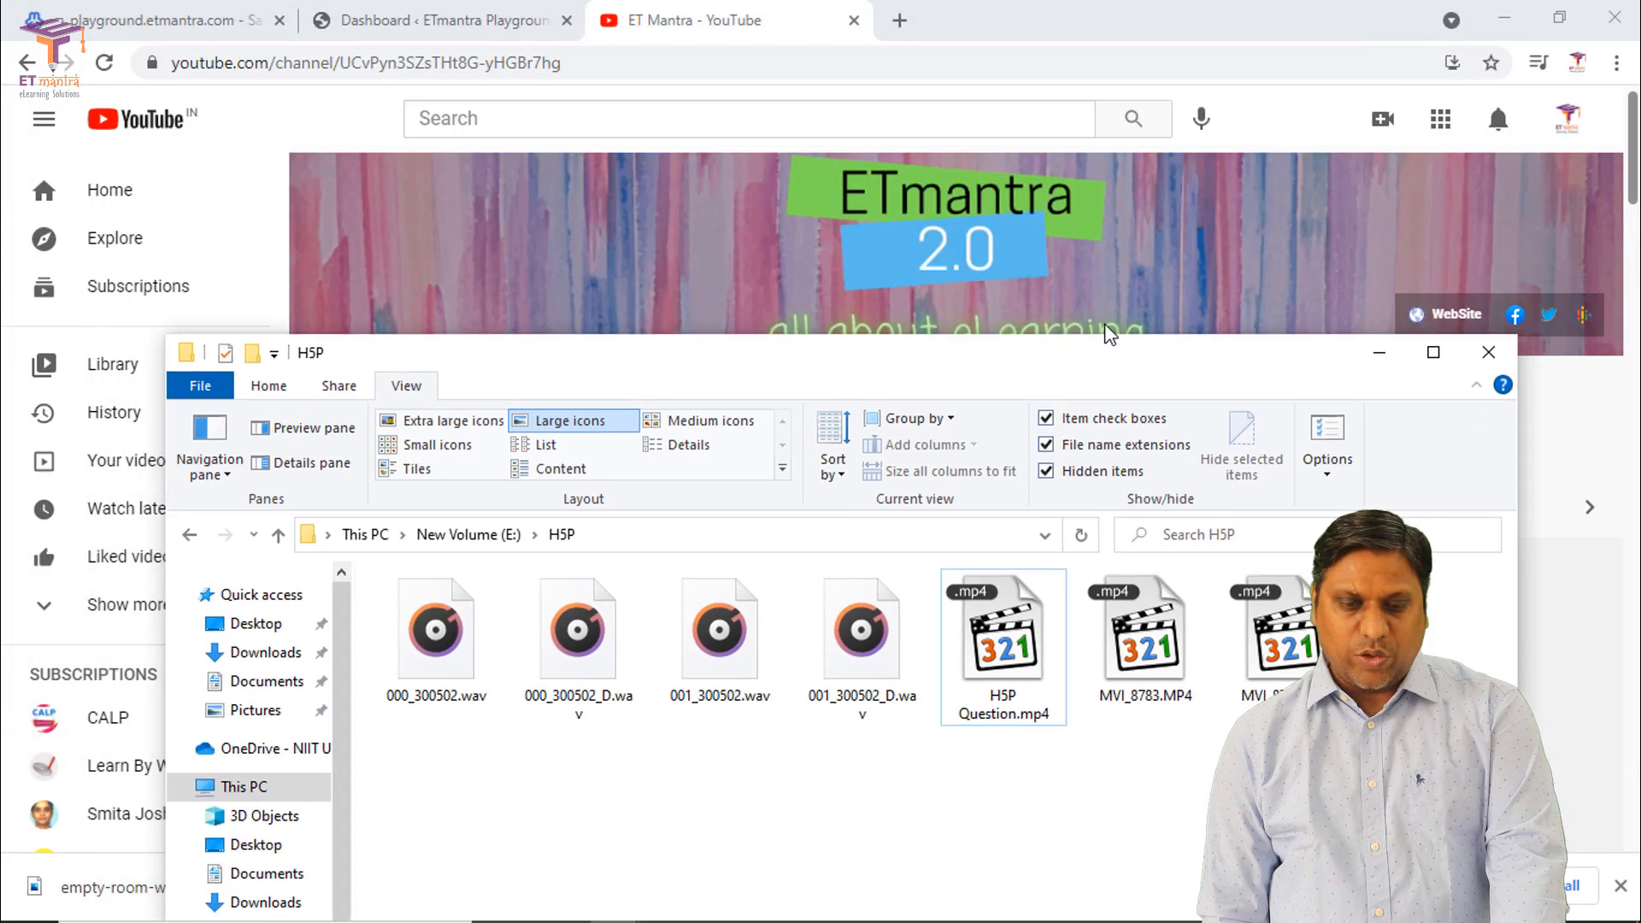
{"action": "left_click", "coordinate": [1380, 122]}
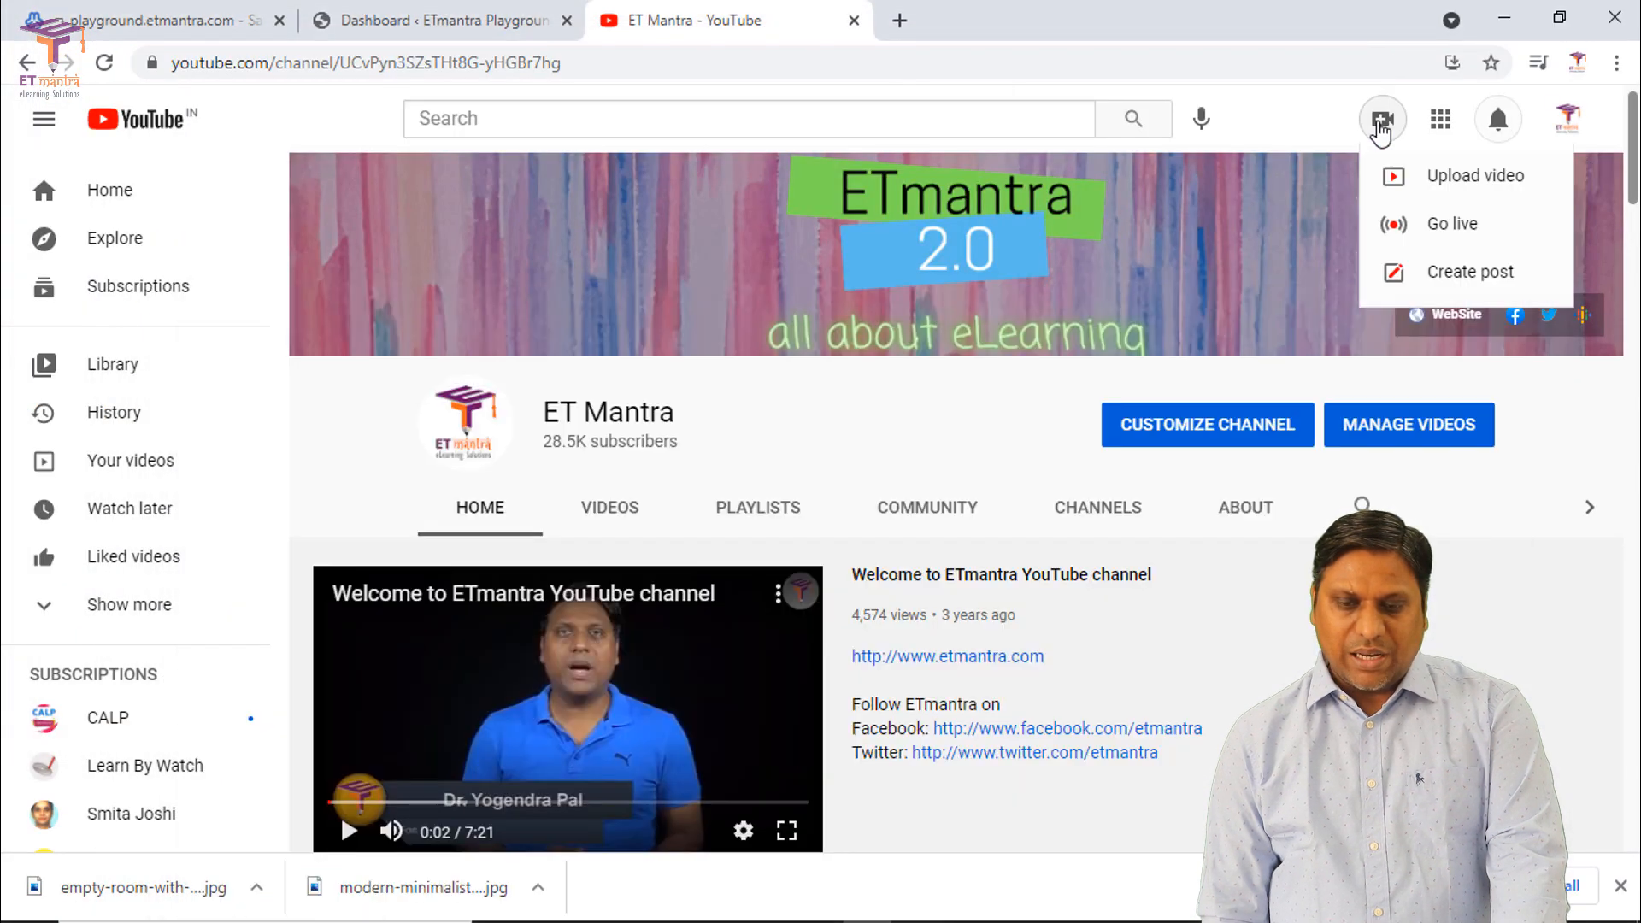
{"action": "left_click", "coordinate": [1436, 175]}
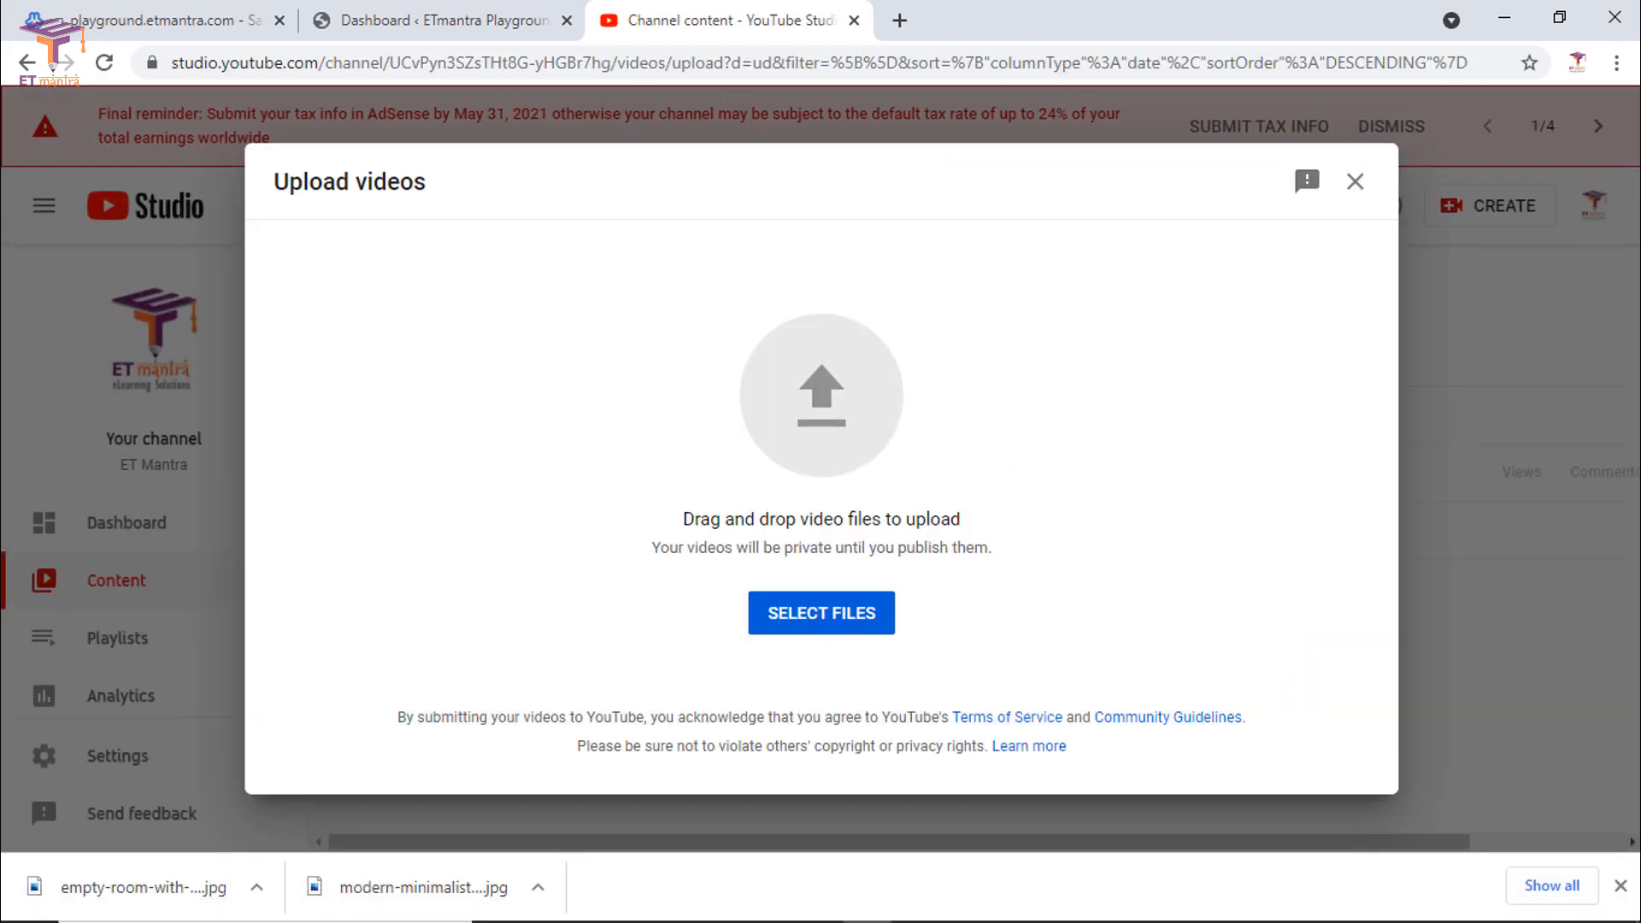
{"action": "mouse_move", "coordinate": [615, 899]}
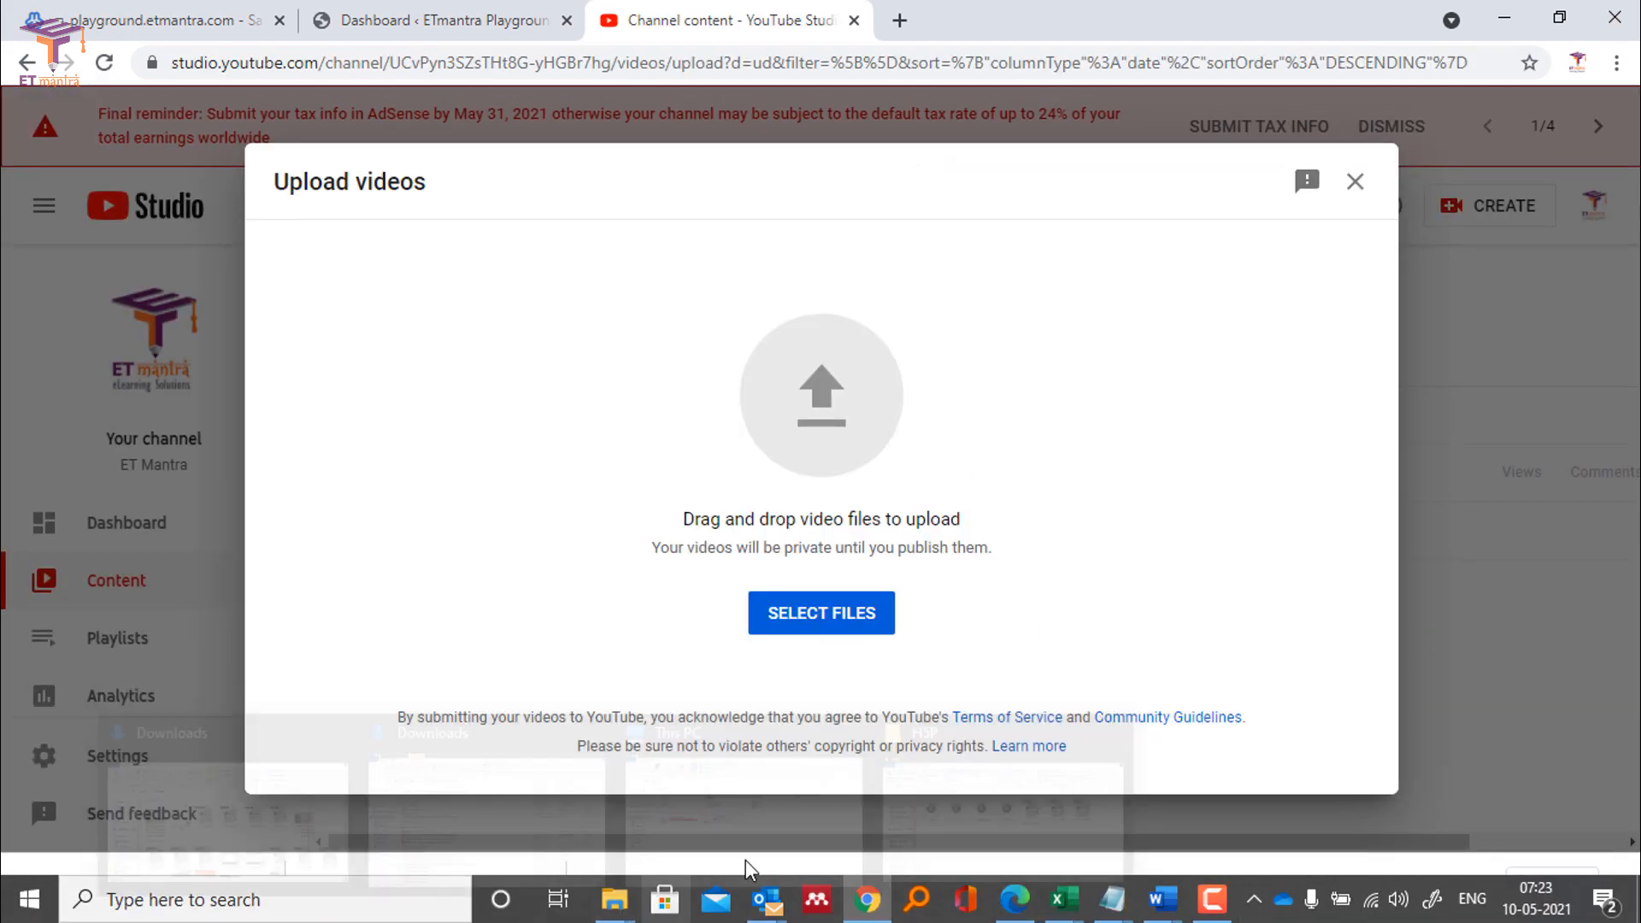
{"action": "left_click", "coordinate": [1009, 795]}
{"action": "left_click_drag", "start_coordinate": [842, 825], "coordinate": [821, 350]}
Step: Keep the title "H5P Question" and the not-made-for-kids audience, and continue to the monetization stage
{"action": "scroll", "coordinate": [470, 476], "scroll_direction": "down", "scroll_amount": 5}
{"action": "scroll", "coordinate": [479, 453], "scroll_direction": "up", "scroll_amount": 5}
{"action": "left_click", "coordinate": [480, 442]}
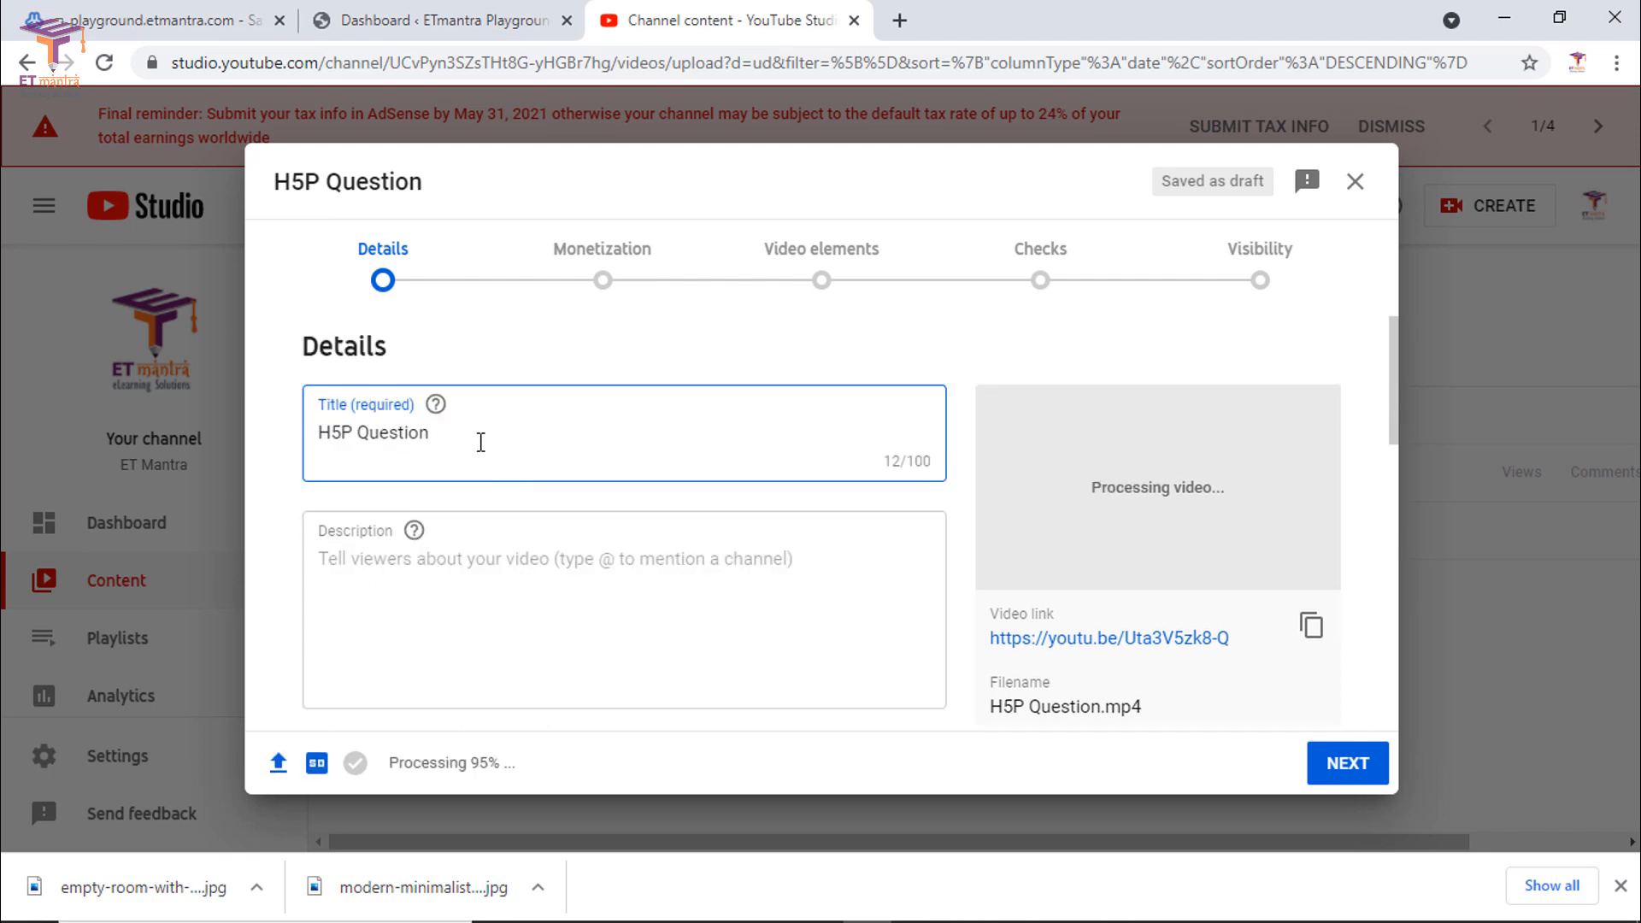
{"action": "scroll", "coordinate": [448, 484], "scroll_direction": "down", "scroll_amount": 6}
{"action": "scroll", "coordinate": [447, 506], "scroll_direction": "down", "scroll_amount": 4}
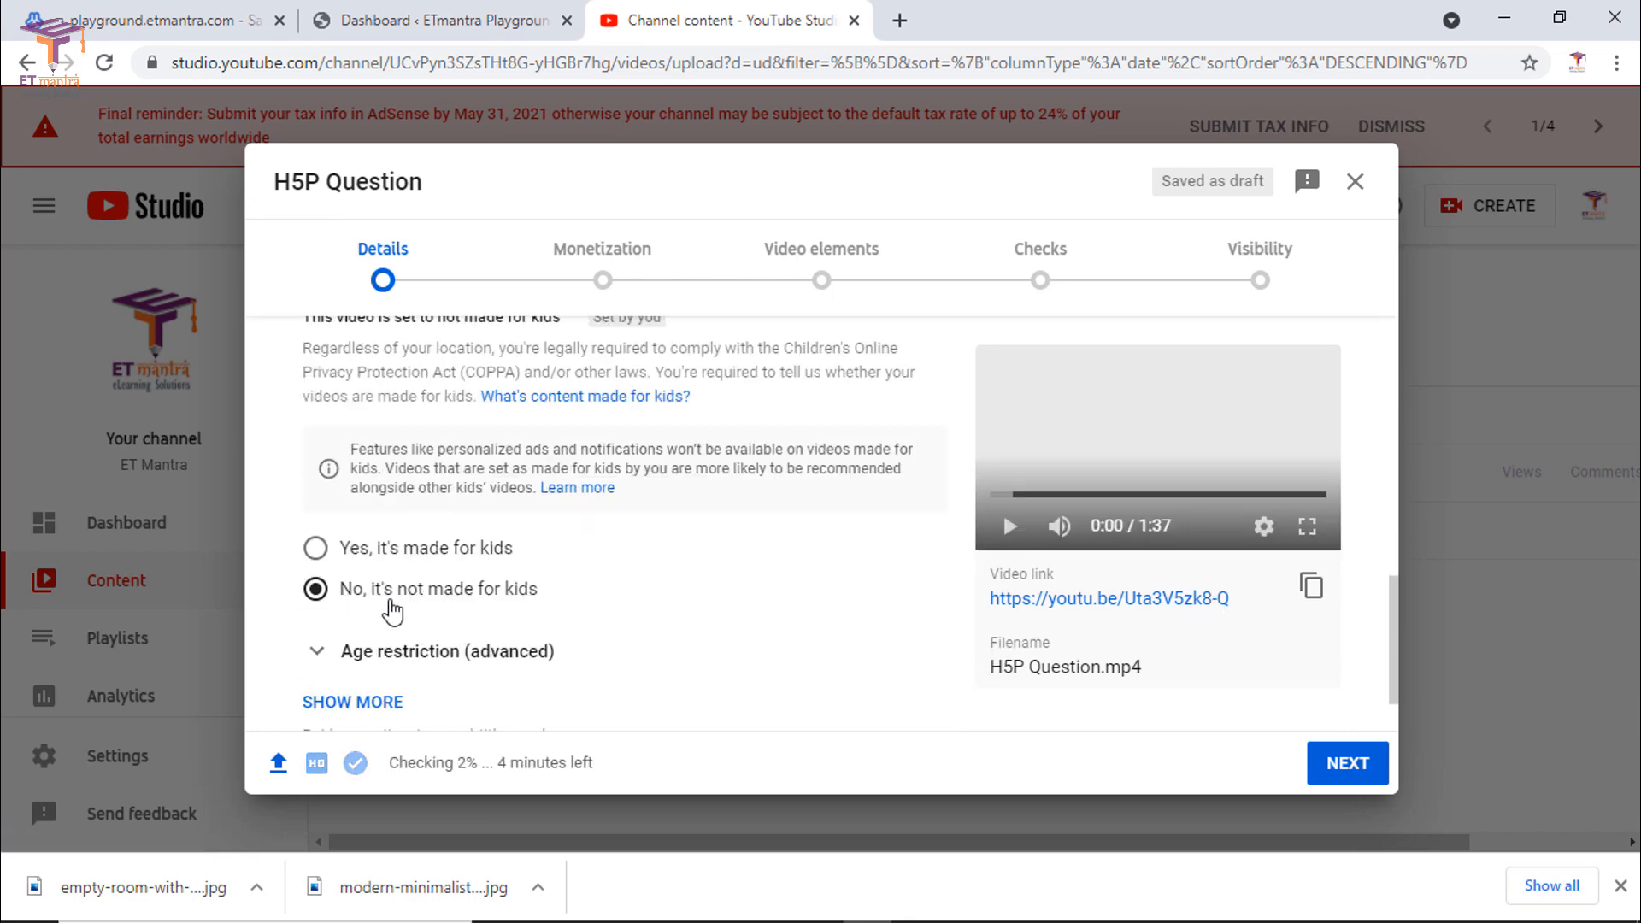
{"action": "left_click", "coordinate": [1329, 756]}
Step: Set monetization to Off for the video and continue to the video elements stage
{"action": "left_click", "coordinate": [442, 501]}
{"action": "left_click", "coordinate": [381, 515]}
{"action": "left_click", "coordinate": [641, 577]}
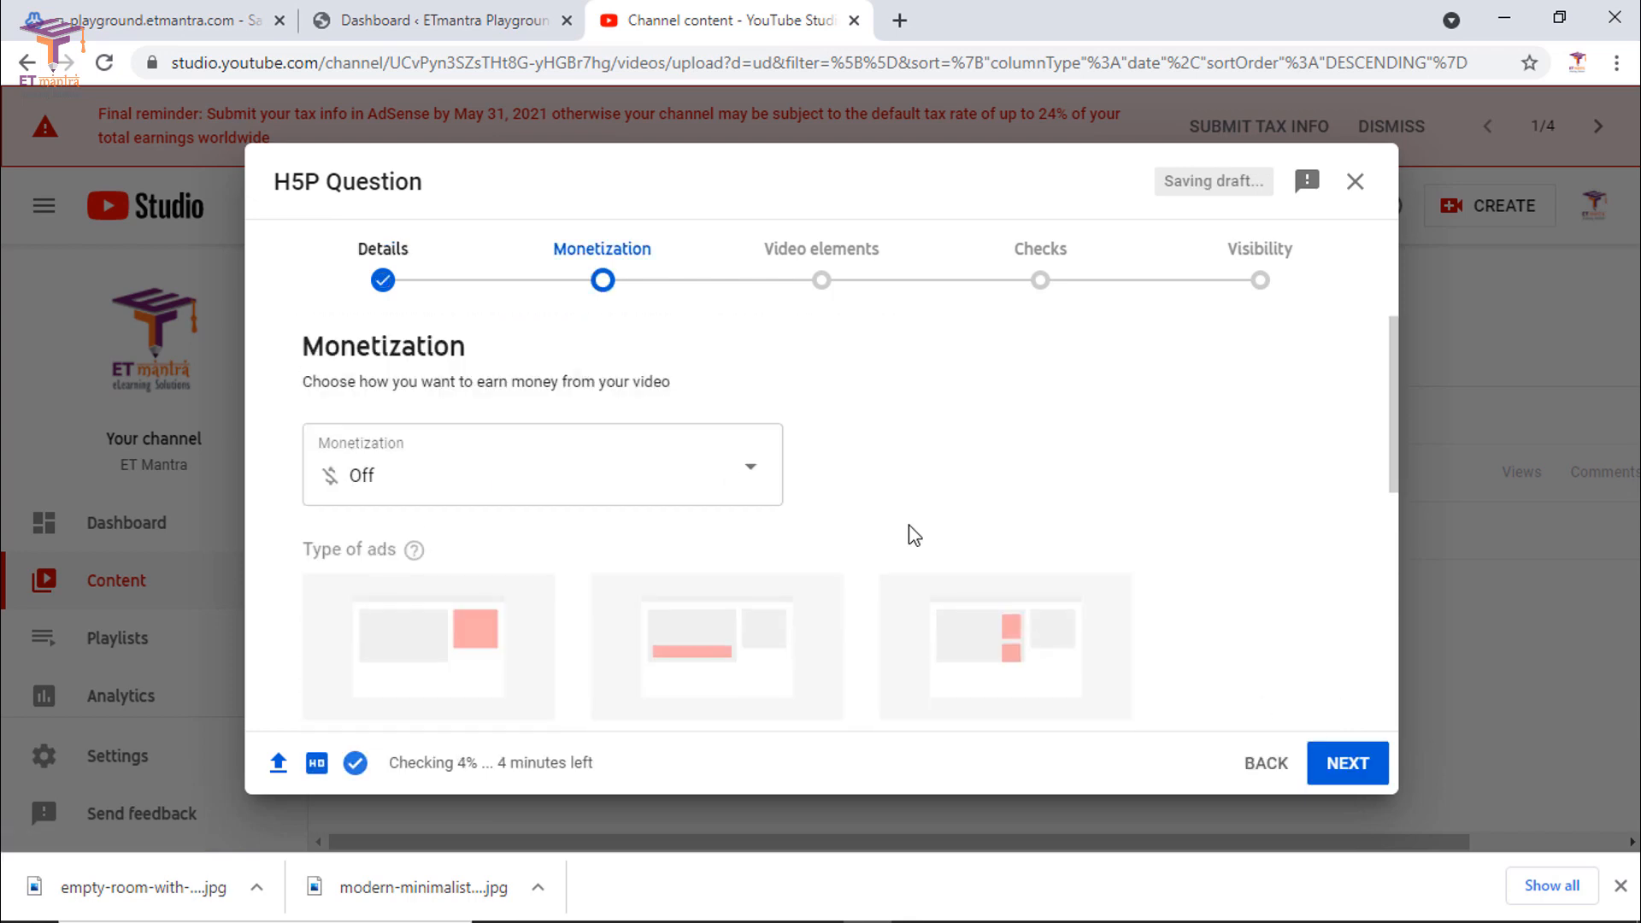
{"action": "scroll", "coordinate": [966, 575], "scroll_direction": "down", "scroll_amount": 5}
{"action": "left_click", "coordinate": [1348, 763]}
Step: Pass the video elements and checks stages without adding subtitles, an end screen or cards
{"action": "scroll", "coordinate": [960, 658], "scroll_direction": "down", "scroll_amount": 2}
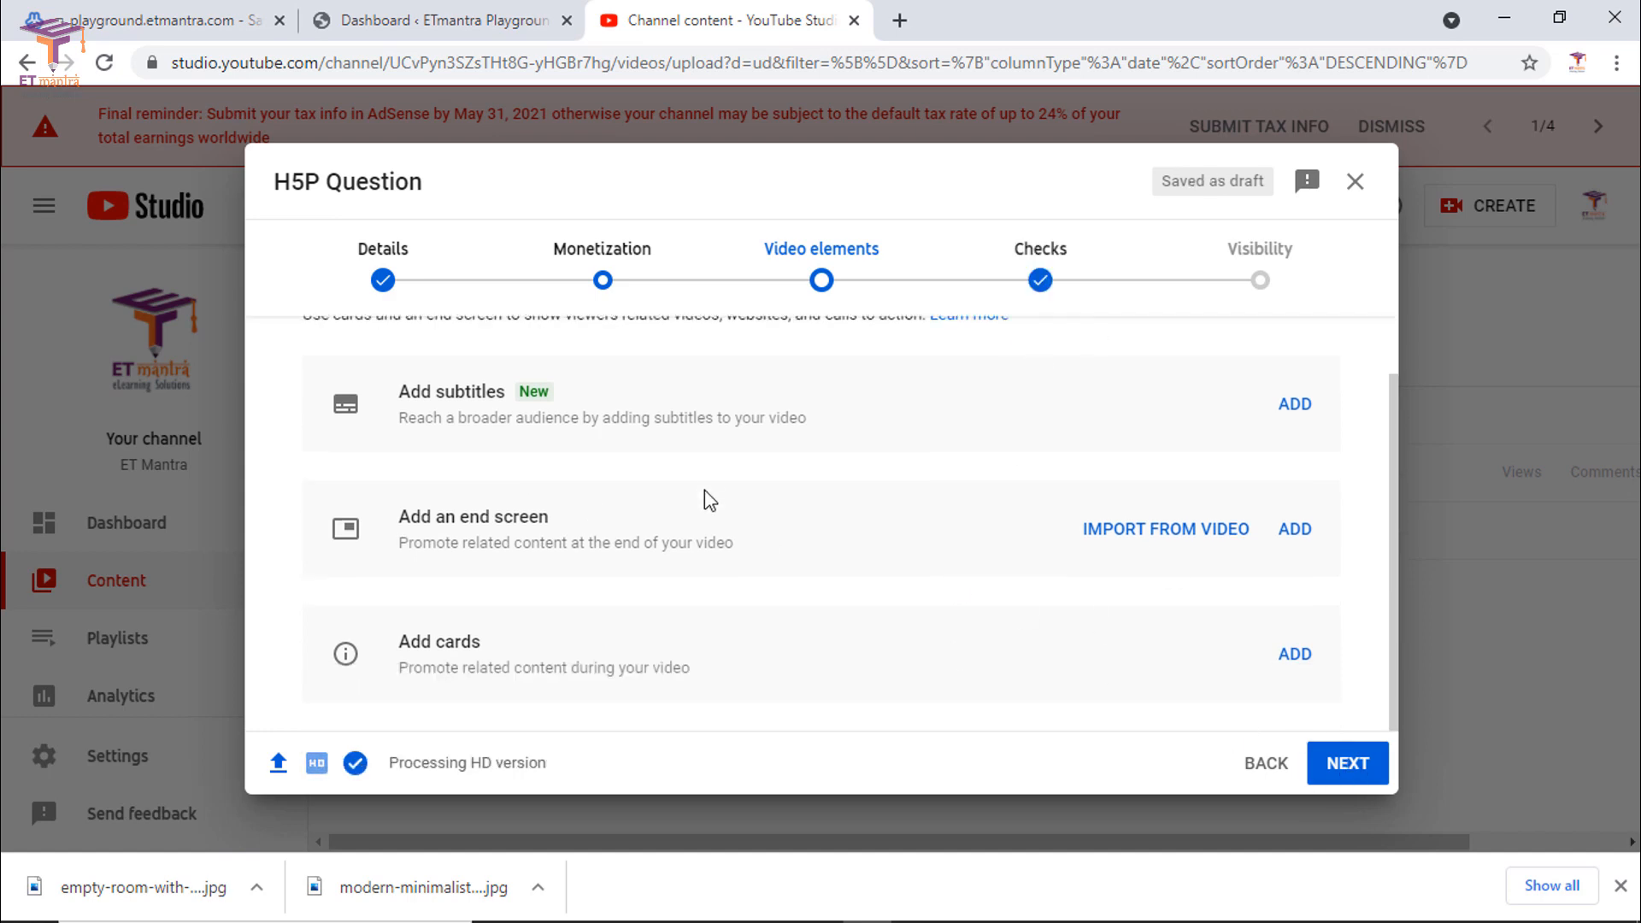
{"action": "left_click", "coordinate": [1346, 763]}
{"action": "scroll", "coordinate": [1290, 742], "scroll_direction": "down", "scroll_amount": 1}
{"action": "left_click", "coordinate": [1348, 765]}
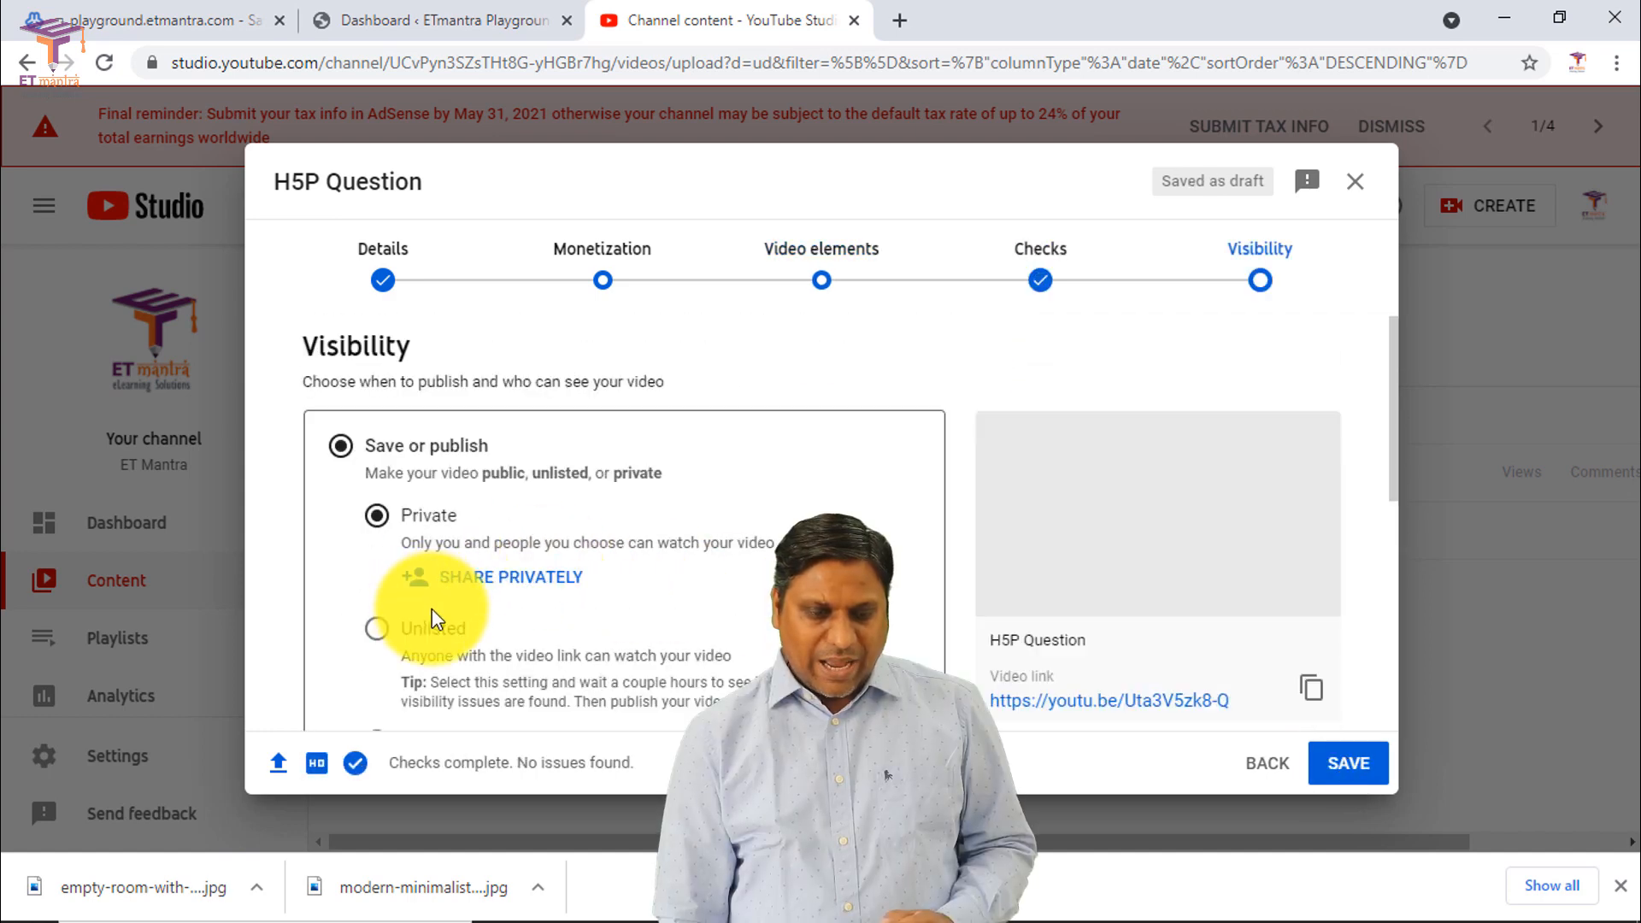
Step: Set the video's visibility to Unlisted and save it
{"action": "scroll", "coordinate": [436, 617], "scroll_direction": "down", "scroll_amount": 3}
{"action": "left_click", "coordinate": [382, 386]}
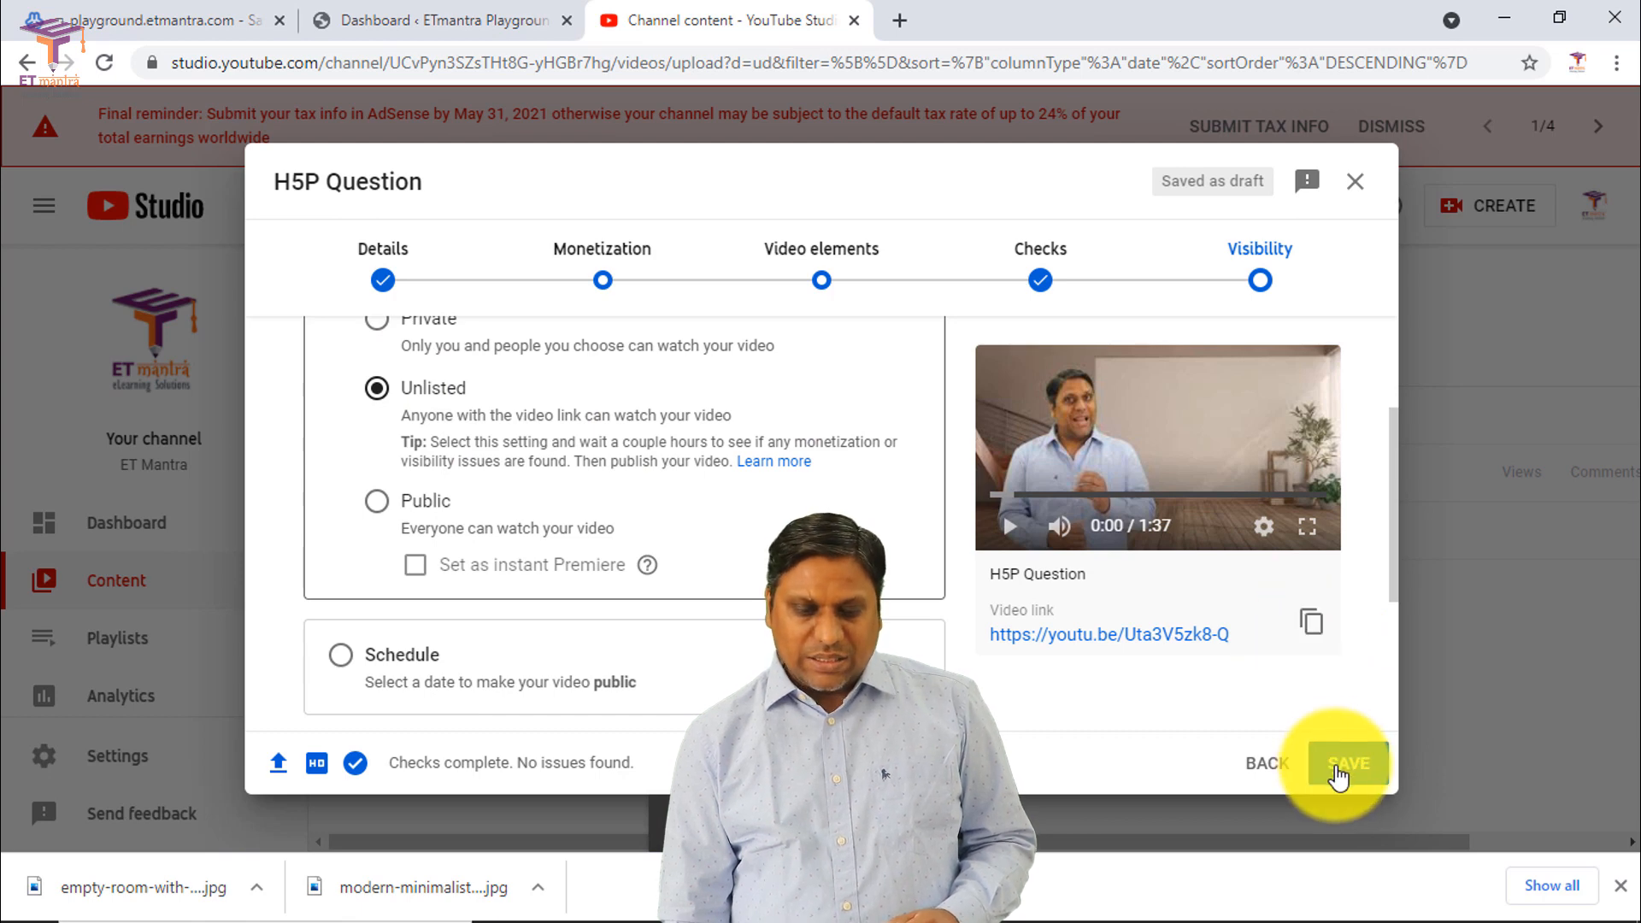
{"action": "left_click", "coordinate": [1339, 774]}
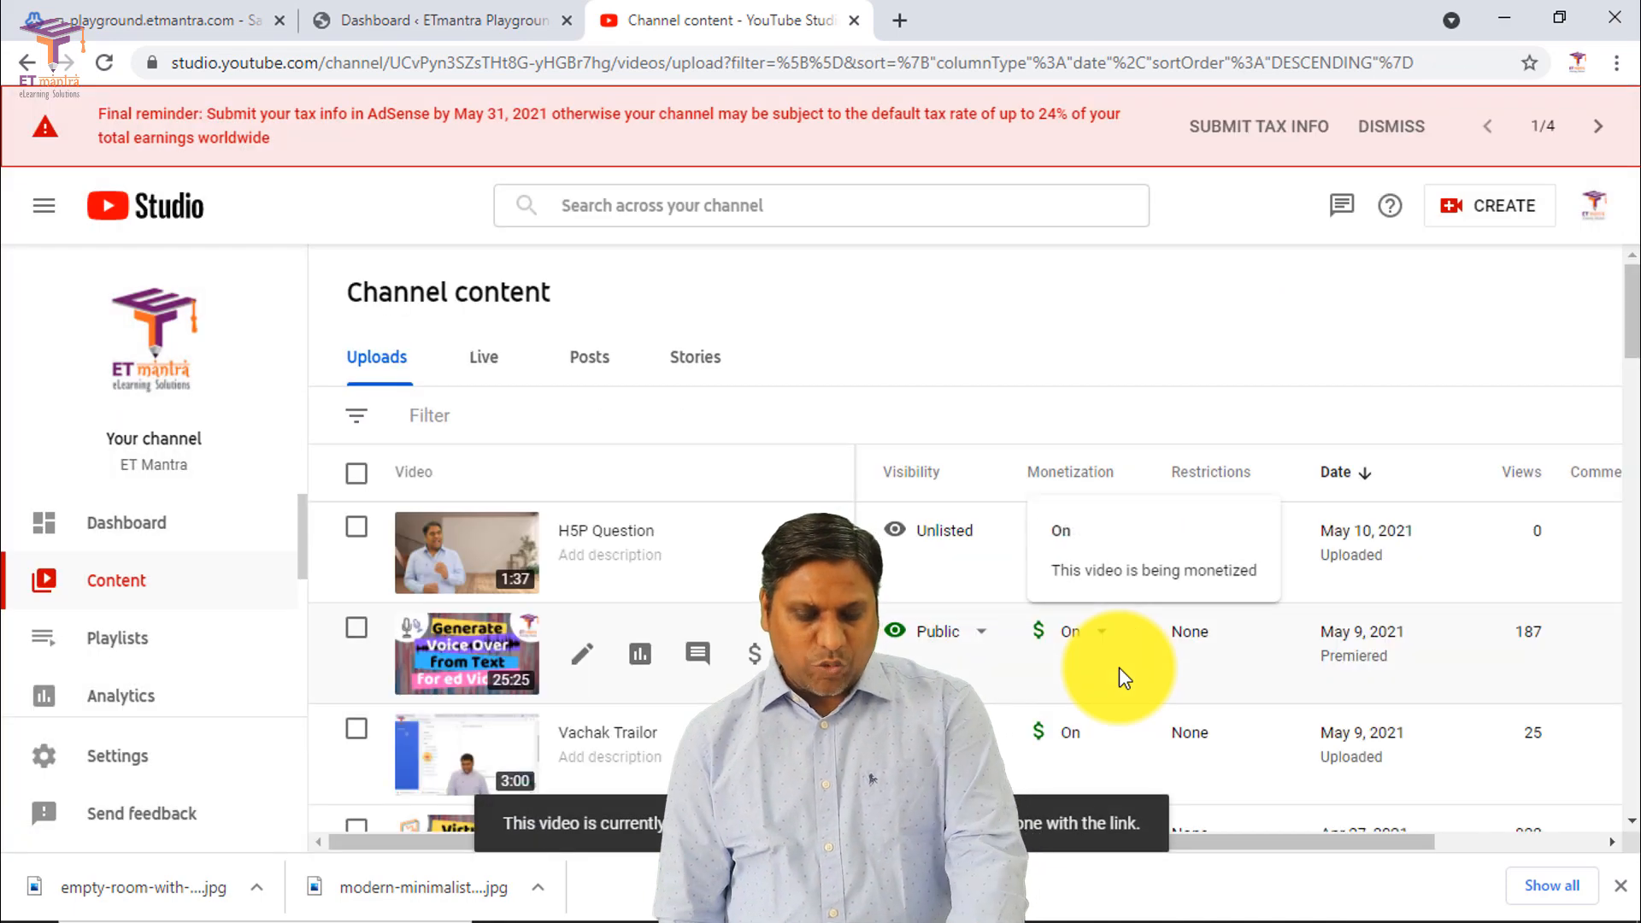
Step: Switch to File Explorer, create a text document named "h5p url" in the H5P folder and open it
{"action": "mouse_move", "coordinate": [1067, 897]}
{"action": "key", "text": "alt+Tab"}
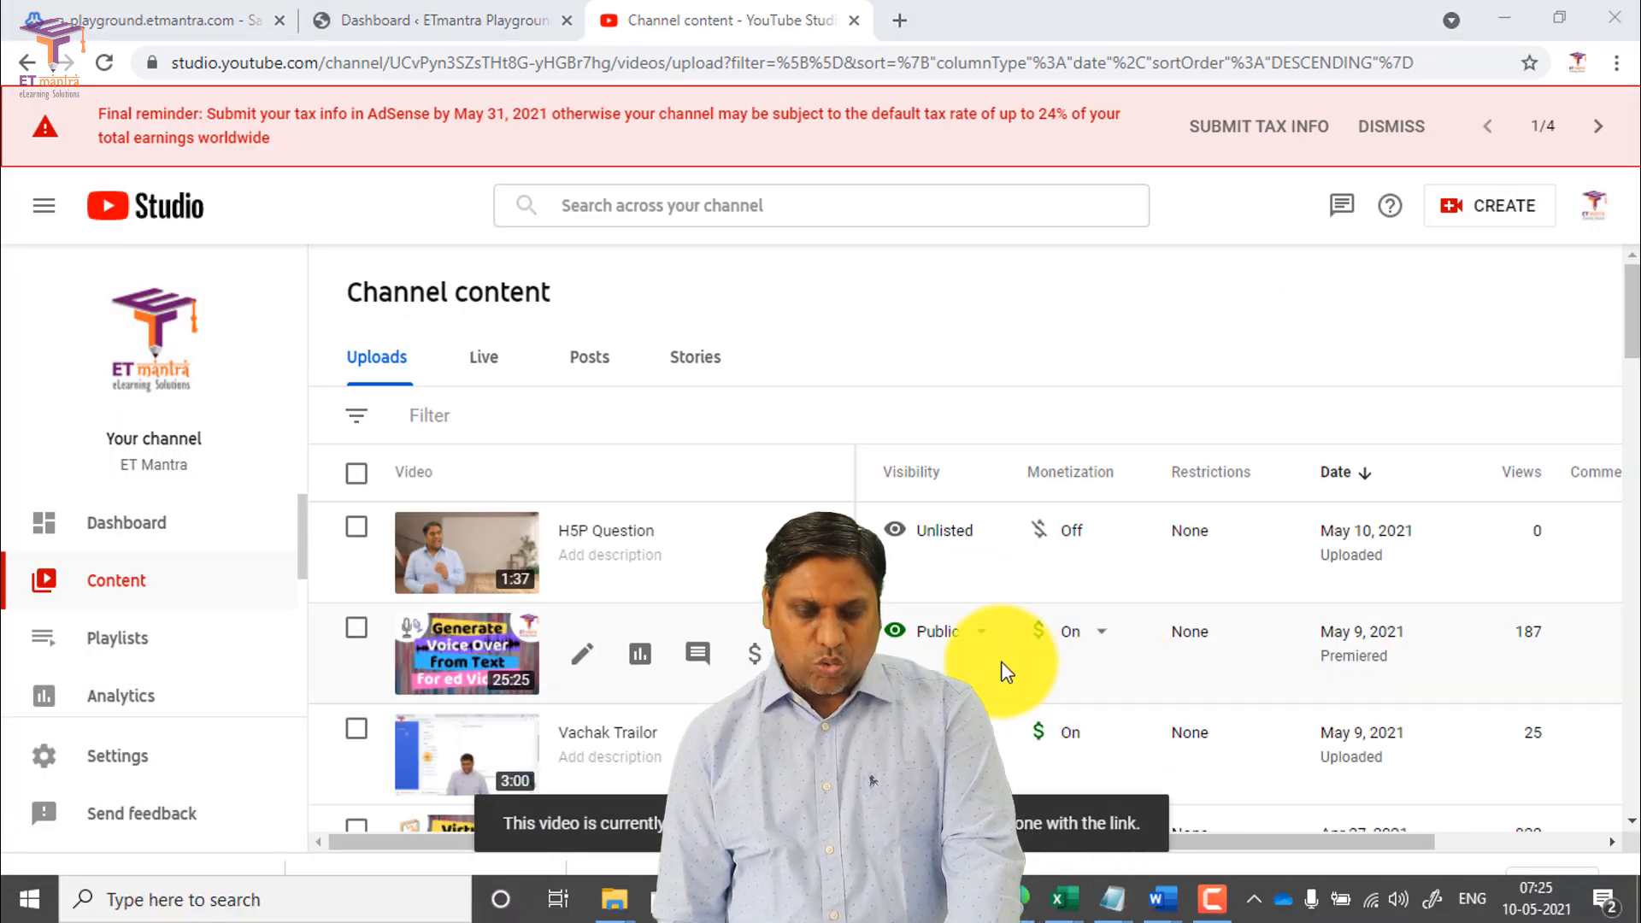
{"action": "left_click", "coordinate": [1284, 558]}
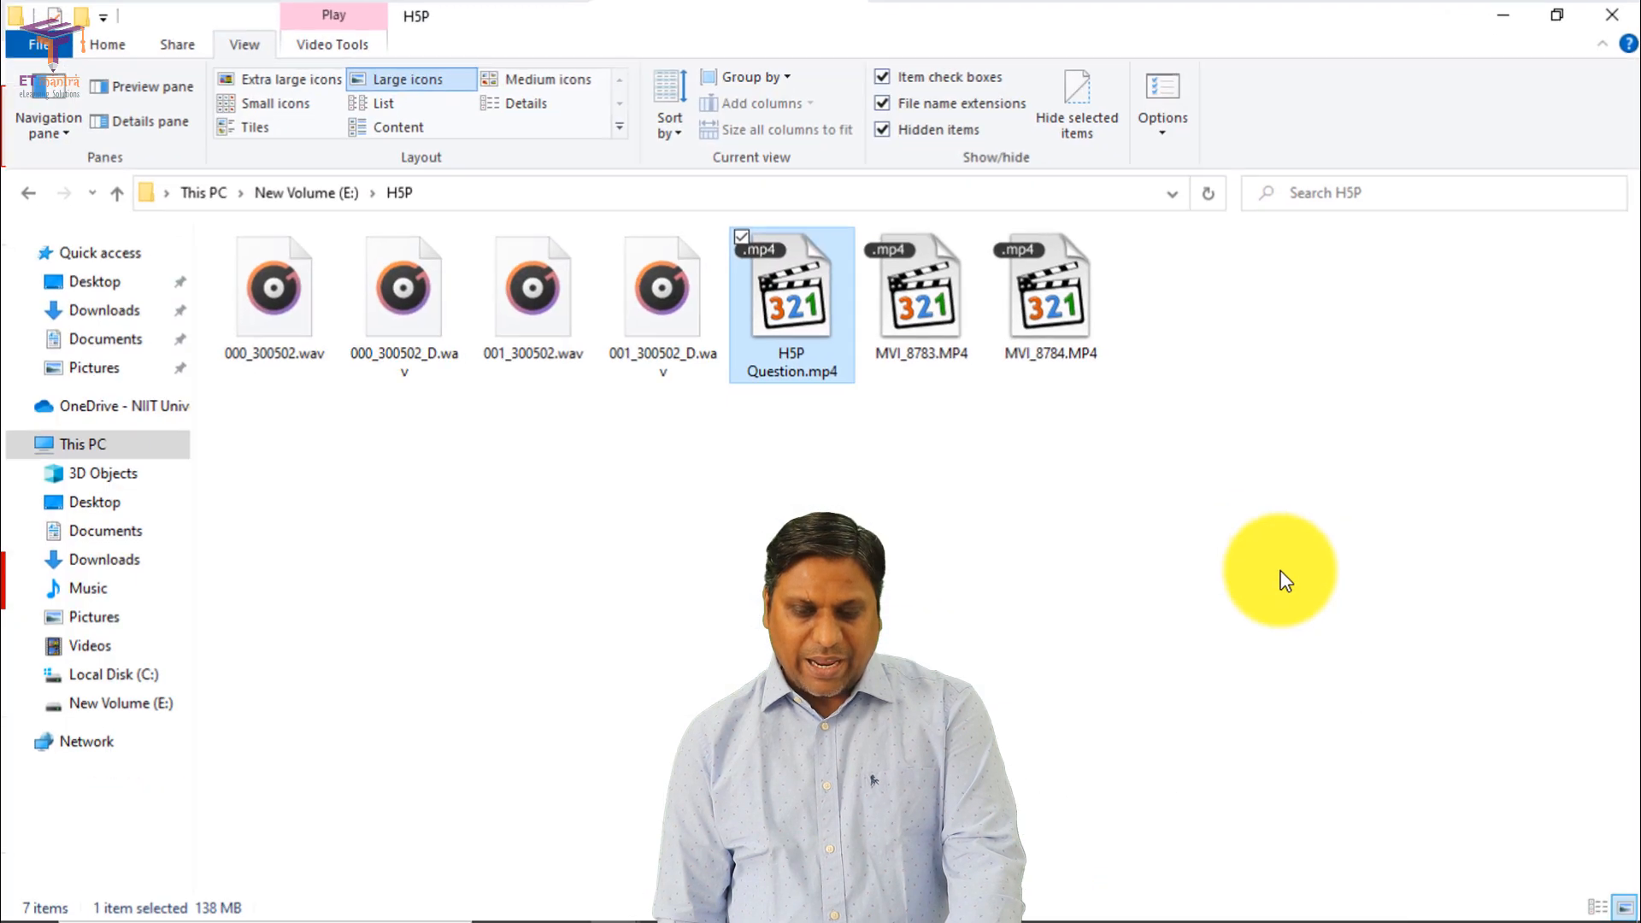
{"action": "right_click", "coordinate": [981, 472]}
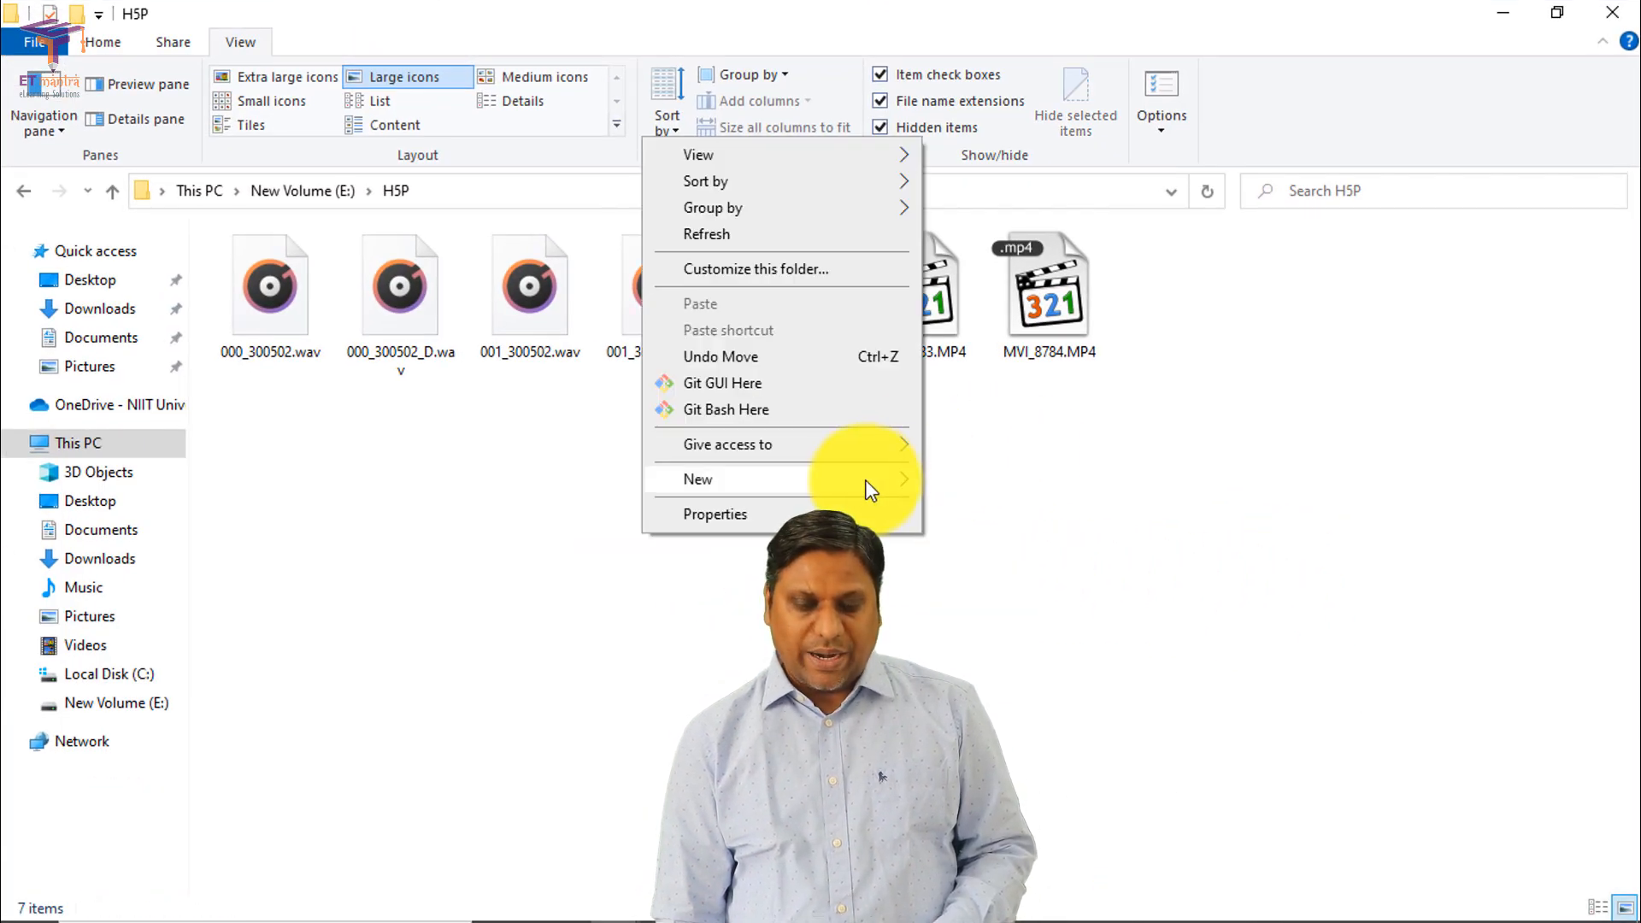
{"action": "mouse_move", "coordinate": [870, 484]}
{"action": "left_click", "coordinate": [1013, 754]}
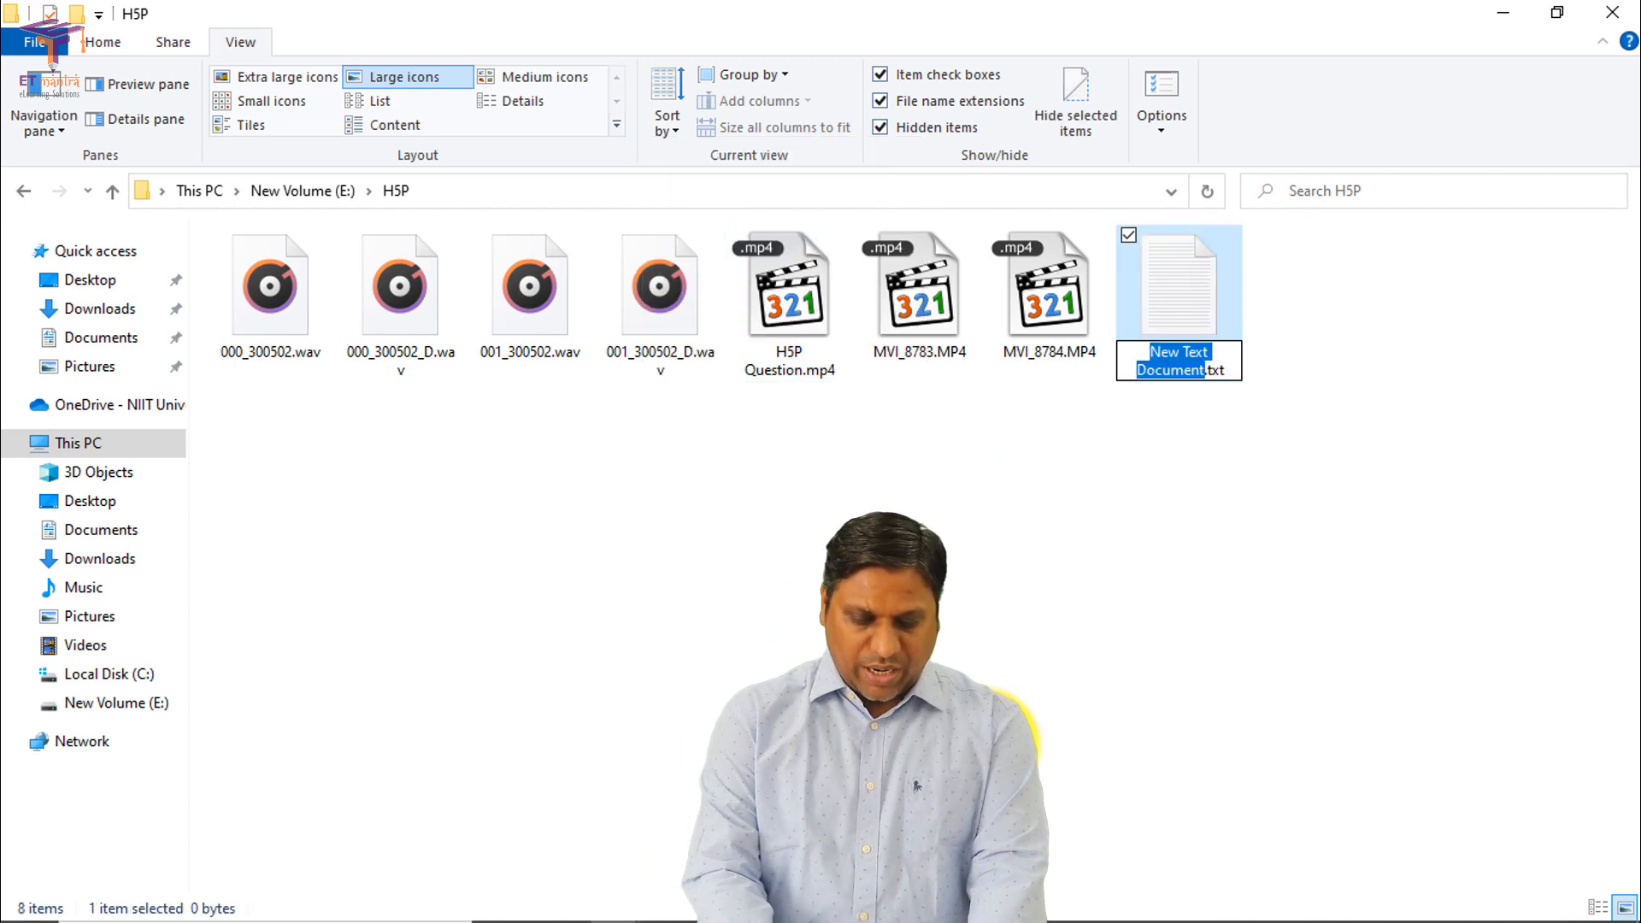
{"action": "type", "text": "h5p url"}
{"action": "key", "text": "Return"}
{"action": "key", "text": "Return"}
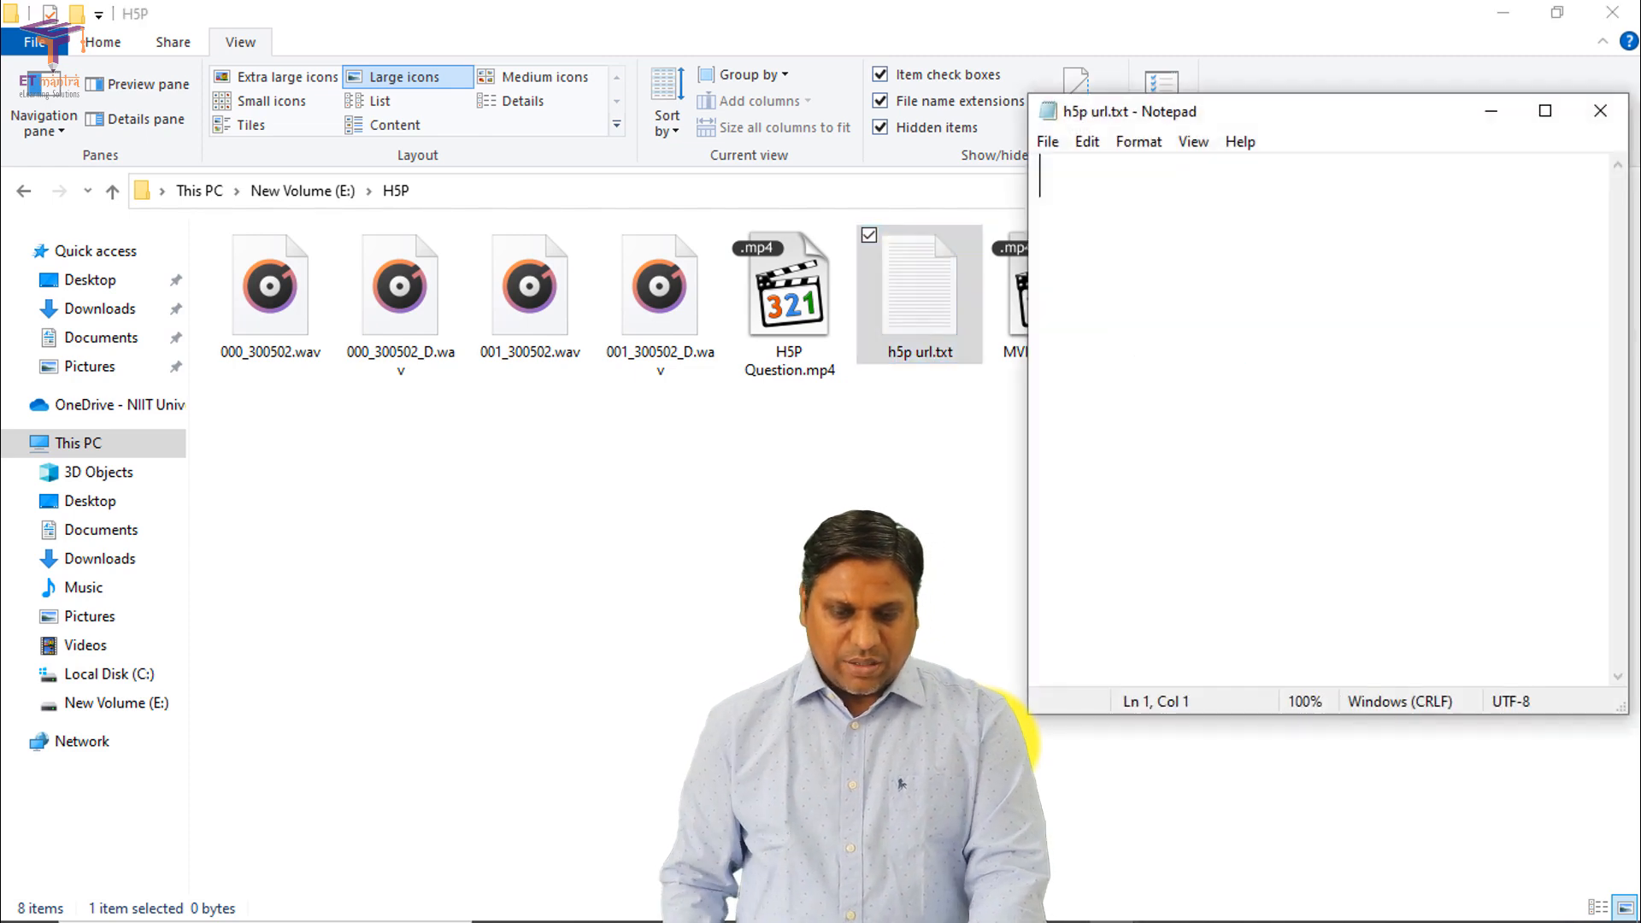
{"action": "type", "text": "https://youtu.be/Uta3V5zk8-Q"}
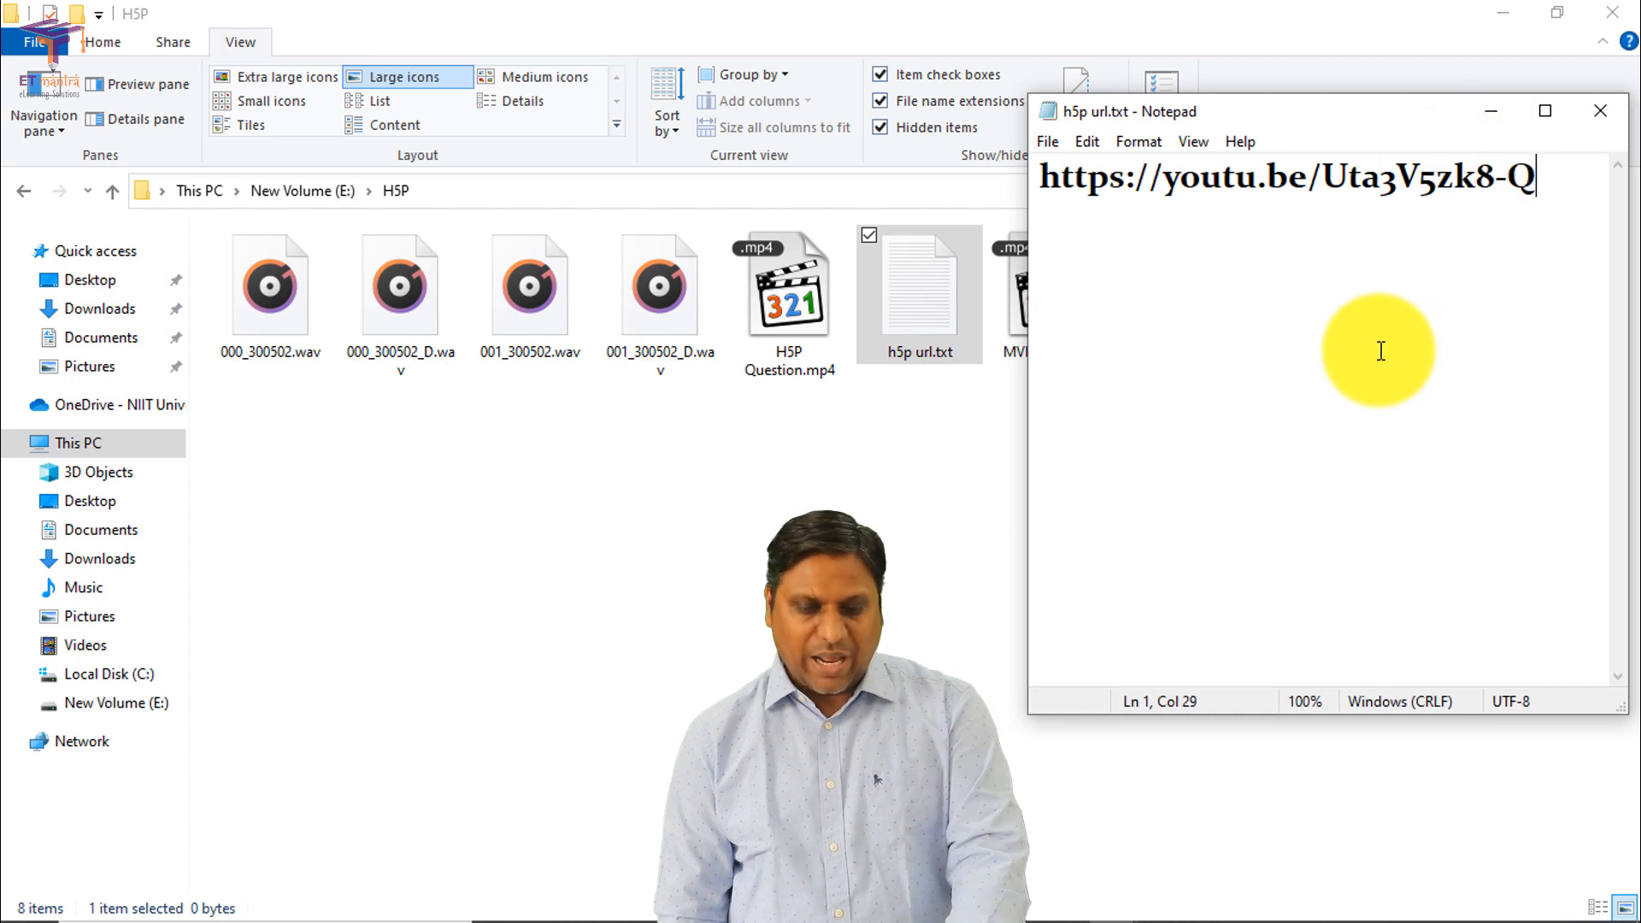
{"action": "key", "text": "ctrl+s"}
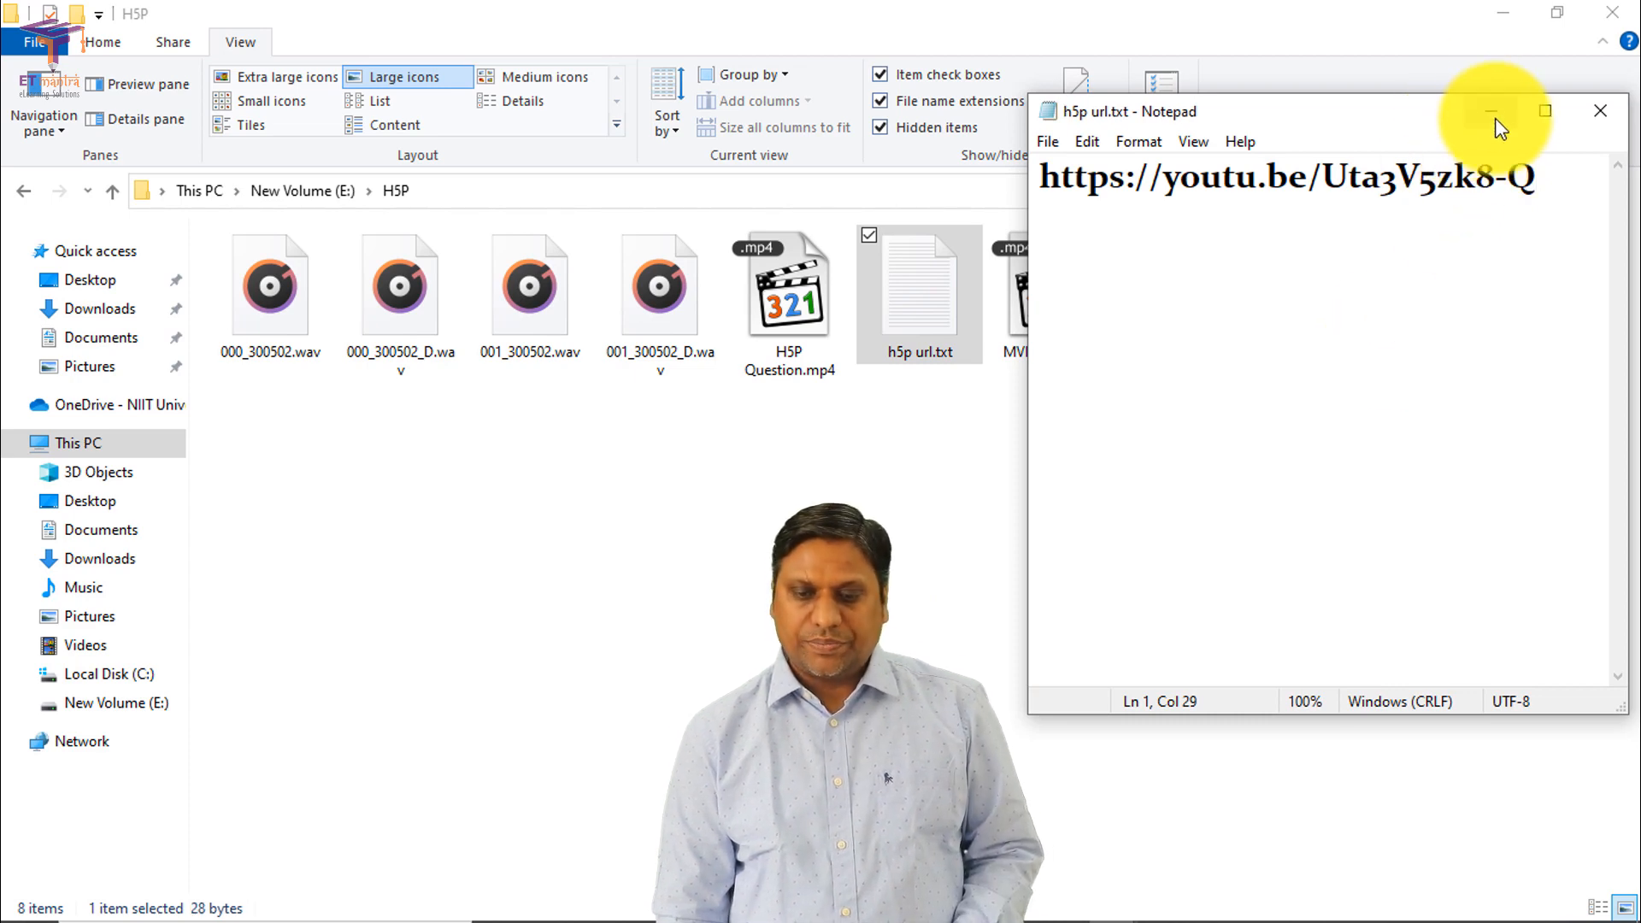
{"action": "left_click", "coordinate": [1492, 113]}
{"action": "left_click", "coordinate": [1500, 5]}
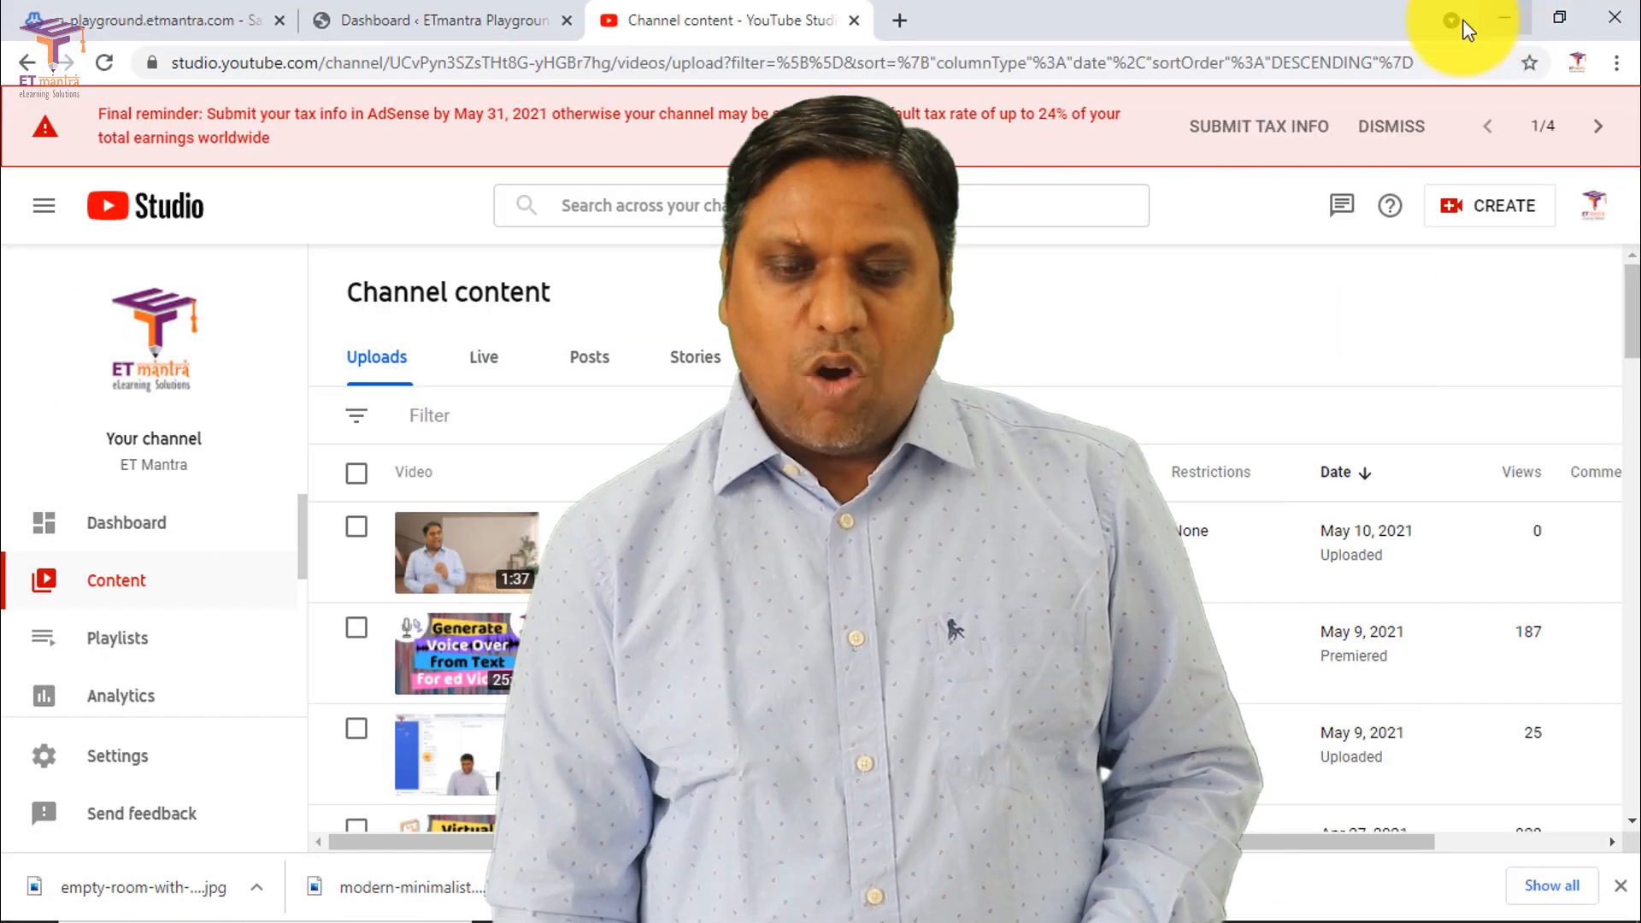
Step: Open h5p.org in a new browser tab and look over its home page
{"action": "left_click", "coordinate": [910, 21]}
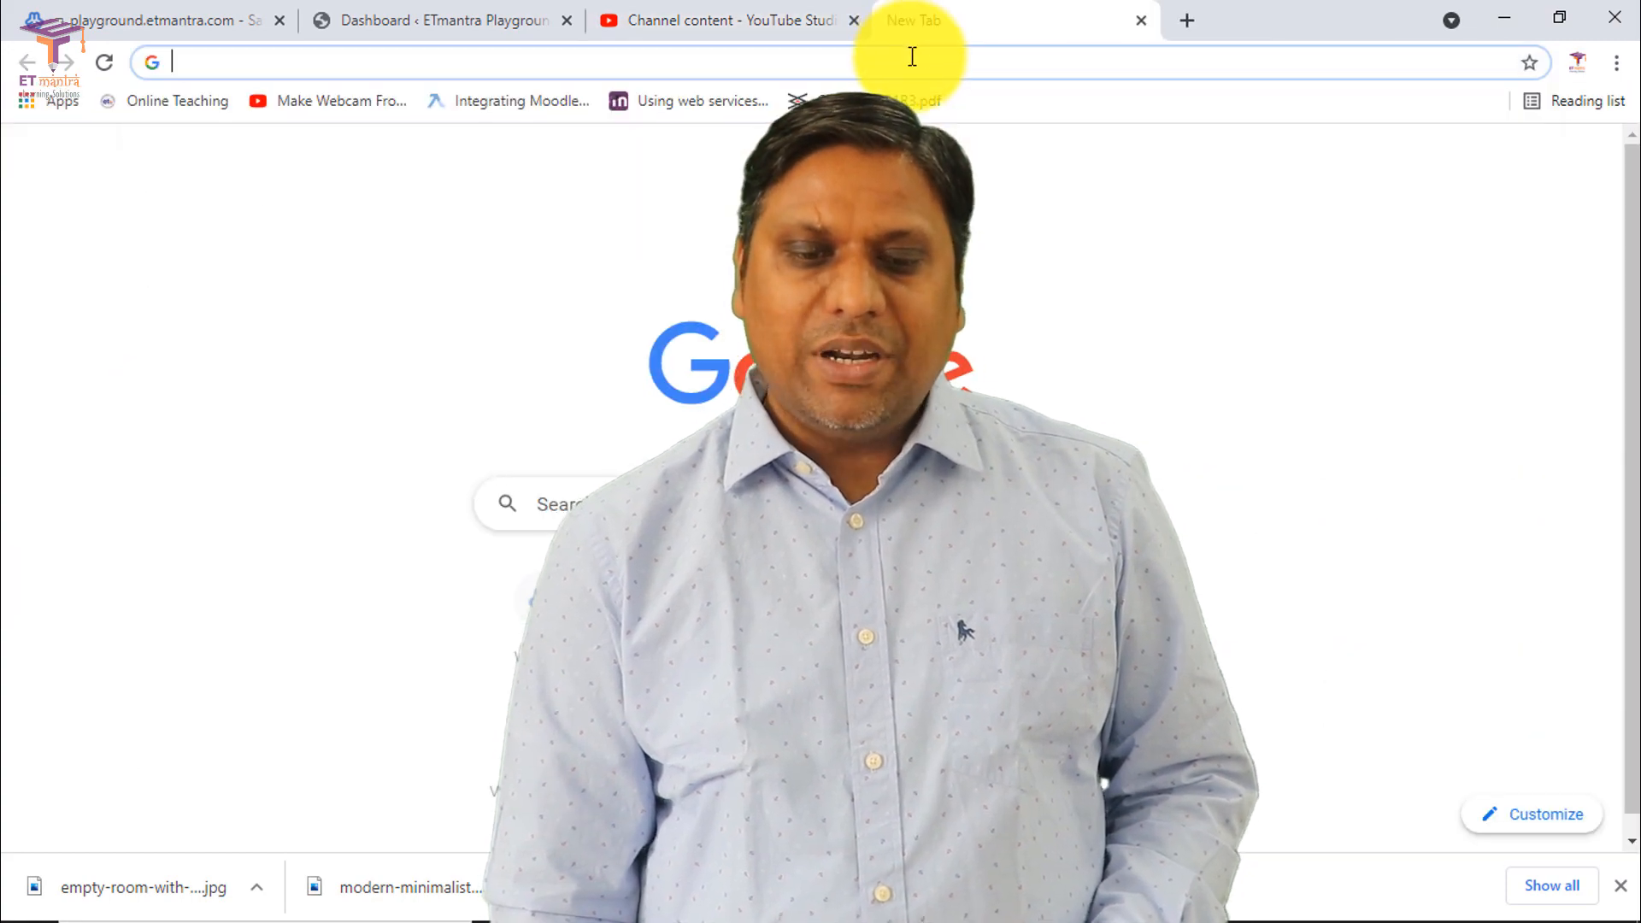
{"action": "left_click", "coordinate": [912, 54]}
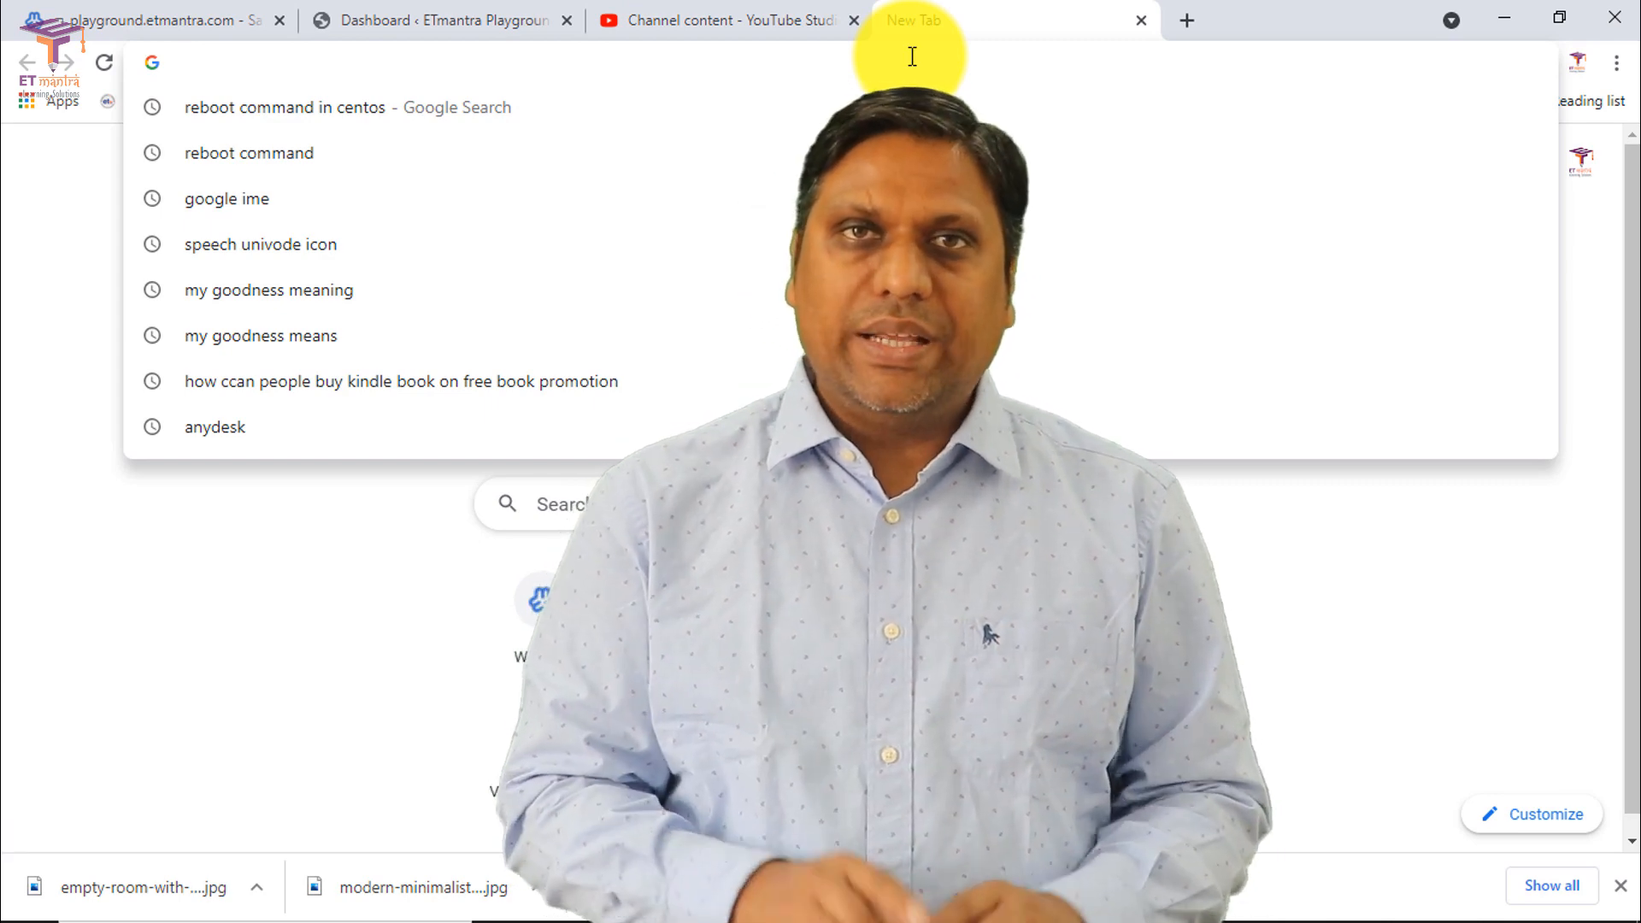
{"action": "type", "text": "h5p.org"}
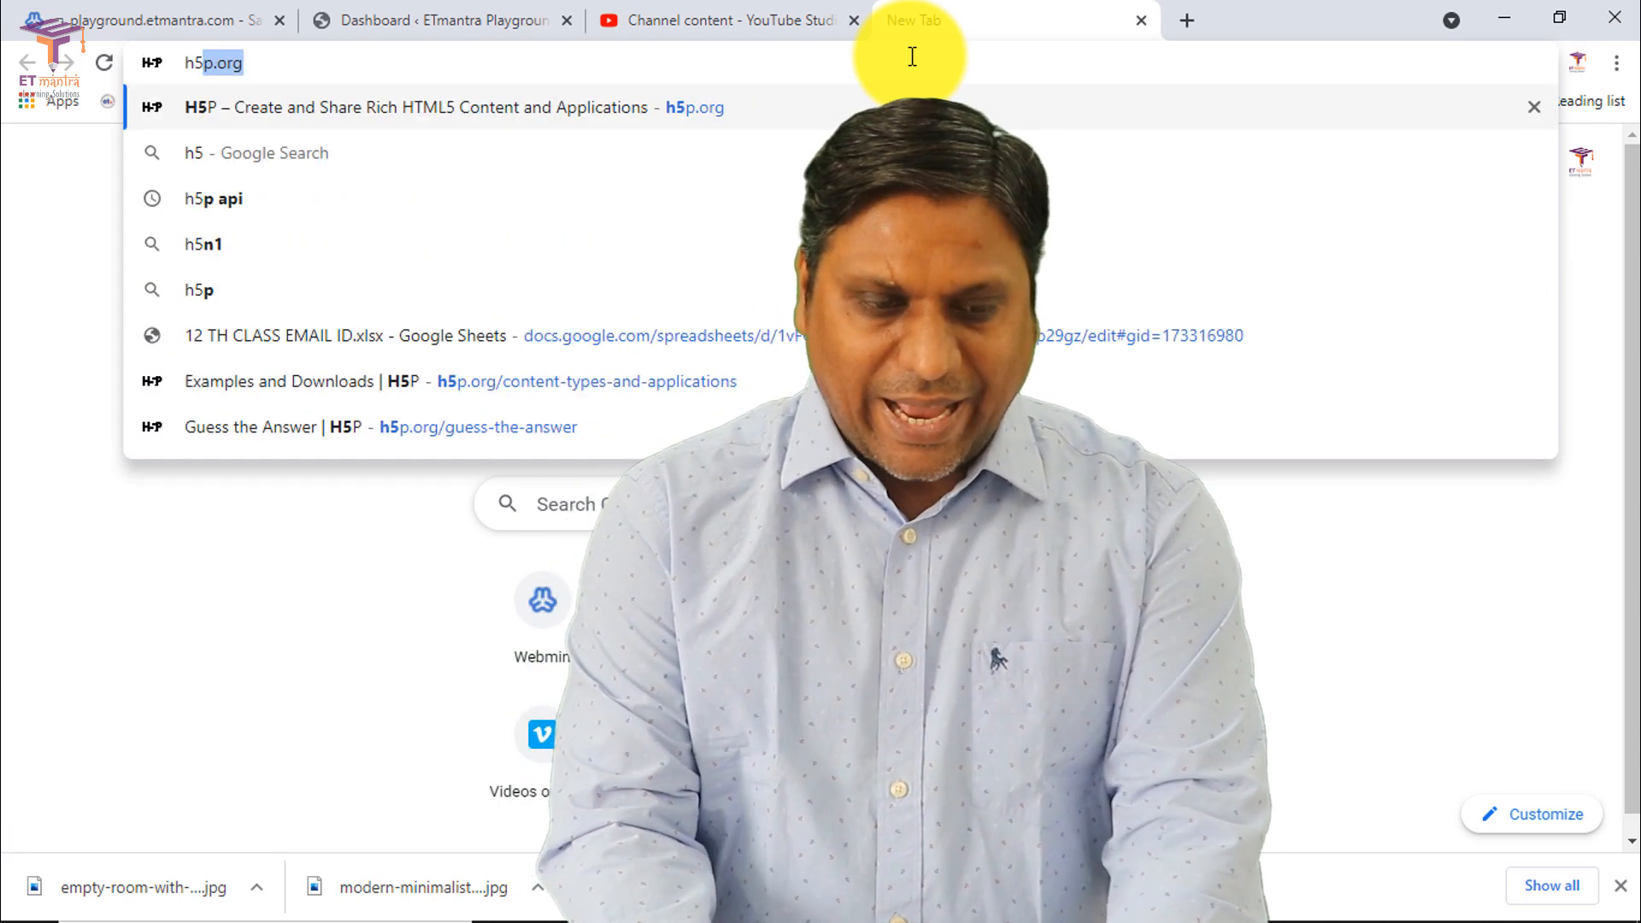
{"action": "key", "text": "Return"}
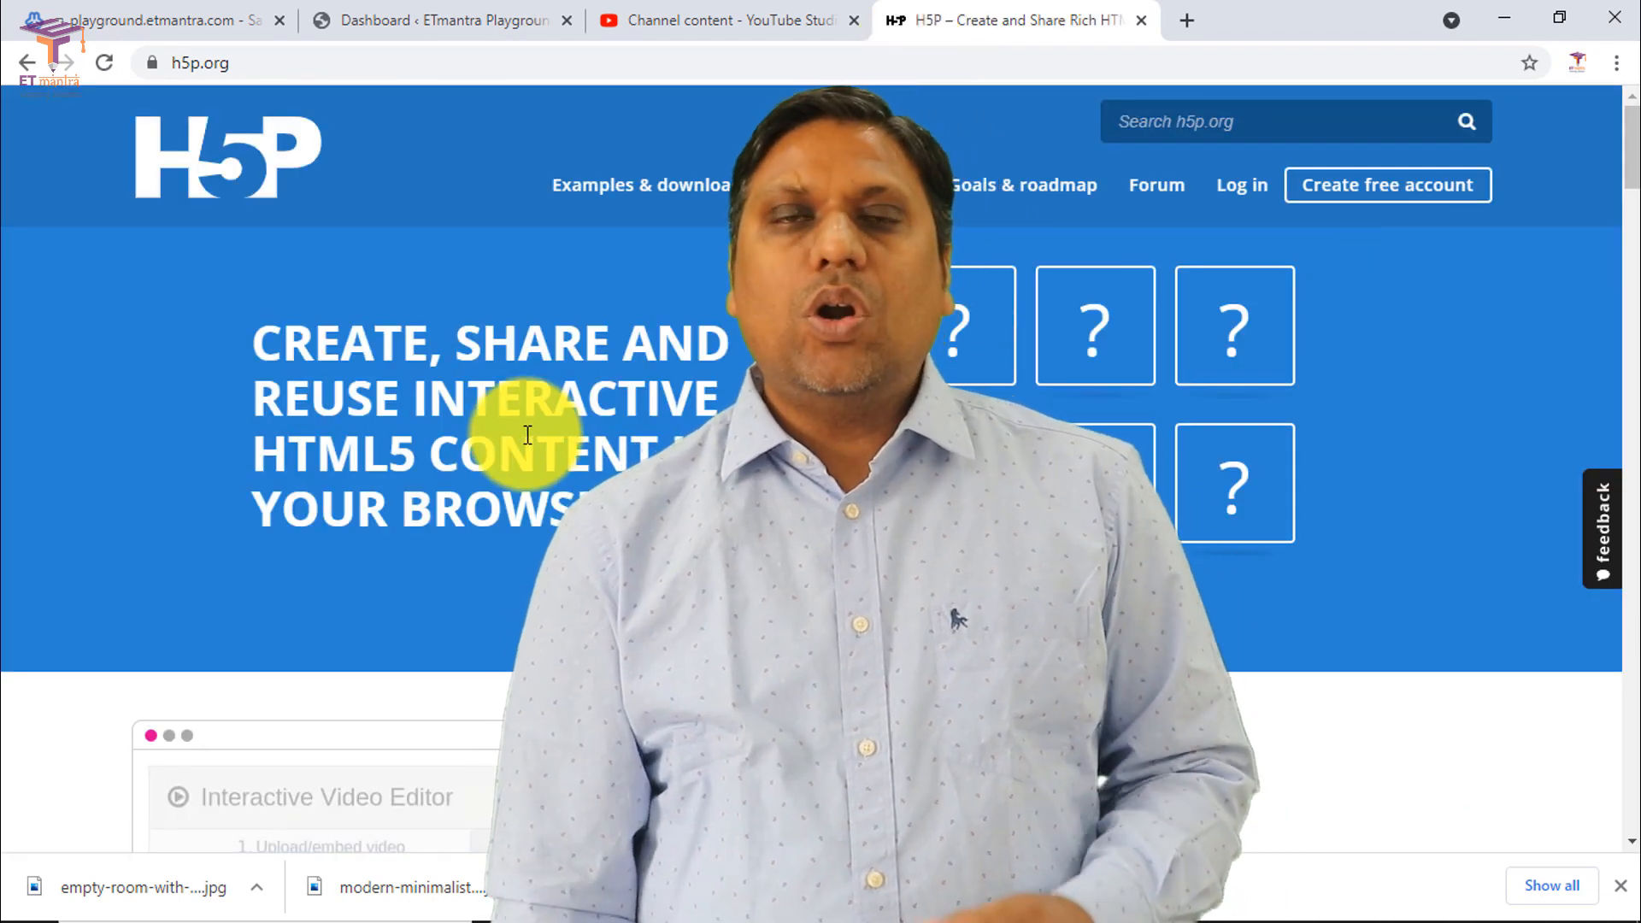
{"action": "left_click_drag", "start_coordinate": [284, 343], "coordinate": [495, 421]}
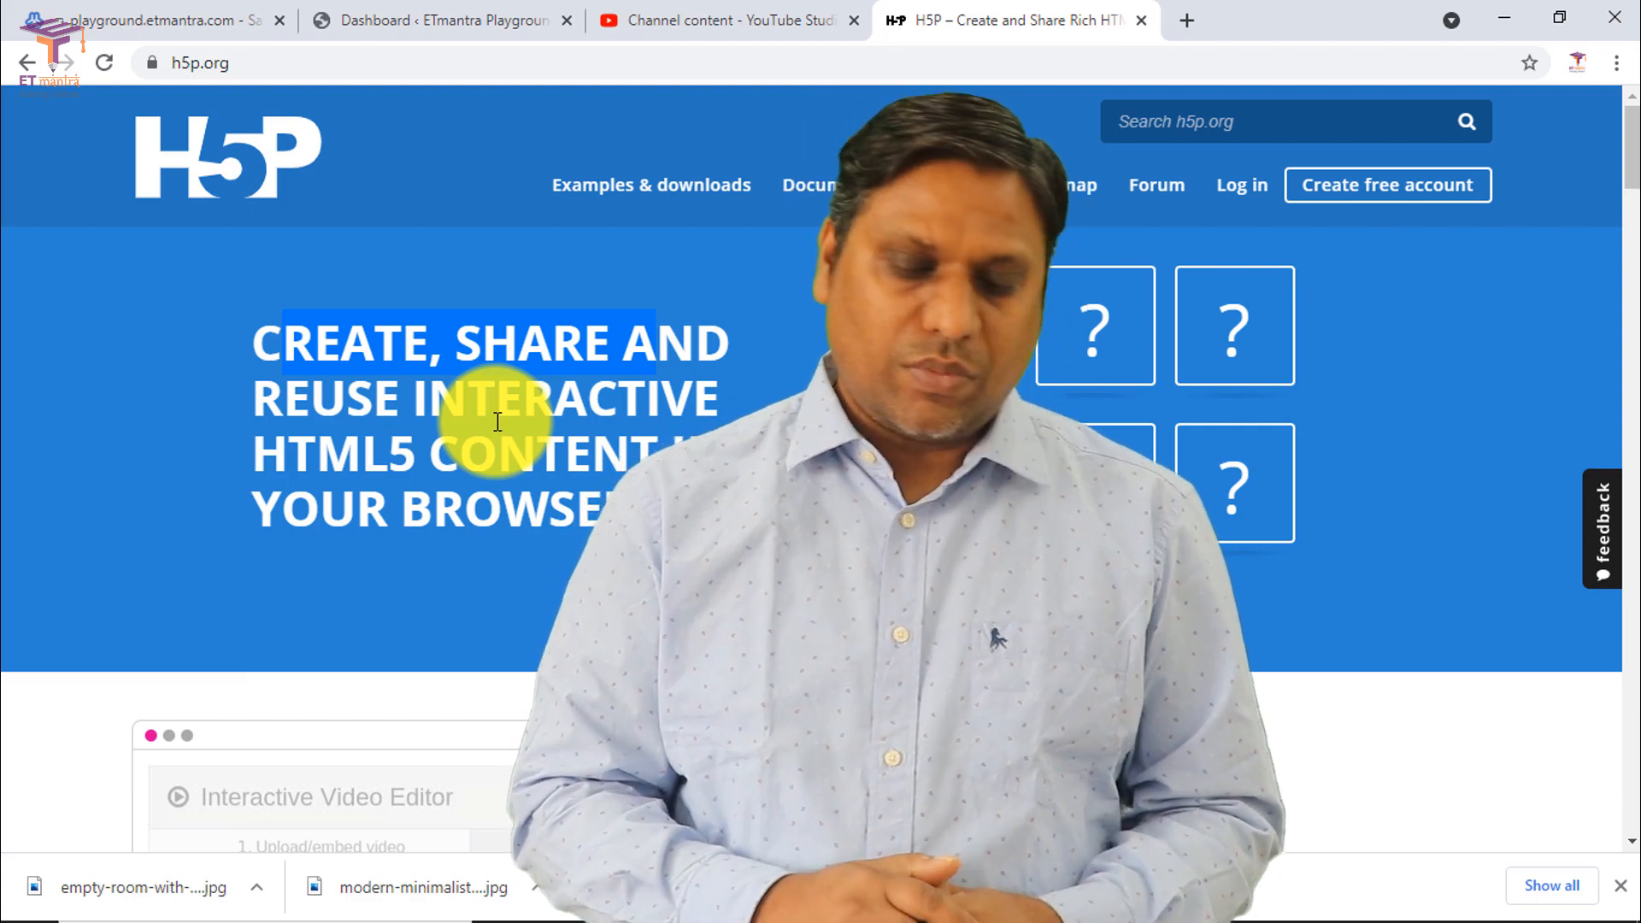
{"action": "scroll", "coordinate": [506, 421], "scroll_direction": "down", "scroll_amount": 4}
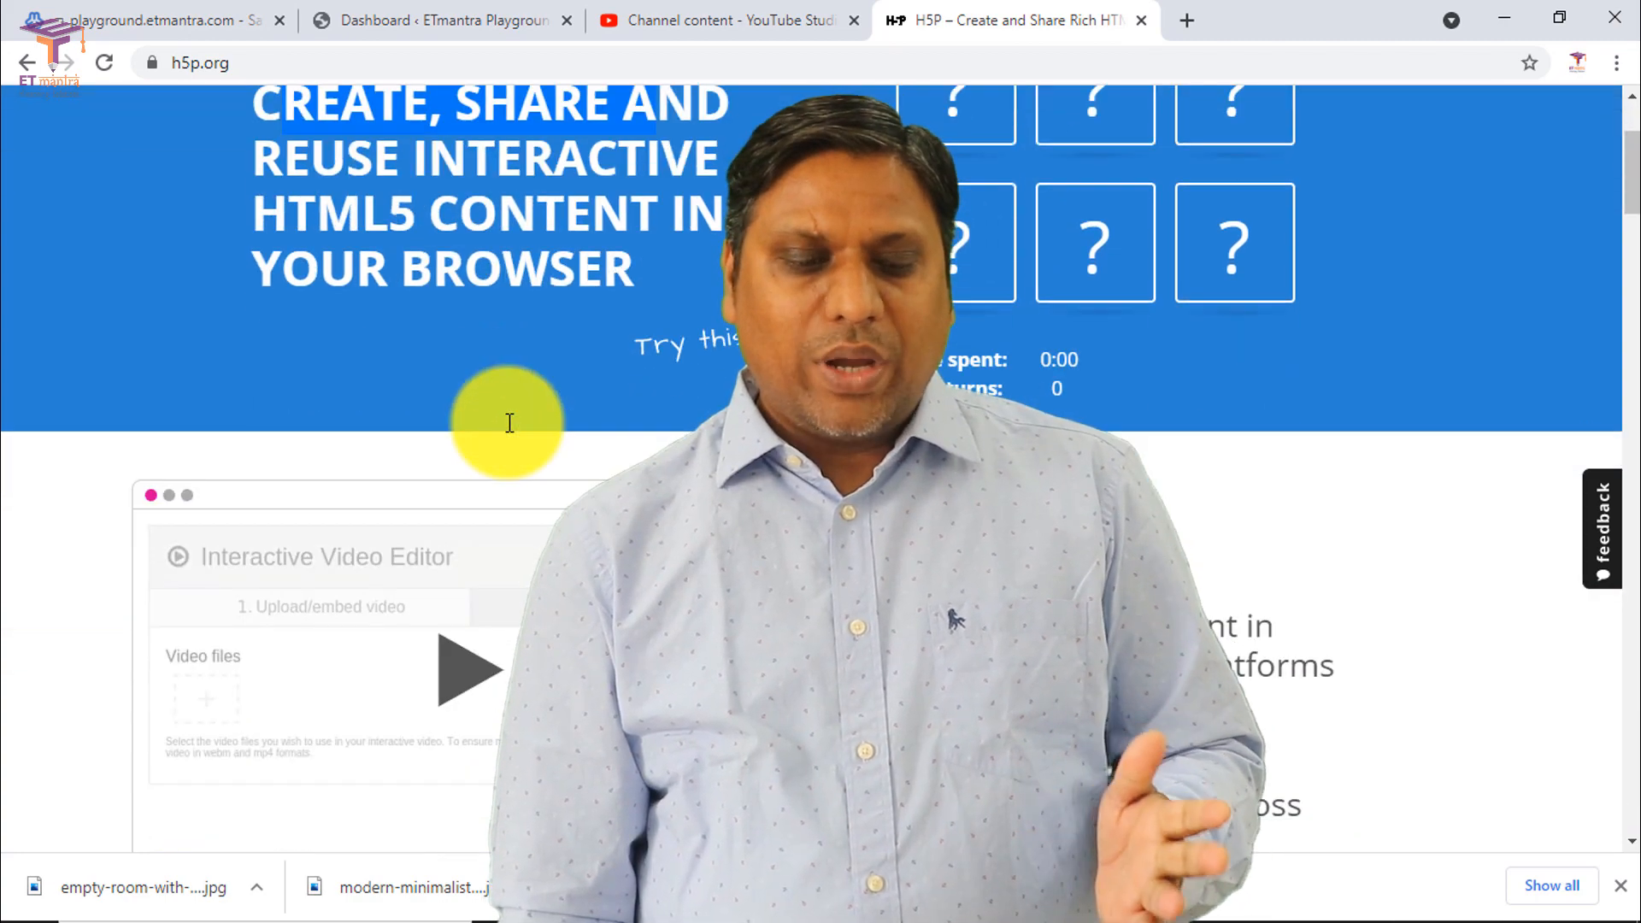
{"action": "scroll", "coordinate": [524, 429], "scroll_direction": "up", "scroll_amount": 2}
{"action": "scroll", "coordinate": [524, 427], "scroll_direction": "up", "scroll_amount": 3}
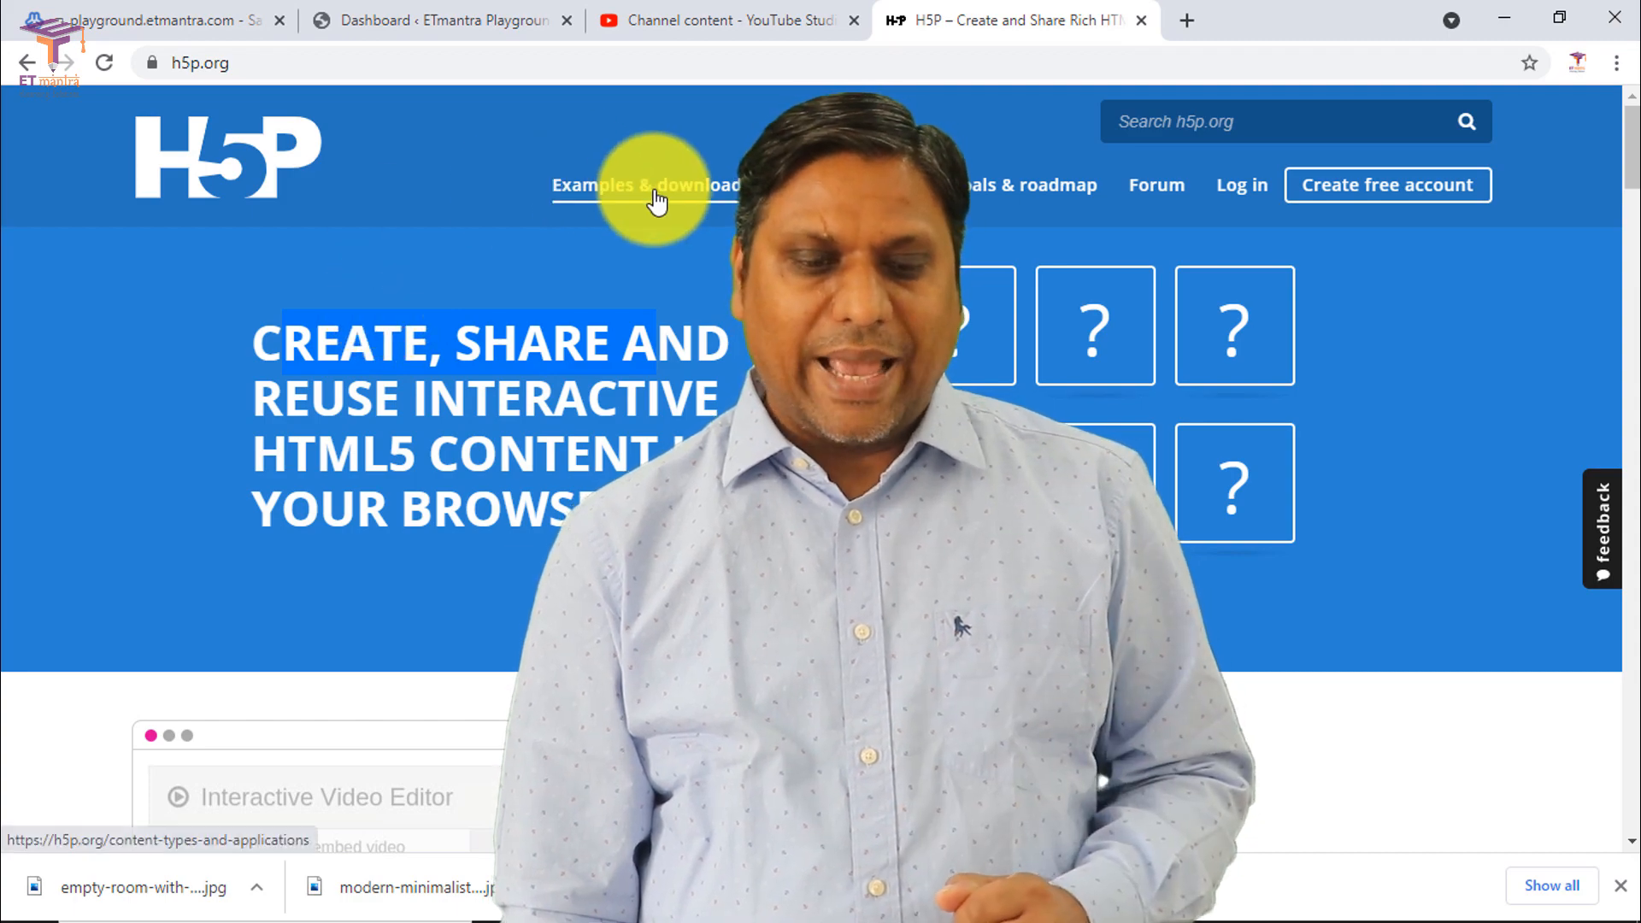
Step: Open the Interactive Video content type from the H5P examples and examine its description and sample video
{"action": "left_click", "coordinate": [659, 188]}
{"action": "scroll", "coordinate": [699, 376], "scroll_direction": "down", "scroll_amount": 8}
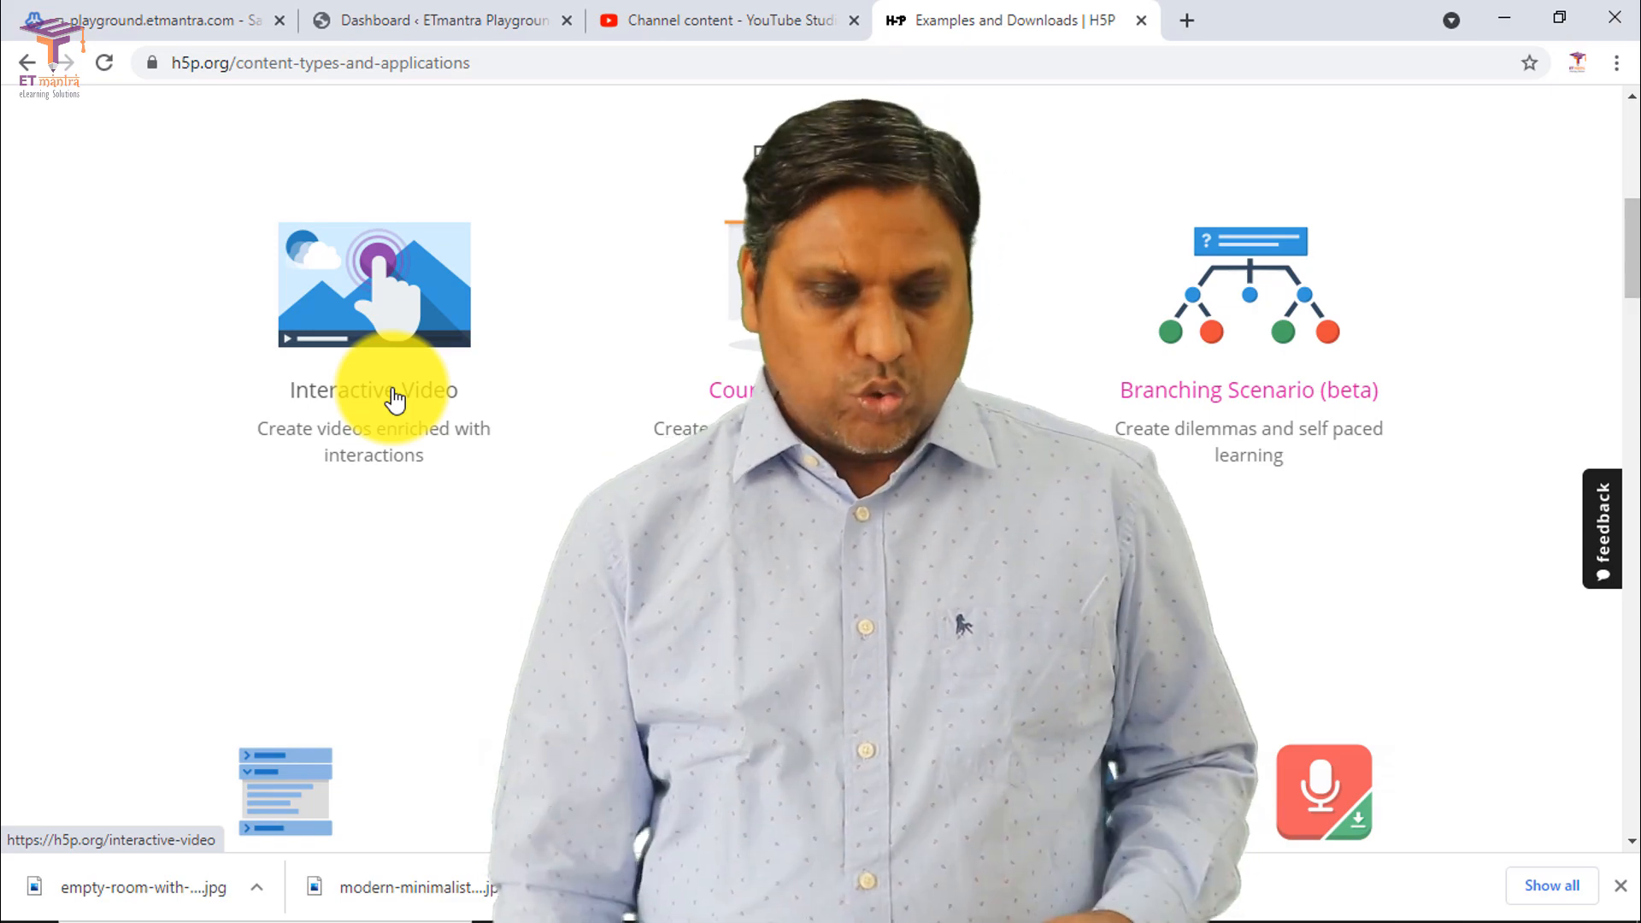
{"action": "left_click", "coordinate": [394, 398]}
{"action": "scroll", "coordinate": [646, 488], "scroll_direction": "down", "scroll_amount": 5}
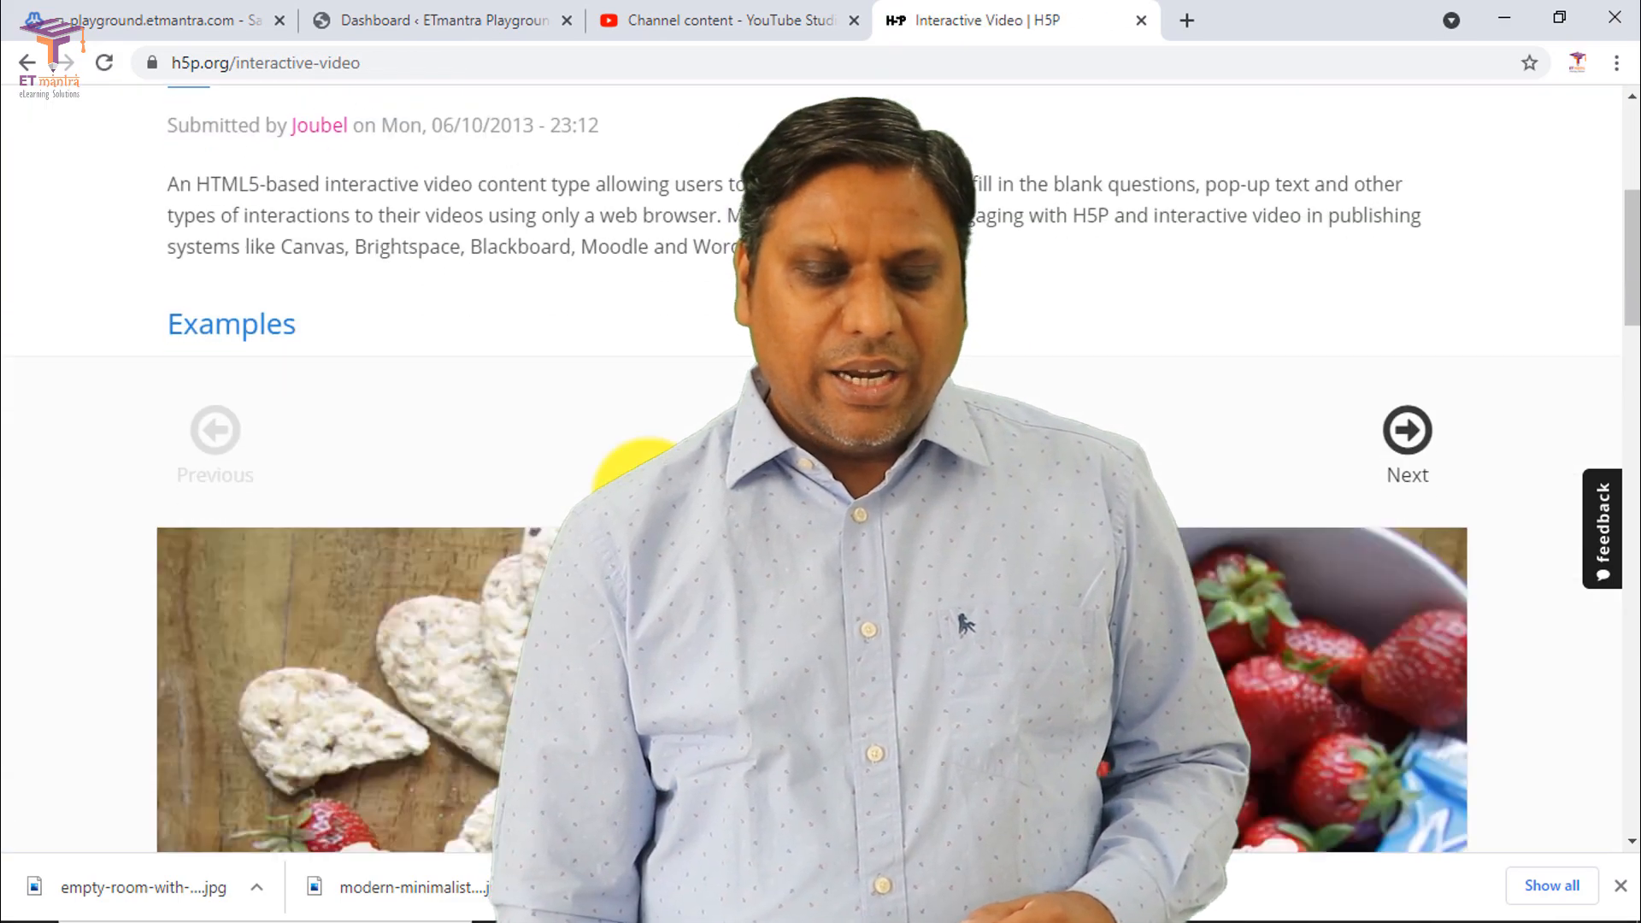
{"action": "scroll", "coordinate": [646, 469], "scroll_direction": "down", "scroll_amount": 5}
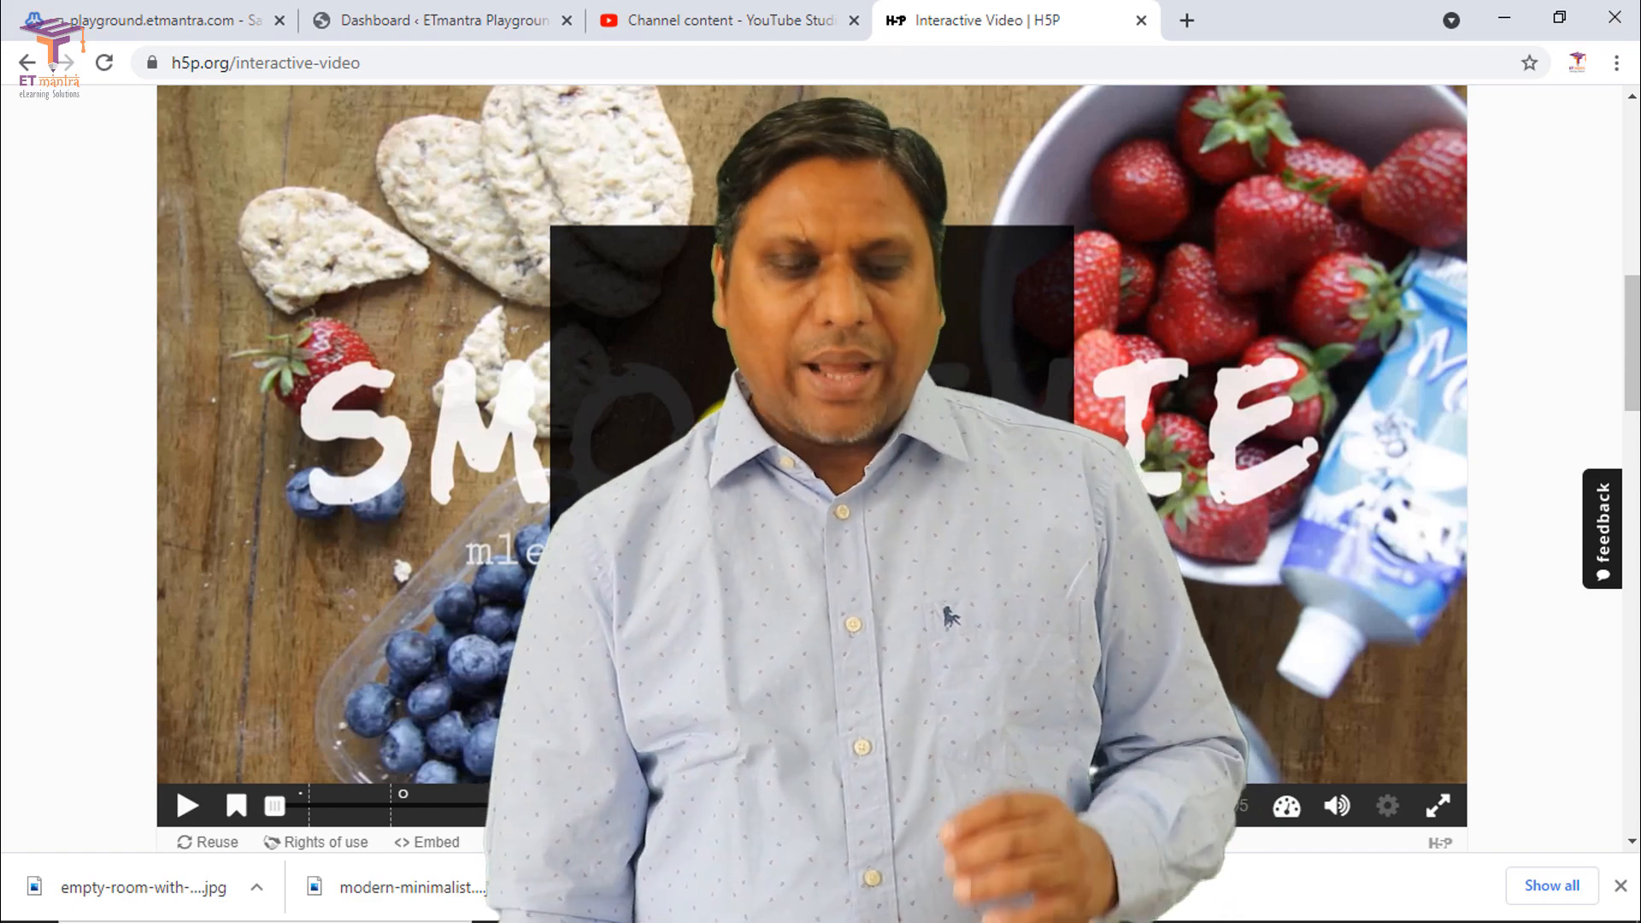
{"action": "scroll", "coordinate": [812, 471], "scroll_direction": "down", "scroll_amount": 3}
{"action": "scroll", "coordinate": [812, 470], "scroll_direction": "up", "scroll_amount": 6}
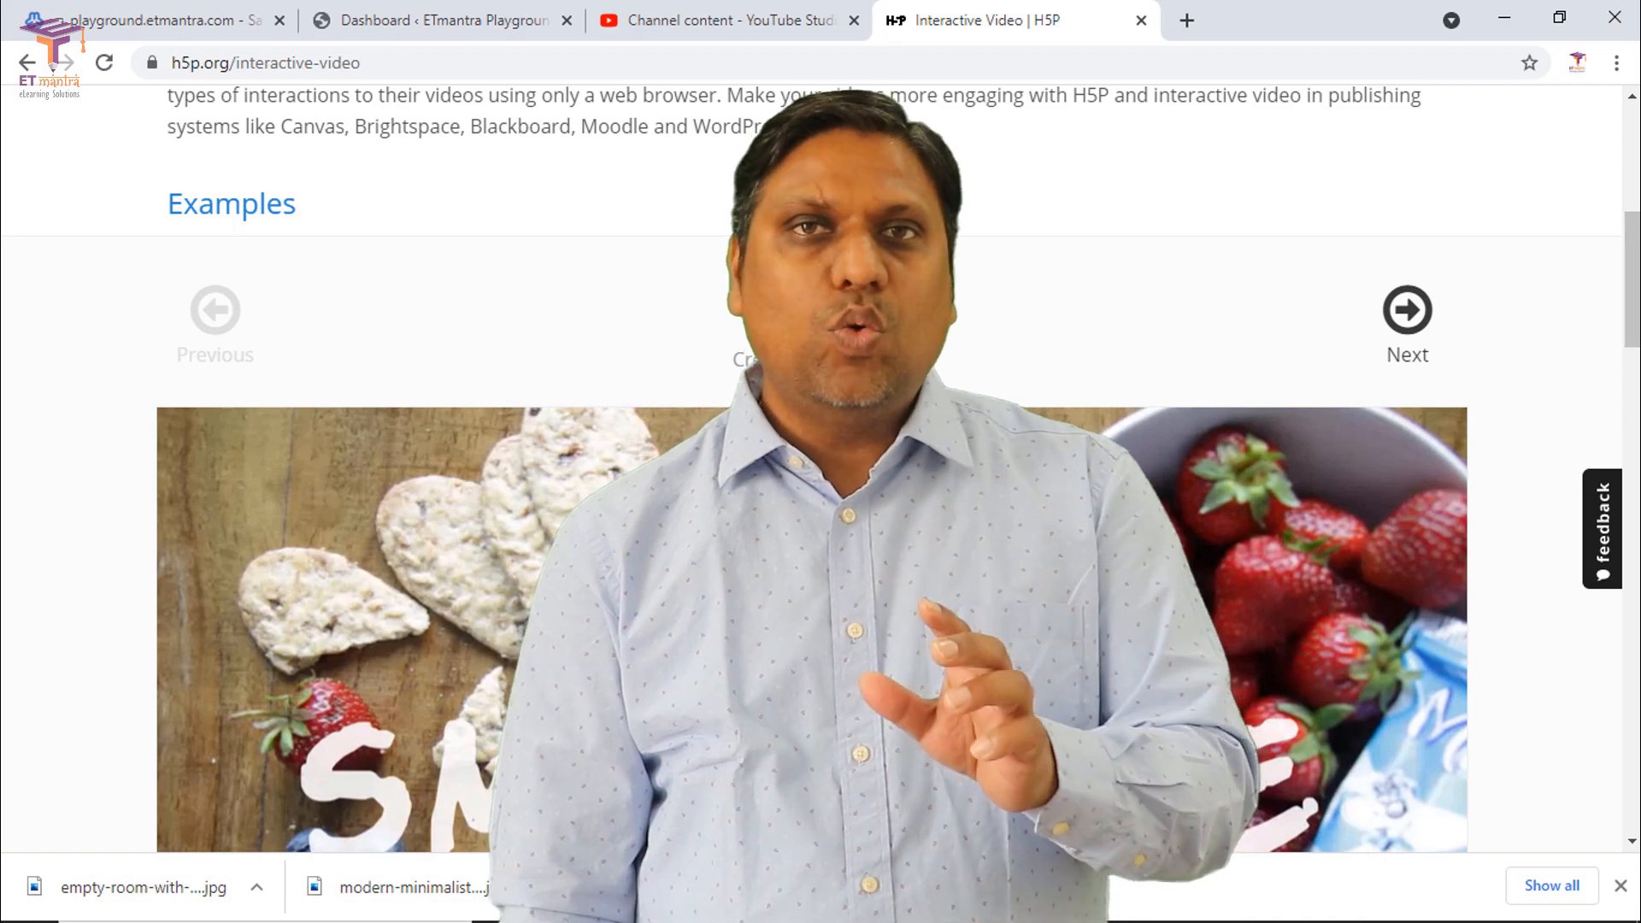
{"action": "scroll", "coordinate": [505, 125], "scroll_direction": "up", "scroll_amount": 2}
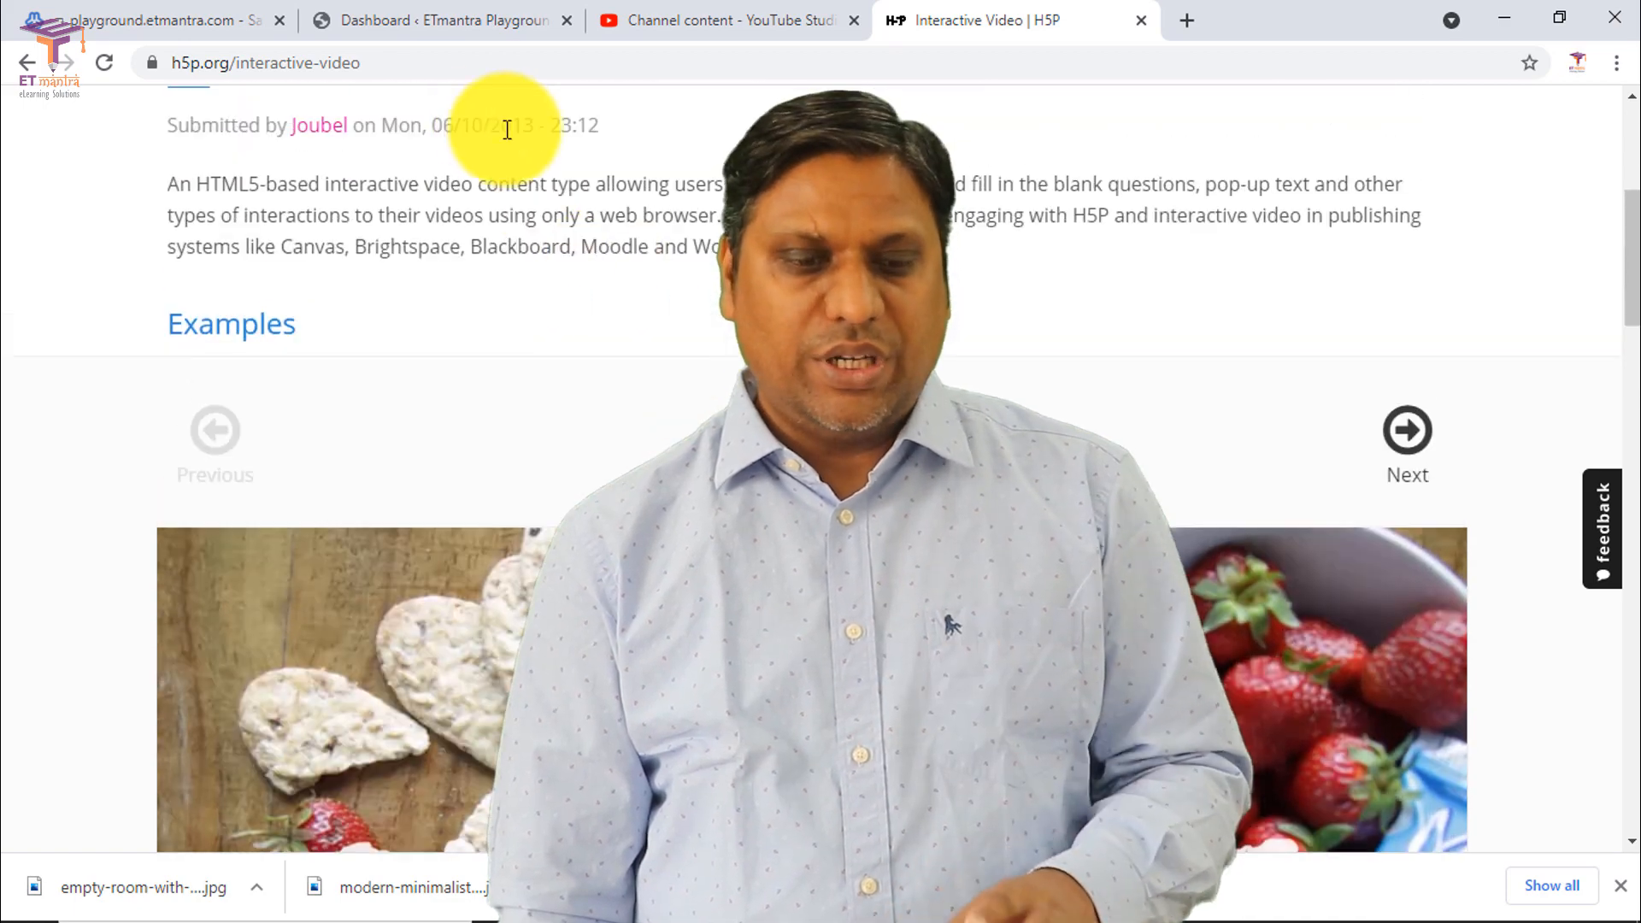
Step: Return to the H5P home page and read the sections about creating and sharing rich content
{"action": "double_click", "coordinate": [315, 66]}
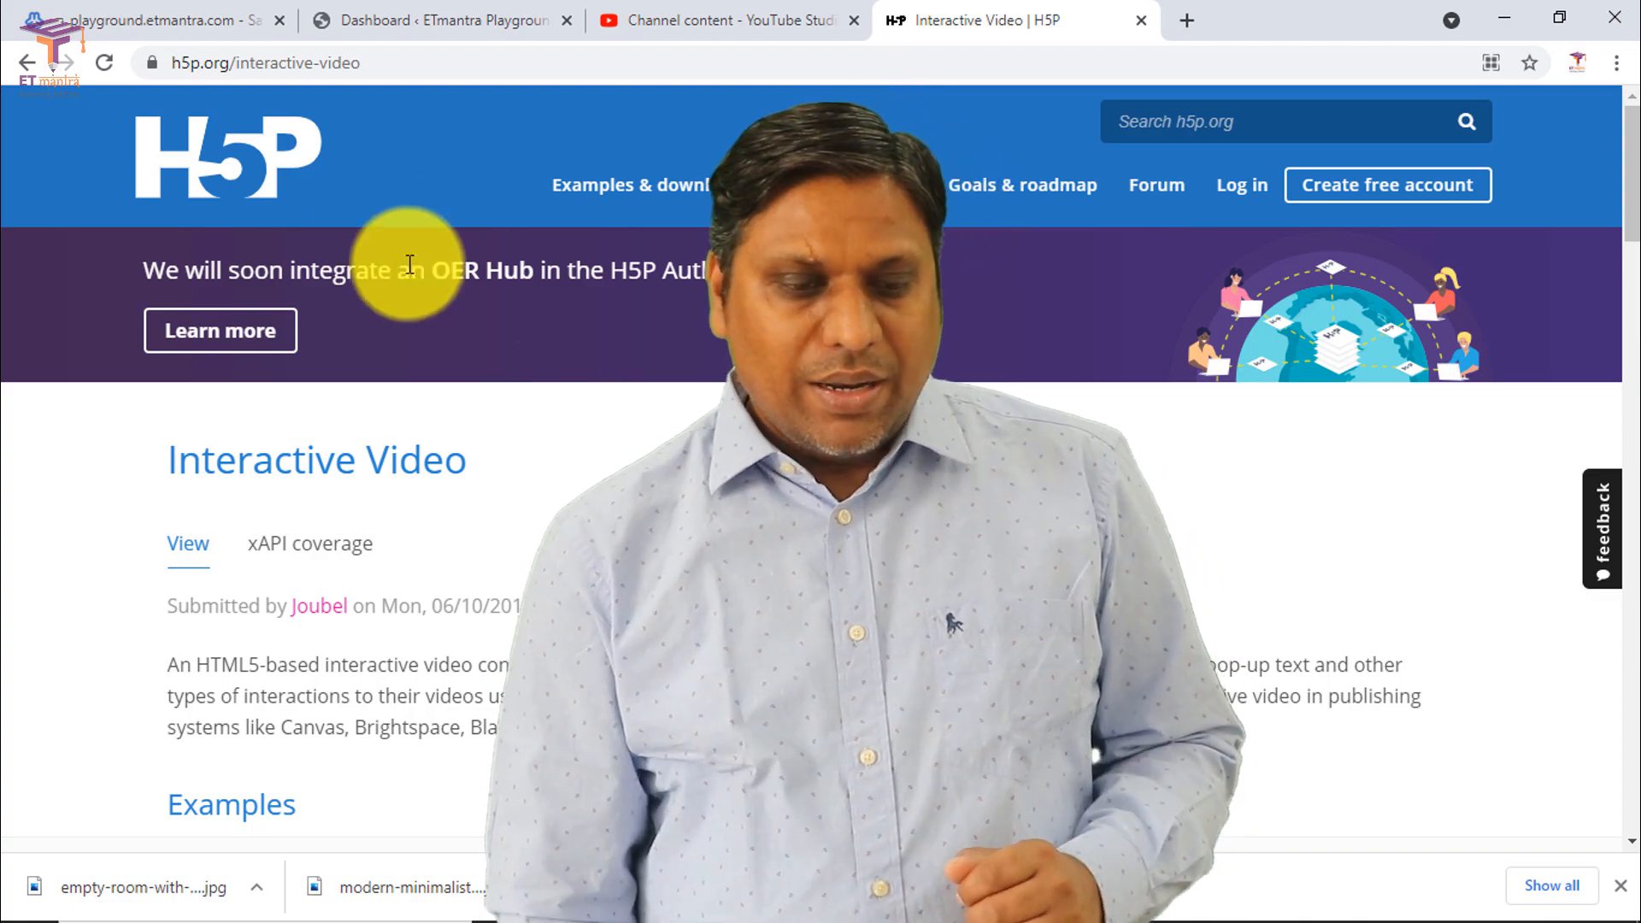
{"action": "left_click", "coordinate": [275, 165]}
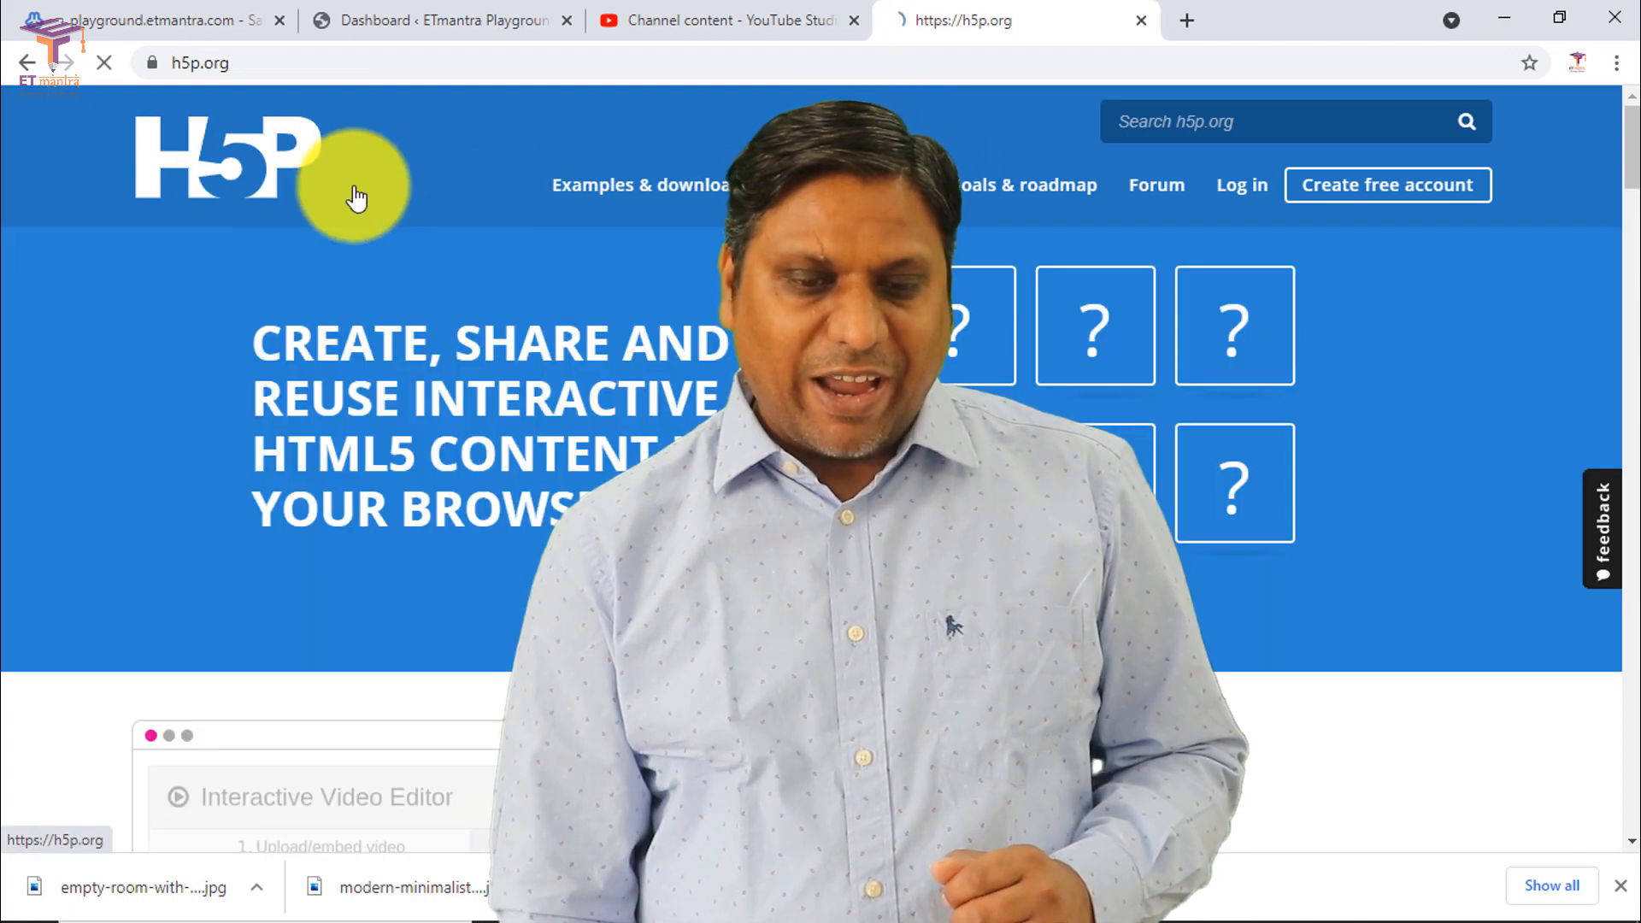
{"action": "scroll", "coordinate": [563, 444], "scroll_direction": "down", "scroll_amount": 5}
{"action": "scroll", "coordinate": [563, 444], "scroll_direction": "down", "scroll_amount": 14}
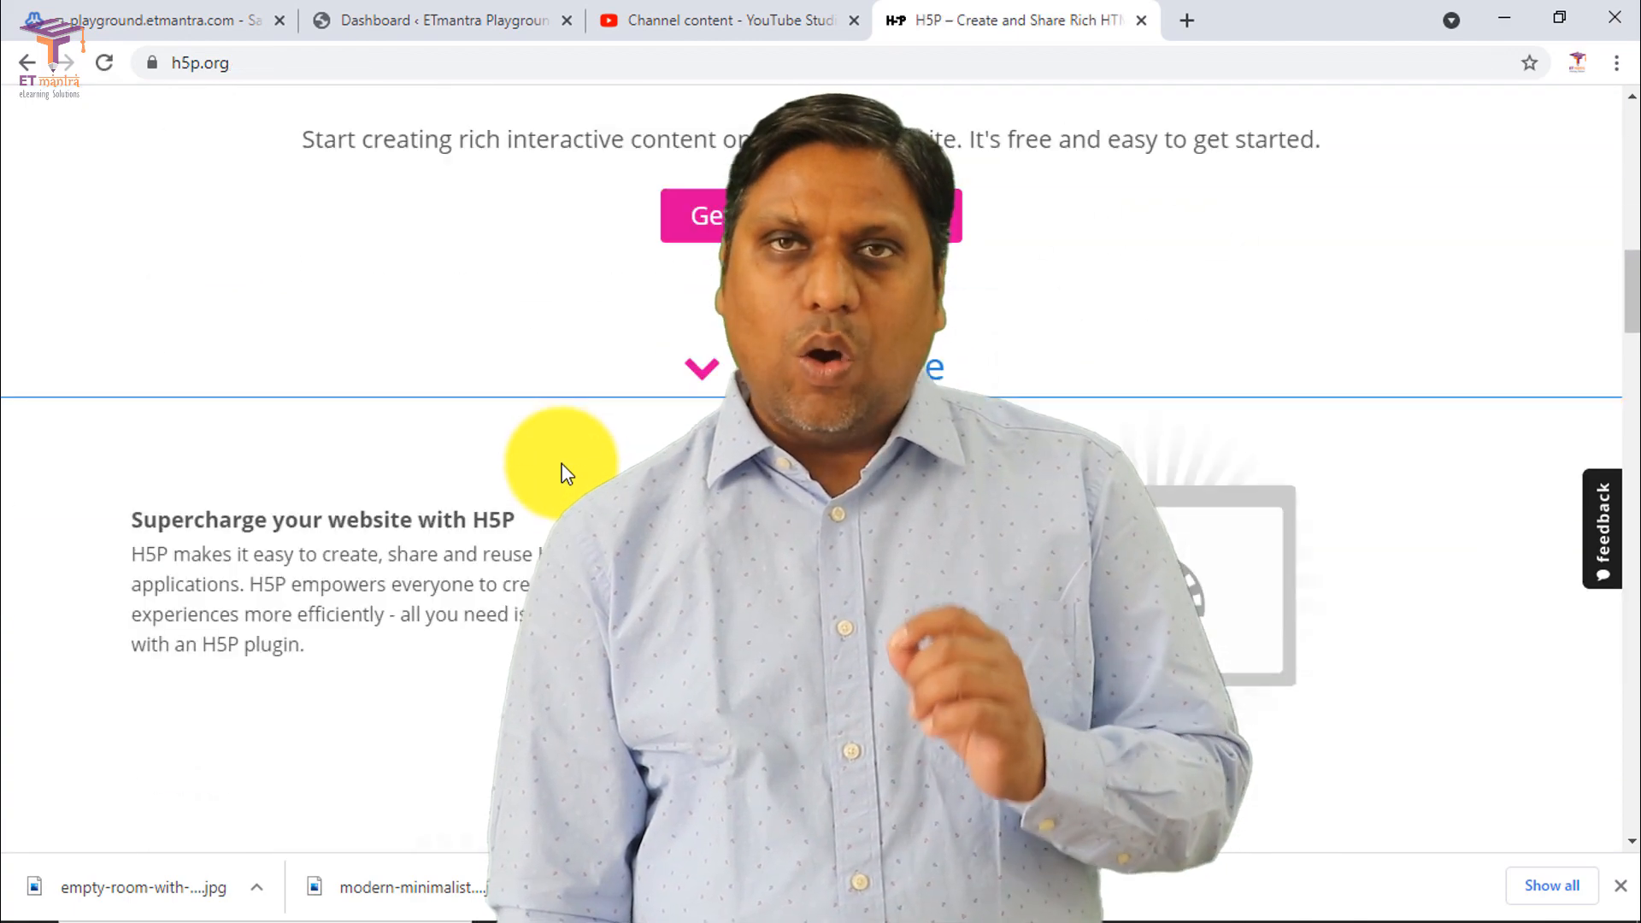
{"action": "scroll", "coordinate": [563, 466], "scroll_direction": "down", "scroll_amount": 15}
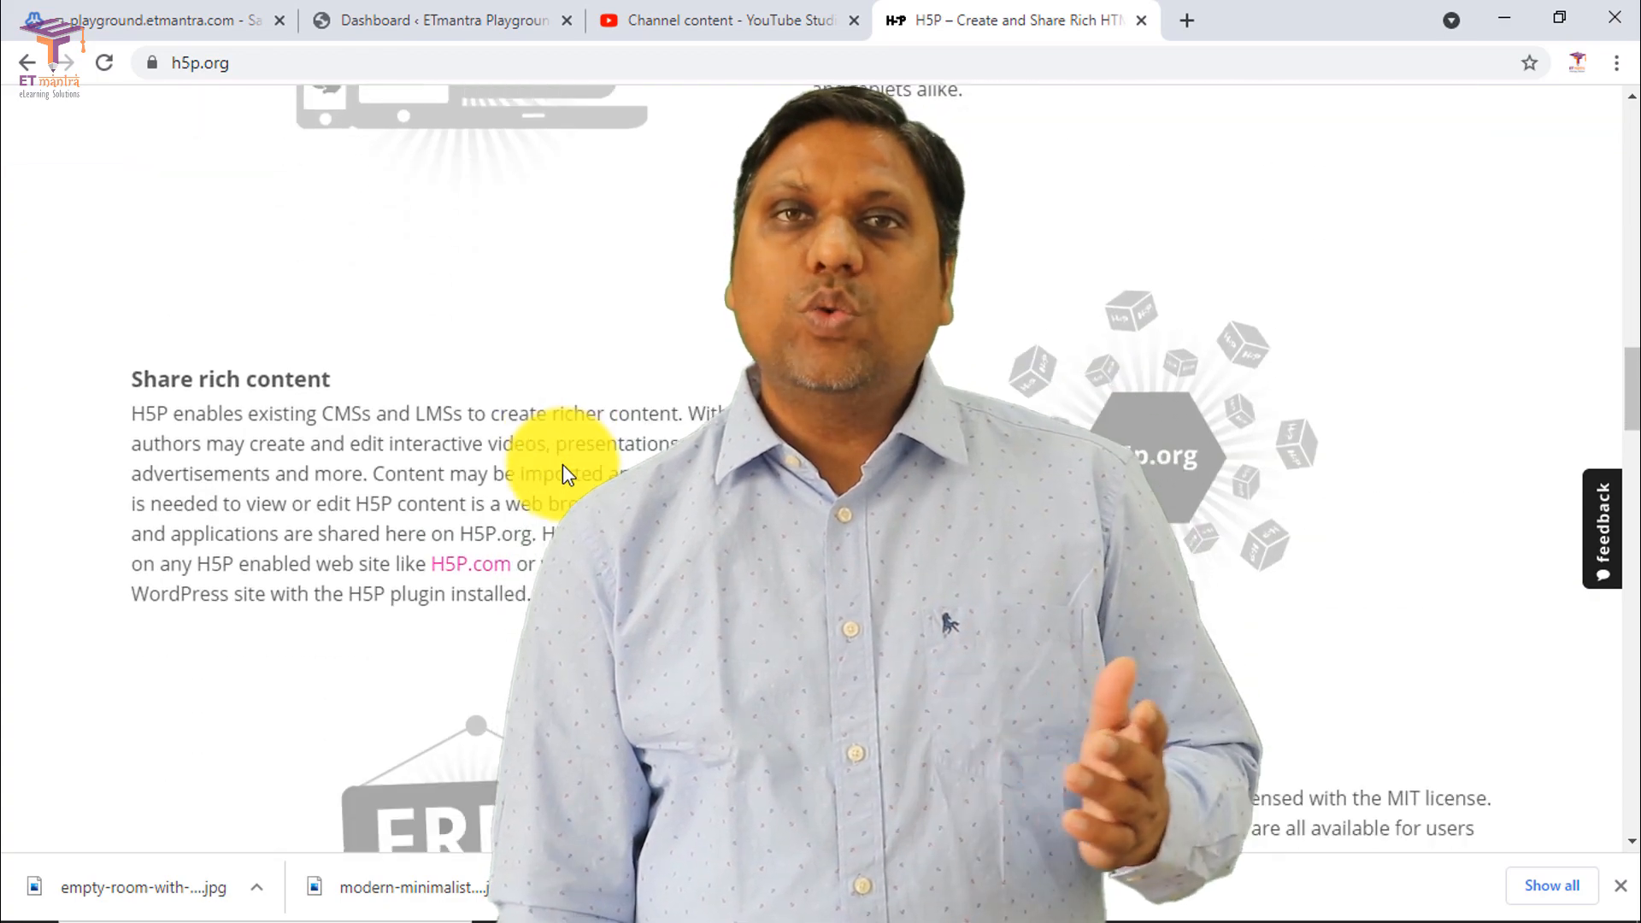
Step: Read the H5P Integrations section on the H5P home page and return to the WordPress dashboard
{"action": "scroll", "coordinate": [564, 470], "scroll_direction": "down", "scroll_amount": 5}
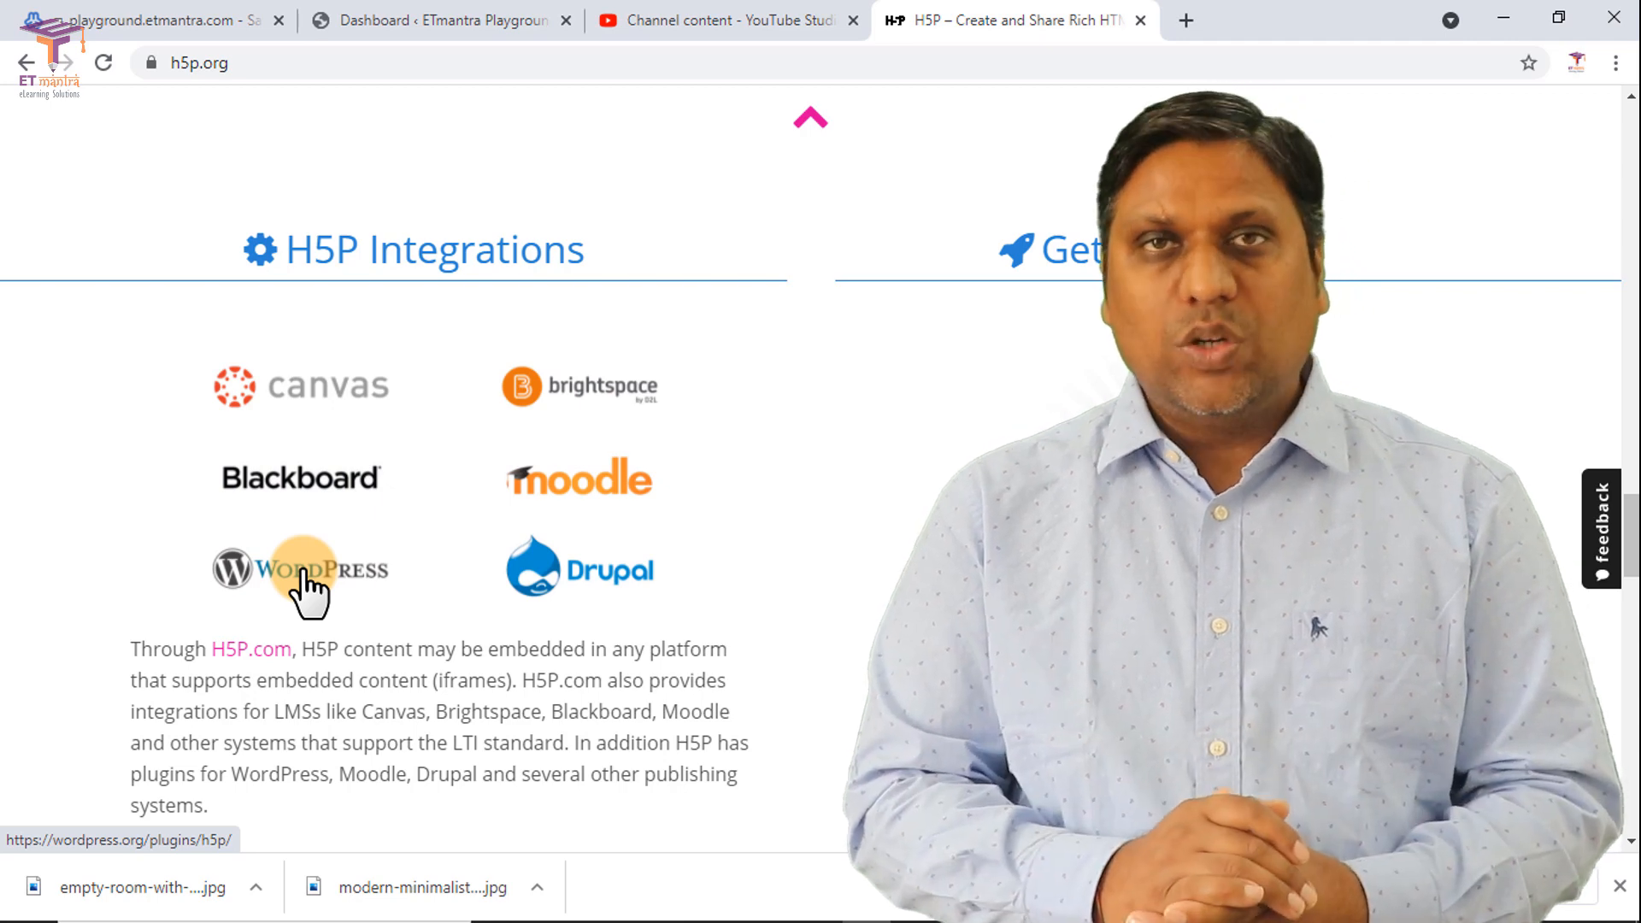
{"action": "left_click", "coordinate": [426, 21]}
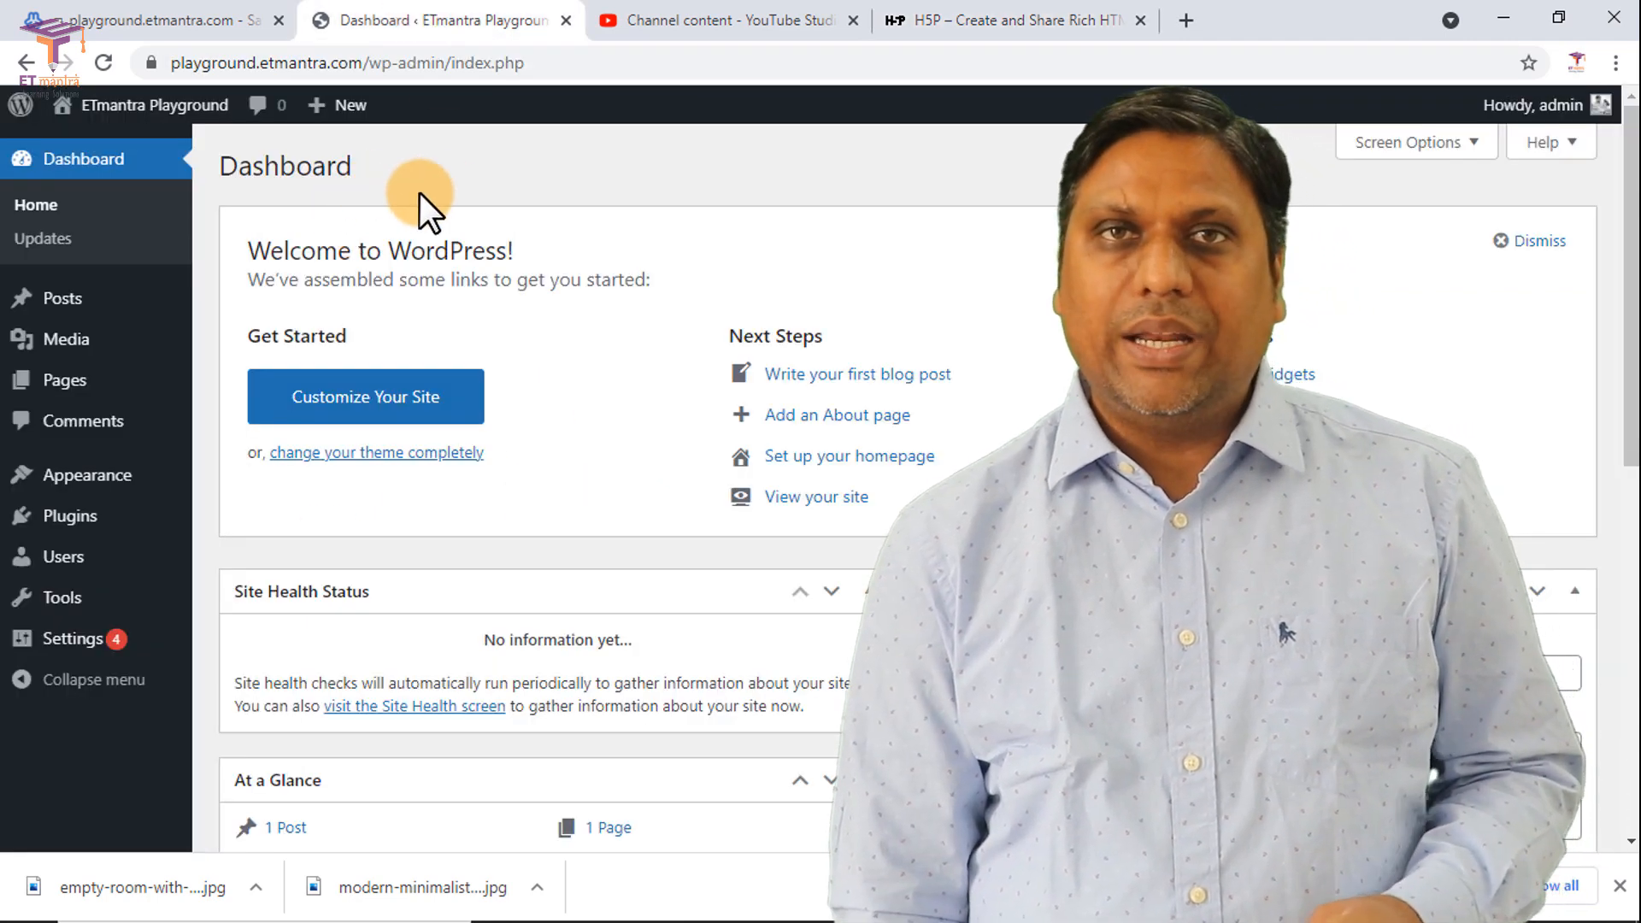
{"action": "left_click", "coordinate": [379, 62]}
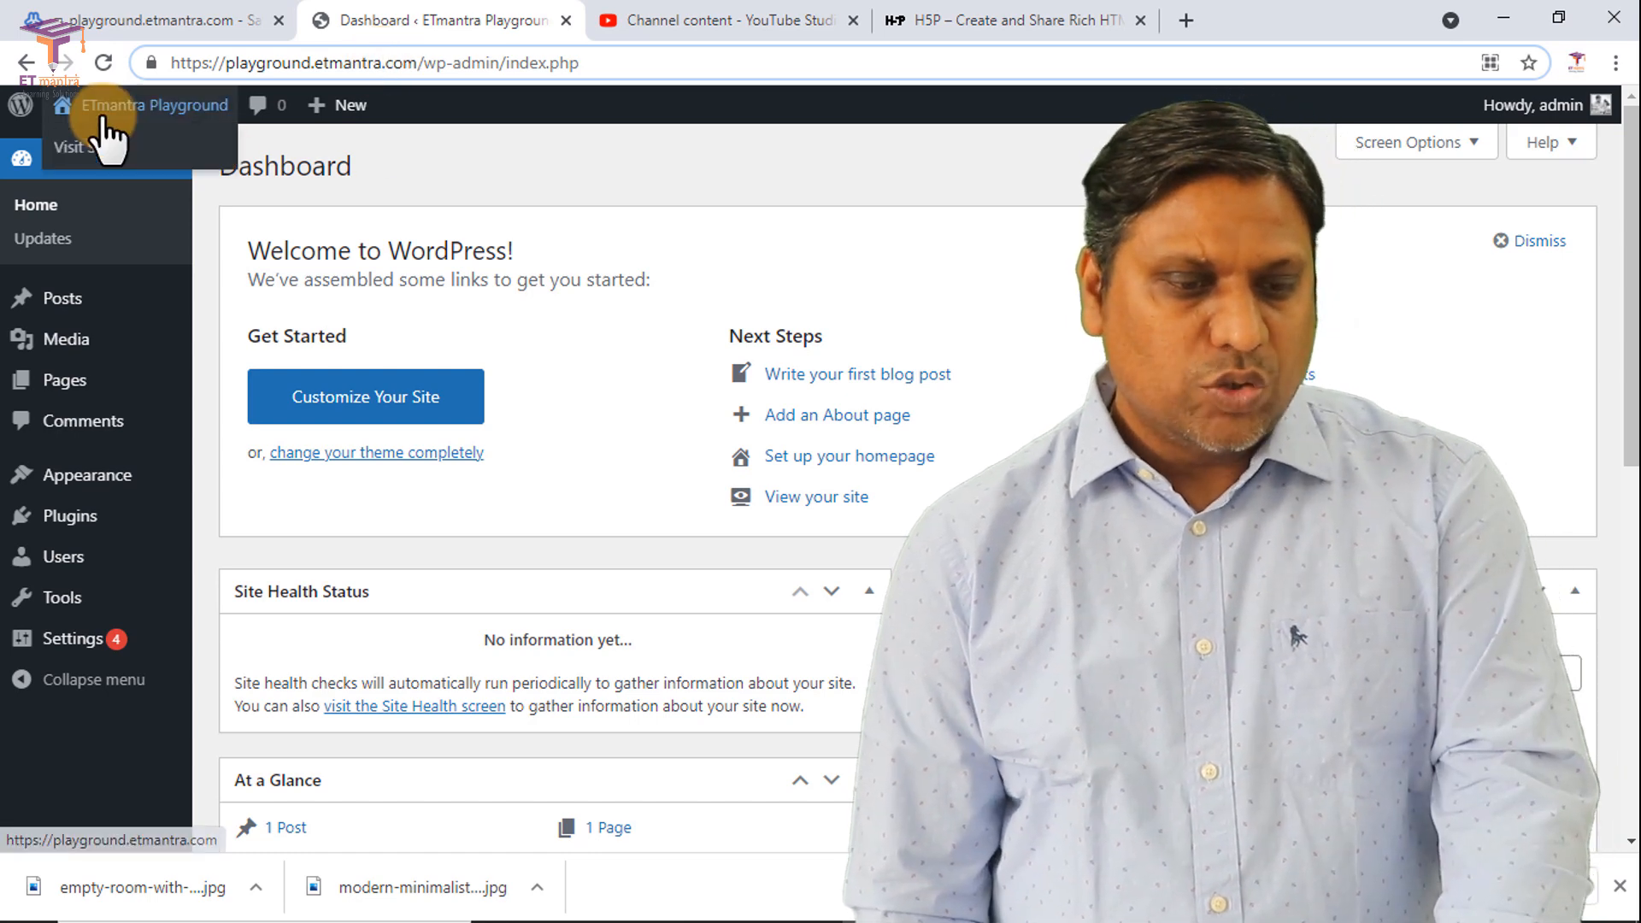
Step: Open the ETmantra Playground site's front page in a separate browser tab and look it over
{"action": "mouse_move", "coordinate": [128, 107]}
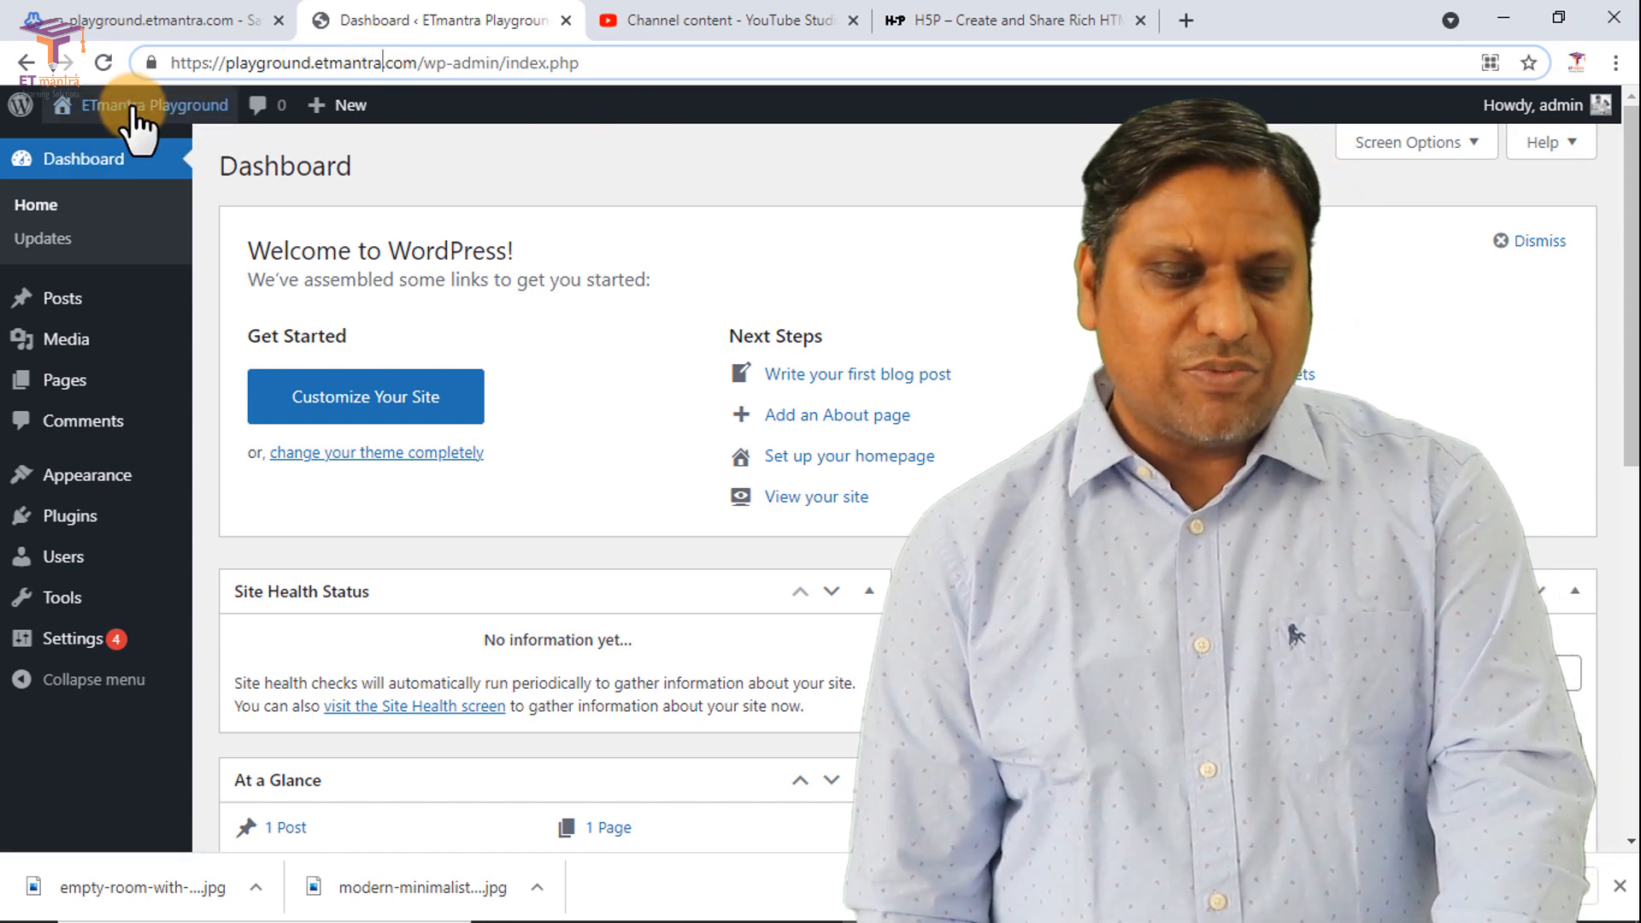
{"action": "left_click", "coordinate": [73, 151], "text": "ctrl"}
{"action": "left_click", "coordinate": [74, 151], "text": "ctrl"}
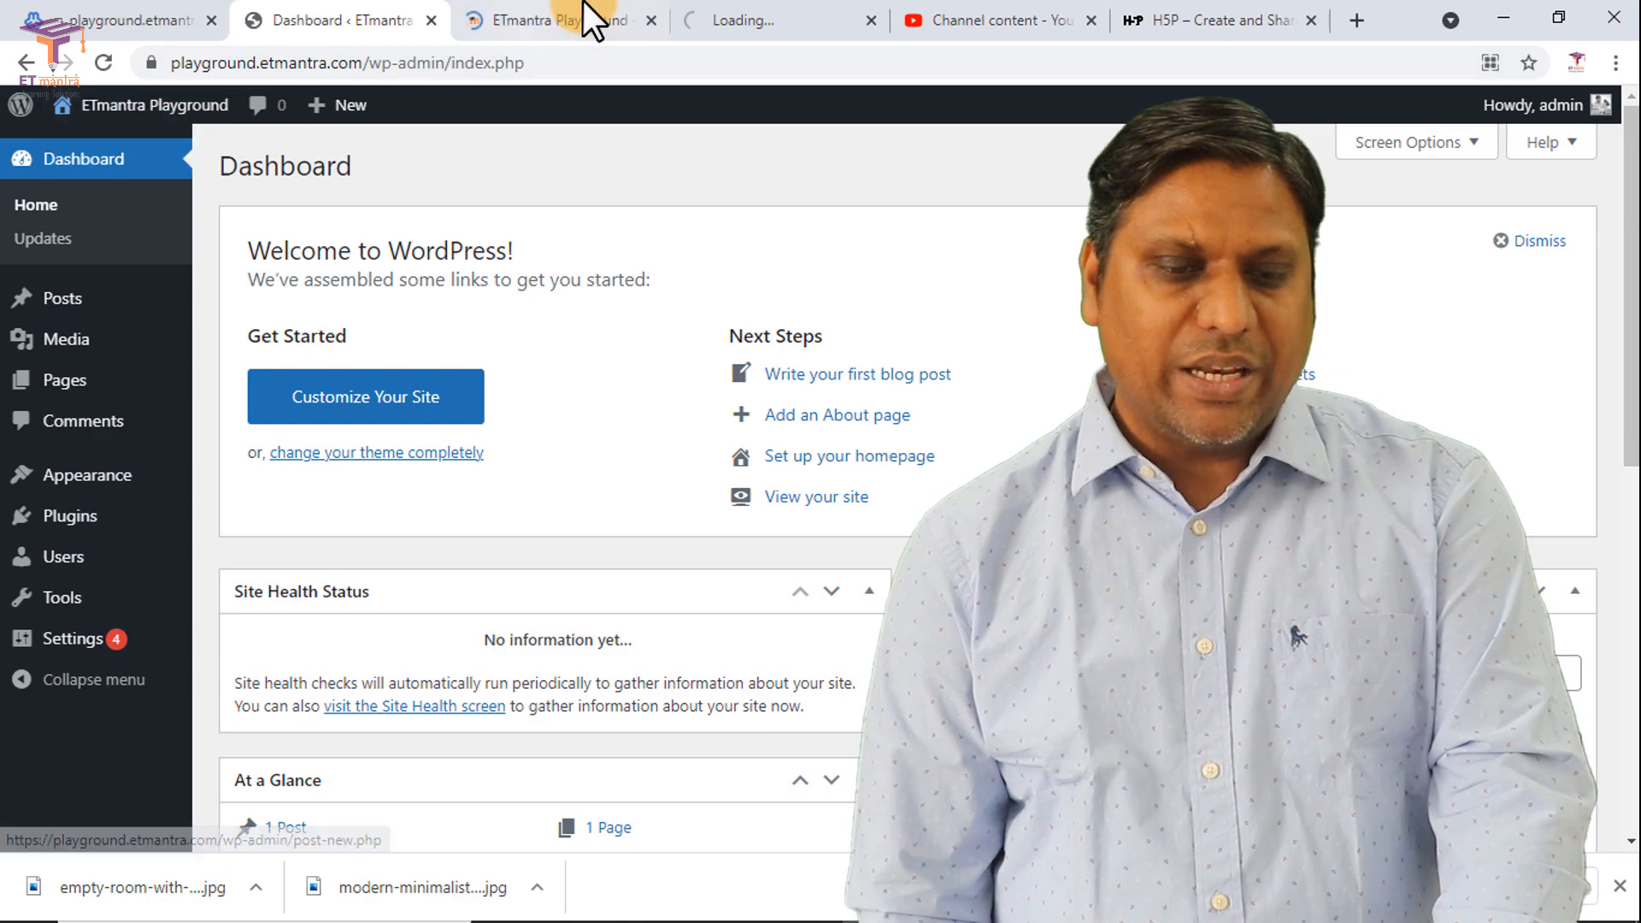
{"action": "left_click", "coordinate": [869, 21]}
{"action": "left_click", "coordinate": [567, 17]}
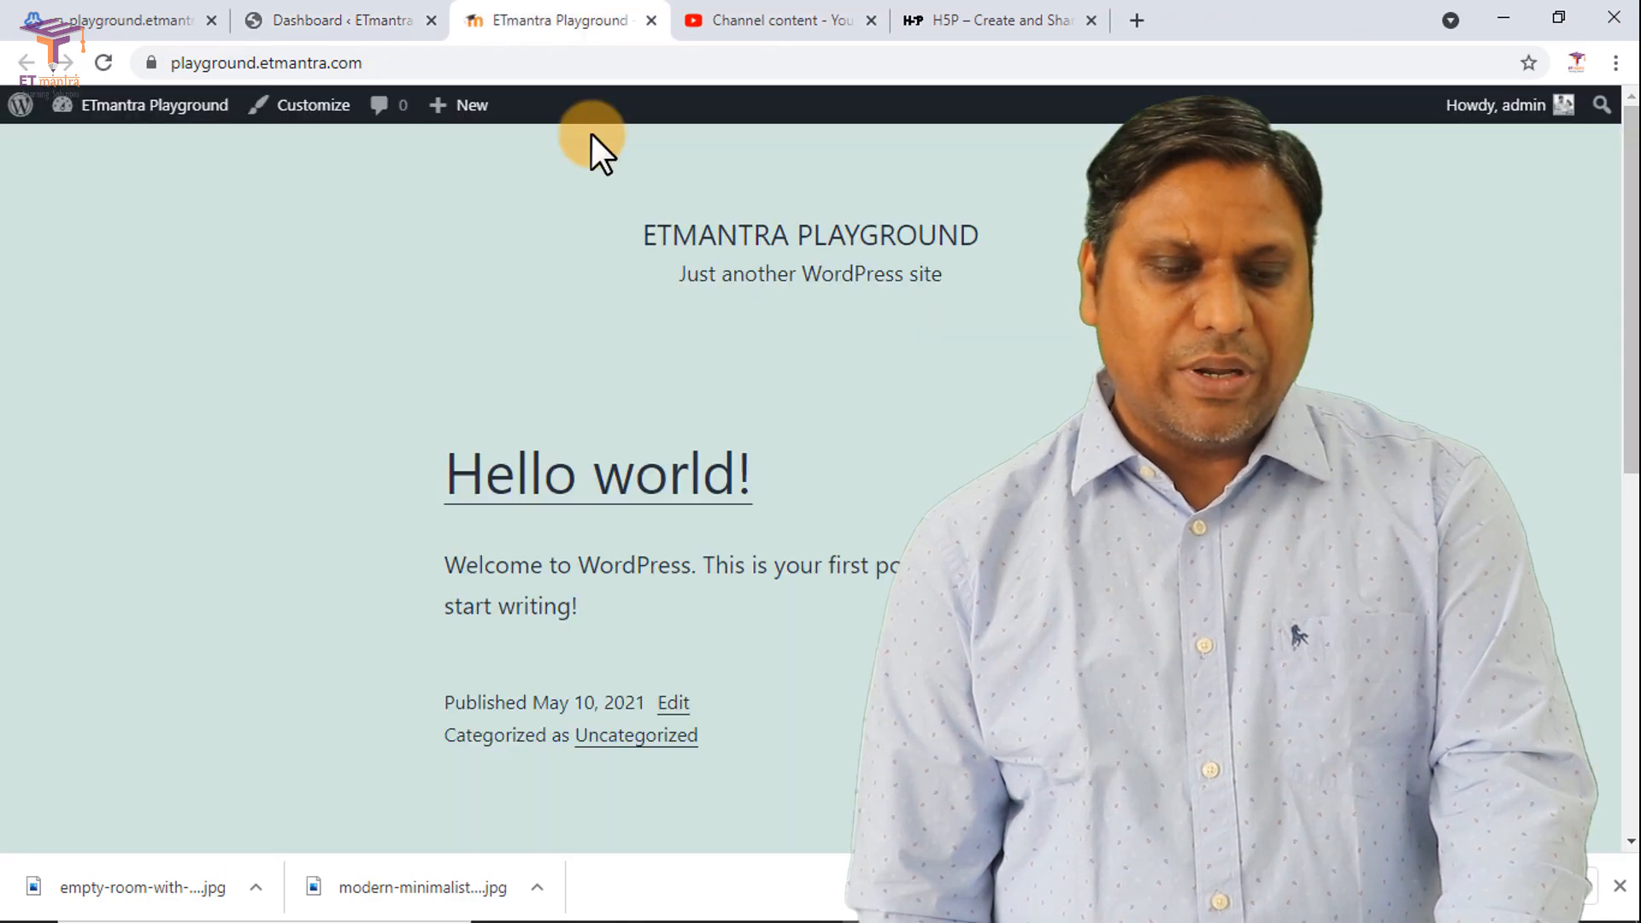
{"action": "scroll", "coordinate": [633, 304], "scroll_direction": "down", "scroll_amount": 10}
{"action": "scroll", "coordinate": [633, 305], "scroll_direction": "up", "scroll_amount": 10}
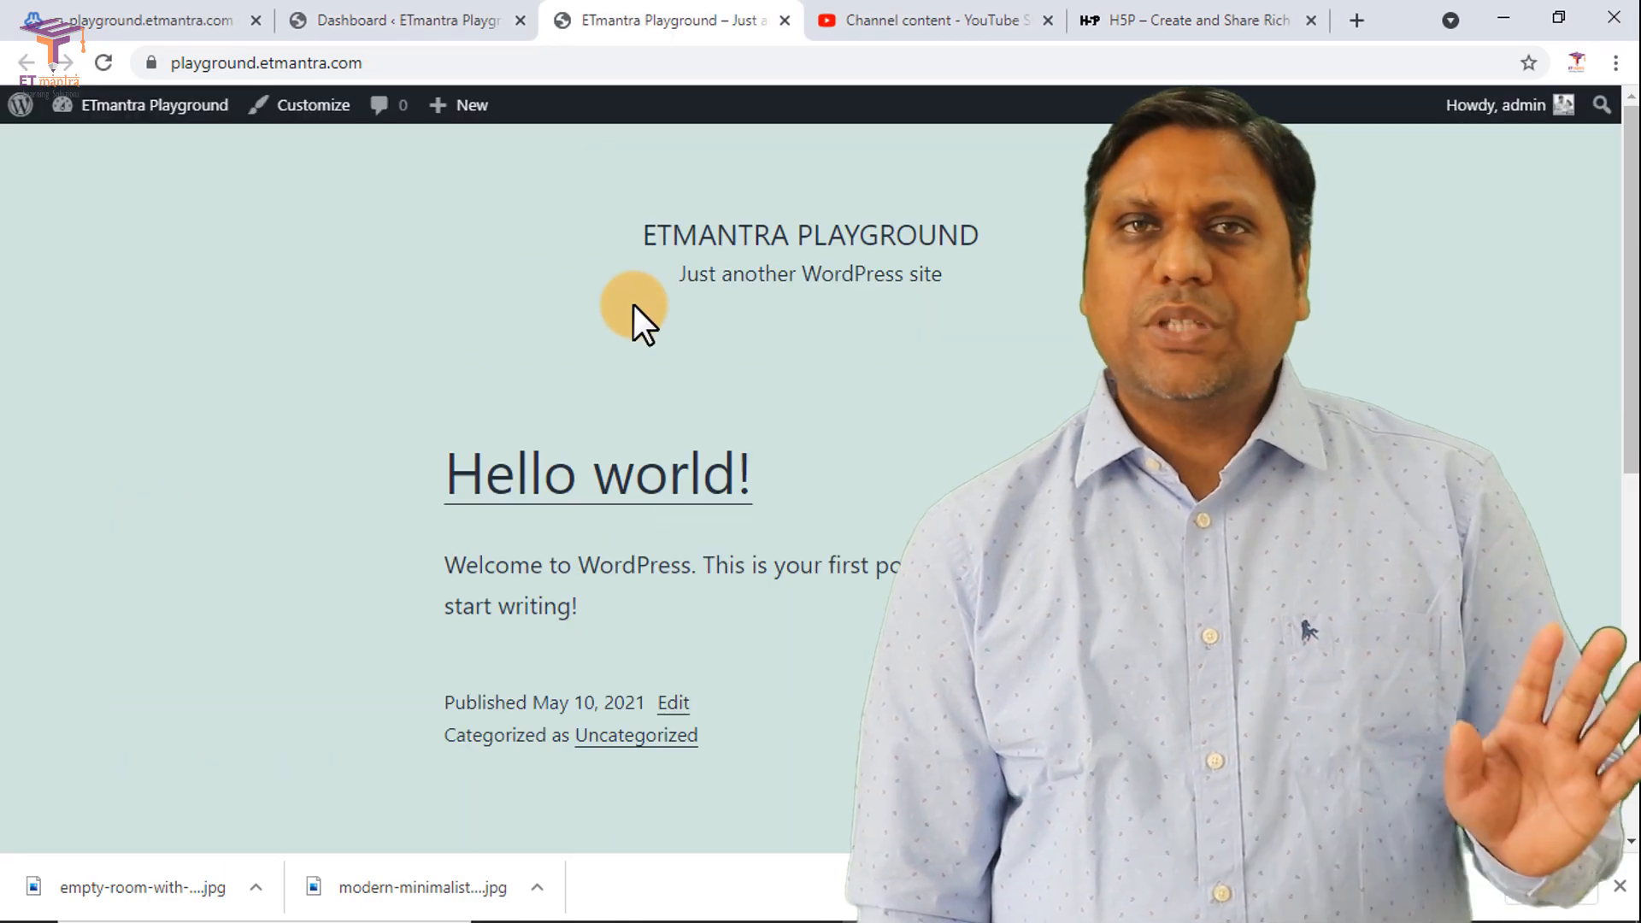
Step: Find the Interactive Content – H5P plugin from the WordPress dashboard by searching for "h5p", and install and activate it
{"action": "left_click", "coordinate": [420, 13]}
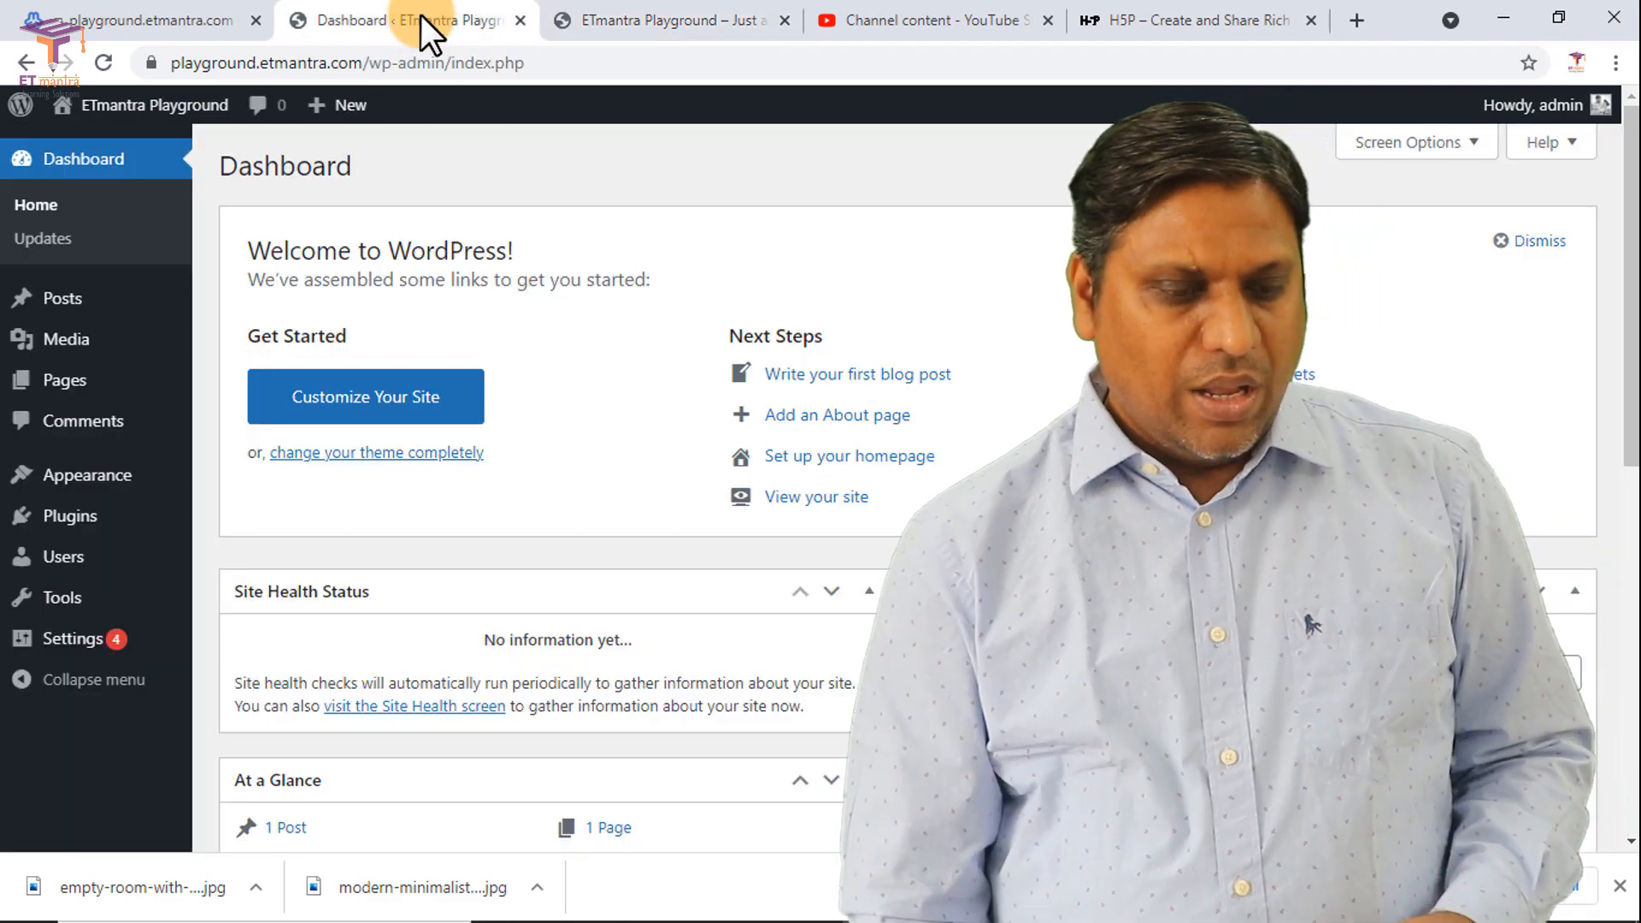
{"action": "mouse_move", "coordinate": [99, 518]}
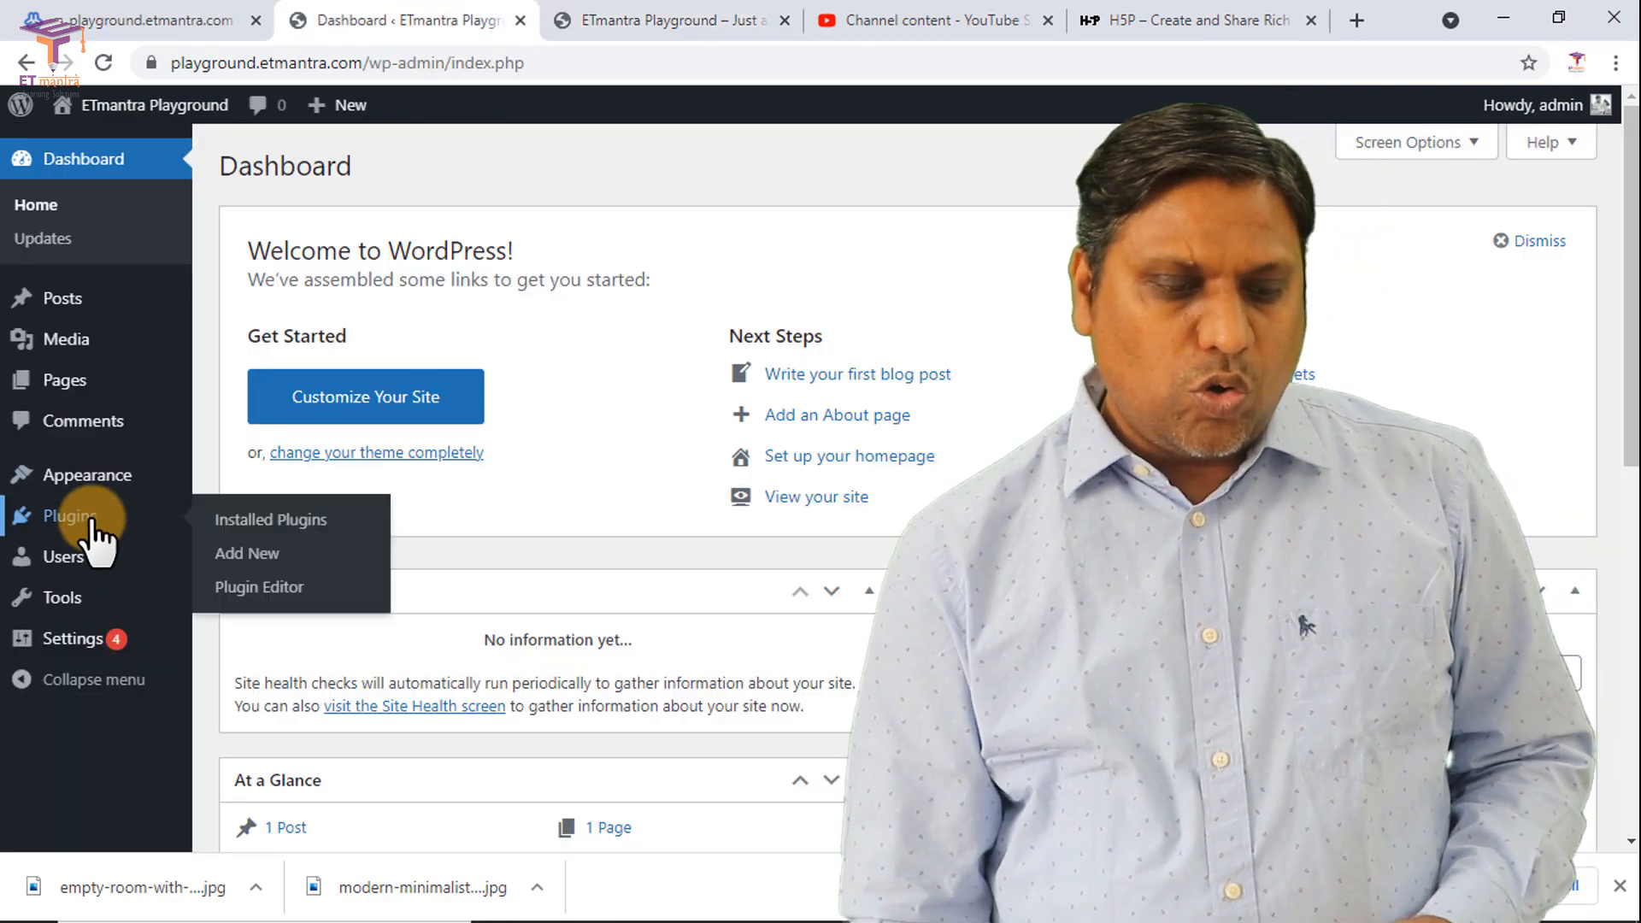
{"action": "left_click", "coordinate": [277, 555]}
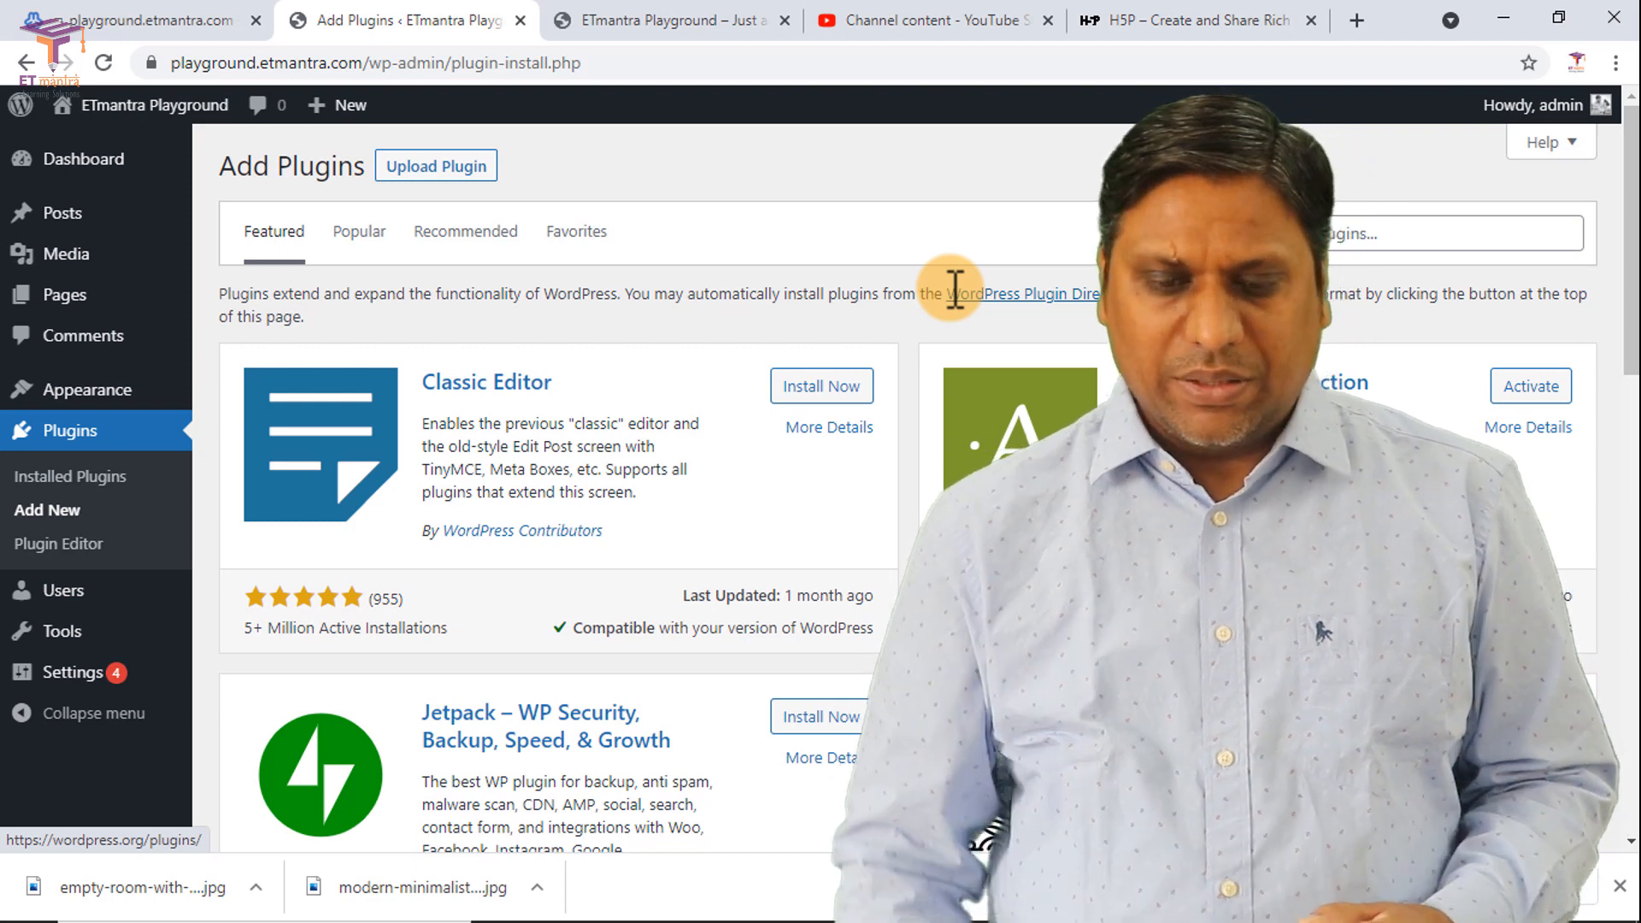
{"action": "left_click", "coordinate": [1358, 233]}
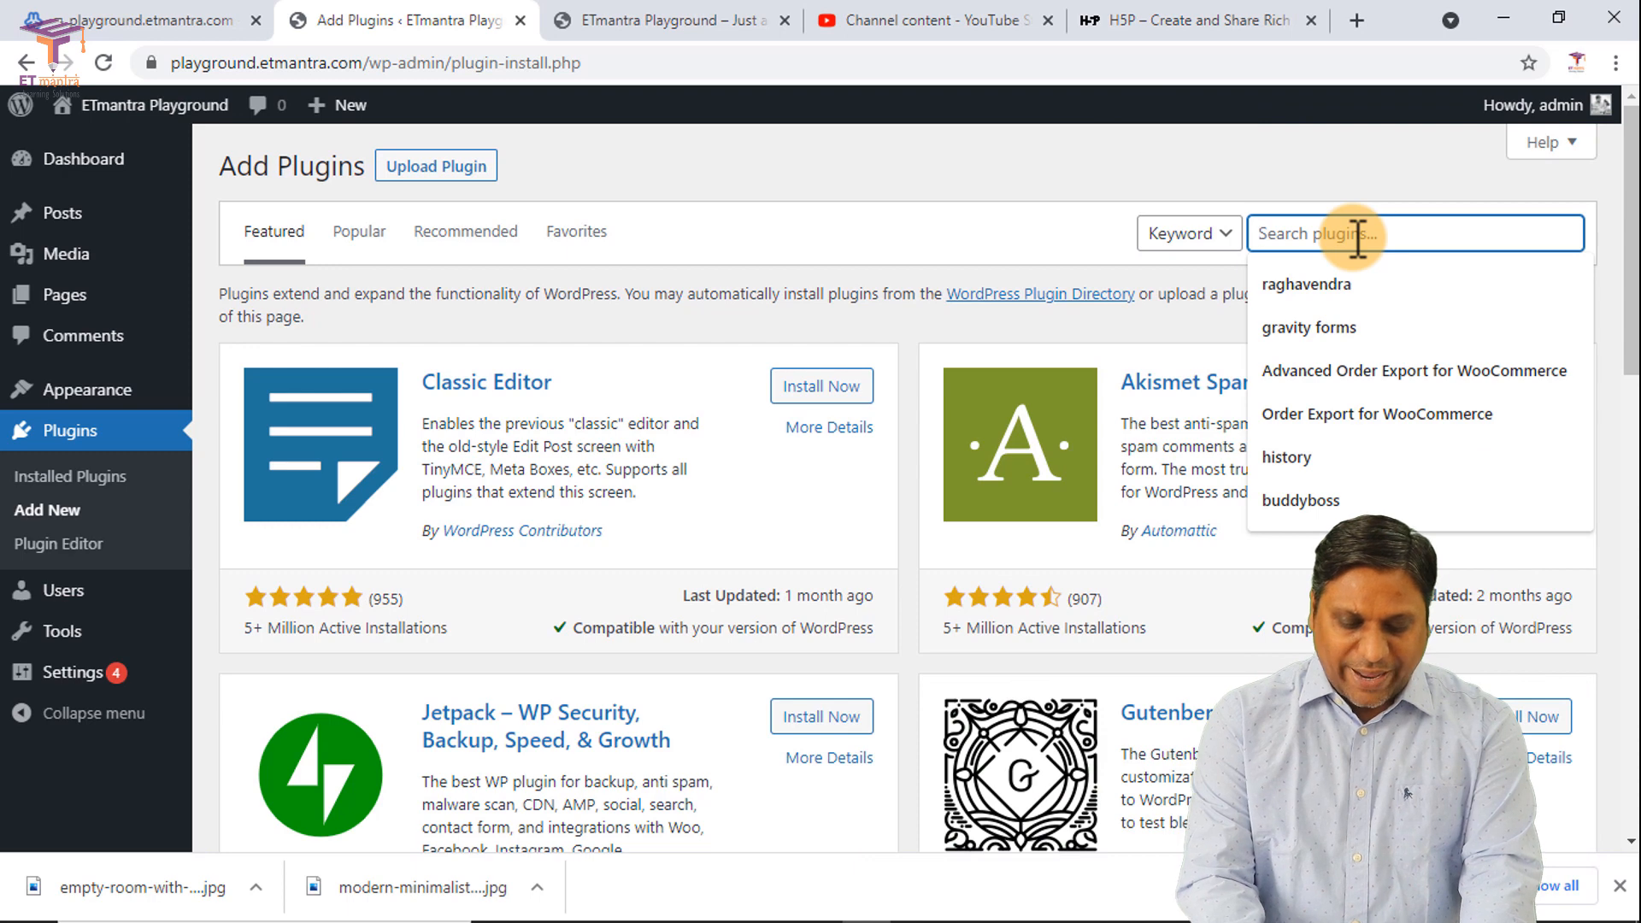
{"action": "type", "text": "h5p"}
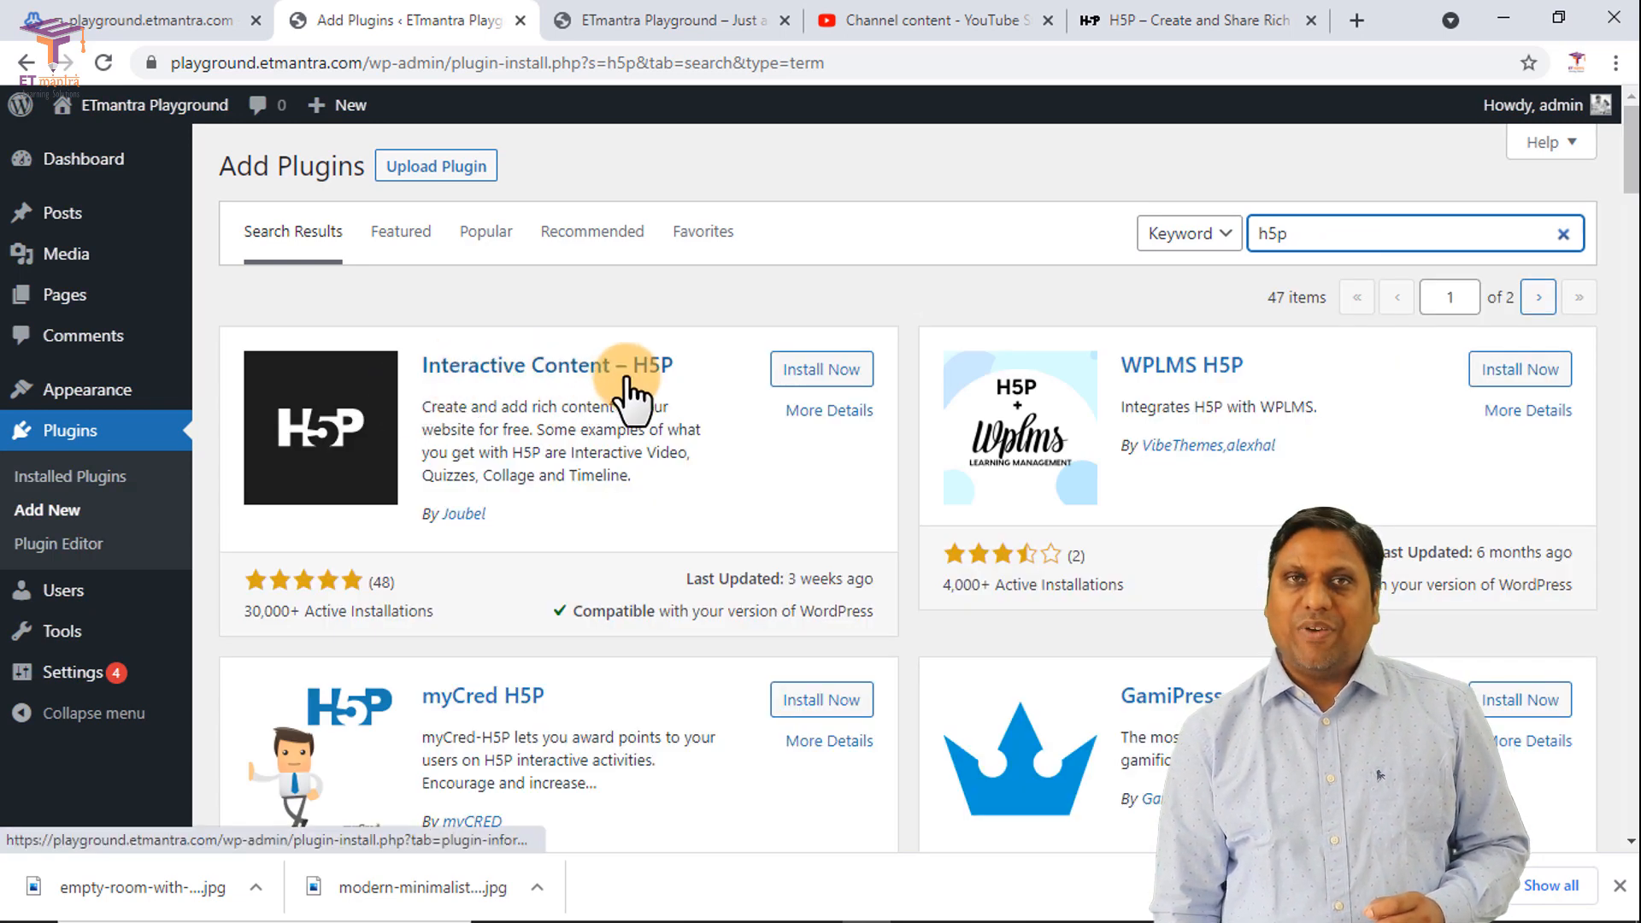
{"action": "left_click", "coordinate": [812, 376]}
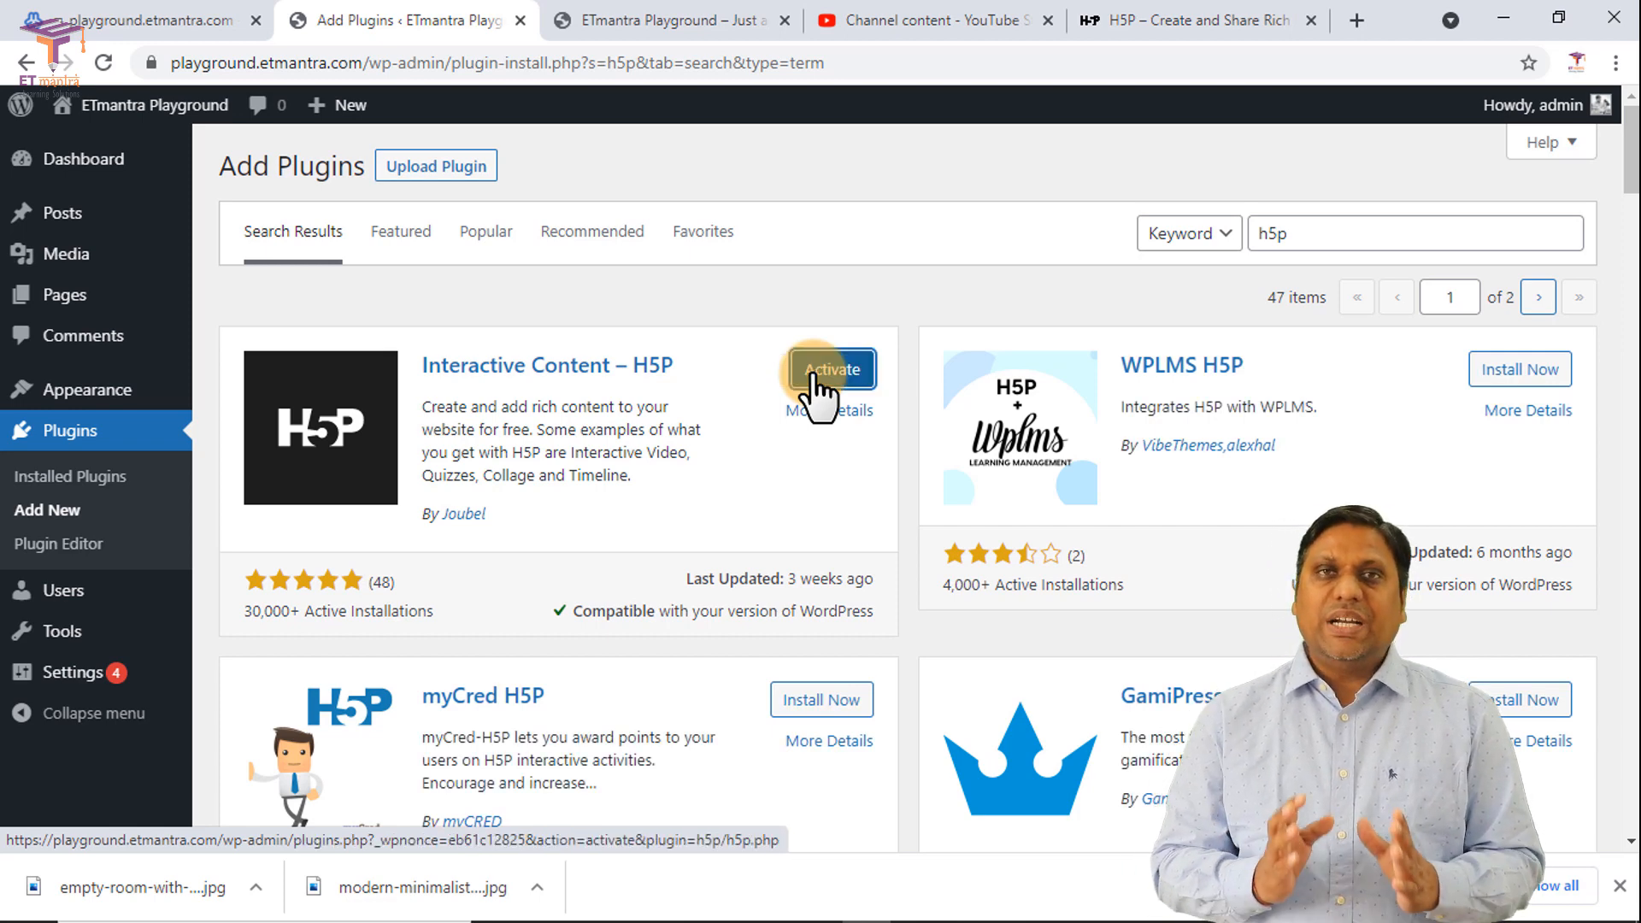
{"action": "left_click", "coordinate": [812, 377]}
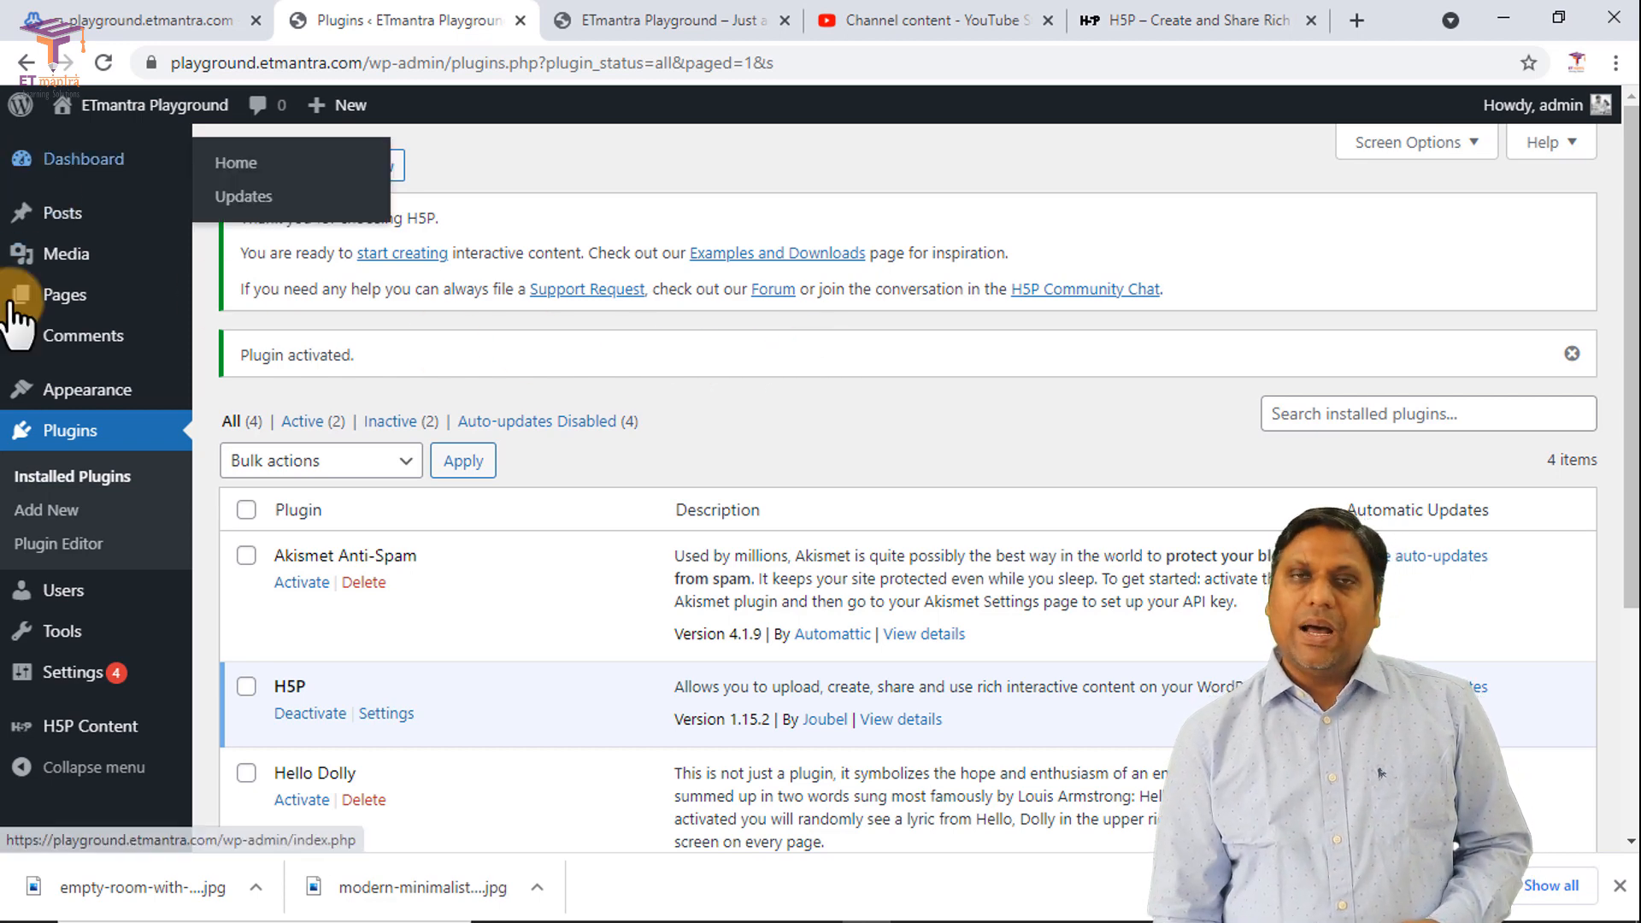
Step: Look over the plugin's All H5P Content, Libraries and My Results pages
{"action": "mouse_move", "coordinate": [60, 735]}
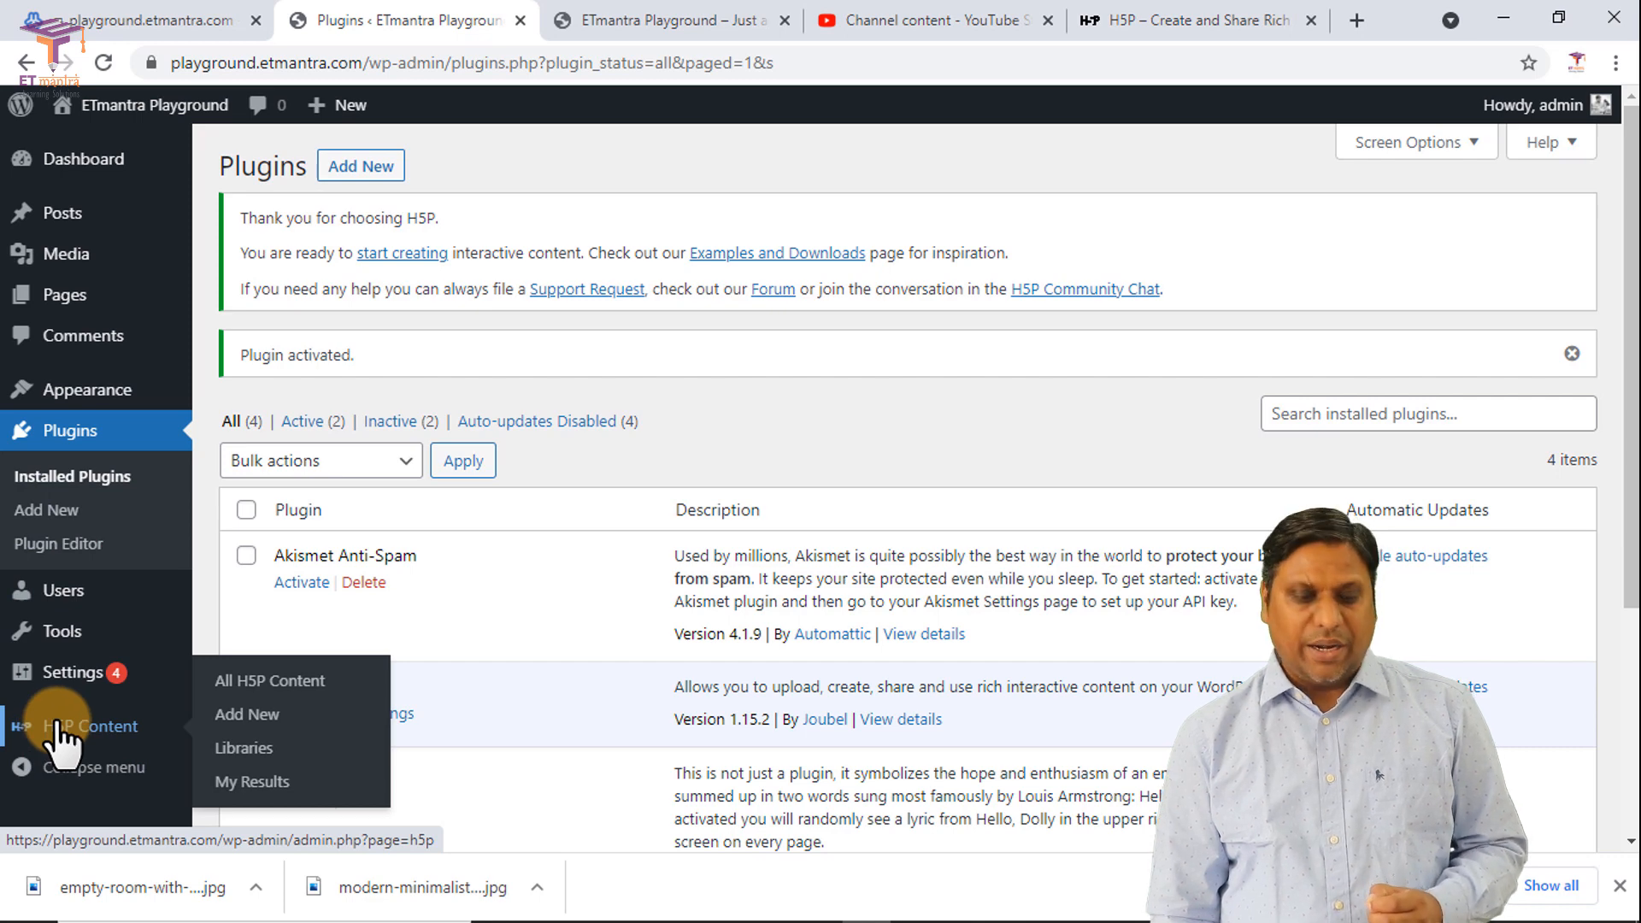
{"action": "left_click", "coordinate": [58, 724]}
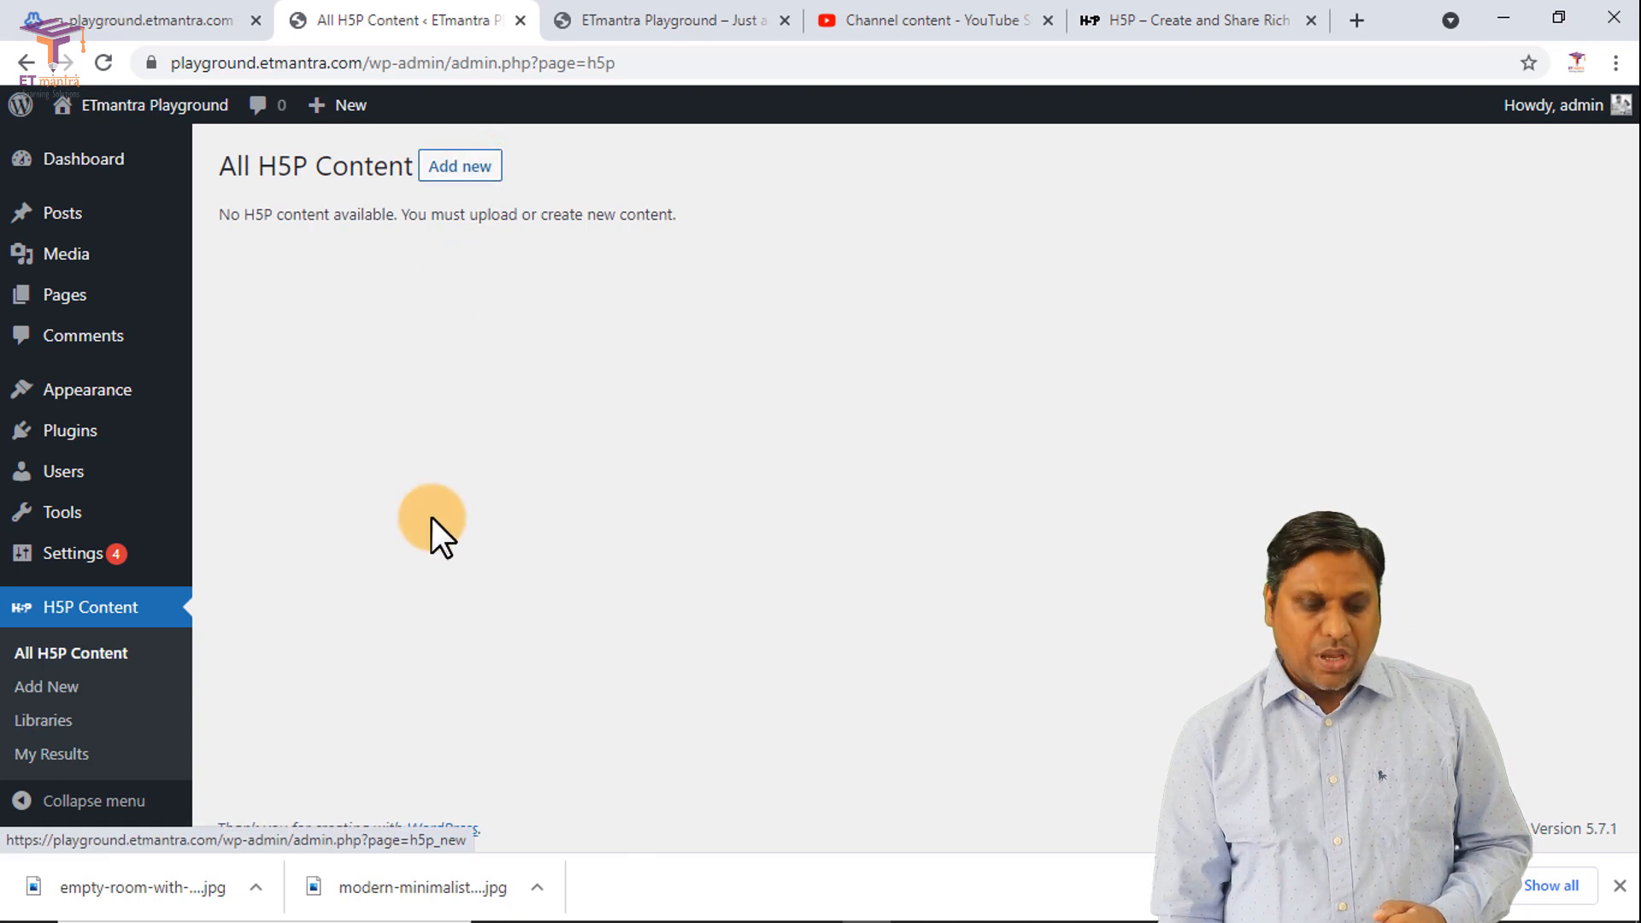
{"action": "left_click", "coordinate": [43, 722]}
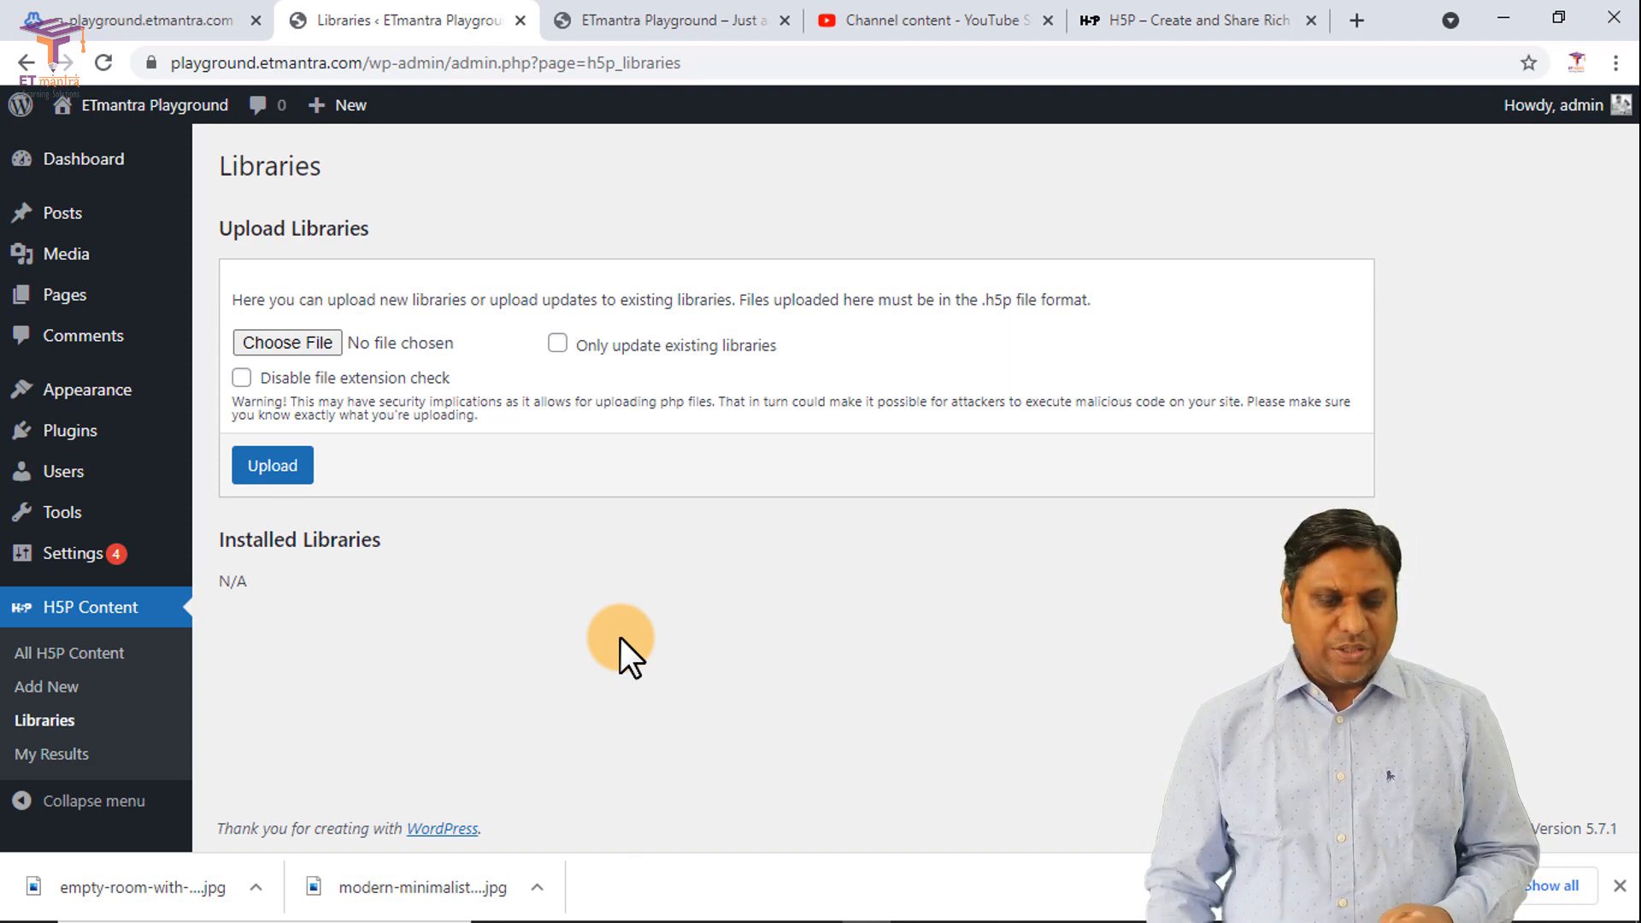
{"action": "left_click", "coordinate": [55, 749]}
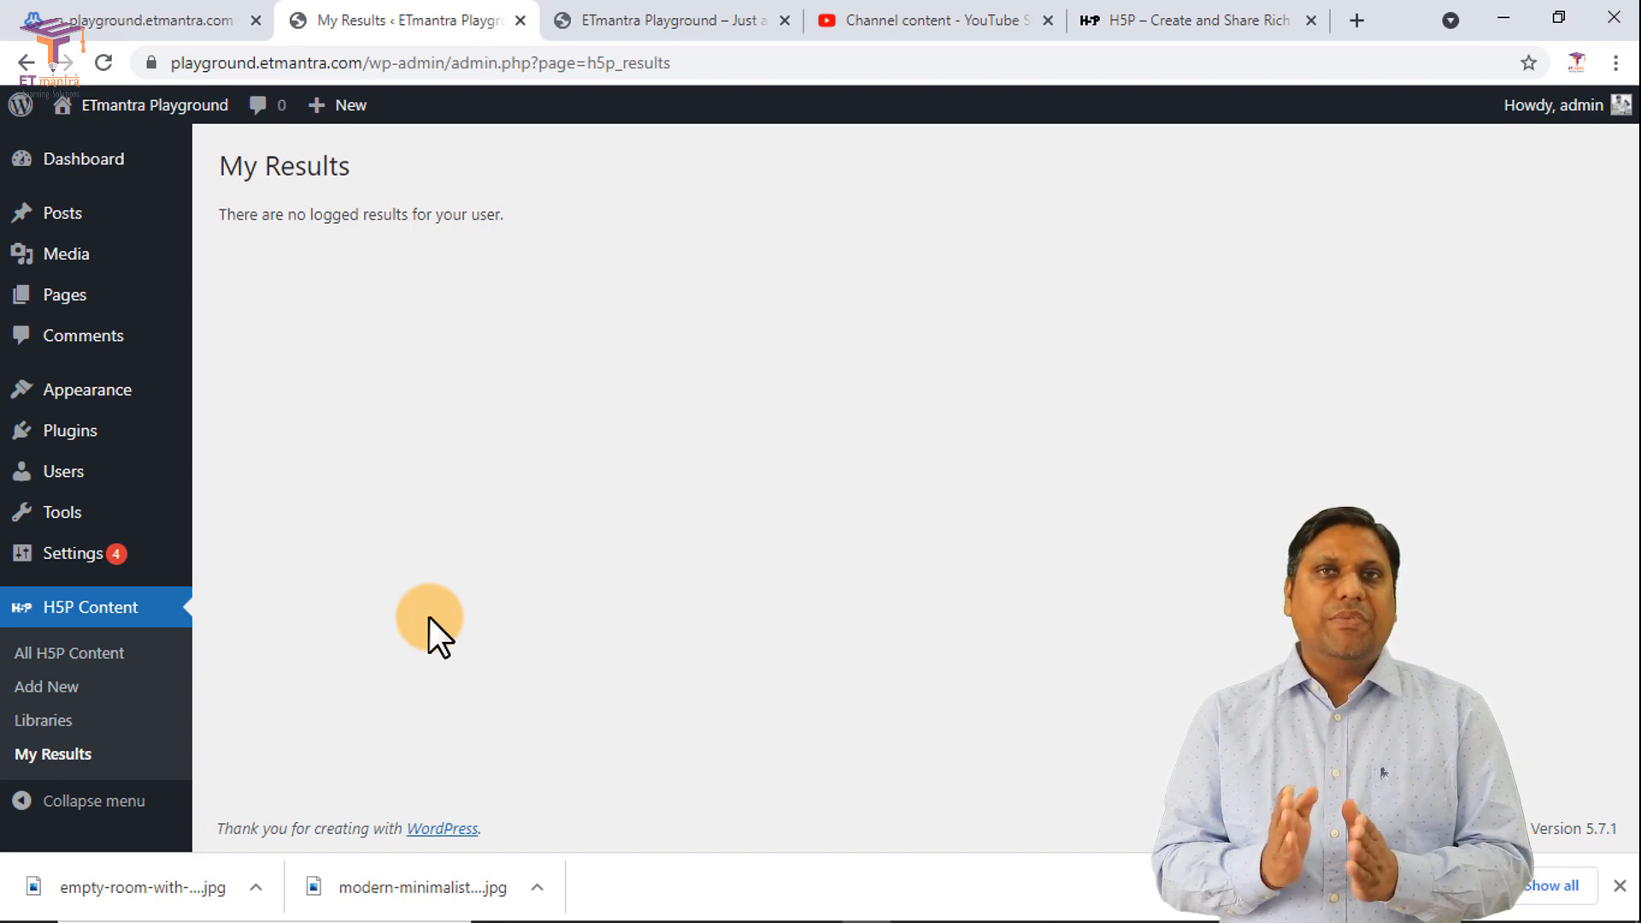
Step: Start adding new H5P content, consent to using the H5P Hub, and look through the available content types
{"action": "left_click", "coordinate": [41, 686]}
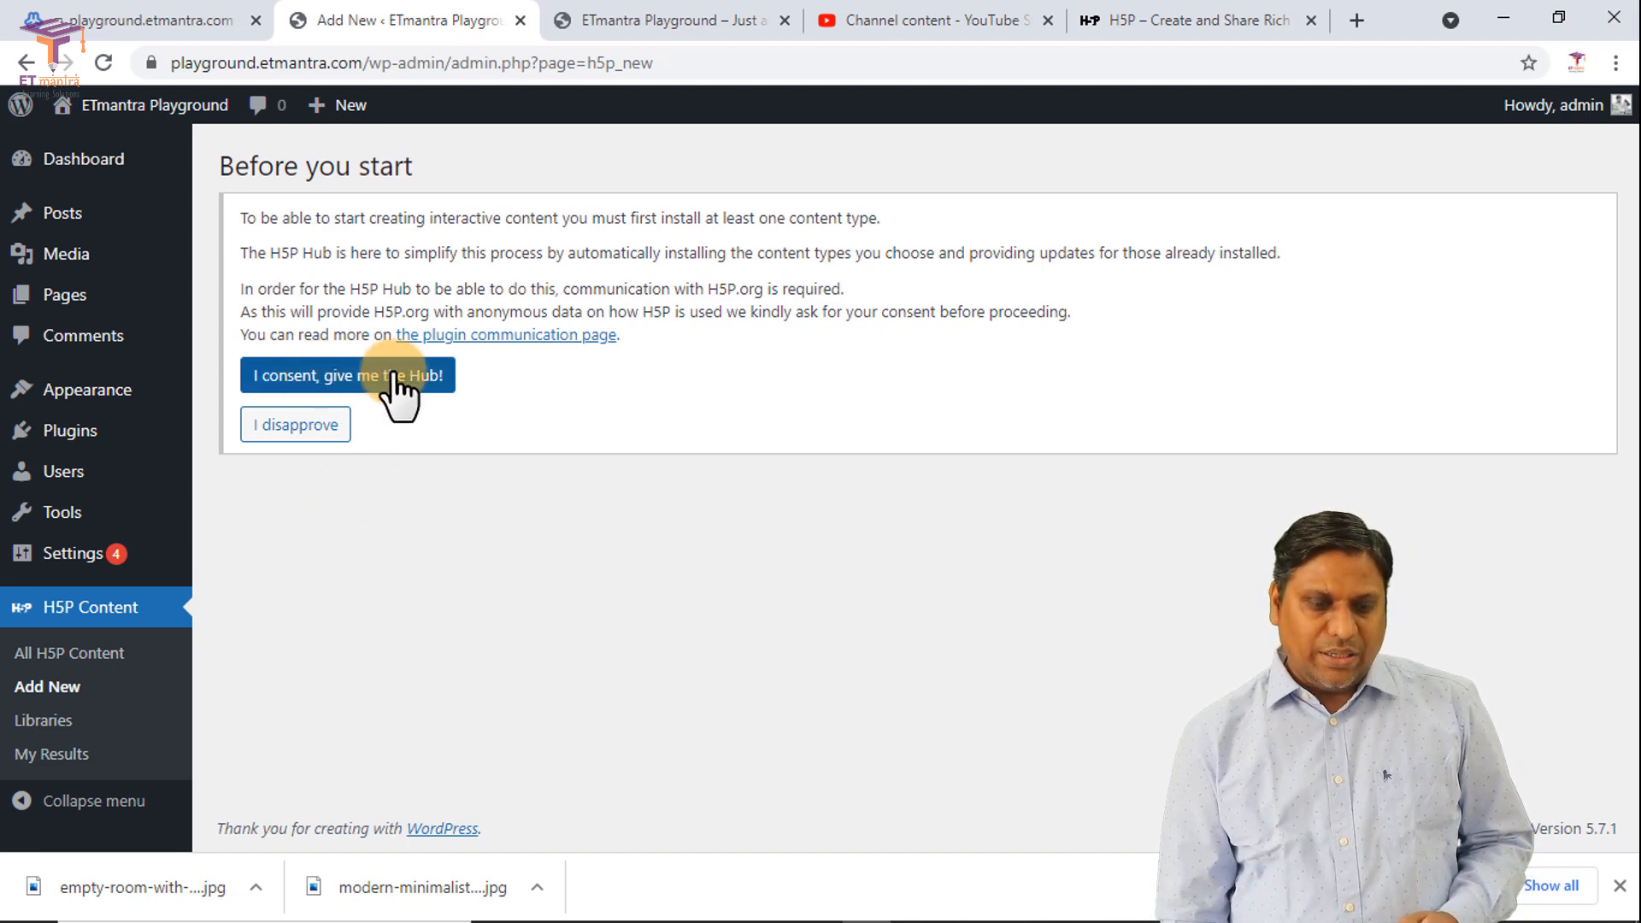
{"action": "left_click", "coordinate": [353, 377]}
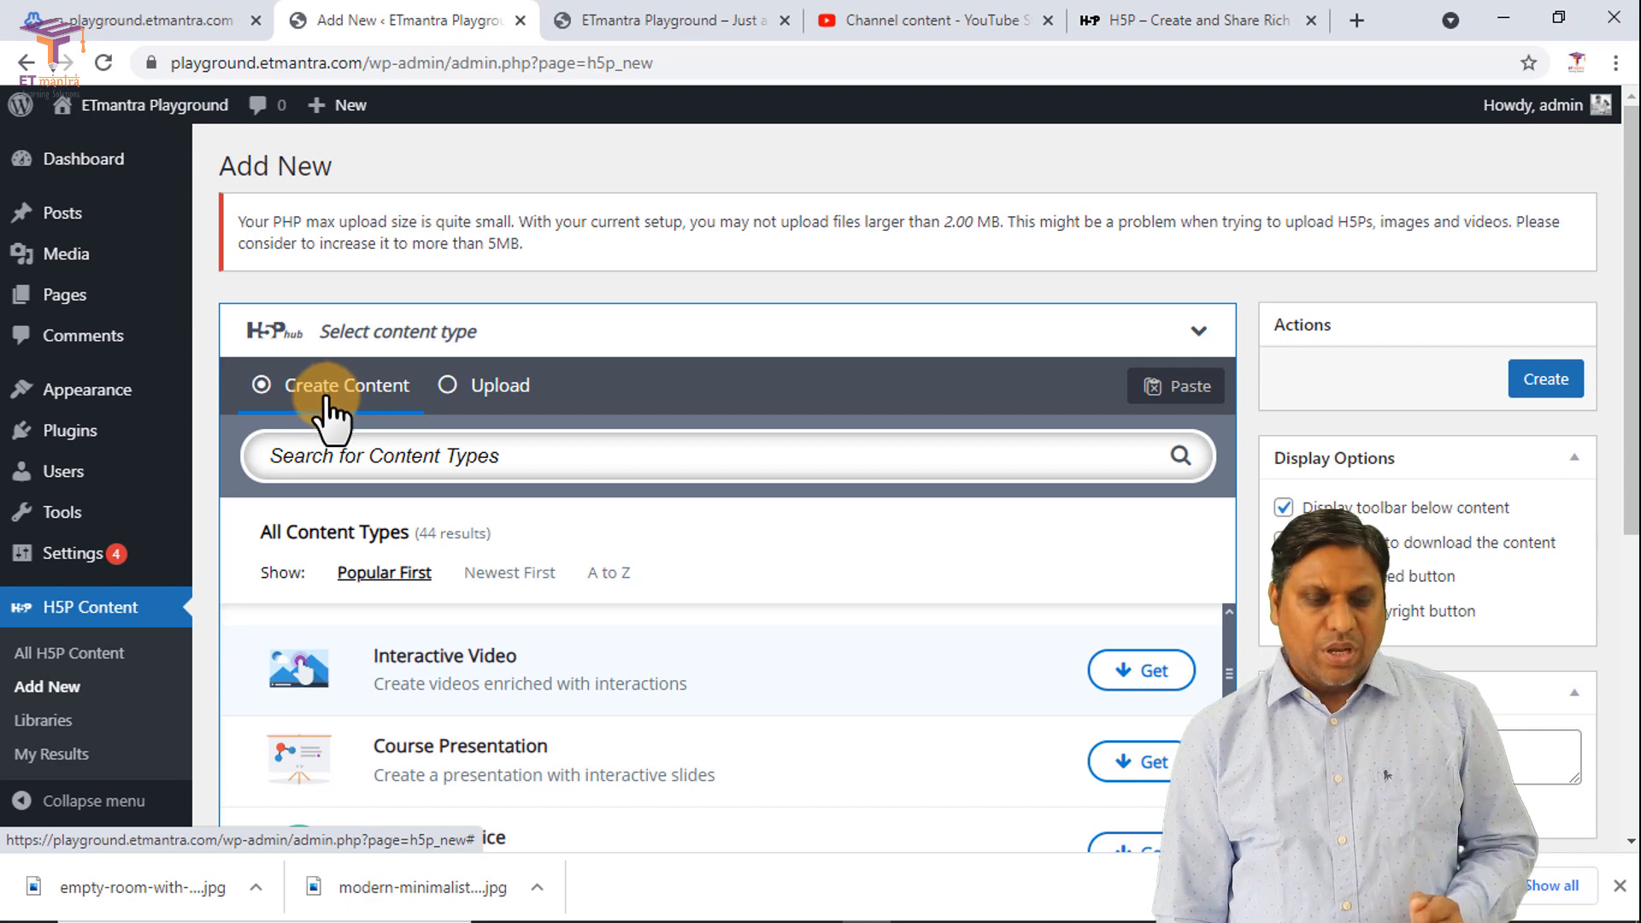
{"action": "scroll", "coordinate": [325, 411], "scroll_direction": "down", "scroll_amount": 2}
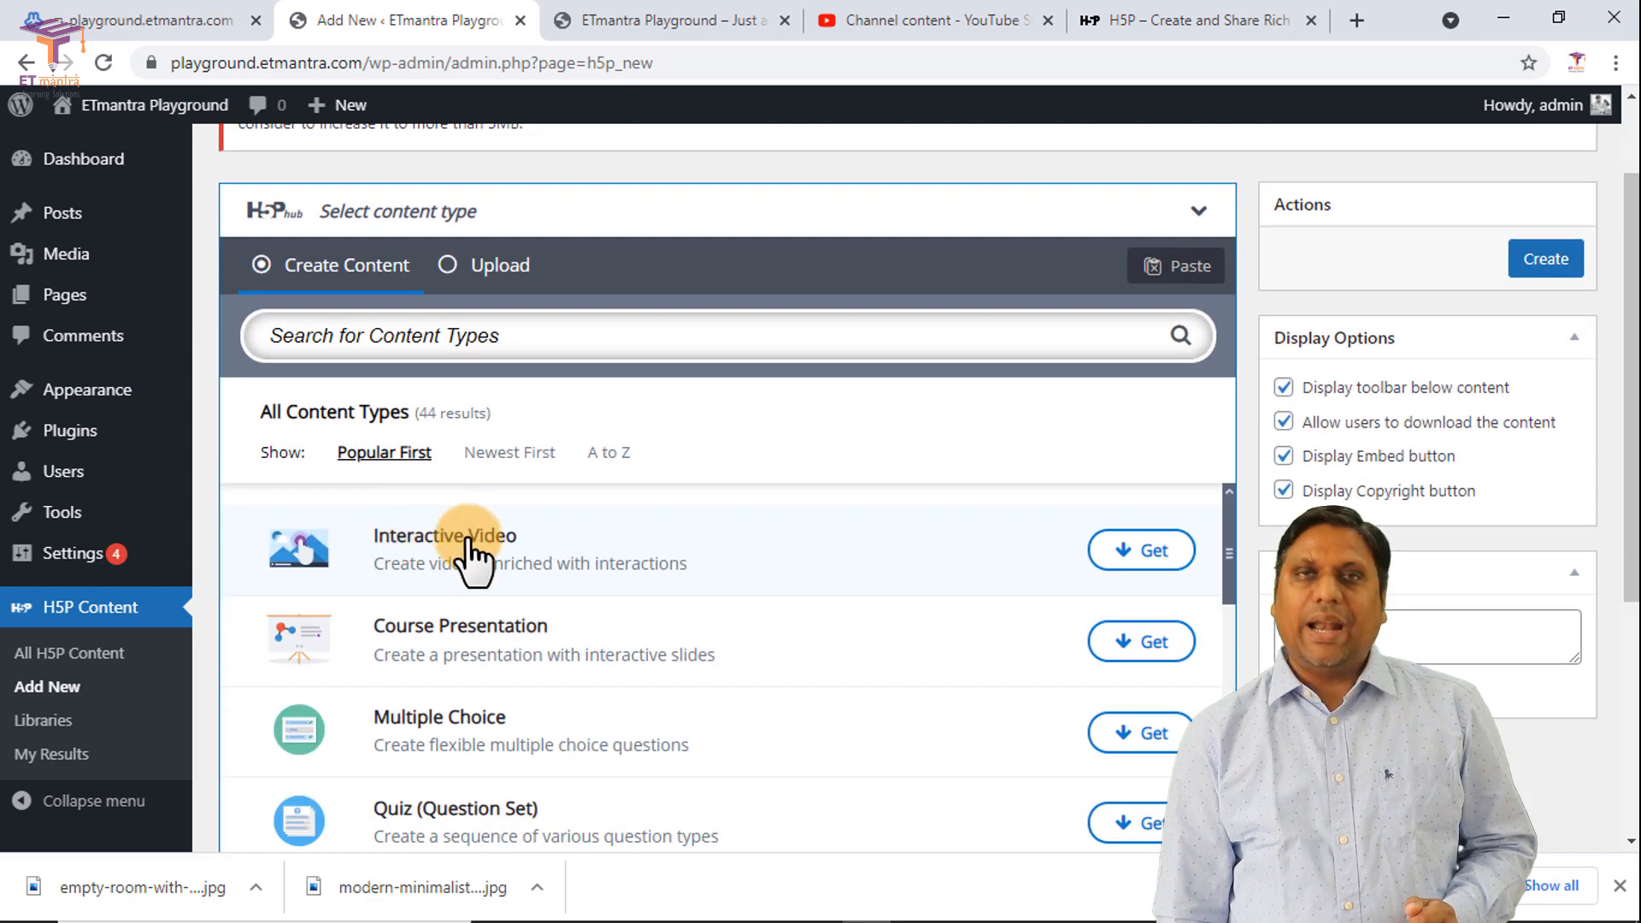
{"action": "scroll", "coordinate": [469, 560], "scroll_direction": "down", "scroll_amount": 5}
{"action": "scroll", "coordinate": [469, 571], "scroll_direction": "down", "scroll_amount": 3}
{"action": "scroll", "coordinate": [470, 586], "scroll_direction": "up", "scroll_amount": 8}
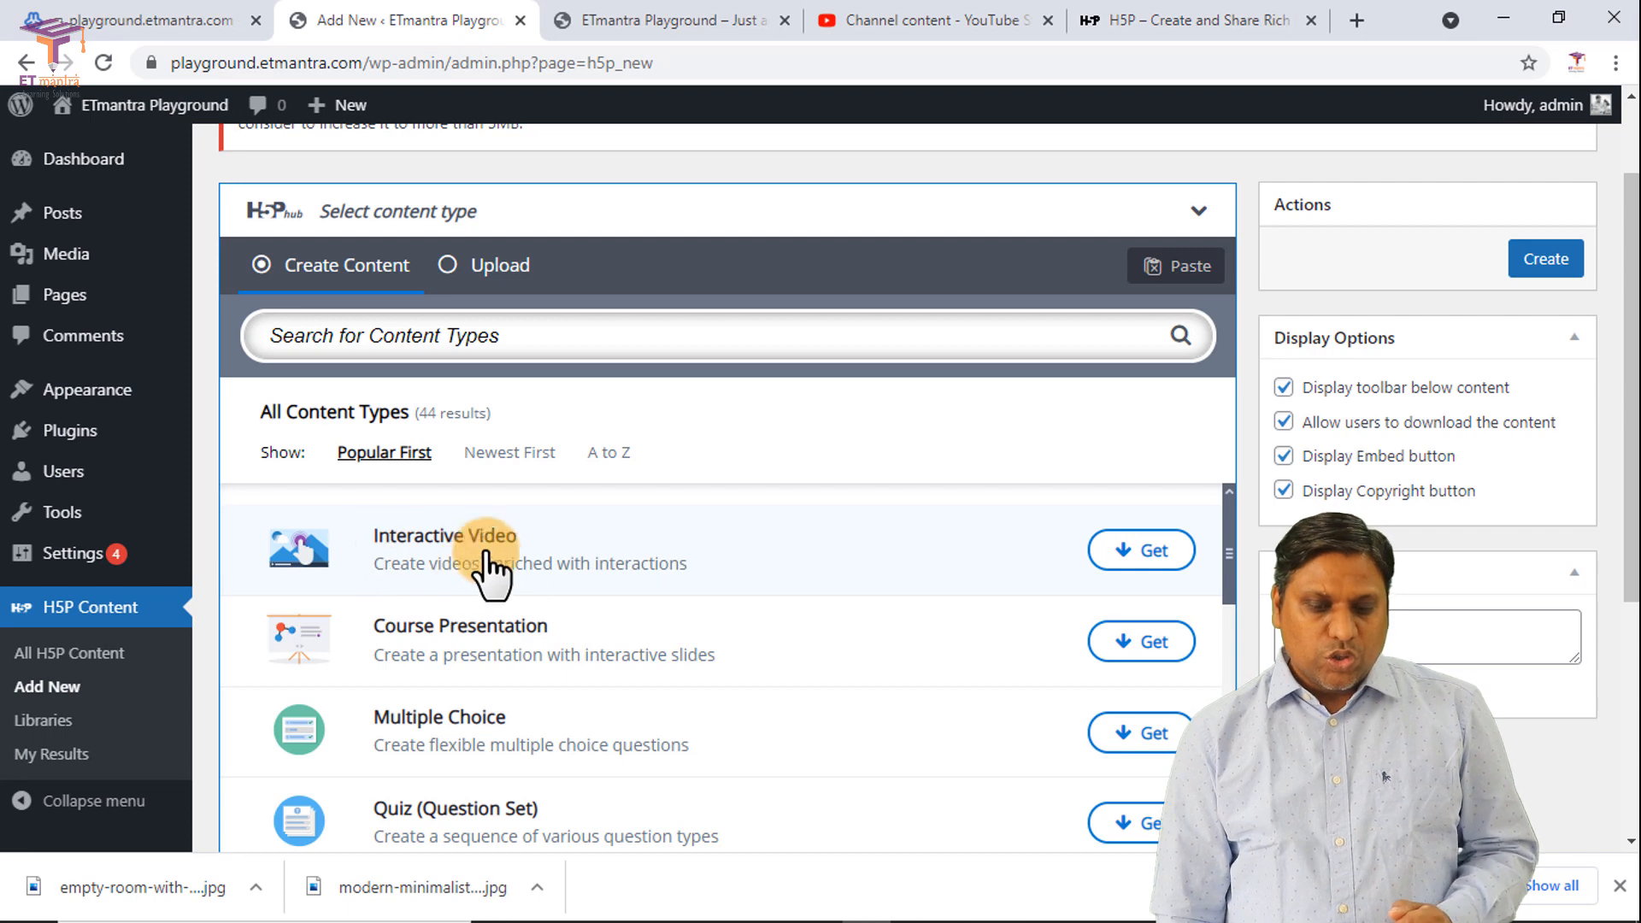
Step: Get and install the Interactive Video content type from the H5P Hub and check the installation notice
{"action": "left_click", "coordinate": [1131, 554]}
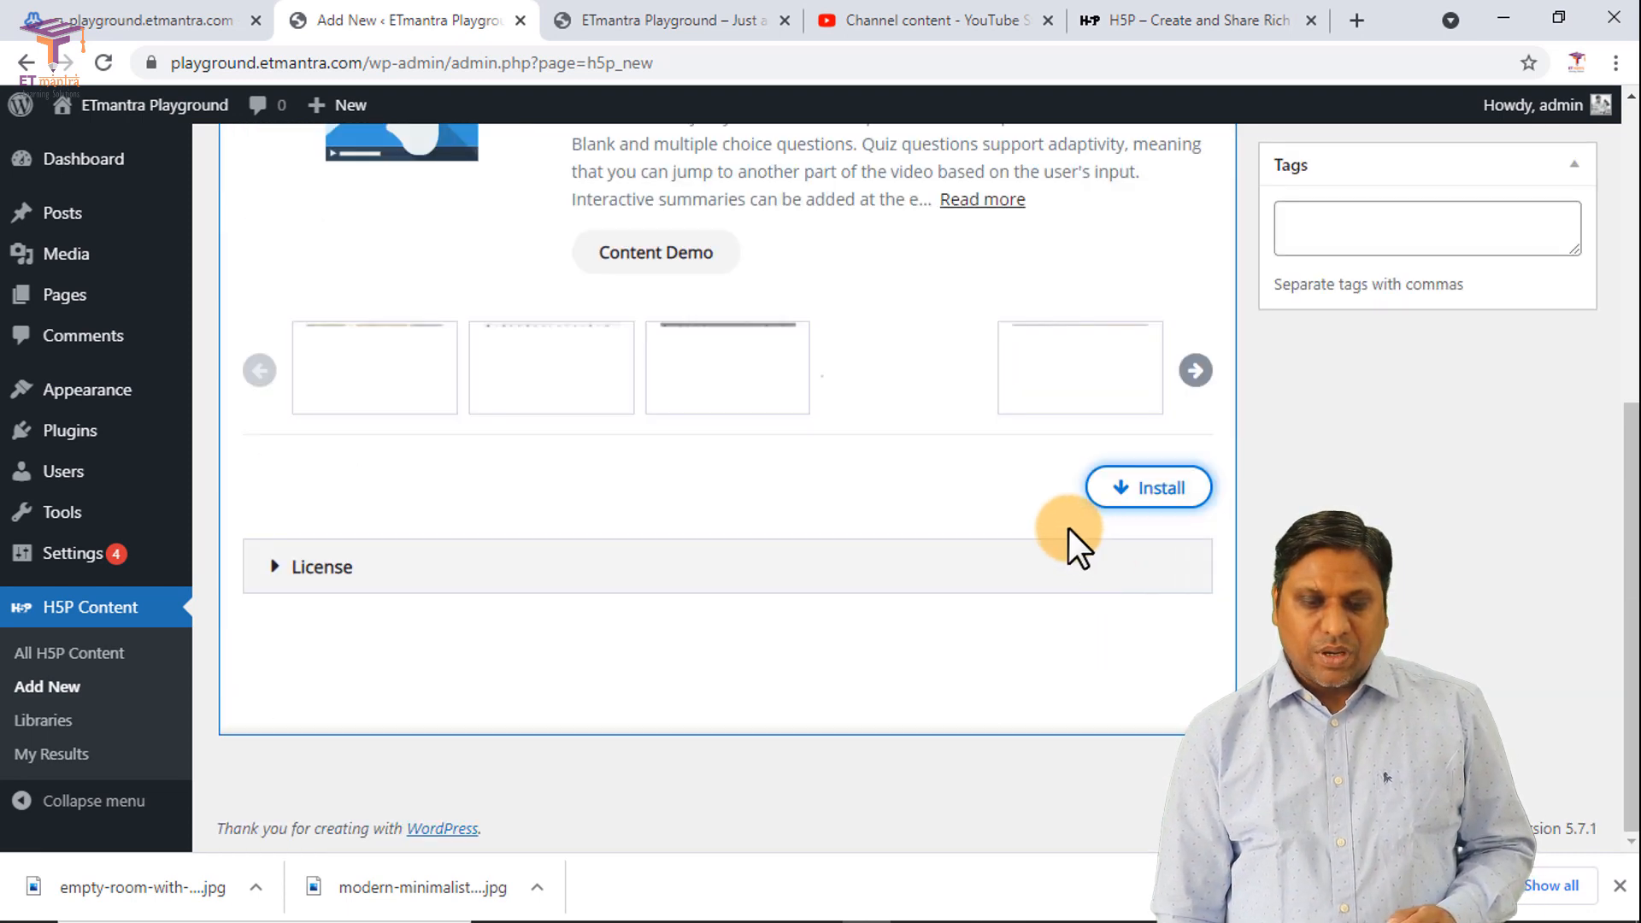
{"action": "left_click", "coordinate": [1154, 500]}
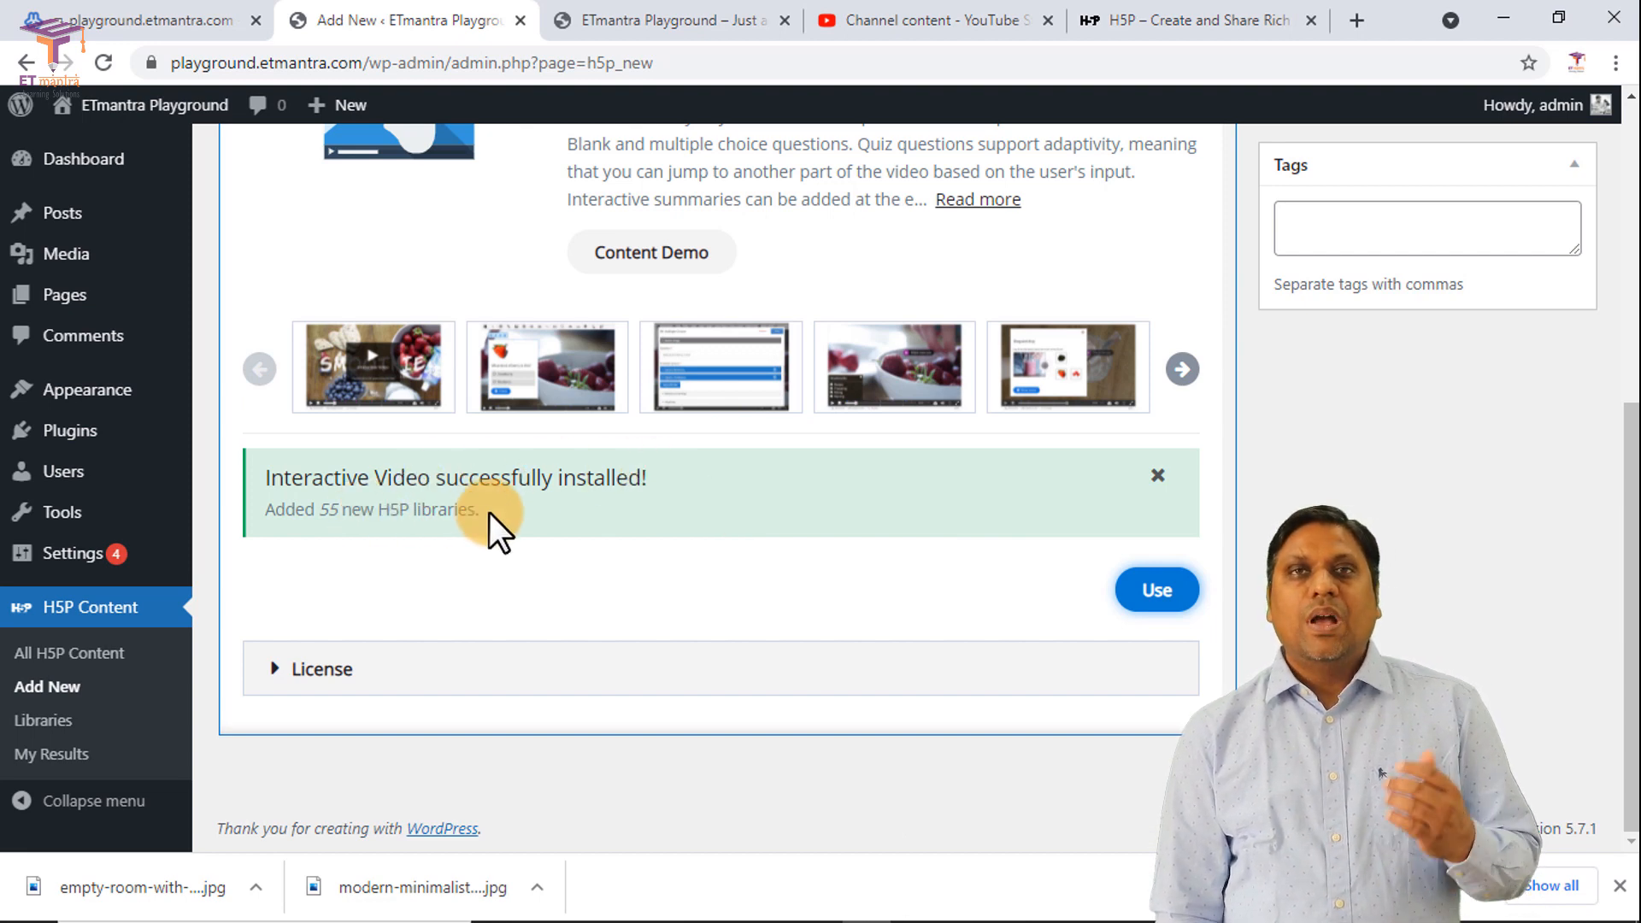
{"action": "scroll", "coordinate": [489, 511], "scroll_direction": "up", "scroll_amount": 1}
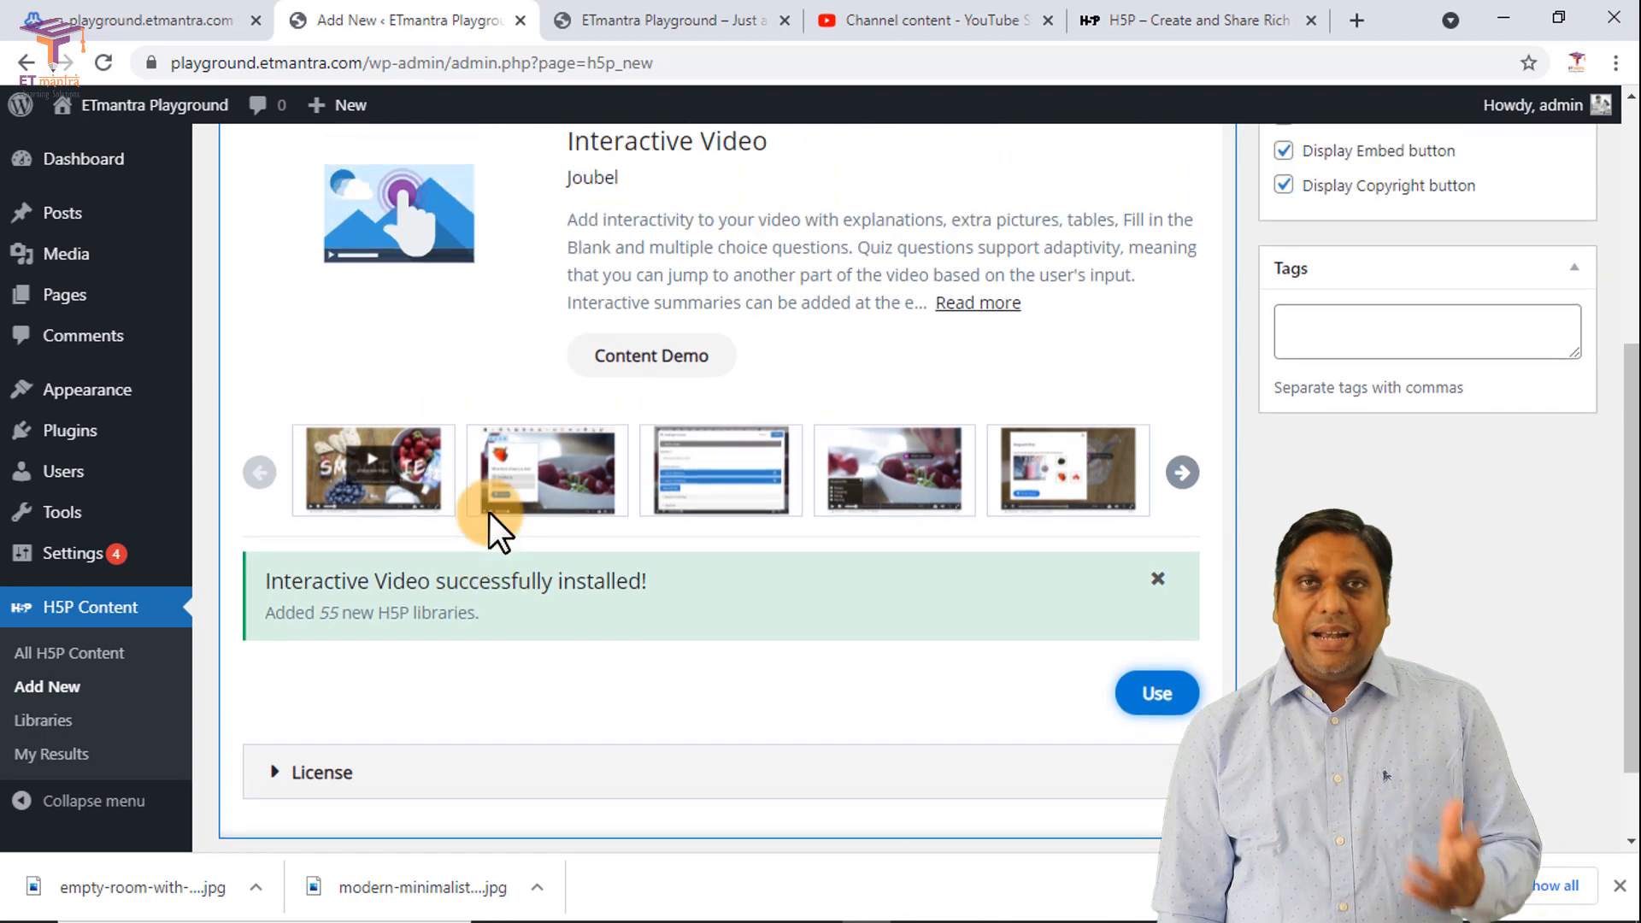
{"action": "scroll", "coordinate": [513, 522], "scroll_direction": "down", "scroll_amount": 1}
{"action": "left_click_drag", "start_coordinate": [290, 509], "coordinate": [475, 510]}
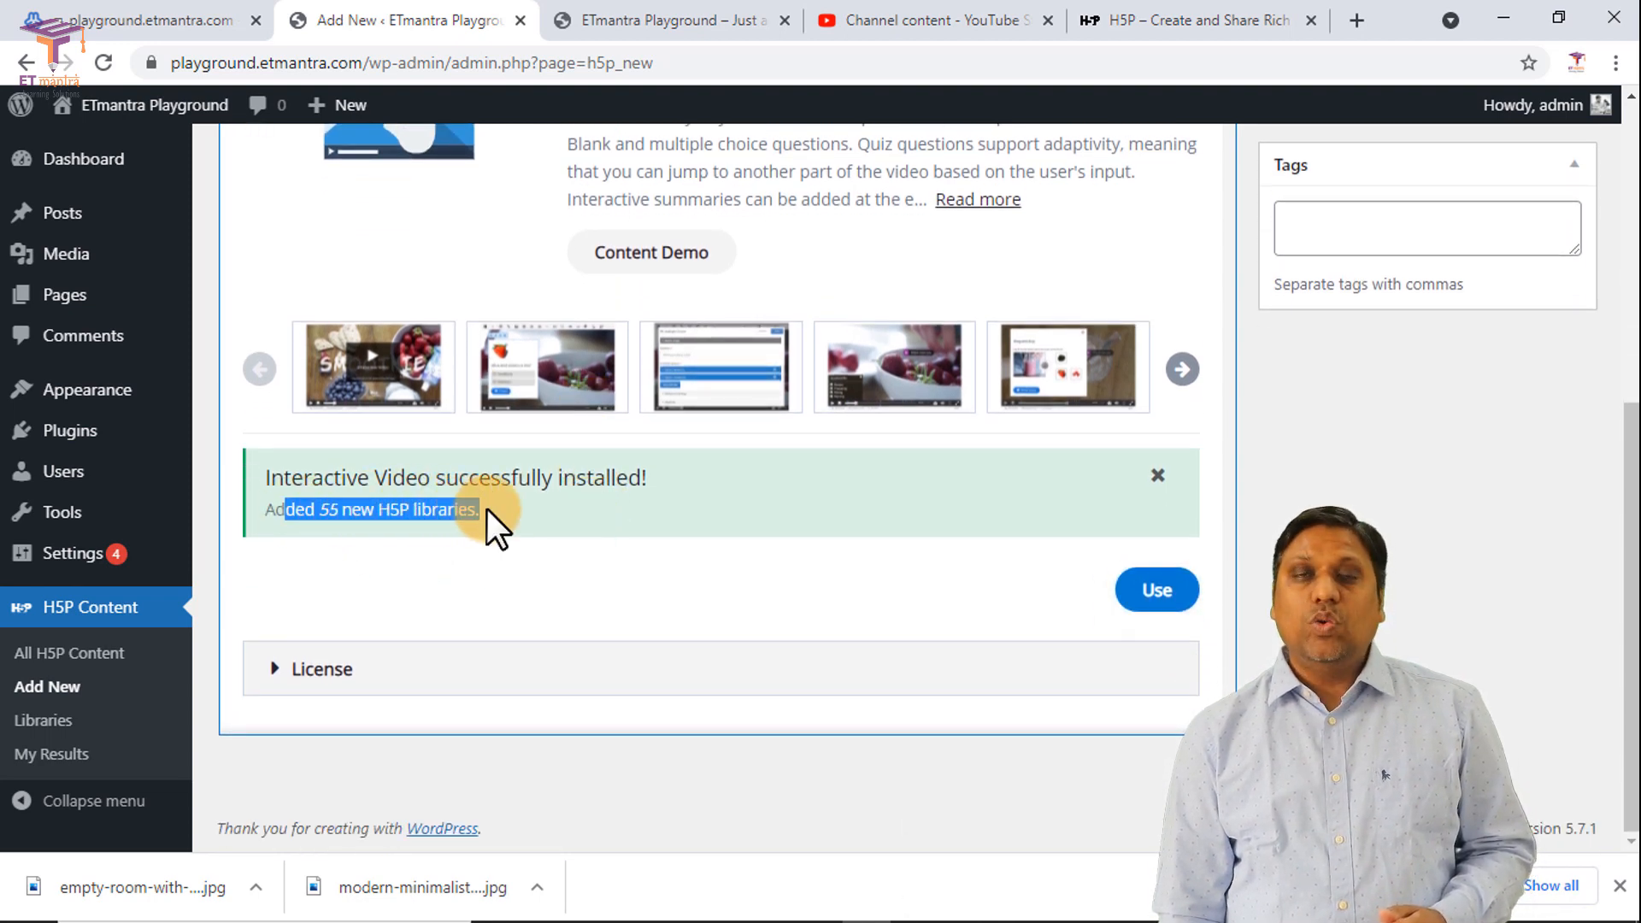
{"action": "left_click", "coordinate": [525, 511]}
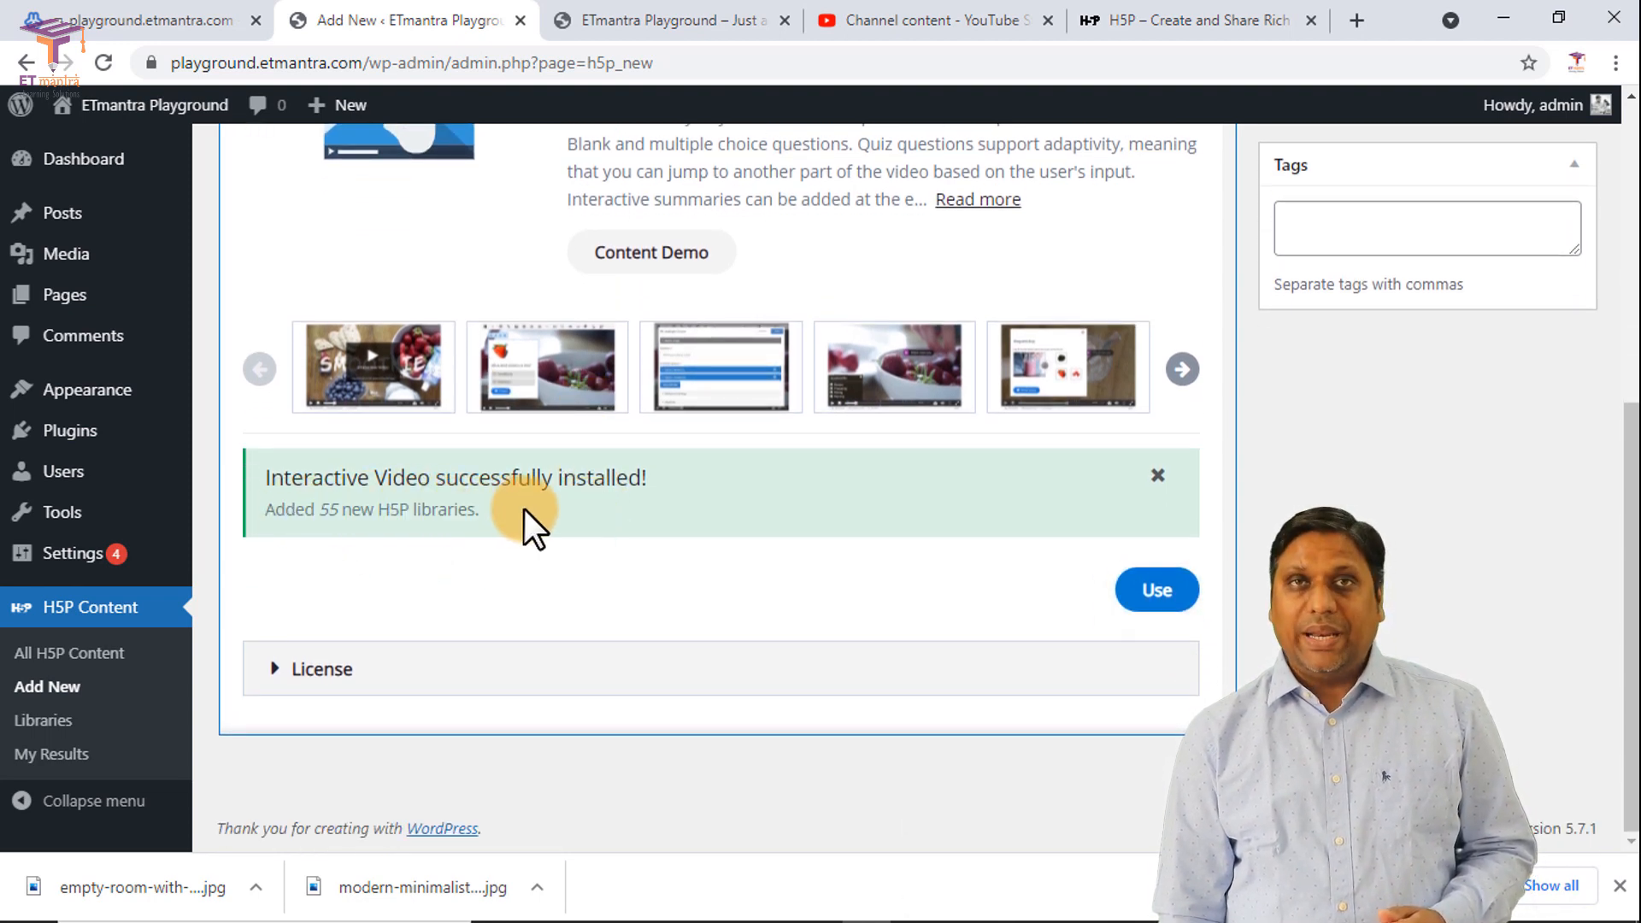
Step: Examine the list of installed libraries on the H5P Libraries page
{"action": "left_click", "coordinate": [41, 719]}
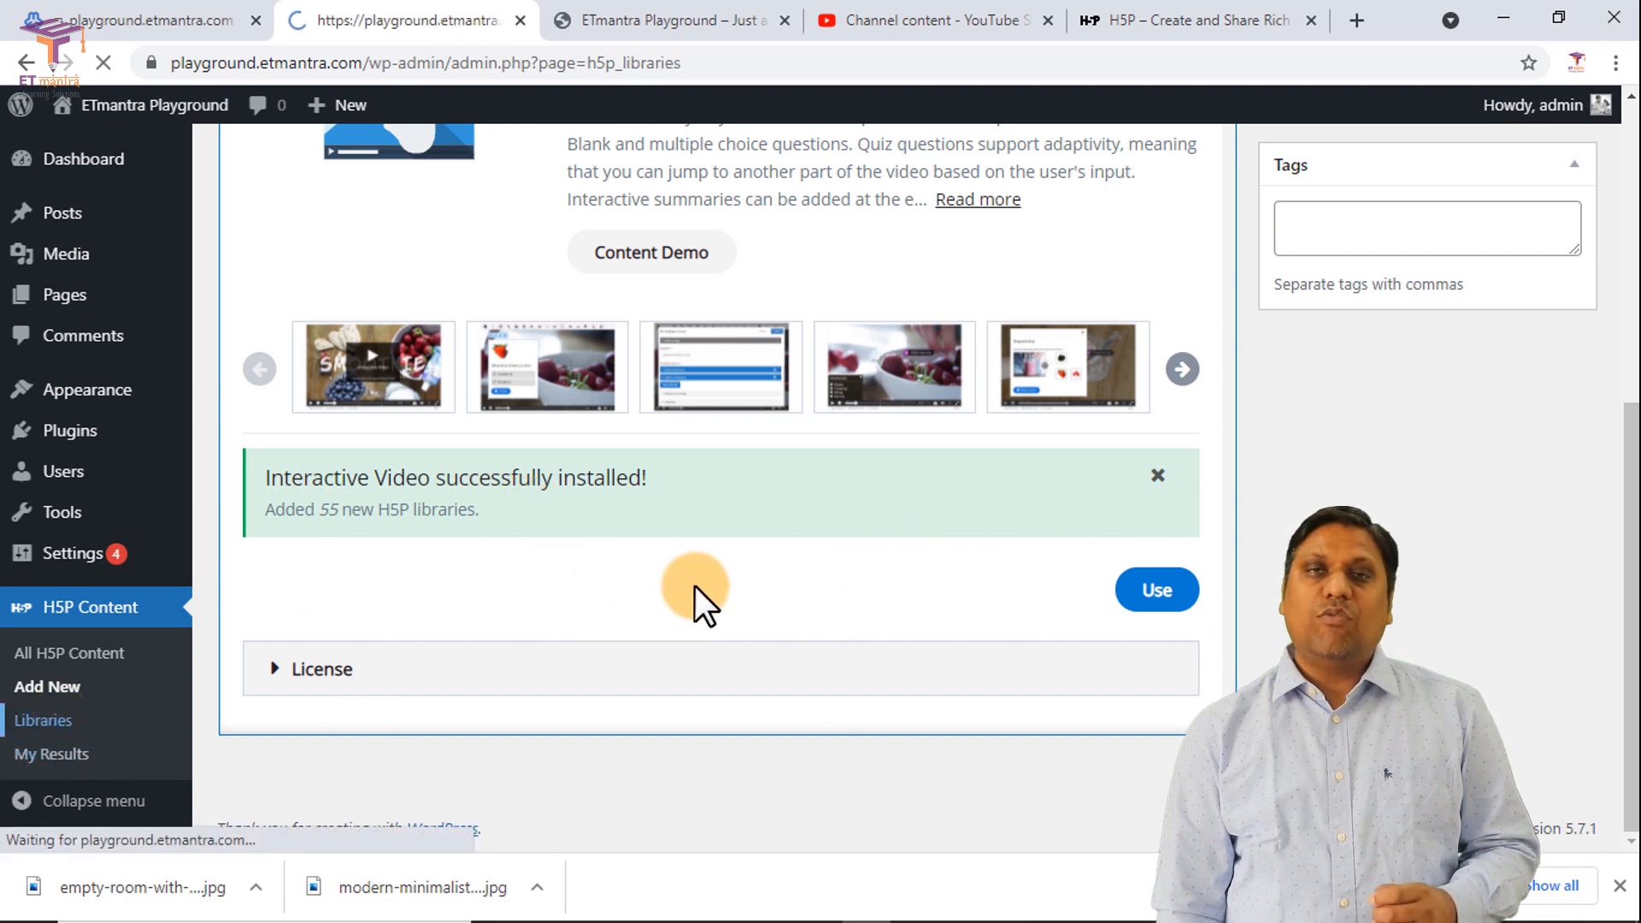
{"action": "scroll", "coordinate": [542, 492], "scroll_direction": "down", "scroll_amount": 10}
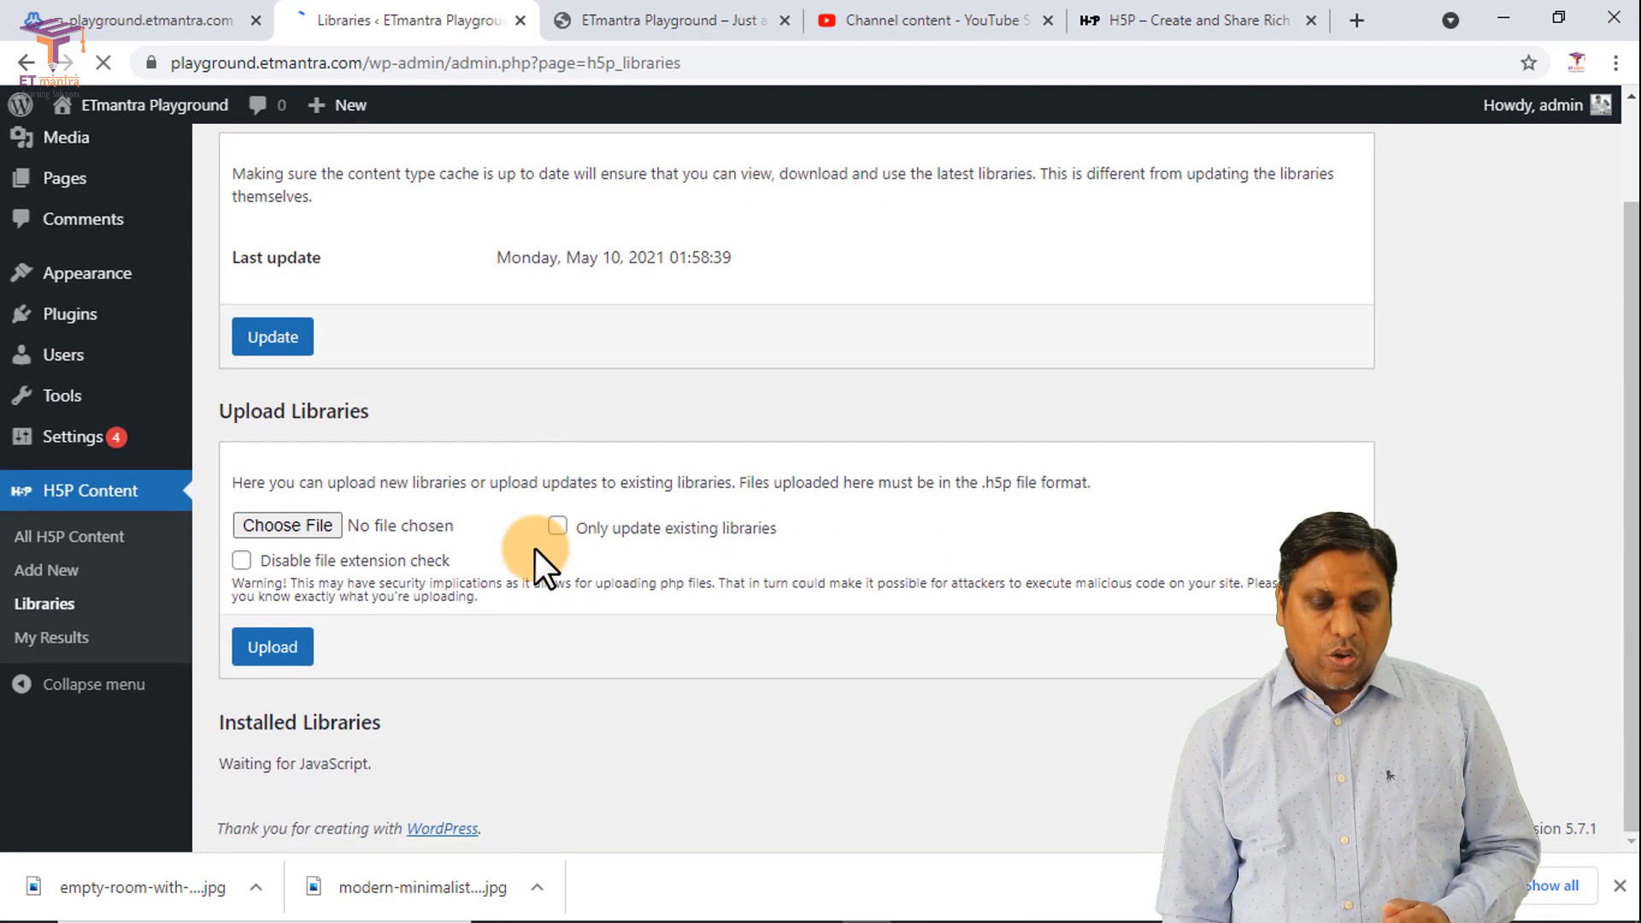
{"action": "scroll", "coordinate": [571, 578], "scroll_direction": "down", "scroll_amount": 15}
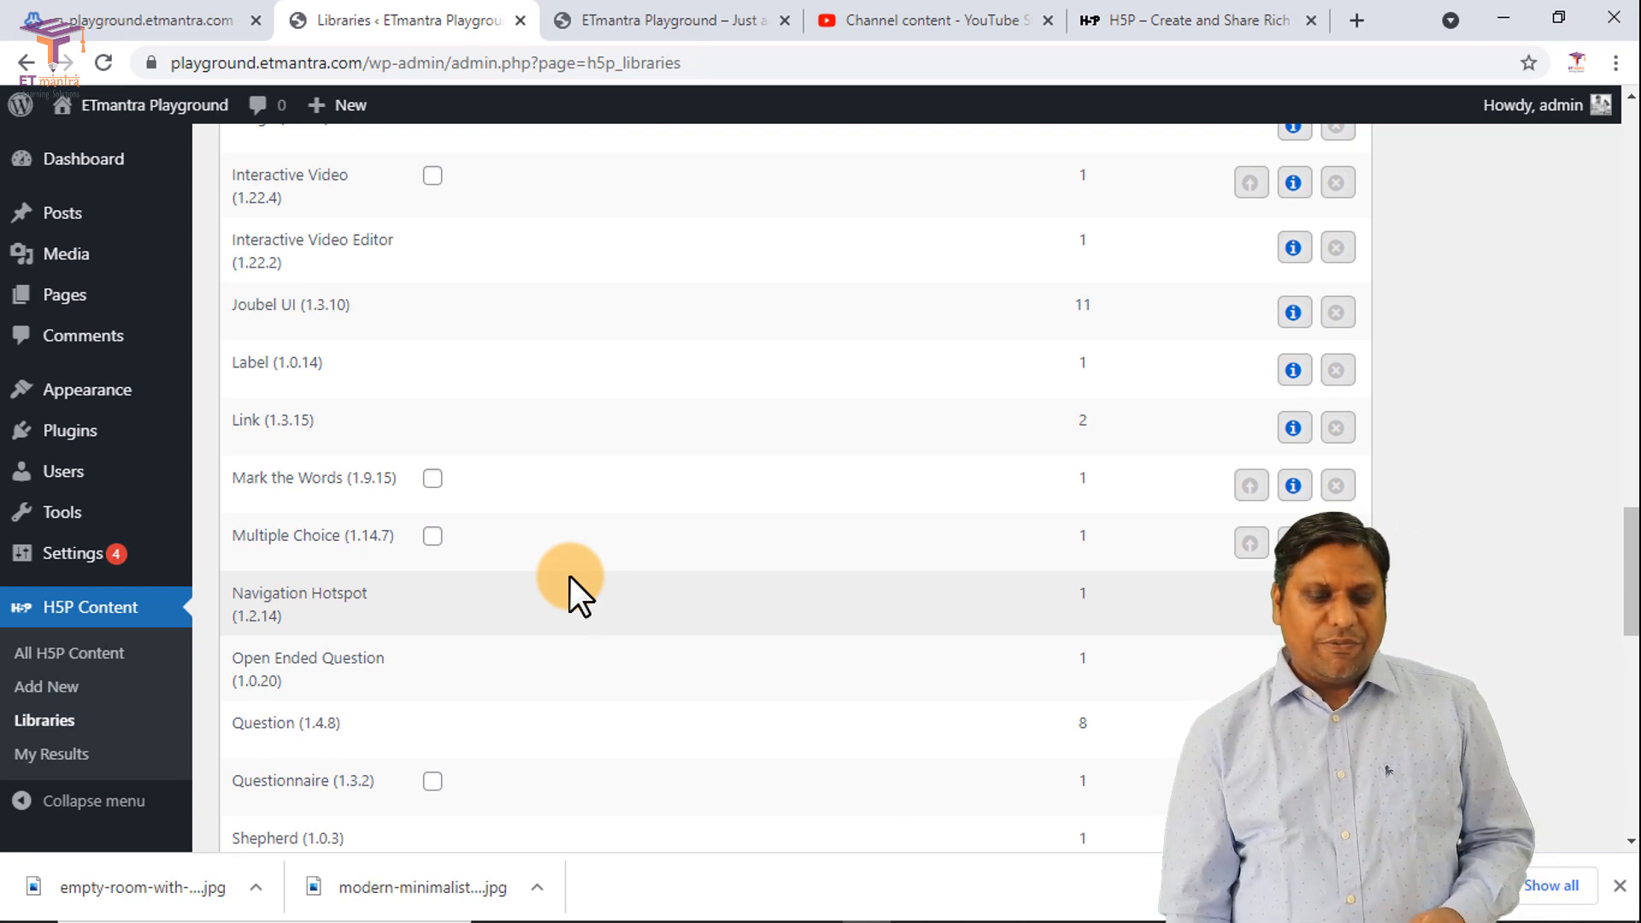
Step: Create a new H5P content item with Interactive Video as its content type and bring up its editor form
{"action": "left_click", "coordinate": [47, 688]}
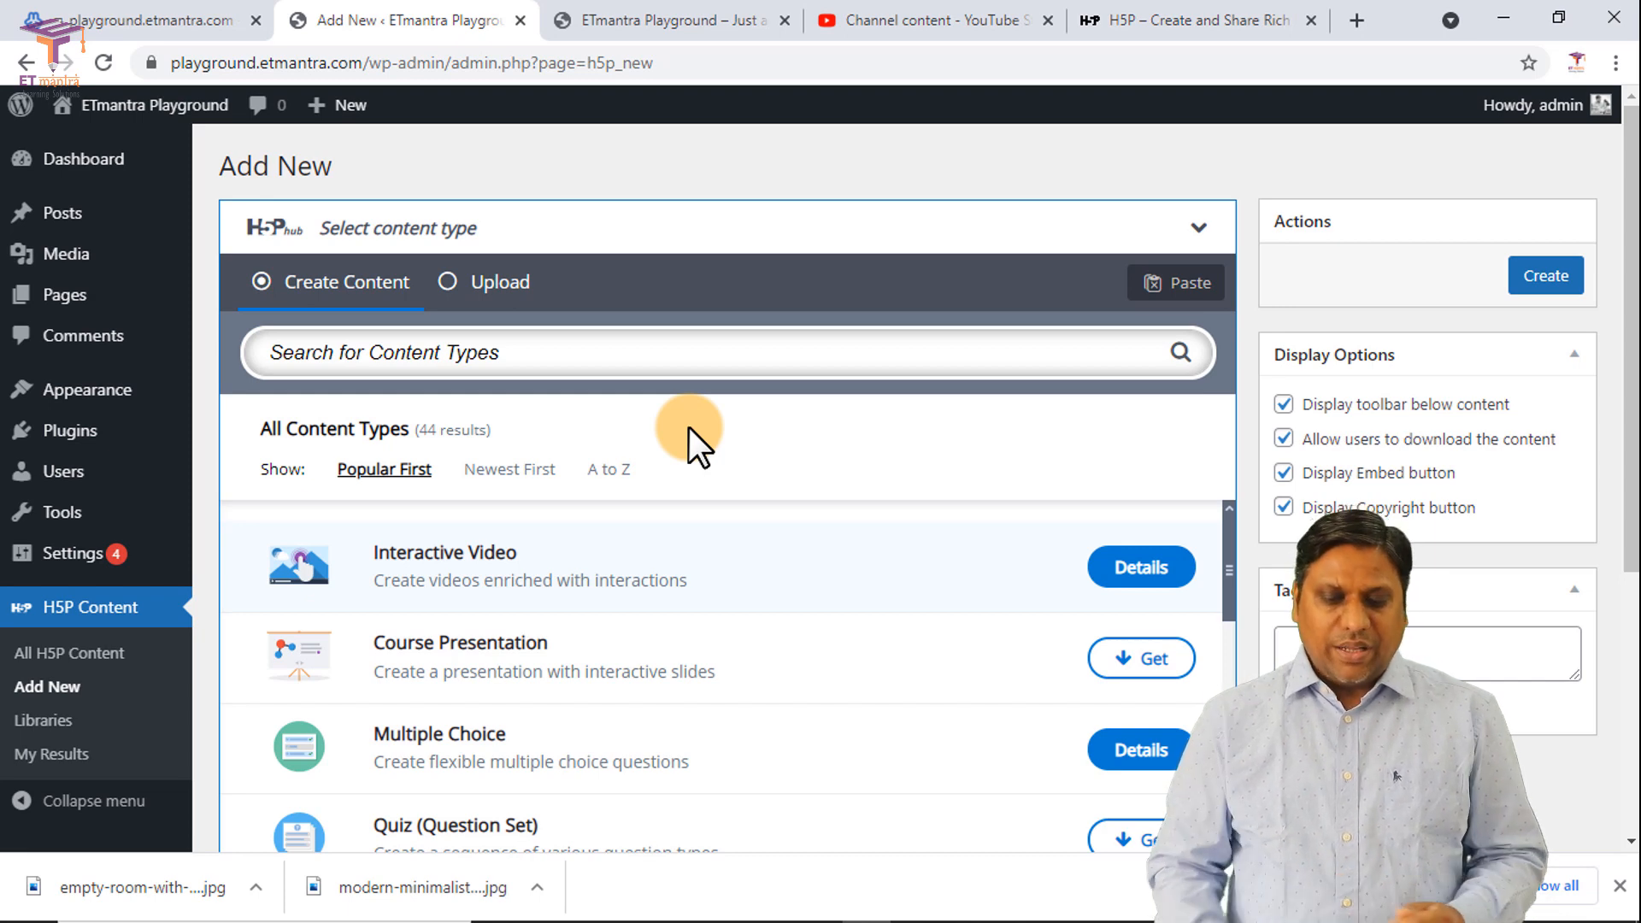
{"action": "scroll", "coordinate": [860, 611], "scroll_direction": "down", "scroll_amount": 1}
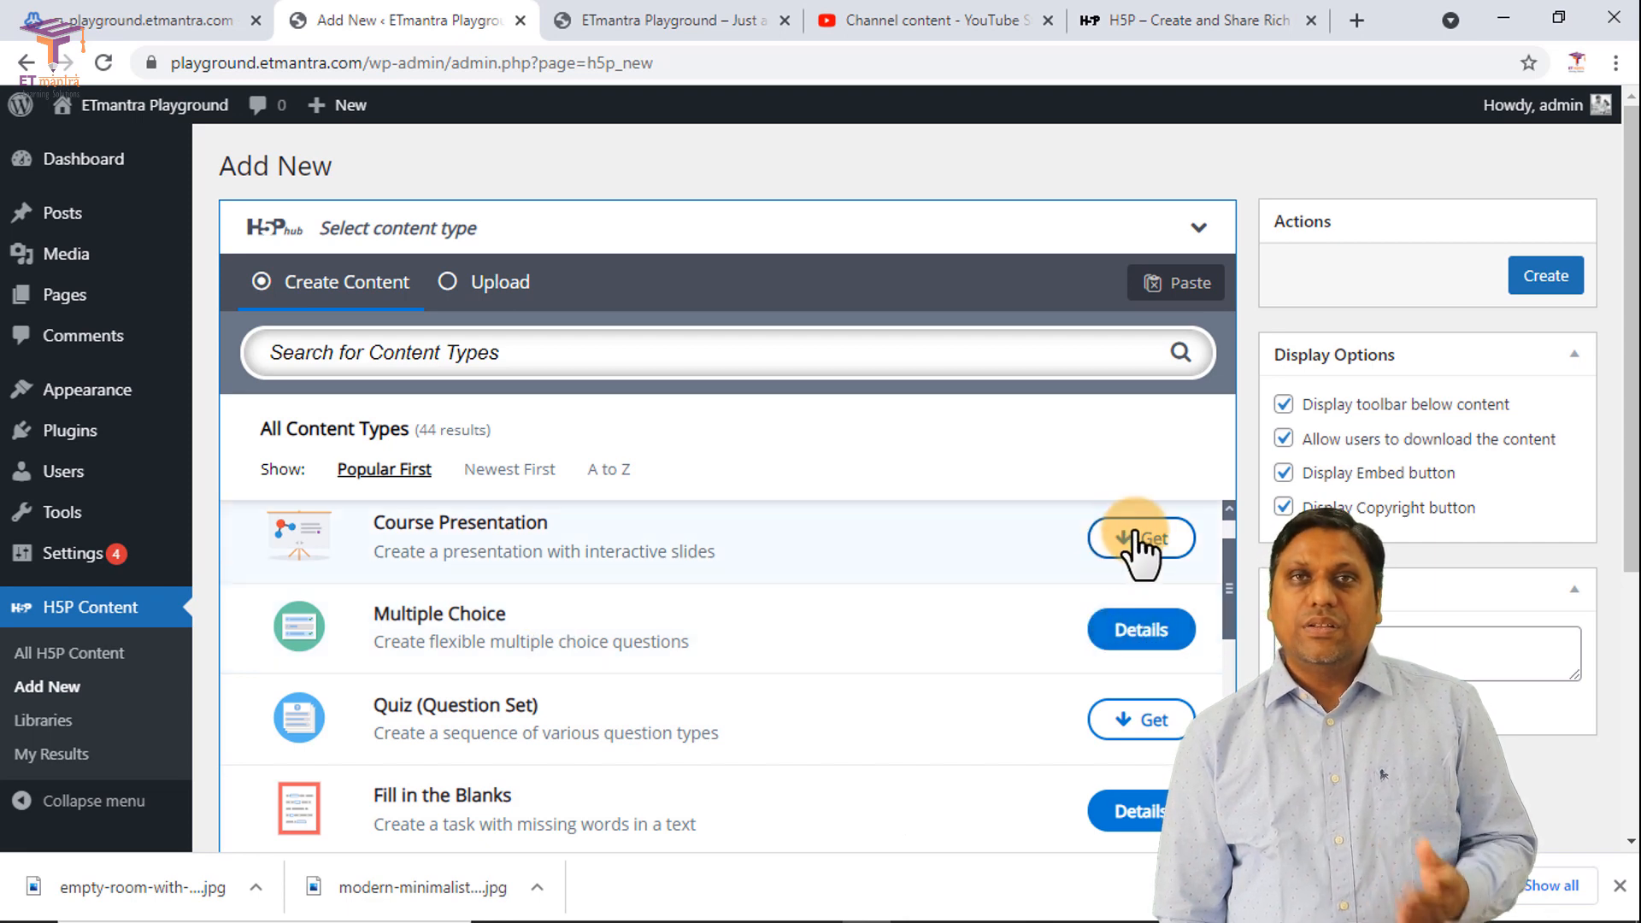
{"action": "scroll", "coordinate": [934, 653], "scroll_direction": "up", "scroll_amount": 1}
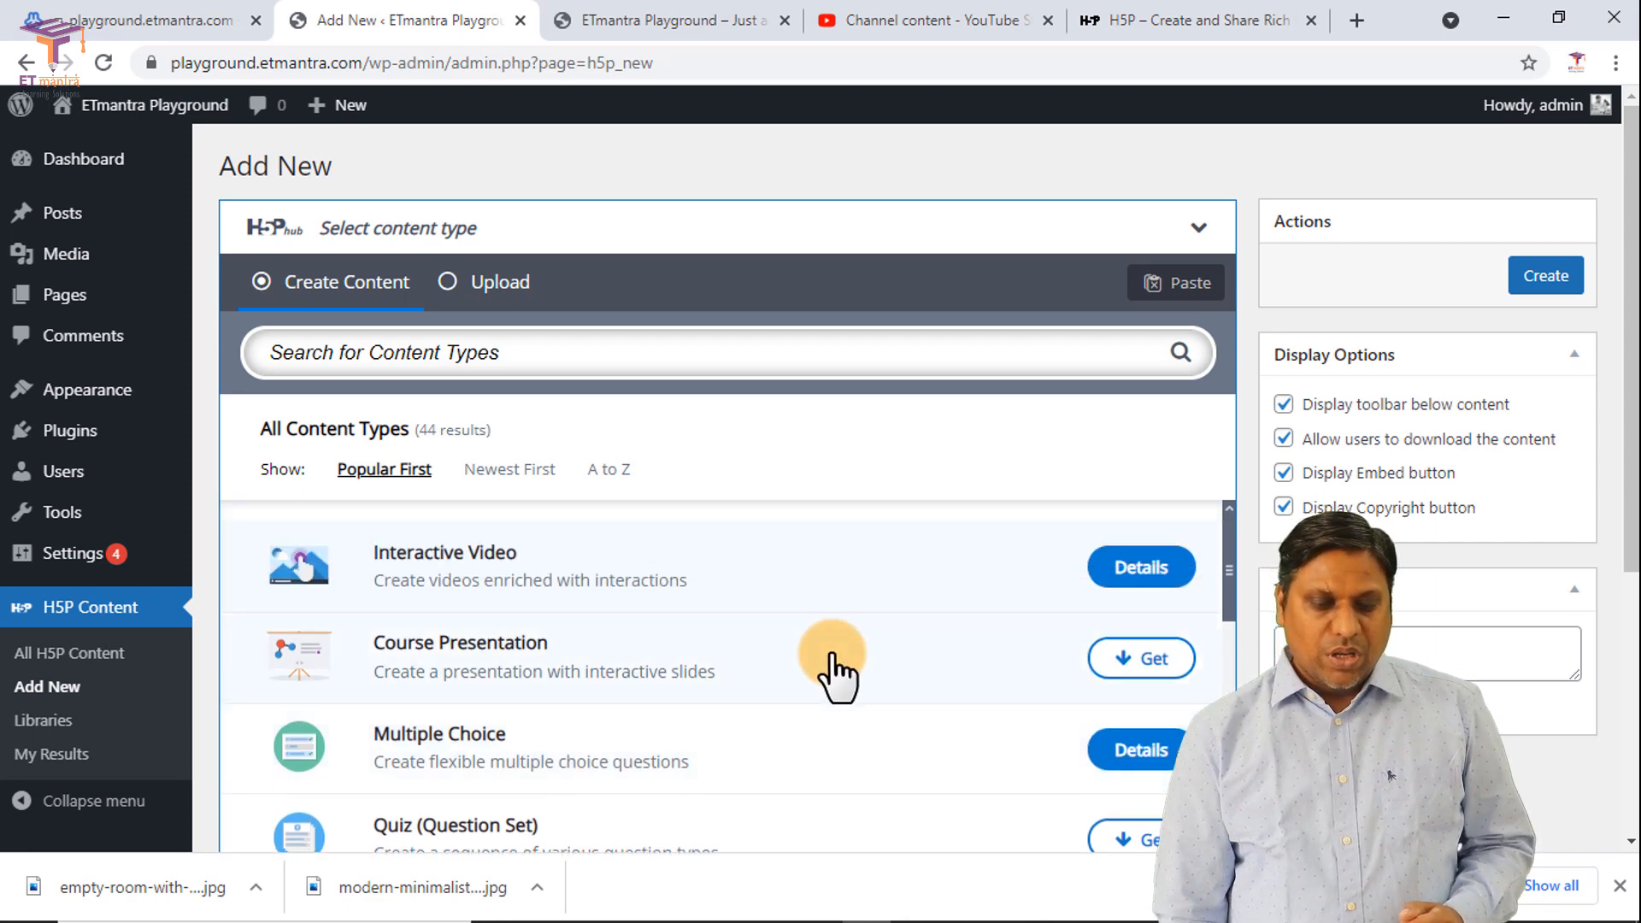
{"action": "left_click", "coordinate": [462, 571]}
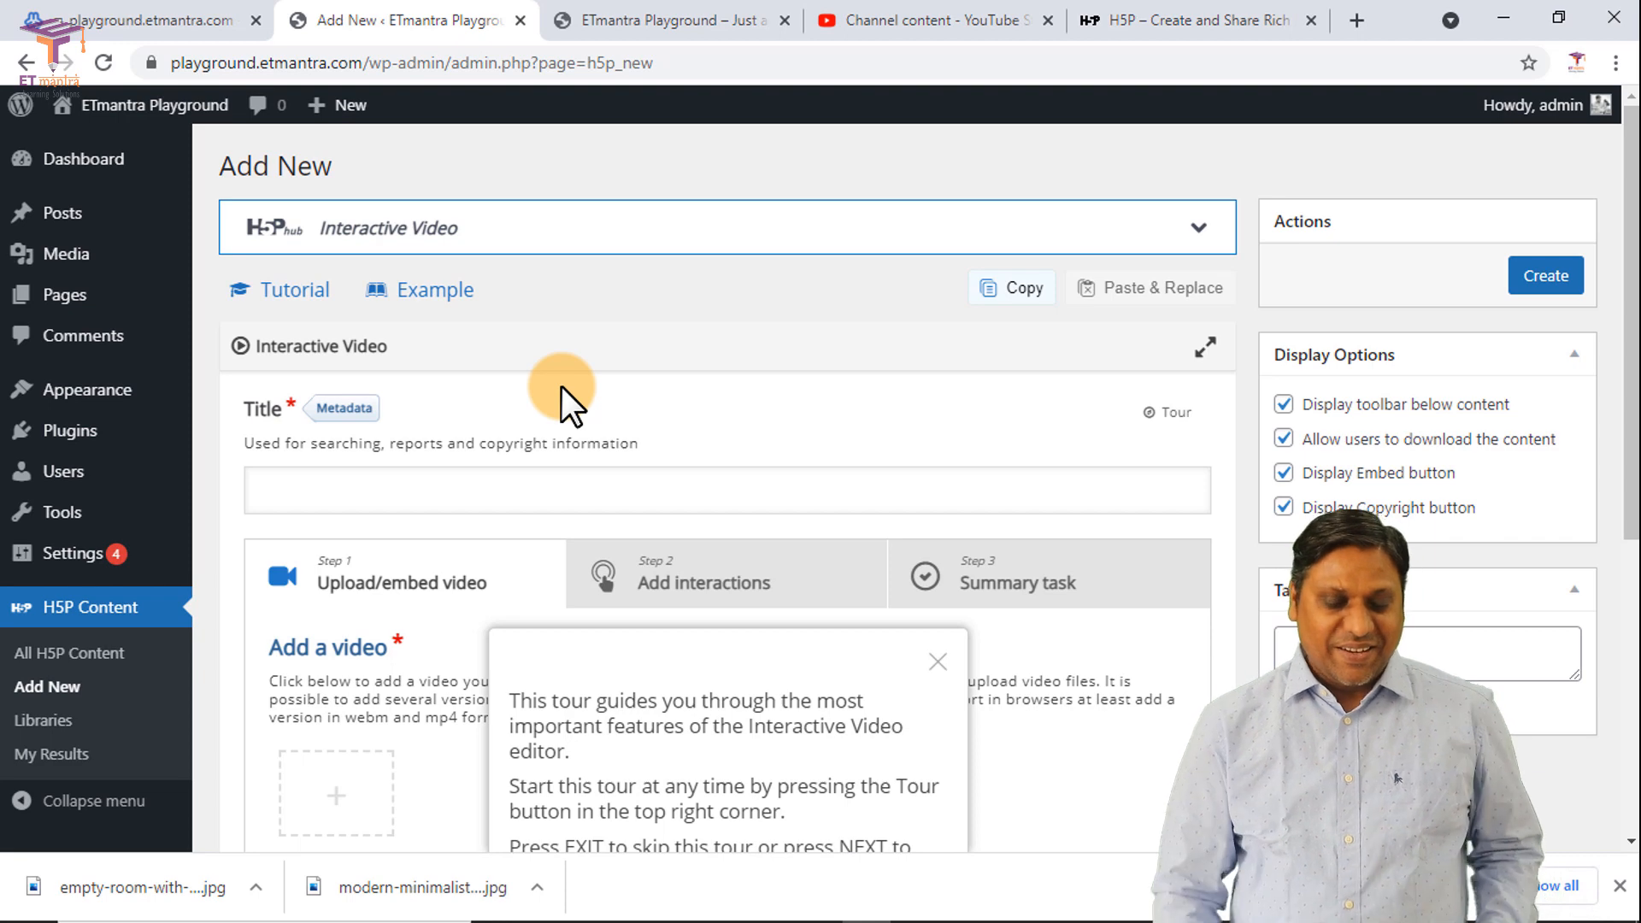
{"action": "scroll", "coordinate": [385, 447], "scroll_direction": "down", "scroll_amount": 3}
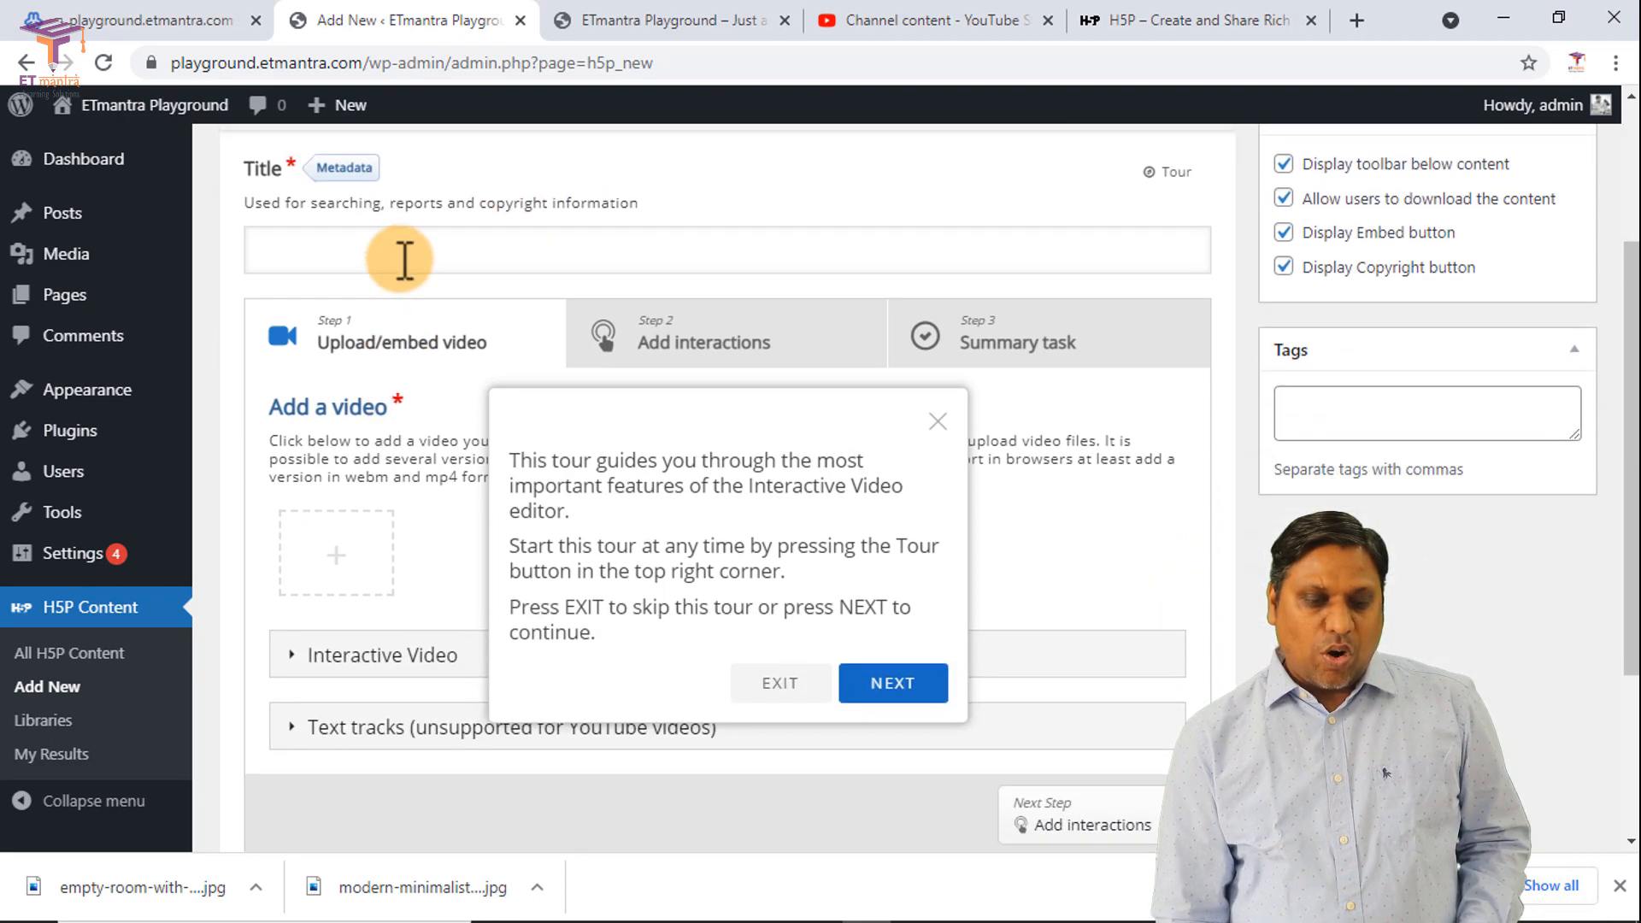
Step: Title the new H5P content "Interactive Video"
{"action": "left_click", "coordinate": [398, 250]}
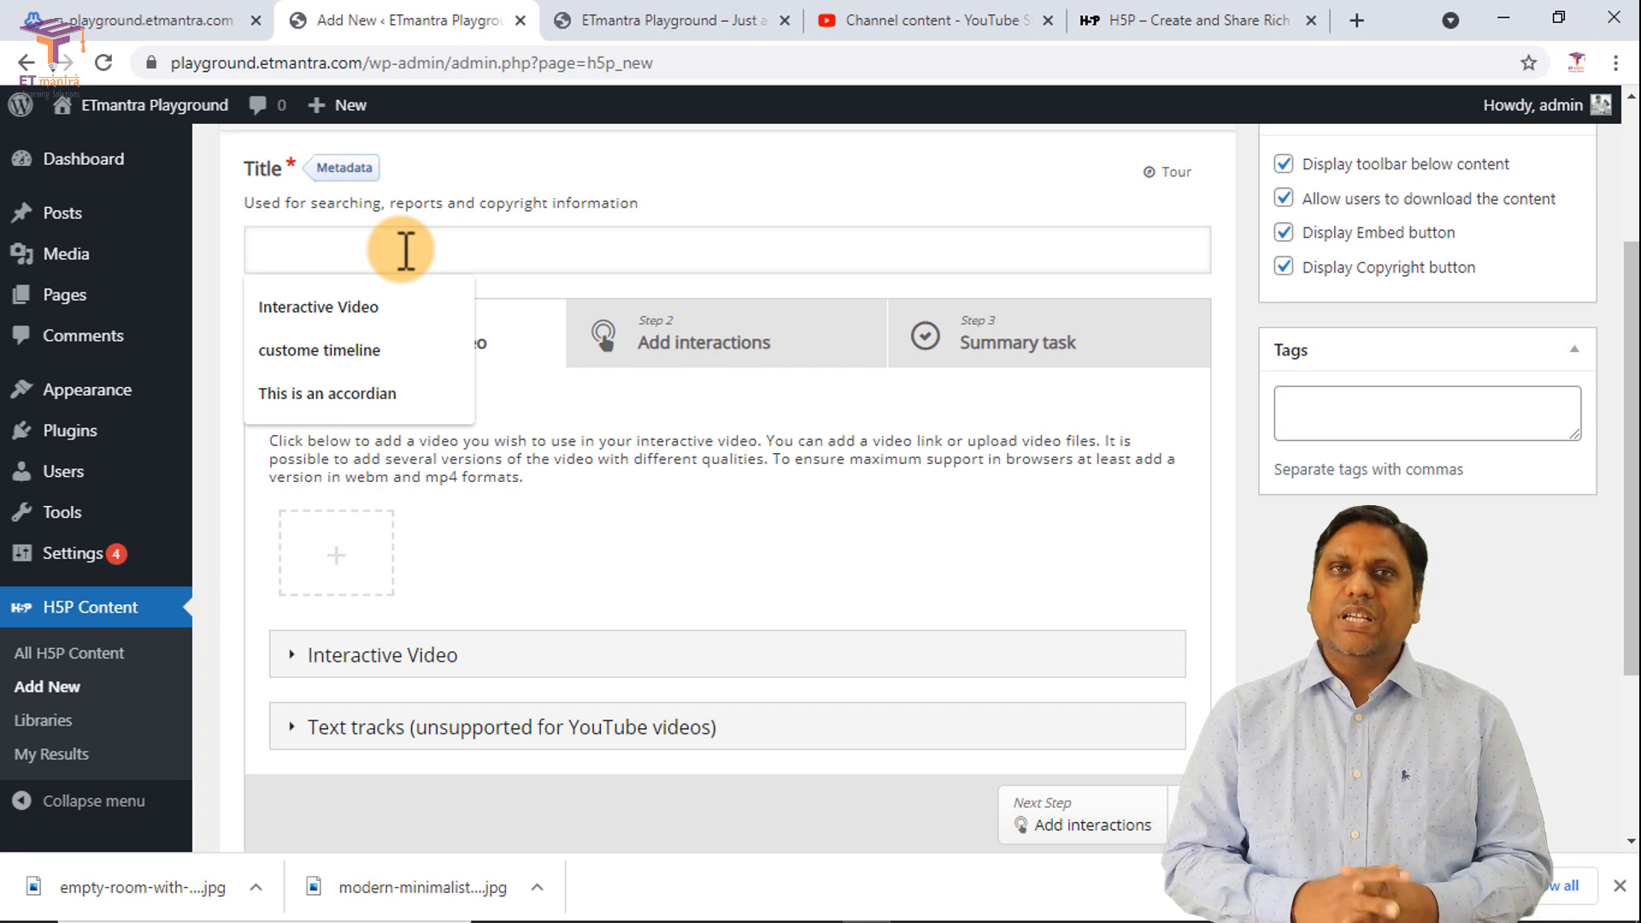
{"action": "key", "text": "Down"}
{"action": "key", "text": "Return"}
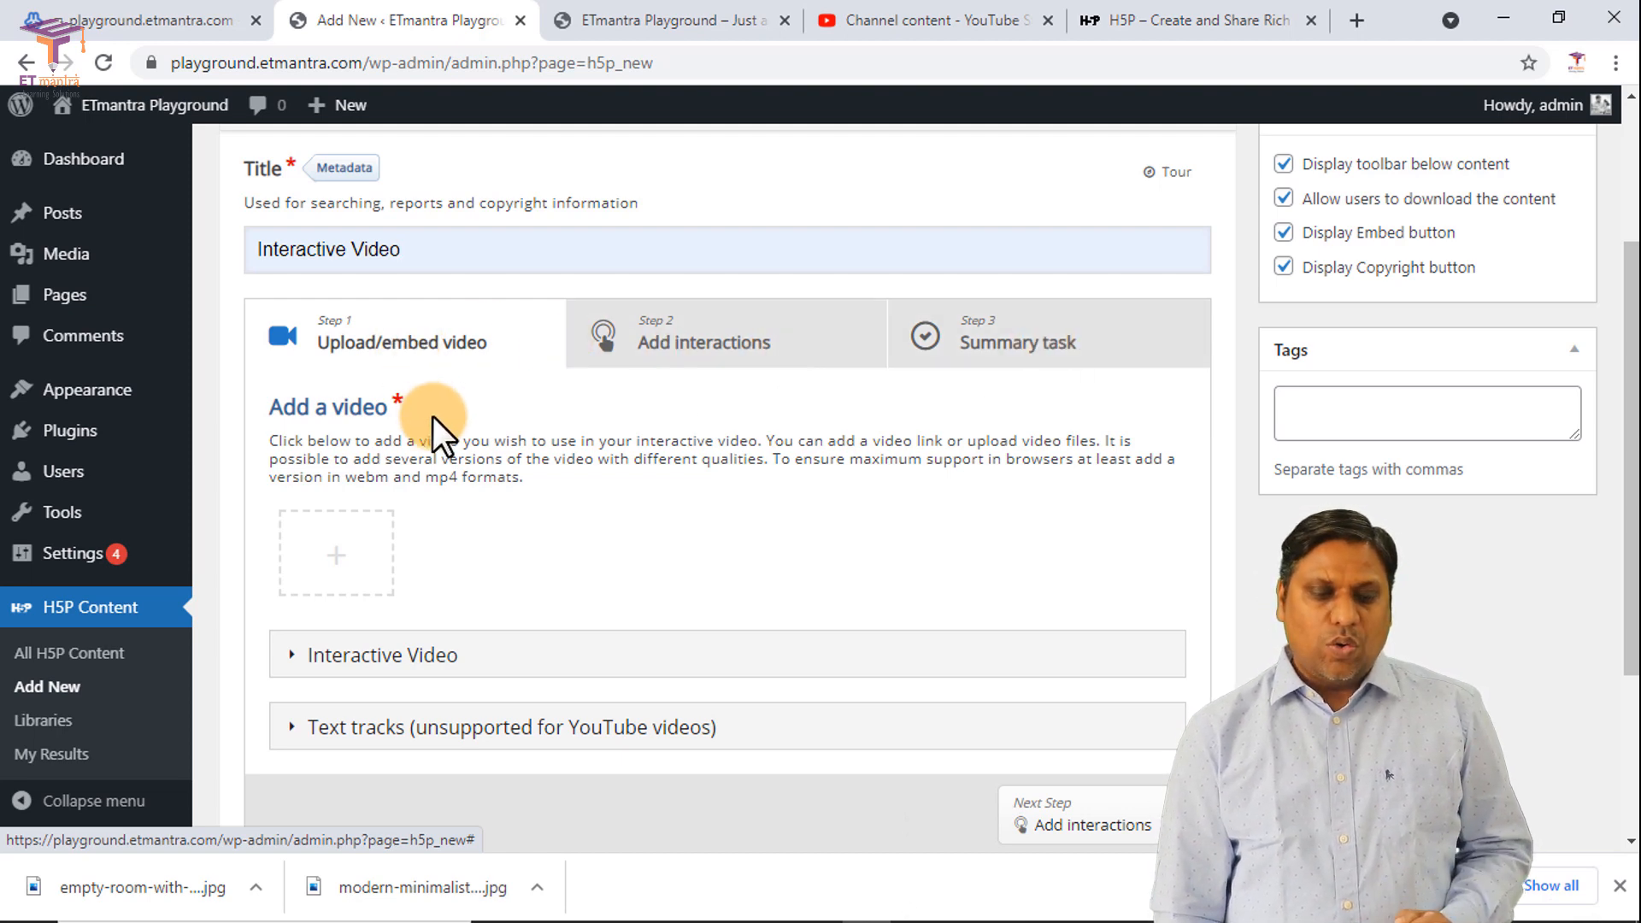
Step: Start adding a video to the Interactive Video content and review which external video formats and sources are supported
{"action": "scroll", "coordinate": [434, 417], "scroll_direction": "down", "scroll_amount": 1}
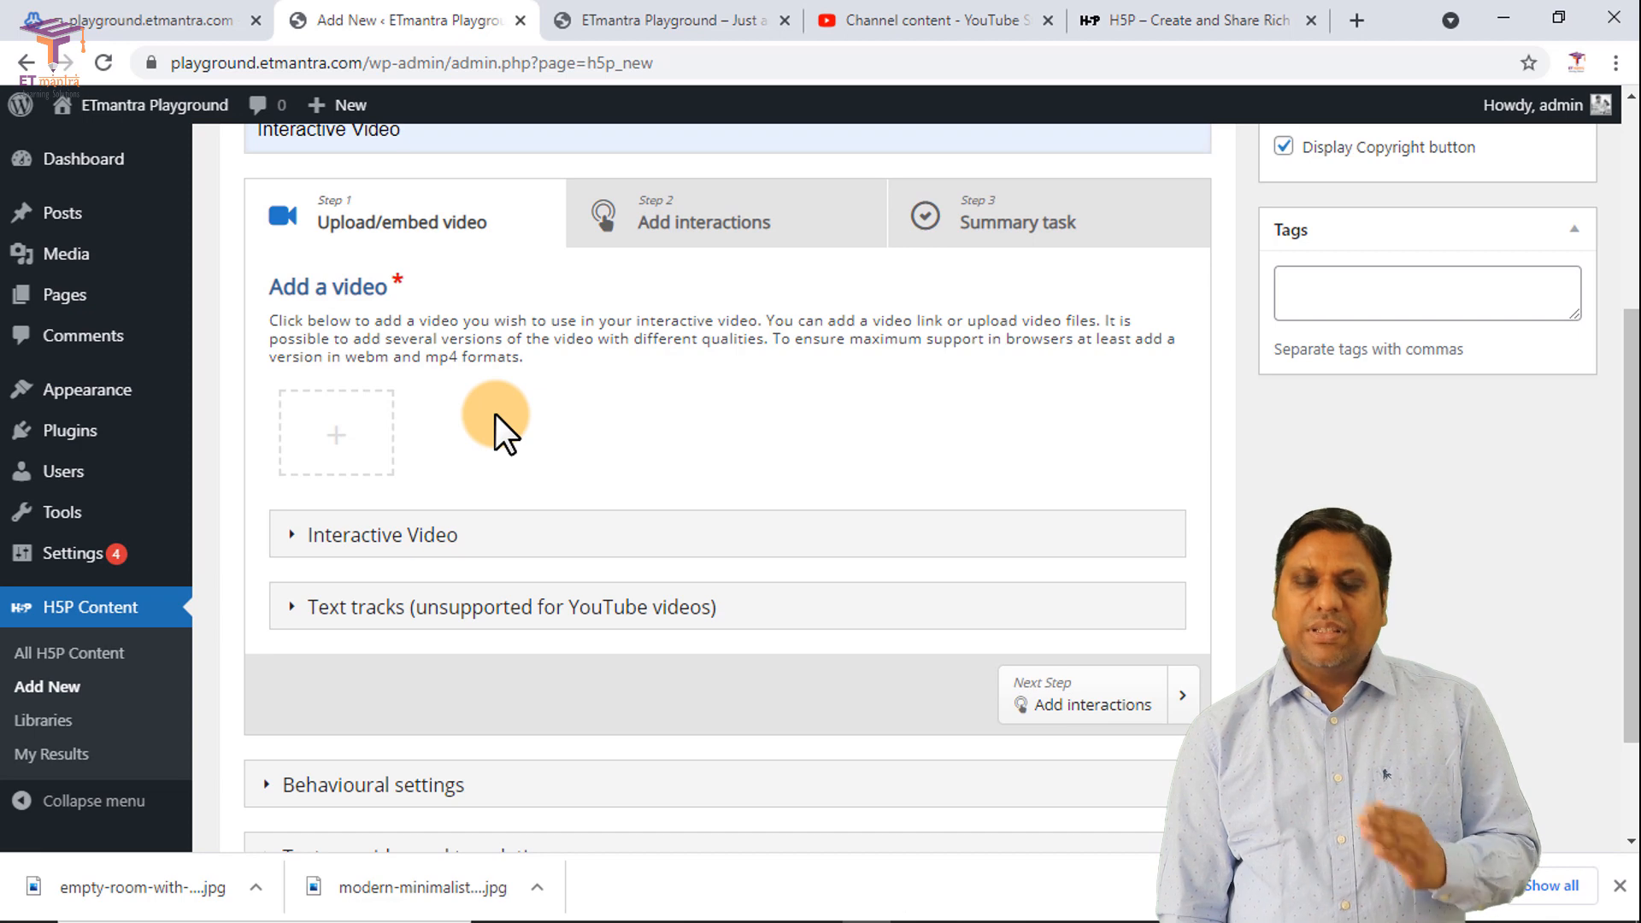
{"action": "left_click", "coordinate": [983, 19]}
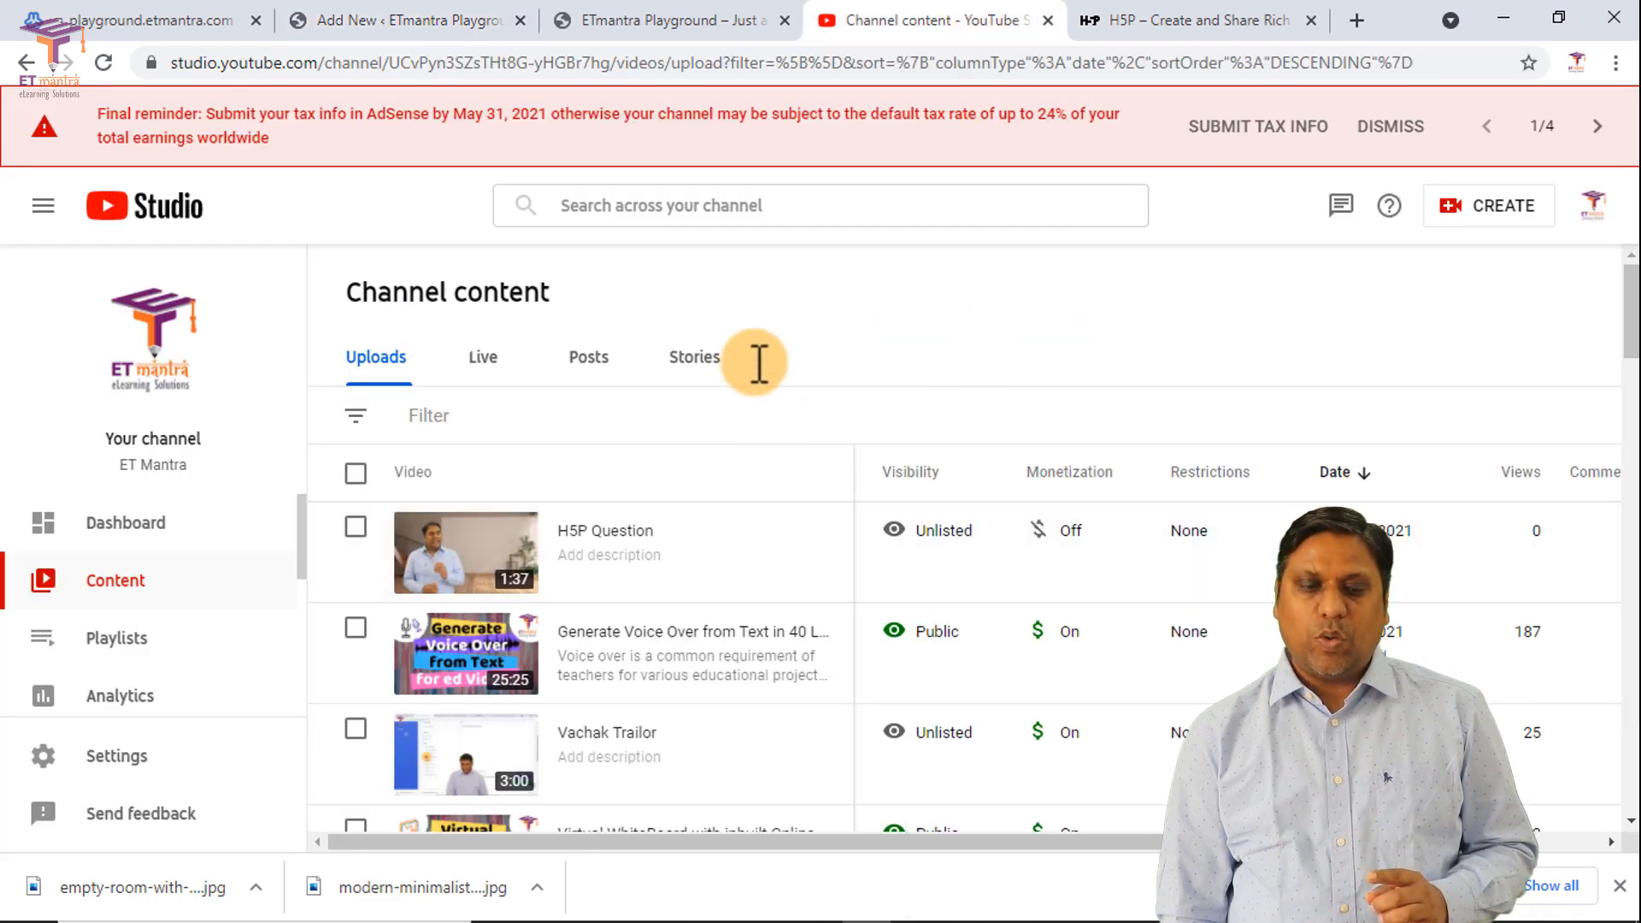
{"action": "left_click", "coordinate": [428, 20]}
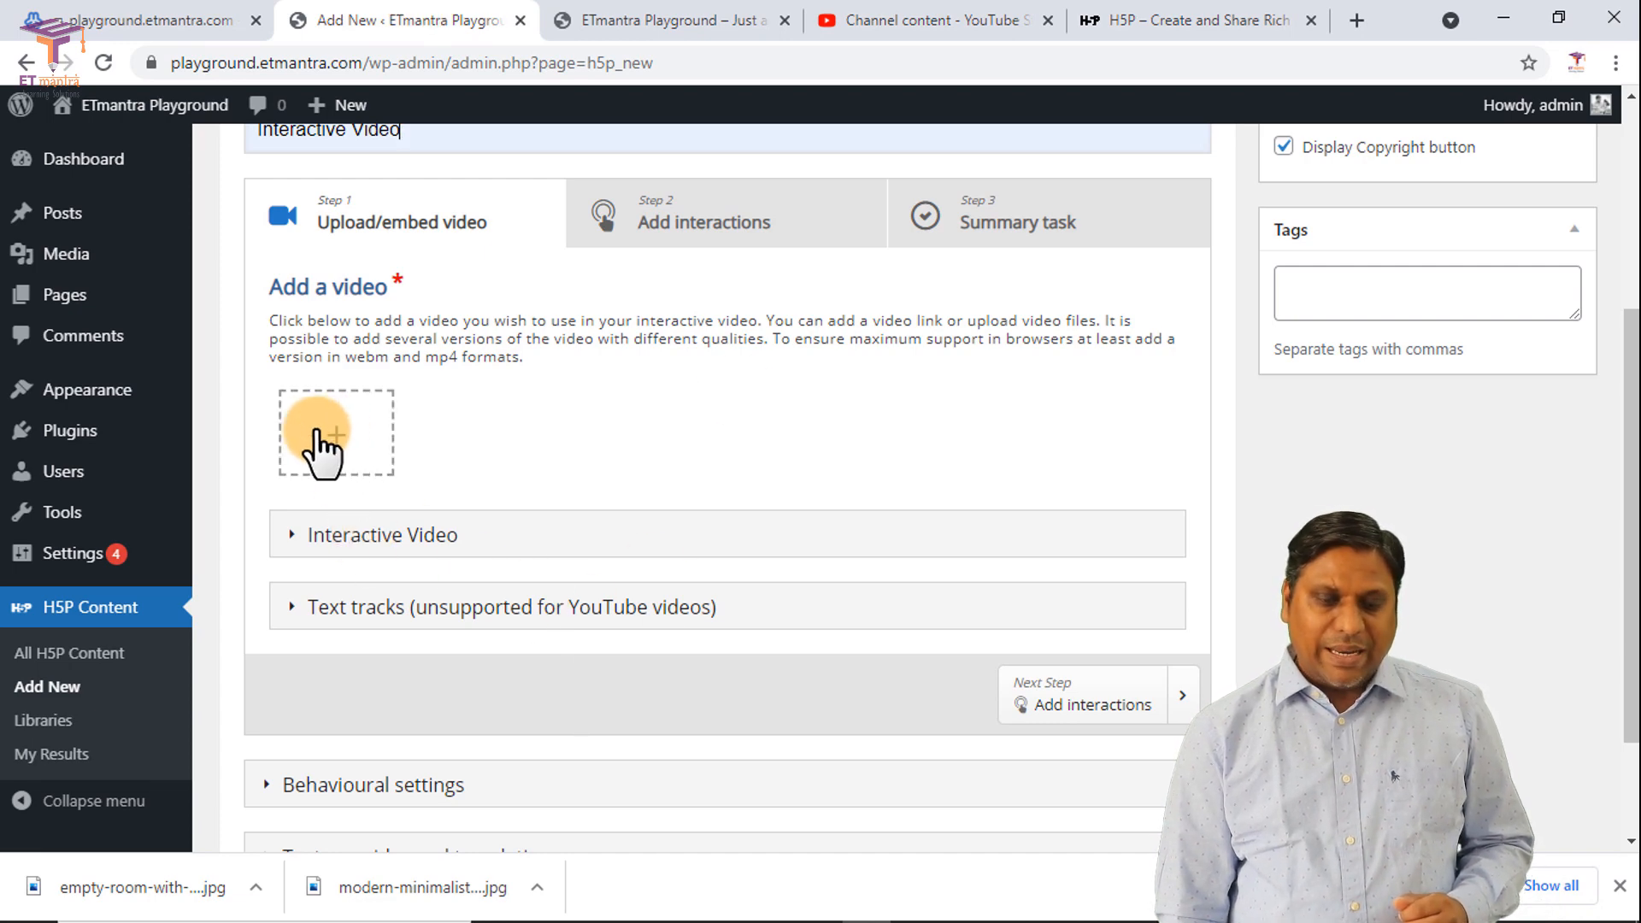
{"action": "left_click", "coordinate": [328, 428]}
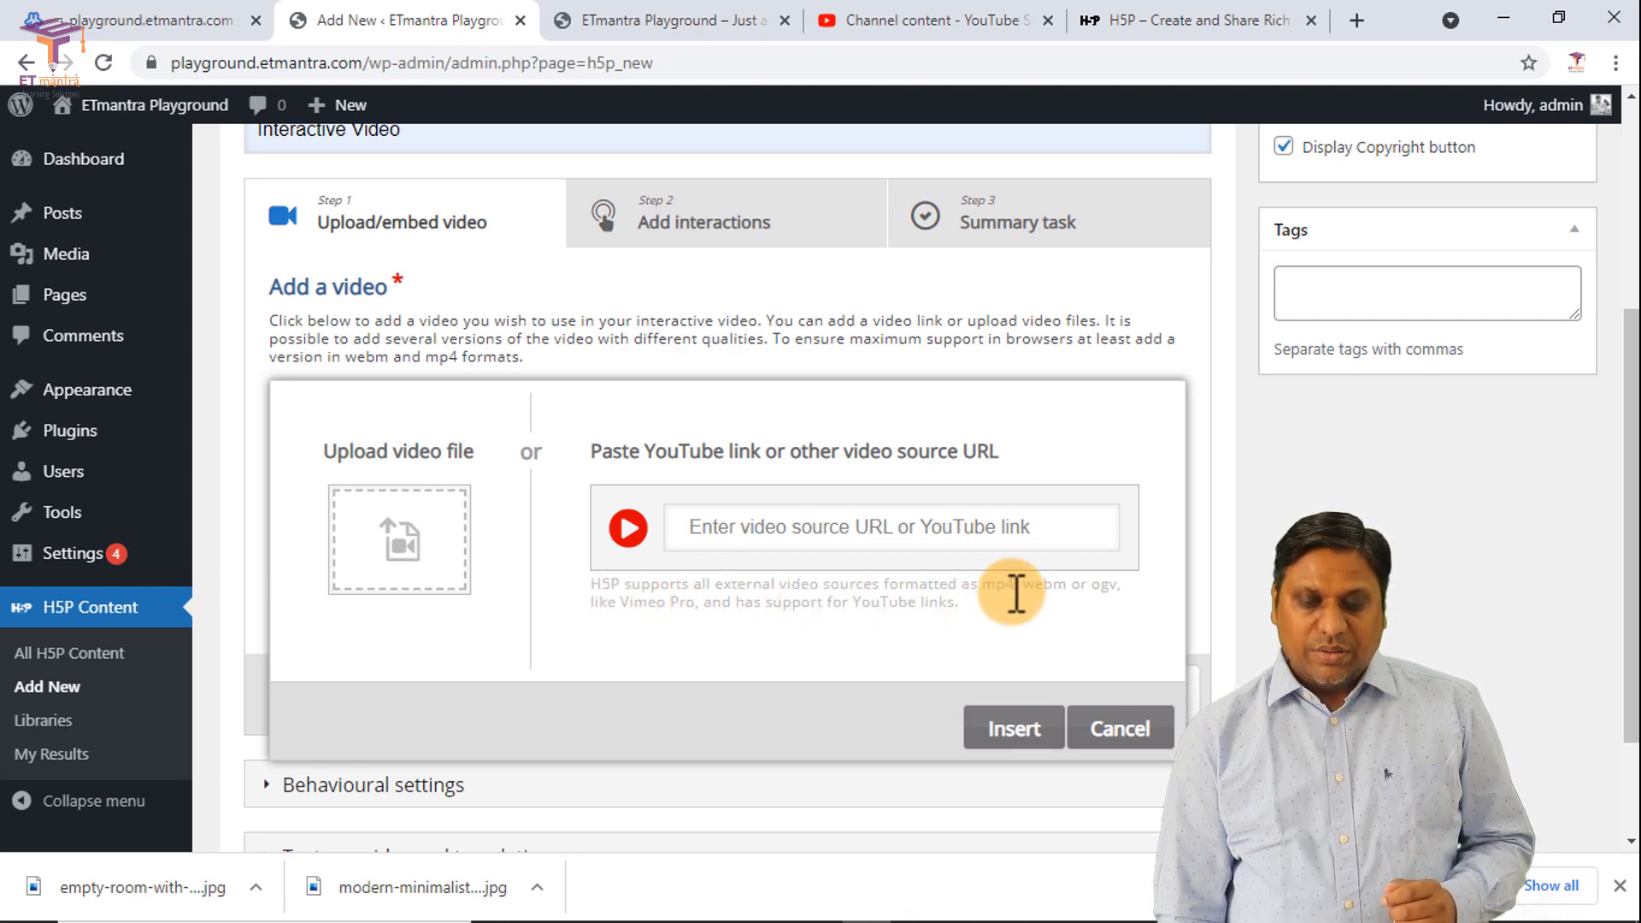
{"action": "left_click_drag", "start_coordinate": [984, 587], "coordinate": [1068, 588]}
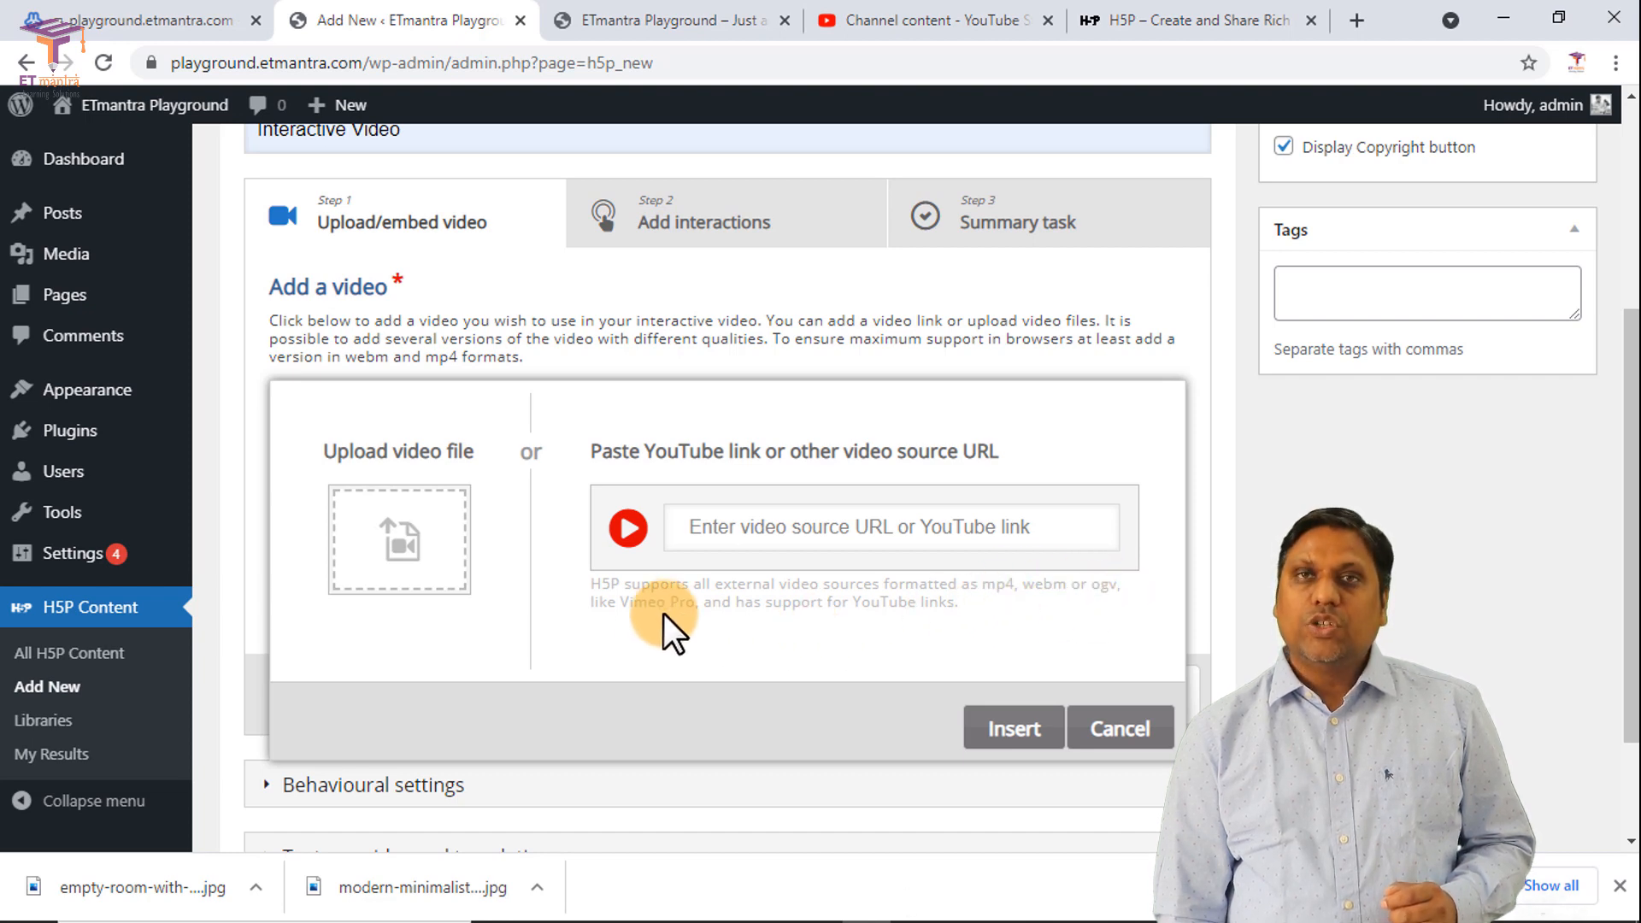
{"action": "left_click_drag", "start_coordinate": [623, 604], "coordinate": [703, 605]}
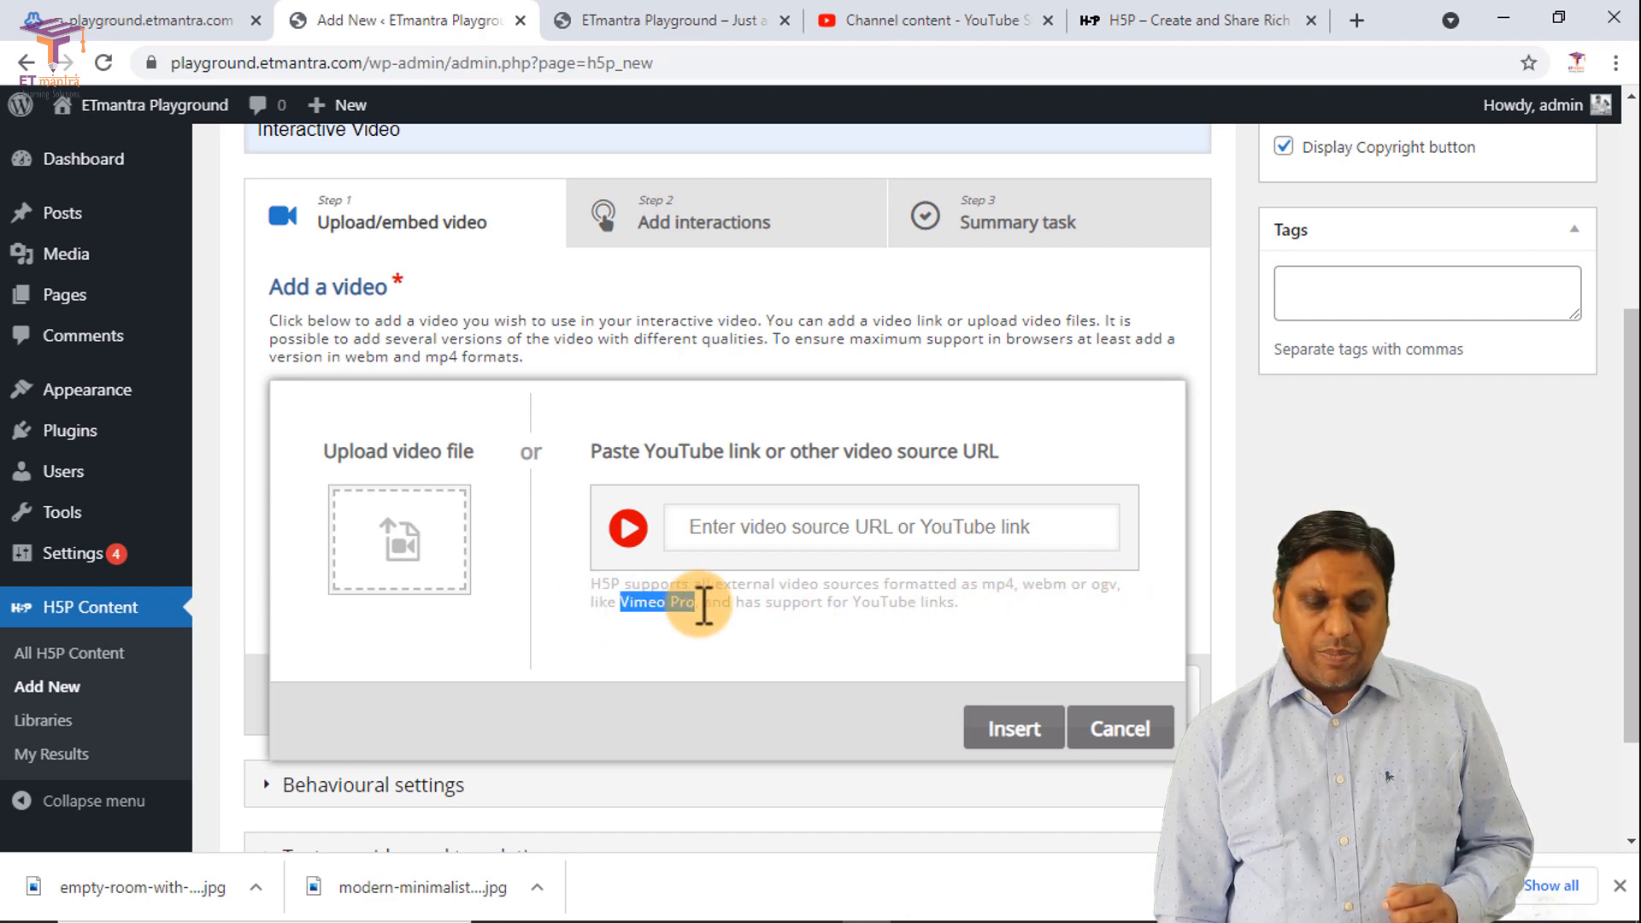
{"action": "double_click", "coordinate": [875, 608]}
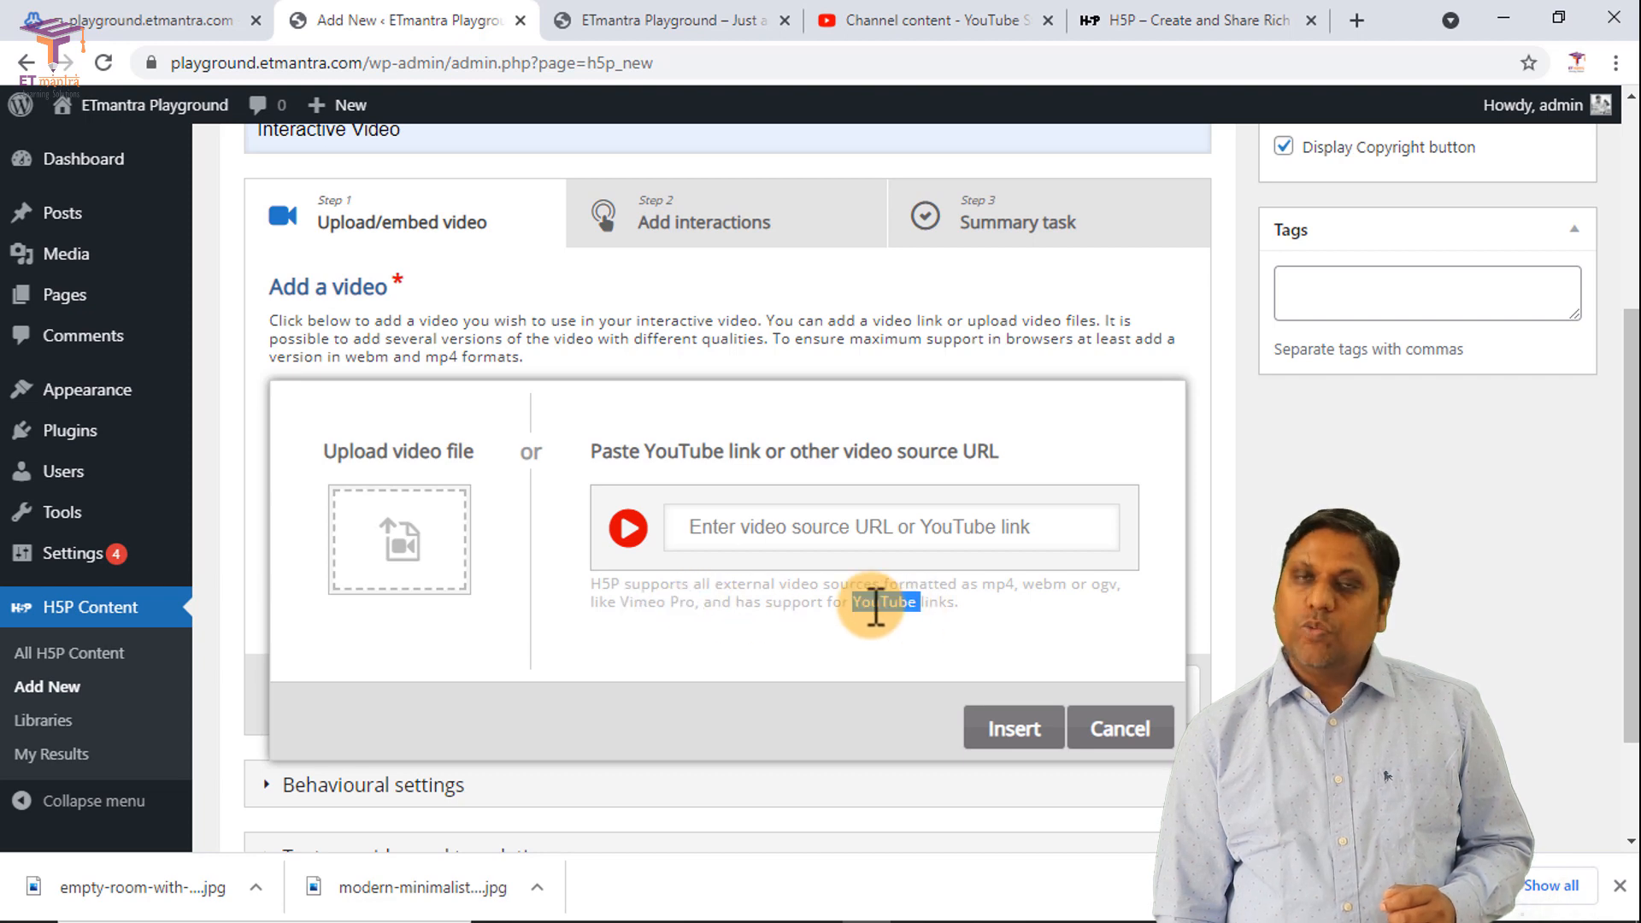
{"action": "left_click", "coordinate": [828, 524]}
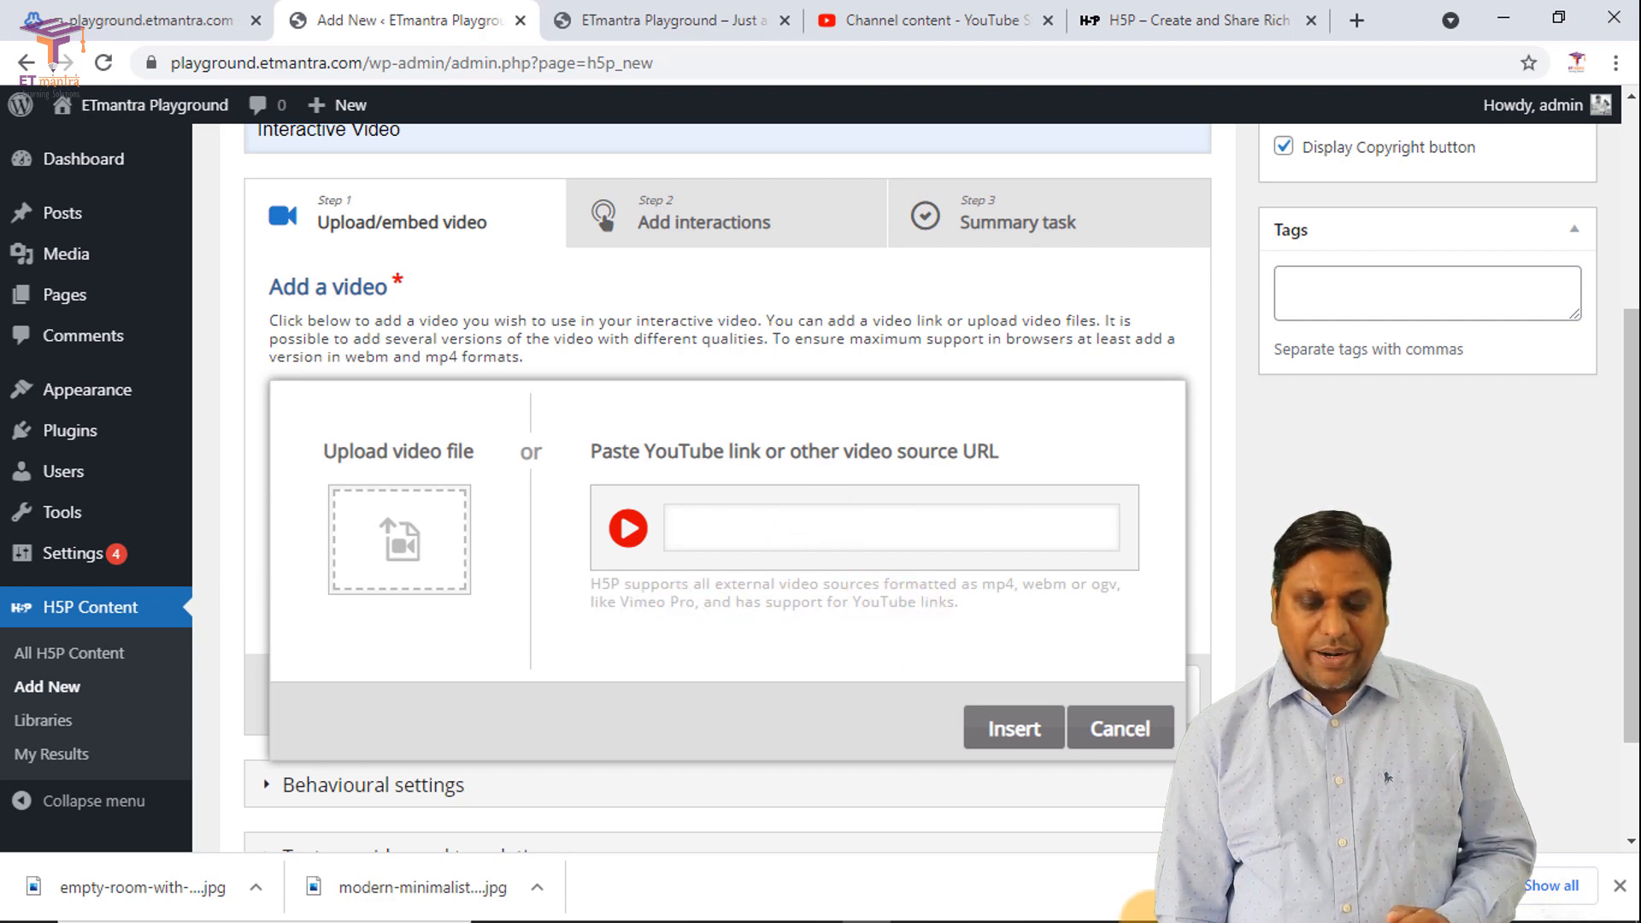
{"action": "left_click", "coordinate": [934, 462]}
{"action": "key", "text": "alt+Tab"}
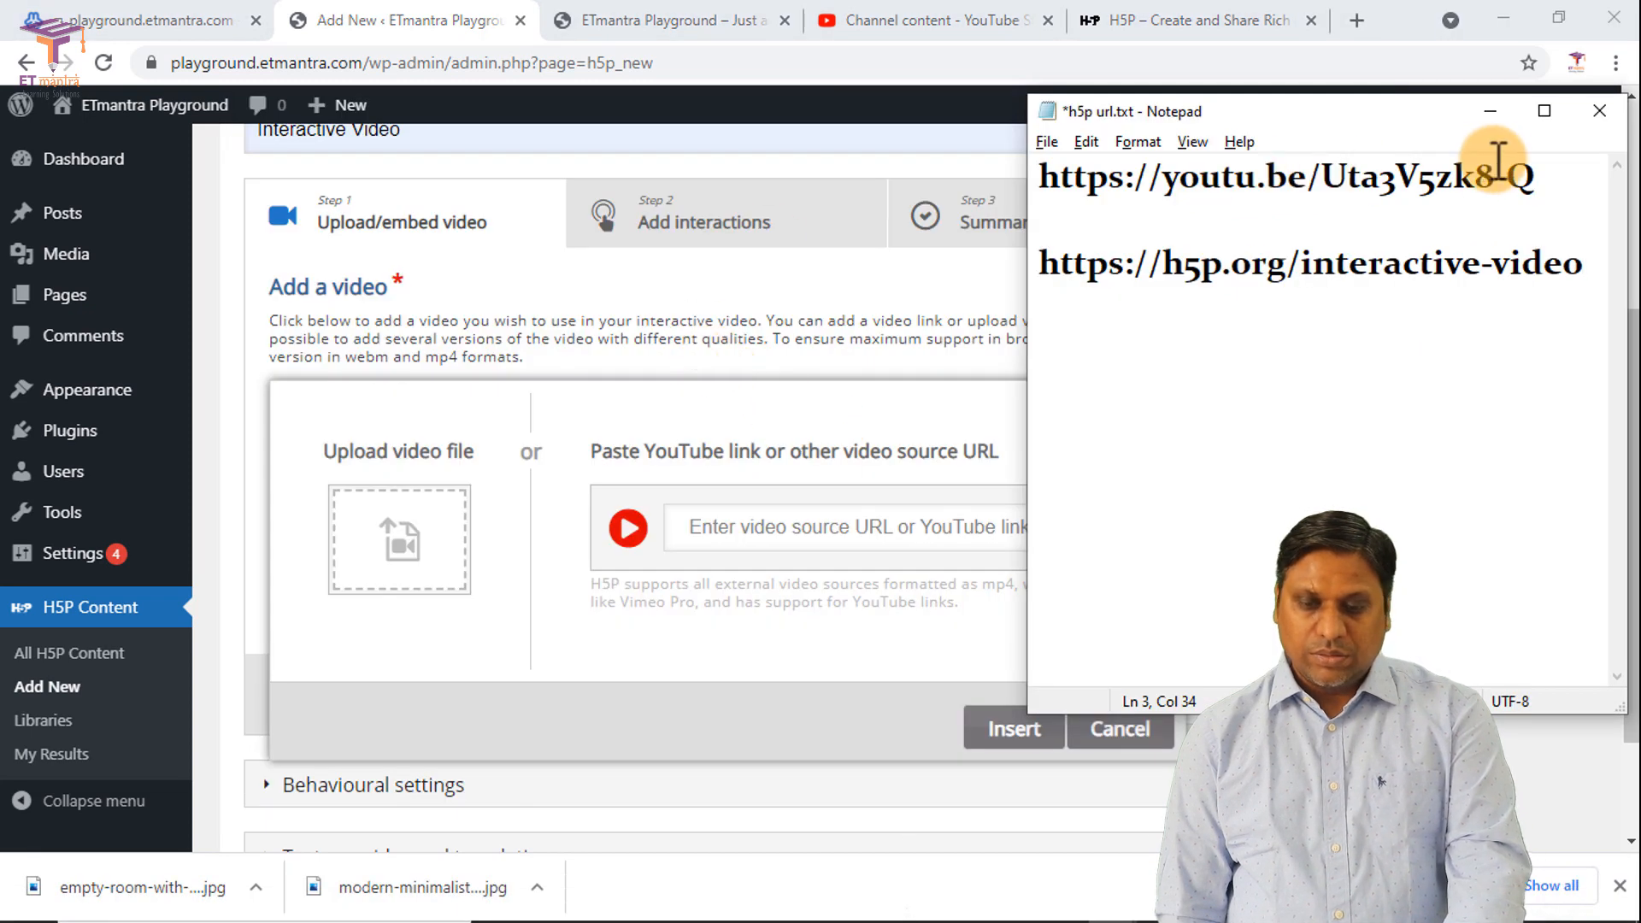
{"action": "left_click_drag", "start_coordinate": [1536, 177], "coordinate": [1037, 195]}
{"action": "key", "text": "ctrl+c"}
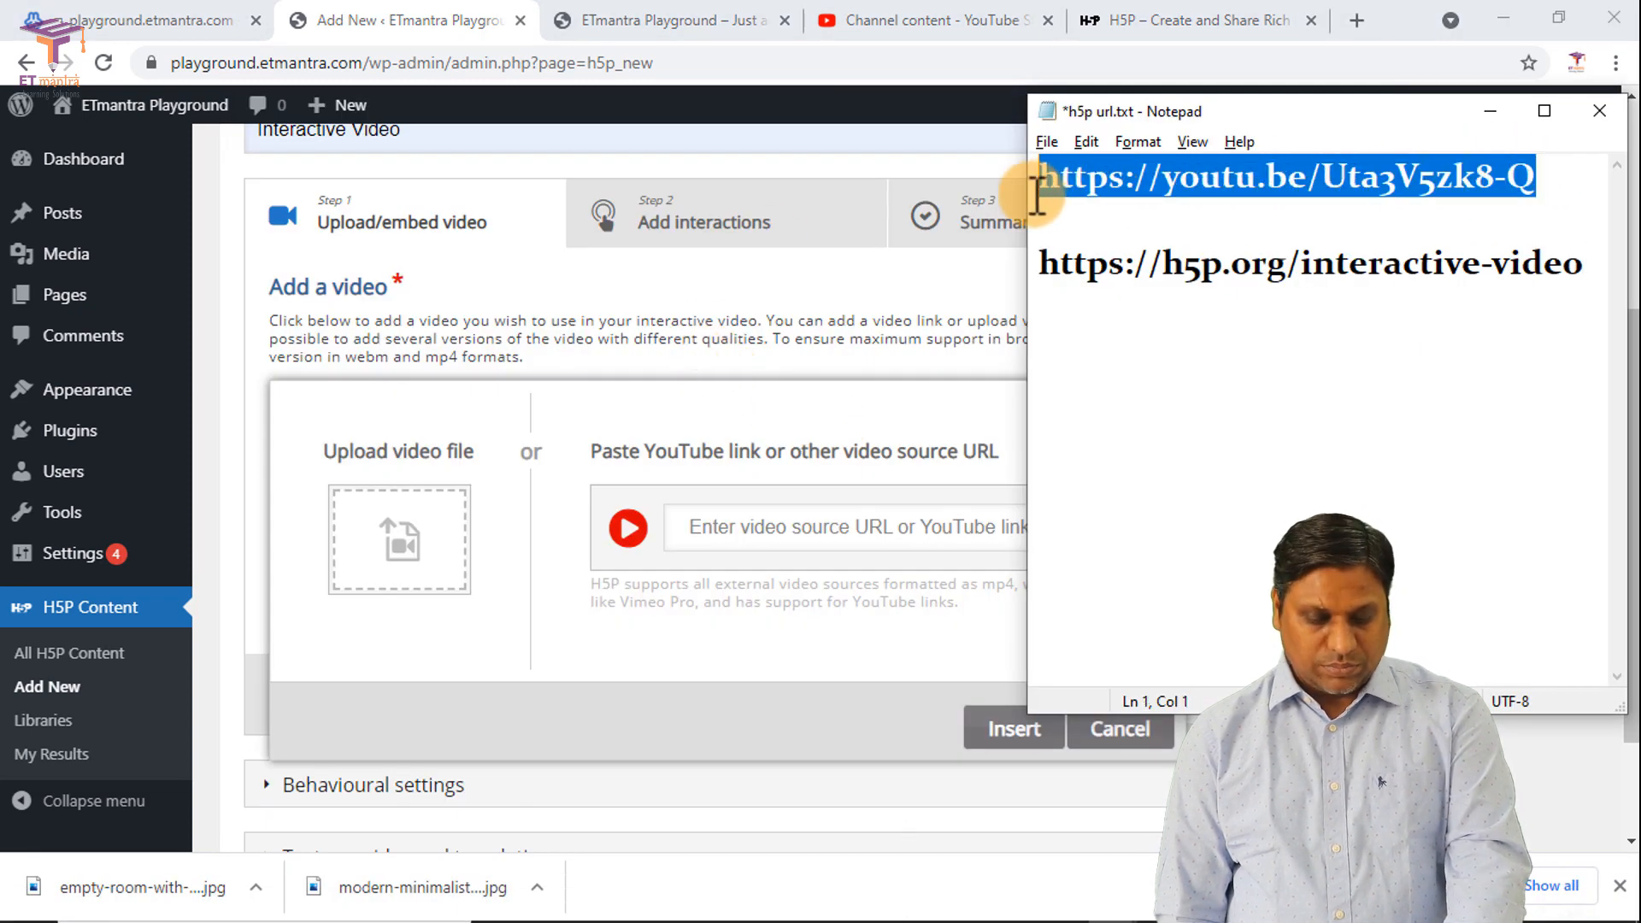
{"action": "left_click", "coordinate": [799, 515]}
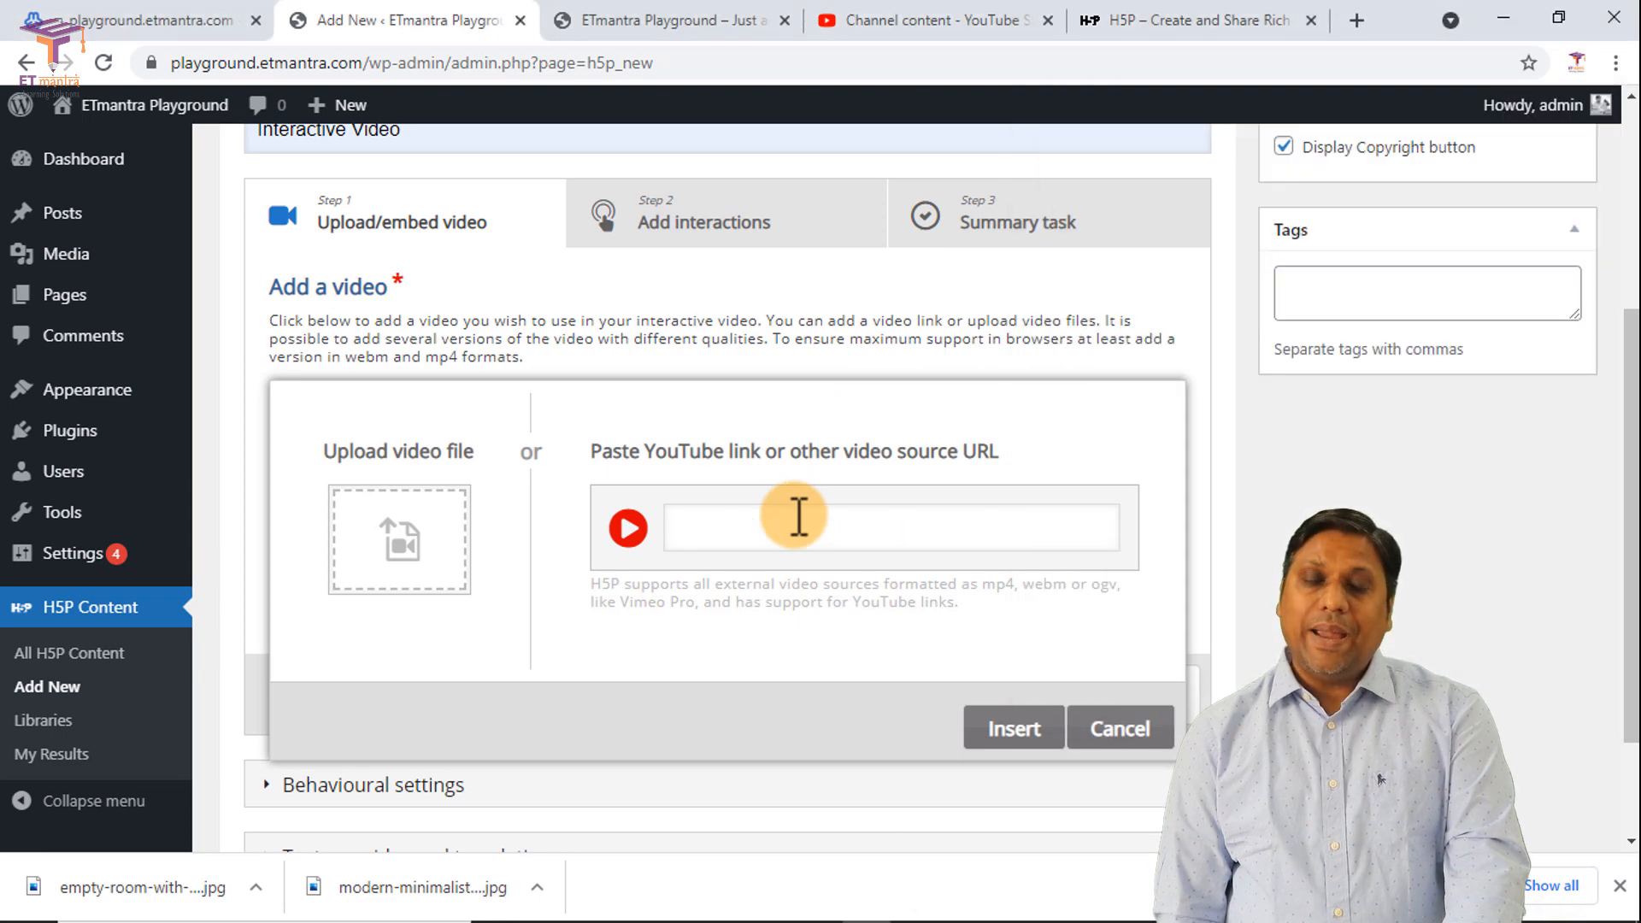
{"action": "key", "text": "ctrl+v"}
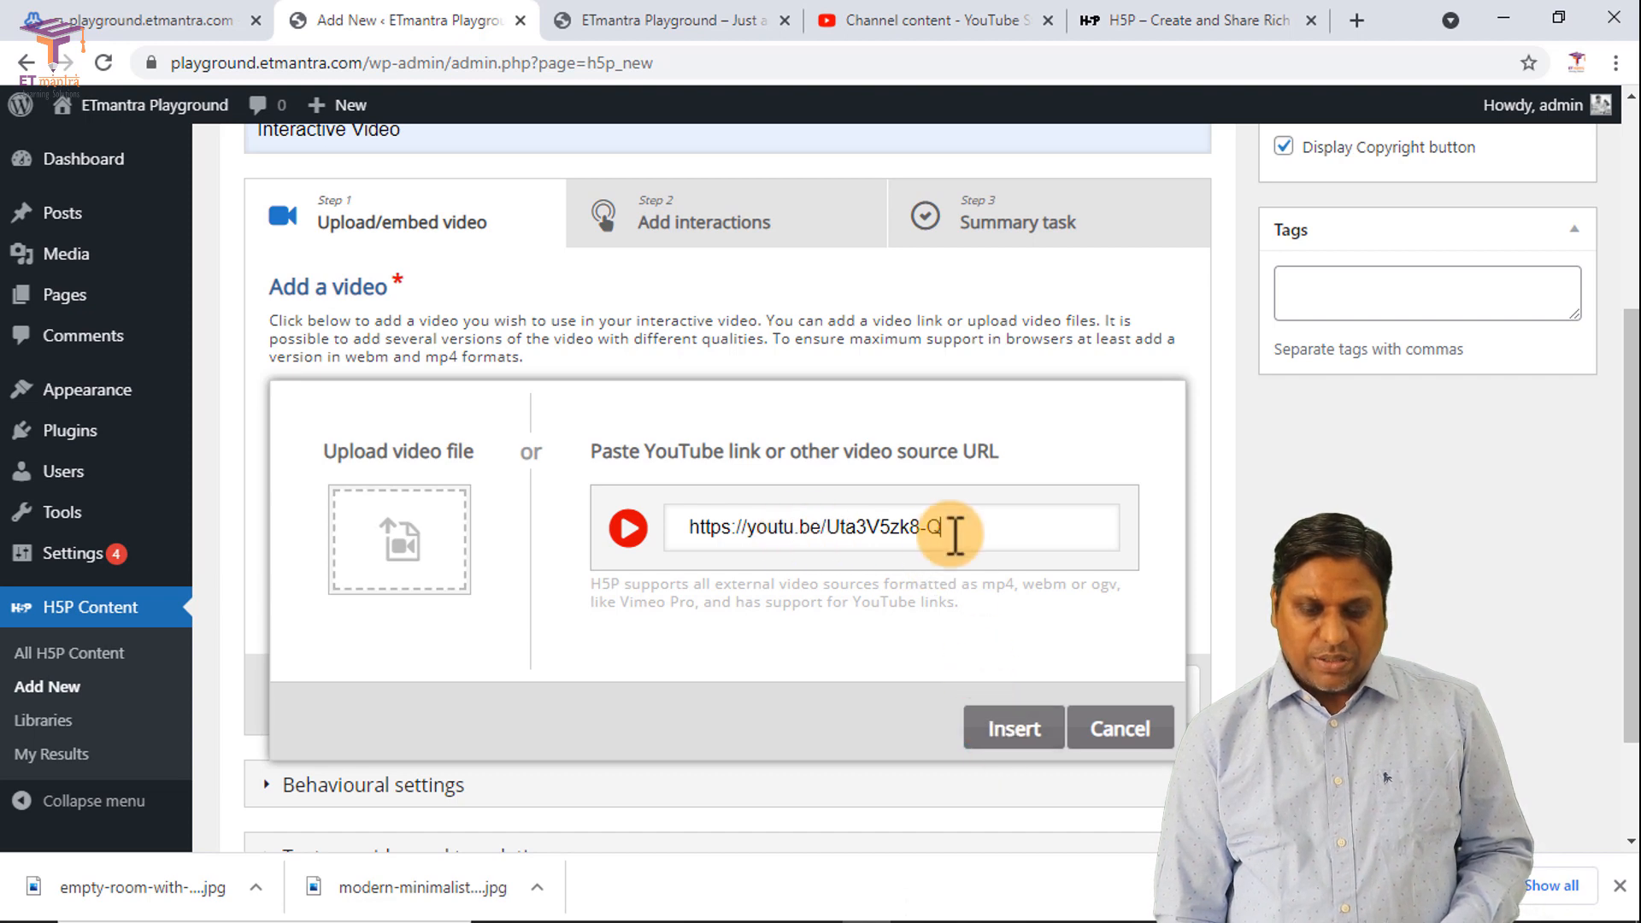
{"action": "left_click", "coordinate": [1011, 735]}
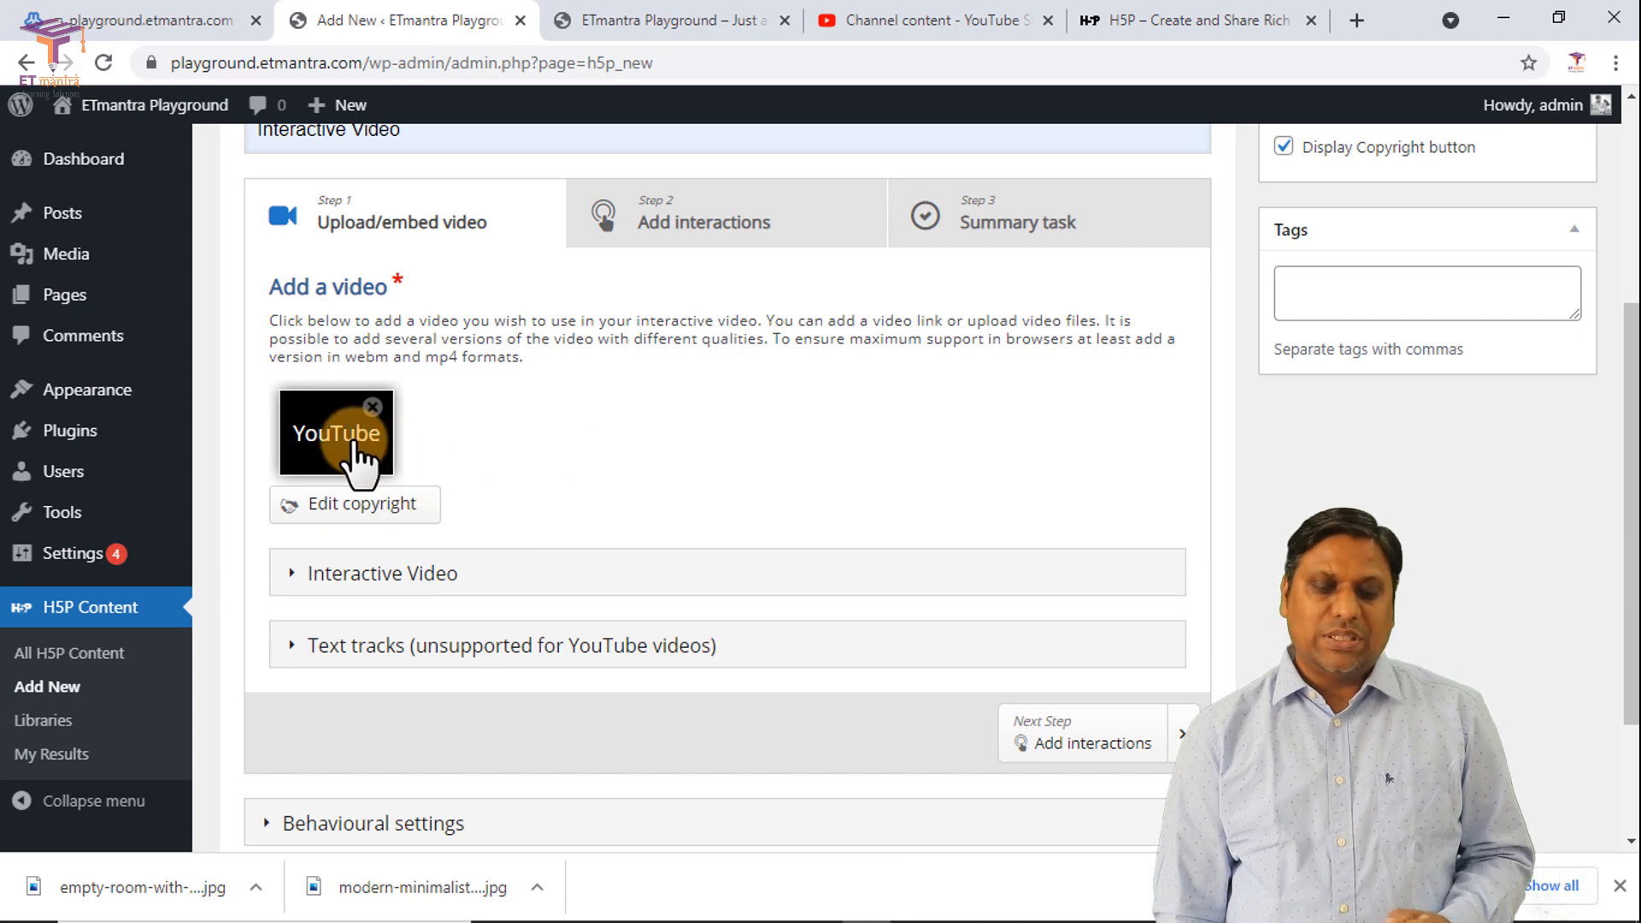
Step: Proceed from the video upload step to the Add interactions step of the editor
{"action": "scroll", "coordinate": [531, 541], "scroll_direction": "down", "scroll_amount": 2}
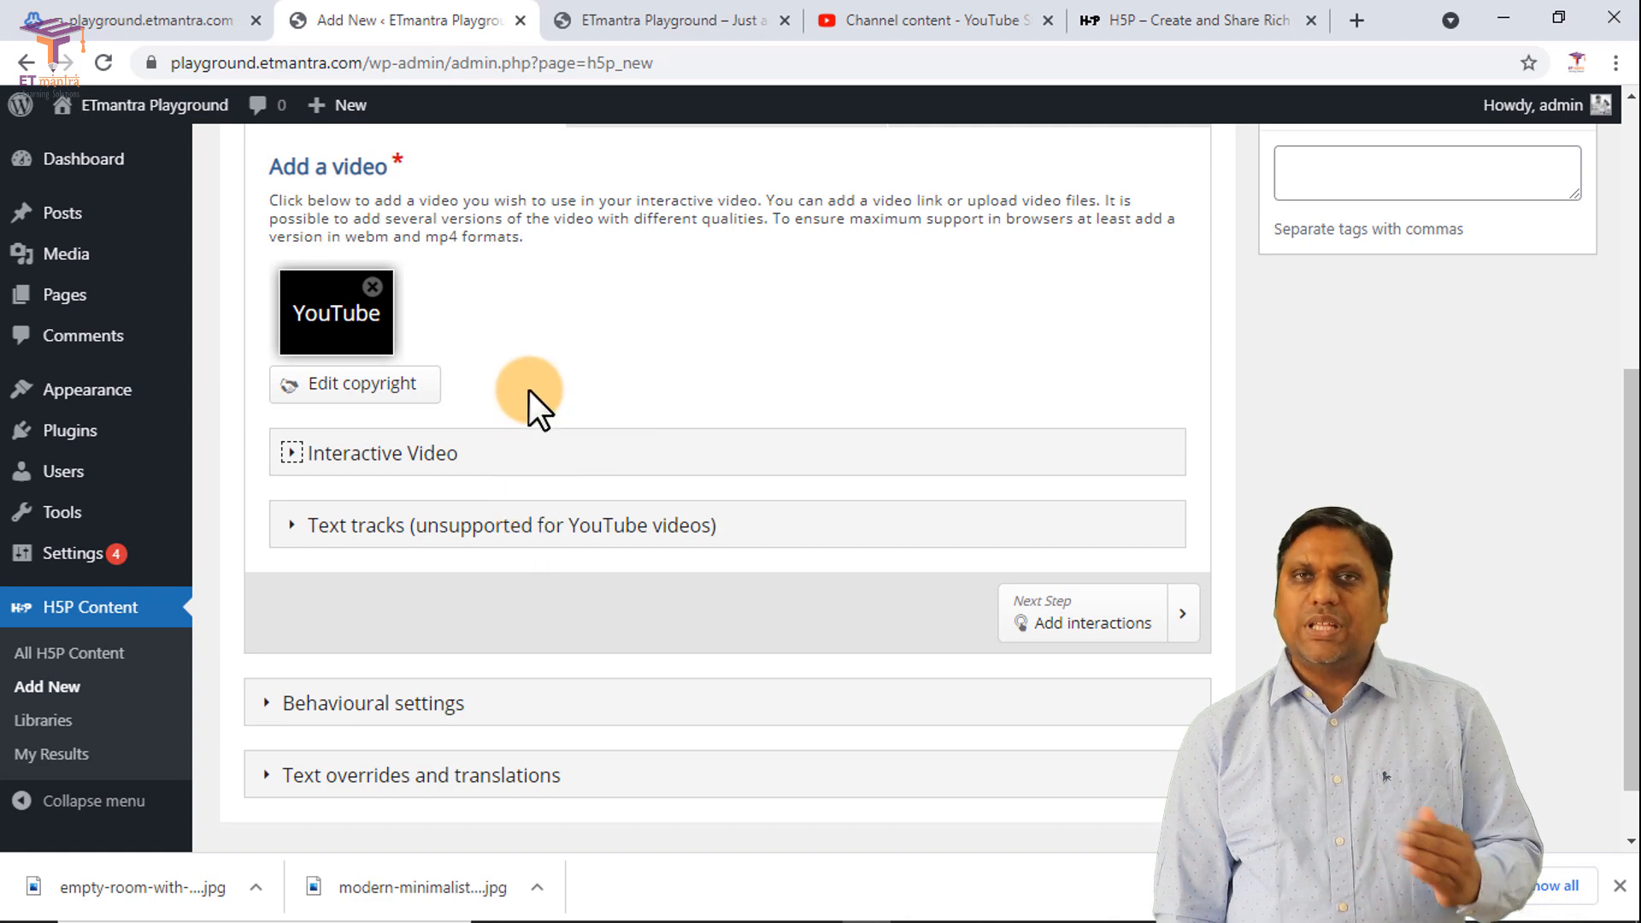
{"action": "scroll", "coordinate": [470, 384], "scroll_direction": "up", "scroll_amount": 3}
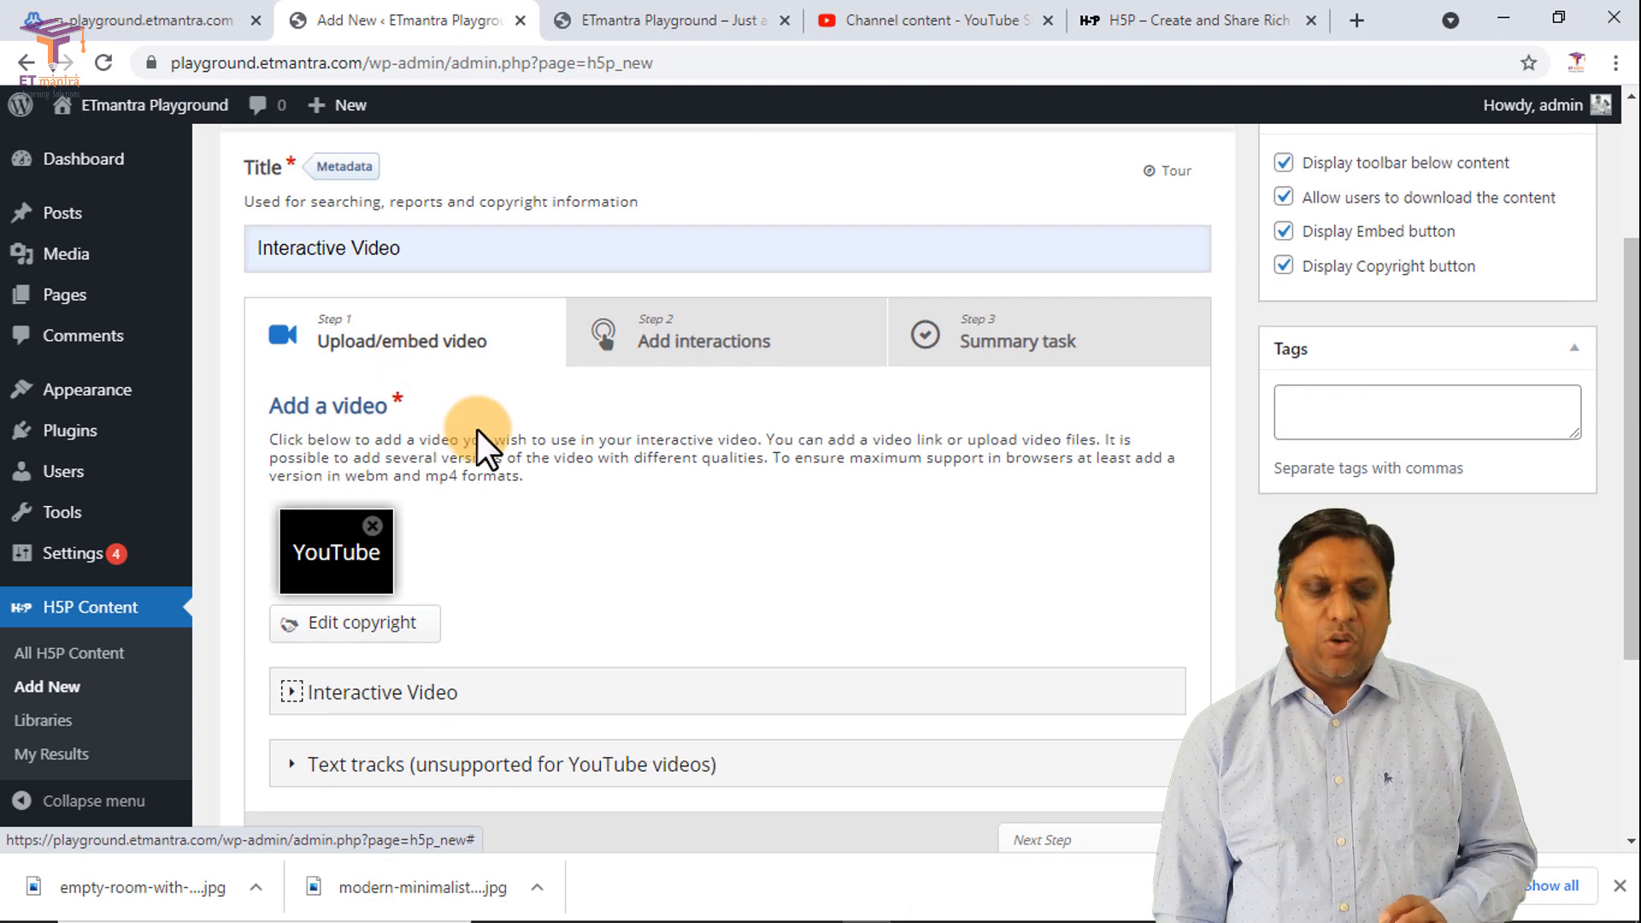
{"action": "scroll", "coordinate": [477, 429], "scroll_direction": "down", "scroll_amount": 3}
{"action": "scroll", "coordinate": [615, 453], "scroll_direction": "up", "scroll_amount": 2}
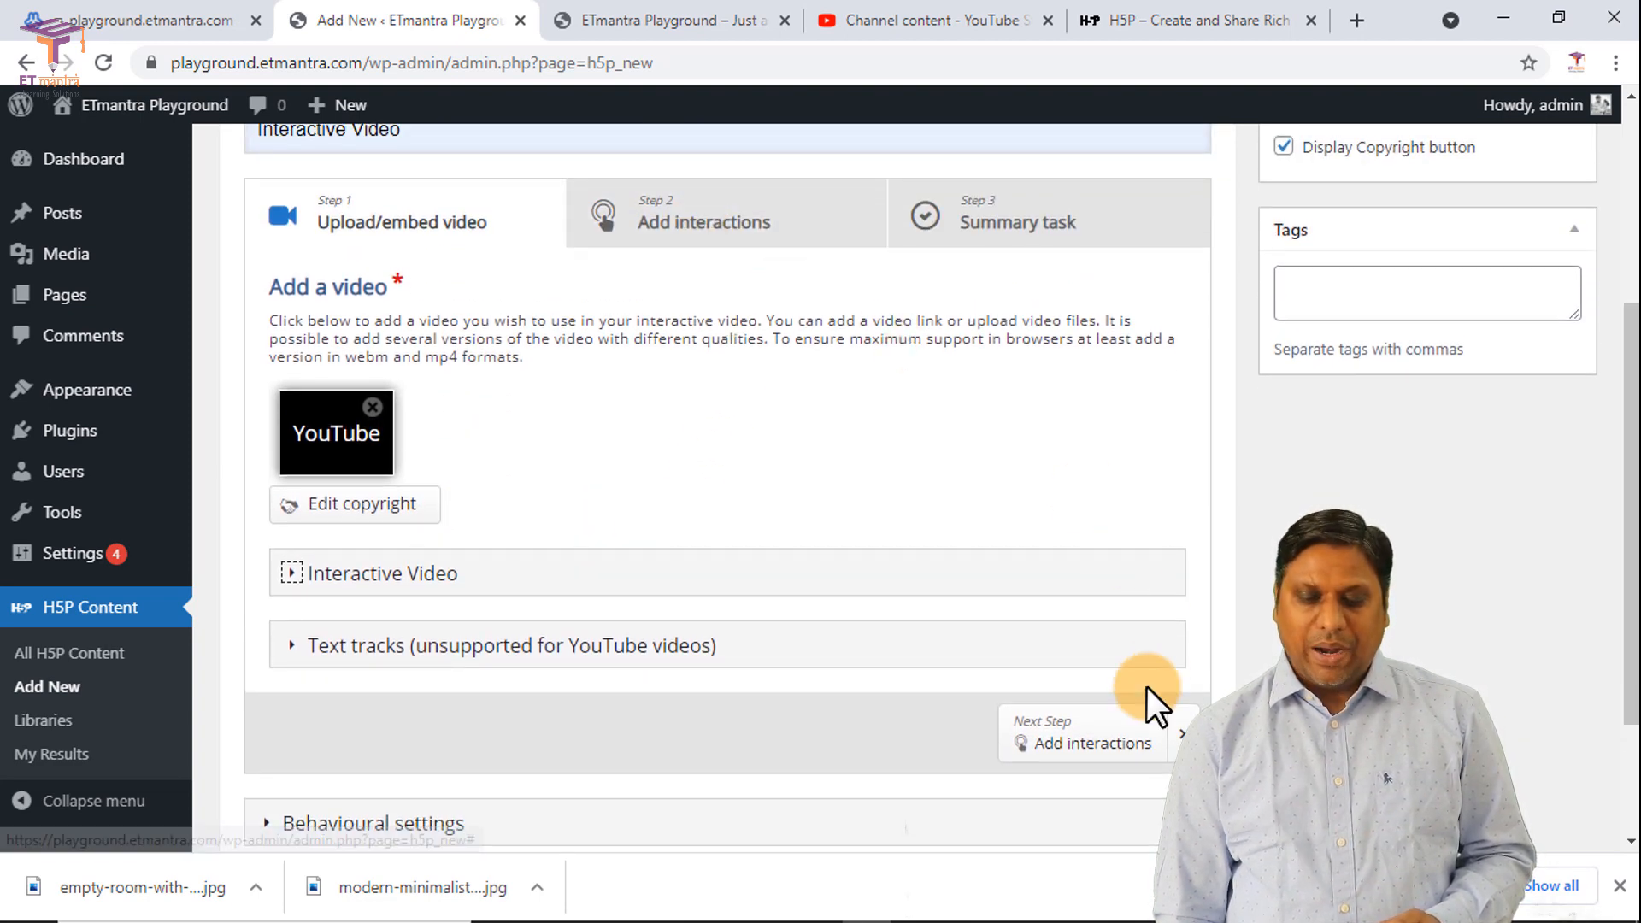
{"action": "left_click", "coordinate": [1084, 746]}
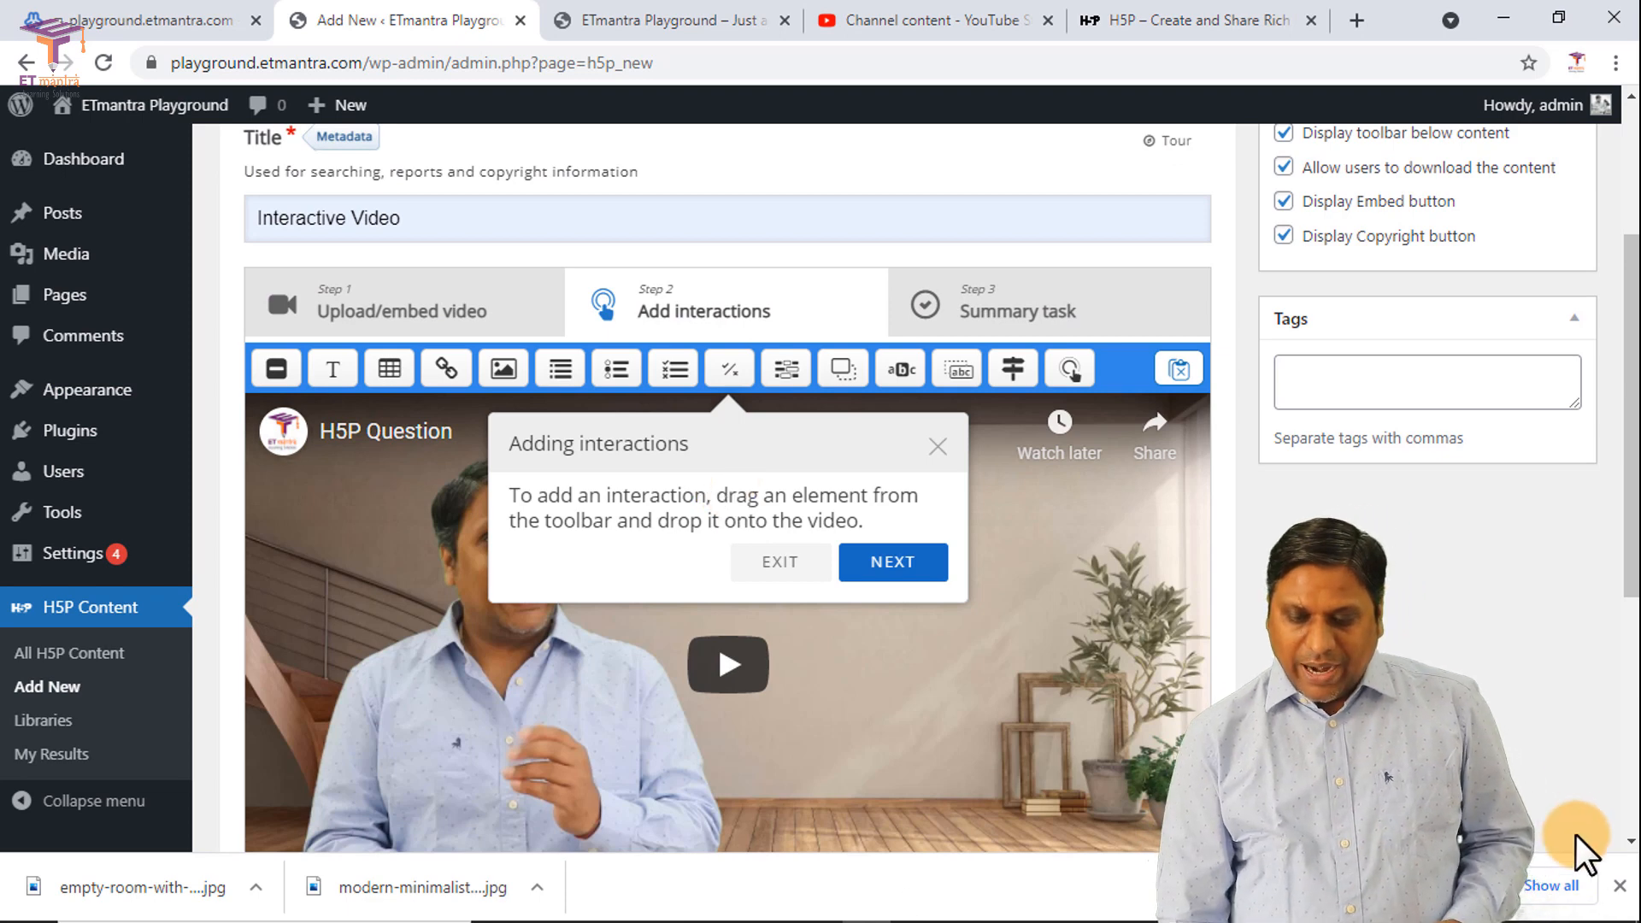
Step: Make room by dismissing the downloads bar and showing the browser full screen, and exit the guided tour on adding interactions
{"action": "left_click", "coordinate": [1620, 886]}
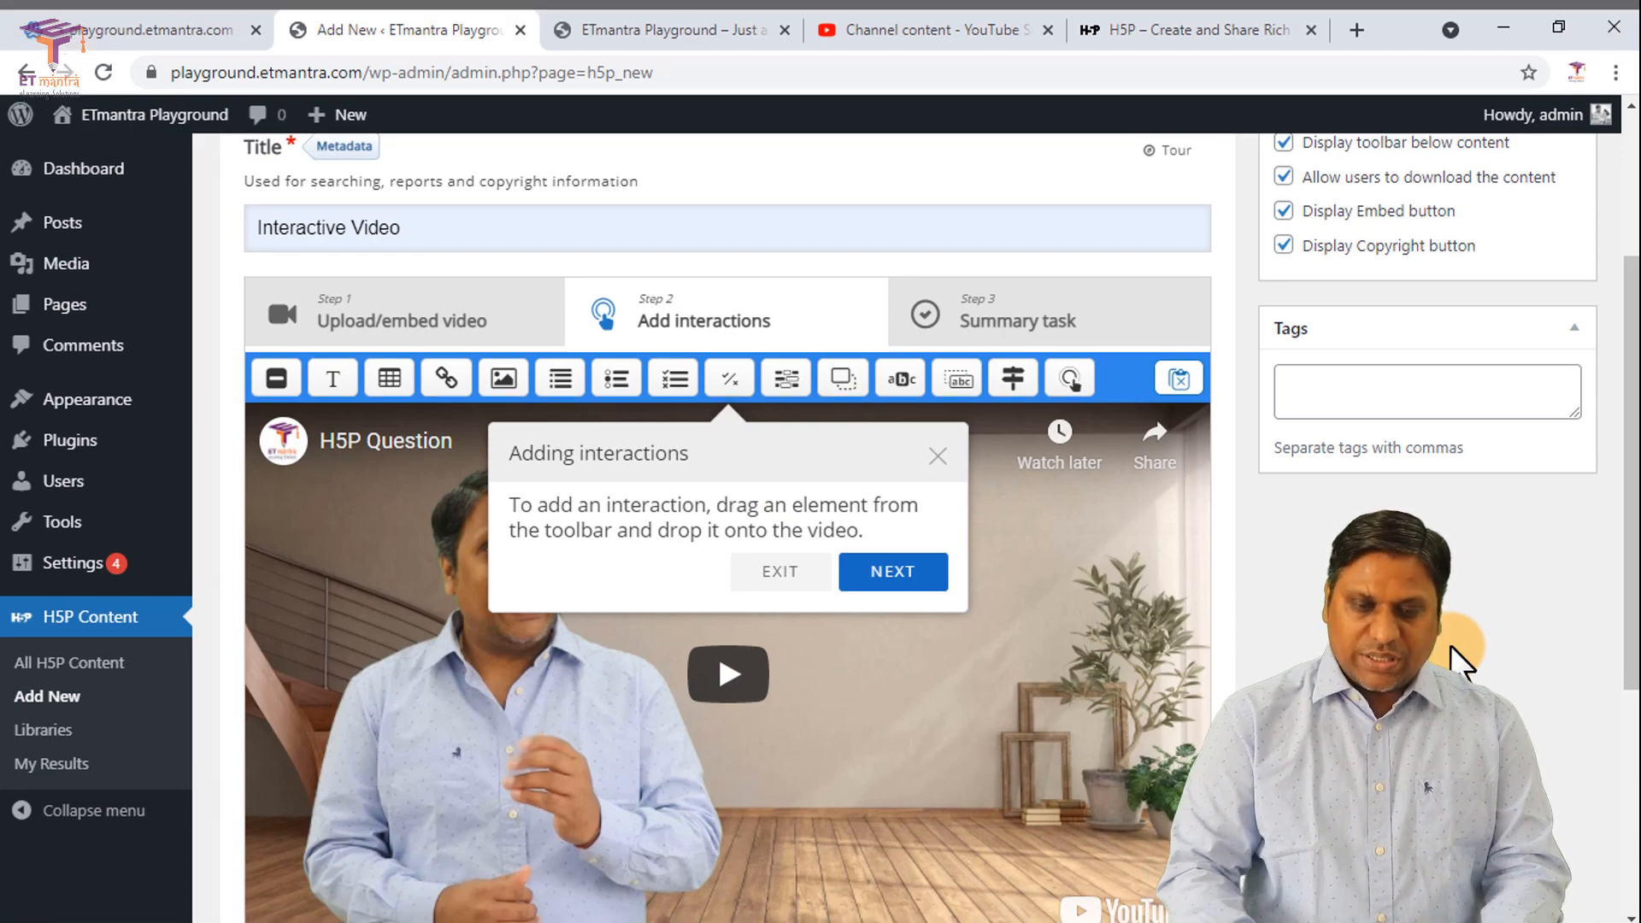
{"action": "key", "text": "F11"}
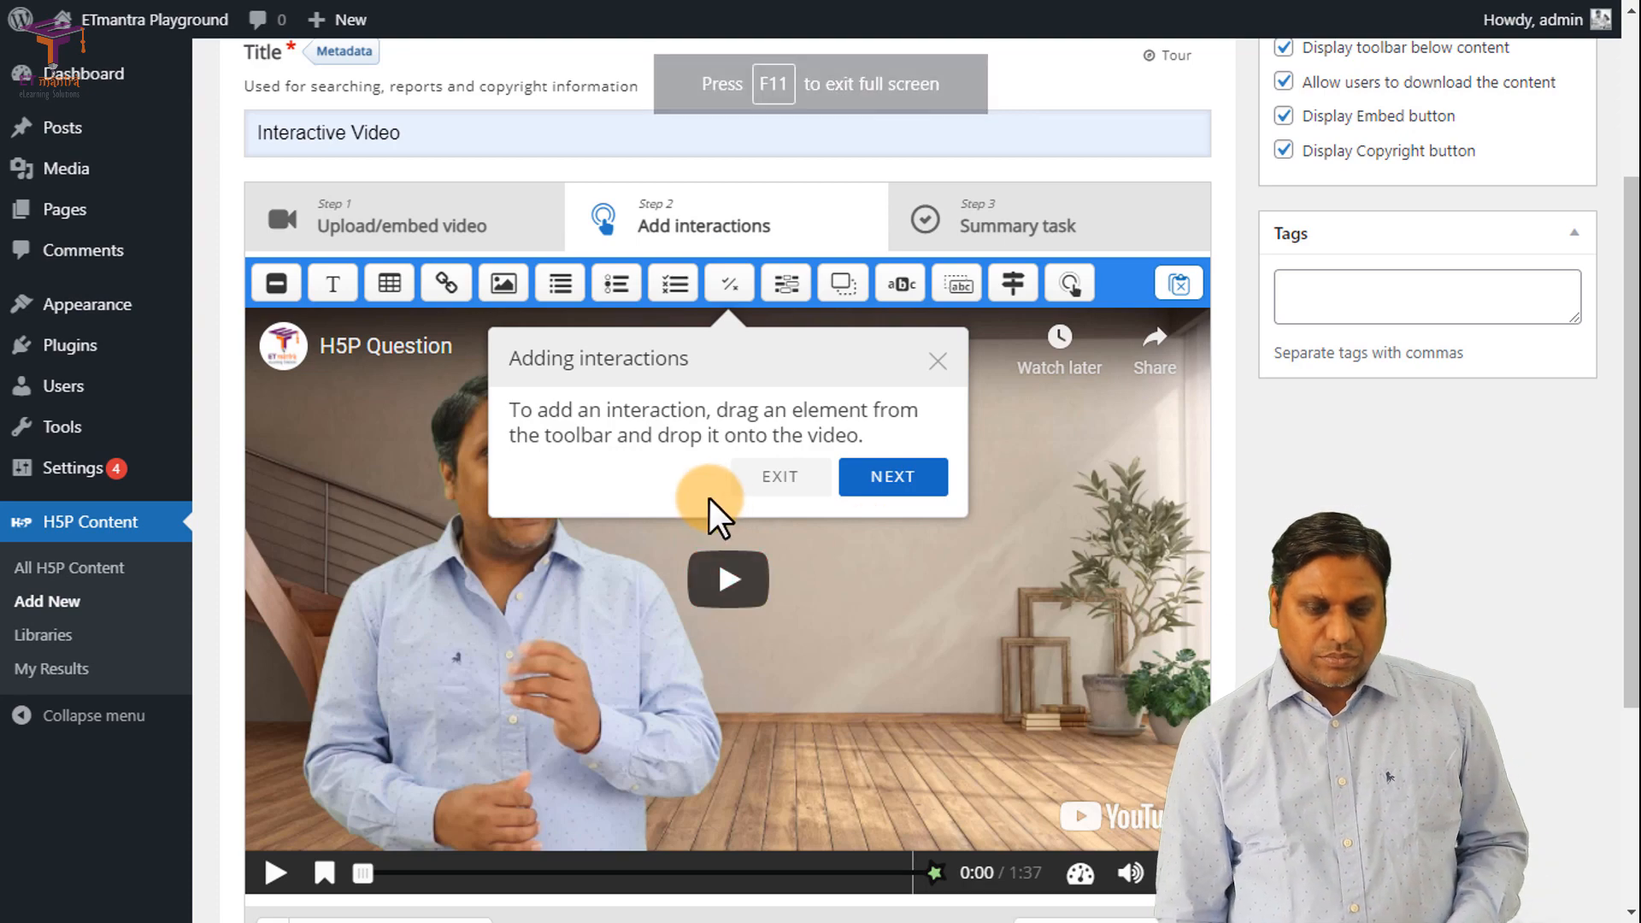
{"action": "scroll", "coordinate": [666, 461], "scroll_direction": "up", "scroll_amount": 1}
{"action": "scroll", "coordinate": [688, 427], "scroll_direction": "down", "scroll_amount": 2}
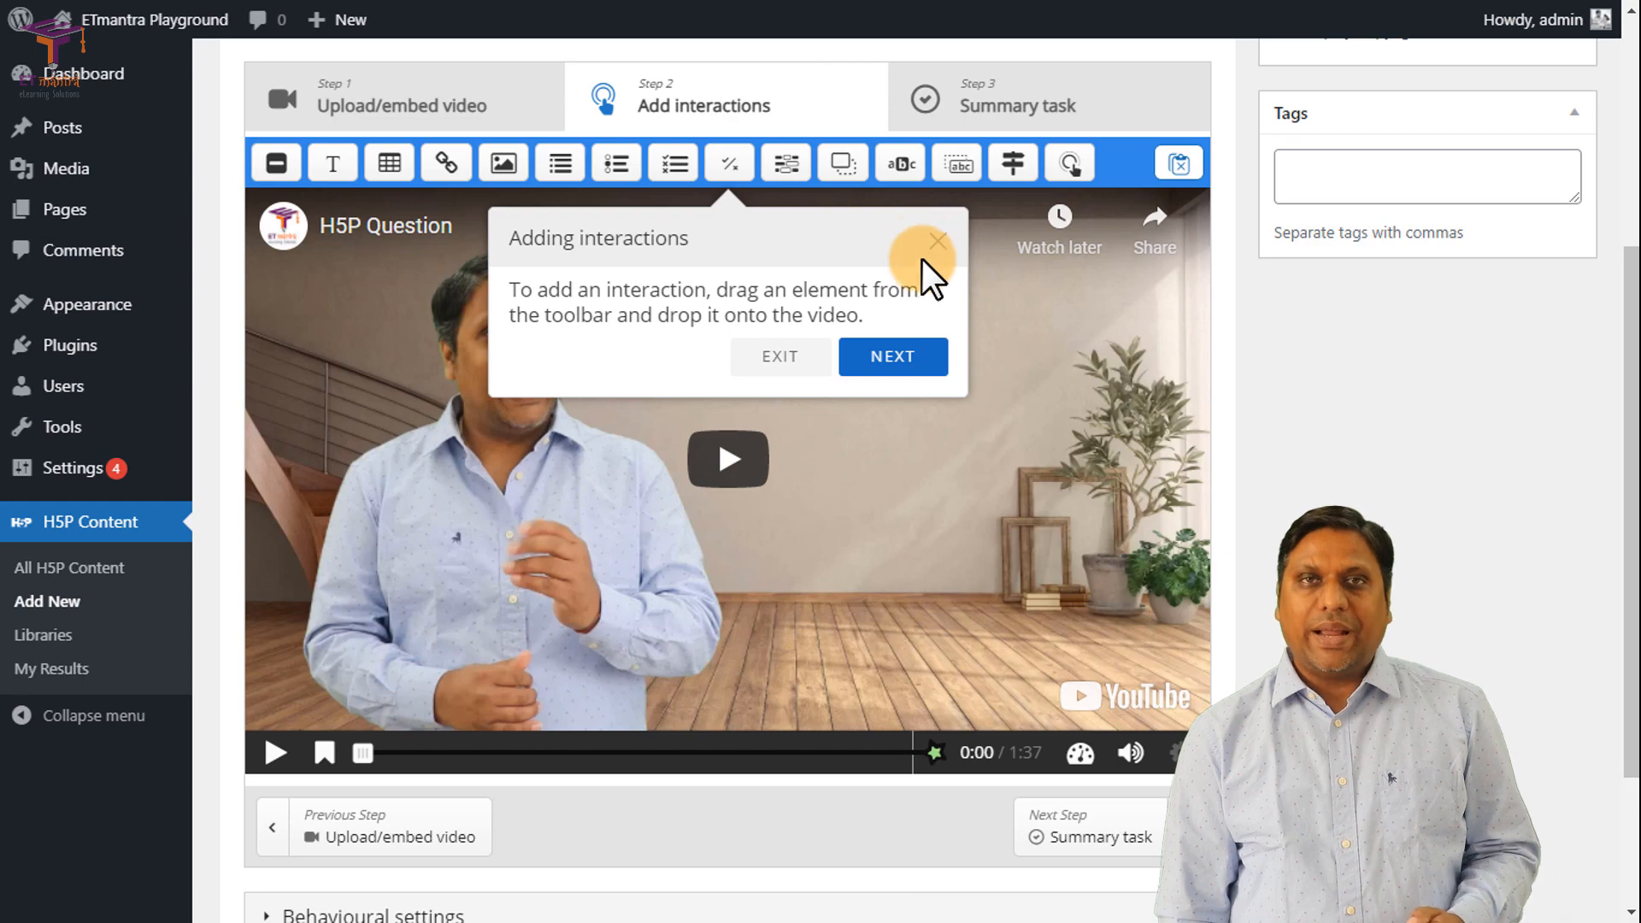
{"action": "left_click", "coordinate": [783, 359]}
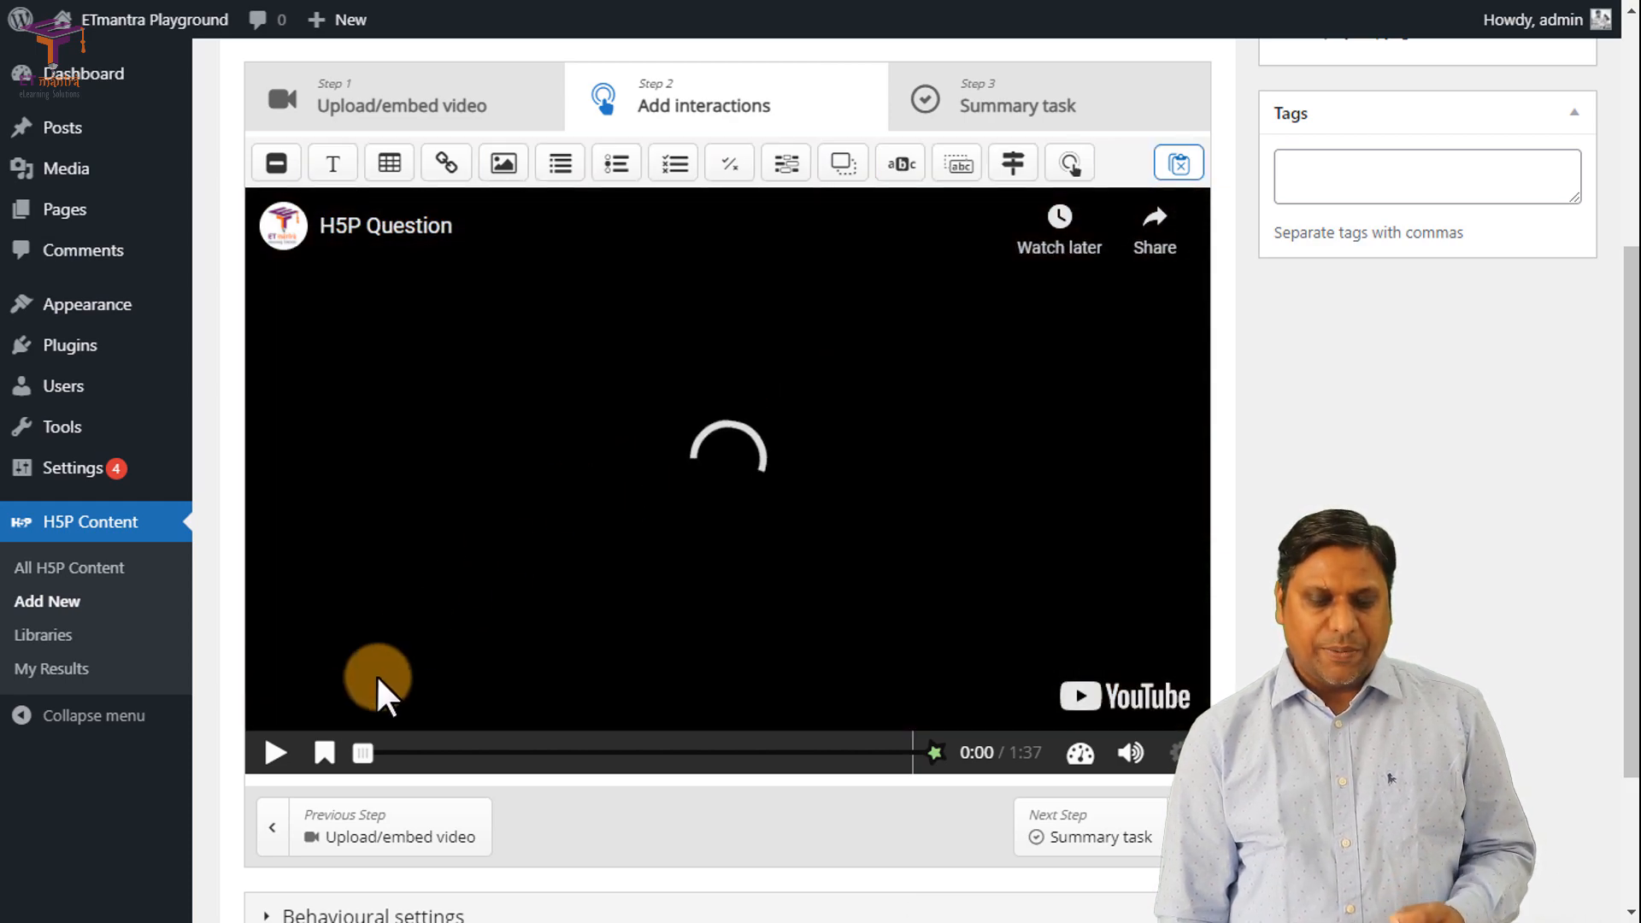
Step: Play the embedded H5P Question video and pause it about 13 seconds in
{"action": "left_click", "coordinate": [274, 753]}
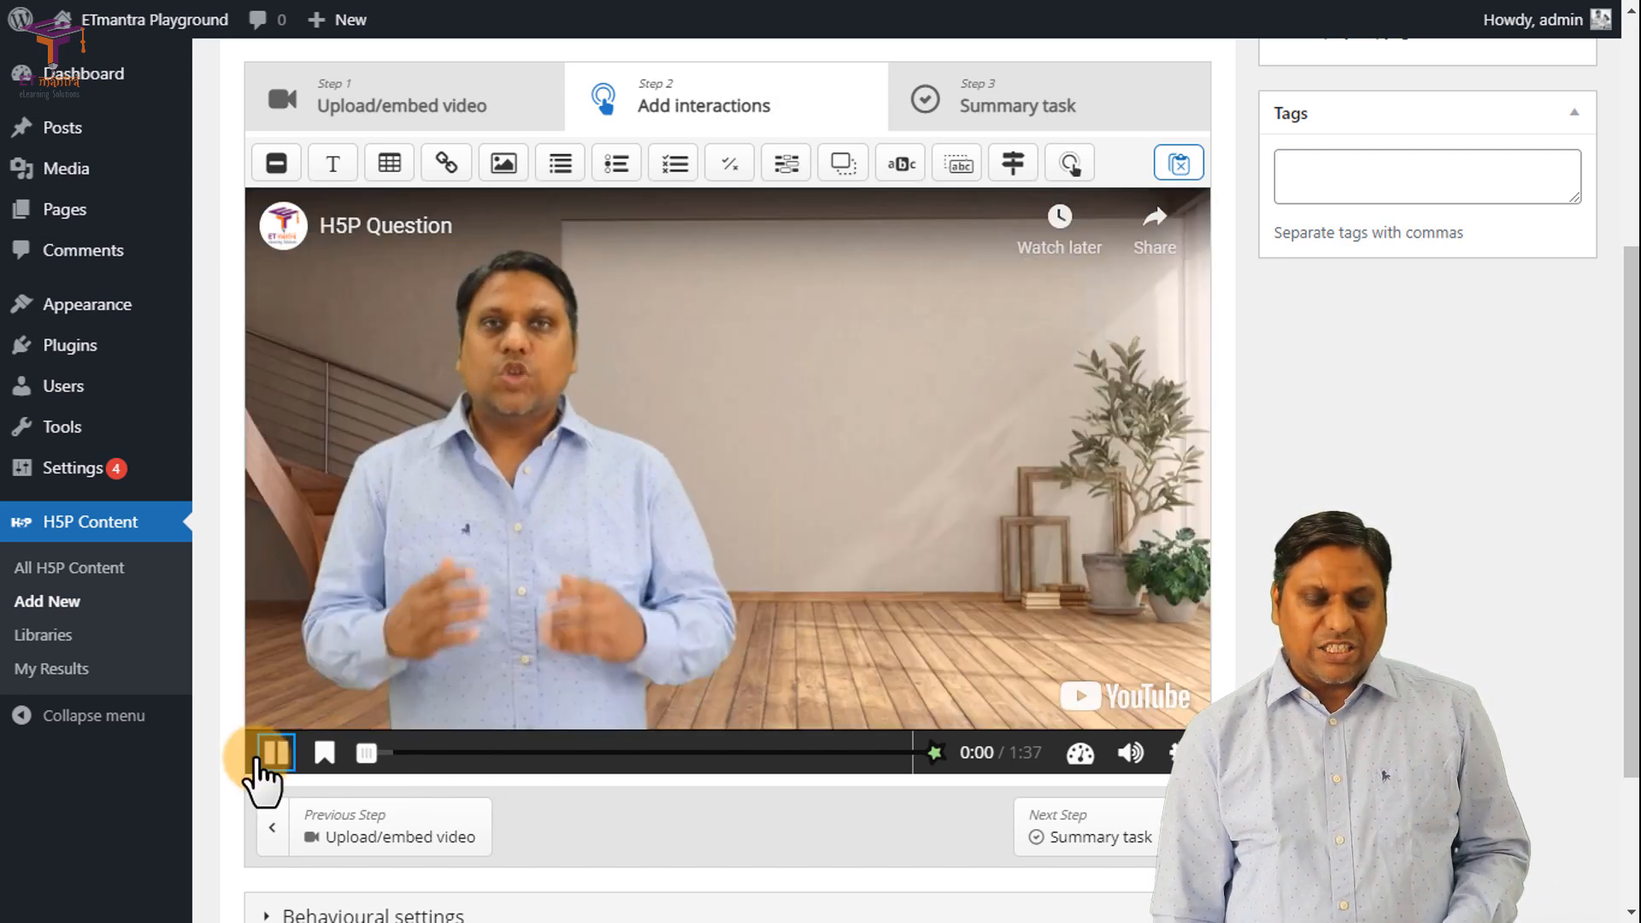
{"action": "left_click", "coordinate": [274, 752]}
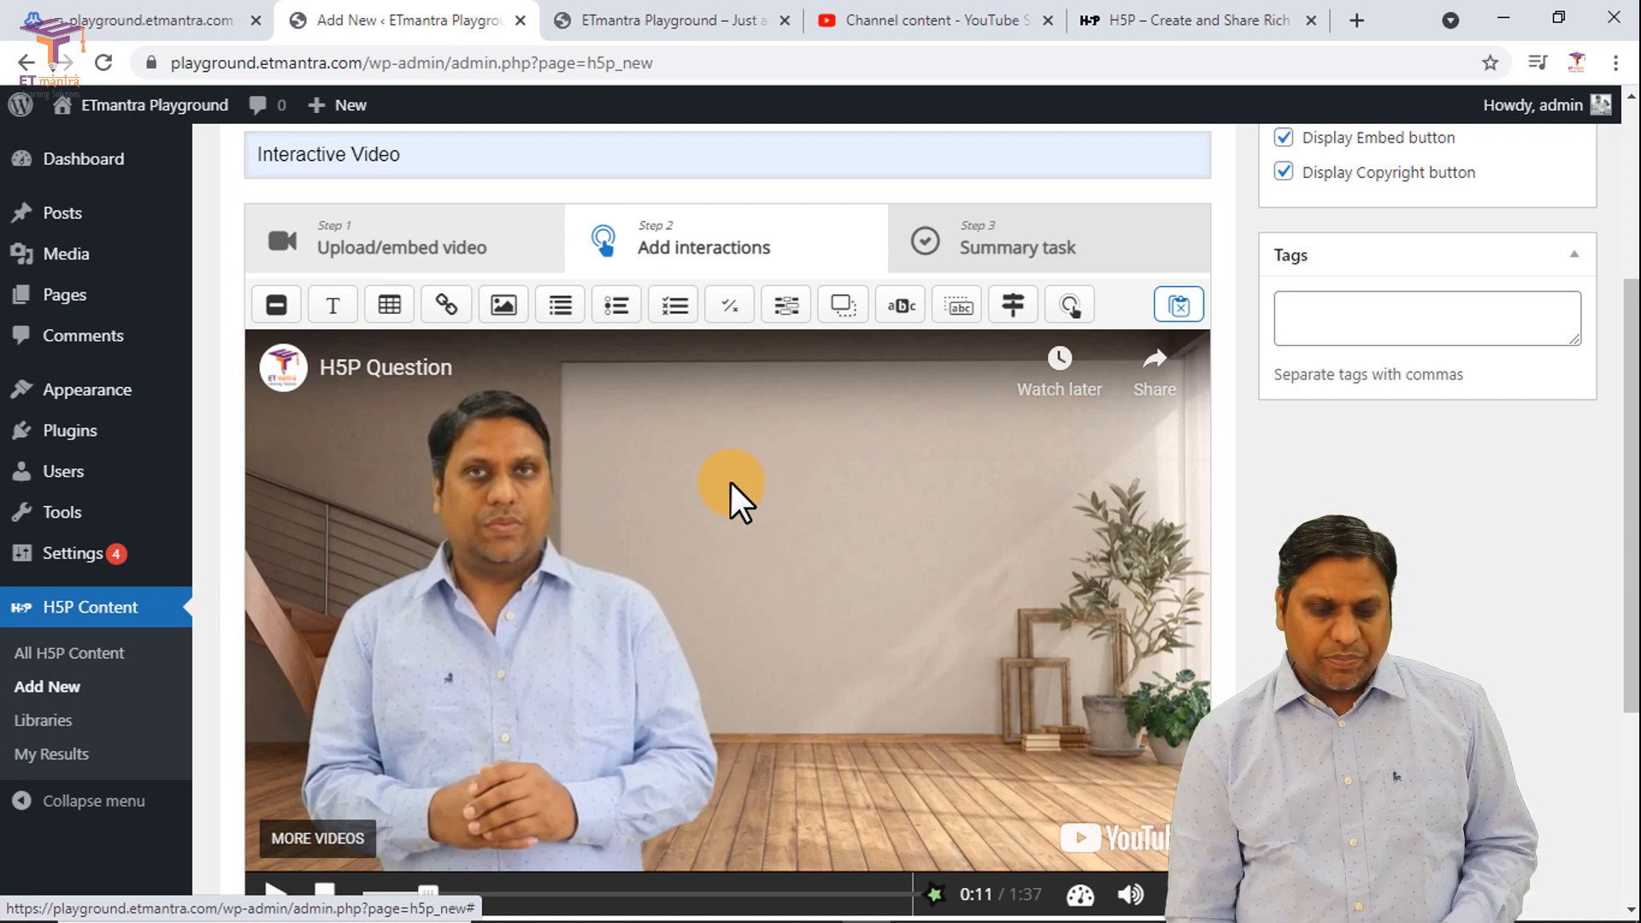
{"action": "scroll", "coordinate": [718, 496], "scroll_direction": "down", "scroll_amount": 3}
{"action": "scroll", "coordinate": [716, 487], "scroll_direction": "up", "scroll_amount": 2}
{"action": "scroll", "coordinate": [551, 428], "scroll_direction": "up", "scroll_amount": 1}
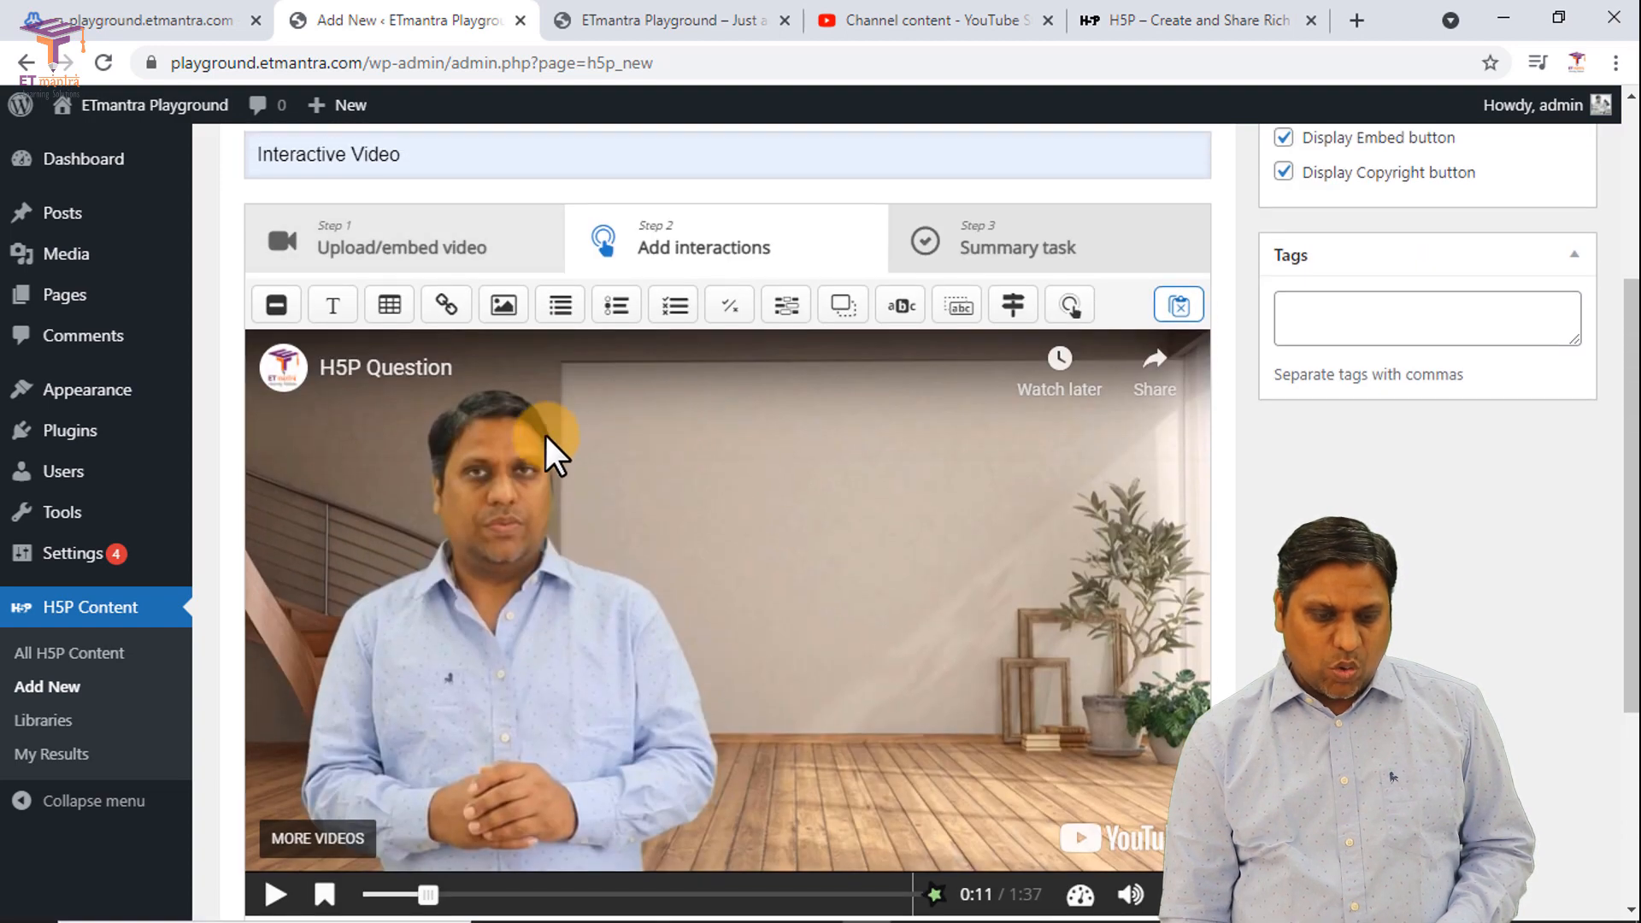
{"action": "scroll", "coordinate": [526, 513], "scroll_direction": "down", "scroll_amount": 2}
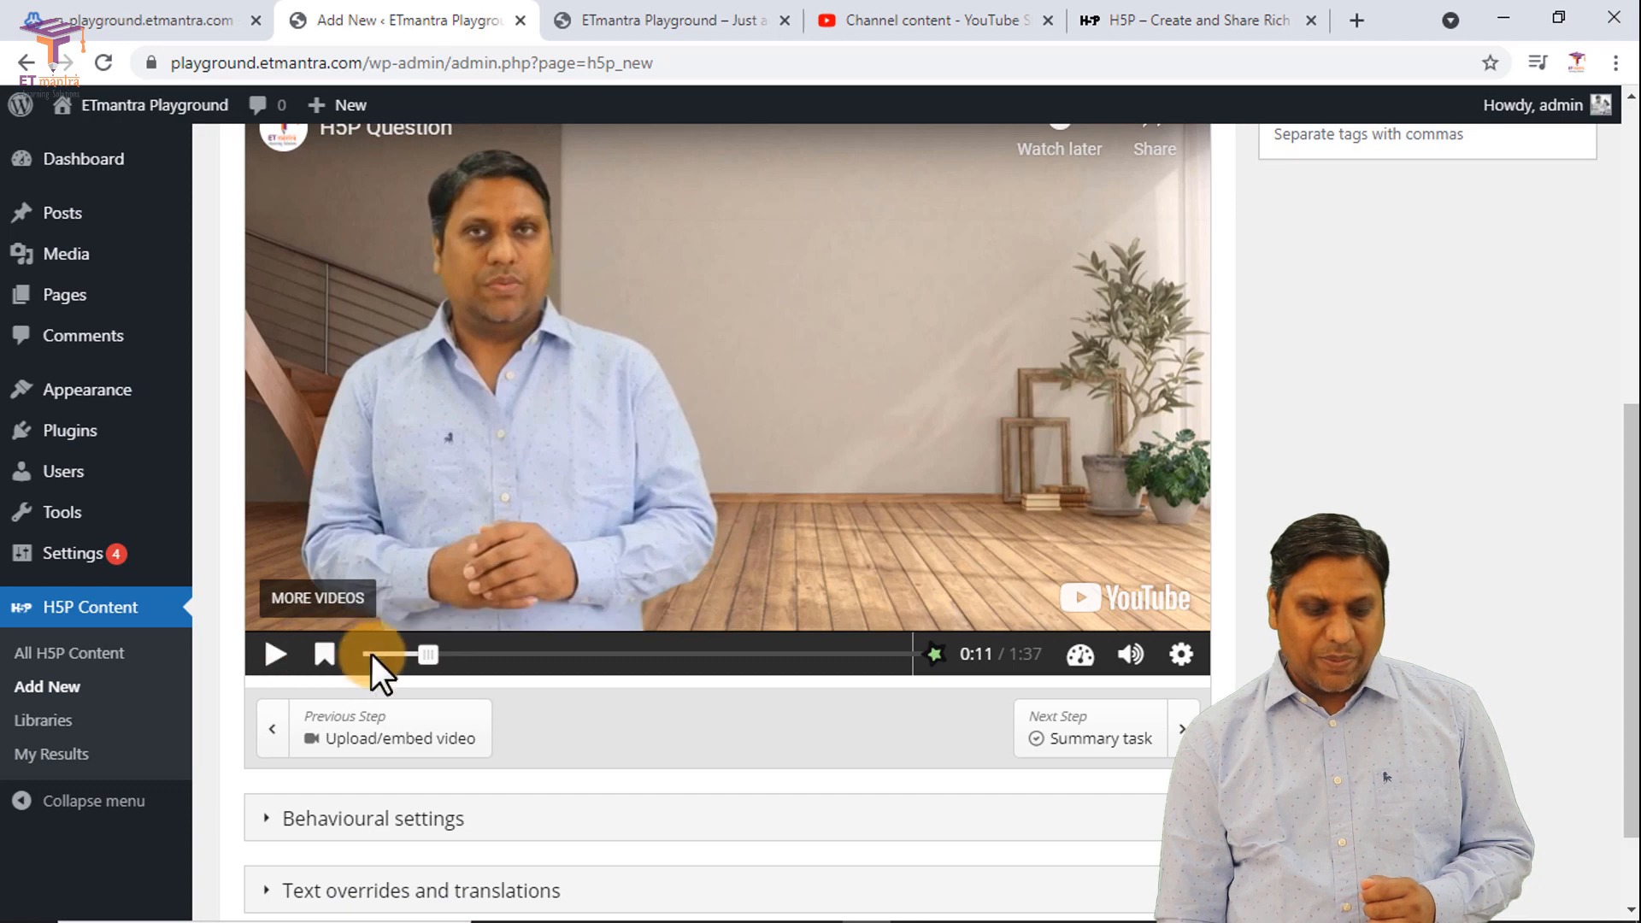
{"action": "left_click", "coordinate": [275, 658]}
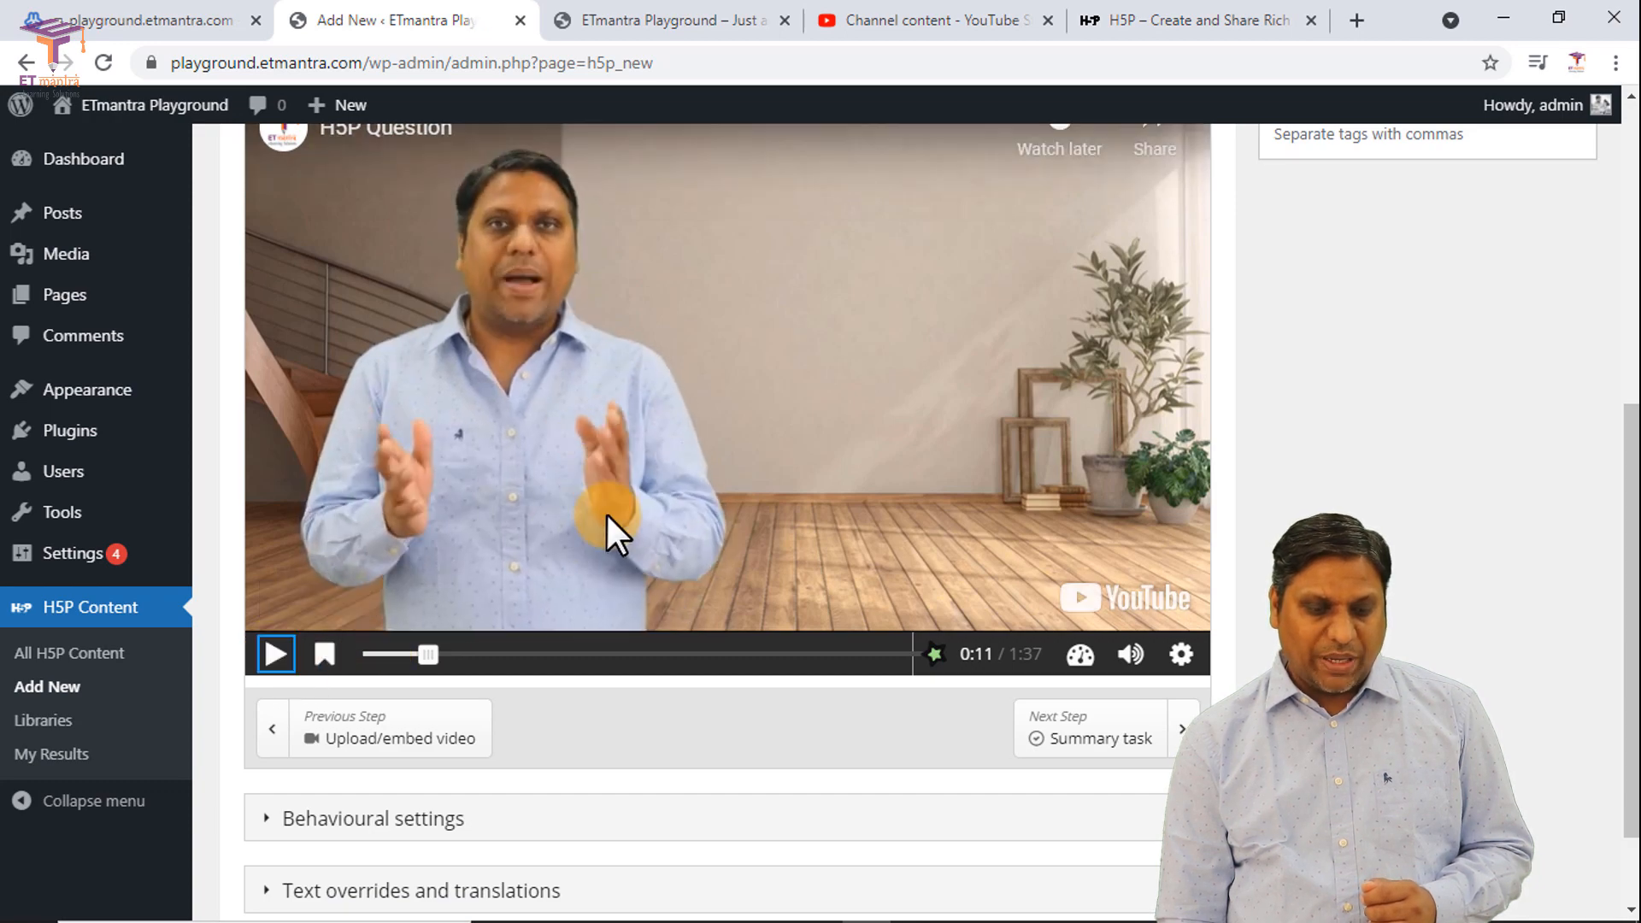
{"action": "scroll", "coordinate": [605, 518], "scroll_direction": "up", "scroll_amount": 2}
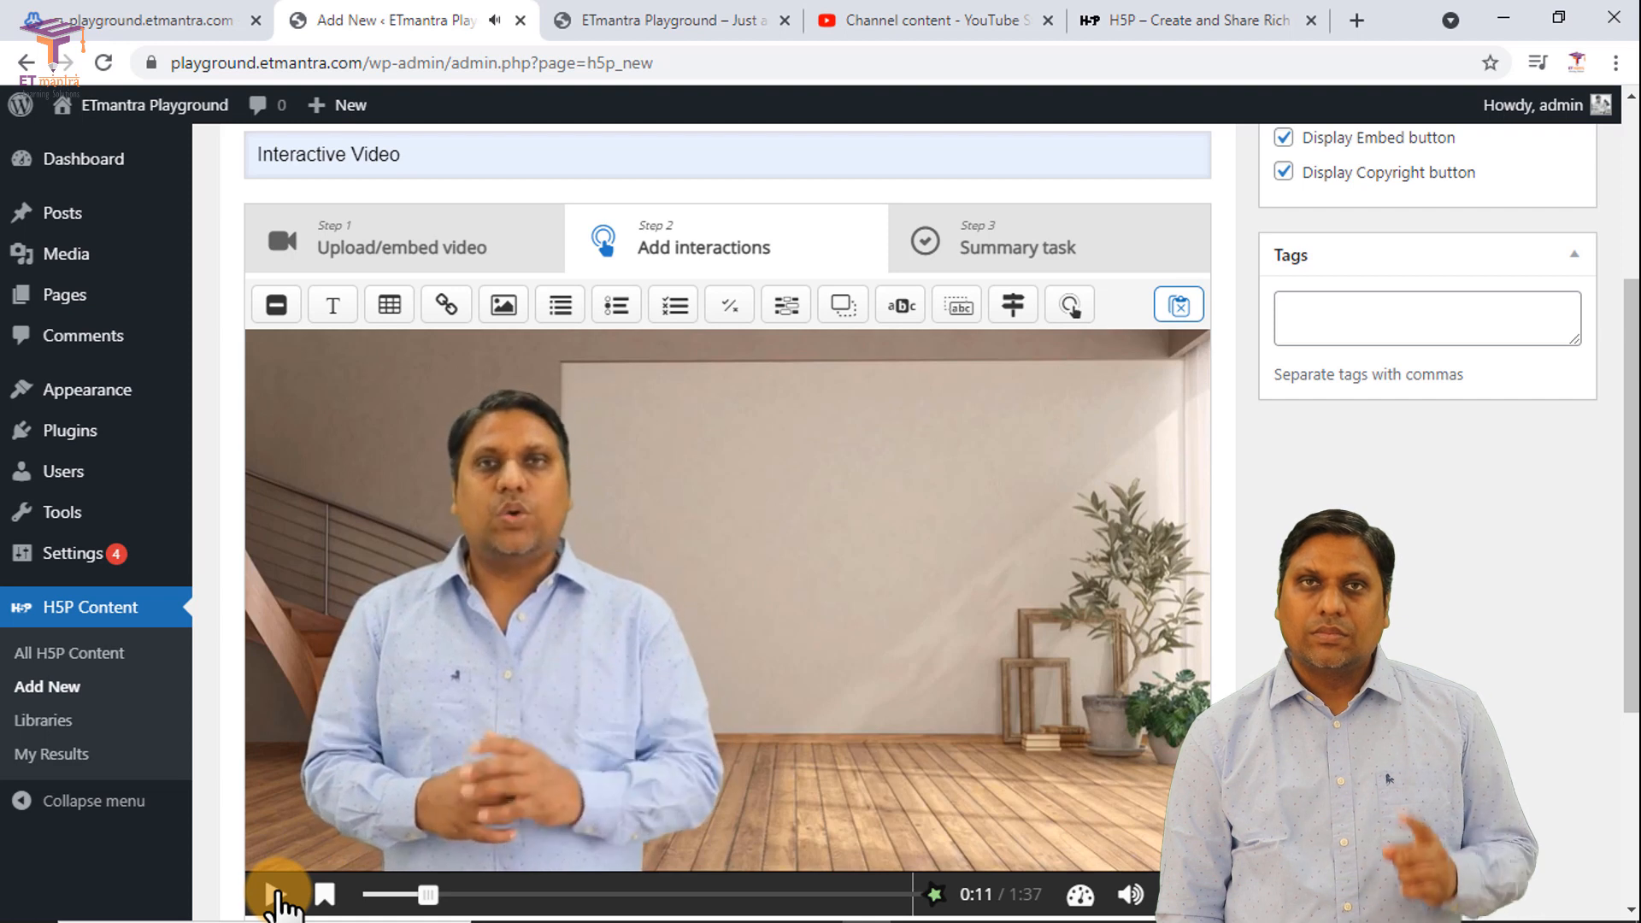
{"action": "left_click", "coordinate": [278, 892]}
{"action": "left_click", "coordinate": [414, 802]}
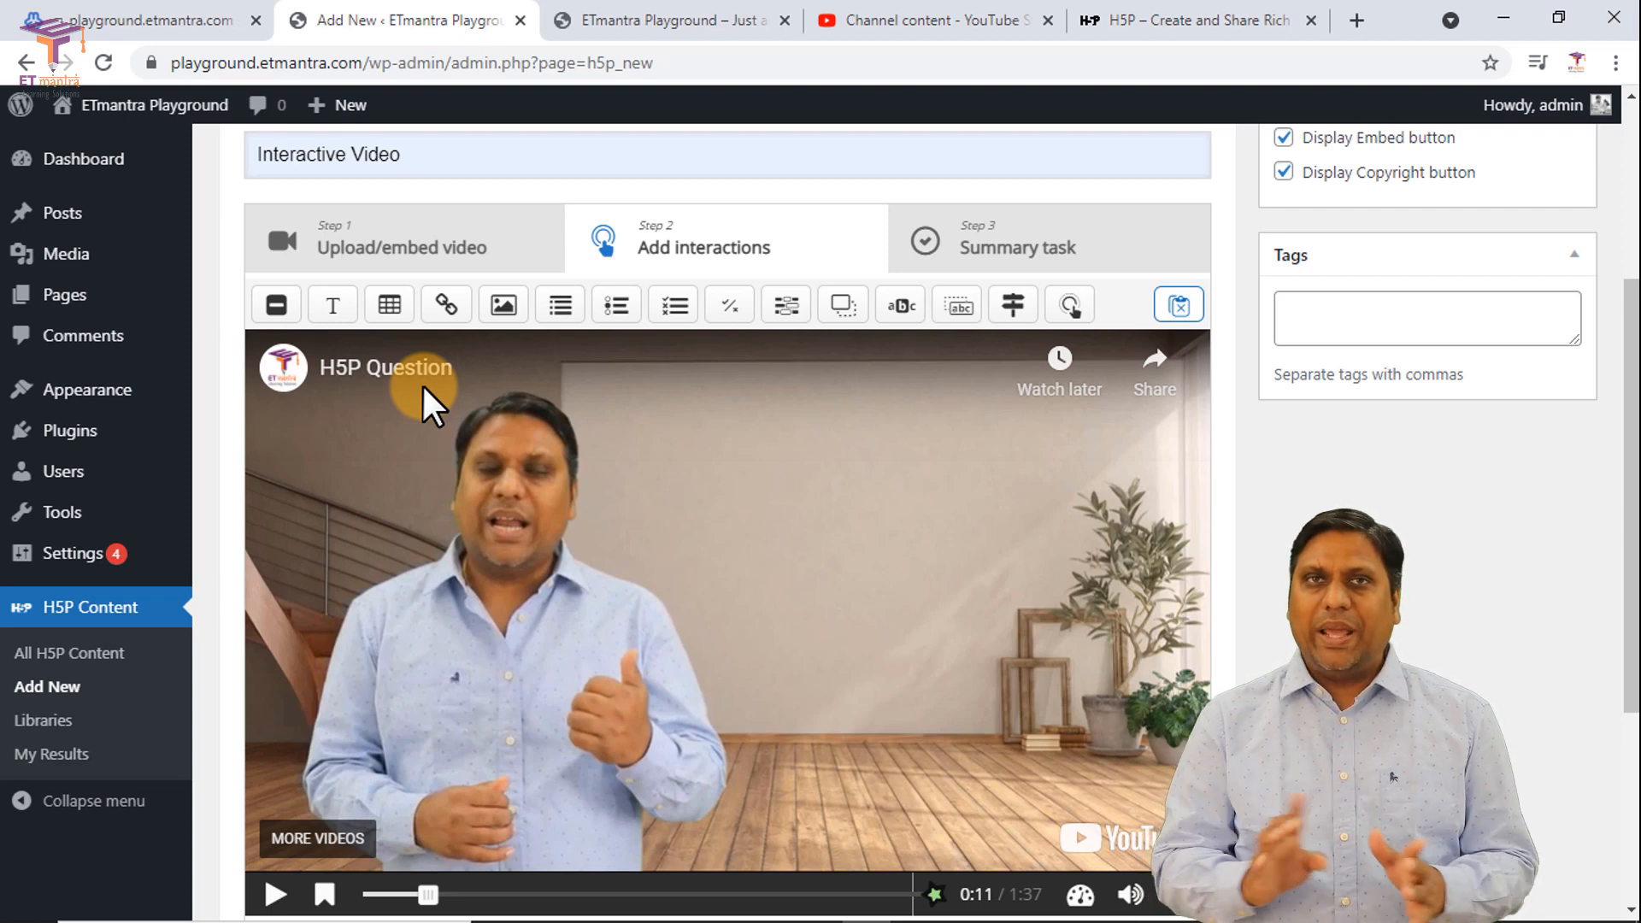
Step: Add a label reading "This is my Question? You can select correct answer from the options given below." to the paused video
{"action": "left_click", "coordinate": [275, 305]}
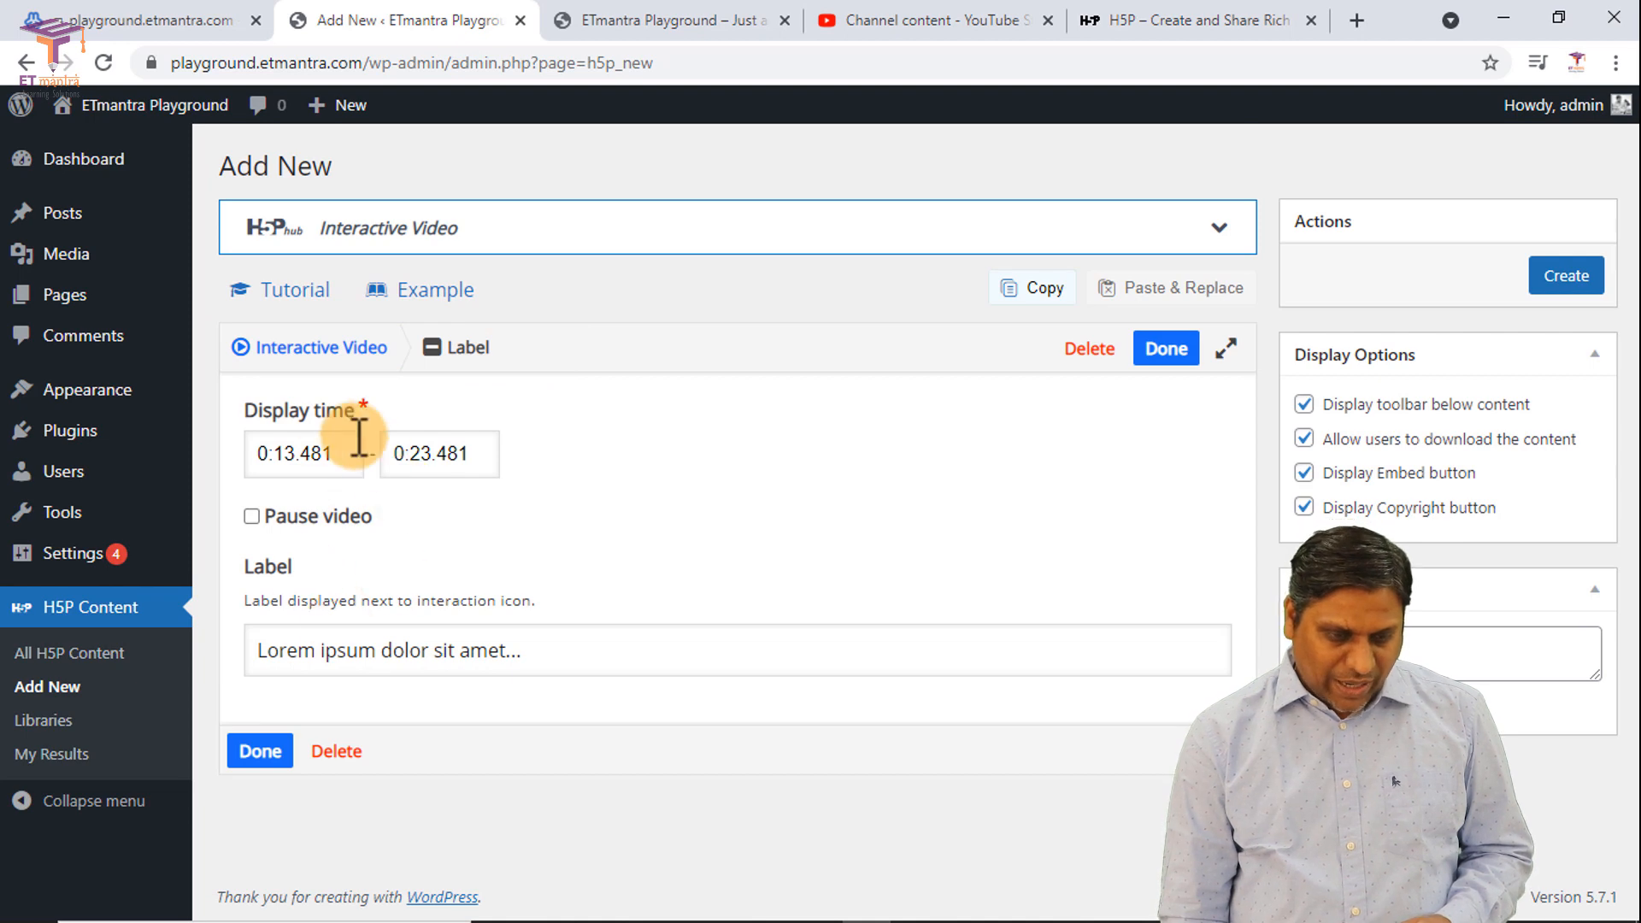
{"action": "left_click", "coordinate": [347, 651]}
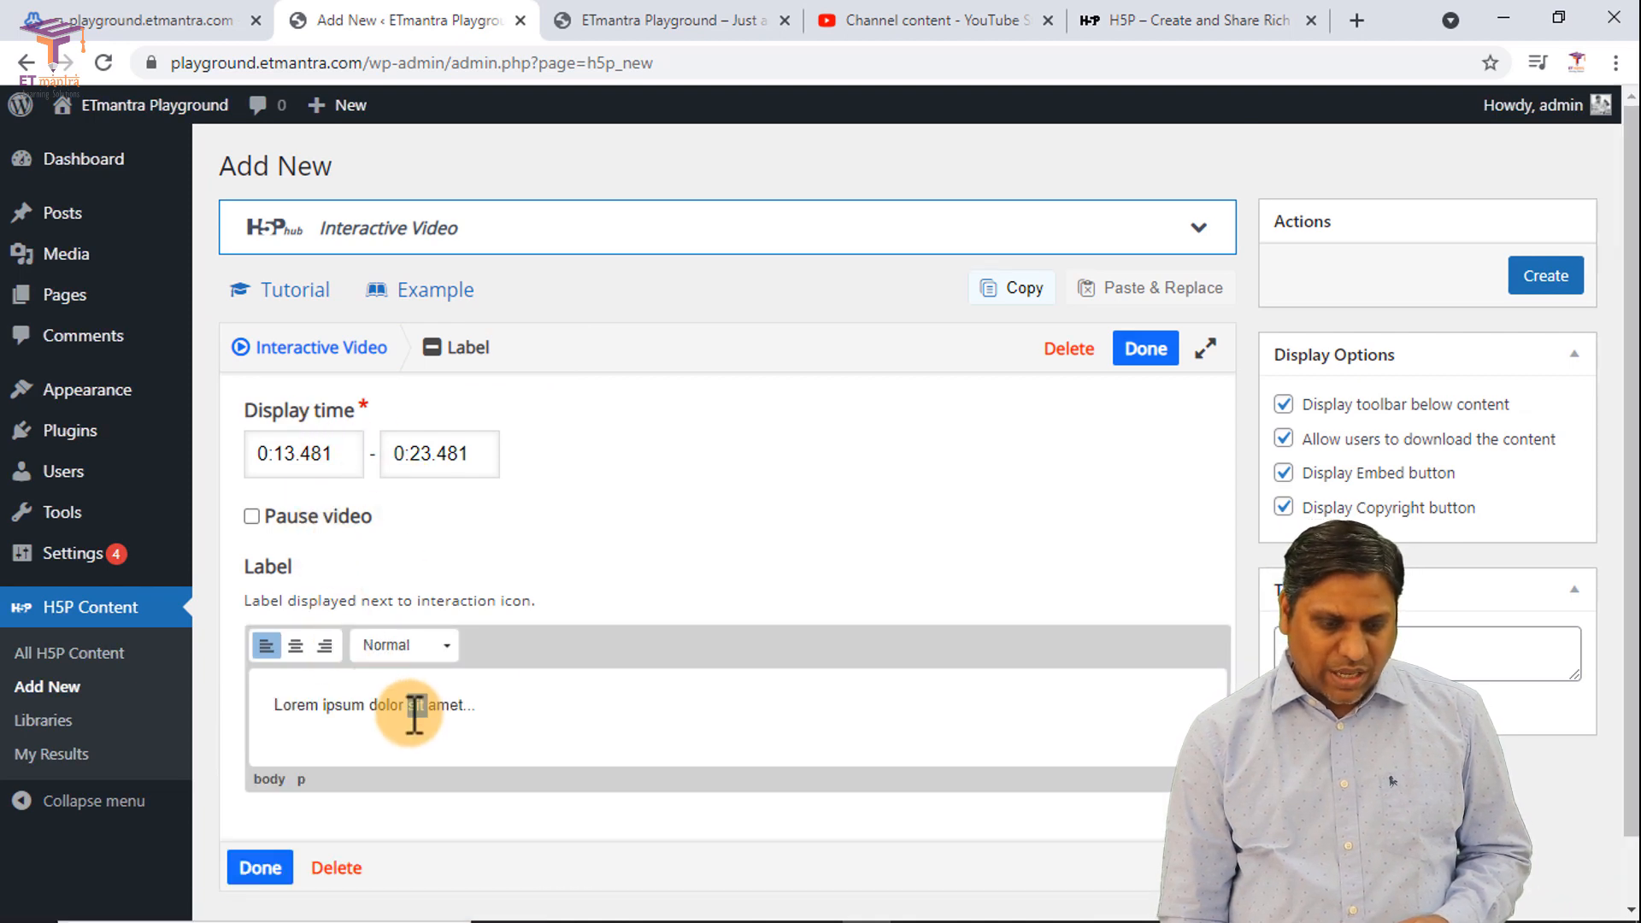
{"action": "triple_click", "coordinate": [415, 706]}
{"action": "type", "text": "T"}
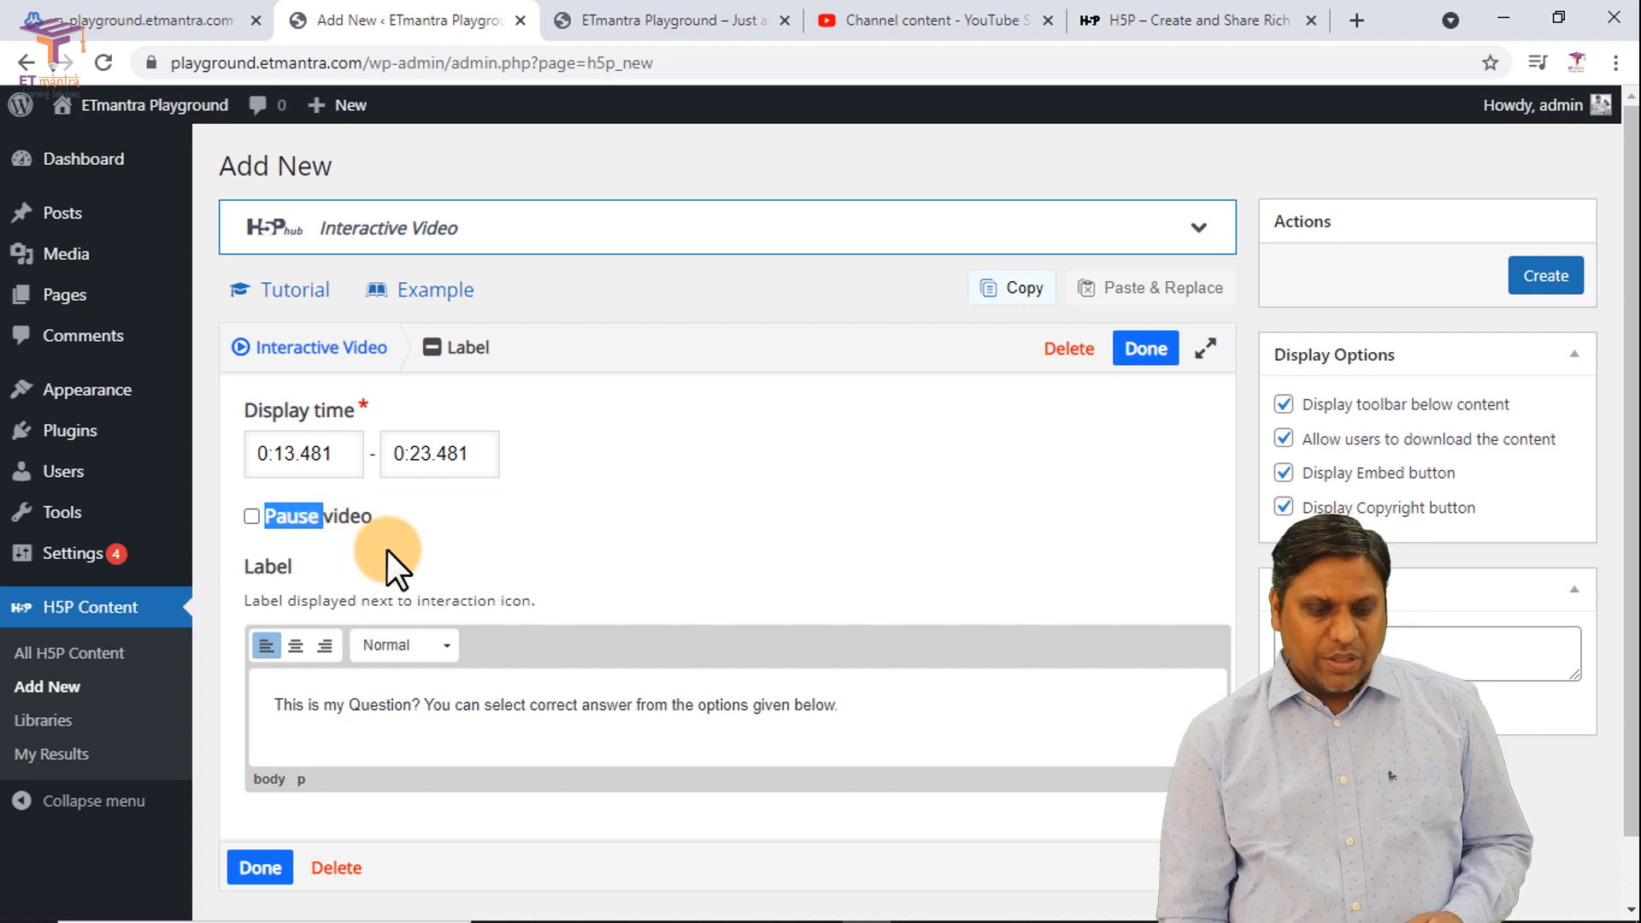
{"action": "left_click", "coordinate": [268, 867]}
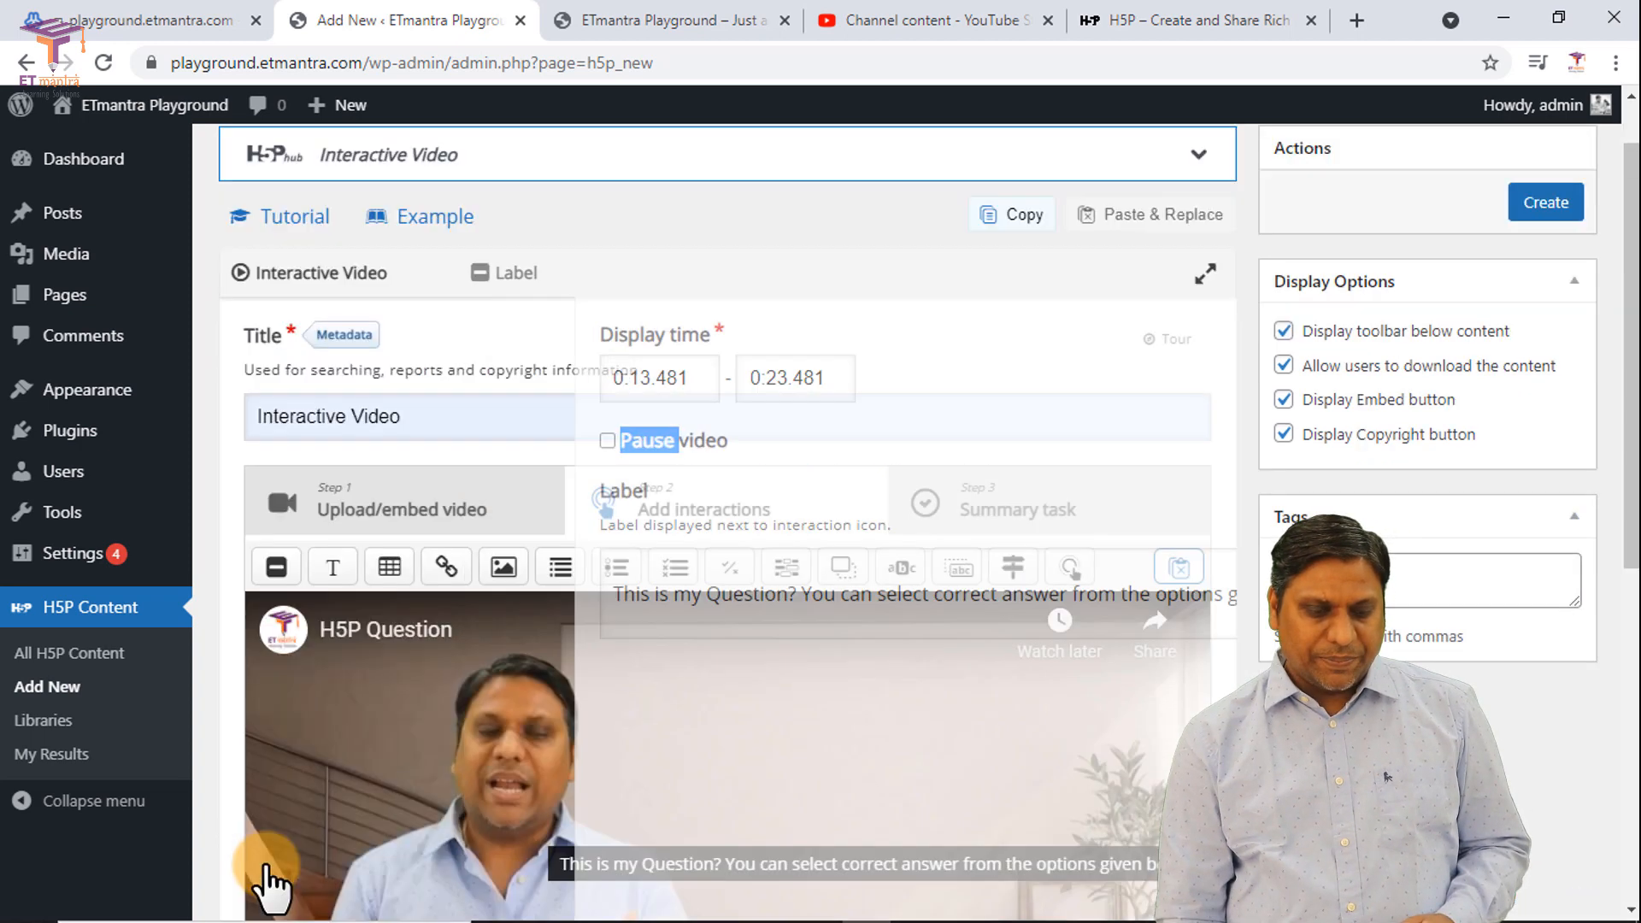
Step: Move the question label to the upper part of the video frame, beside the presenter's head
{"action": "scroll", "coordinate": [817, 605], "scroll_direction": "down", "scroll_amount": 3}
{"action": "left_click", "coordinate": [916, 616]}
{"action": "left_click_drag", "start_coordinate": [916, 615], "coordinate": [905, 450]}
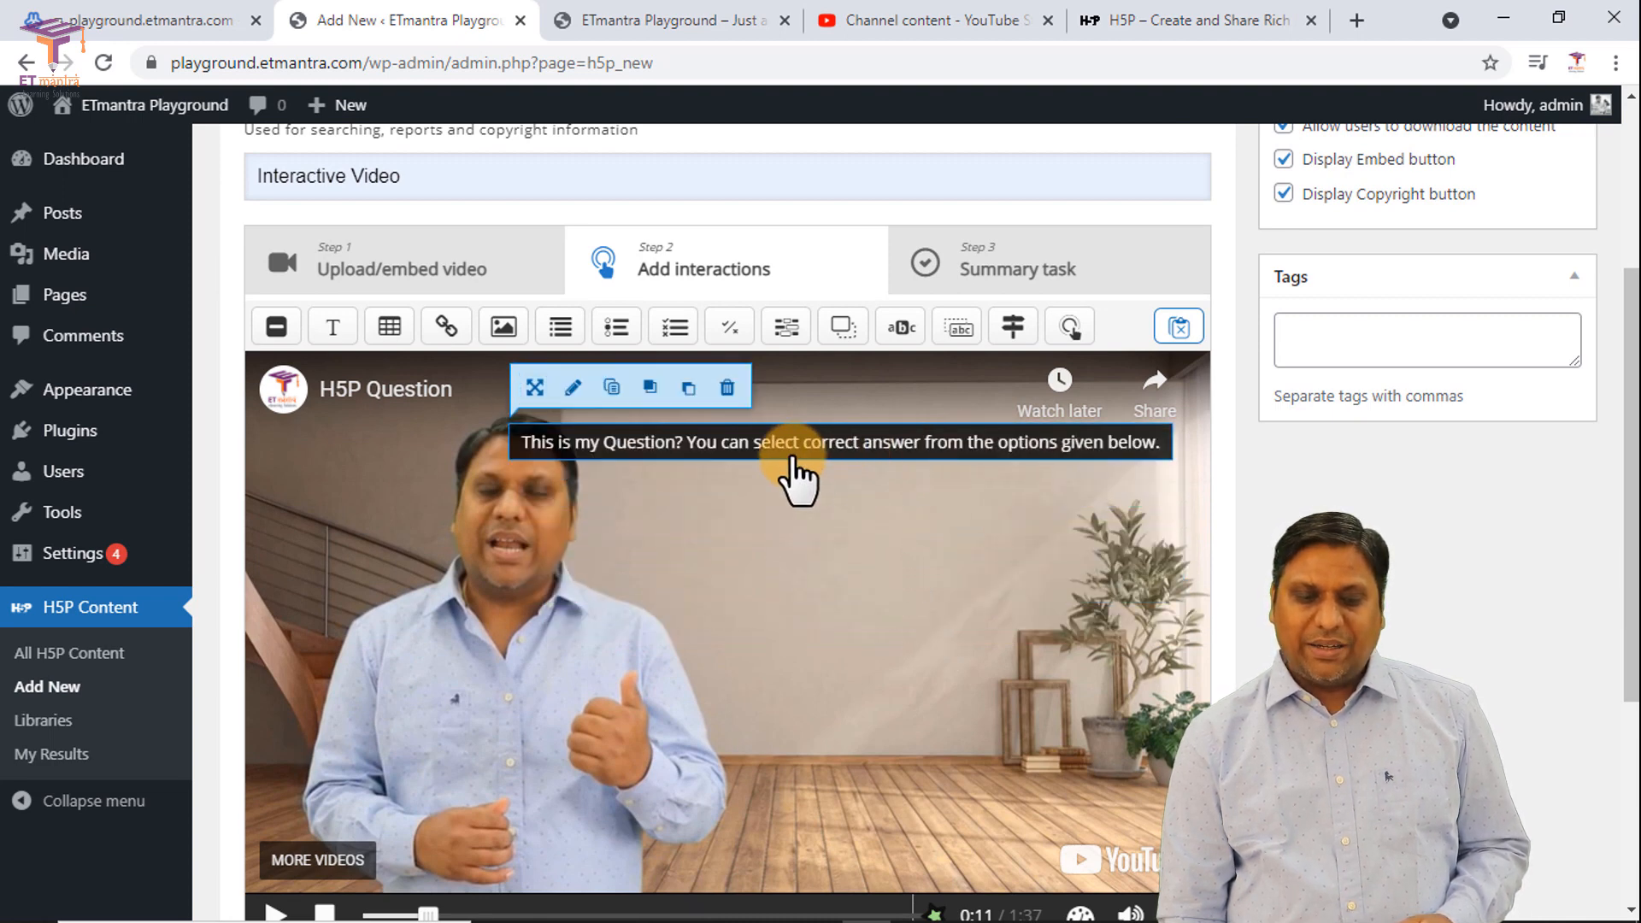
Step: Break the question label onto a second line after "This is my Question?" and reposition it beside the presenter's head
{"action": "left_click", "coordinate": [578, 381]}
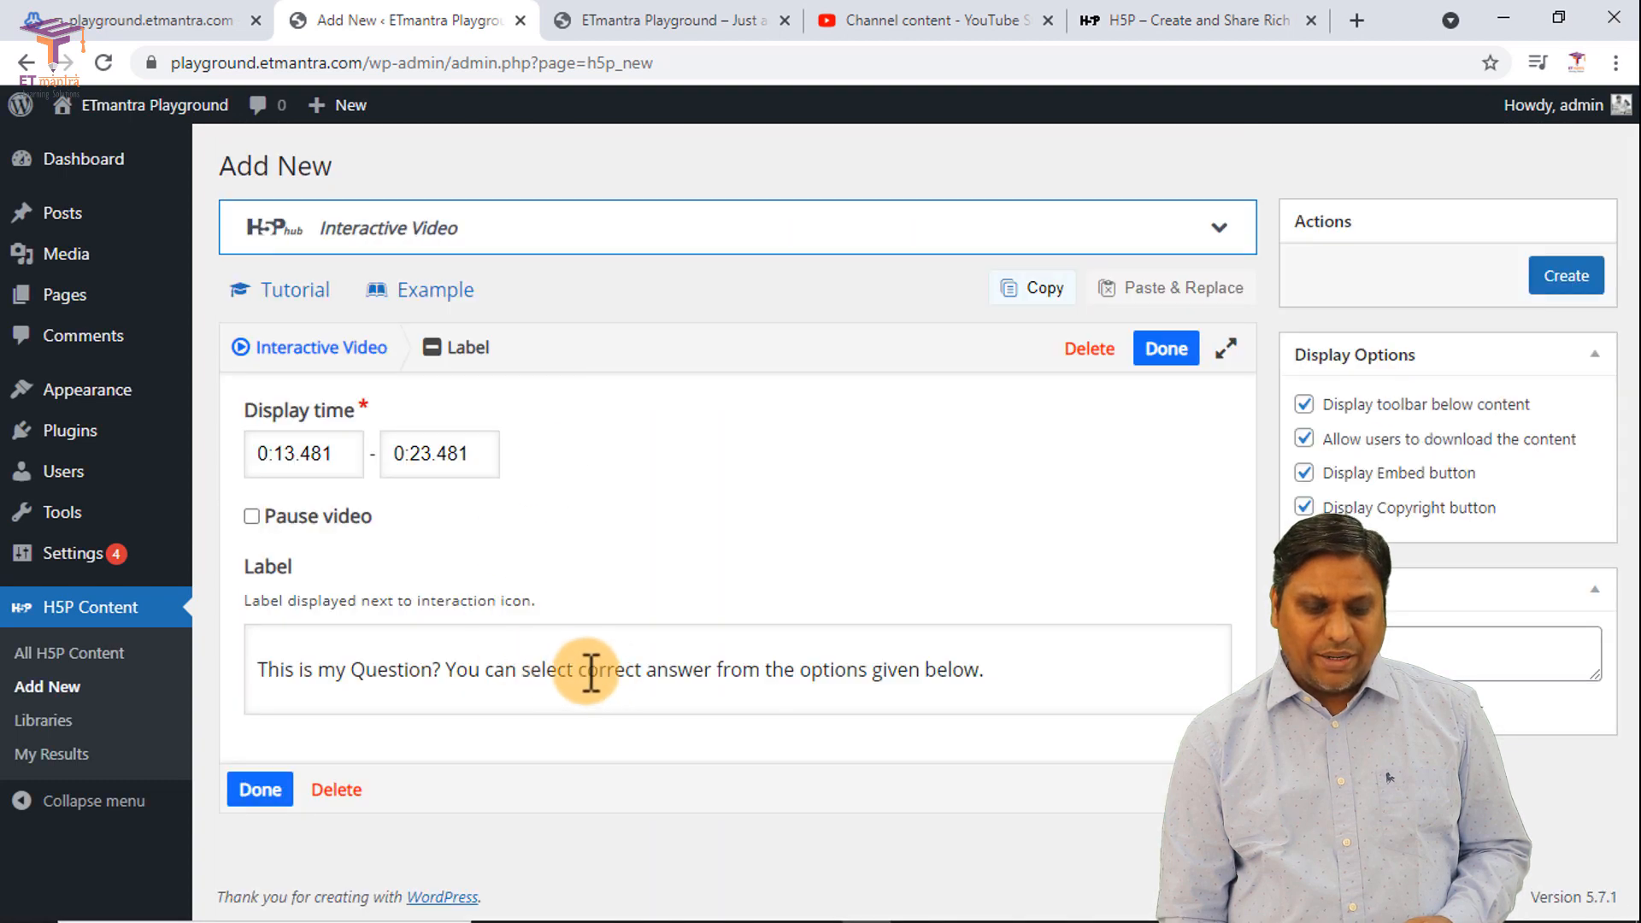
{"action": "left_click", "coordinate": [453, 670]}
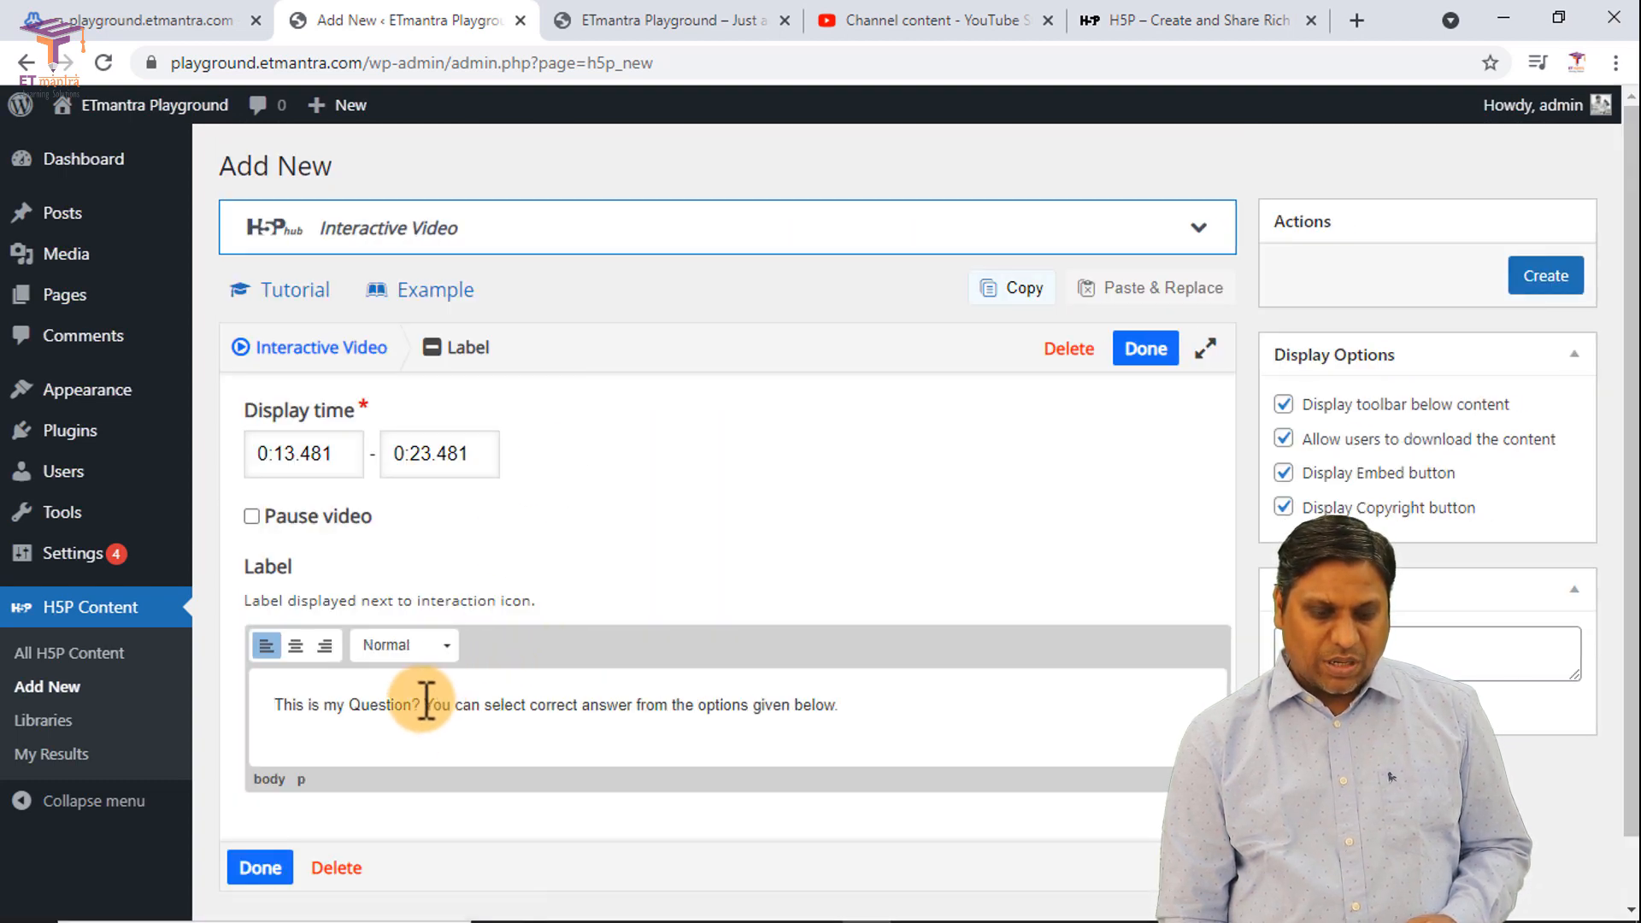
{"action": "left_click", "coordinate": [426, 705]}
{"action": "key", "text": "Return"}
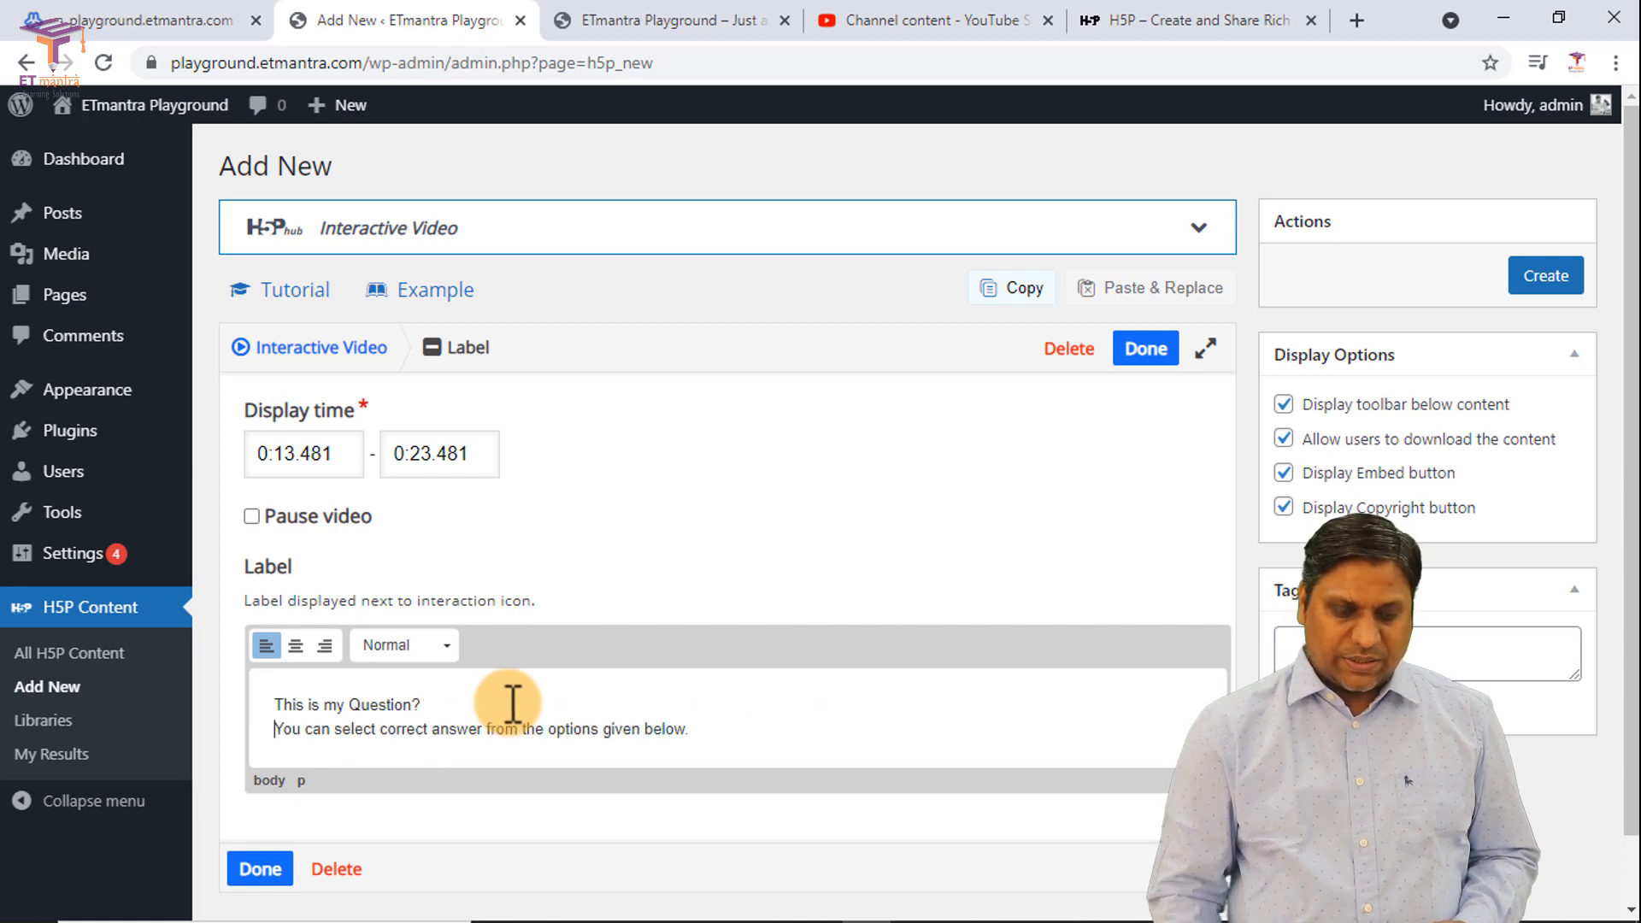
{"action": "left_click", "coordinate": [257, 867]}
{"action": "left_click_drag", "start_coordinate": [821, 696], "coordinate": [913, 727]}
{"action": "scroll", "coordinate": [1296, 513], "scroll_direction": "down", "scroll_amount": 5}
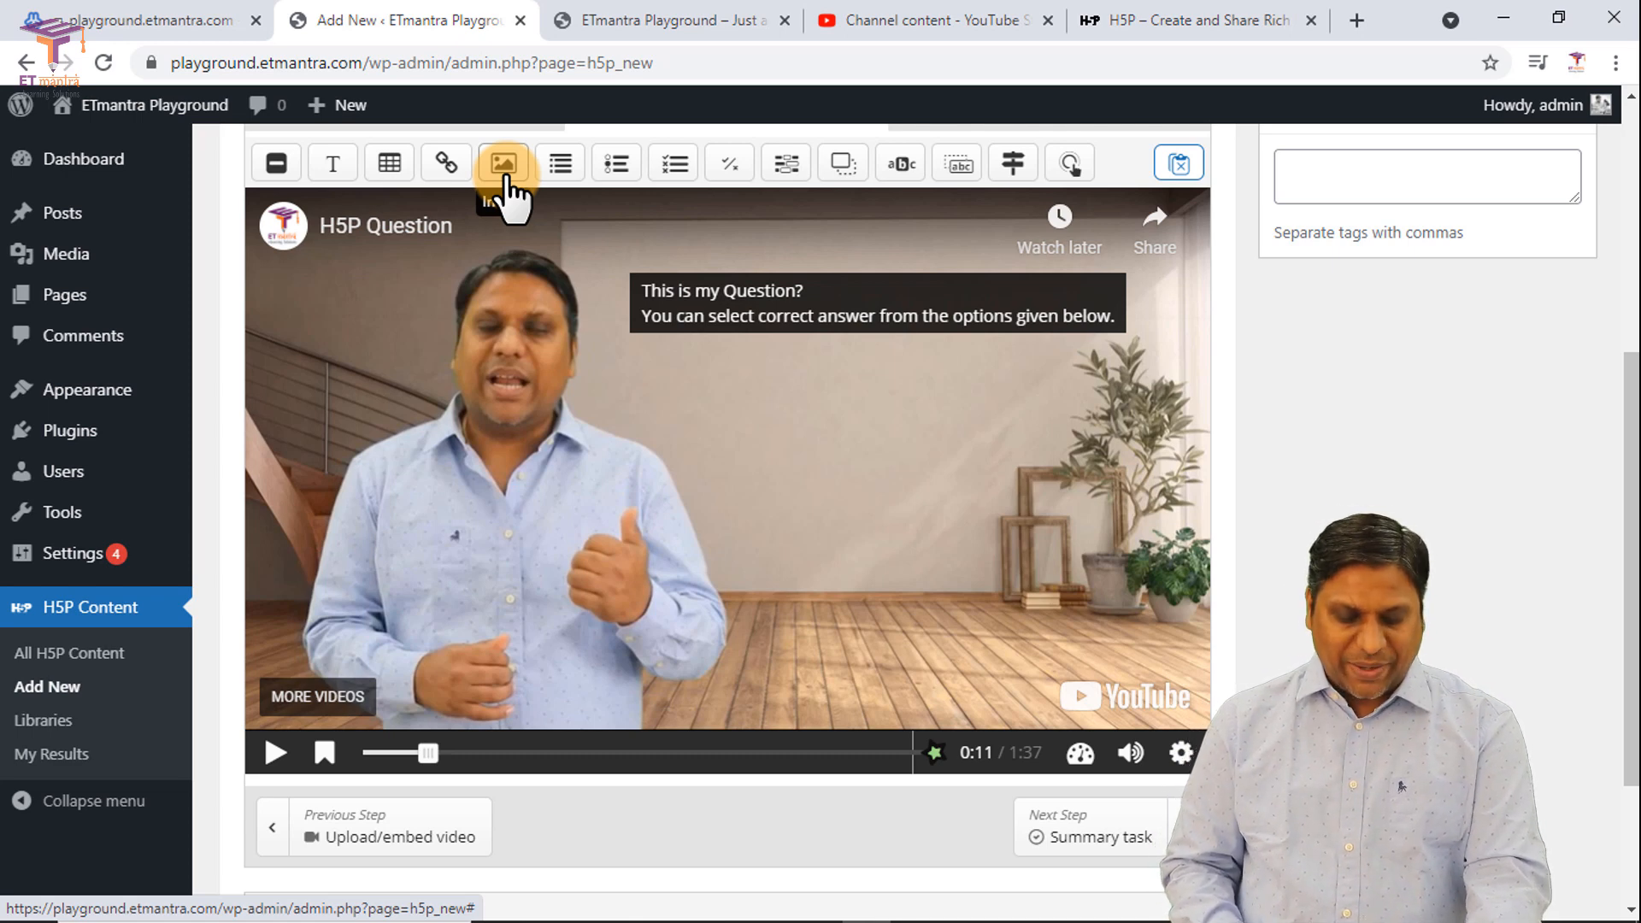
Step: Launch Microsoft Paint with the mspaint command to get a blank canvas
{"action": "key", "text": "super+r"}
{"action": "type", "text": "mspaint"}
{"action": "key", "text": "Return"}
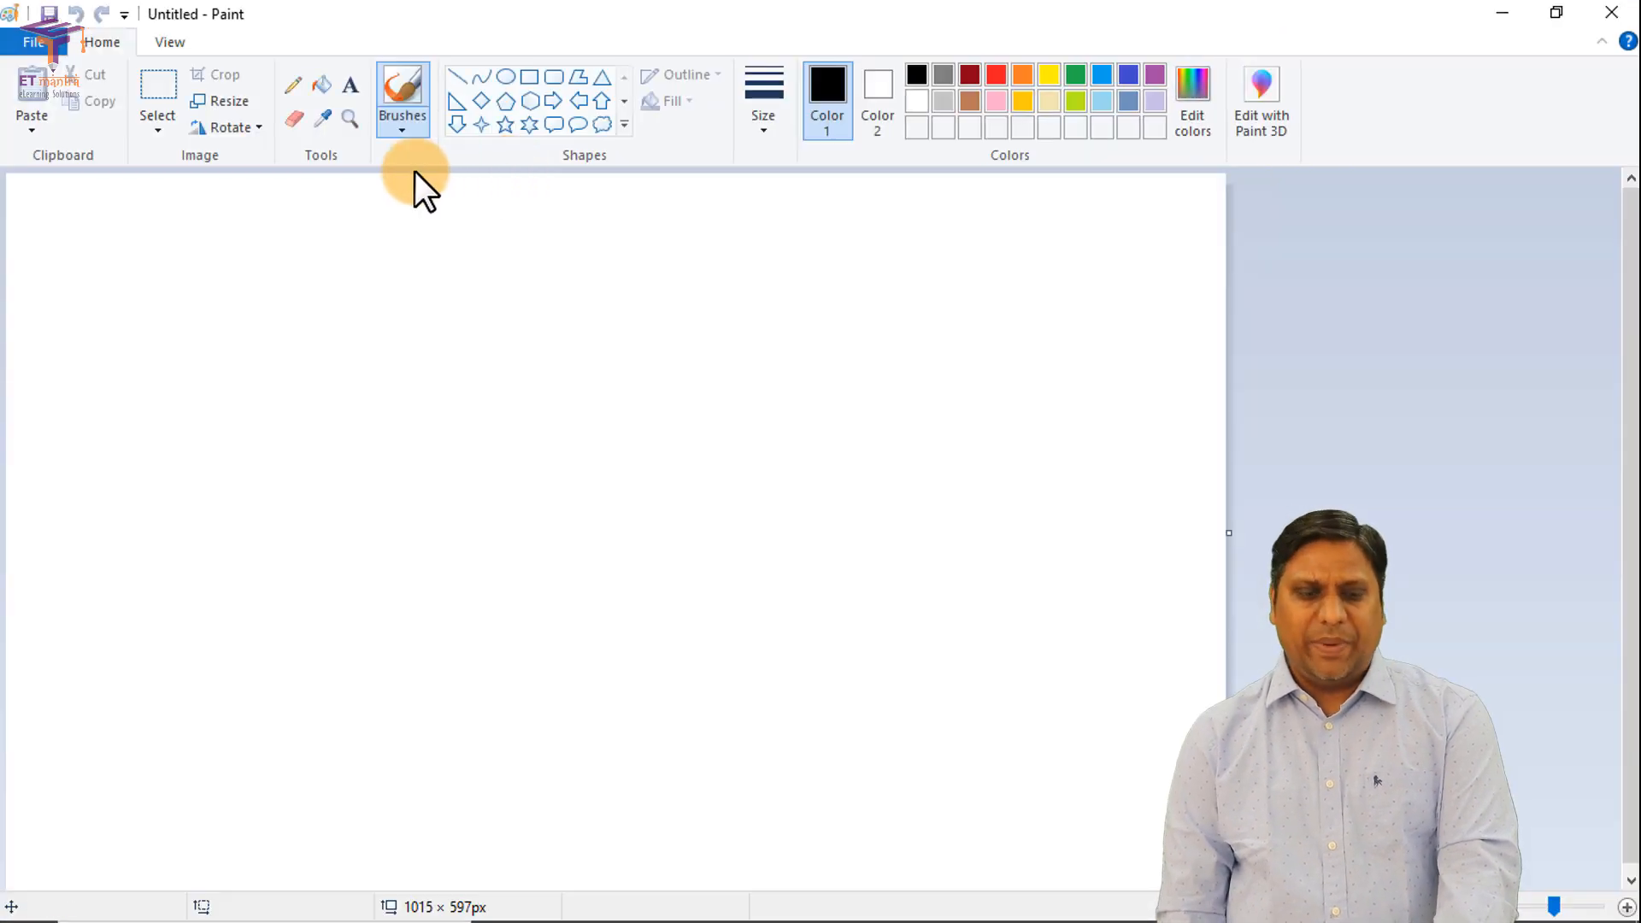
Step: Write Option 1, Option 2, Option 3 and Option 4 as spaced-out lines of text on the canvas
{"action": "left_click", "coordinate": [351, 85]}
{"action": "left_click", "coordinate": [215, 249]}
{"action": "type", "text": "Option 1"}
{"action": "key", "text": "Return"}
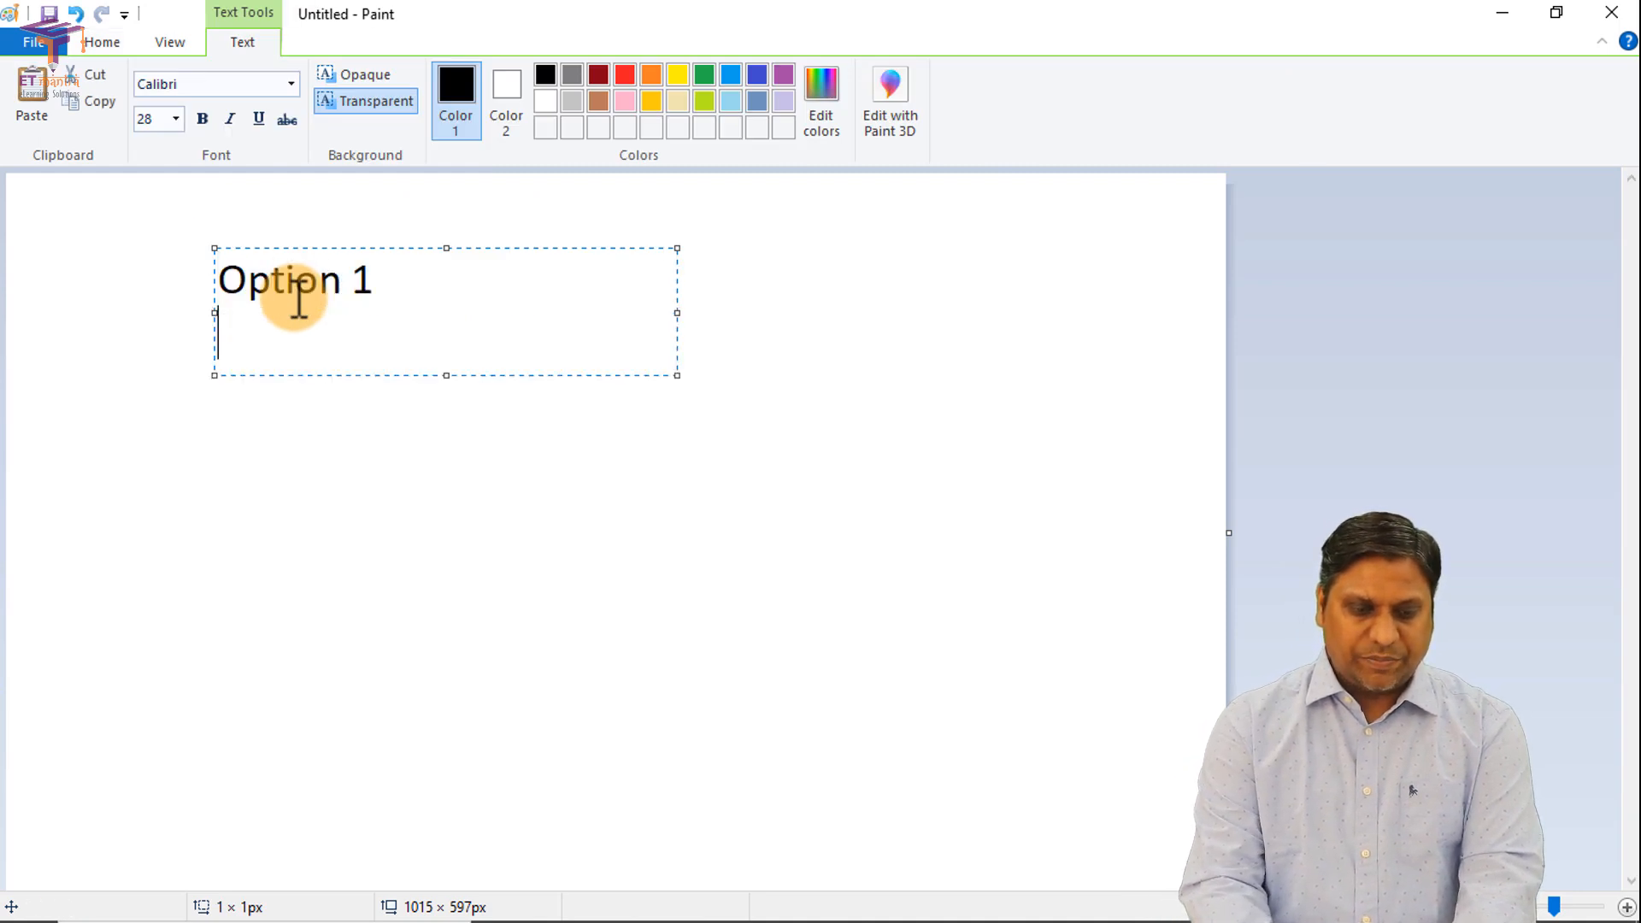
{"action": "type", "text": "Option 2"}
{"action": "key", "text": "Return"}
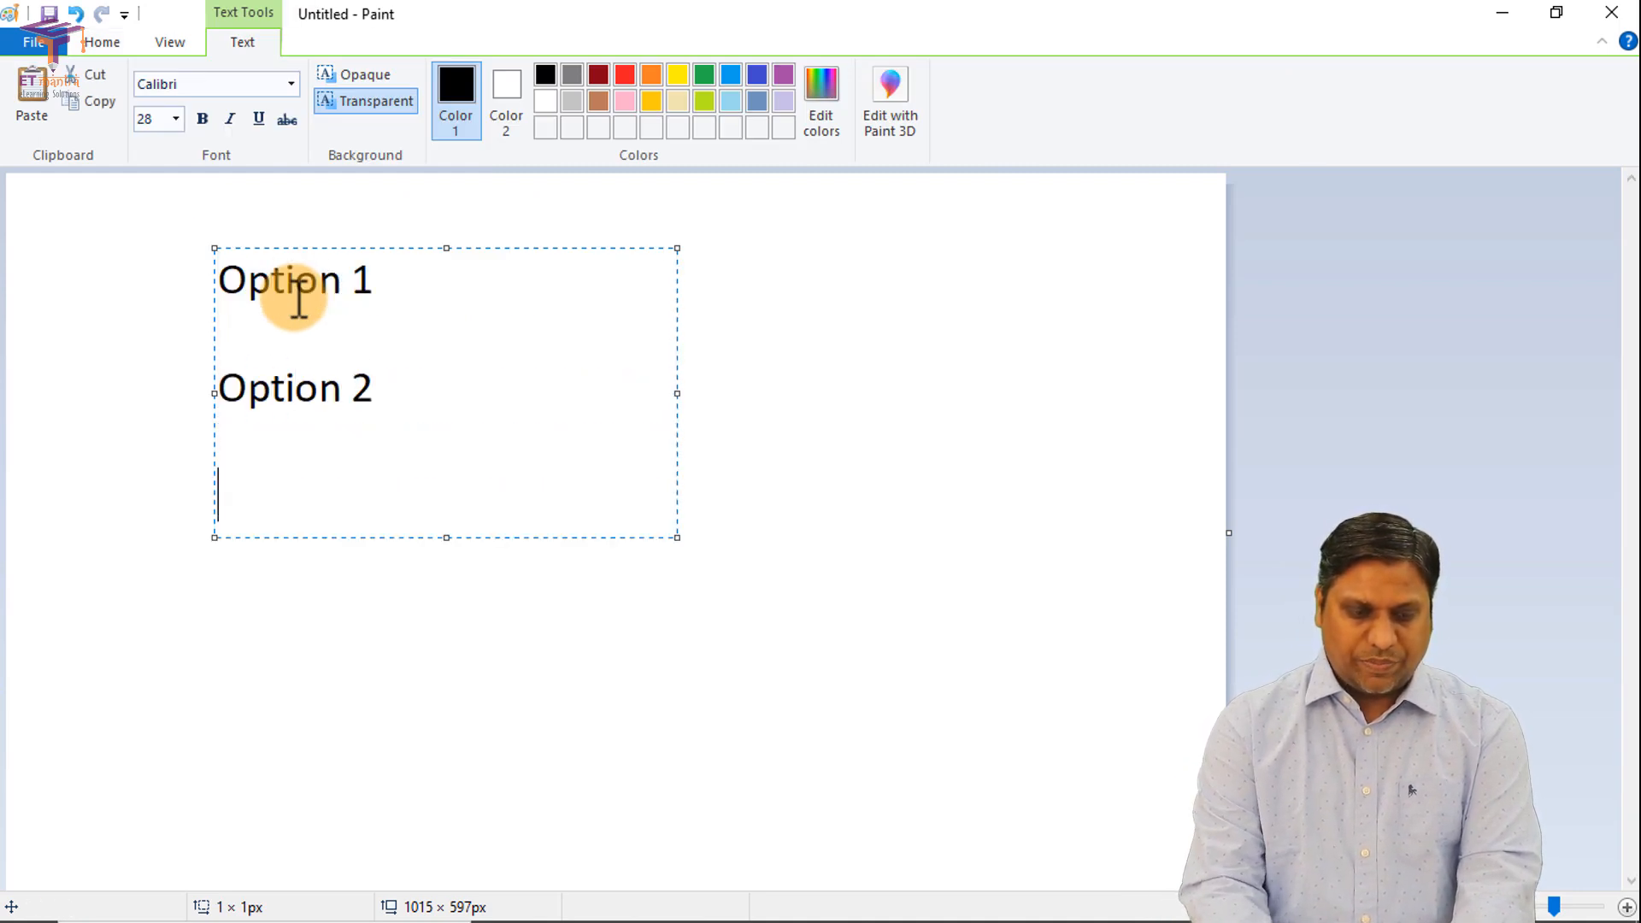
{"action": "type", "text": "Option 3"}
{"action": "key", "text": "Return"}
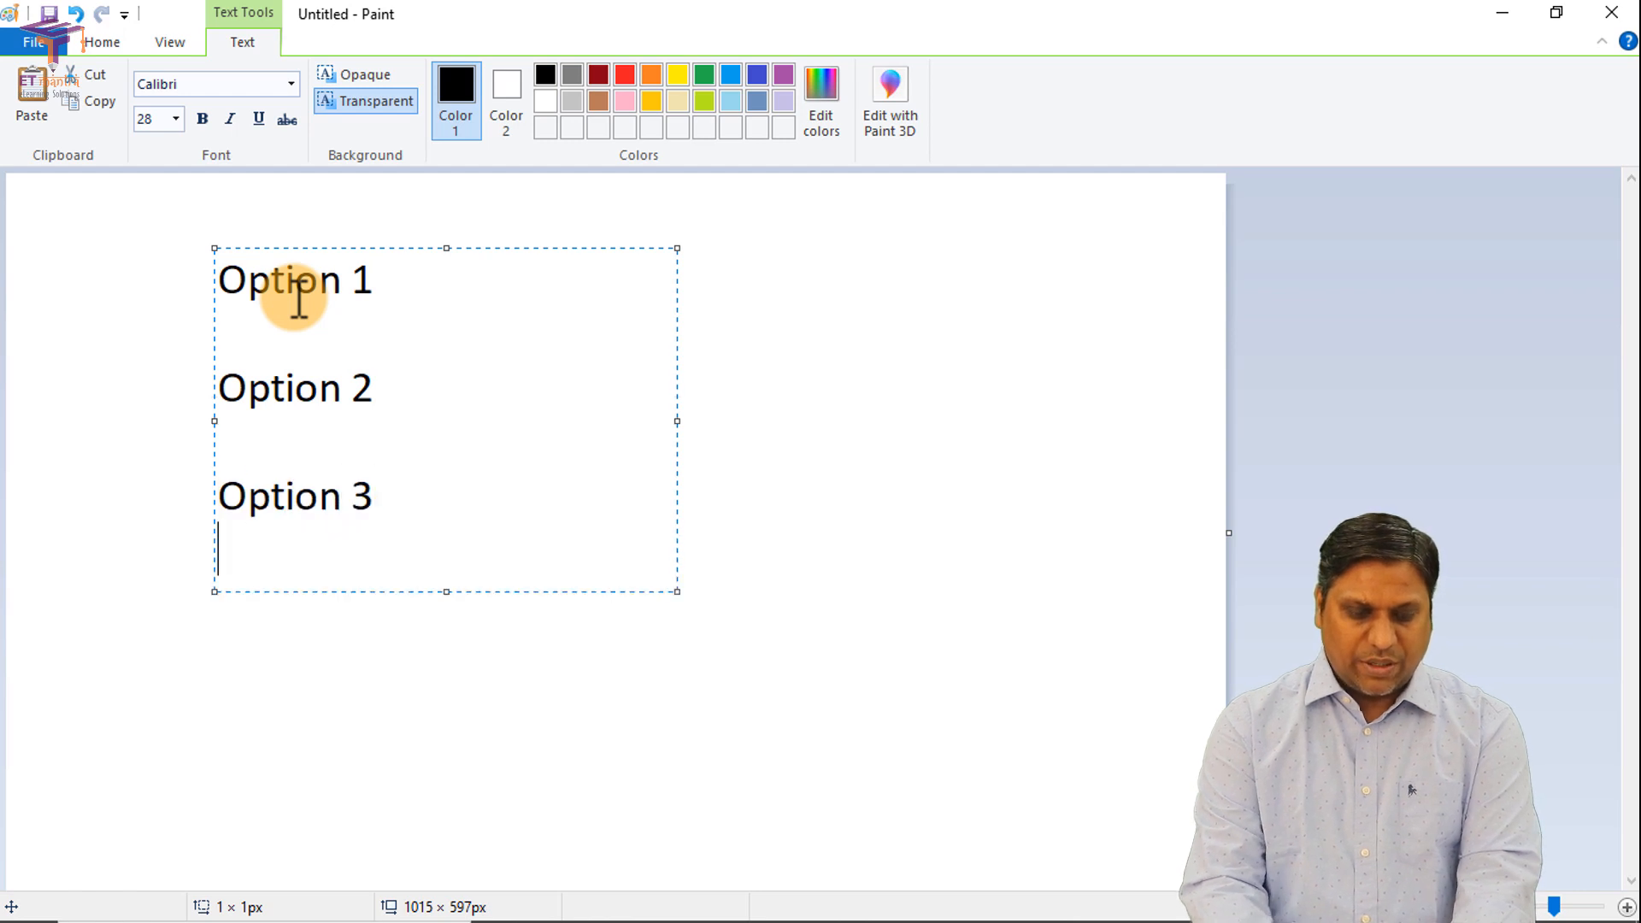
{"action": "type", "text": "Option 4"}
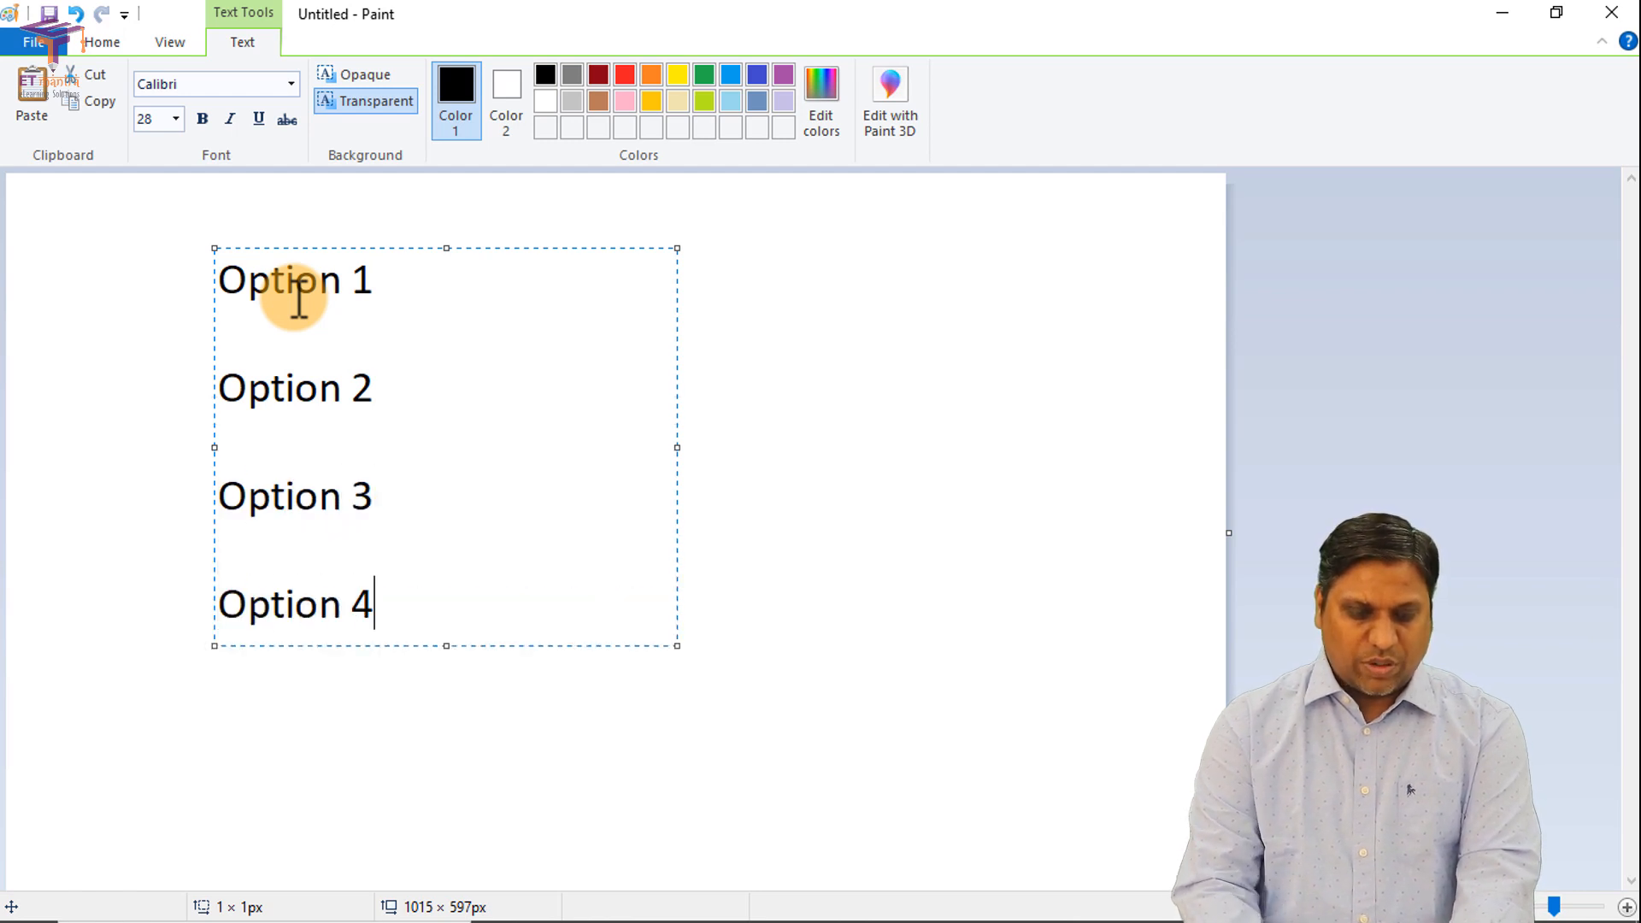
{"action": "left_click", "coordinate": [818, 402]}
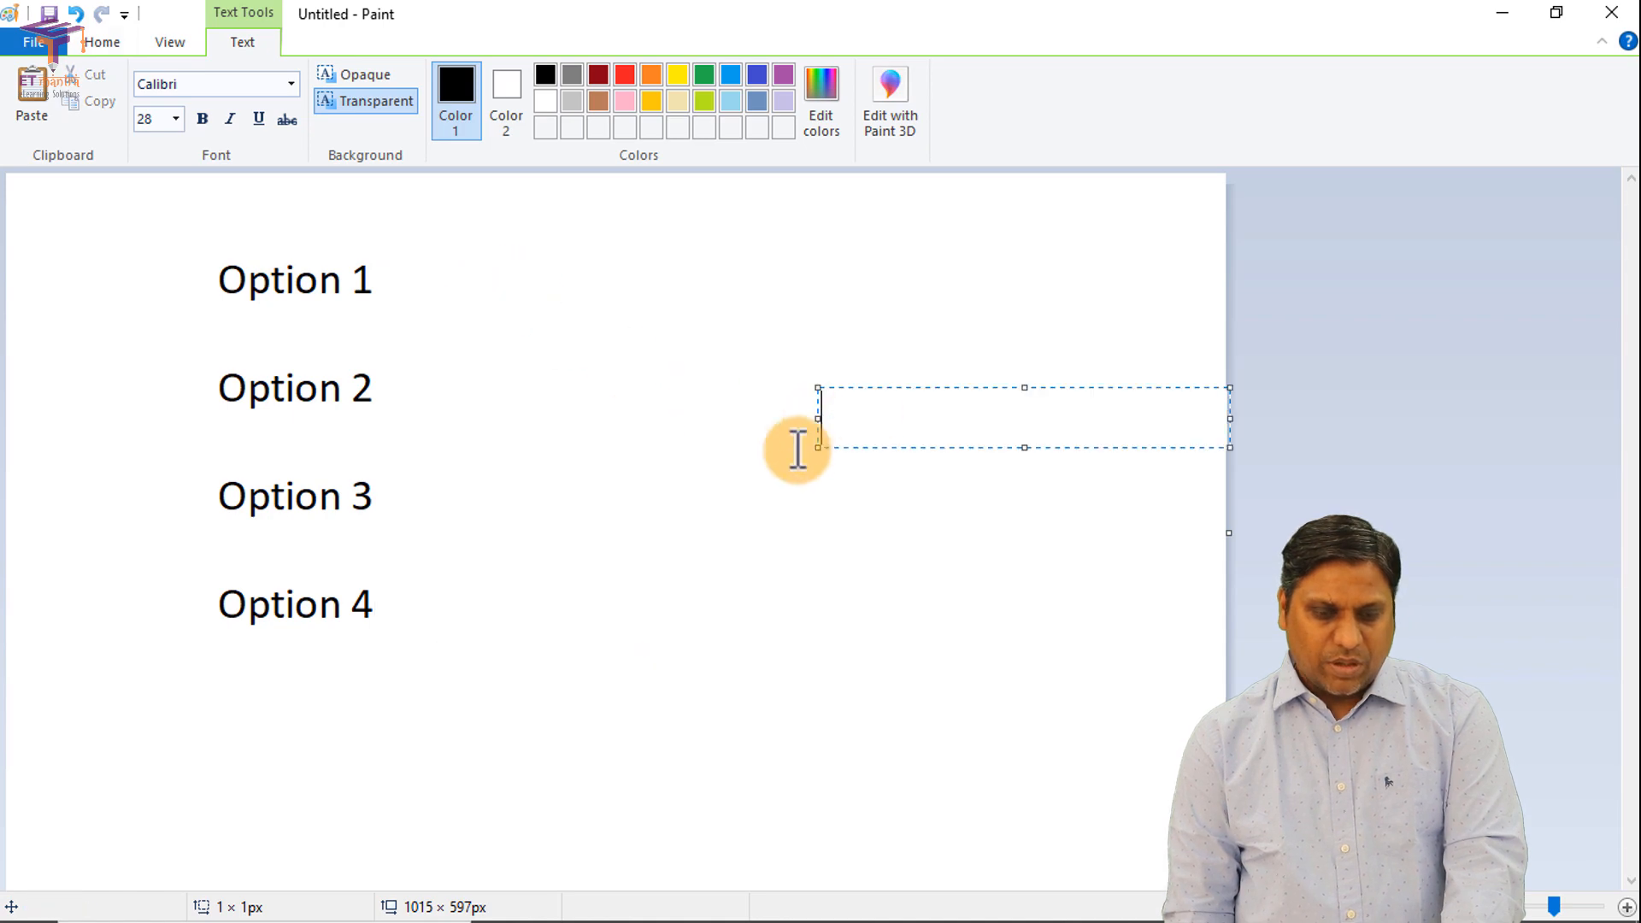
Step: Save the picture as a PNG named Options in the H5P folder on drive E
{"action": "left_click", "coordinate": [34, 42]}
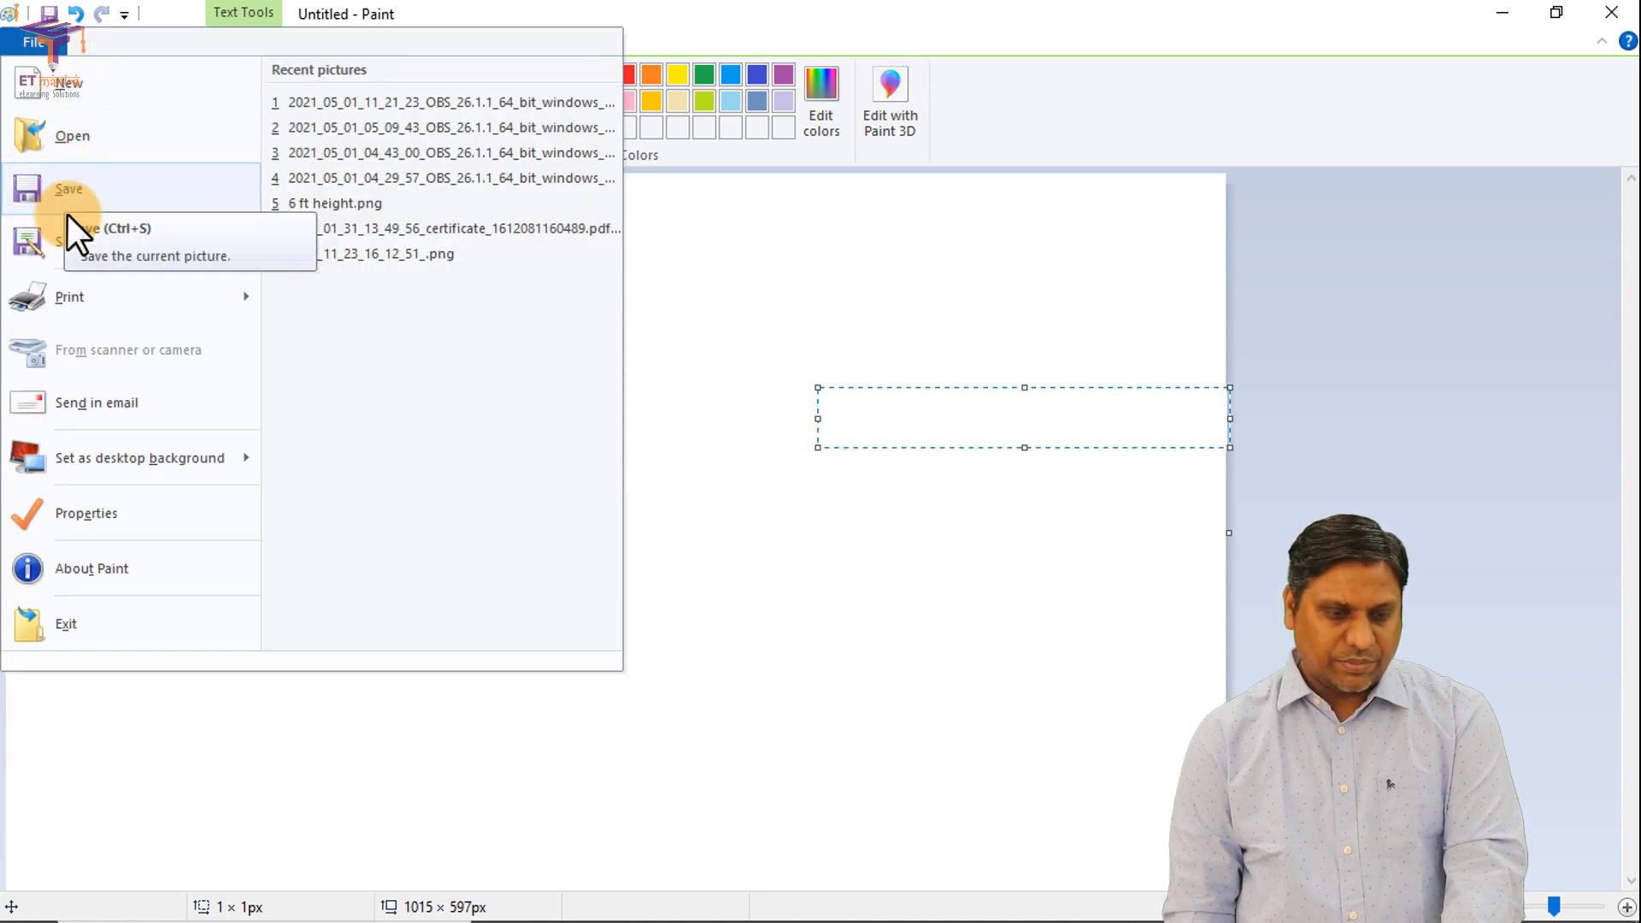
{"action": "mouse_move", "coordinate": [79, 245]}
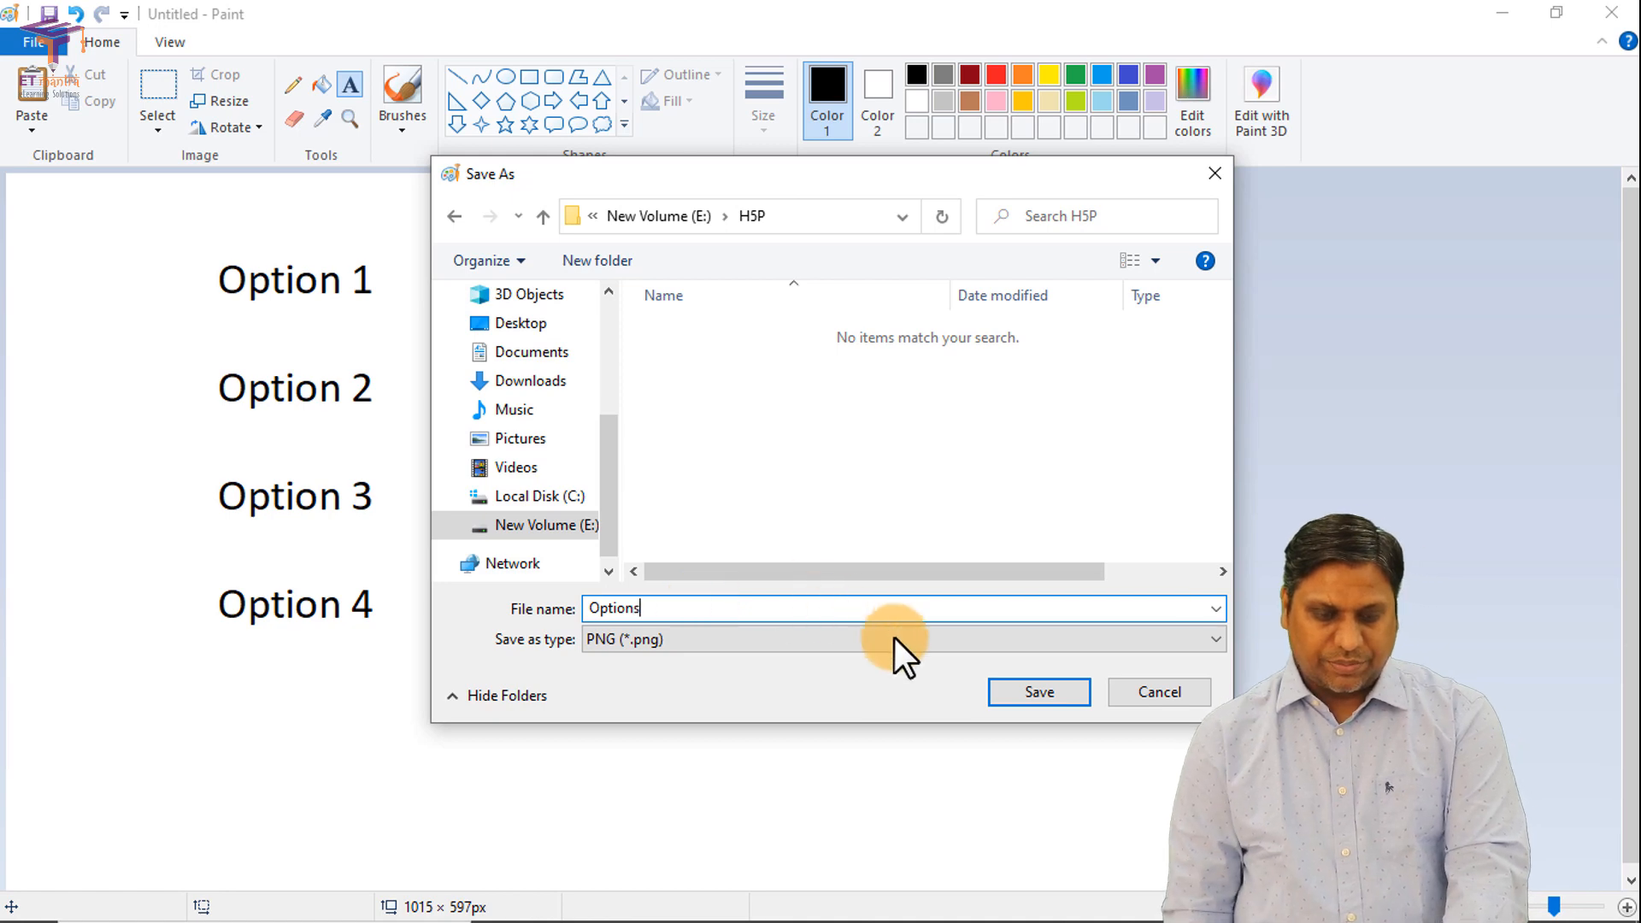
{"action": "left_click", "coordinate": [1035, 697]}
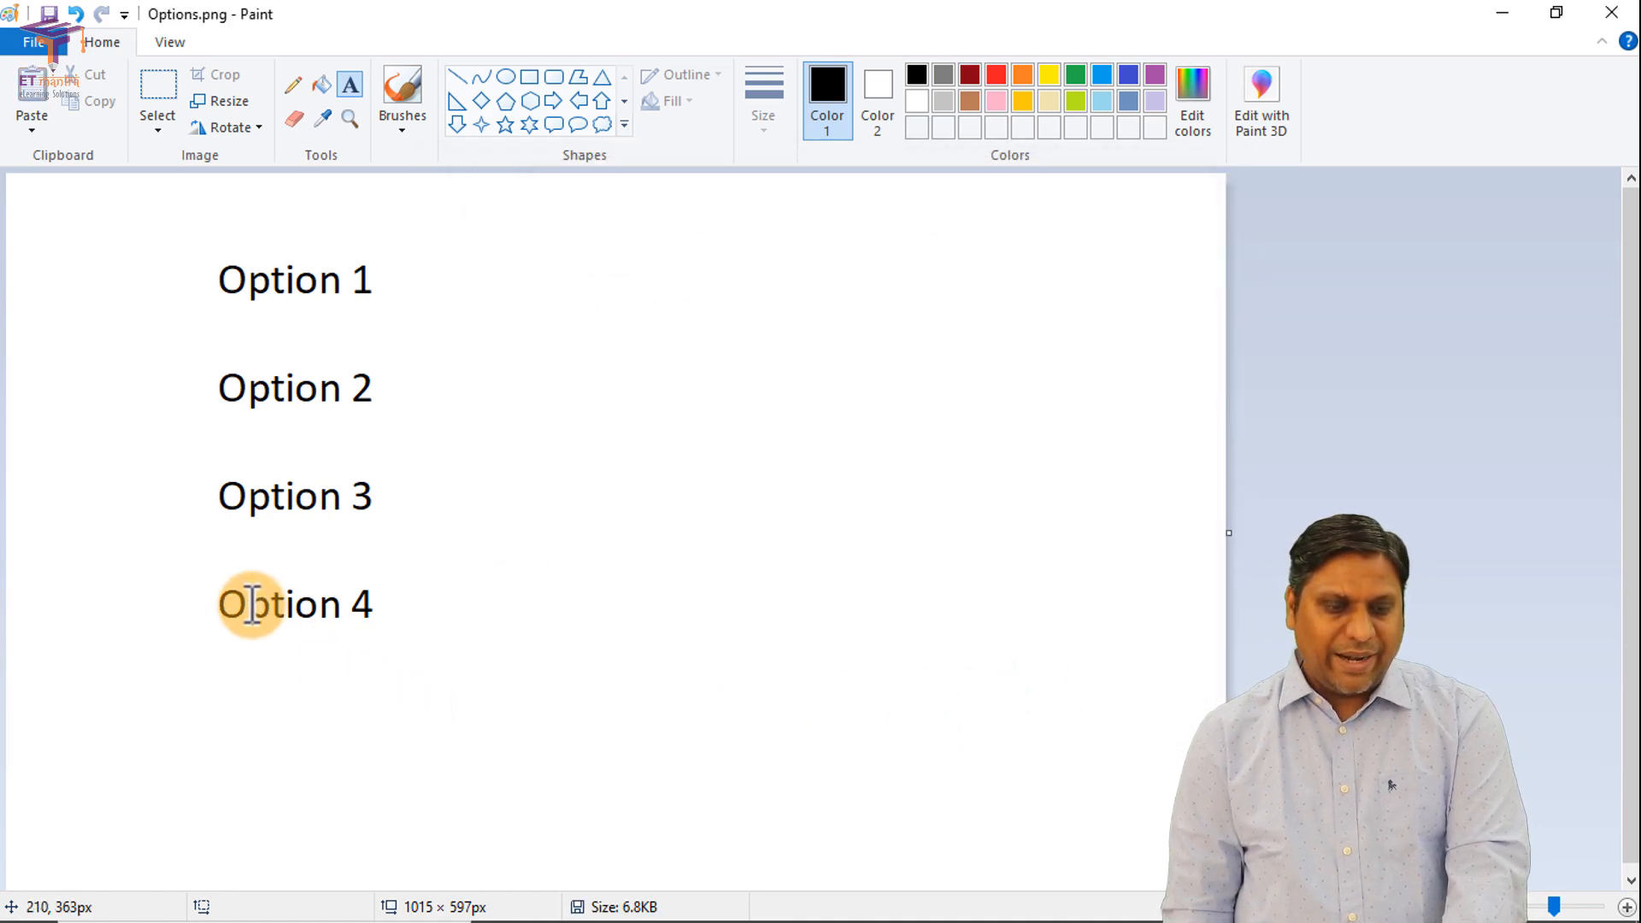
Step: Add the text "Go back" below Option 4 and save the picture again
{"action": "left_click", "coordinate": [220, 691]}
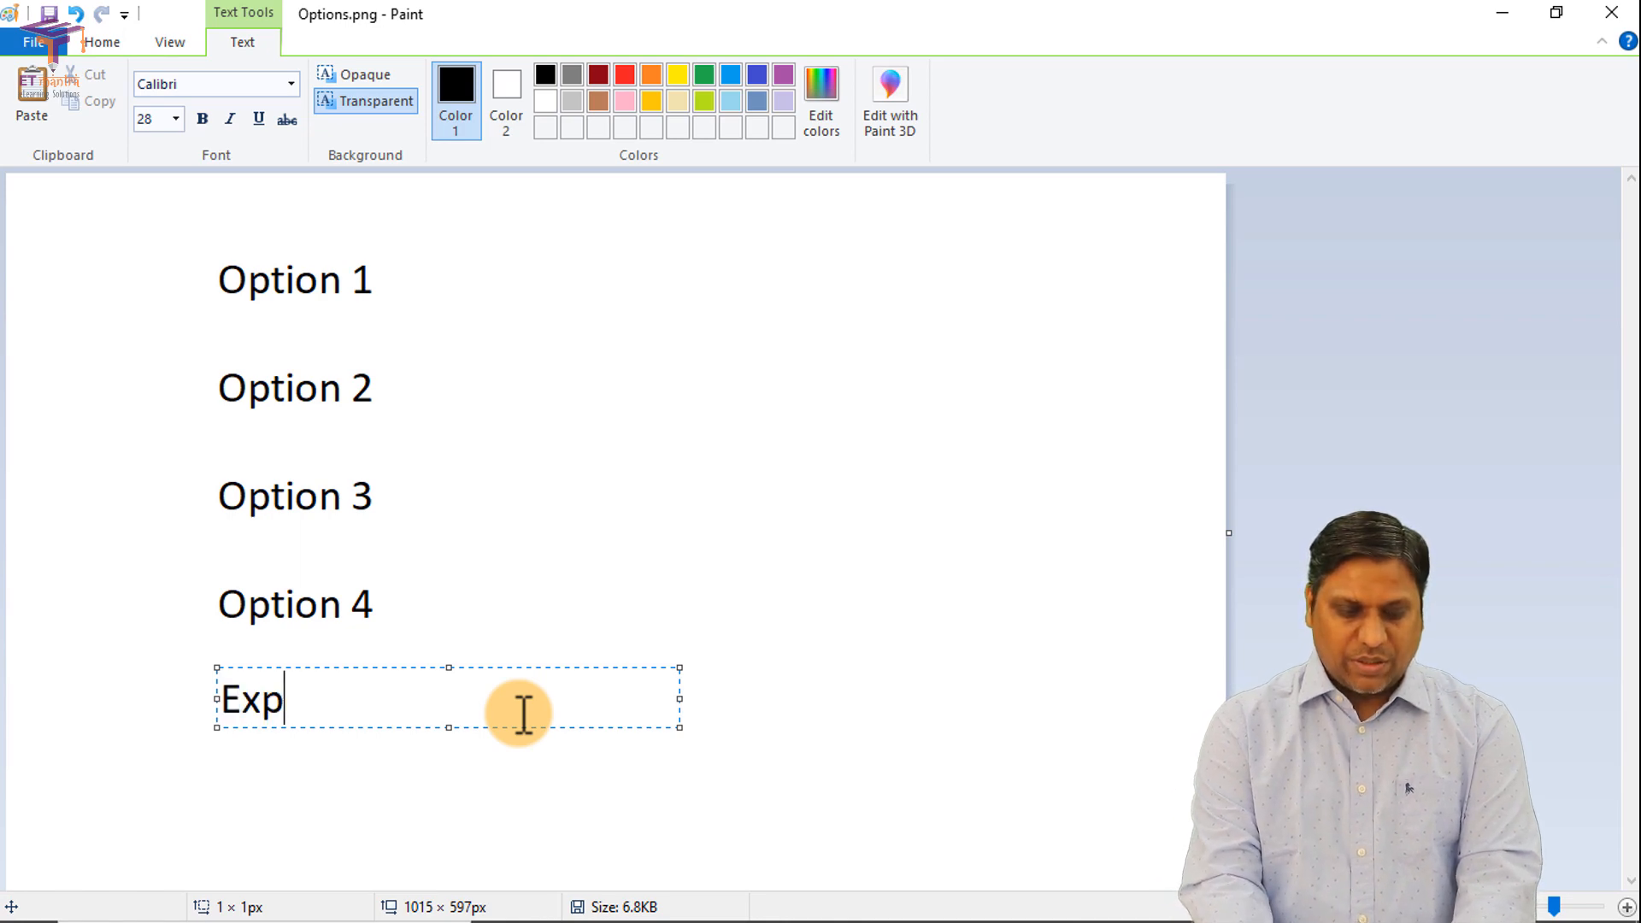
{"action": "type", "text": "Go back"}
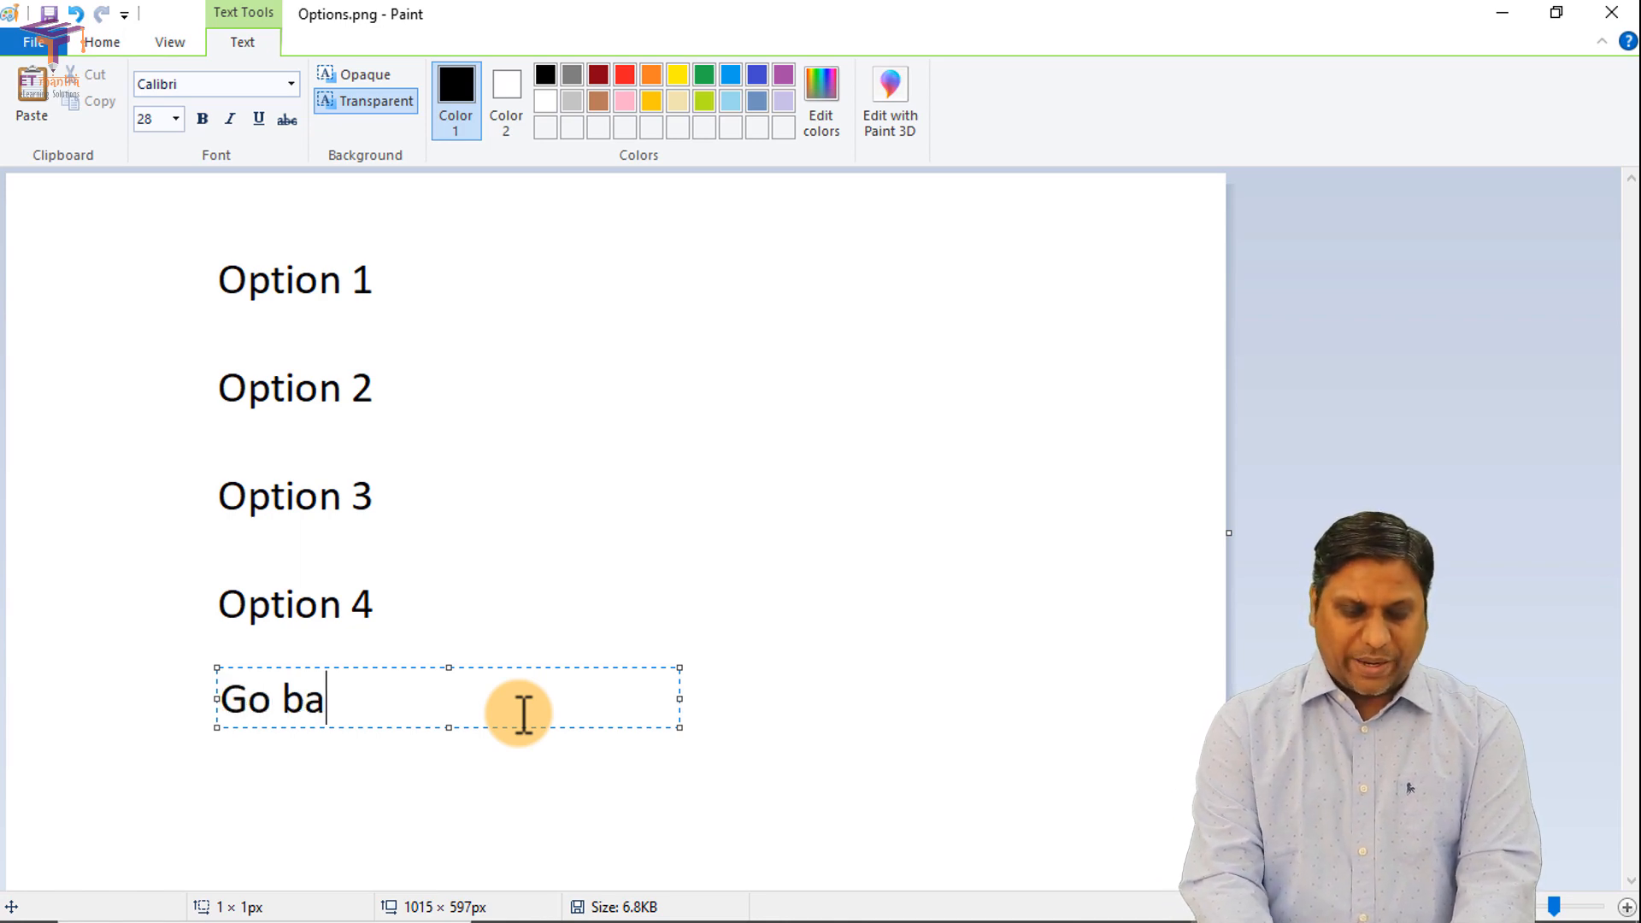
{"action": "left_click", "coordinate": [648, 514]}
{"action": "key", "text": "ctrl+s"}
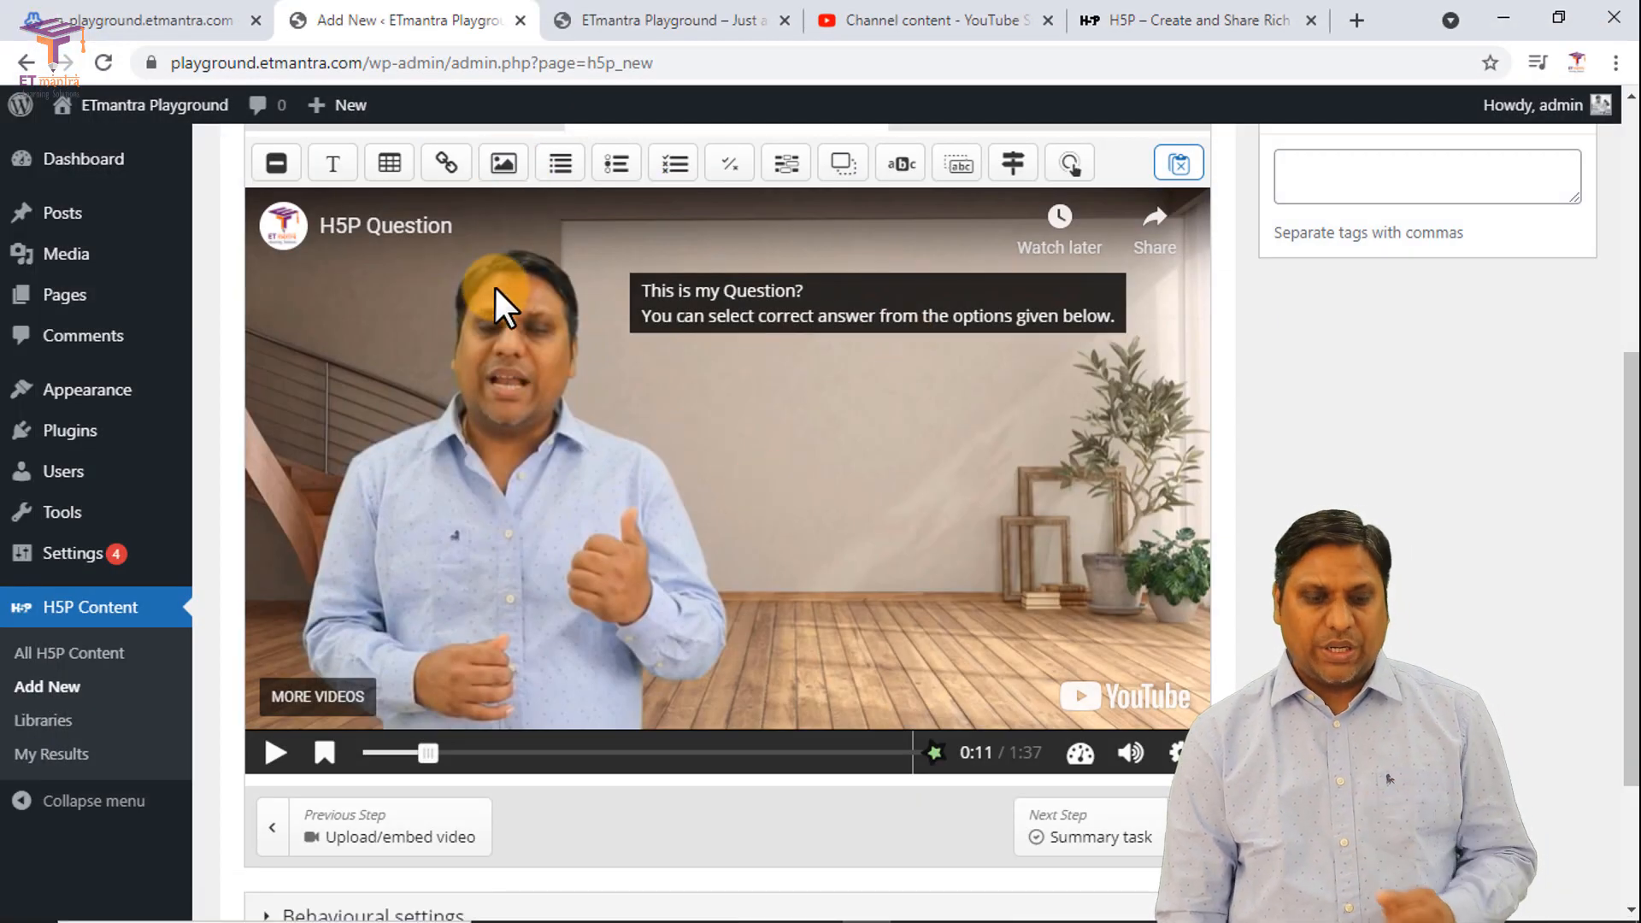
Step: Back in the browser's H5P editor, add an image interaction displayed as a button and label it "Option 1"
{"action": "left_click", "coordinate": [511, 164]}
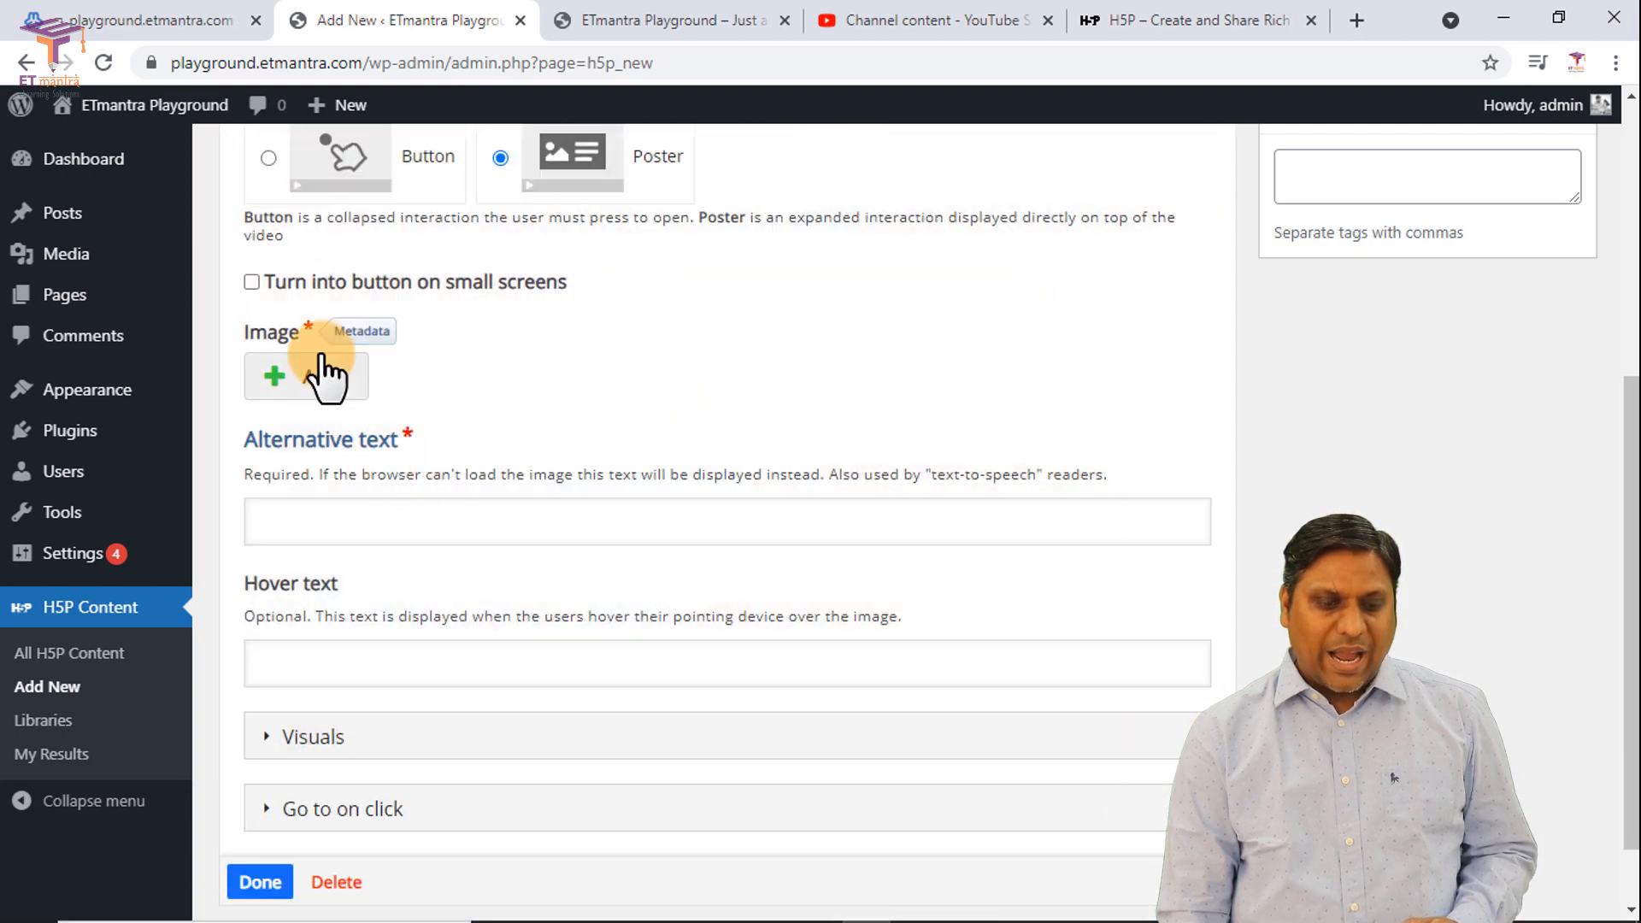
{"action": "scroll", "coordinate": [462, 377], "scroll_direction": "up", "scroll_amount": 5}
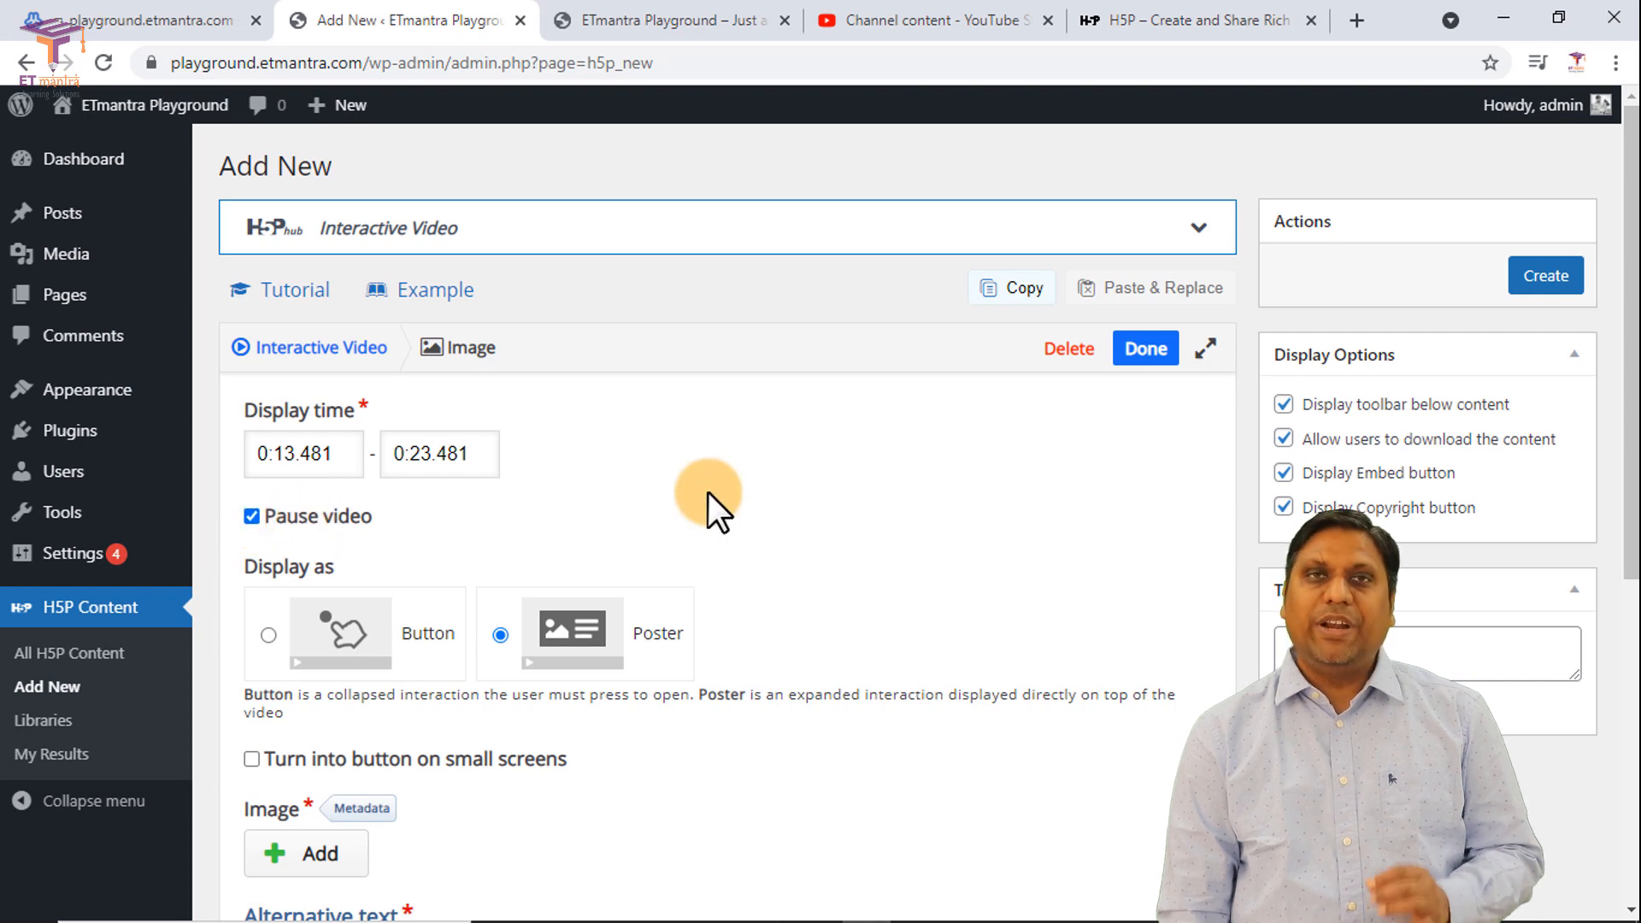
{"action": "scroll", "coordinate": [708, 492], "scroll_direction": "down", "scroll_amount": 3}
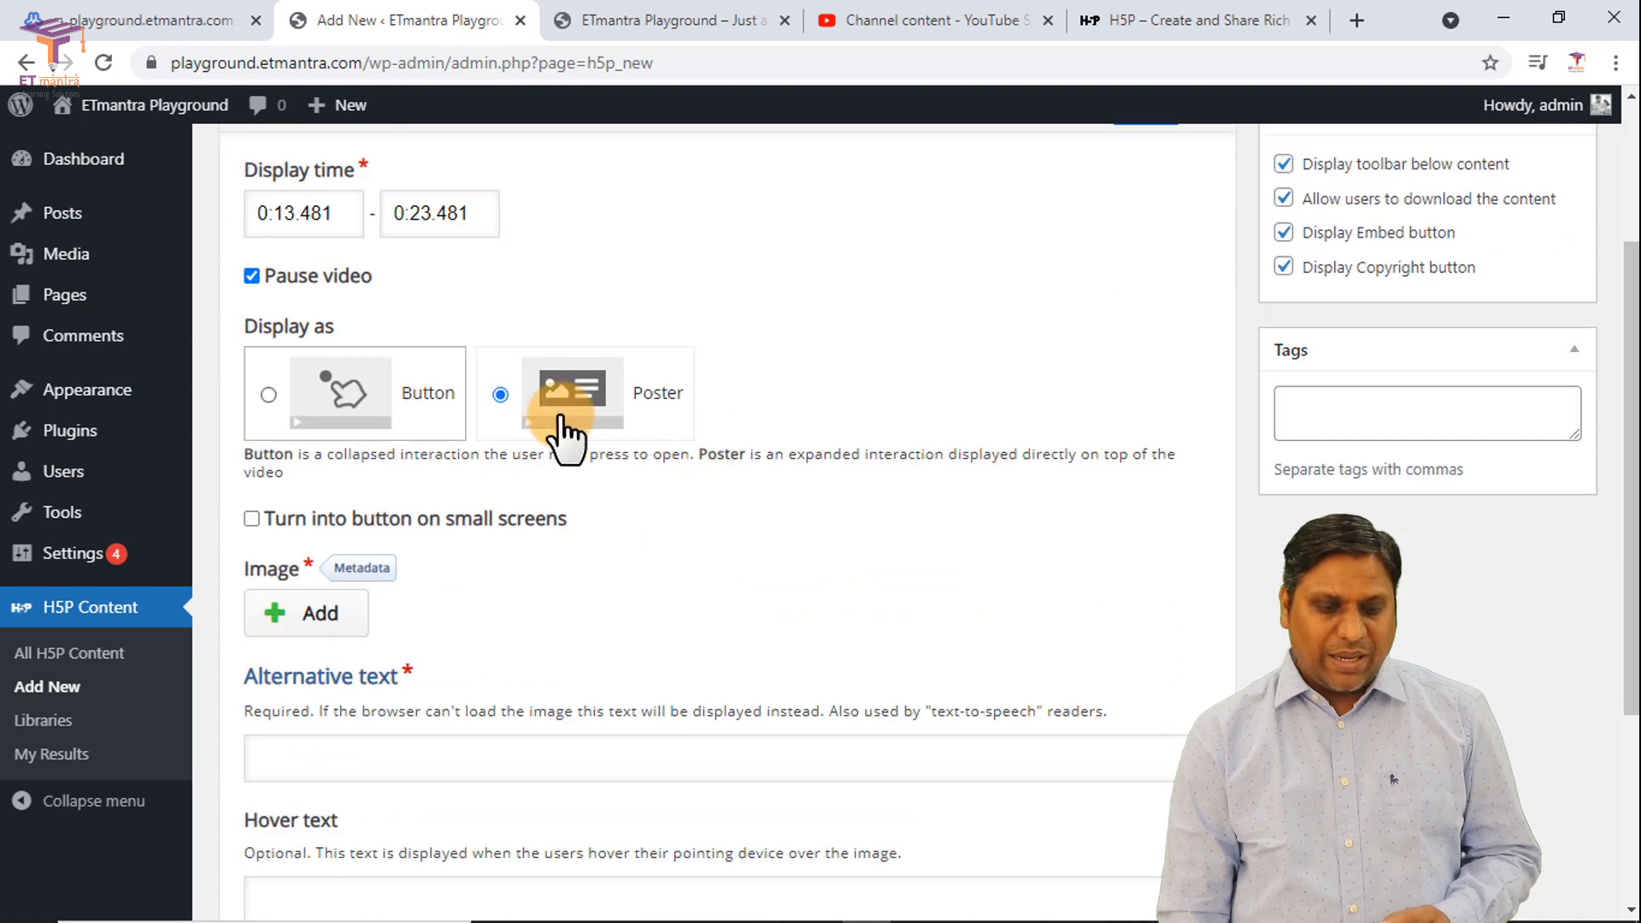
{"action": "left_click", "coordinate": [312, 406]}
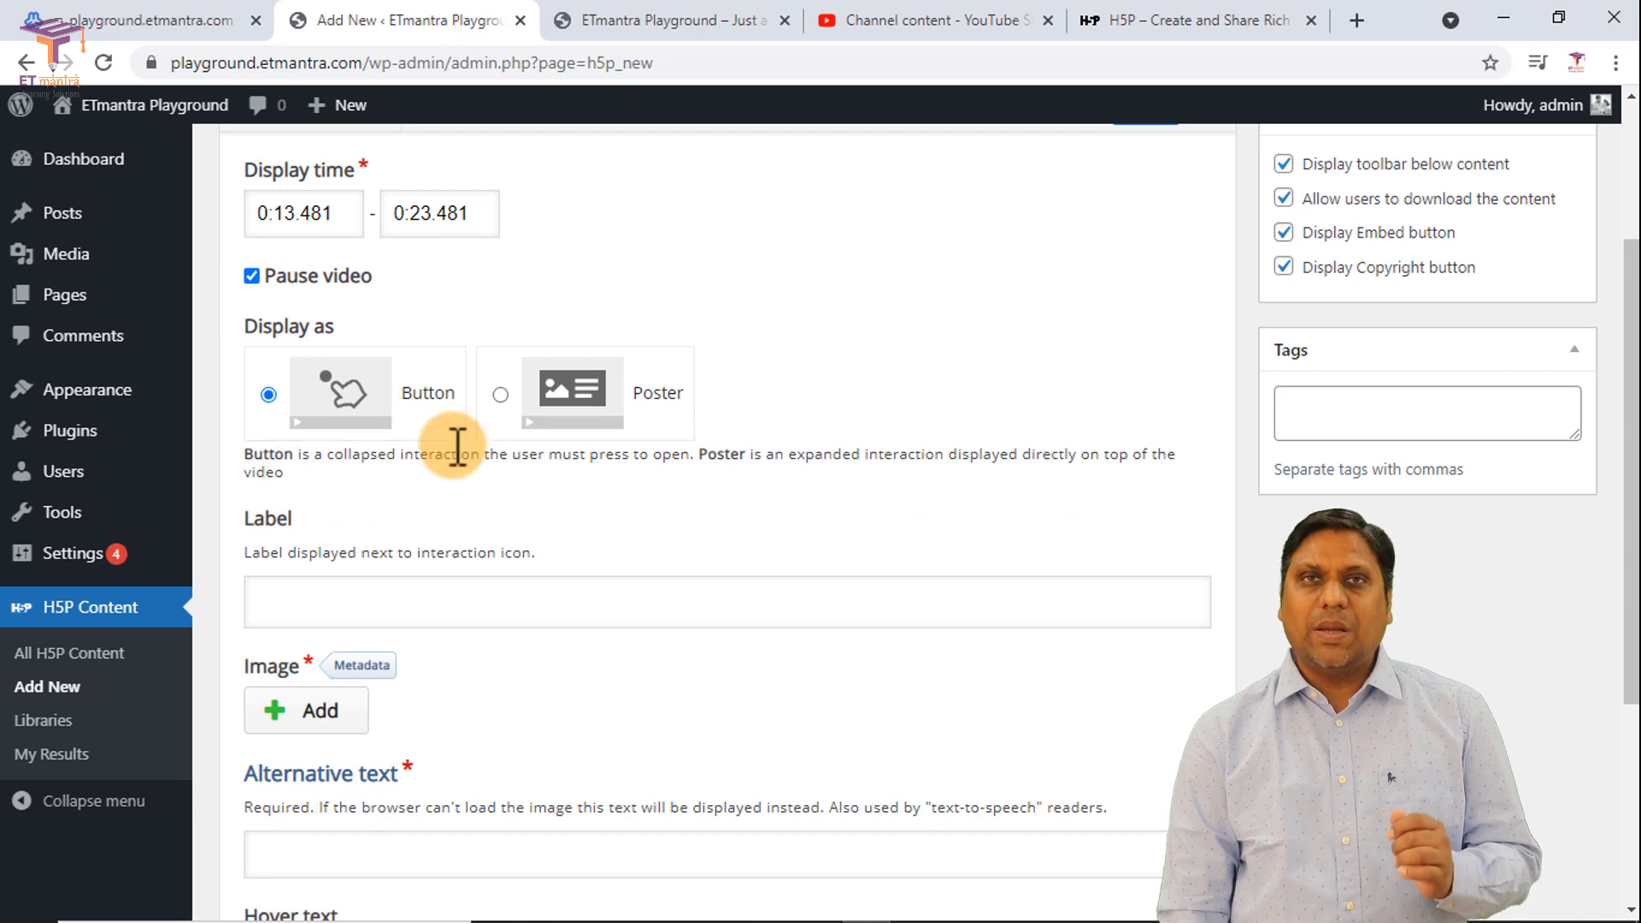
{"action": "scroll", "coordinate": [450, 453], "scroll_direction": "down", "scroll_amount": 3}
{"action": "left_click", "coordinate": [346, 366]}
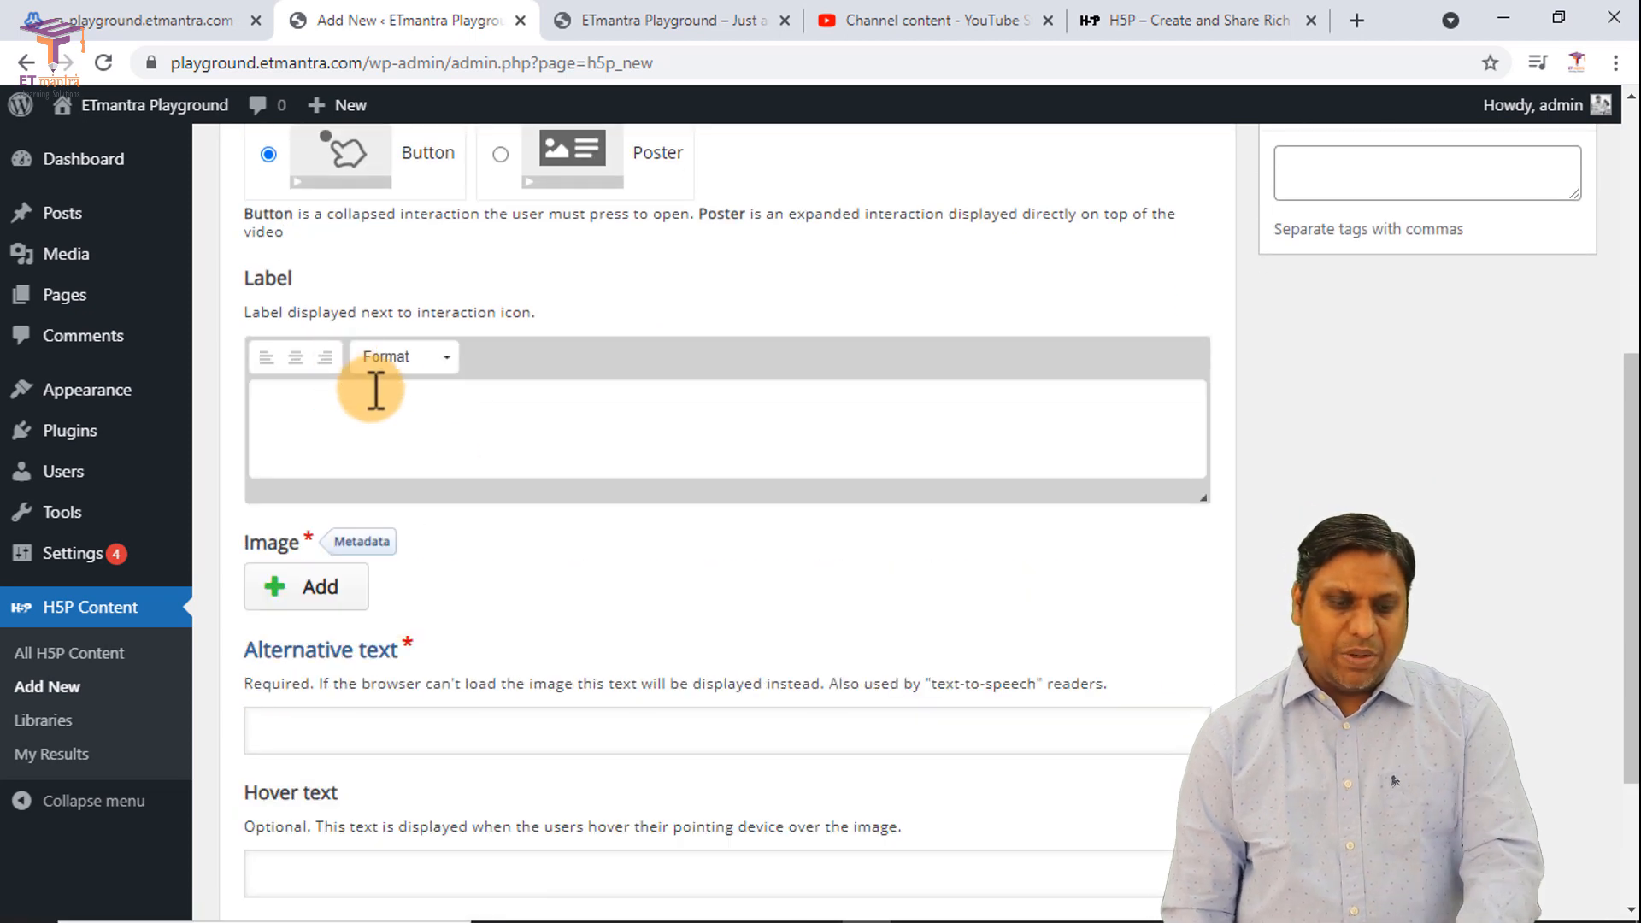
{"action": "type", "text": "Option 1"}
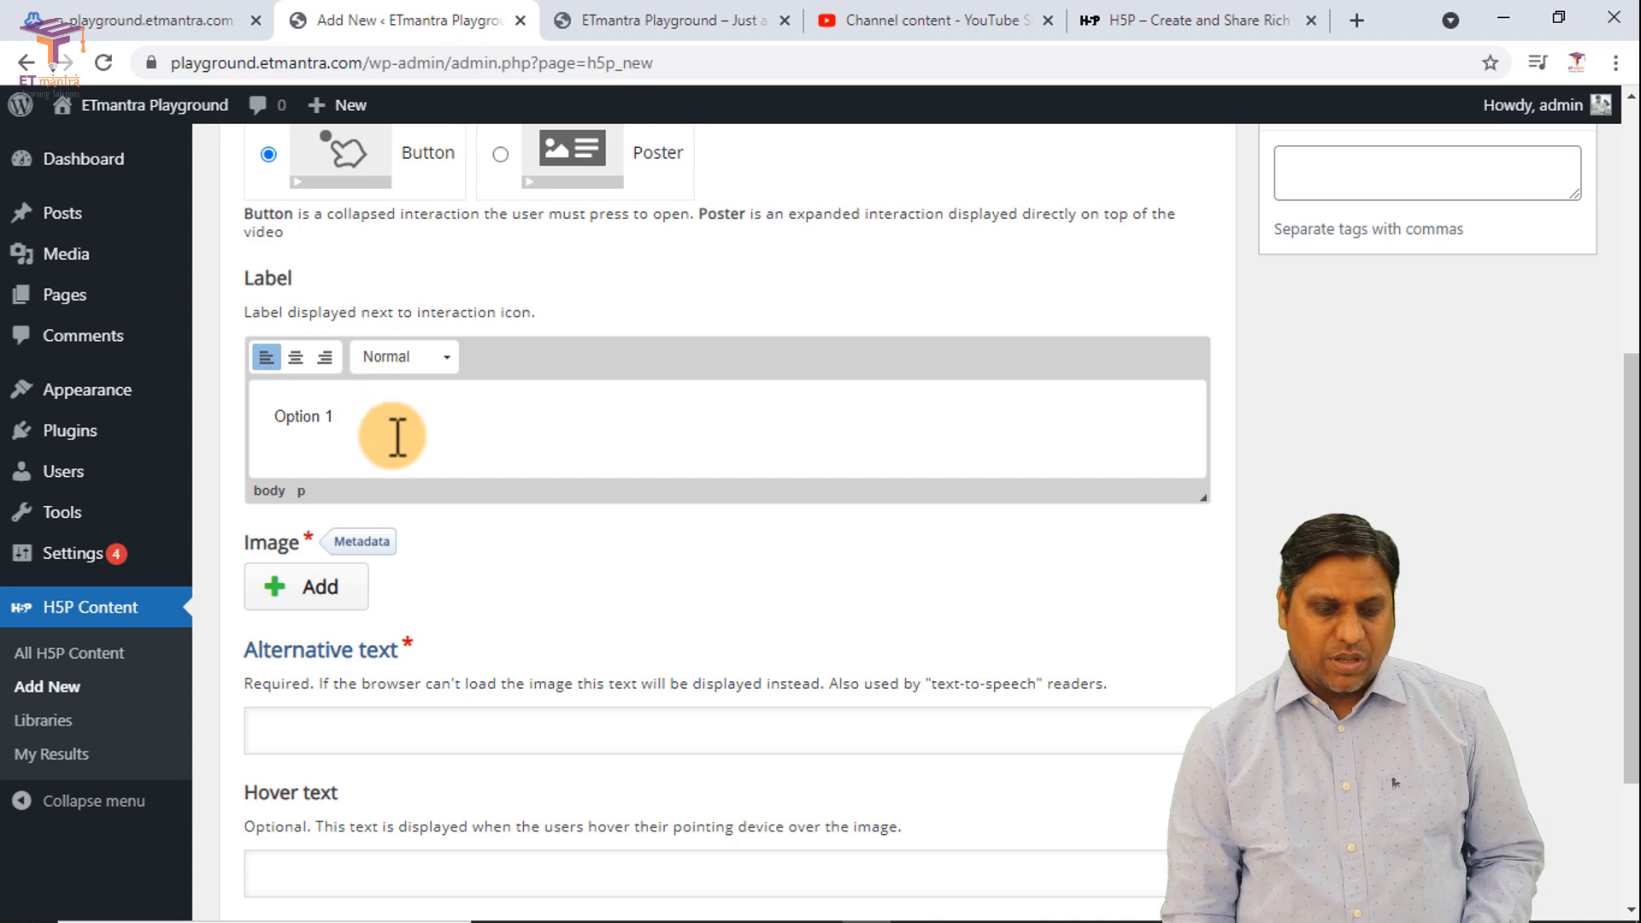
Step: Upload Options.png from the H5P folder as the interaction's image
{"action": "scroll", "coordinate": [389, 419], "scroll_direction": "down", "scroll_amount": 3}
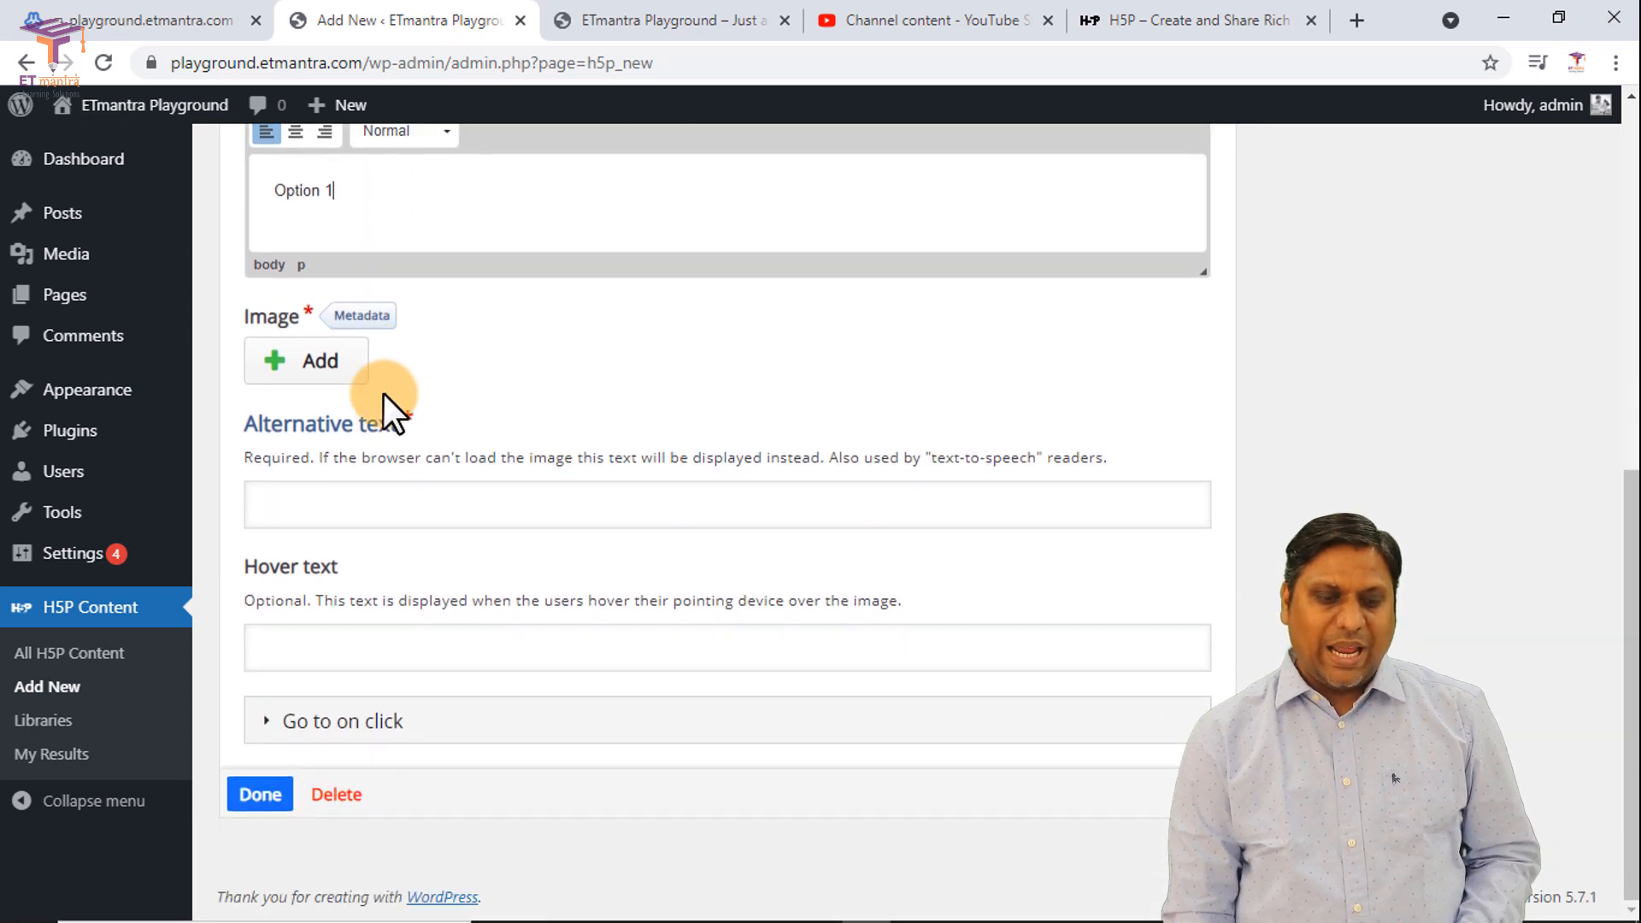
{"action": "left_click", "coordinate": [275, 363]}
{"action": "left_click", "coordinate": [315, 258]}
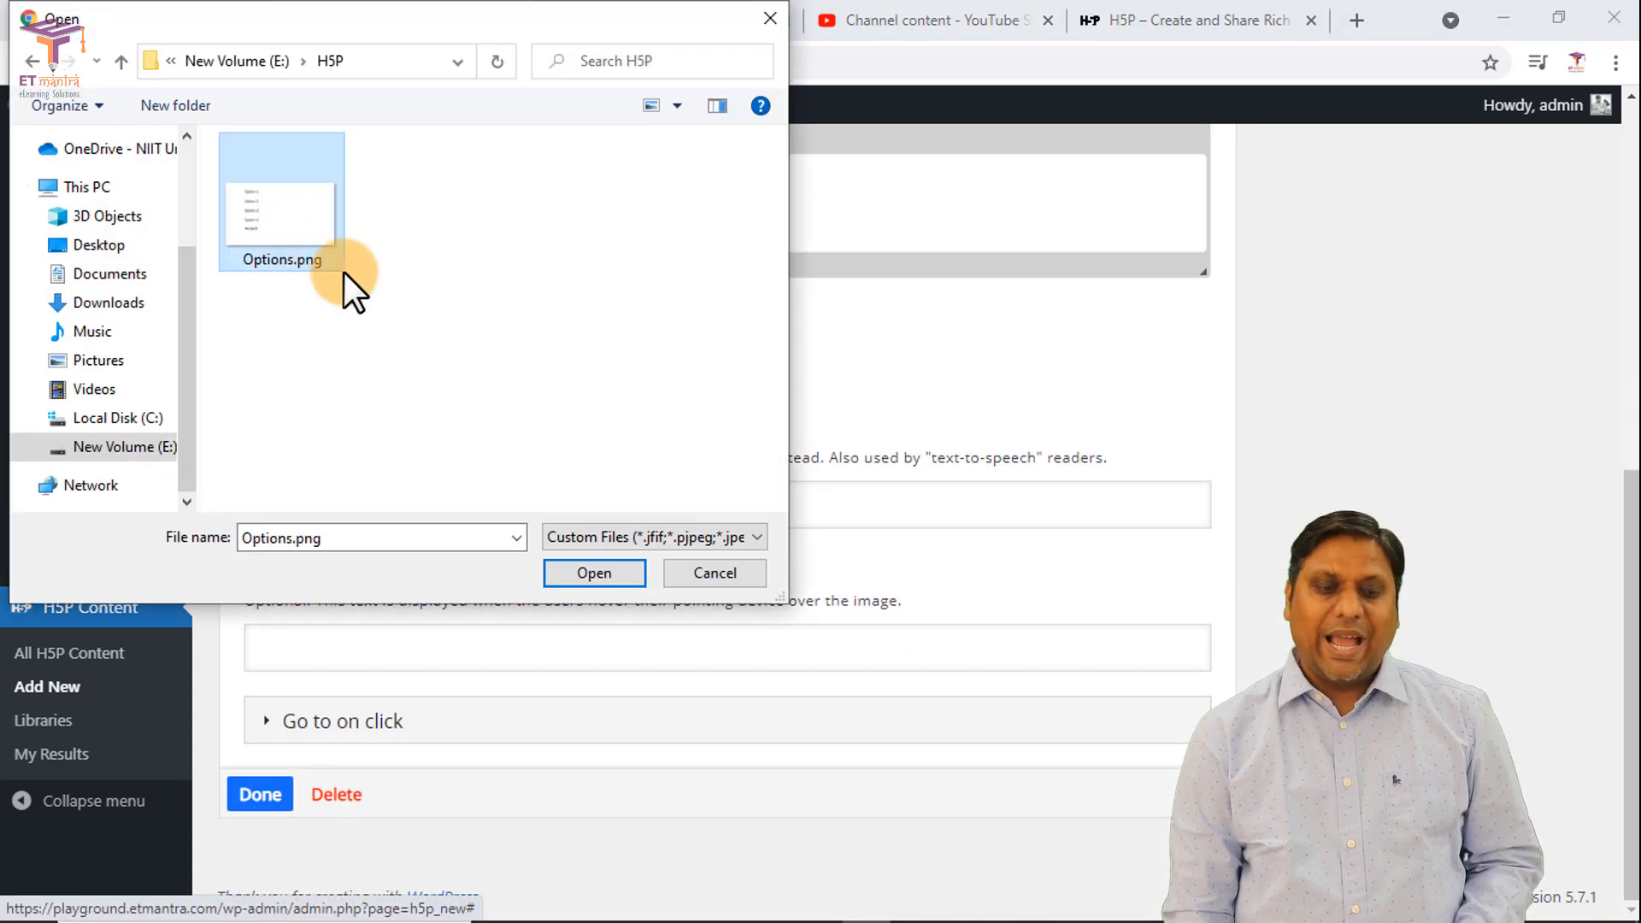
{"action": "left_click", "coordinate": [585, 574]}
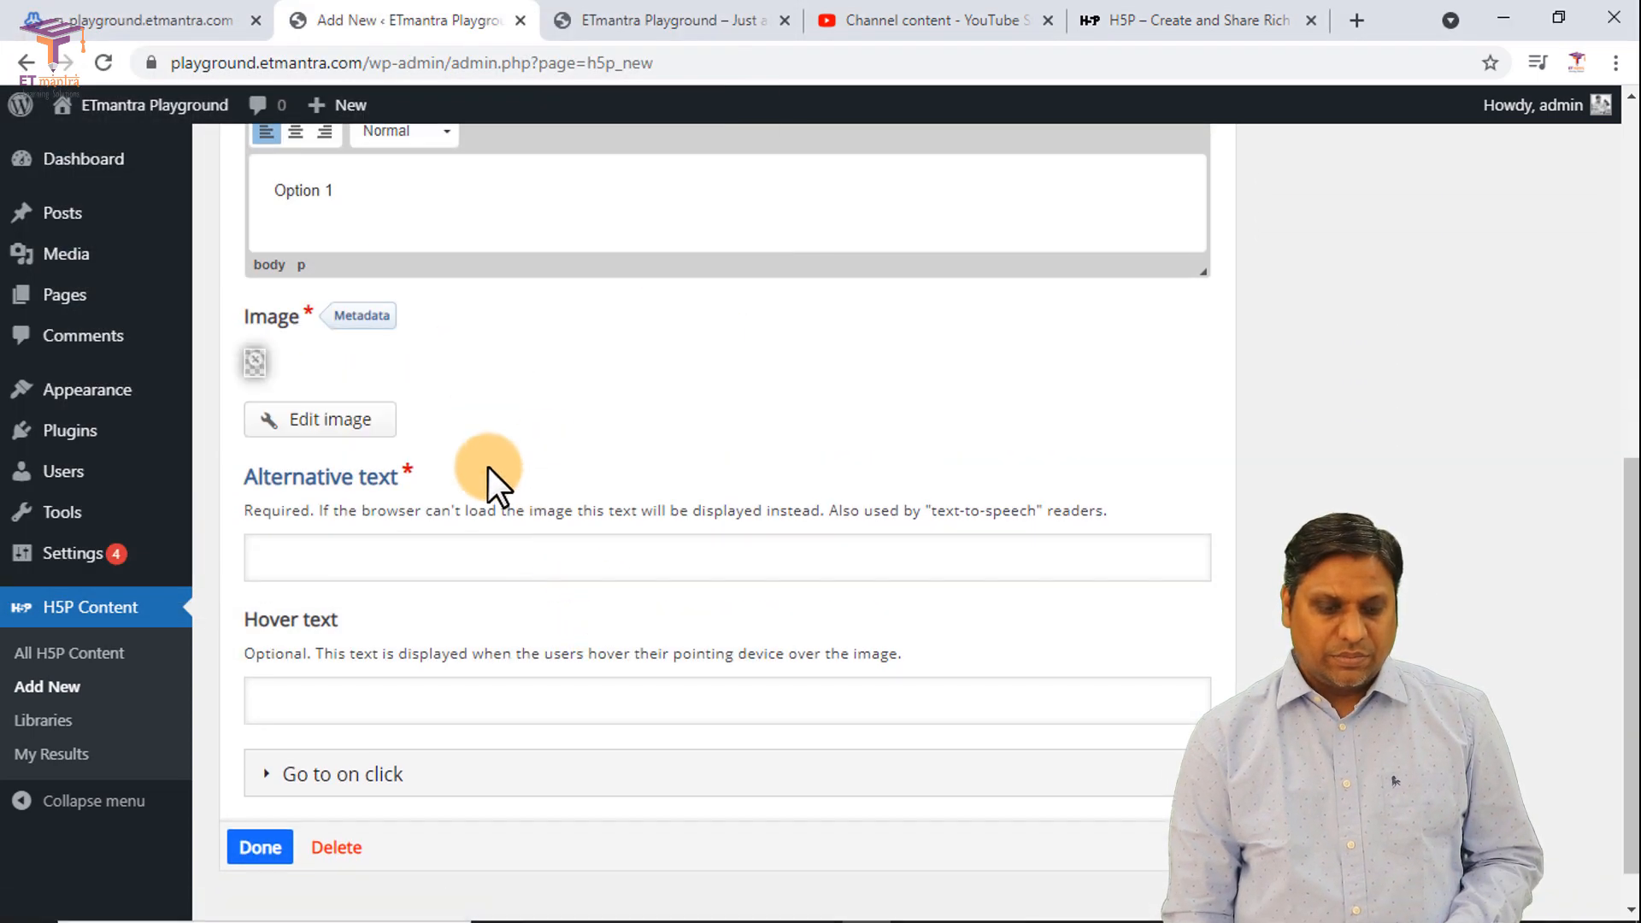
Step: Crop the uploaded image to just the "Option 1" text and save the edited image
{"action": "left_click", "coordinate": [335, 516]}
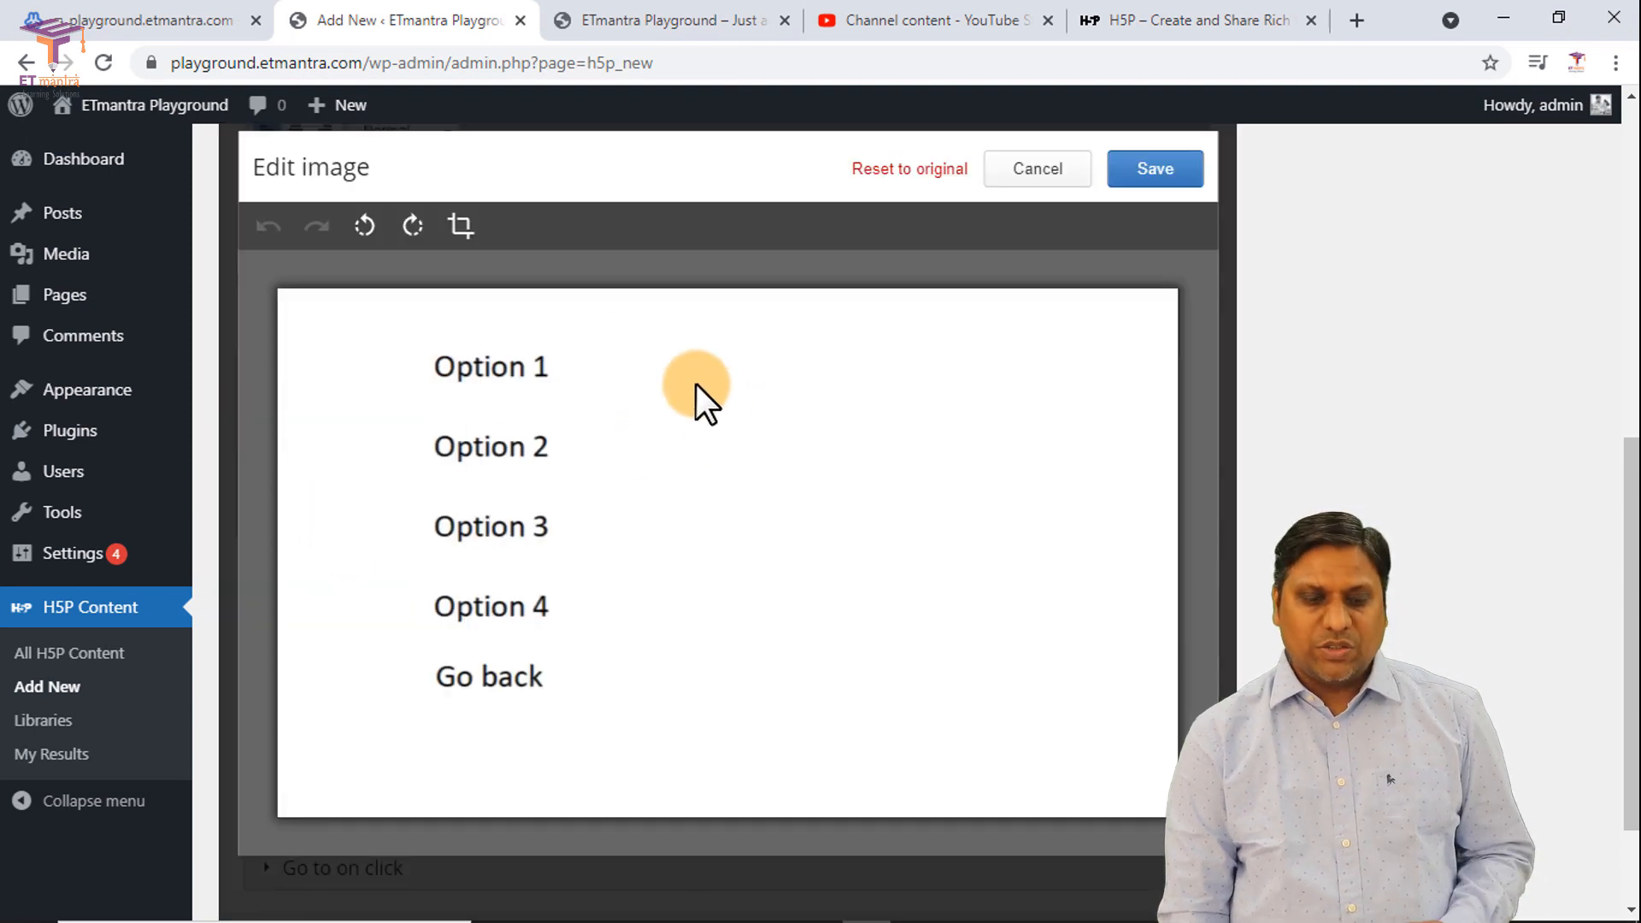
{"action": "left_click", "coordinate": [462, 224]}
{"action": "left_click_drag", "start_coordinate": [423, 334], "coordinate": [569, 393]}
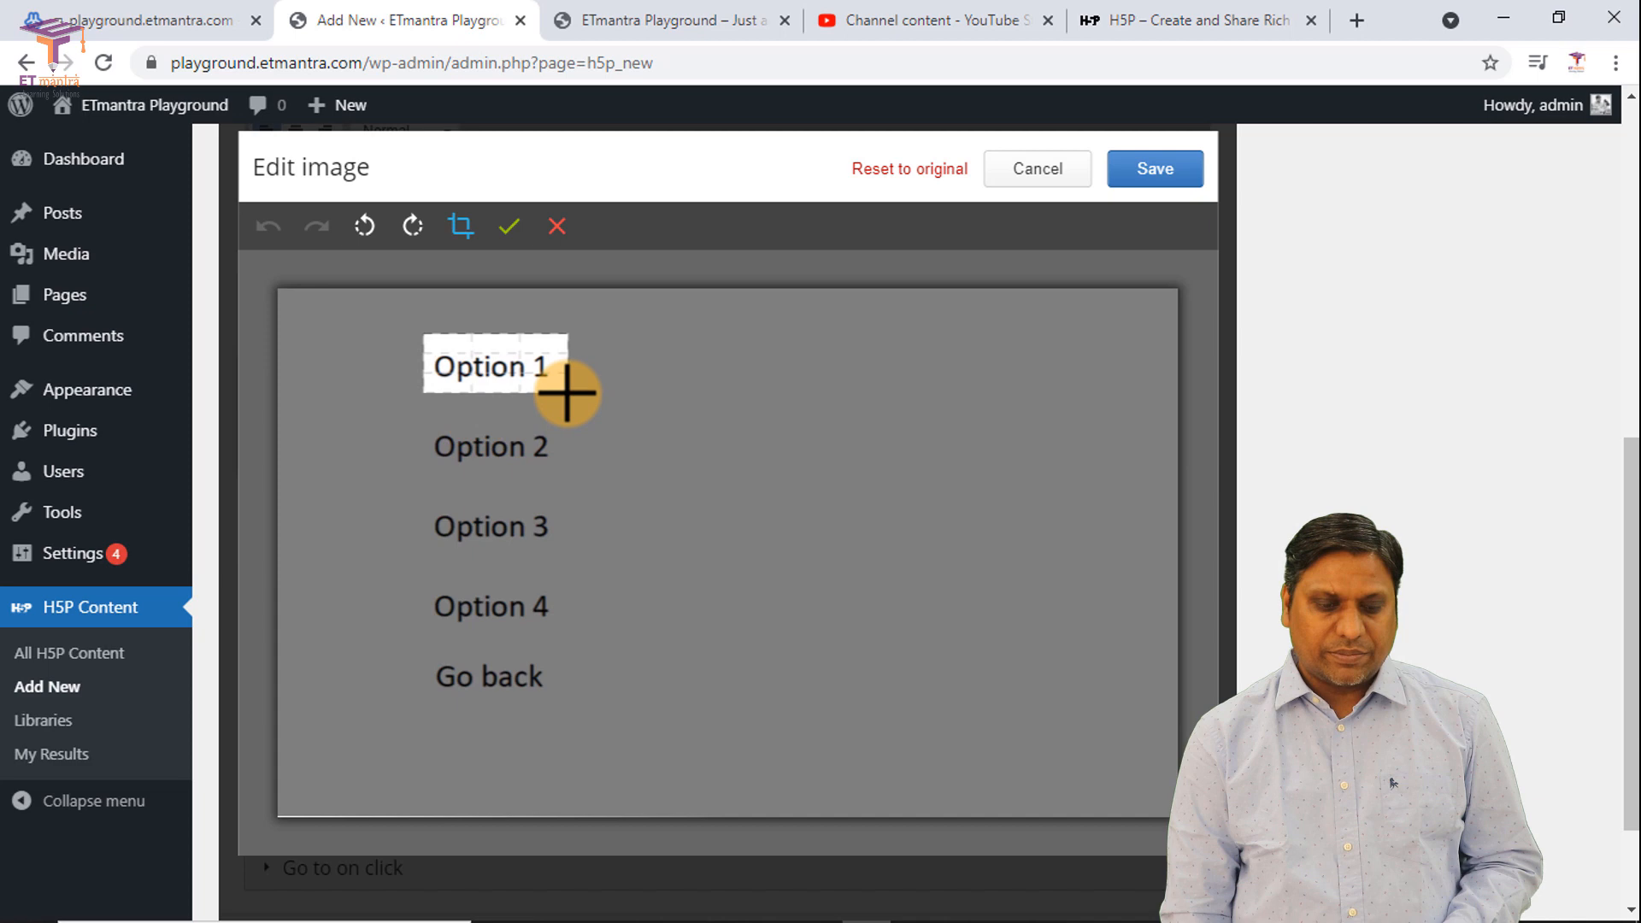
{"action": "left_click", "coordinate": [507, 229]}
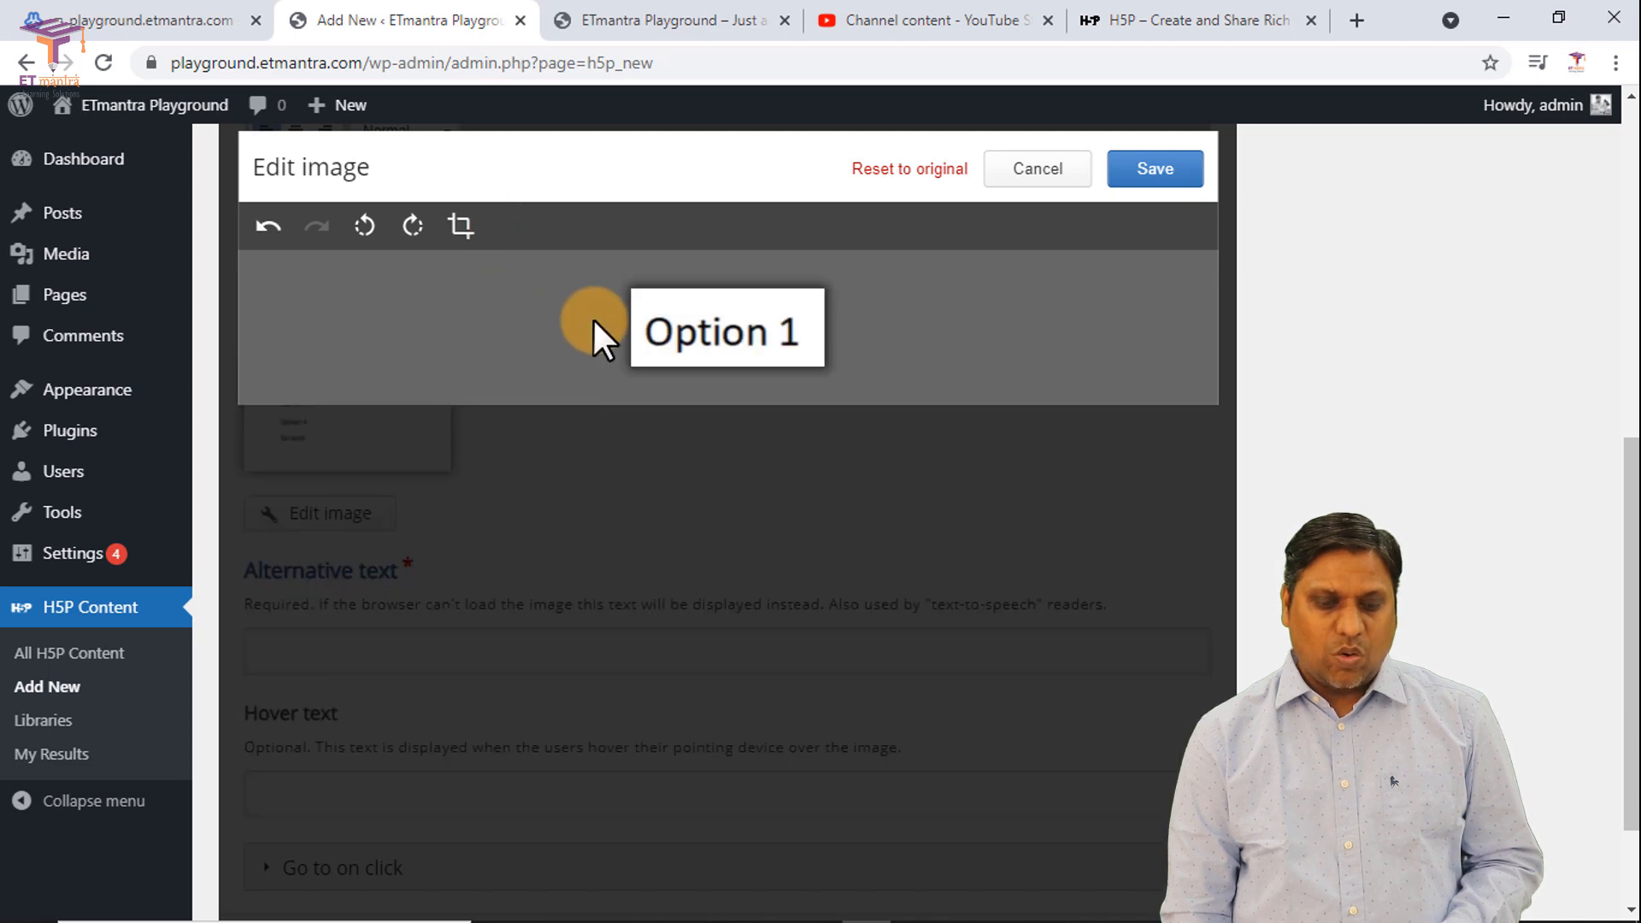
{"action": "left_click", "coordinate": [1111, 171]}
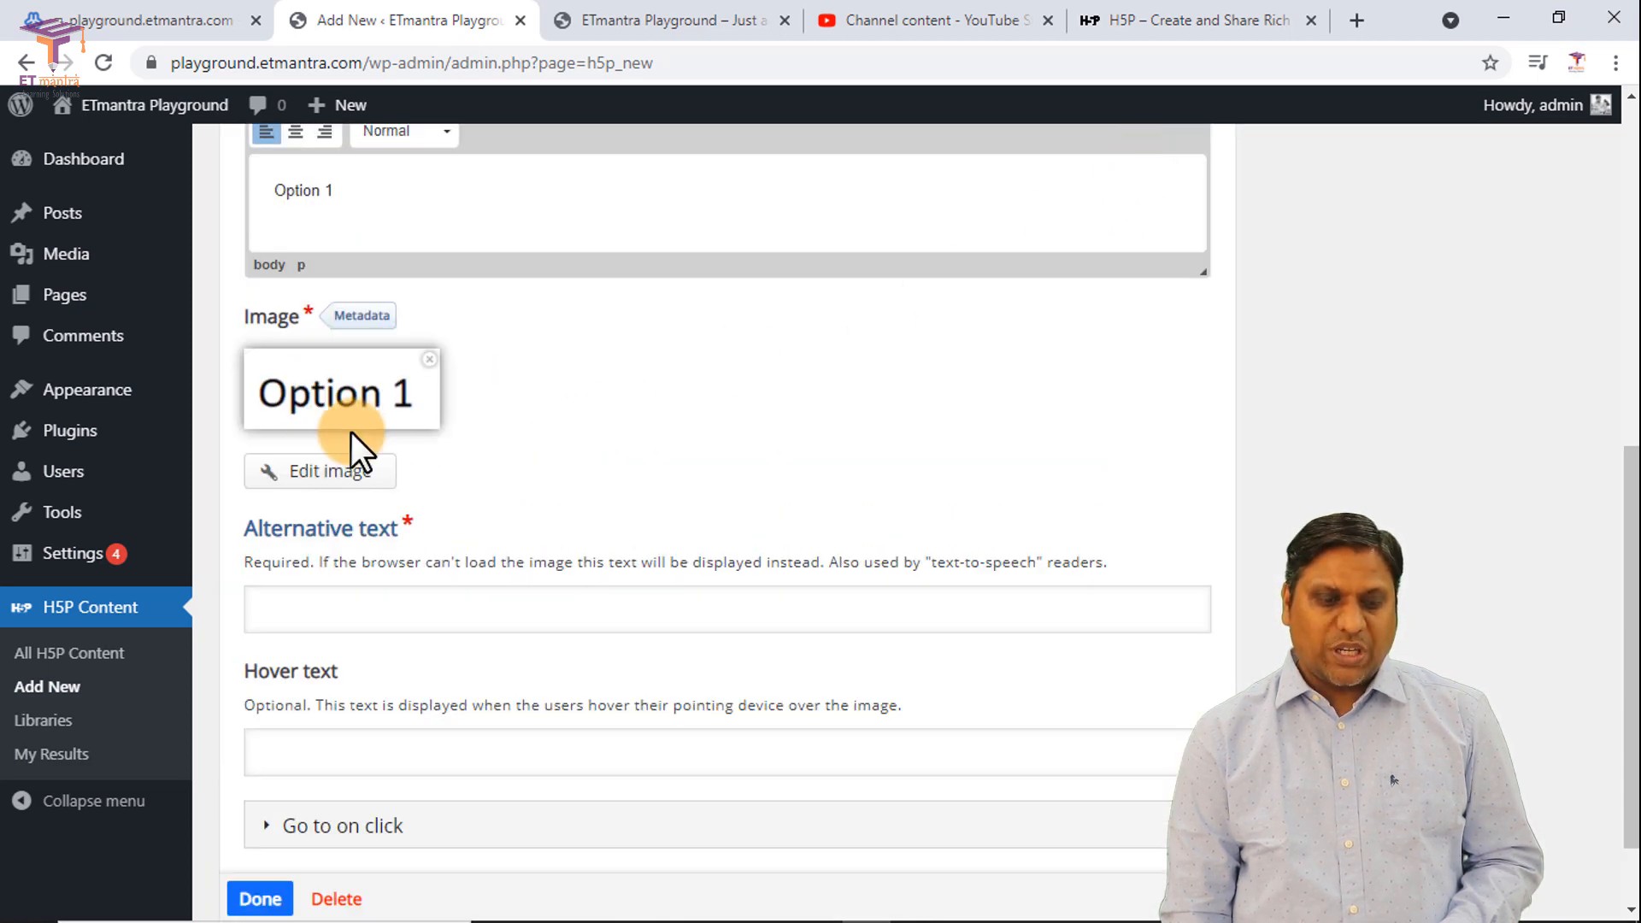
Step: Make the image go to timecode 10:00 on click and enable Visualize for it
{"action": "scroll", "coordinate": [487, 440], "scroll_direction": "down", "scroll_amount": 2}
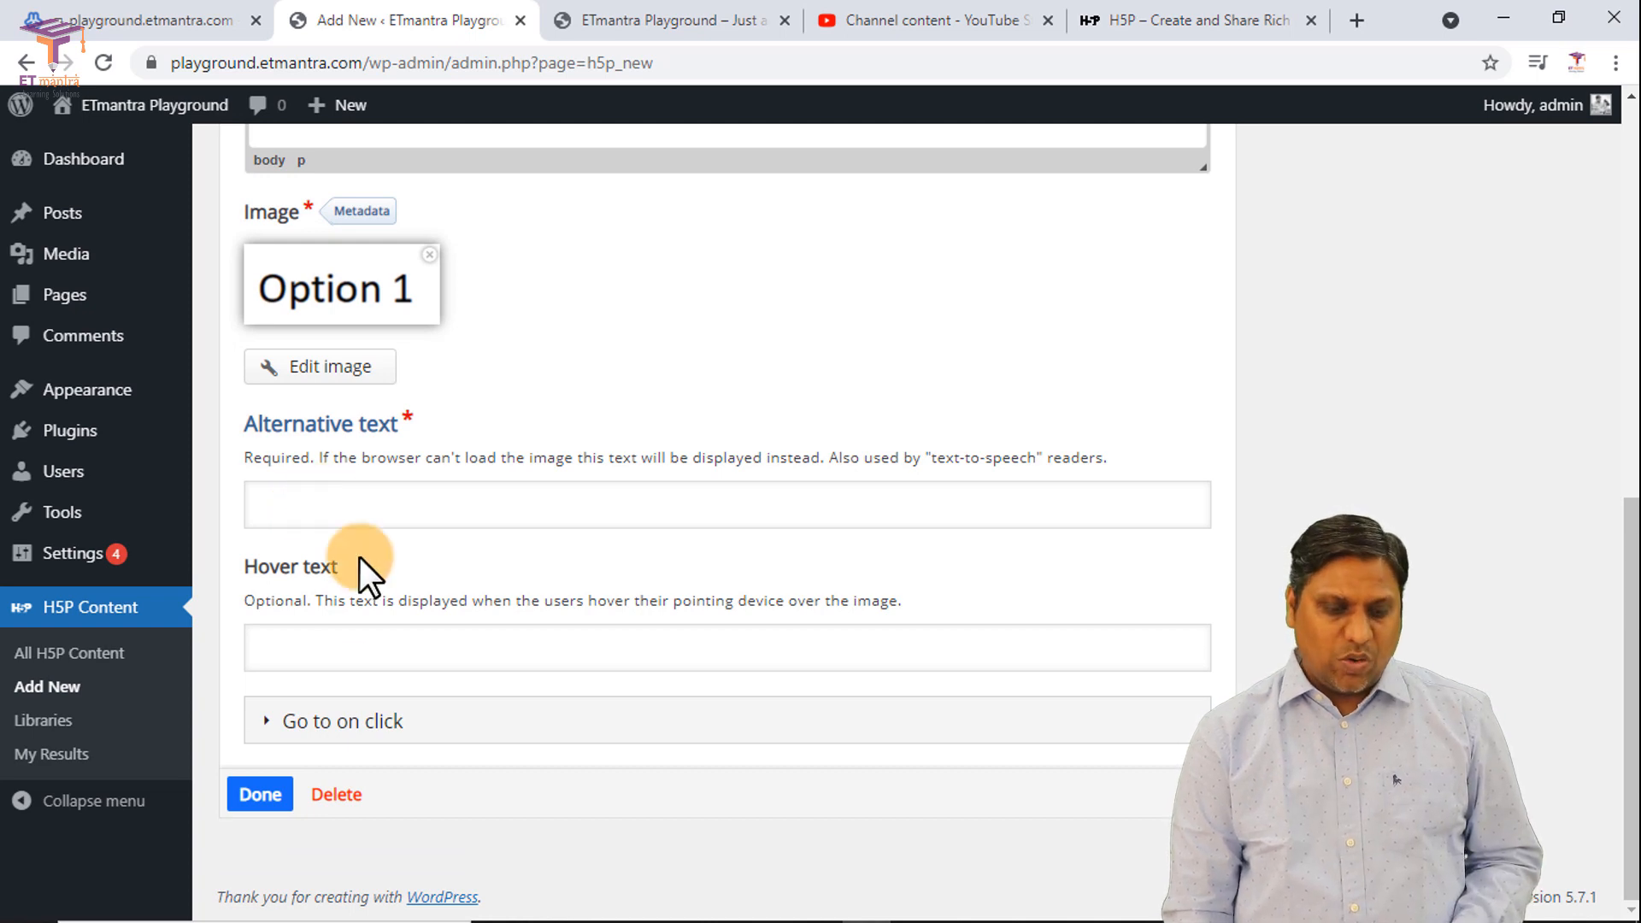
{"action": "left_click", "coordinate": [314, 722]}
{"action": "scroll", "coordinate": [526, 640], "scroll_direction": "down", "scroll_amount": 2}
{"action": "scroll", "coordinate": [526, 640], "scroll_direction": "down", "scroll_amount": 1}
{"action": "left_click", "coordinate": [438, 601]}
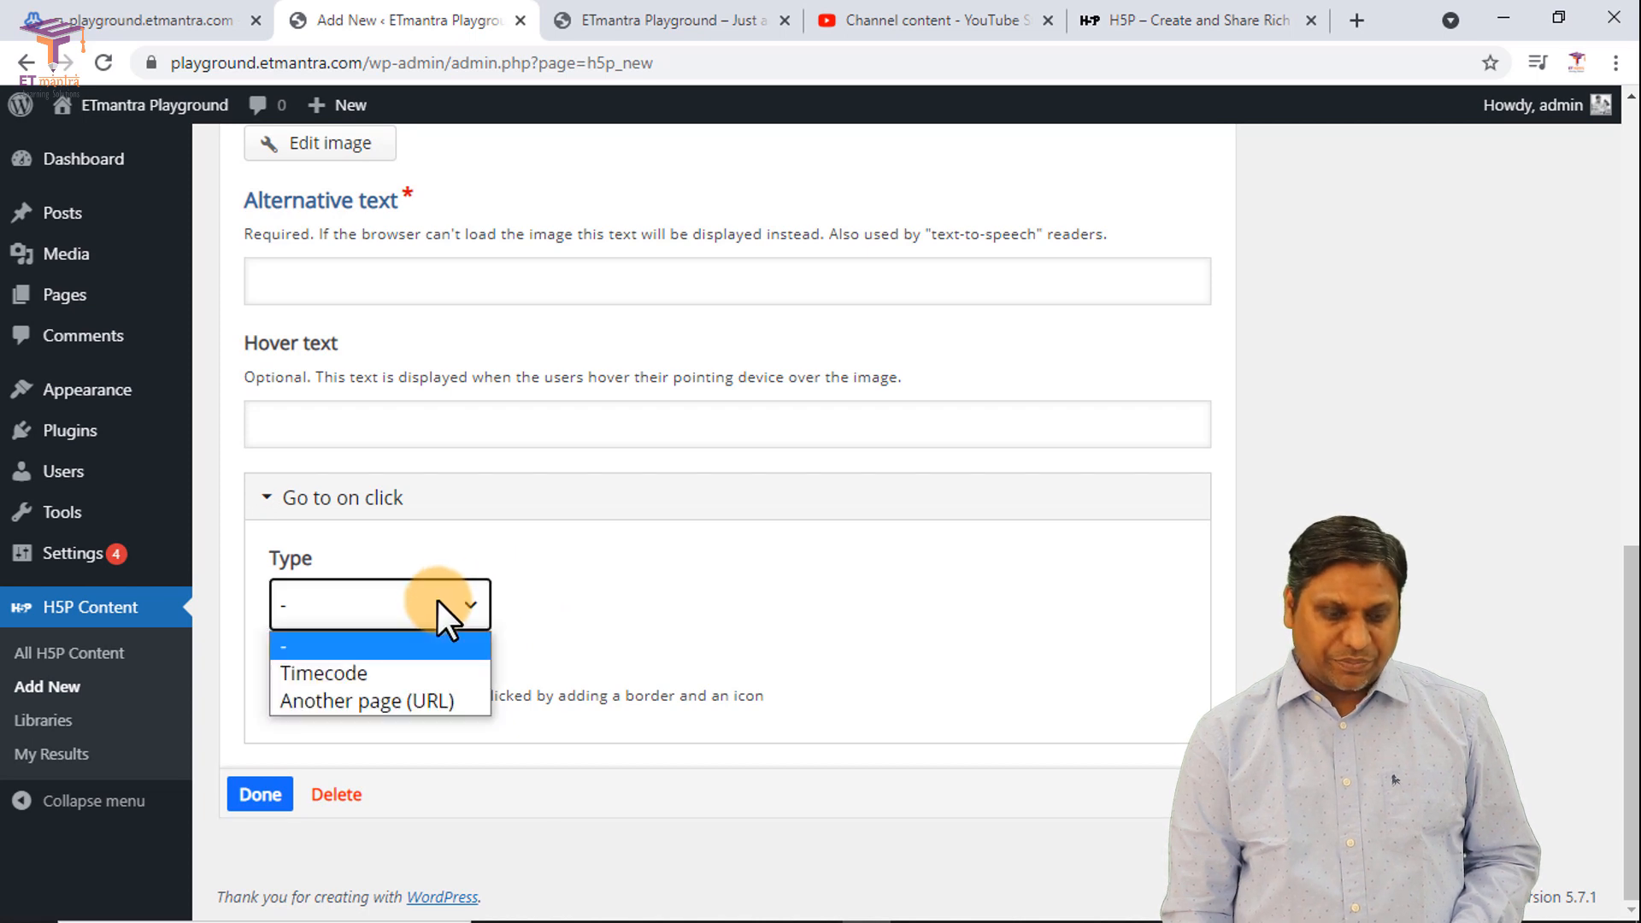
{"action": "left_click", "coordinate": [374, 672]}
{"action": "scroll", "coordinate": [528, 640], "scroll_direction": "down", "scroll_amount": 2}
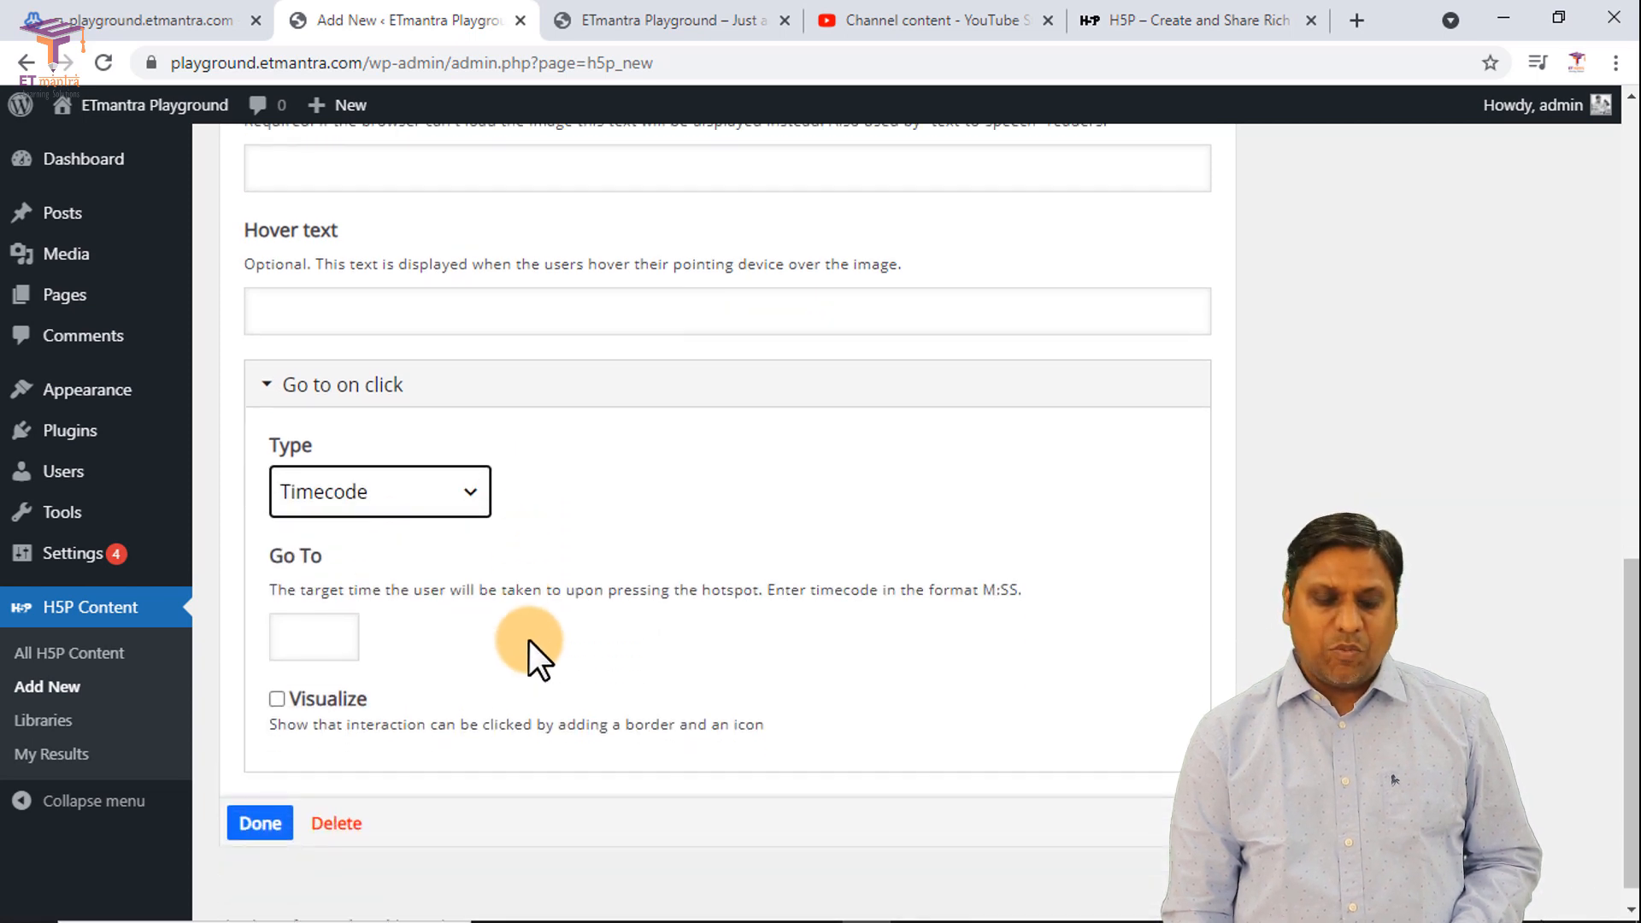
{"action": "left_click", "coordinate": [325, 609]}
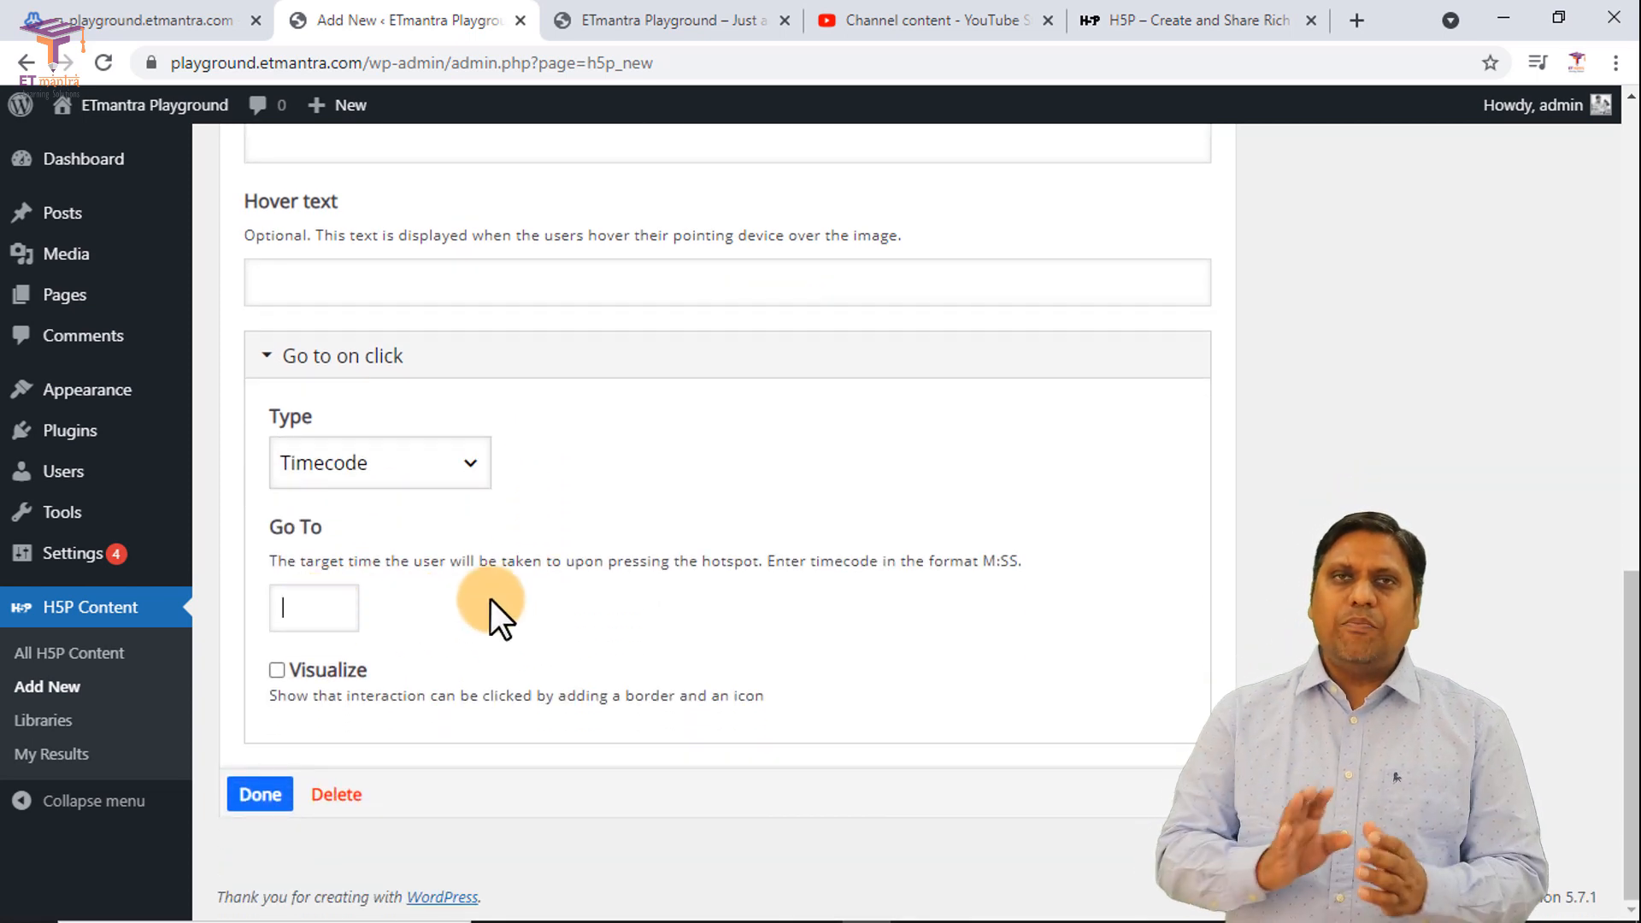
{"action": "type", "text": "10:00"}
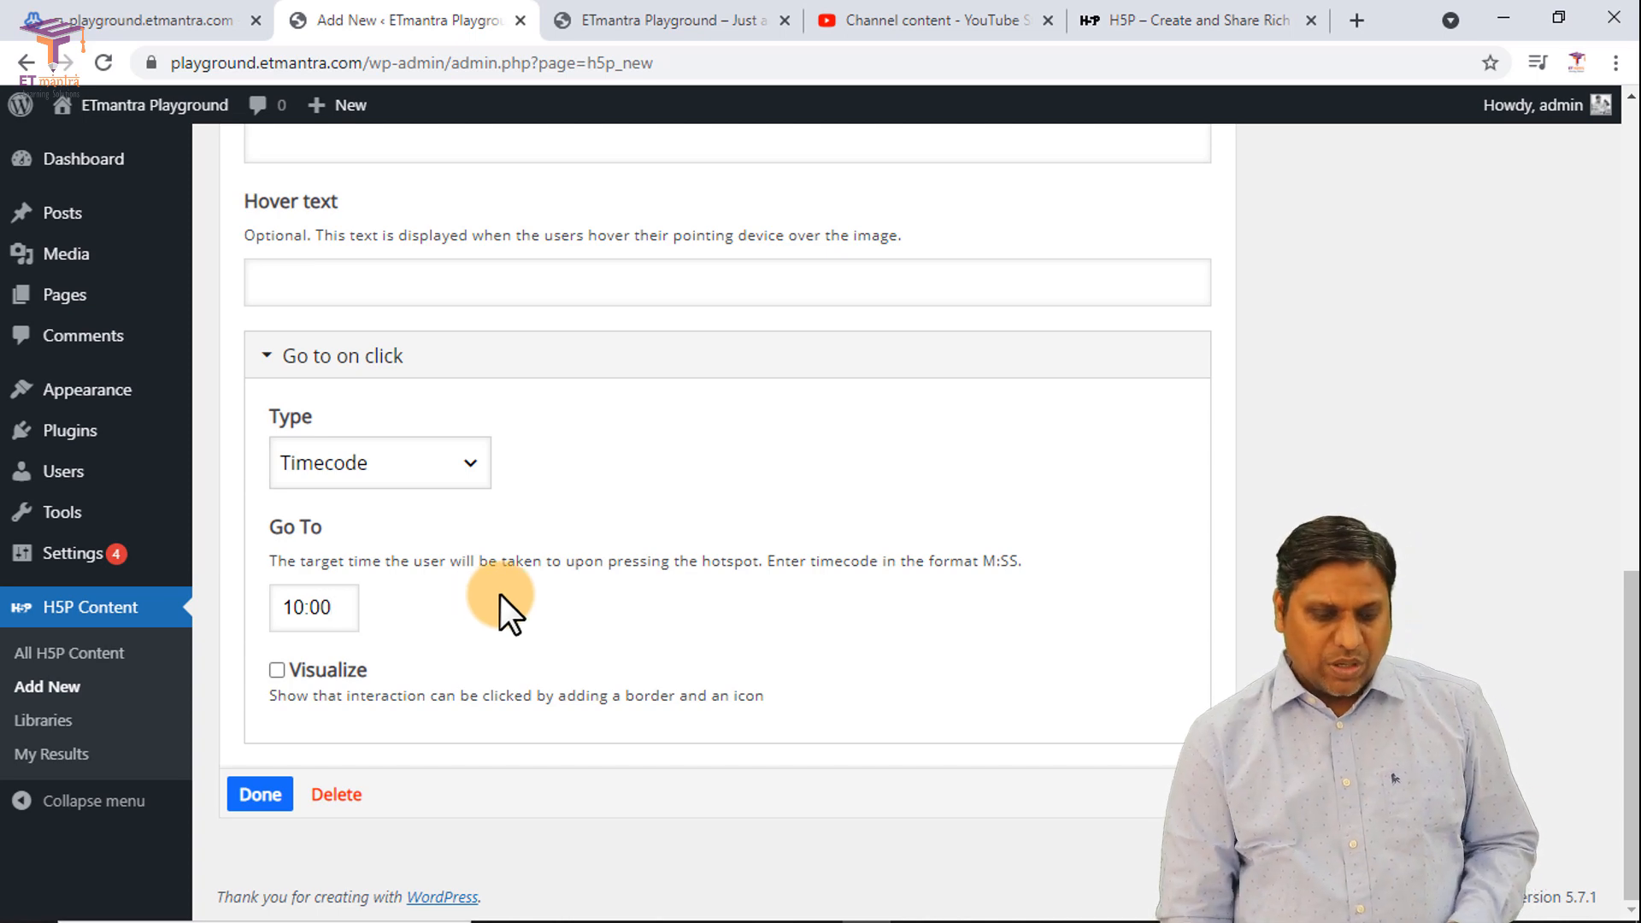
{"action": "left_click", "coordinate": [278, 671]}
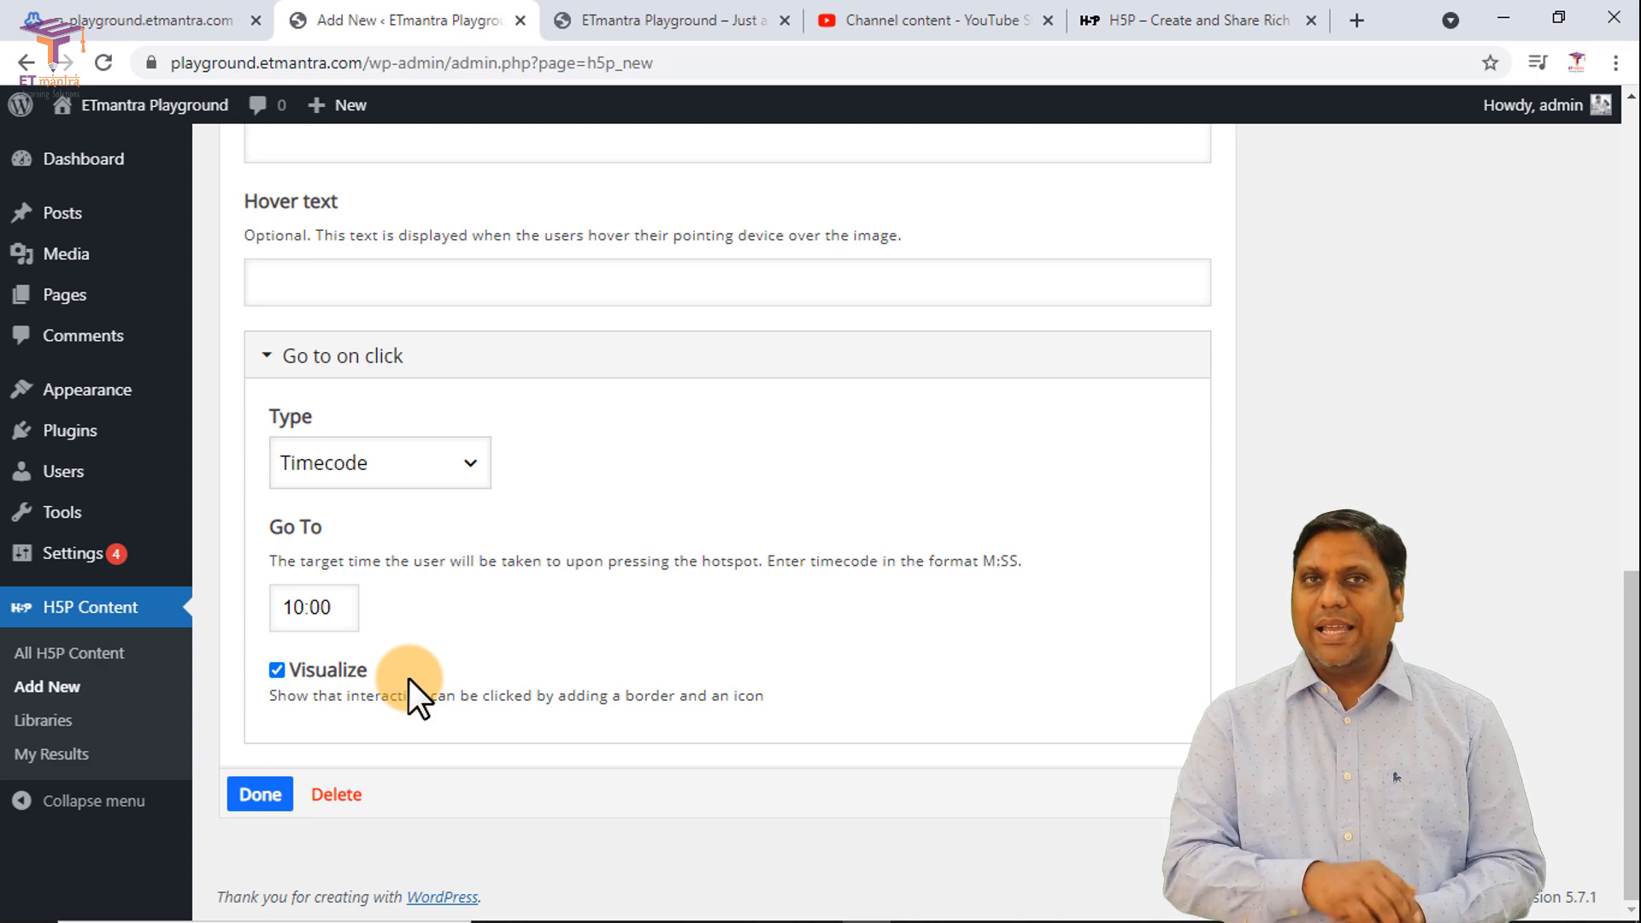
Step: Confirm the Option 1 image interaction and move its button slightly inward beneath the question label on the video
{"action": "left_click", "coordinate": [261, 795]}
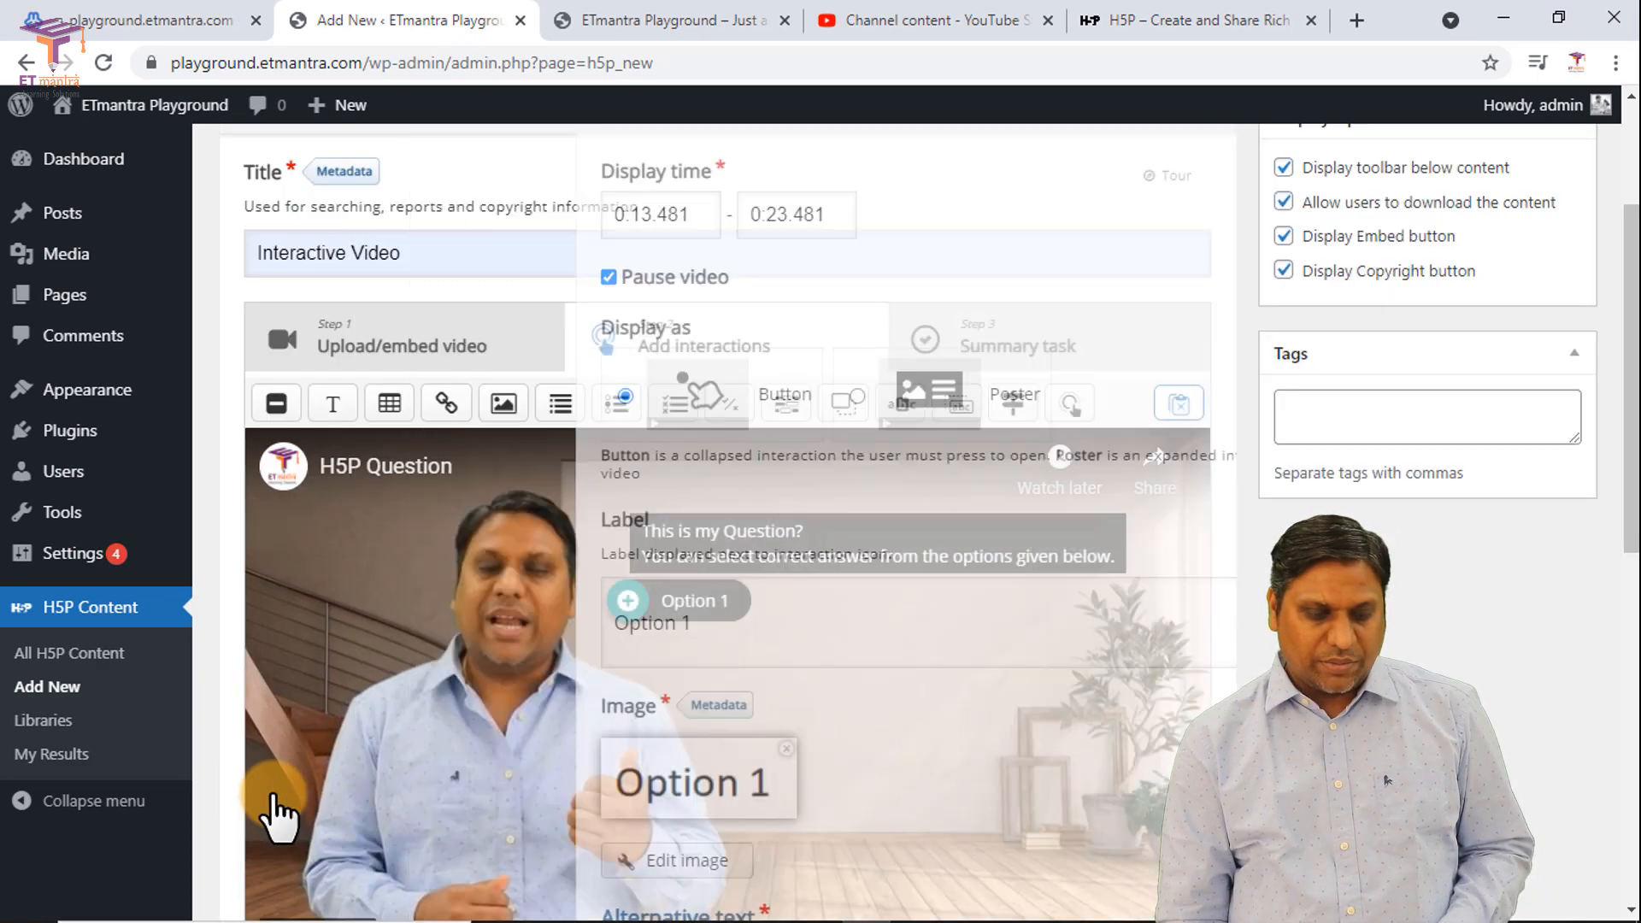
{"action": "scroll", "coordinate": [855, 637], "scroll_direction": "down", "scroll_amount": 3}
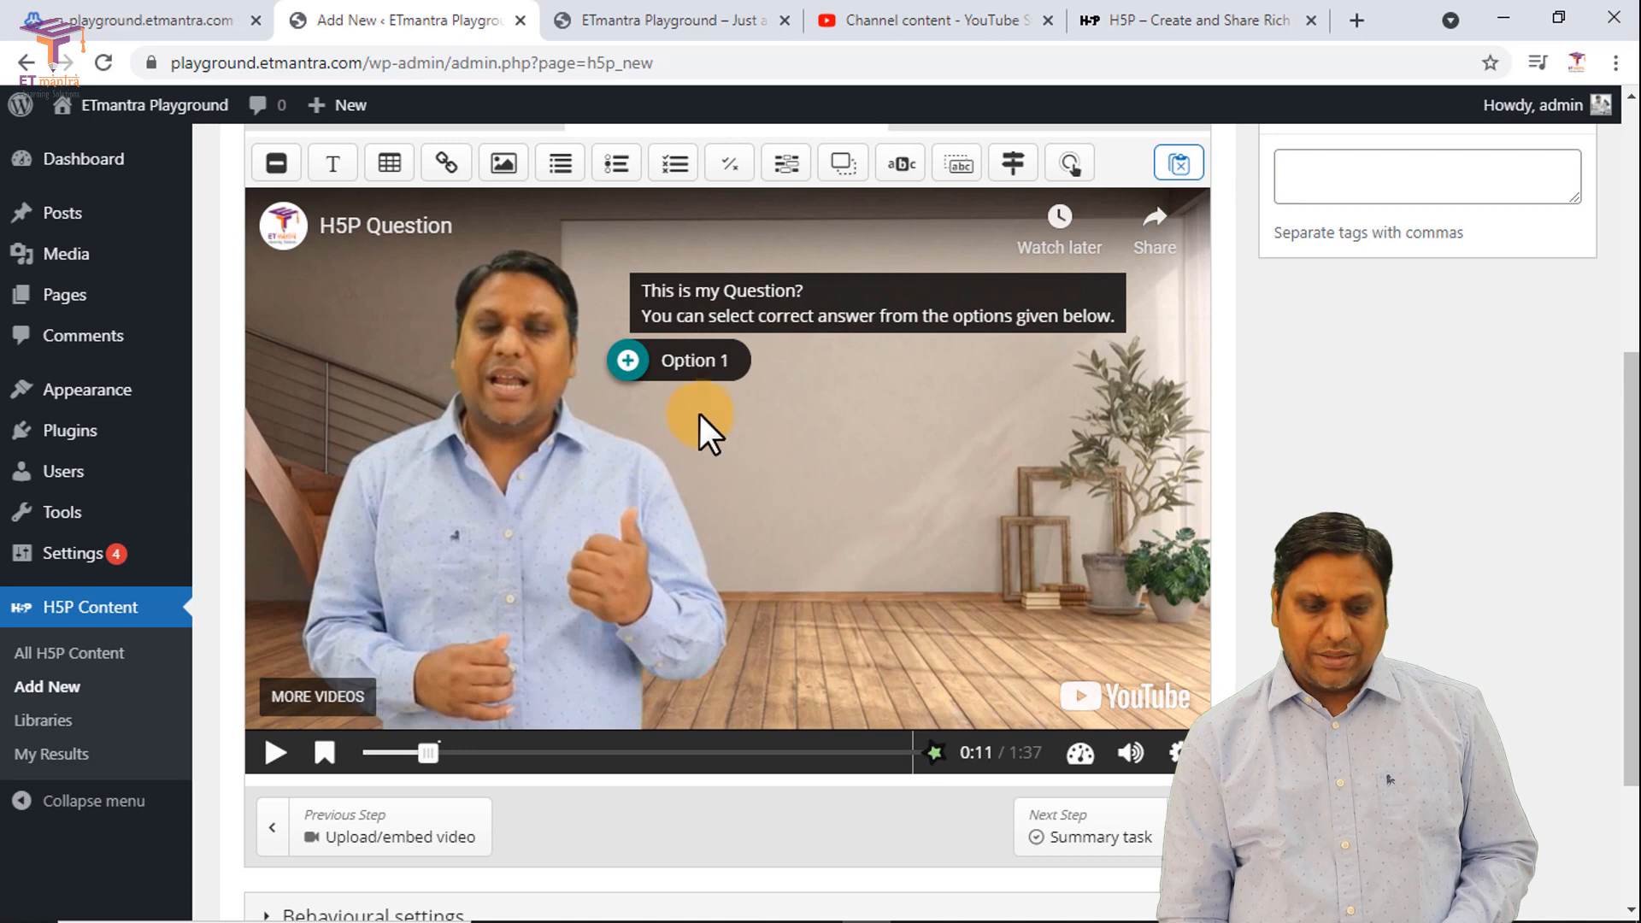
{"action": "left_click_drag", "start_coordinate": [696, 366], "coordinate": [762, 382]}
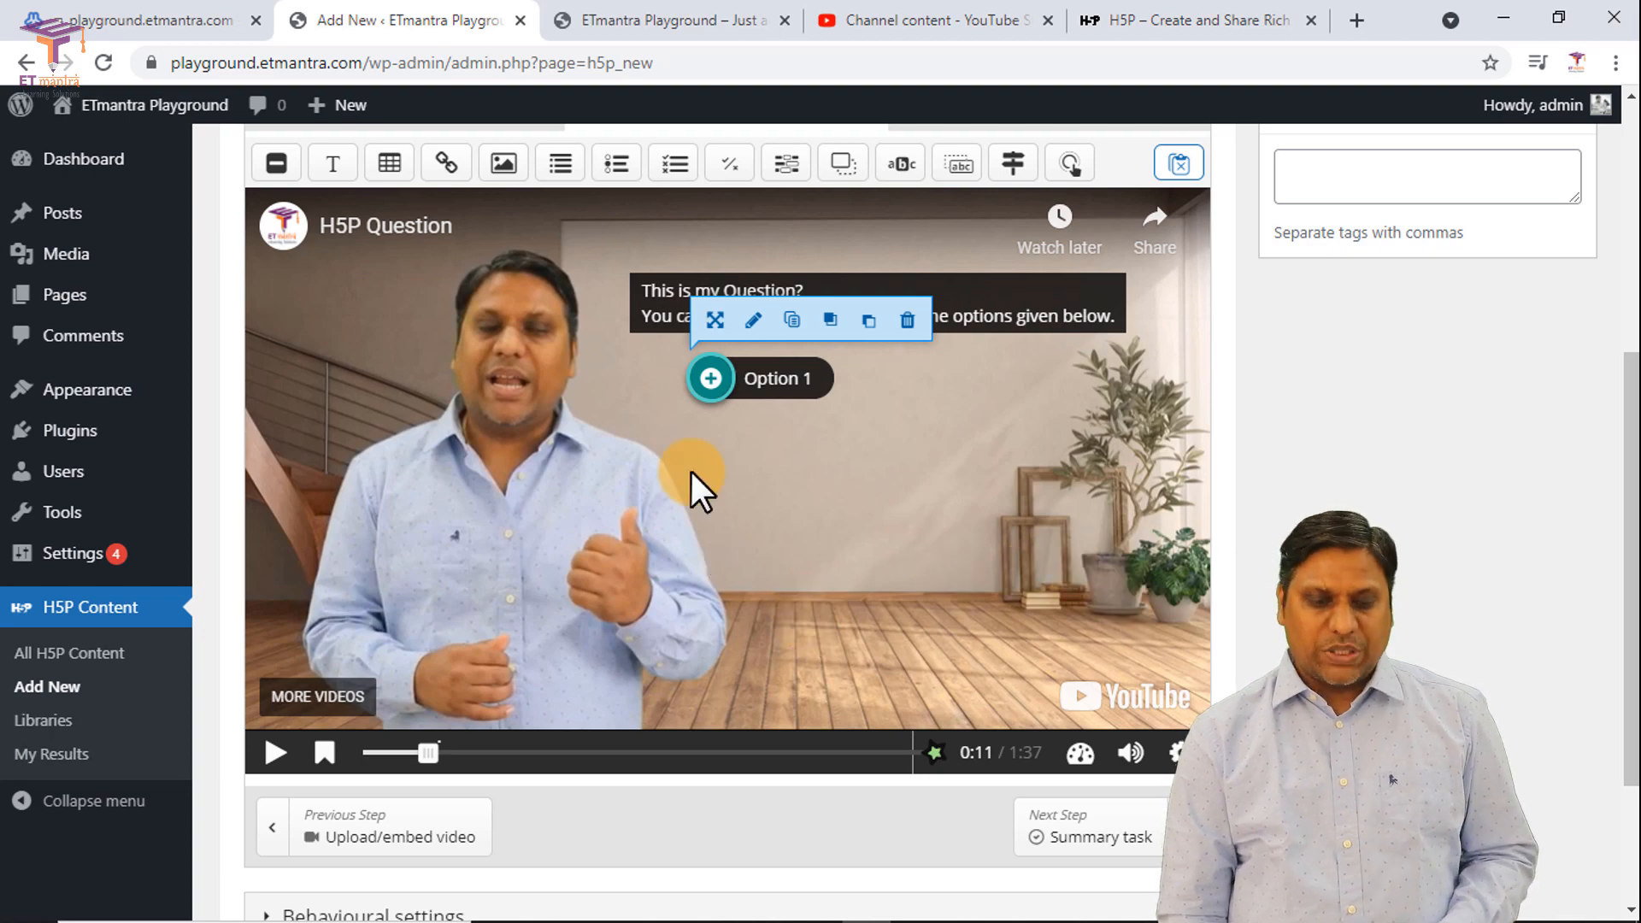
Step: Add a second image interaction that pauses the video, display it as a button and label it "Option 2"
{"action": "left_click", "coordinate": [503, 181]}
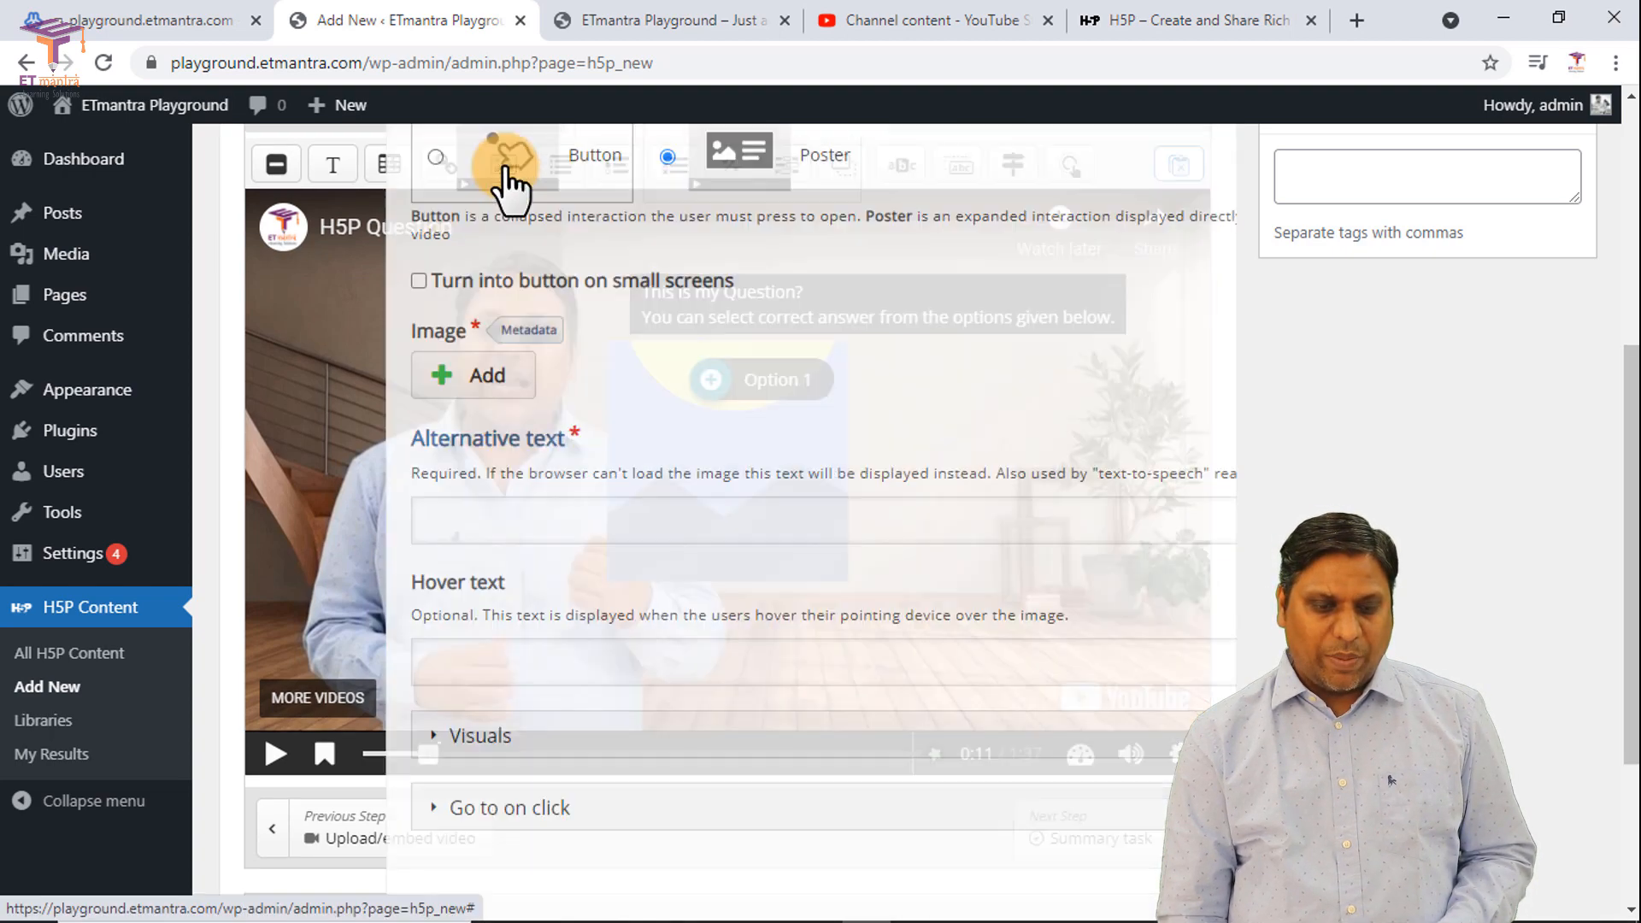
{"action": "scroll", "coordinate": [260, 275], "scroll_direction": "up", "scroll_amount": 3}
{"action": "left_click", "coordinate": [269, 396]}
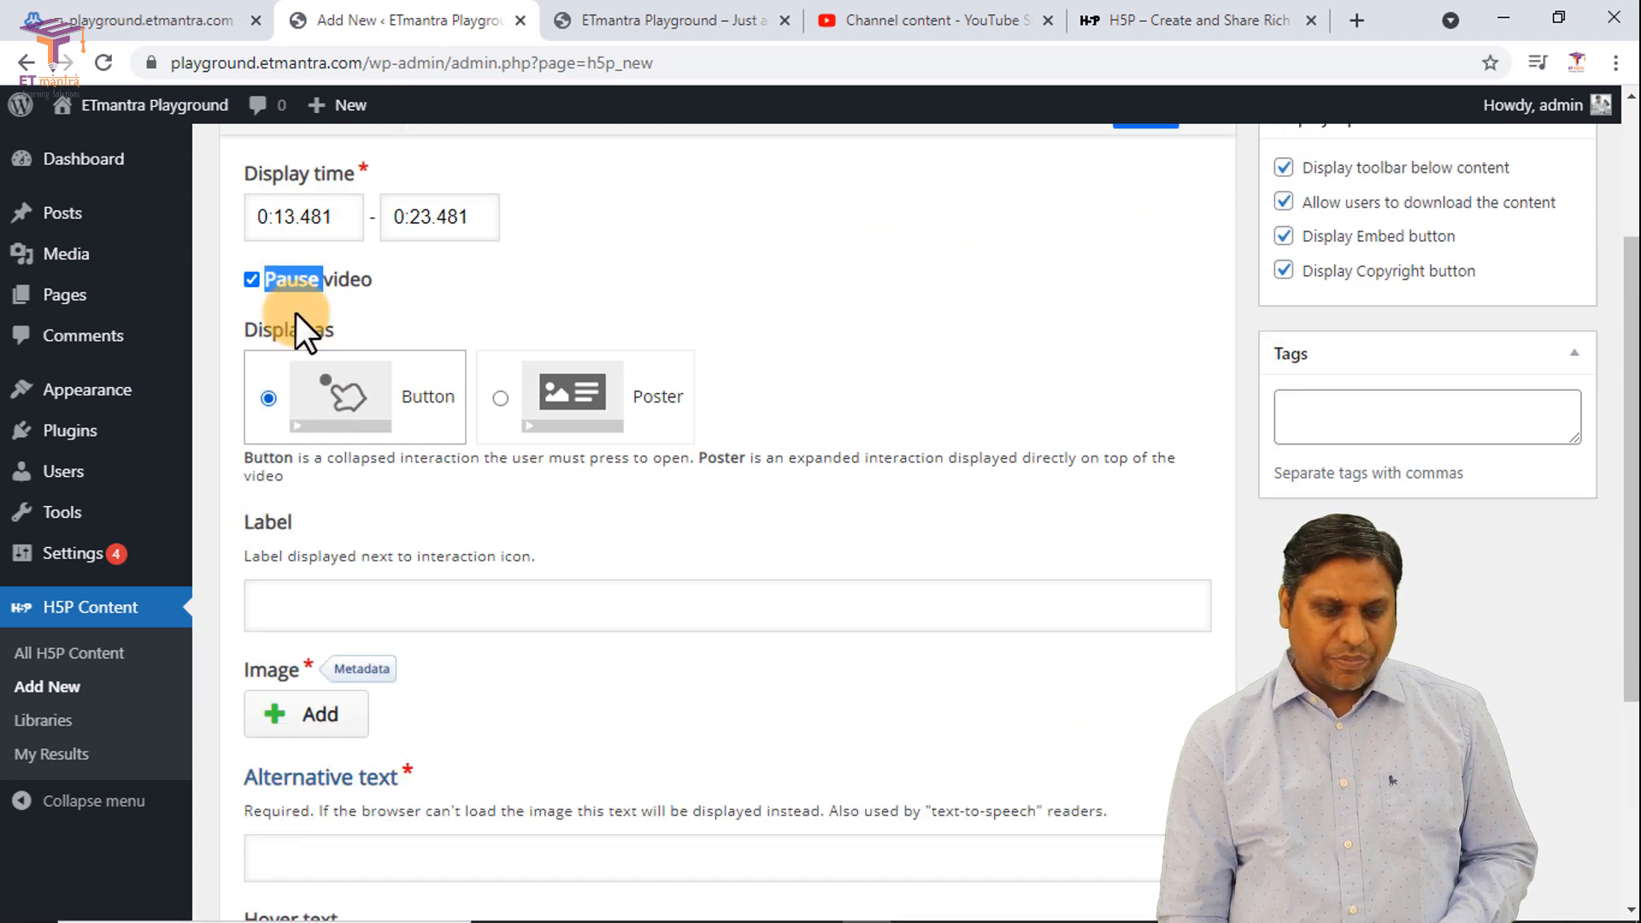
{"action": "scroll", "coordinate": [351, 311], "scroll_direction": "down", "scroll_amount": 3}
{"action": "left_click", "coordinate": [351, 311]}
{"action": "type", "text": "Option 2"}
Step: Upload Options.png from the H5P folder as the image of the Option 2 interaction
{"action": "left_click", "coordinate": [315, 477]}
{"action": "left_click", "coordinate": [307, 221]}
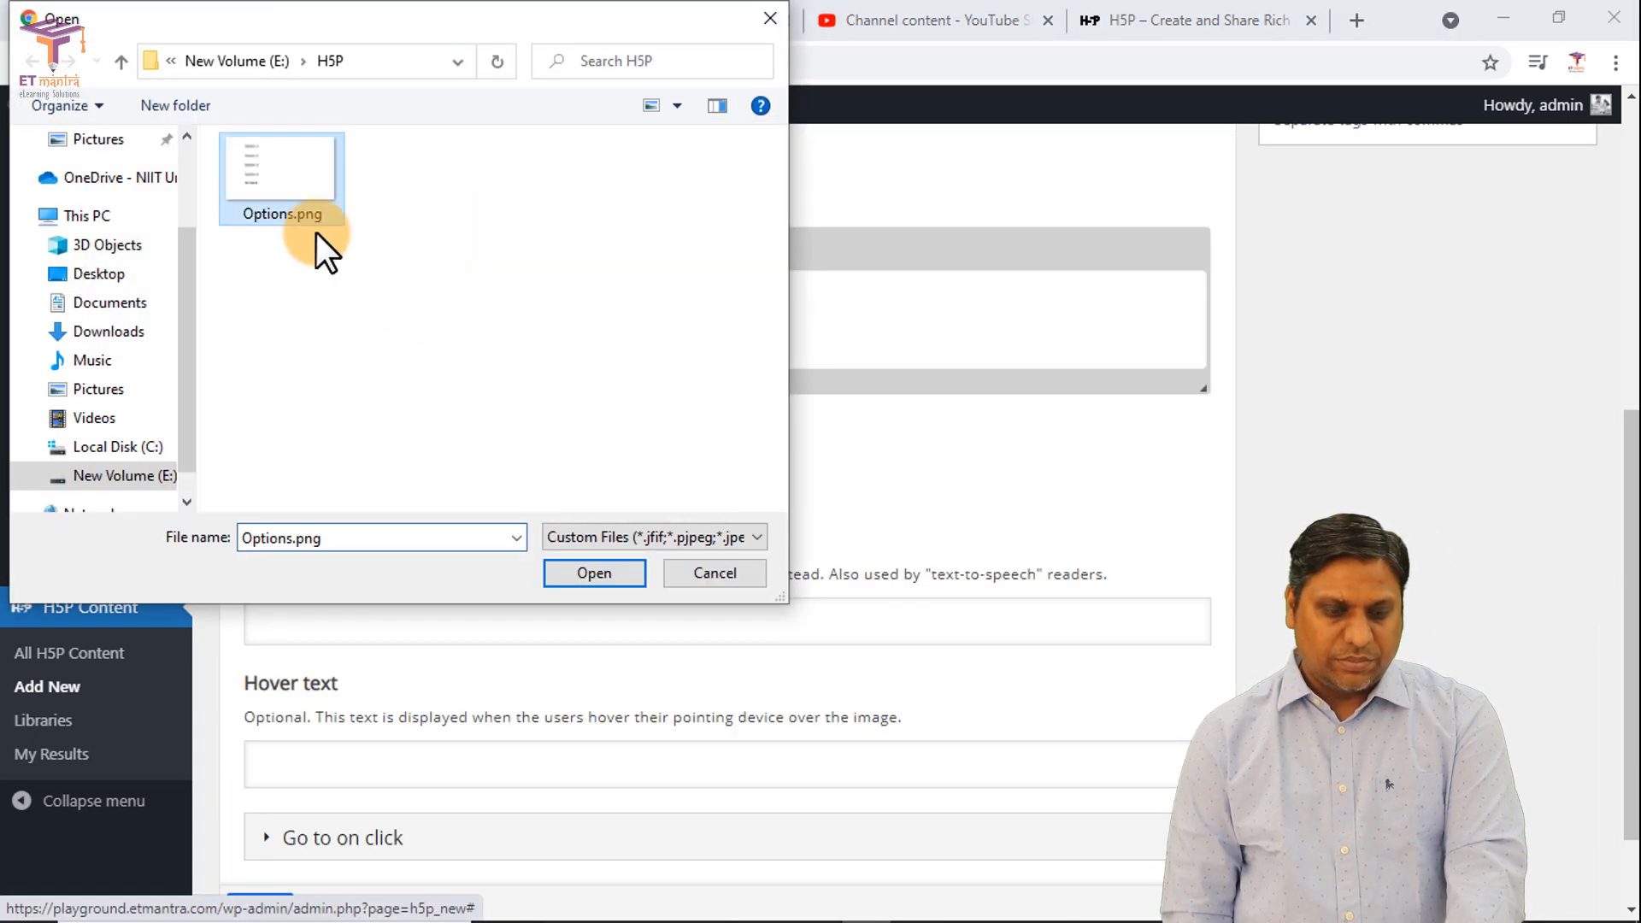
{"action": "left_click", "coordinate": [595, 574]}
Step: Crop the uploaded image to just the "Option 2" text and save the edited image
{"action": "left_click", "coordinate": [330, 460]}
{"action": "left_click", "coordinate": [461, 174]}
{"action": "mouse_move", "coordinate": [425, 368]}
{"action": "left_mouse_down"}
{"action": "mouse_move", "coordinate": [457, 419]}
{"action": "mouse_move", "coordinate": [575, 421]}
{"action": "left_mouse_up"}
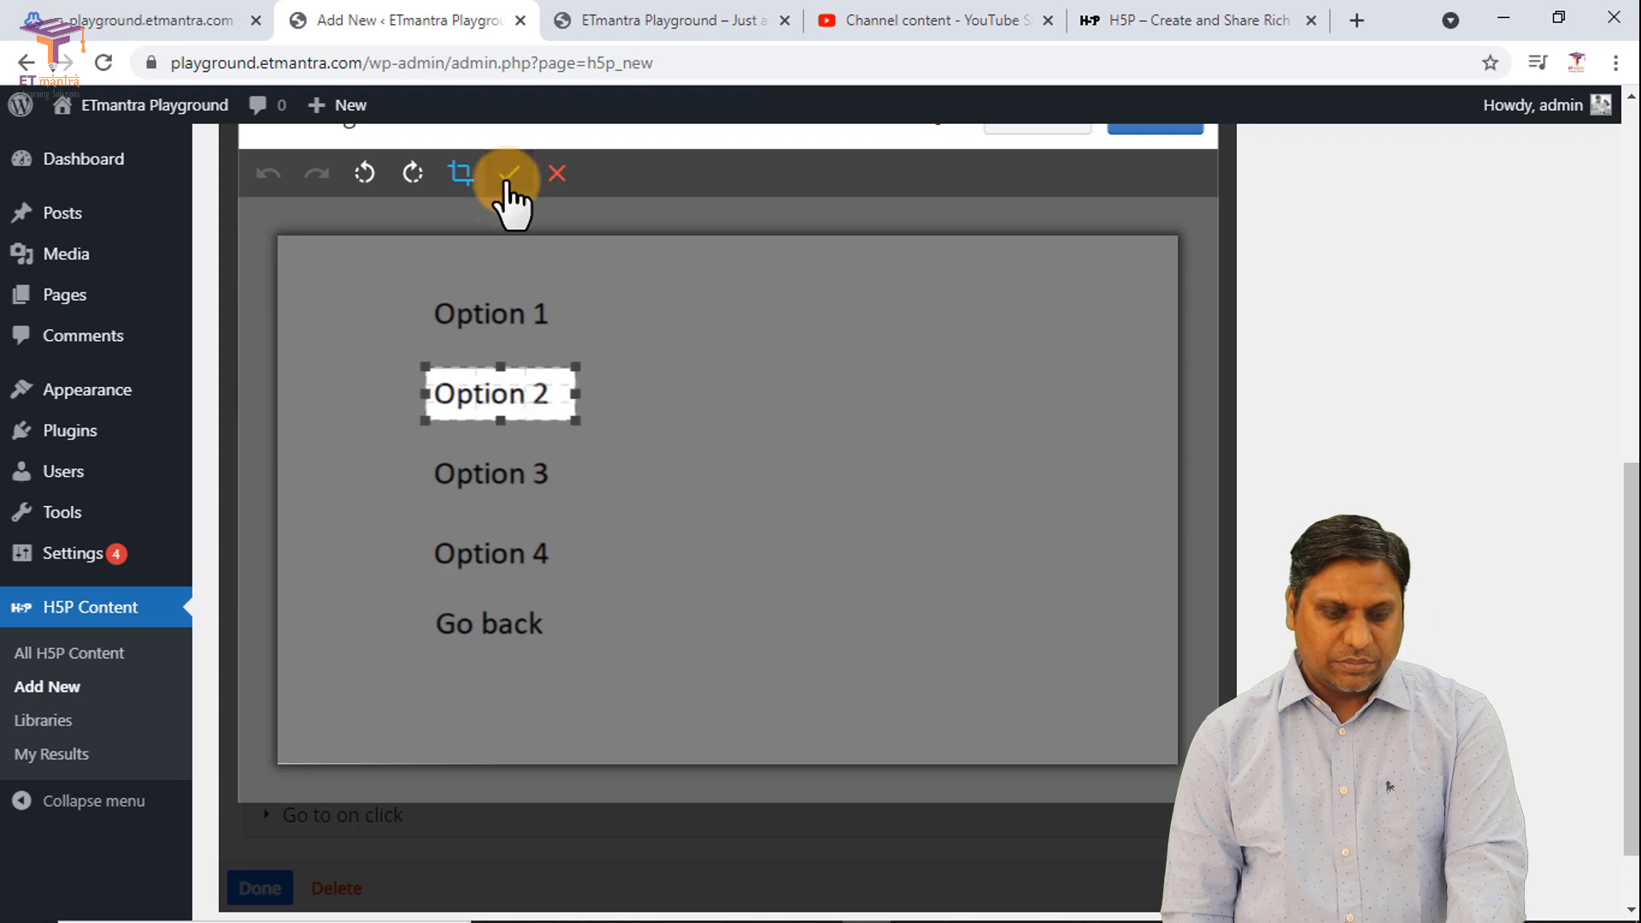
{"action": "left_click", "coordinate": [510, 174]}
{"action": "left_click", "coordinate": [1168, 267]}
Step: Enter "Option 2" as the alternative text and make the image go to timecode 12:00 on click
{"action": "type", "text": "Option 2"}
{"action": "scroll", "coordinate": [356, 722], "scroll_direction": "down", "scroll_amount": 4}
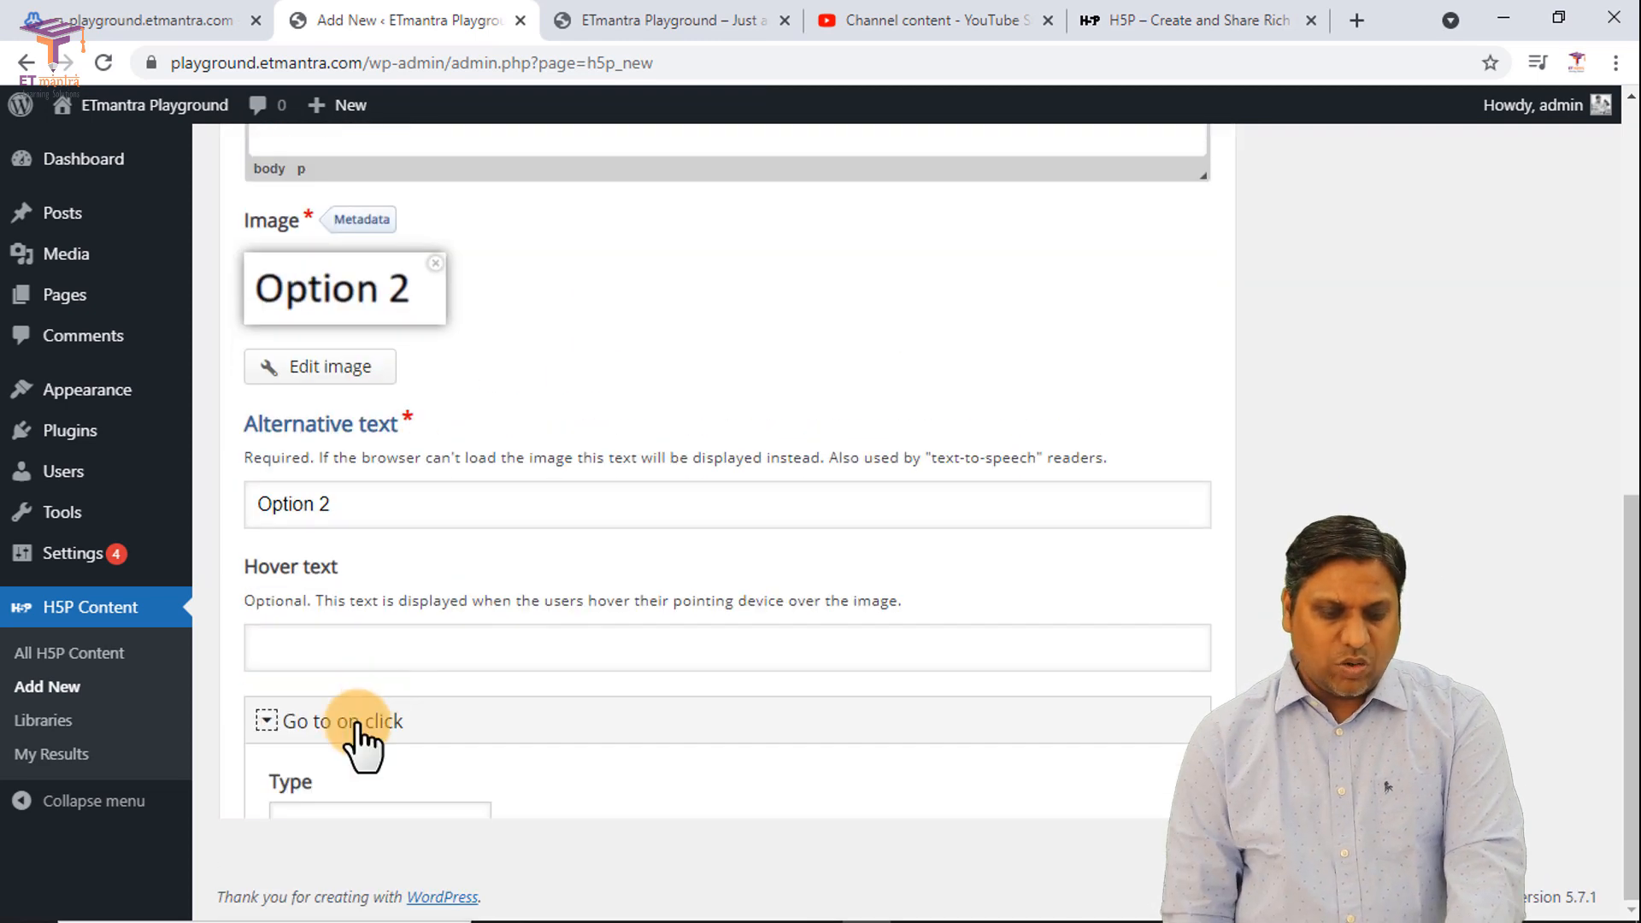
{"action": "left_click", "coordinate": [356, 721]}
{"action": "left_click", "coordinate": [367, 604]}
{"action": "left_click", "coordinate": [361, 675]}
{"action": "left_click", "coordinate": [322, 751]}
{"action": "type", "text": "12:00"}
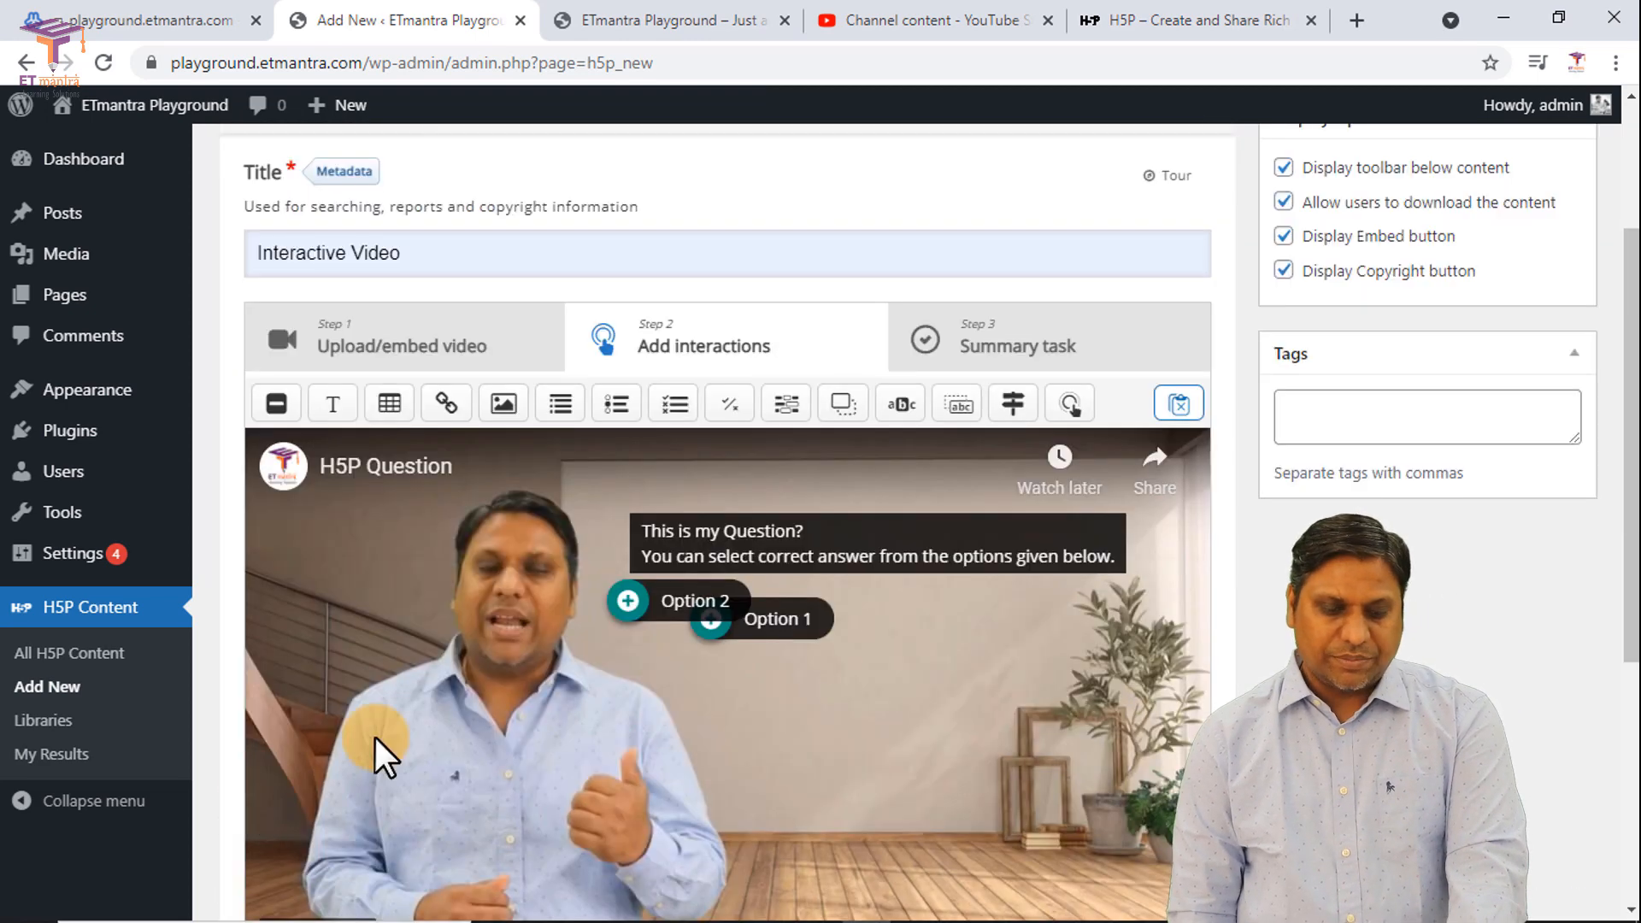
Step: Arrange the Option 1 and Option 2 buttons side by side in one row beneath the question label
{"action": "left_click_drag", "start_coordinate": [630, 612], "coordinate": [1038, 624]}
{"action": "left_click", "coordinate": [757, 647]}
{"action": "scroll", "coordinate": [916, 659], "scroll_direction": "down", "scroll_amount": 4}
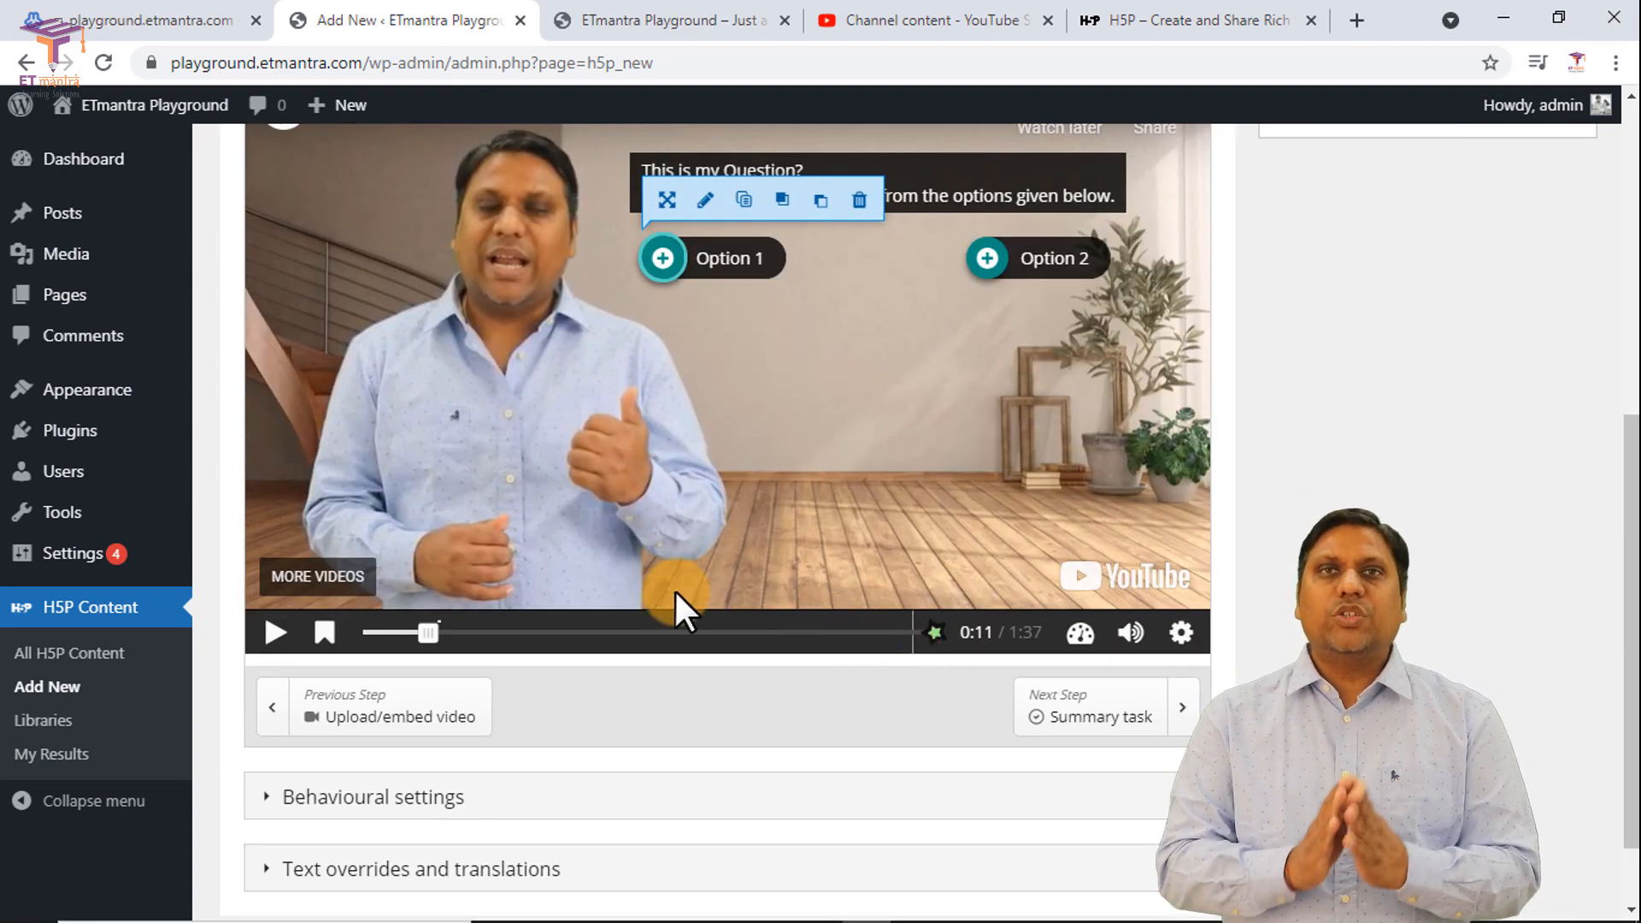
Step: Play and scrub the video around 0:29 to find where the Option 1 segment starts
{"action": "left_click", "coordinate": [272, 650]}
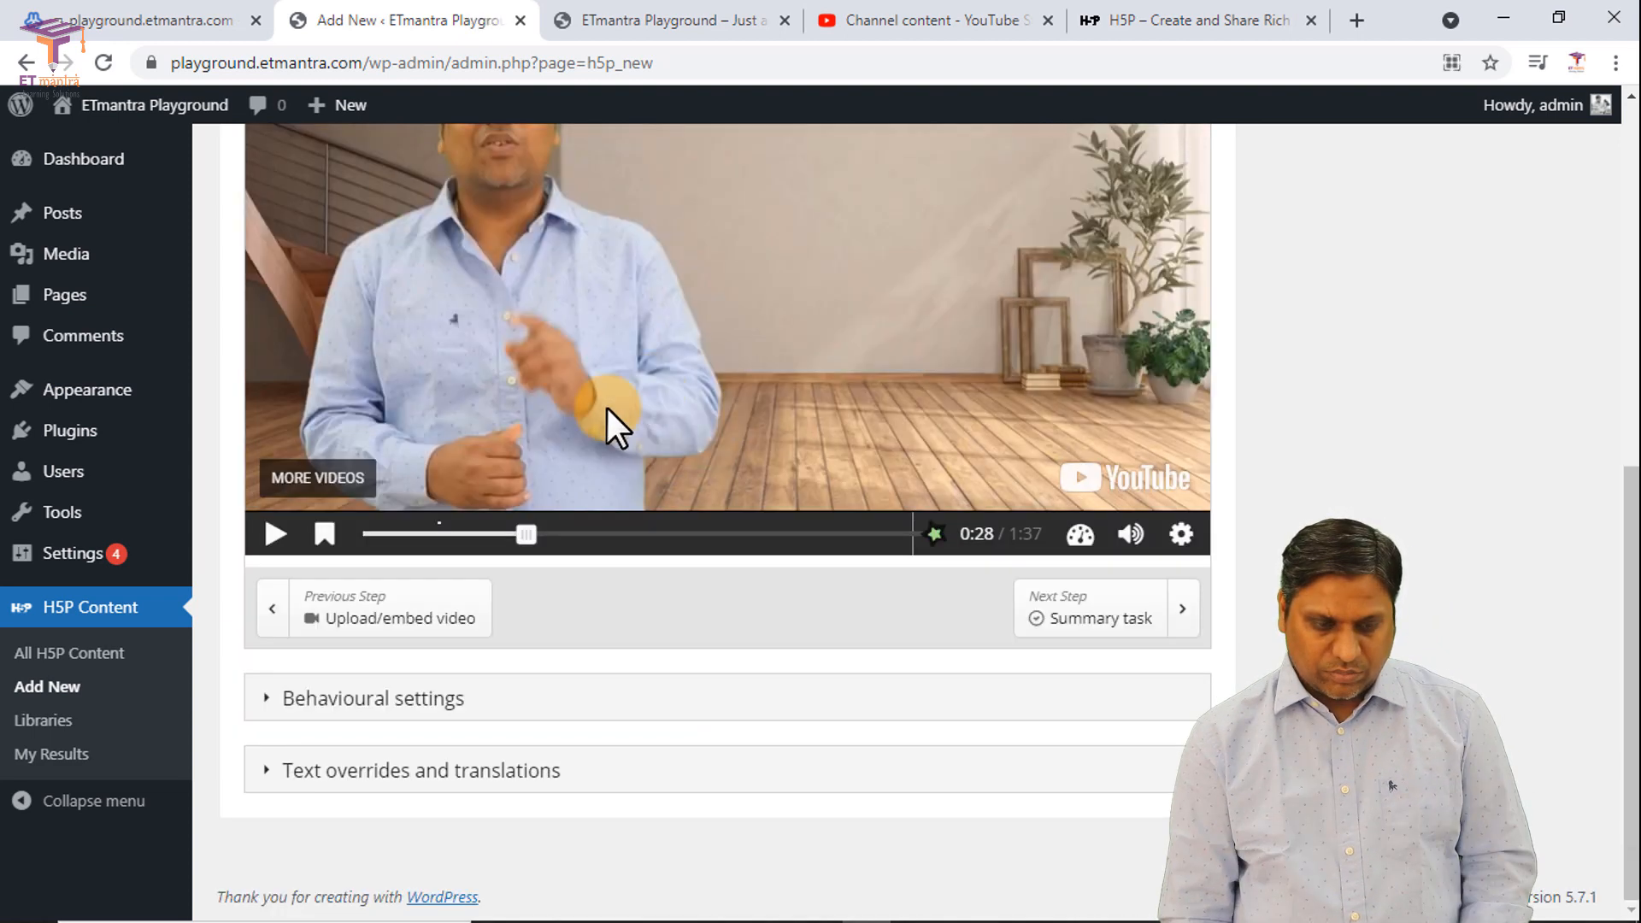
{"action": "left_click", "coordinate": [272, 555]}
{"action": "left_click", "coordinate": [271, 554]}
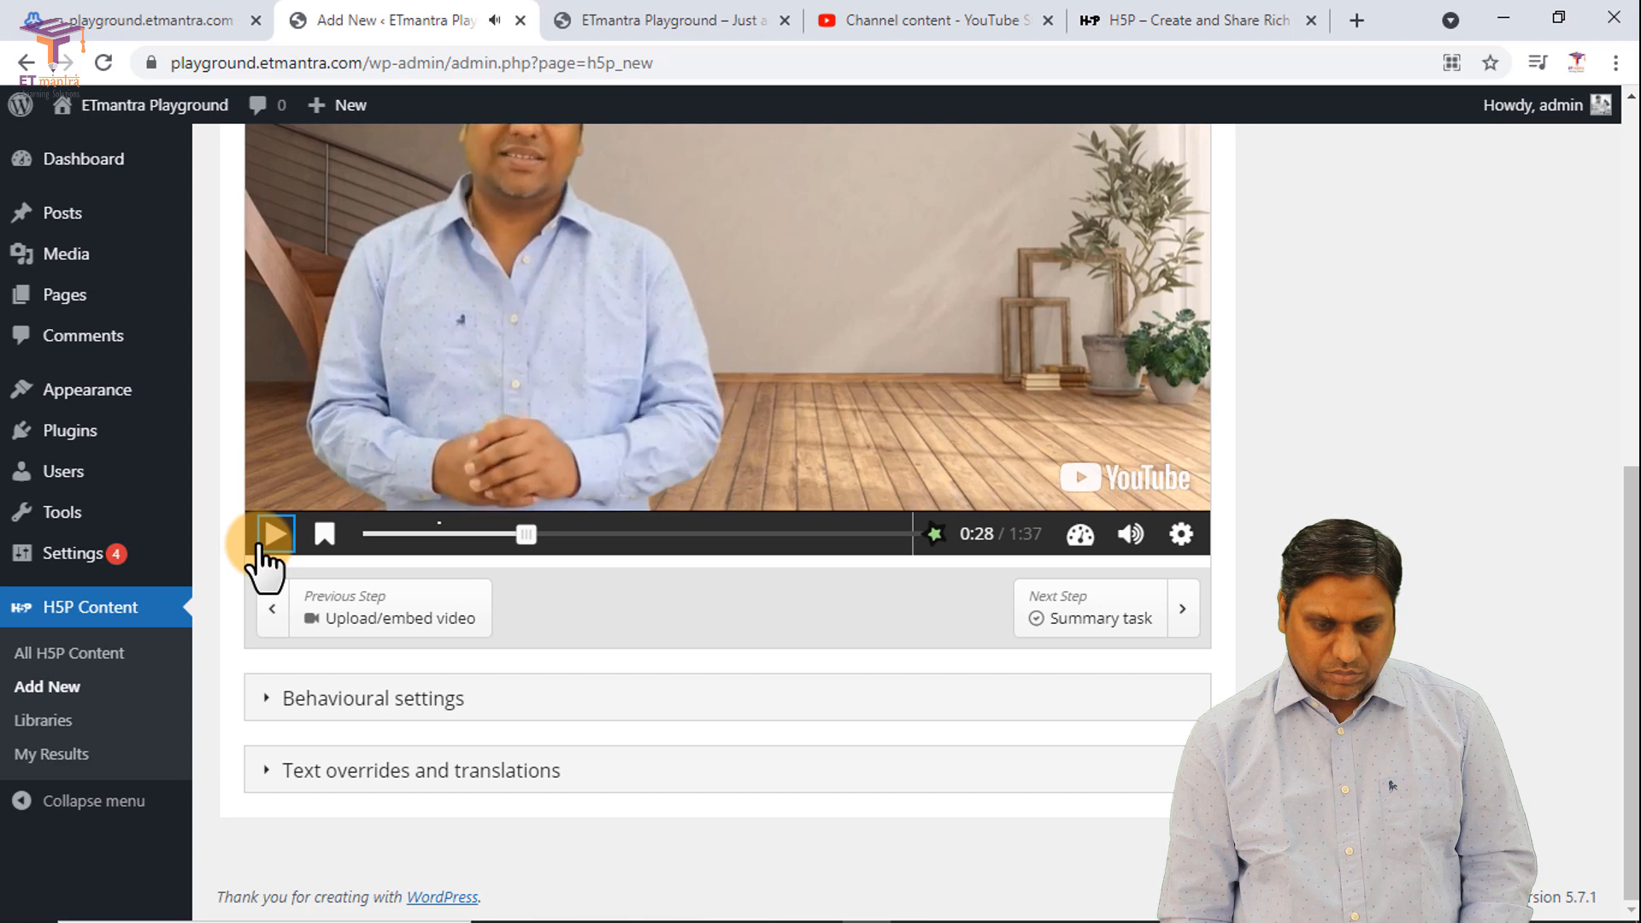
{"action": "left_click", "coordinate": [317, 534]}
{"action": "left_click", "coordinate": [520, 536]}
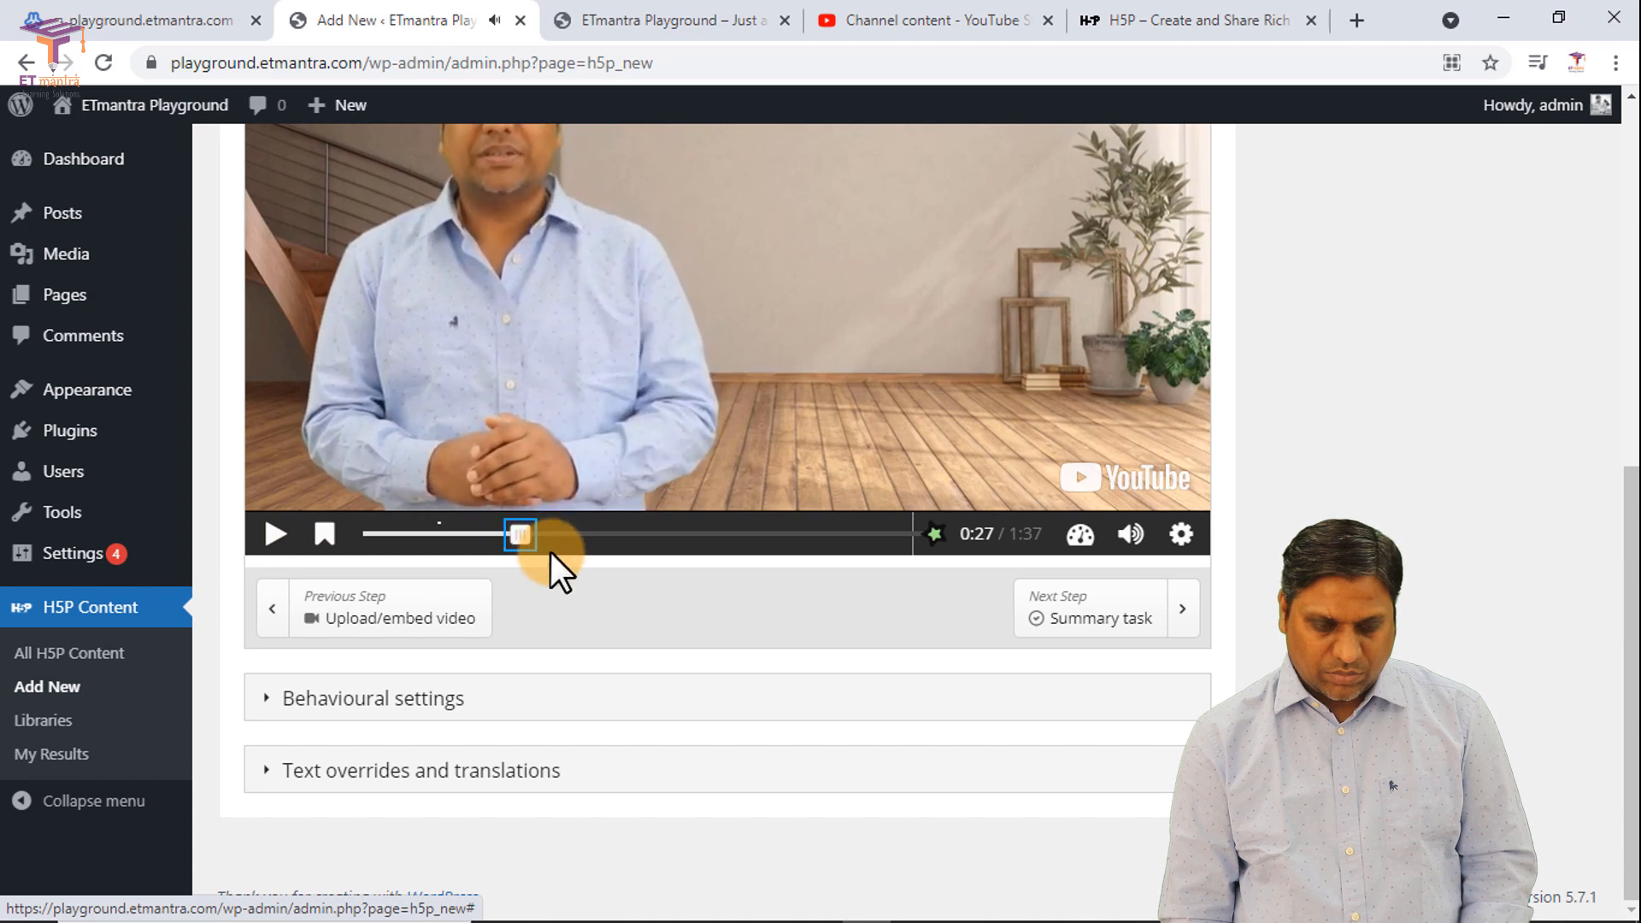
{"action": "scroll", "coordinate": [551, 557], "scroll_direction": "up", "scroll_amount": 2}
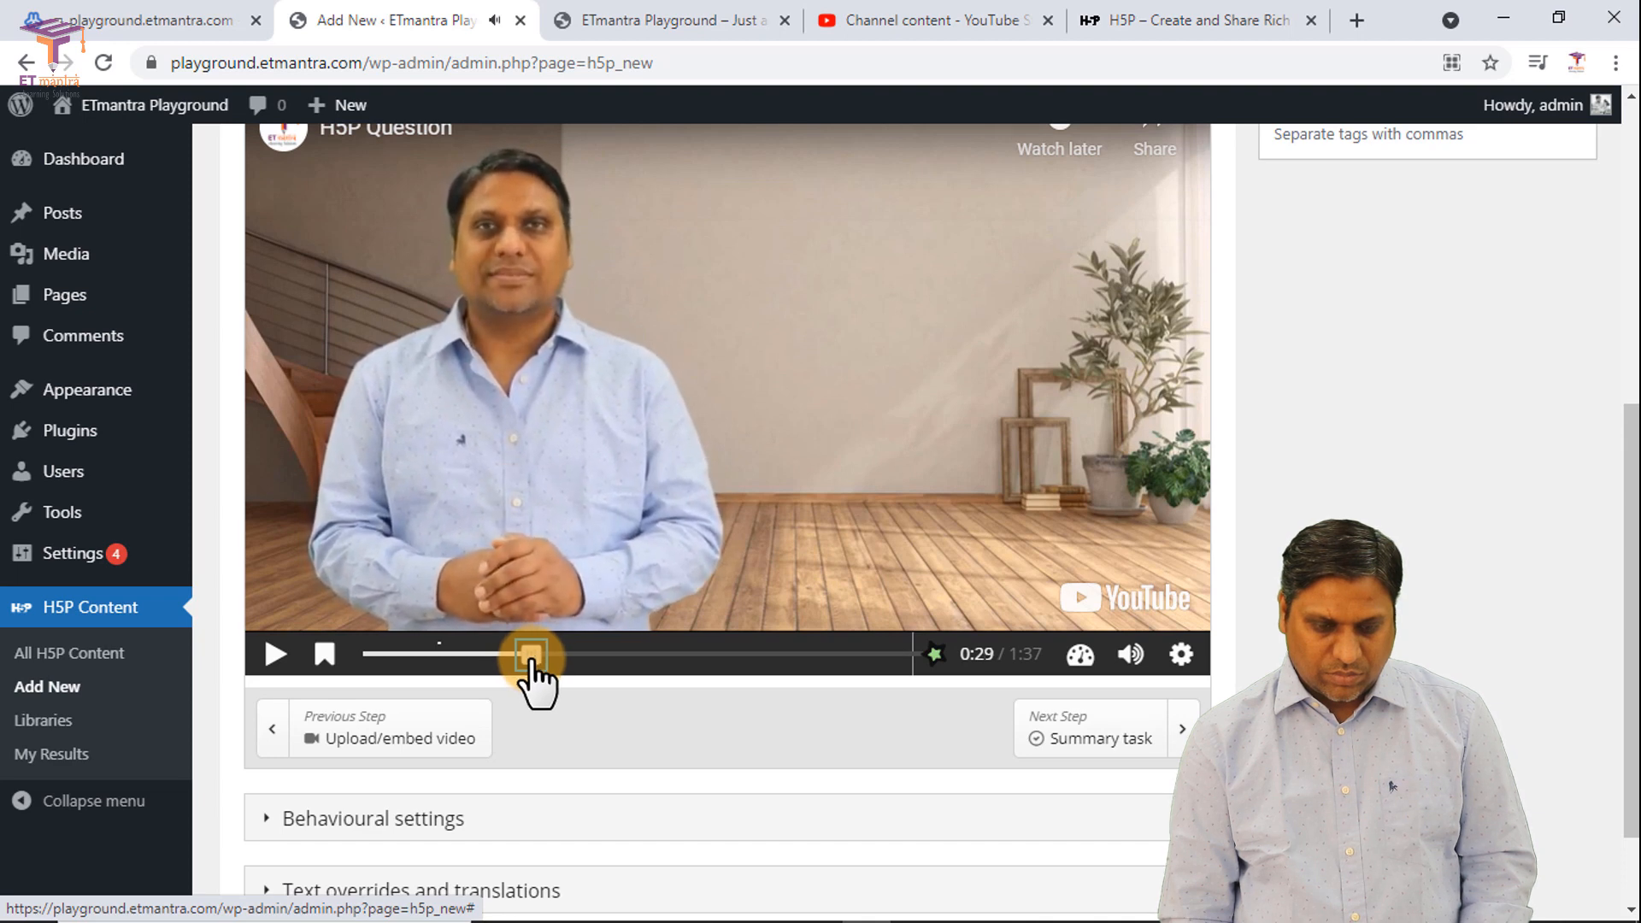
{"action": "left_click", "coordinate": [275, 656]}
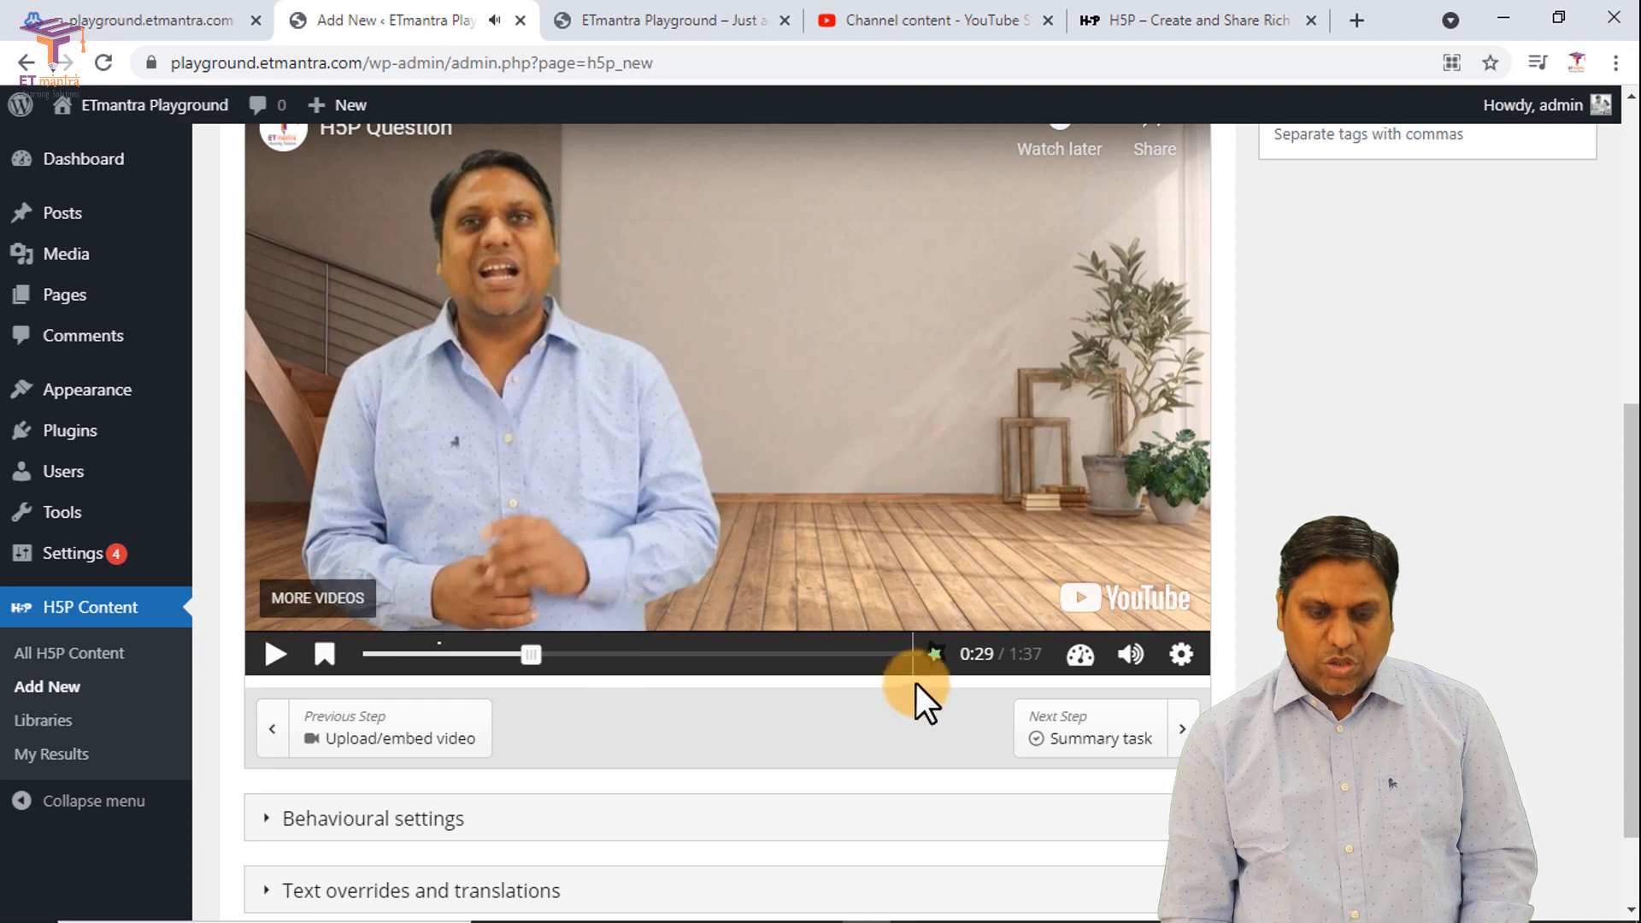
{"action": "scroll", "coordinate": [975, 675], "scroll_direction": "up", "scroll_amount": 1}
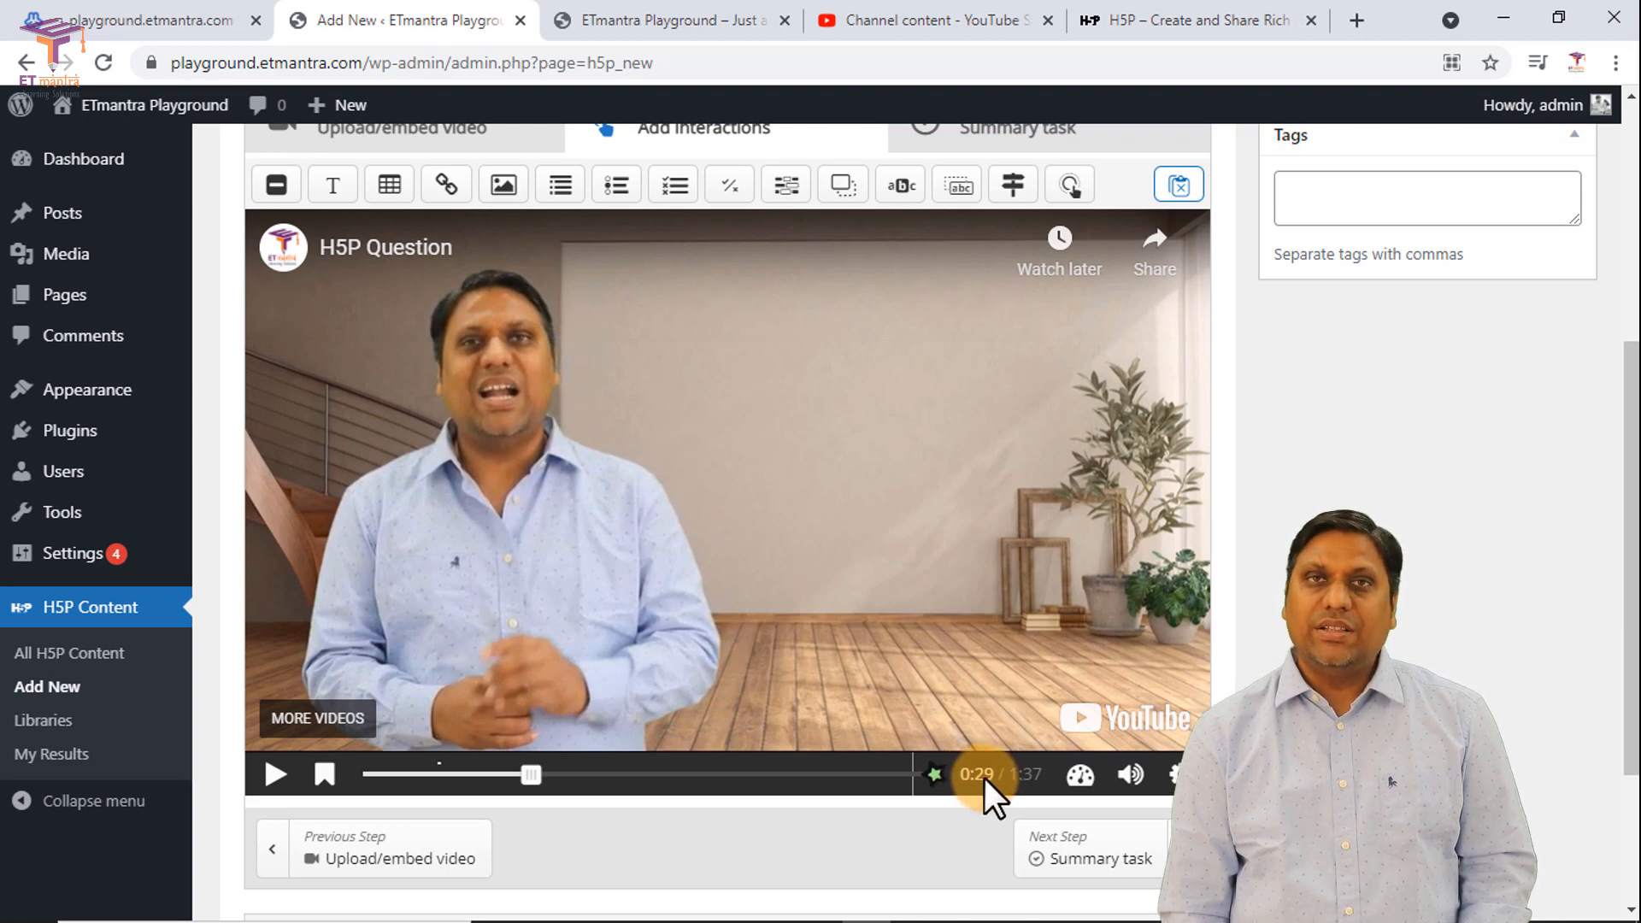
Step: Return the video to the question at about 0:14 and set the Option 1 image's click timecode to 0:29
{"action": "left_click", "coordinate": [440, 765]}
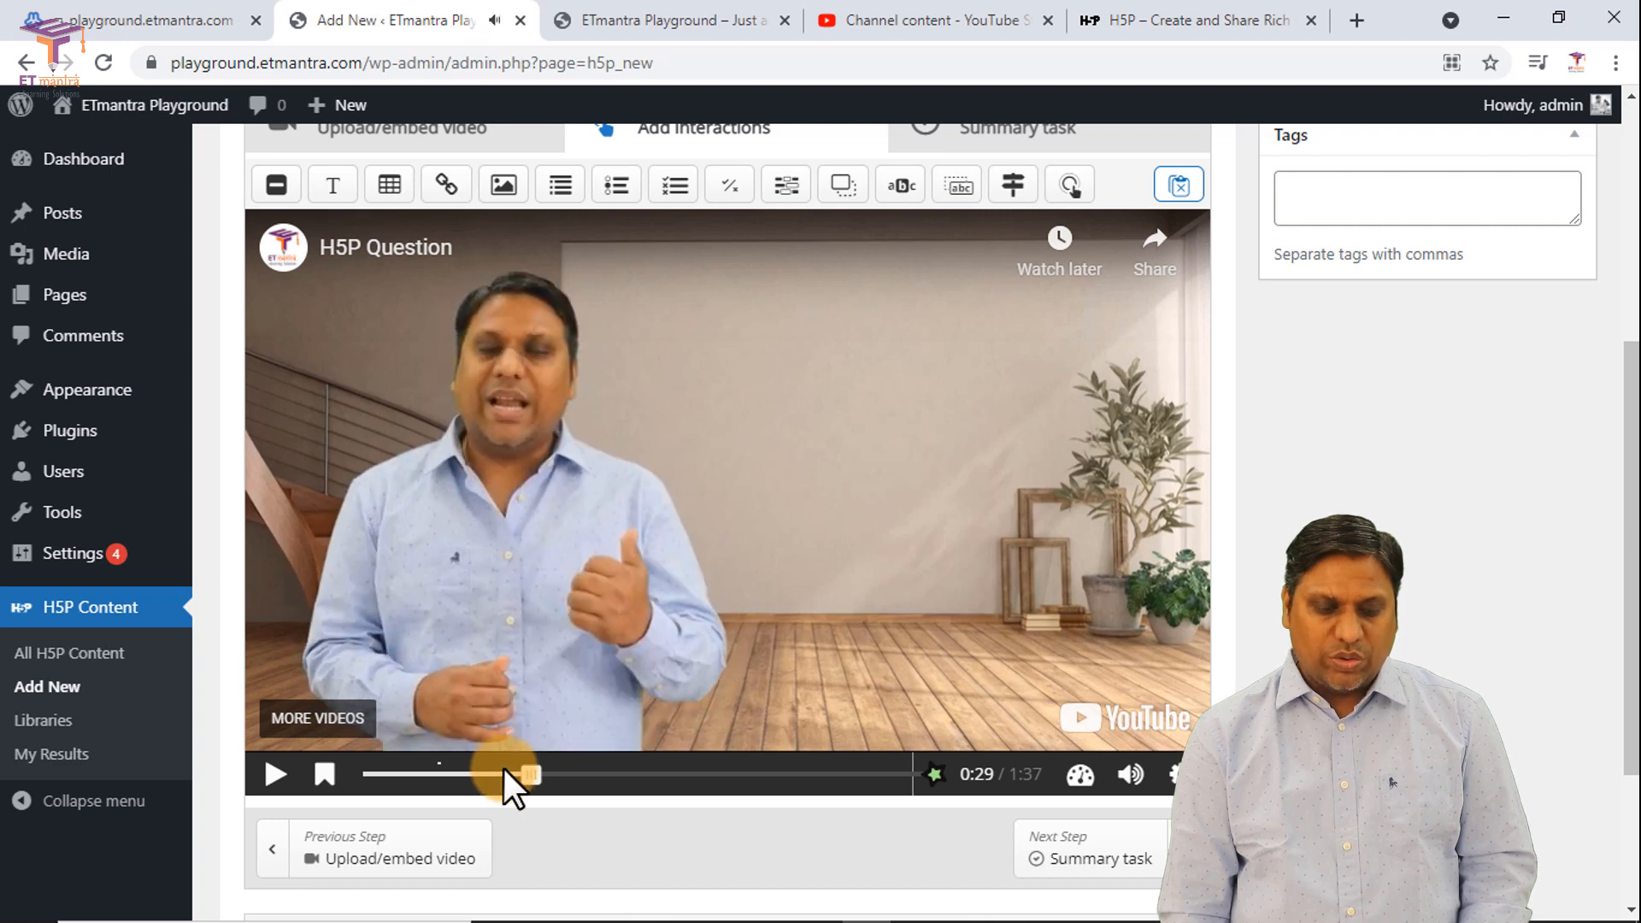
{"action": "left_click_drag", "start_coordinate": [530, 774], "coordinate": [441, 774]}
{"action": "left_click", "coordinate": [724, 389]}
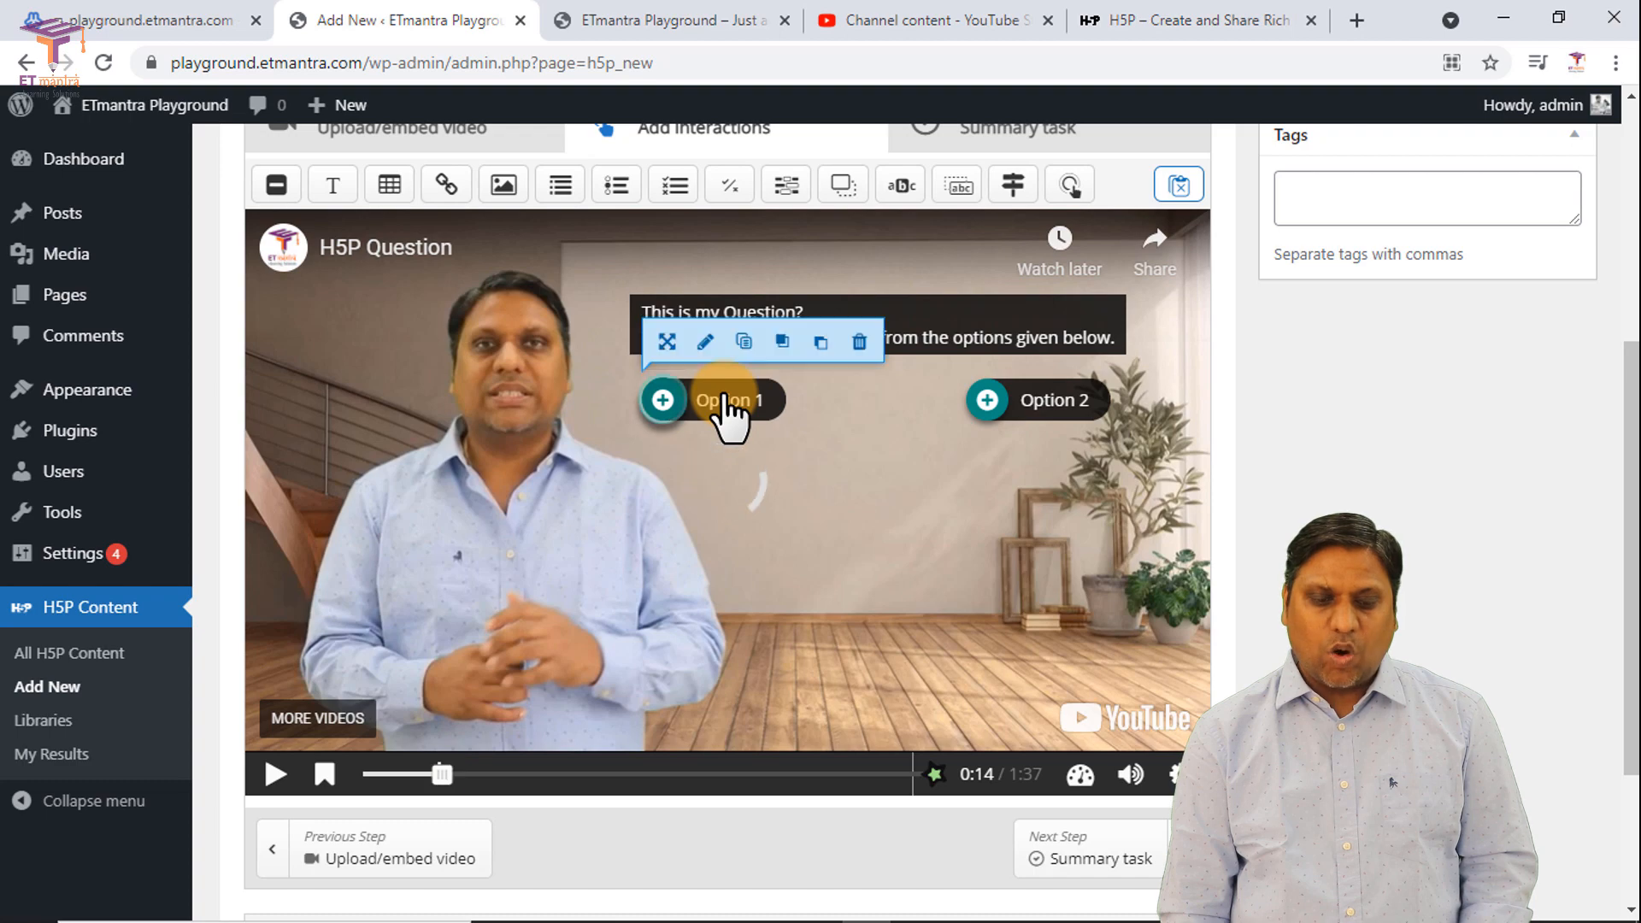
{"action": "left_click", "coordinate": [705, 344]}
{"action": "scroll", "coordinate": [501, 571], "scroll_direction": "down", "scroll_amount": 5}
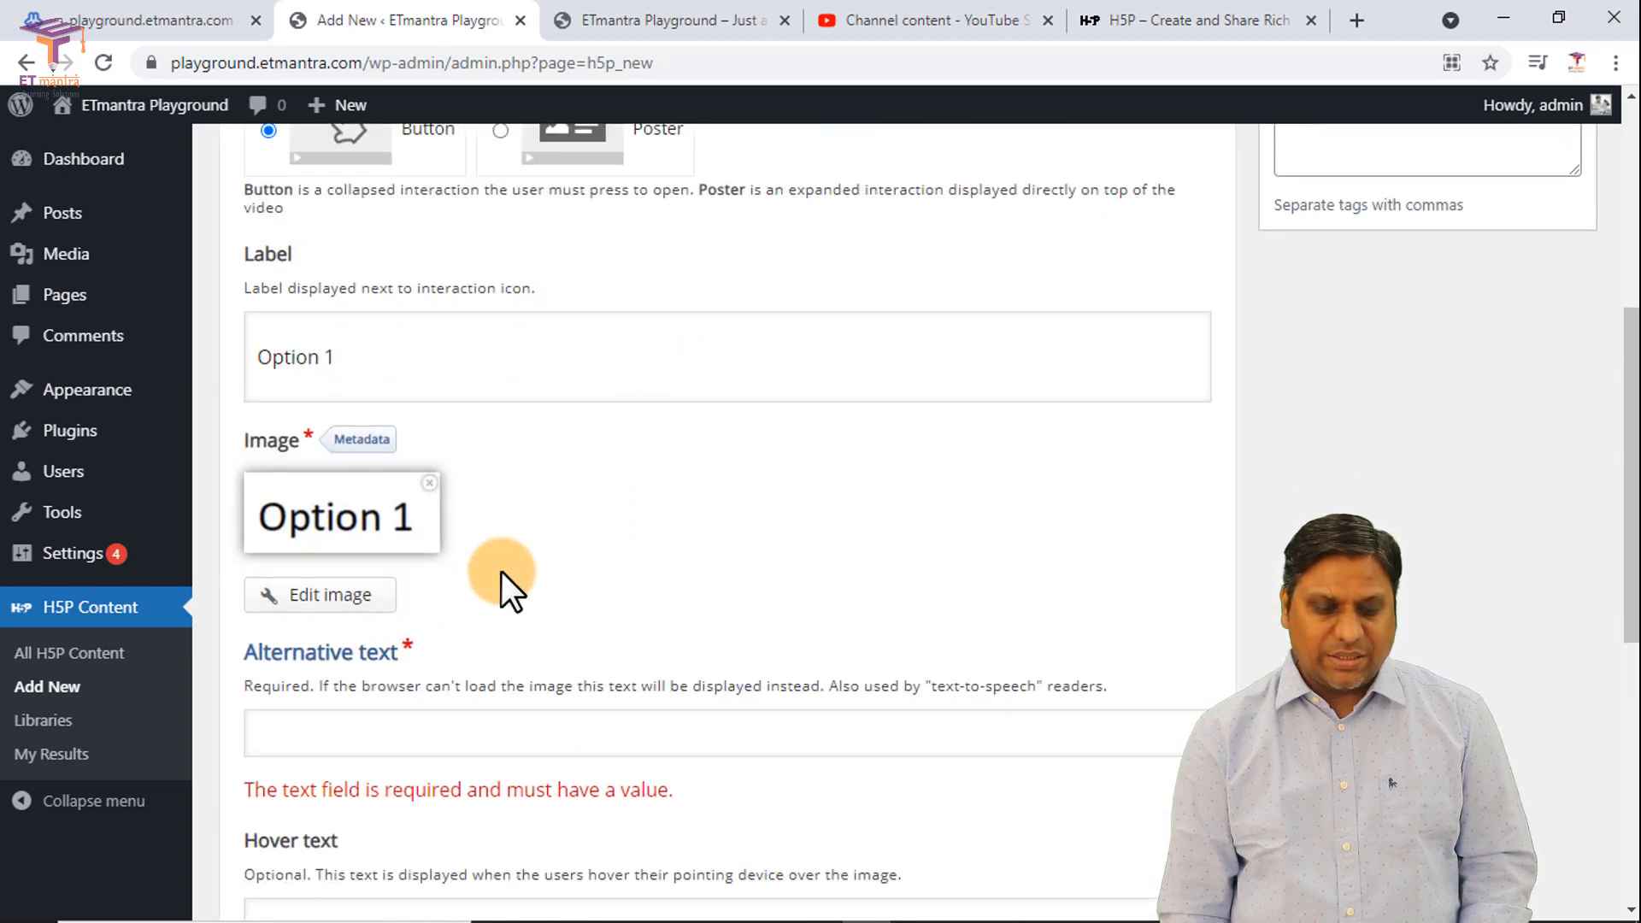
{"action": "scroll", "coordinate": [506, 586], "scroll_direction": "down", "scroll_amount": 3}
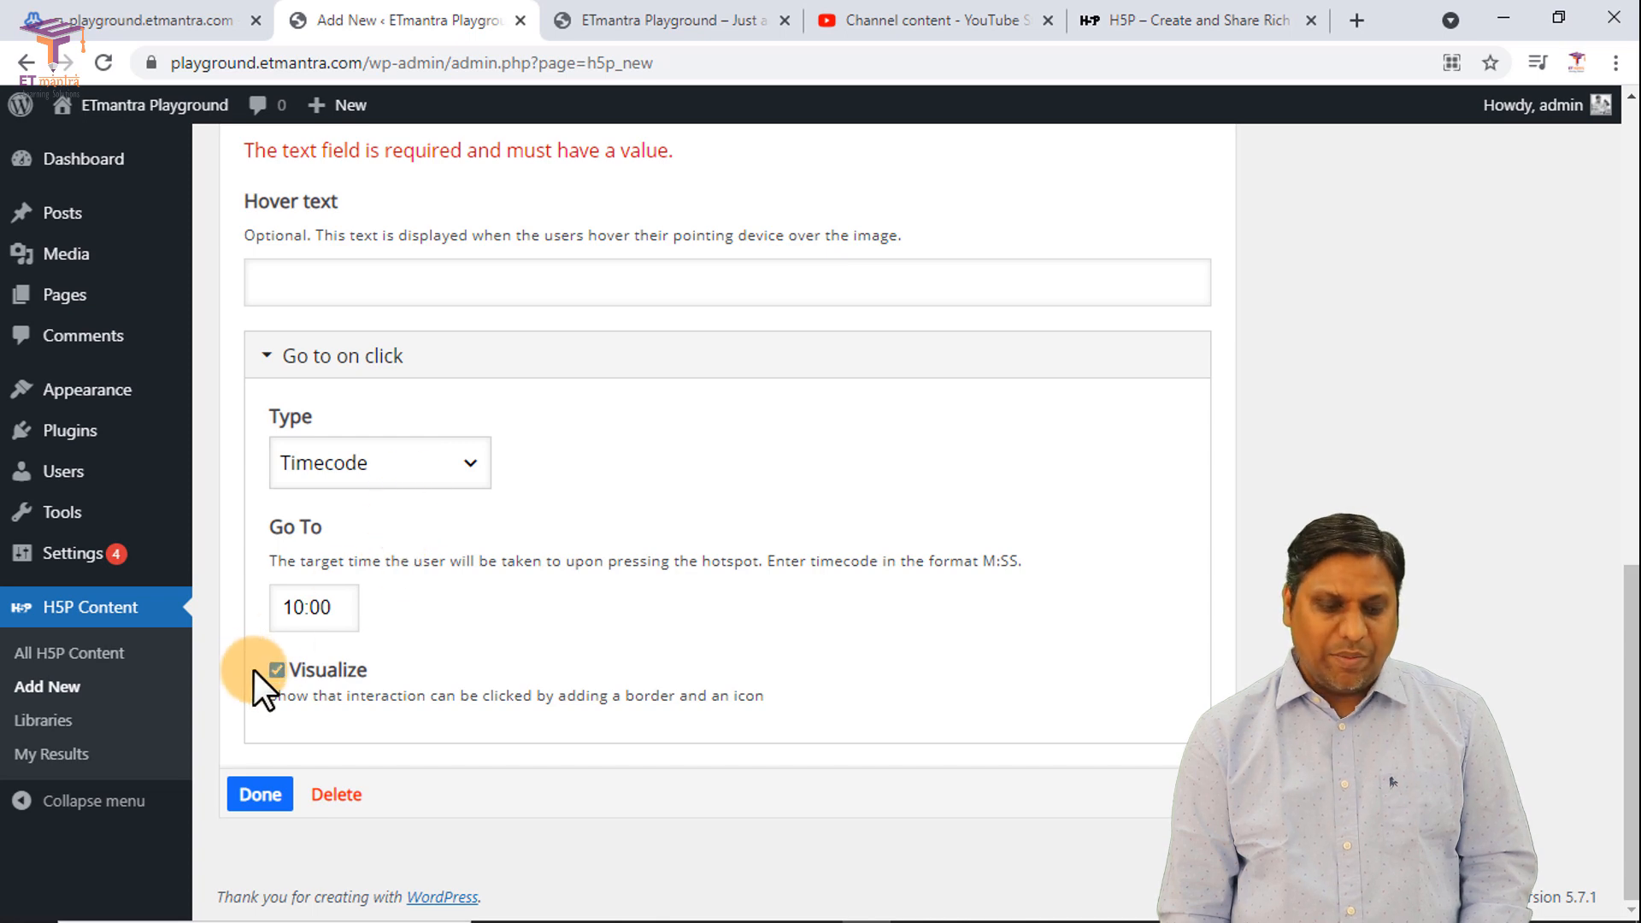
{"action": "type", "text": "0"}
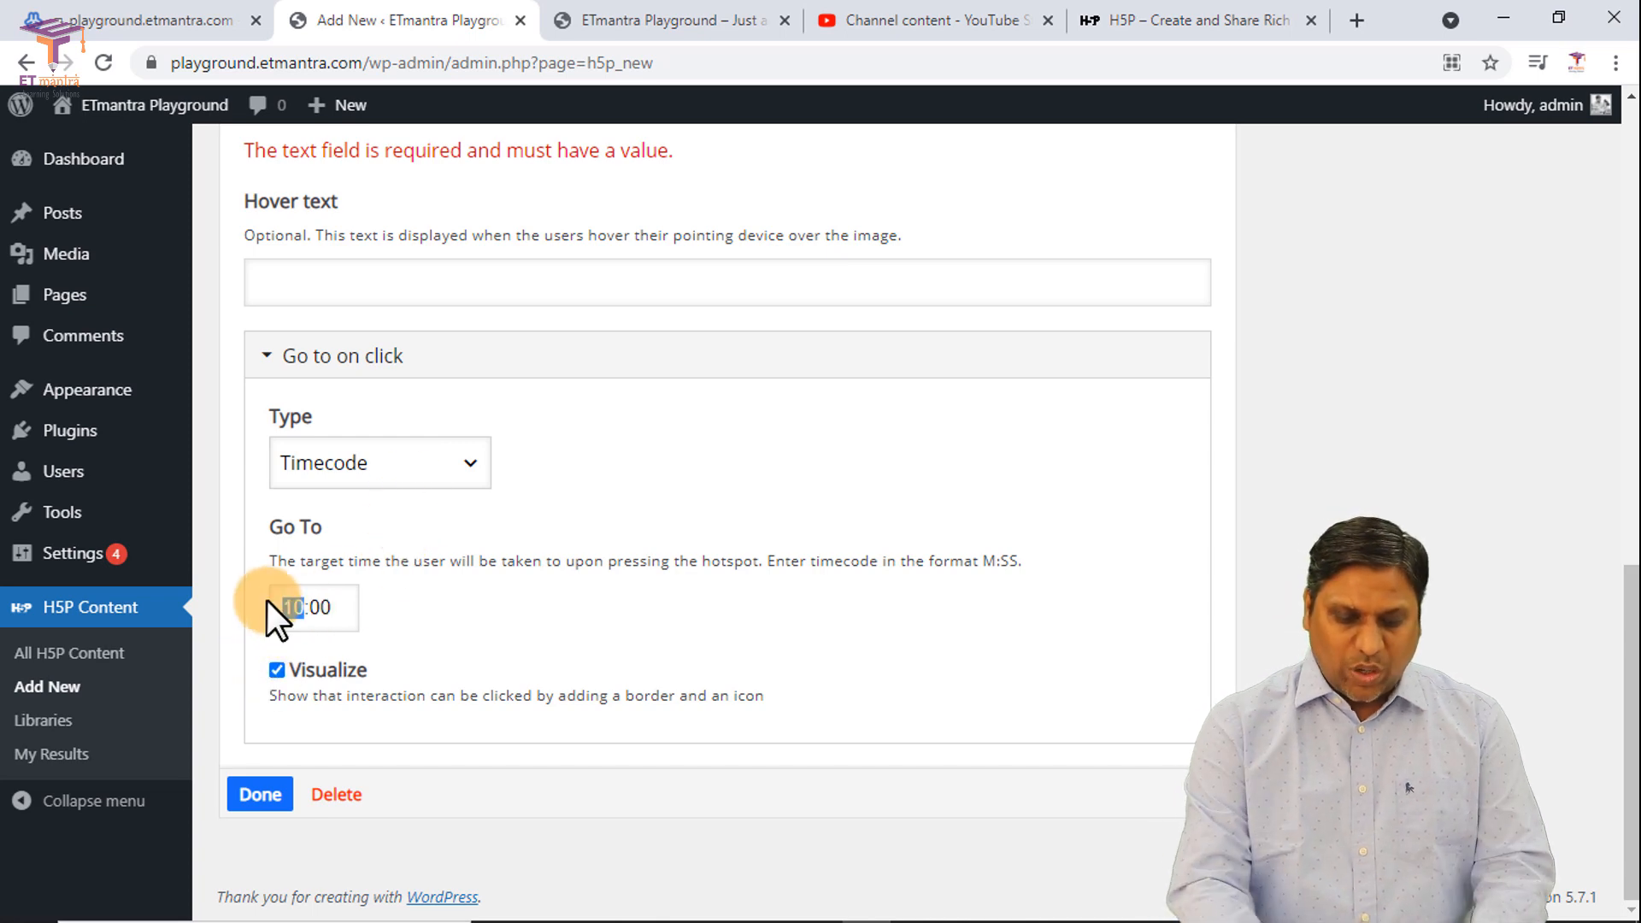
{"action": "key", "text": "Tab"}
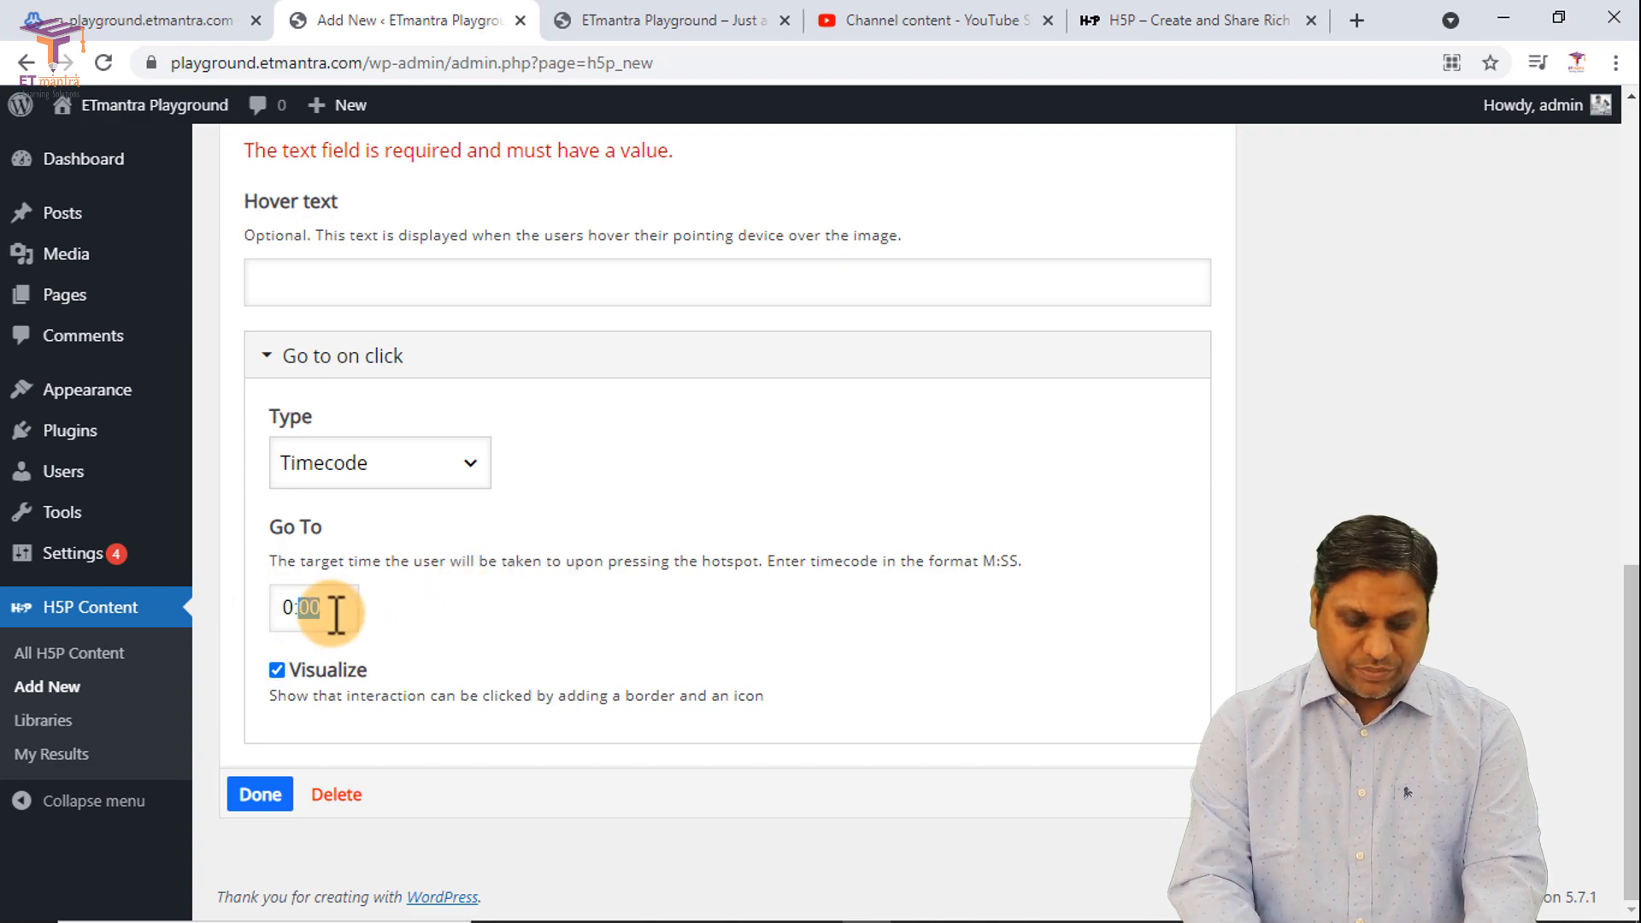
{"action": "left_click", "coordinate": [270, 798]}
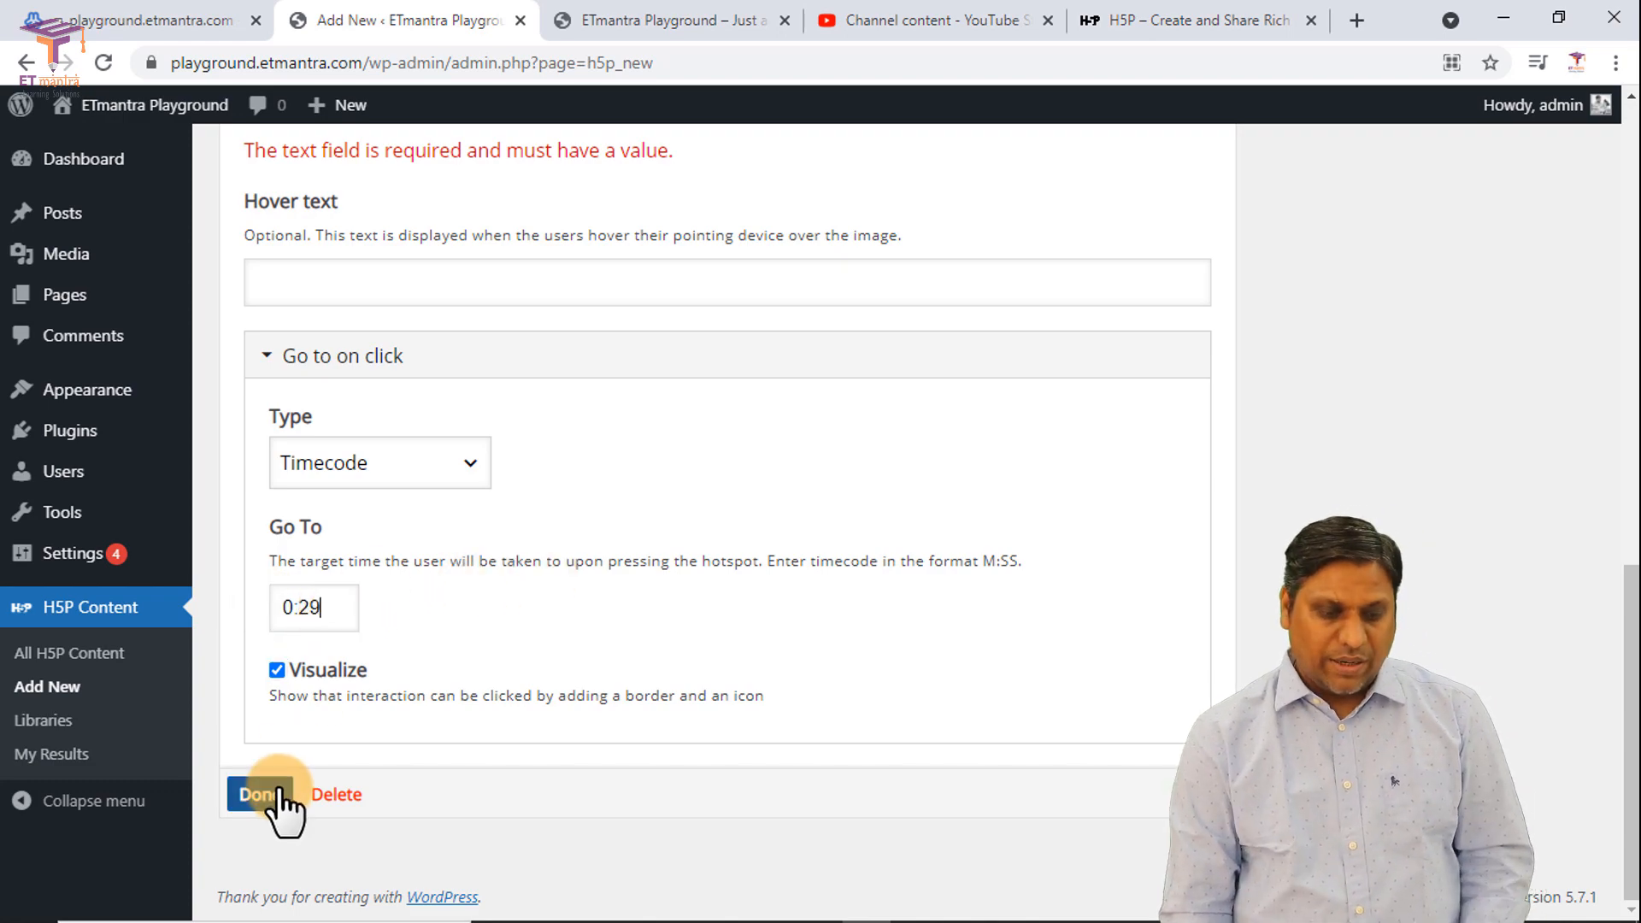
Step: Open the Option 2 interaction for editing, enable Visualize for its click target and confirm
{"action": "scroll", "coordinate": [770, 667], "scroll_direction": "down", "scroll_amount": 4}
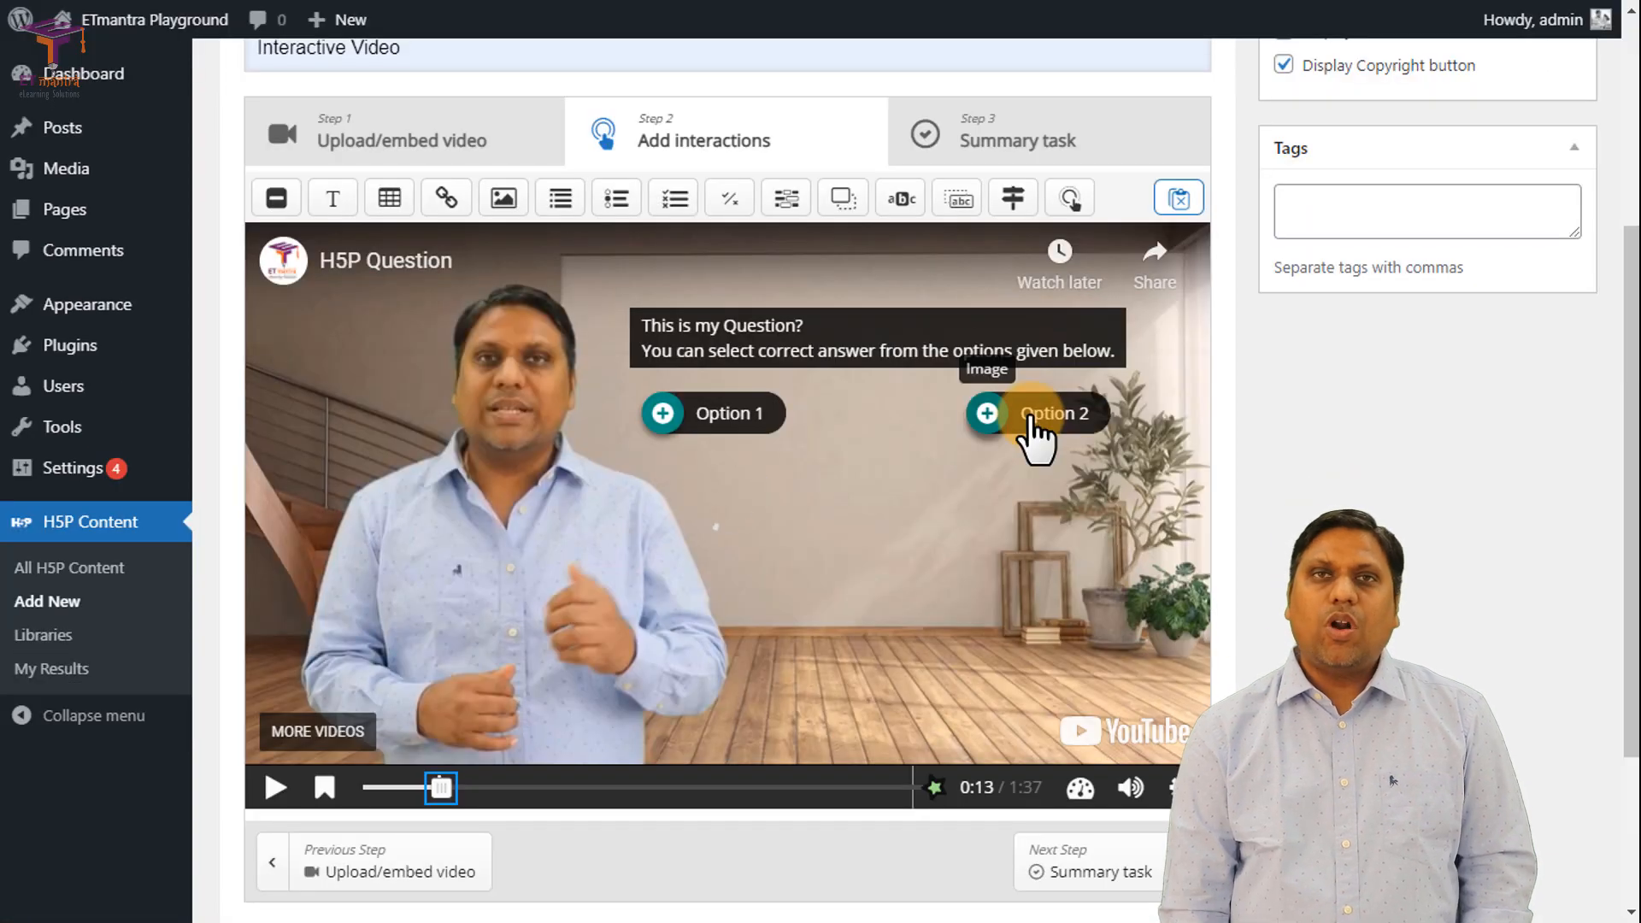
{"action": "double_click", "coordinate": [1032, 419]}
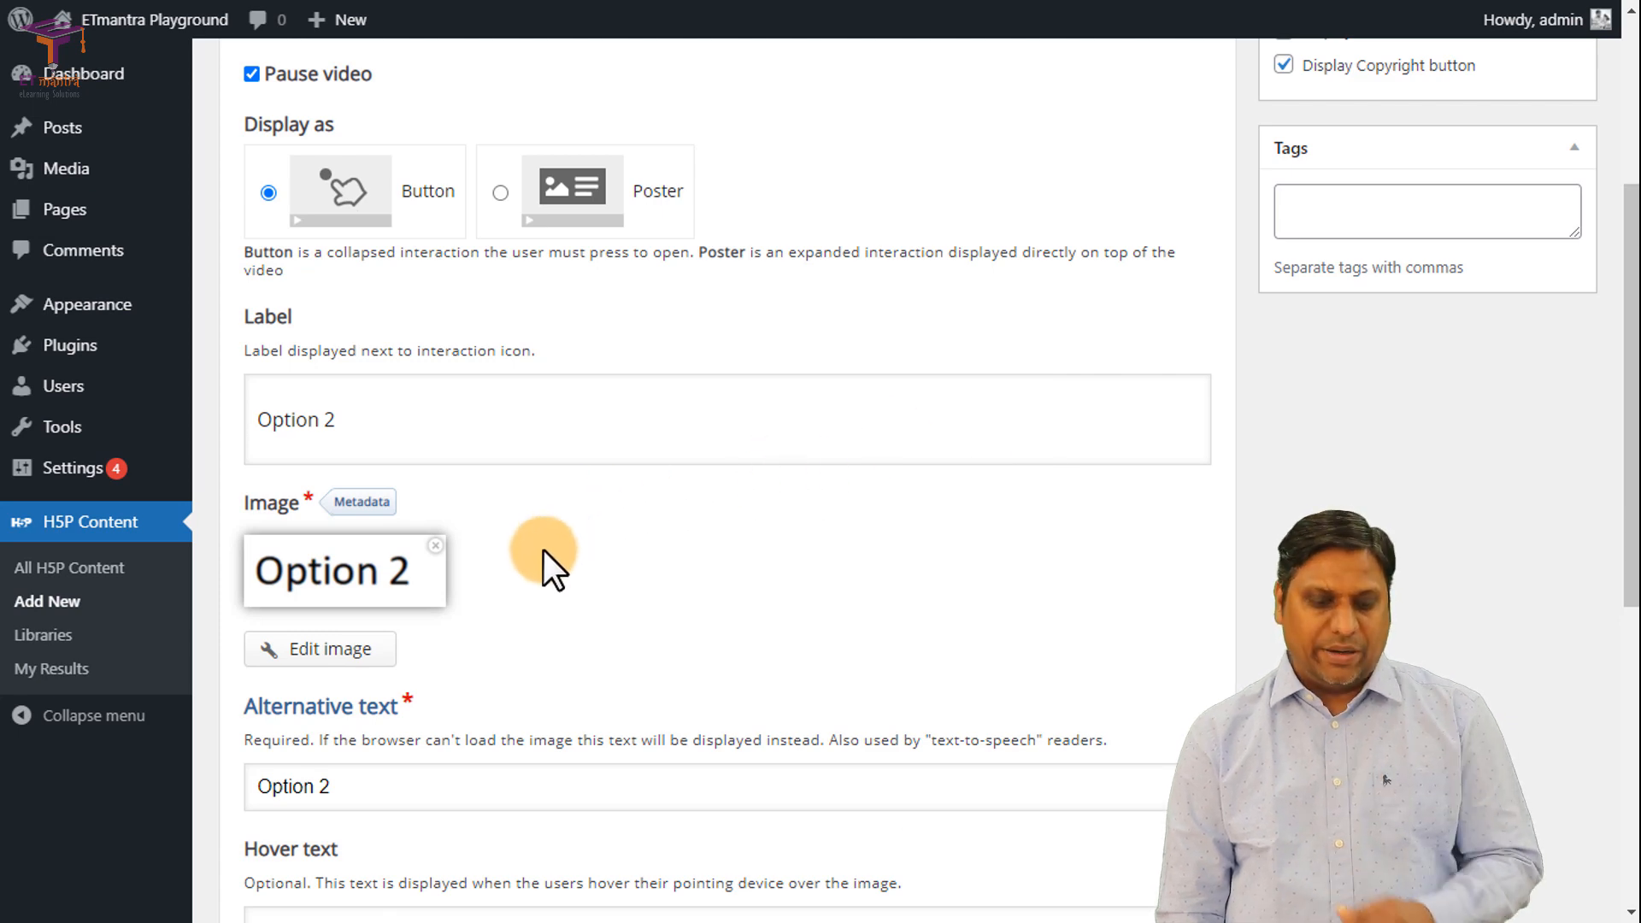
{"action": "scroll", "coordinate": [556, 533], "scroll_direction": "down", "scroll_amount": 7}
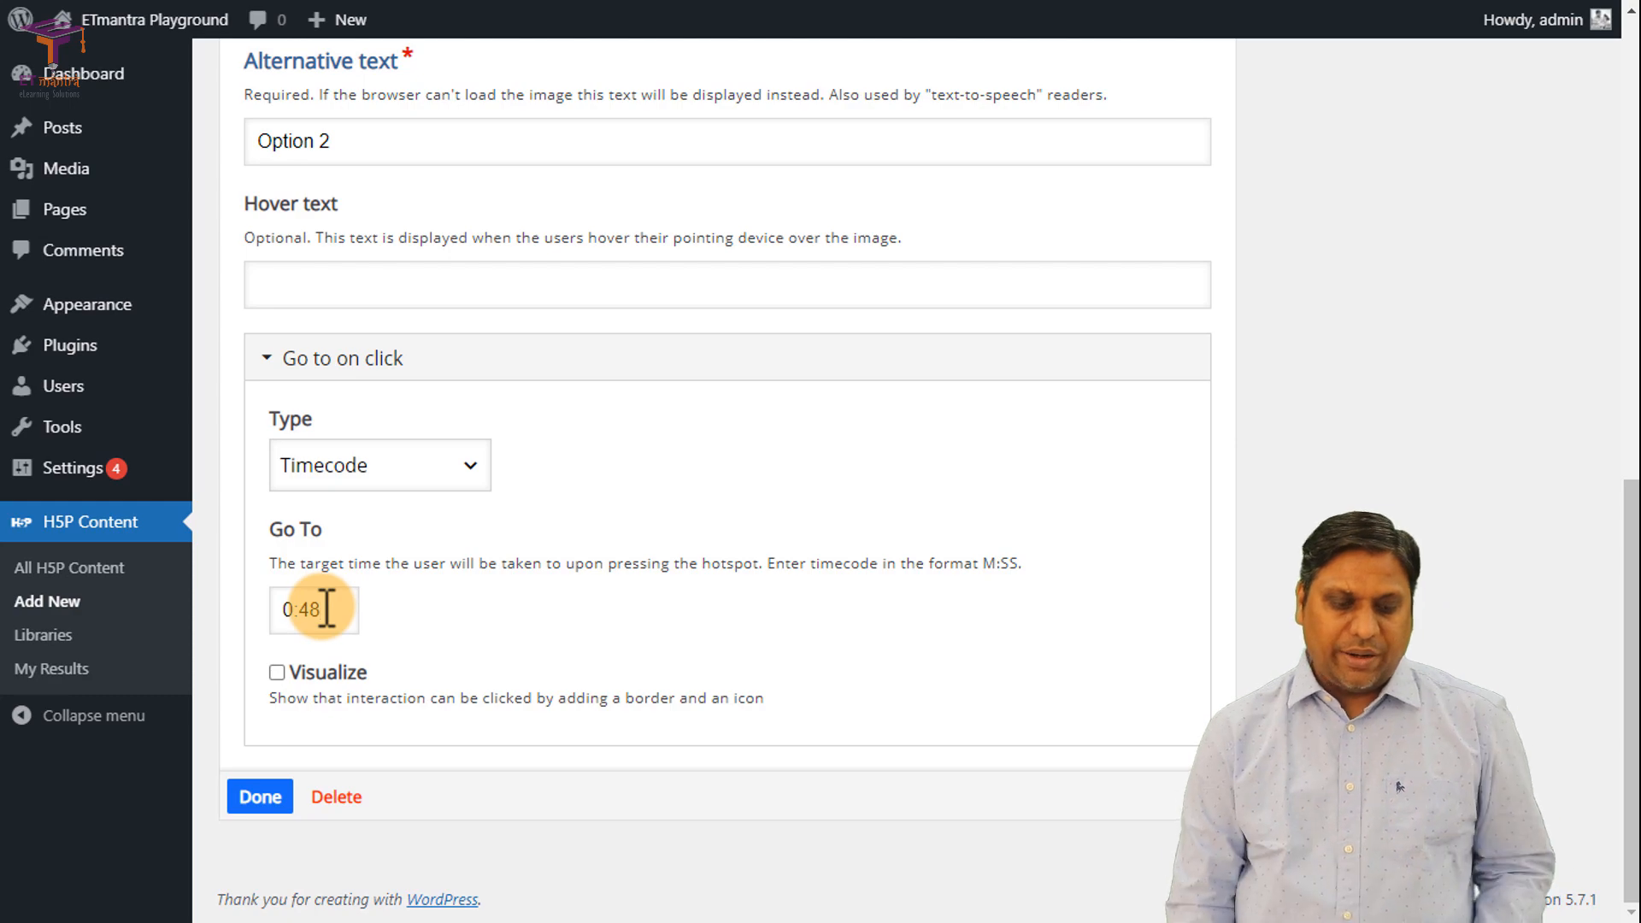
{"action": "double_click", "coordinate": [296, 676]}
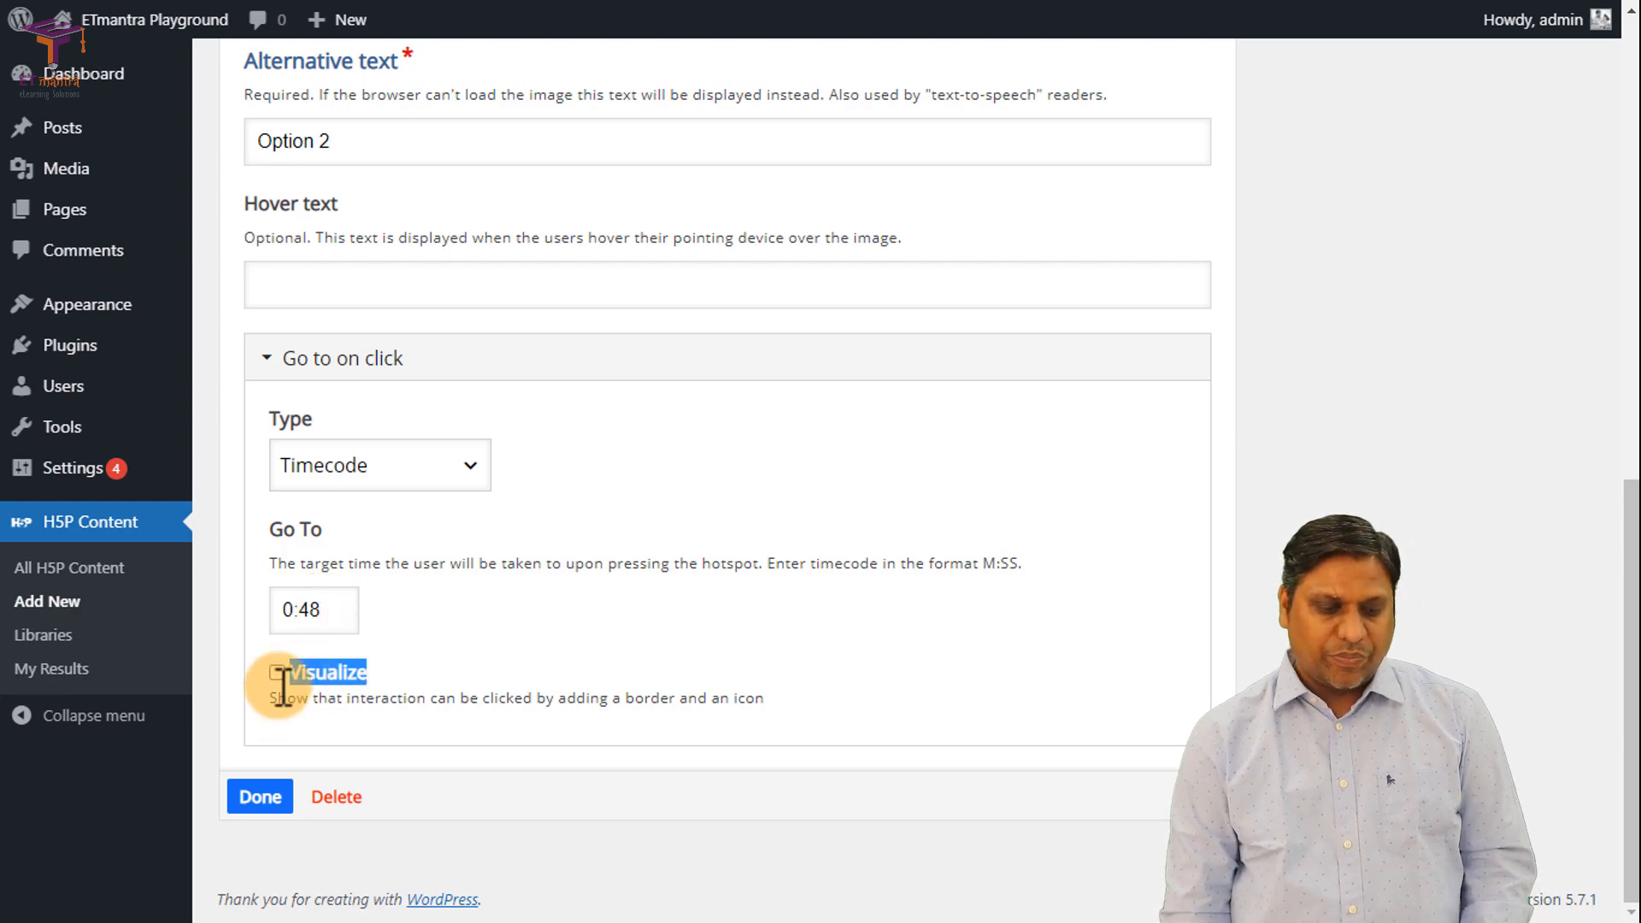
{"action": "left_click", "coordinate": [278, 673]}
{"action": "left_click", "coordinate": [260, 796]}
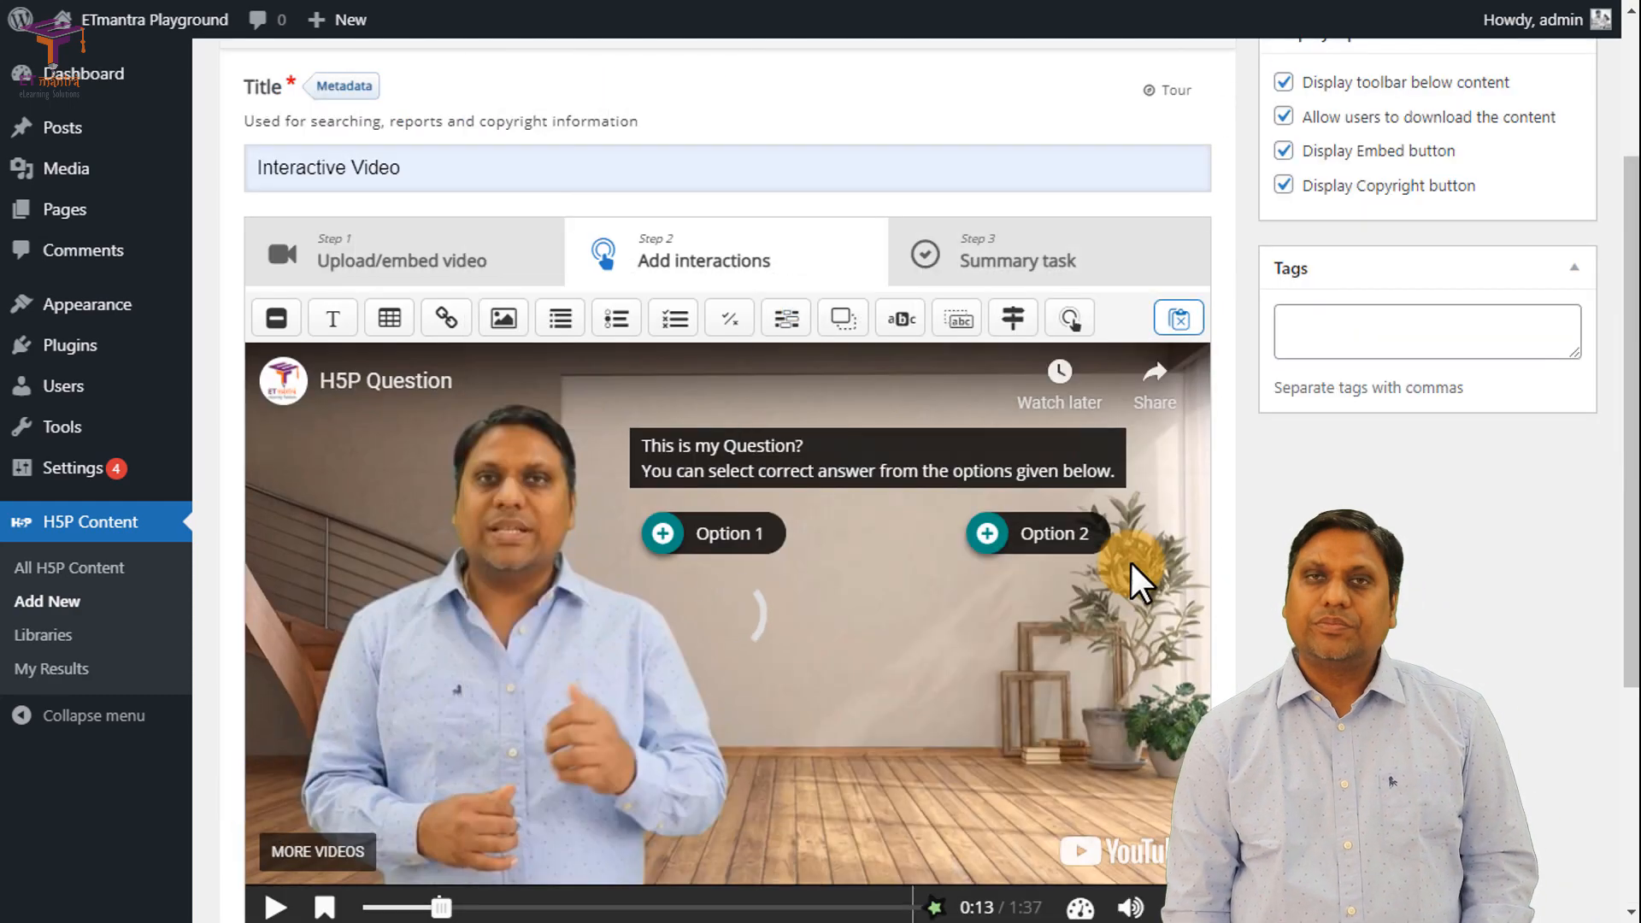
Step: Add a third image interaction displayed as a button and enable Pause video for it
{"action": "scroll", "coordinate": [1131, 563], "scroll_direction": "down", "scroll_amount": 3}
{"action": "scroll", "coordinate": [1188, 480], "scroll_direction": "up", "scroll_amount": 2}
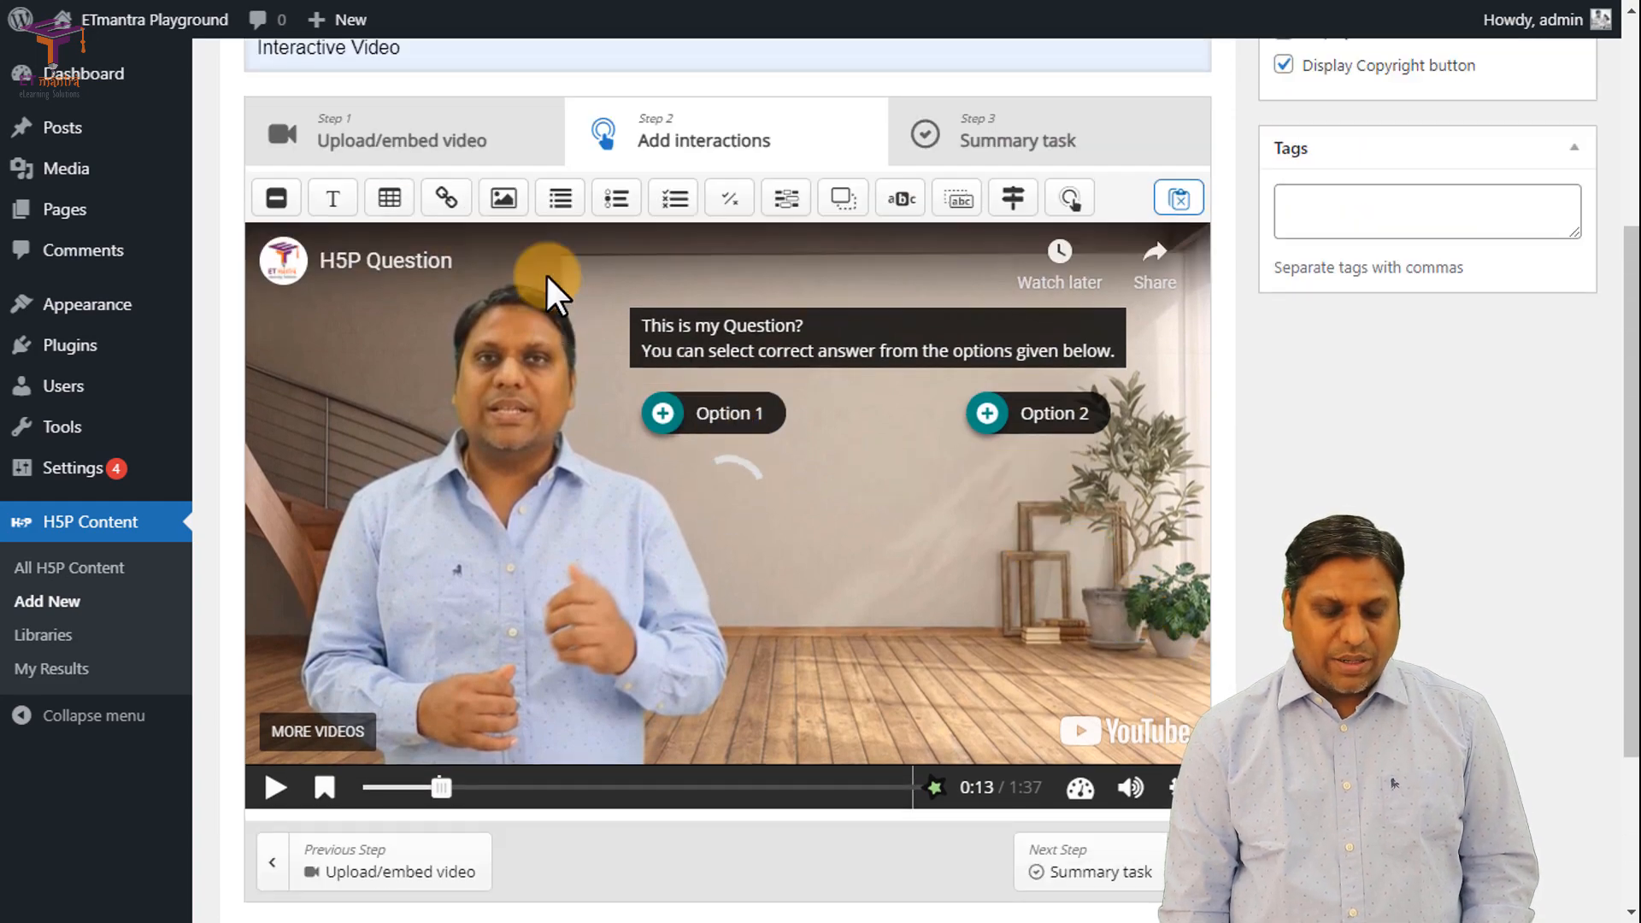
{"action": "left_click", "coordinate": [508, 206]}
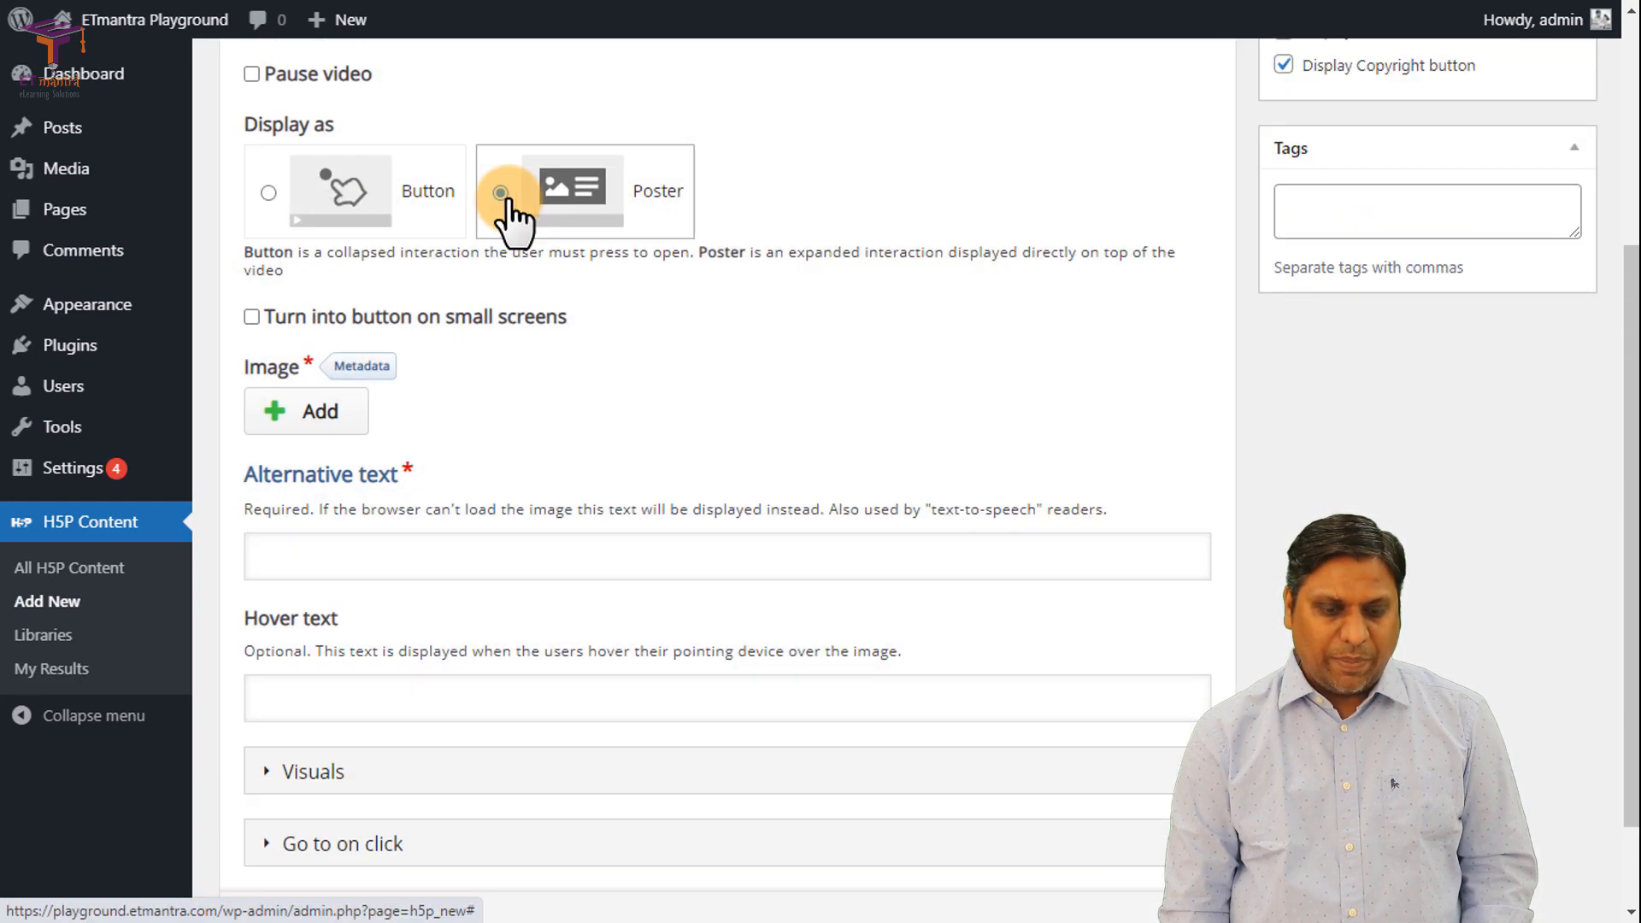
{"action": "left_click", "coordinate": [305, 220]}
{"action": "left_click", "coordinate": [312, 73]}
{"action": "left_click", "coordinate": [316, 397]}
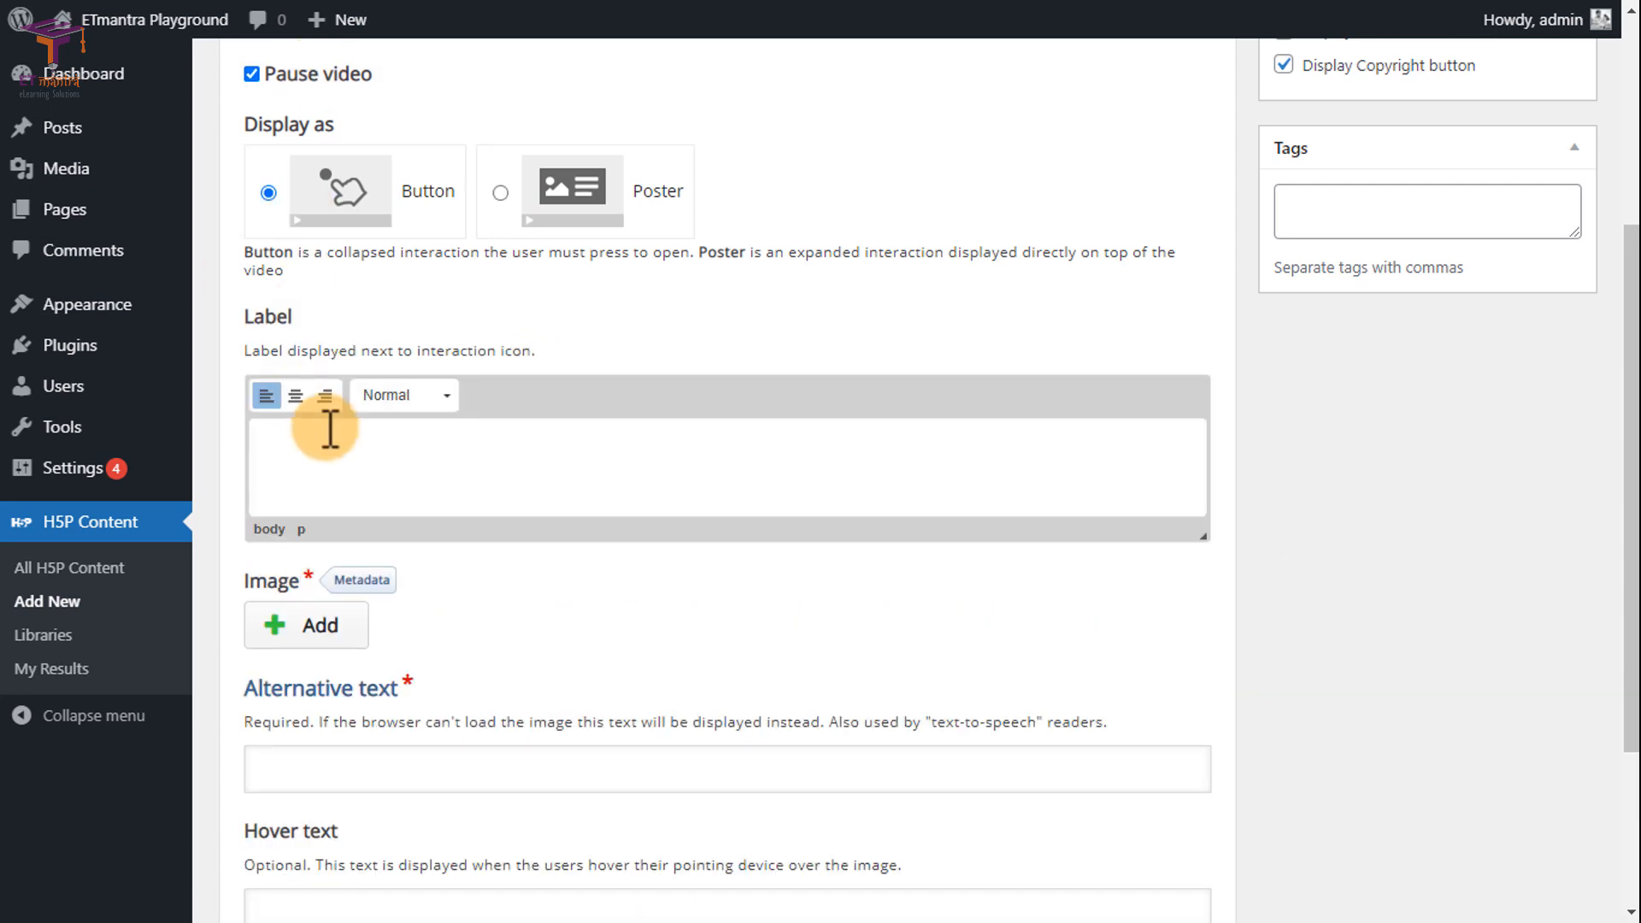
Step: Upload Options.png from the H5P folder as the third interaction's image
{"action": "scroll", "coordinate": [330, 429], "scroll_direction": "down", "scroll_amount": 3}
{"action": "left_click", "coordinate": [319, 388]}
{"action": "left_click", "coordinate": [311, 205]}
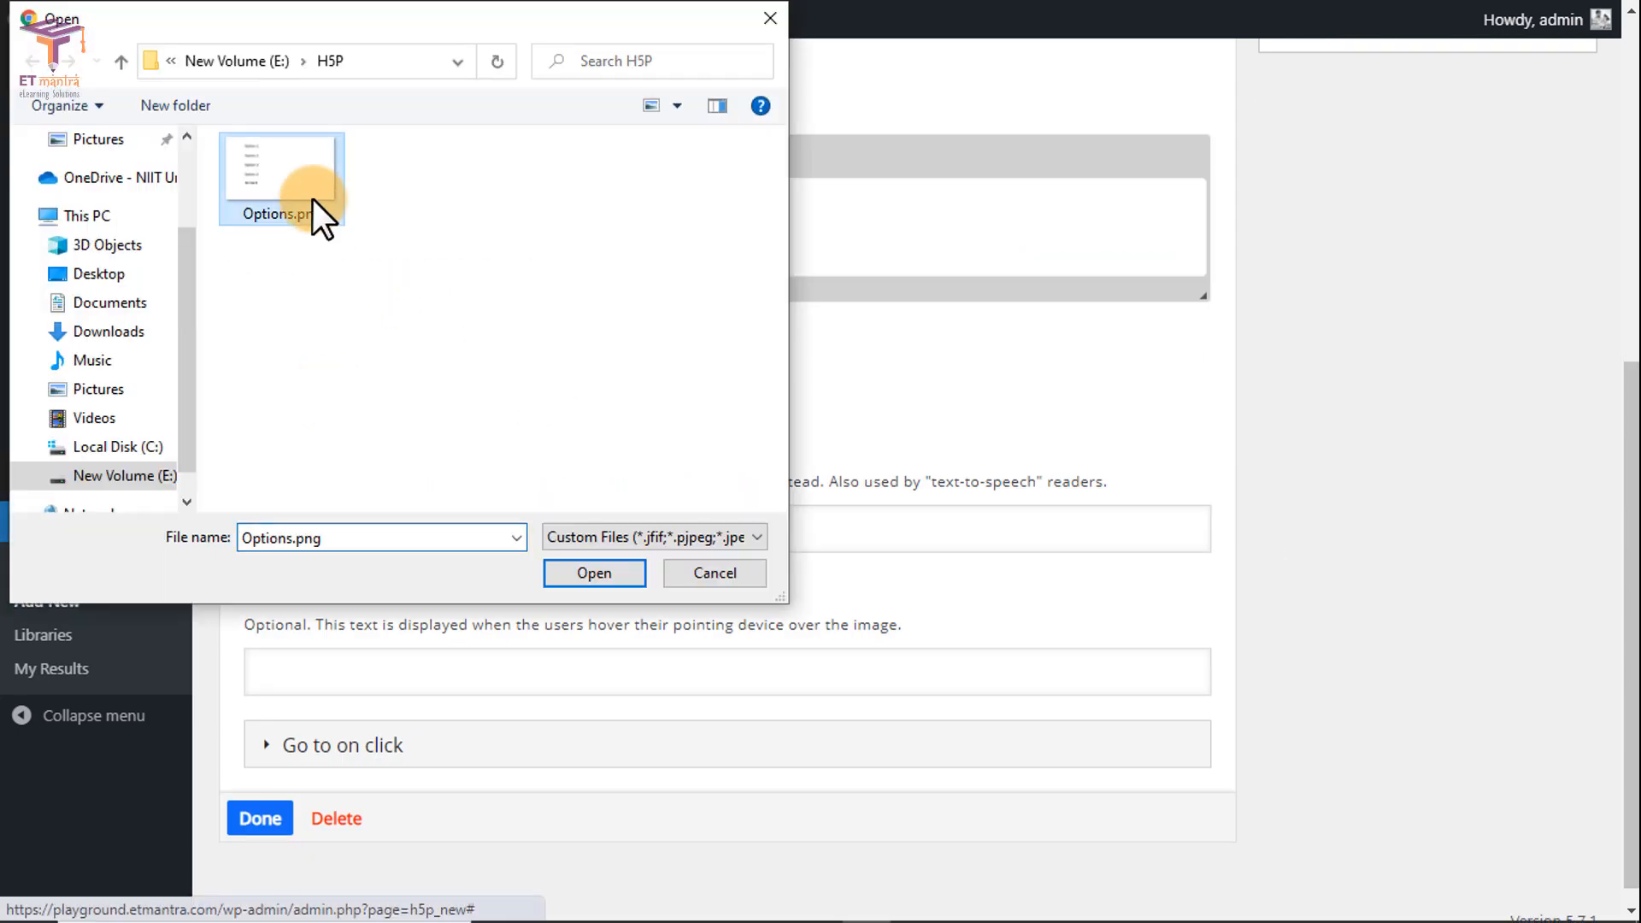
{"action": "left_click", "coordinate": [593, 570]}
Step: Crop the uploaded image to just the "Option 3" text and save the edited image
{"action": "left_click", "coordinate": [325, 537]}
{"action": "left_click", "coordinate": [460, 250]}
{"action": "left_click_drag", "start_coordinate": [413, 517], "coordinate": [597, 587]}
{"action": "left_click", "coordinate": [510, 250]}
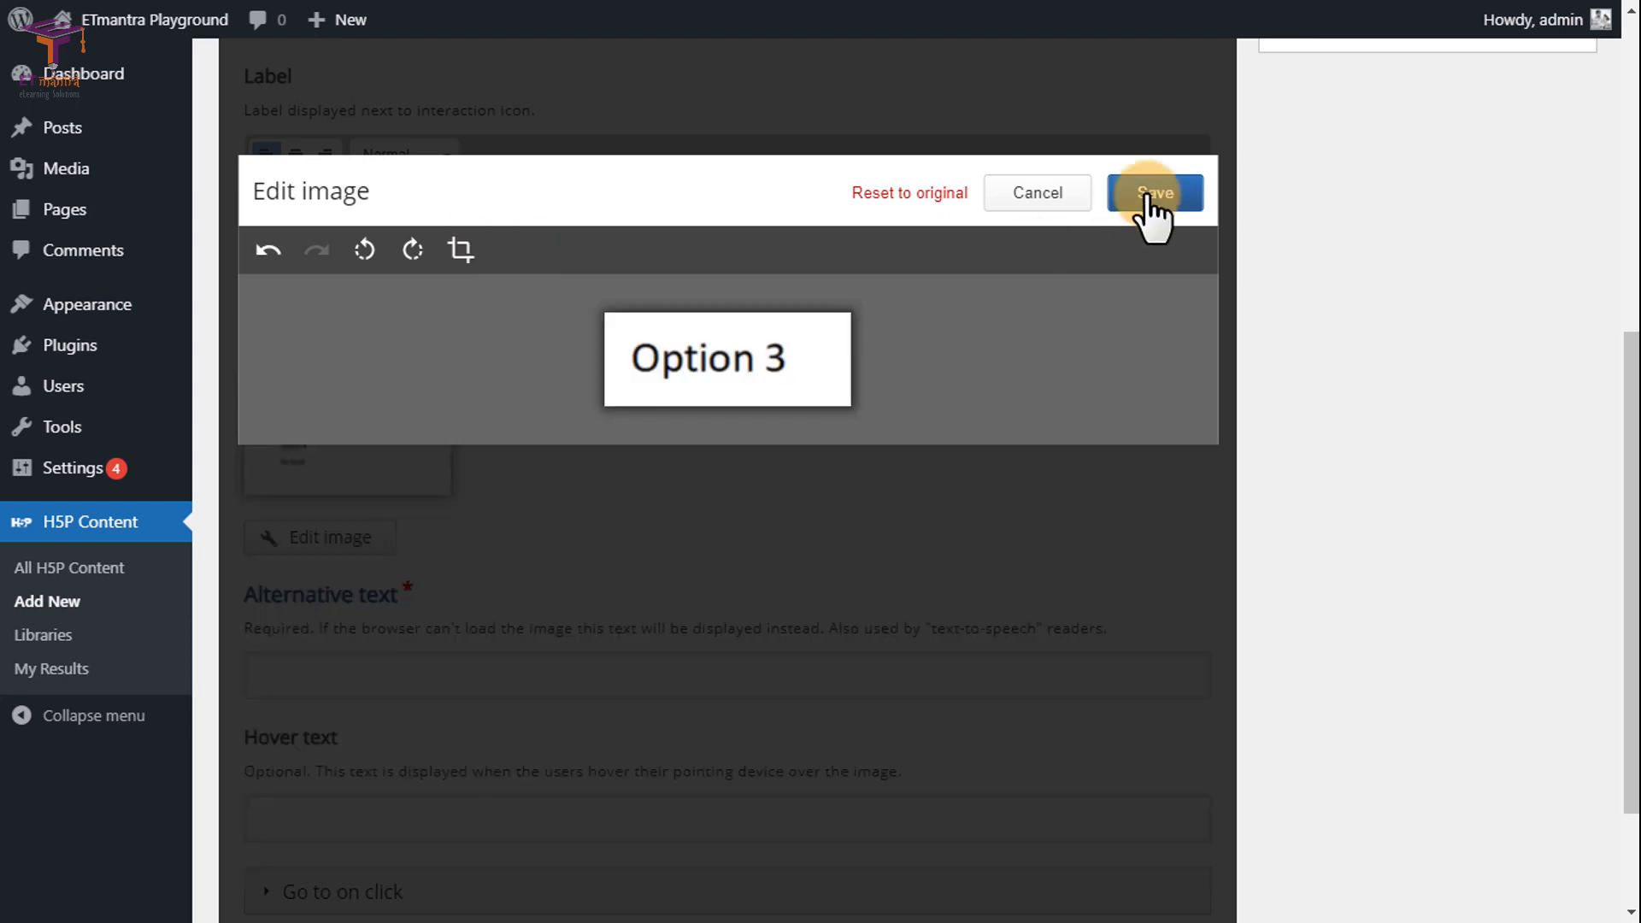
{"action": "left_click", "coordinate": [1128, 202]}
Step: Enter "Option 3" as the alternative text and set the image's go-to type on click to Timecode
{"action": "left_click", "coordinate": [318, 617]}
{"action": "type", "text": "Option 3"}
{"action": "scroll", "coordinate": [314, 650], "scroll_direction": "down", "scroll_amount": 2}
{"action": "left_click", "coordinate": [316, 724]}
{"action": "scroll", "coordinate": [359, 676], "scroll_direction": "down", "scroll_amount": 3}
{"action": "left_click", "coordinate": [396, 624]}
{"action": "left_click", "coordinate": [359, 659]}
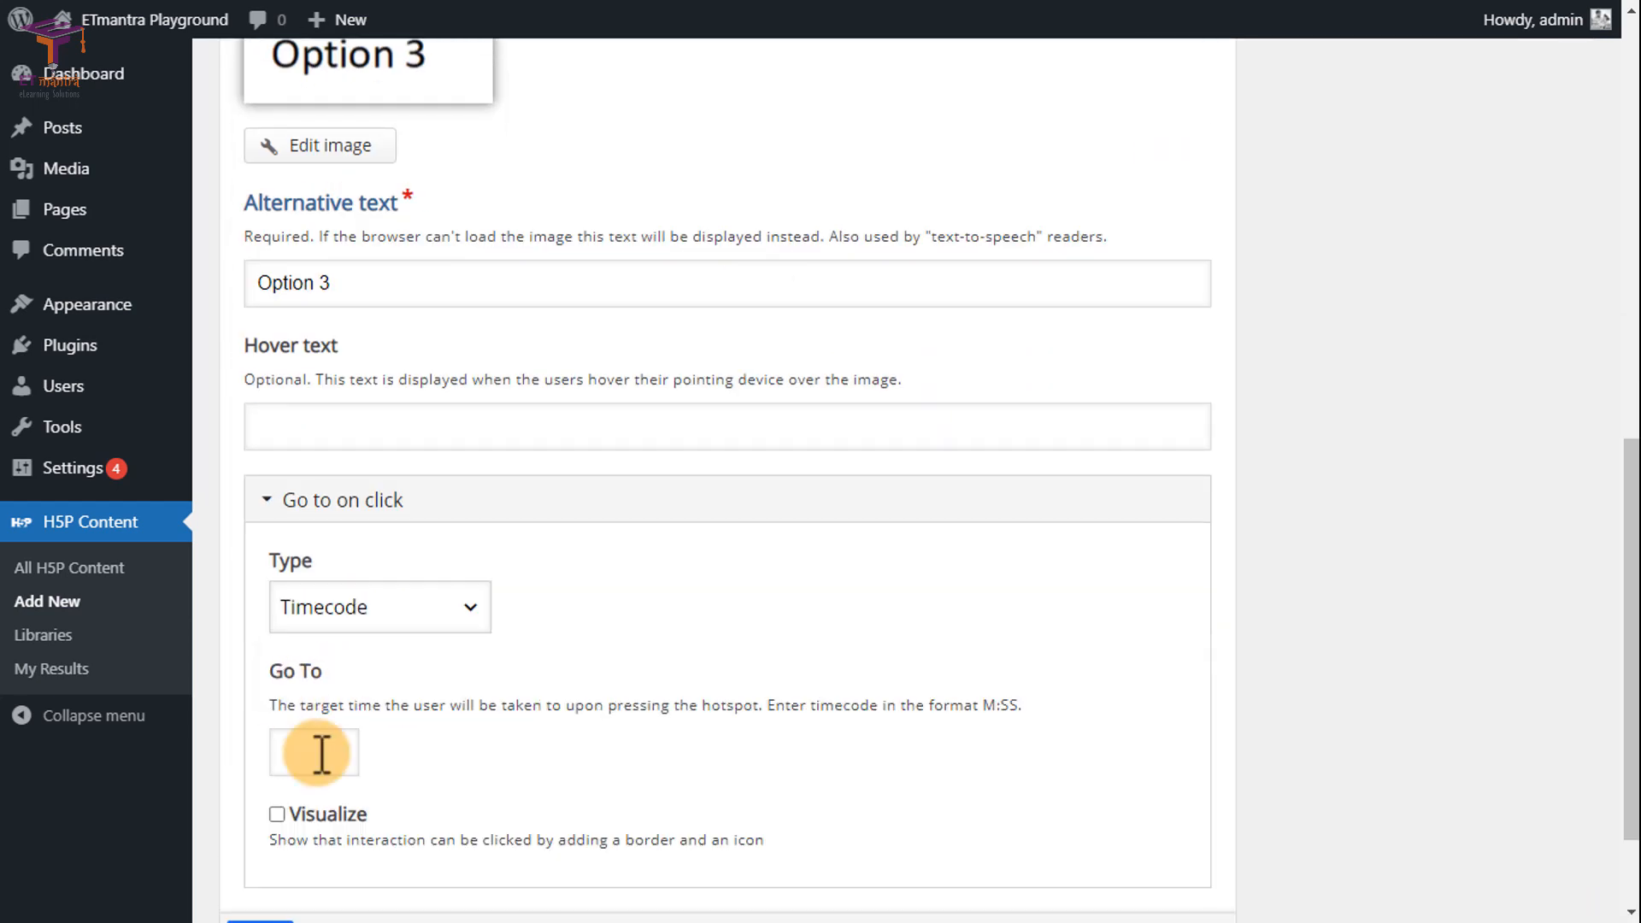
{"action": "left_click", "coordinate": [321, 752]}
Step: Switch to H5P Question.mp4 in the media player and find the time where the Option 3 response starts
{"action": "key", "text": "alt+Tab"}
{"action": "left_click", "coordinate": [780, 334]}
{"action": "double_click", "coordinate": [780, 333]}
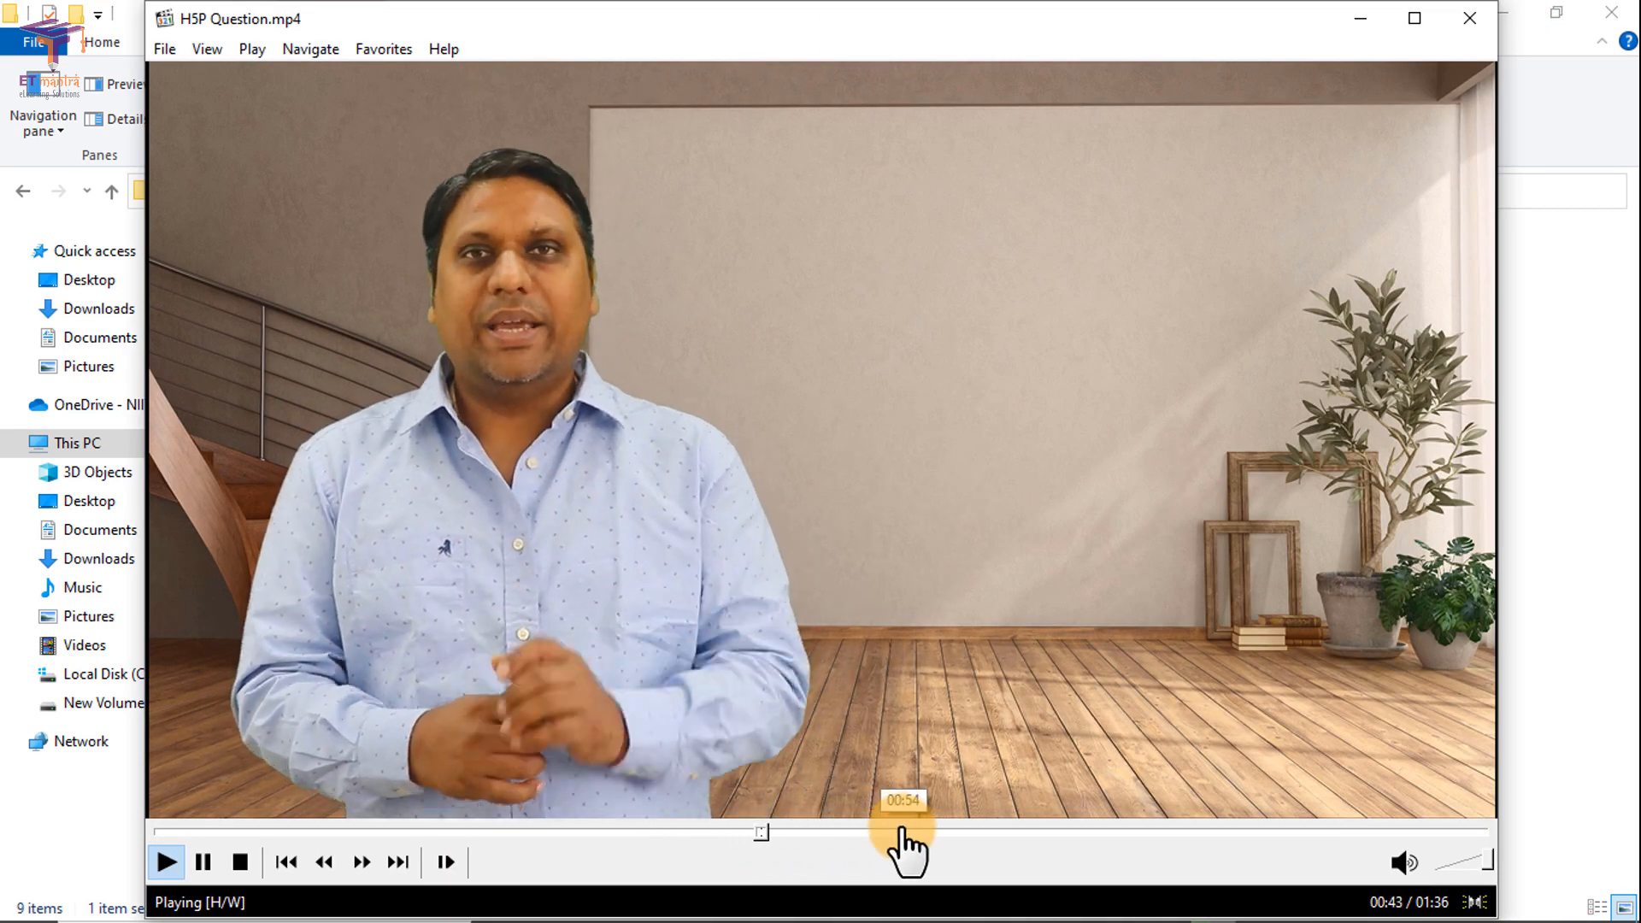
{"action": "left_click", "coordinate": [1019, 831]}
{"action": "left_click", "coordinate": [951, 831]}
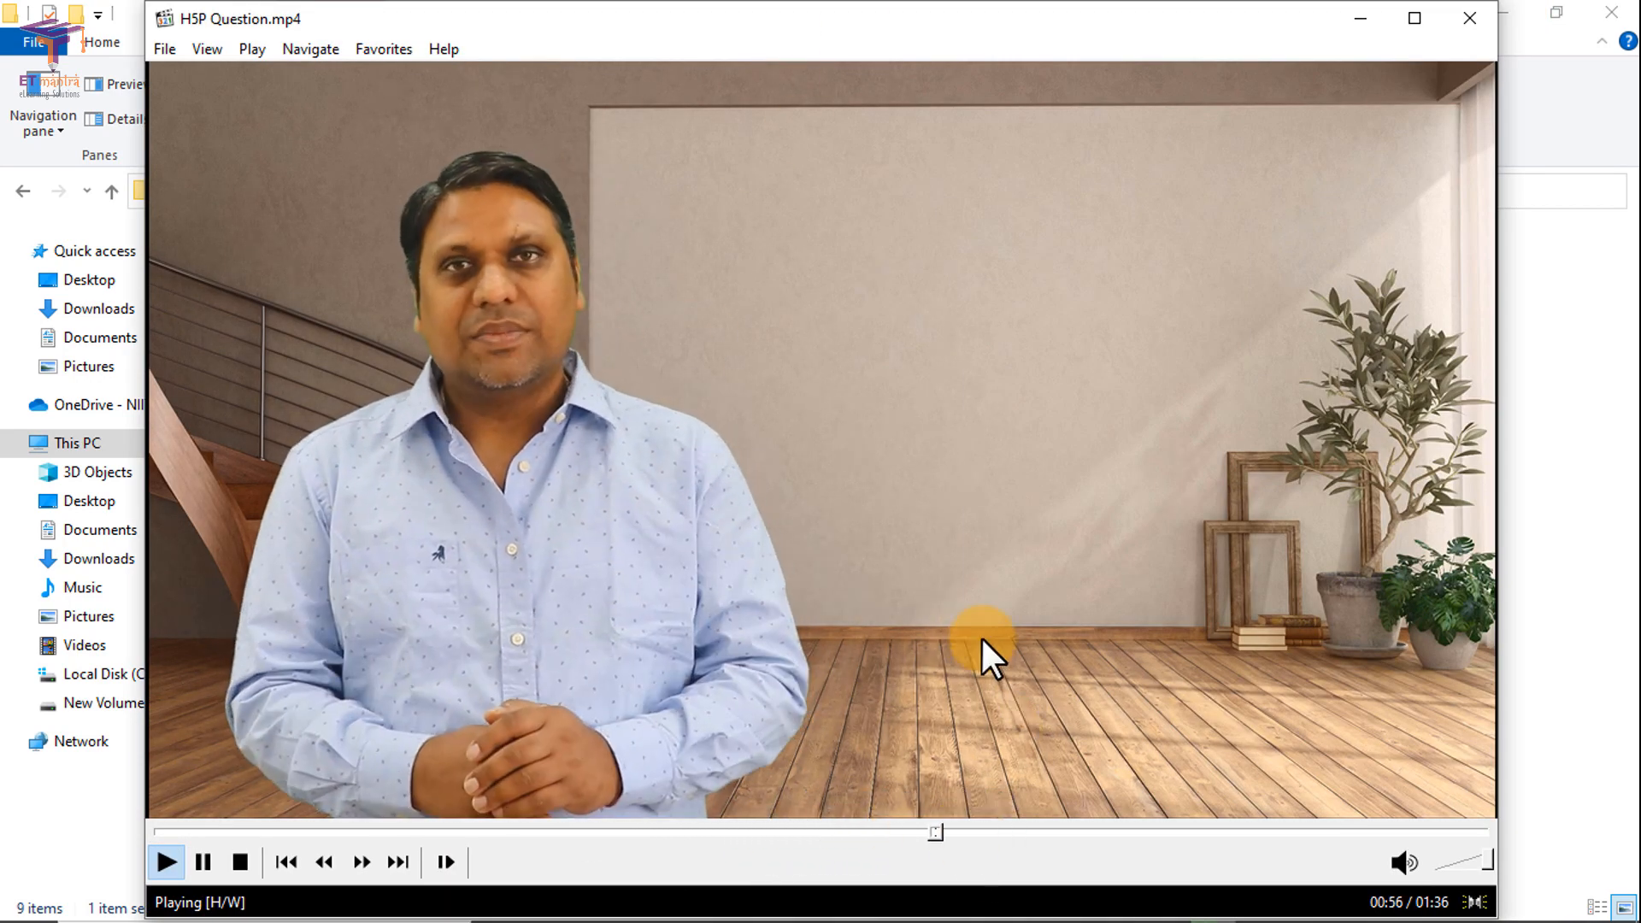
{"action": "left_click", "coordinate": [983, 640]}
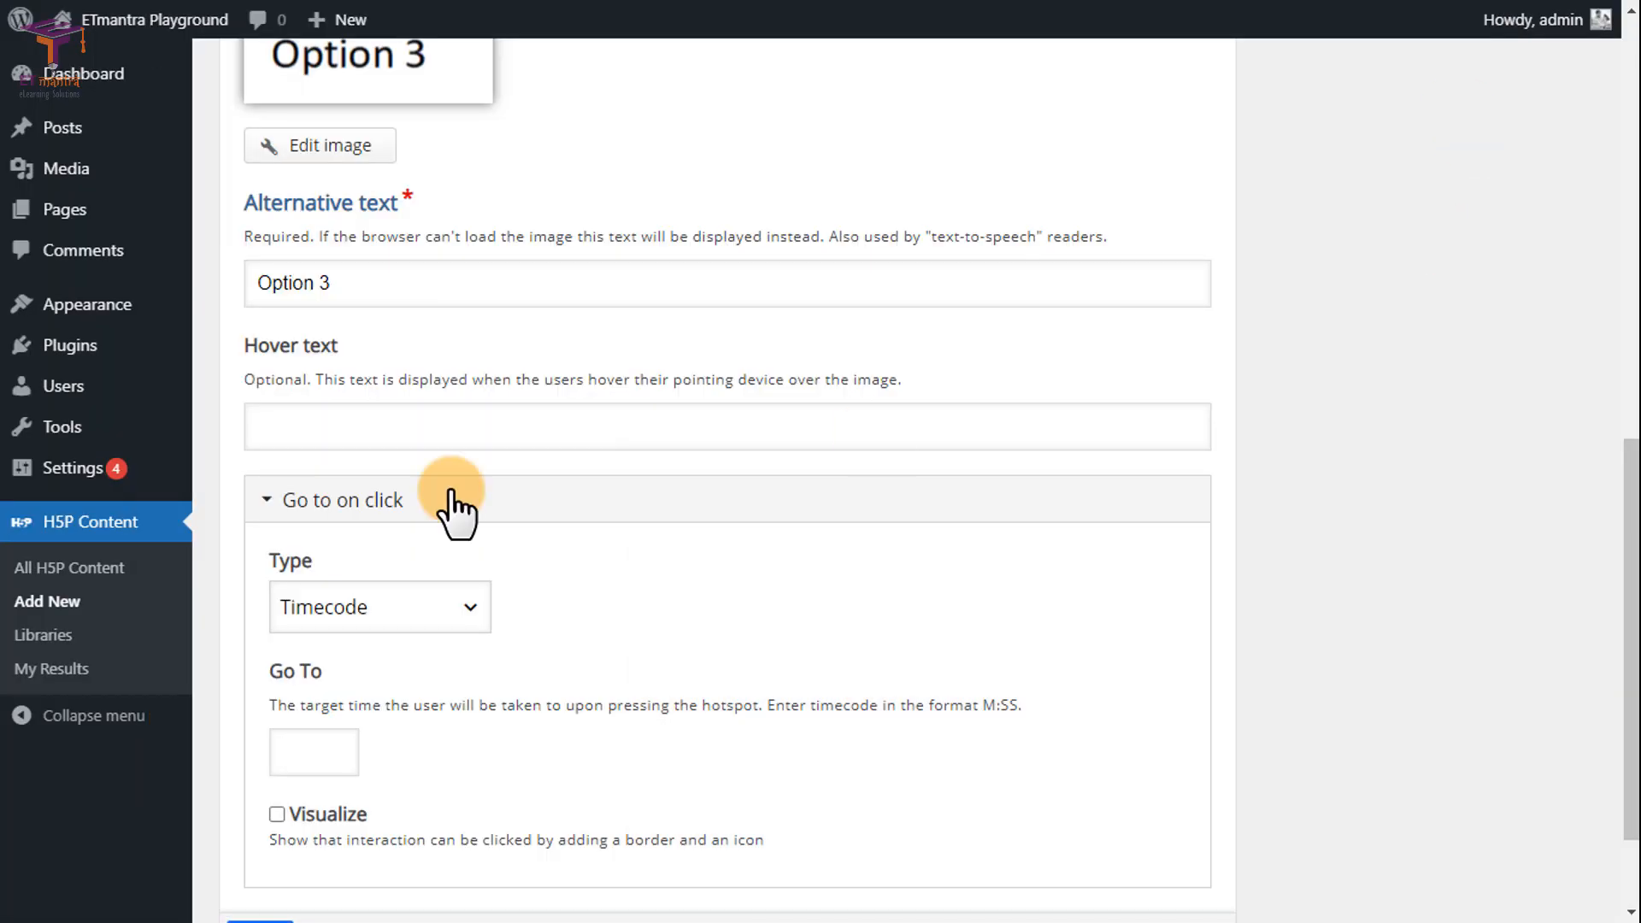
Step: Set the Option 3 image's go-to timecode to 0:59, enable Visualize, save the interaction and move its button below Option 1
{"action": "left_click", "coordinate": [293, 752]}
{"action": "type", "text": "0:59"}
{"action": "scroll", "coordinate": [495, 769], "scroll_direction": "down", "scroll_amount": 2}
{"action": "left_click", "coordinate": [277, 671]}
{"action": "left_click", "coordinate": [265, 795]}
{"action": "left_click_drag", "start_coordinate": [719, 523], "coordinate": [757, 610]}
Step: Add a fourth image interaction displayed as a button, with Pause video enabled and the label "Option 4"
{"action": "left_click", "coordinate": [509, 318]}
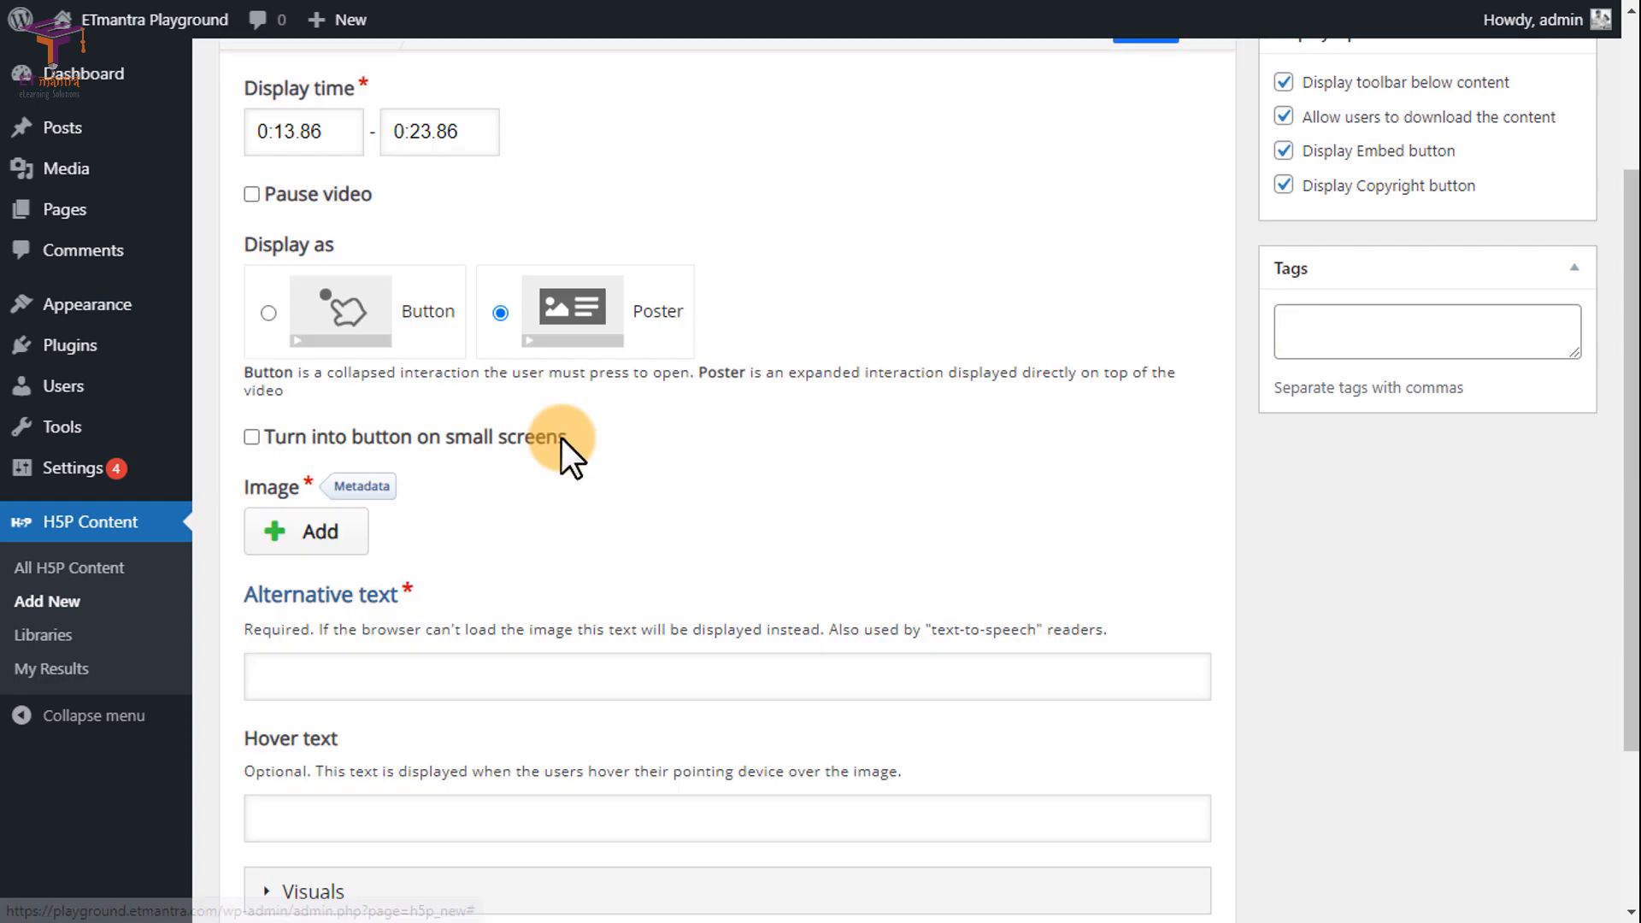
{"action": "left_click", "coordinate": [252, 430]}
{"action": "scroll", "coordinate": [377, 476], "scroll_direction": "down", "scroll_amount": 4}
{"action": "left_click", "coordinate": [351, 410]}
{"action": "type", "text": "Option 4"}
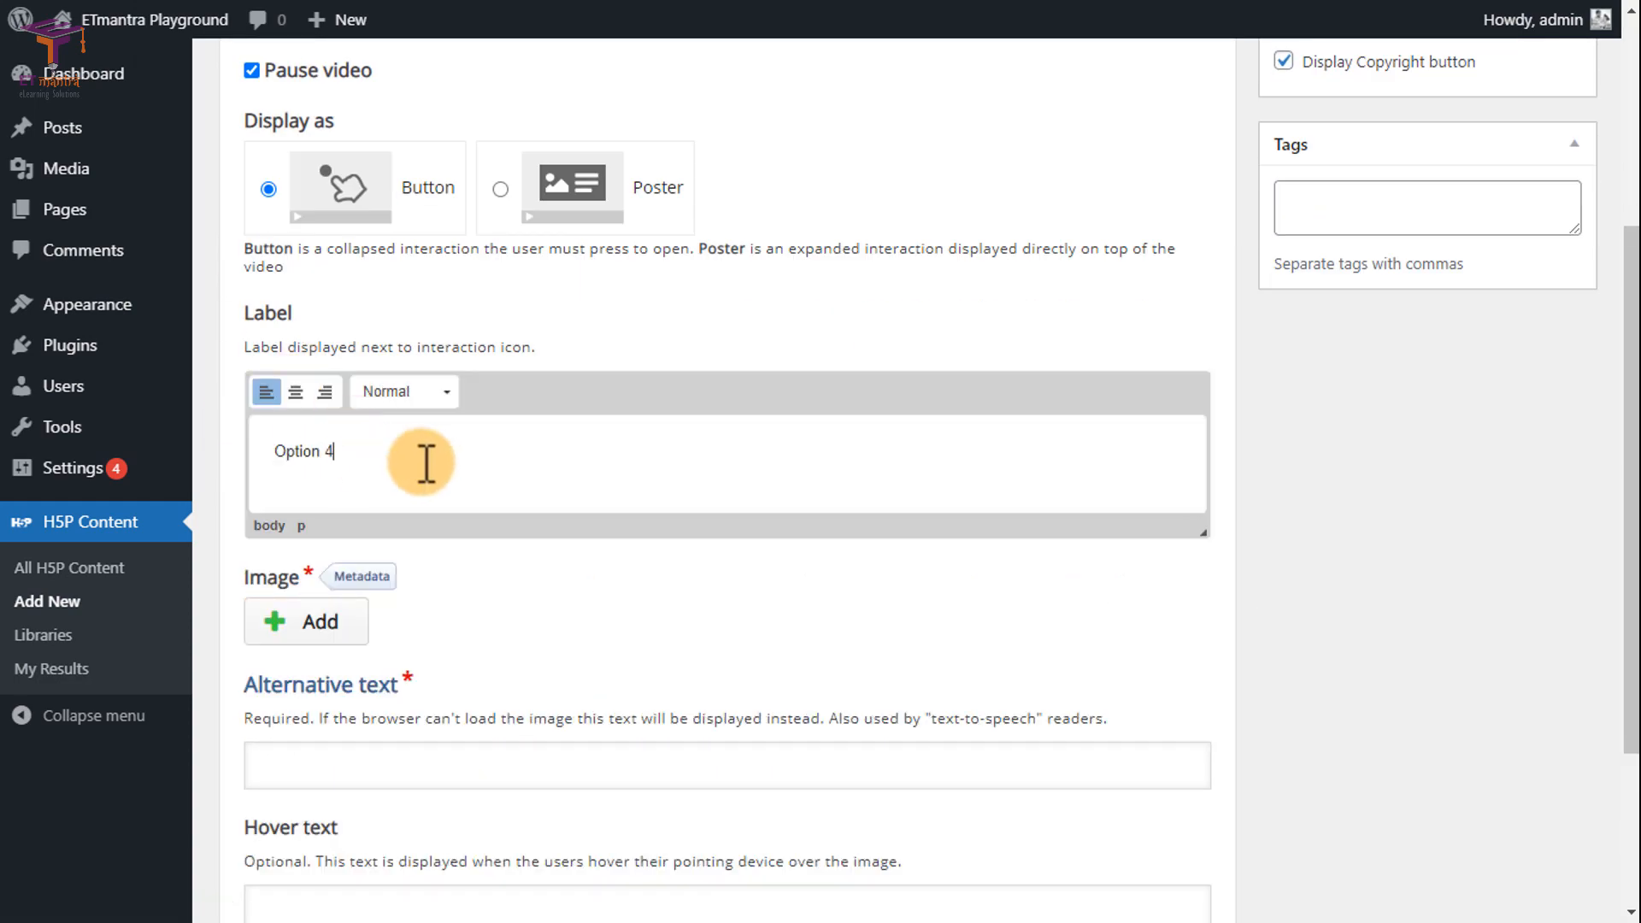
Step: Upload the options image for the fourth interaction, crop it to just the "Option 4" text and save the edited image
{"action": "scroll", "coordinate": [425, 465], "scroll_direction": "down", "scroll_amount": 3}
{"action": "left_click", "coordinate": [319, 363]}
{"action": "left_click", "coordinate": [578, 574]}
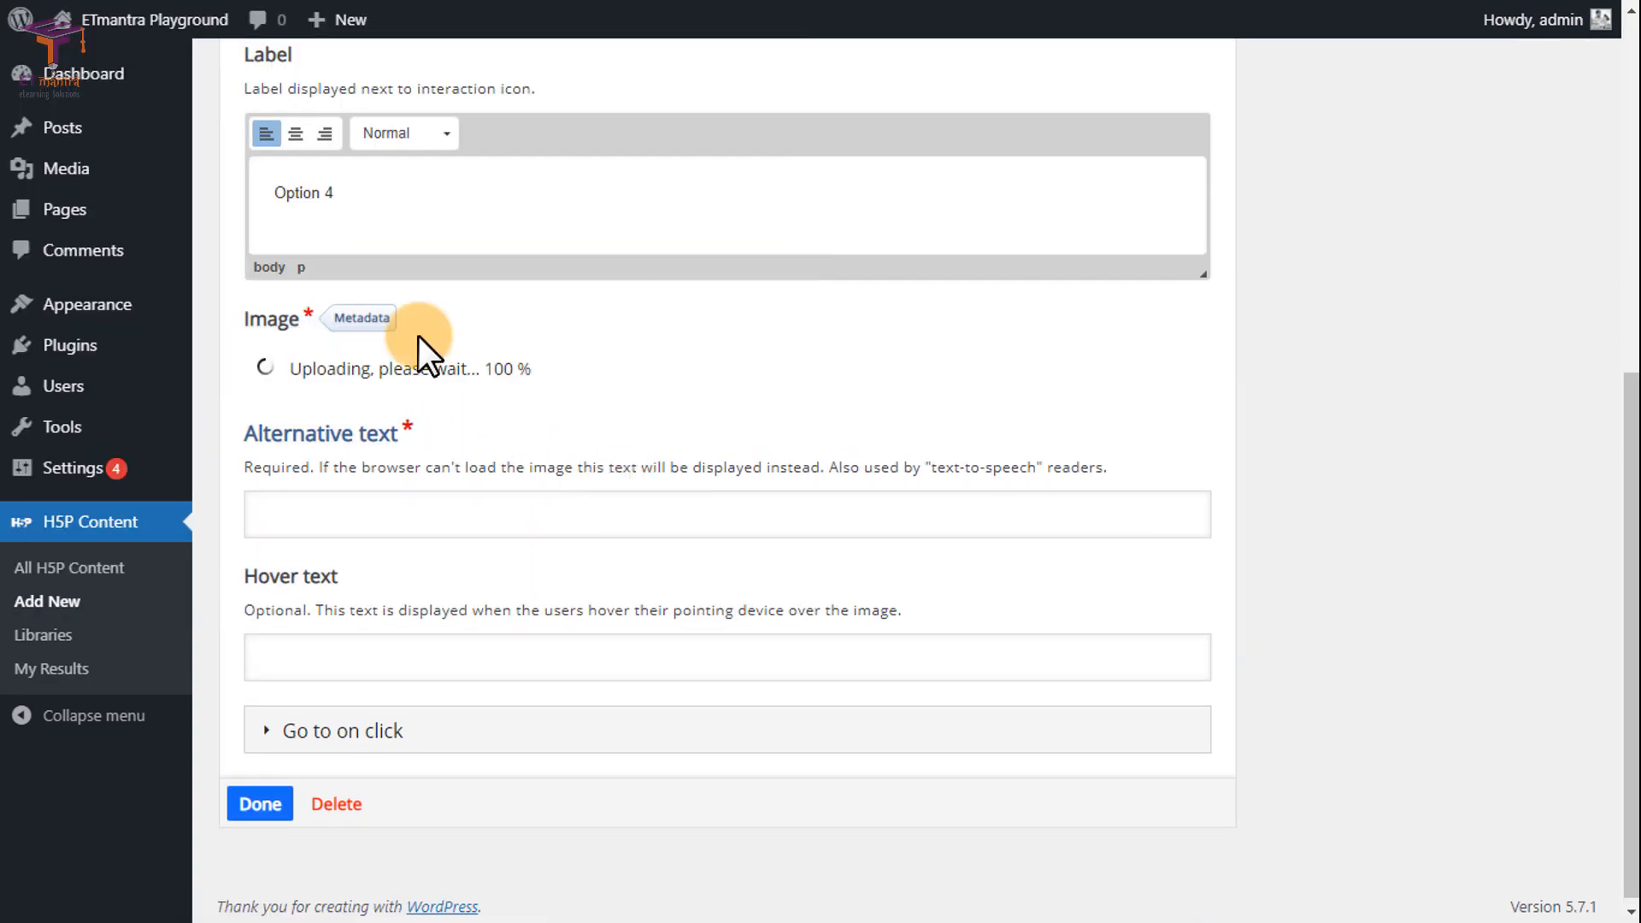
{"action": "left_click", "coordinate": [461, 108]}
{"action": "left_click_drag", "start_coordinate": [421, 462], "coordinate": [567, 519]}
{"action": "left_click", "coordinate": [1155, 50]}
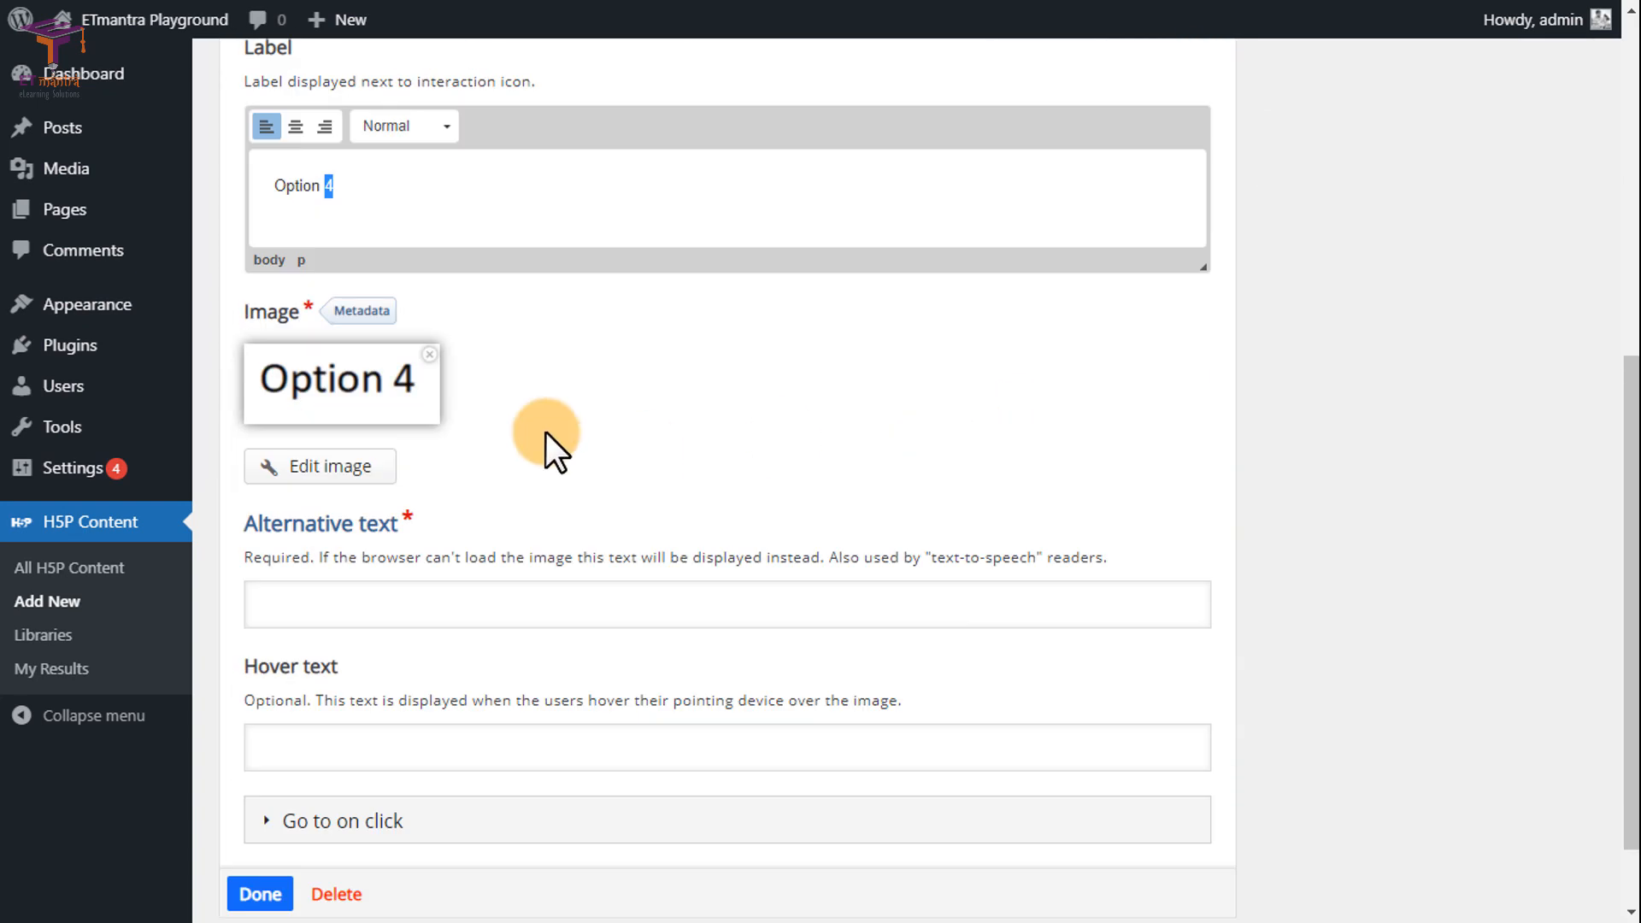
Step: Enter "Option 4" as the alternative text of the fourth interaction's image
{"action": "scroll", "coordinate": [652, 465], "scroll_direction": "down", "scroll_amount": 1}
{"action": "left_click", "coordinate": [459, 524]}
{"action": "type", "text": "Option 3"}
{"action": "key", "text": "BackSpace"}
{"action": "type", "text": "4"}
Step: Set the Option 4 image's go-to type on click to Timecode with the target 1:17 and save the interaction
{"action": "left_click", "coordinate": [454, 723]}
{"action": "scroll", "coordinate": [542, 615], "scroll_direction": "down", "scroll_amount": 3}
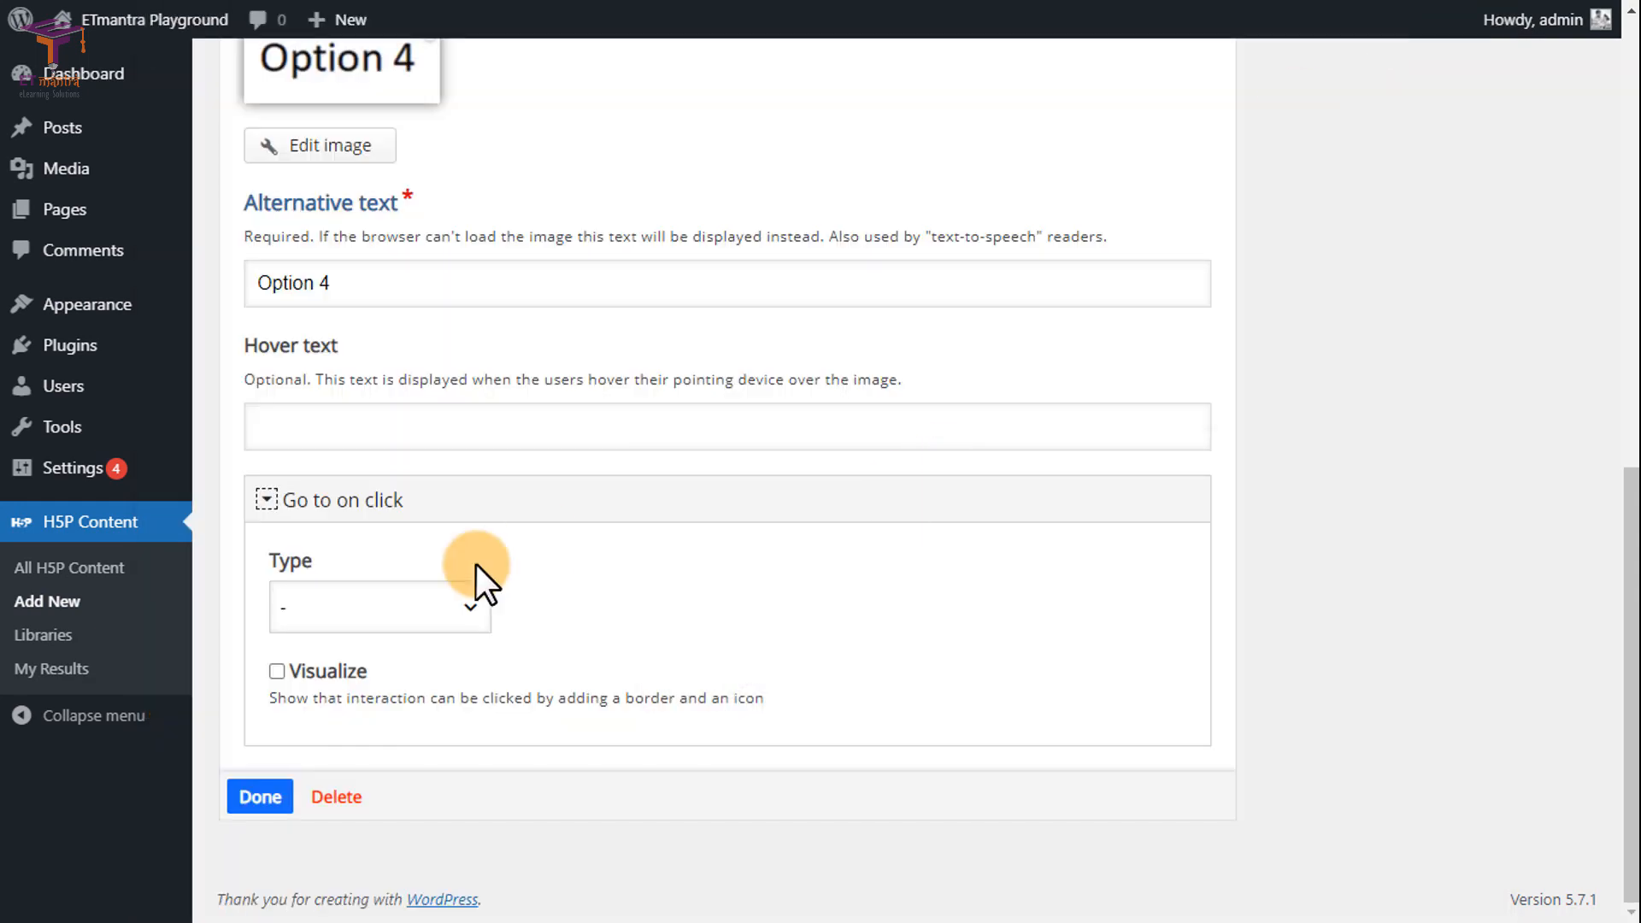
{"action": "left_click", "coordinate": [461, 603]}
{"action": "left_click", "coordinate": [311, 677]}
{"action": "left_click", "coordinate": [297, 739]}
{"action": "type", "text": "1:17"}
{"action": "scroll", "coordinate": [325, 726], "scroll_direction": "down", "scroll_amount": 2}
{"action": "left_click", "coordinate": [261, 792]}
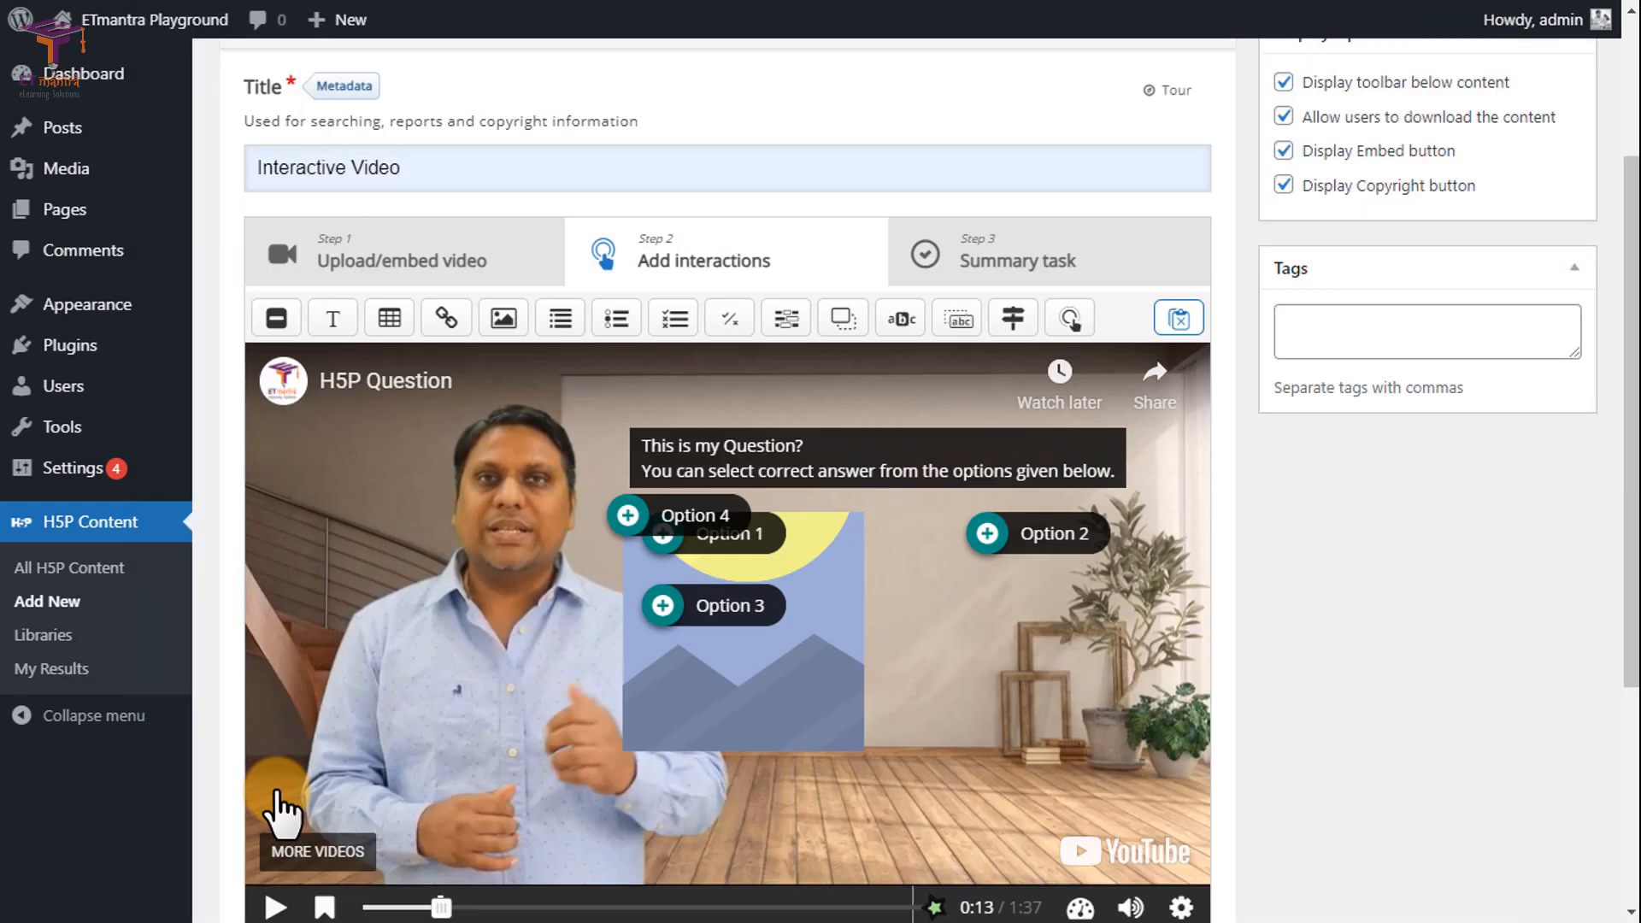
Step: Arrange the four option buttons in a vertical column below the question label, in order from Option 1 to Option 4
{"action": "scroll", "coordinate": [803, 366], "scroll_direction": "down", "scroll_amount": 3}
{"action": "left_click_drag", "start_coordinate": [680, 275], "coordinate": [905, 511]}
{"action": "left_click_drag", "start_coordinate": [739, 297], "coordinate": [893, 299]}
{"action": "left_click", "coordinate": [816, 367]}
{"action": "left_click", "coordinate": [839, 239]}
{"action": "left_click", "coordinate": [930, 121]}
{"action": "left_click_drag", "start_coordinate": [1059, 294], "coordinate": [880, 378]}
{"action": "left_click_drag", "start_coordinate": [911, 510], "coordinate": [863, 558]}
{"action": "left_click_drag", "start_coordinate": [701, 369], "coordinate": [858, 474]}
{"action": "left_click", "coordinate": [854, 389]}
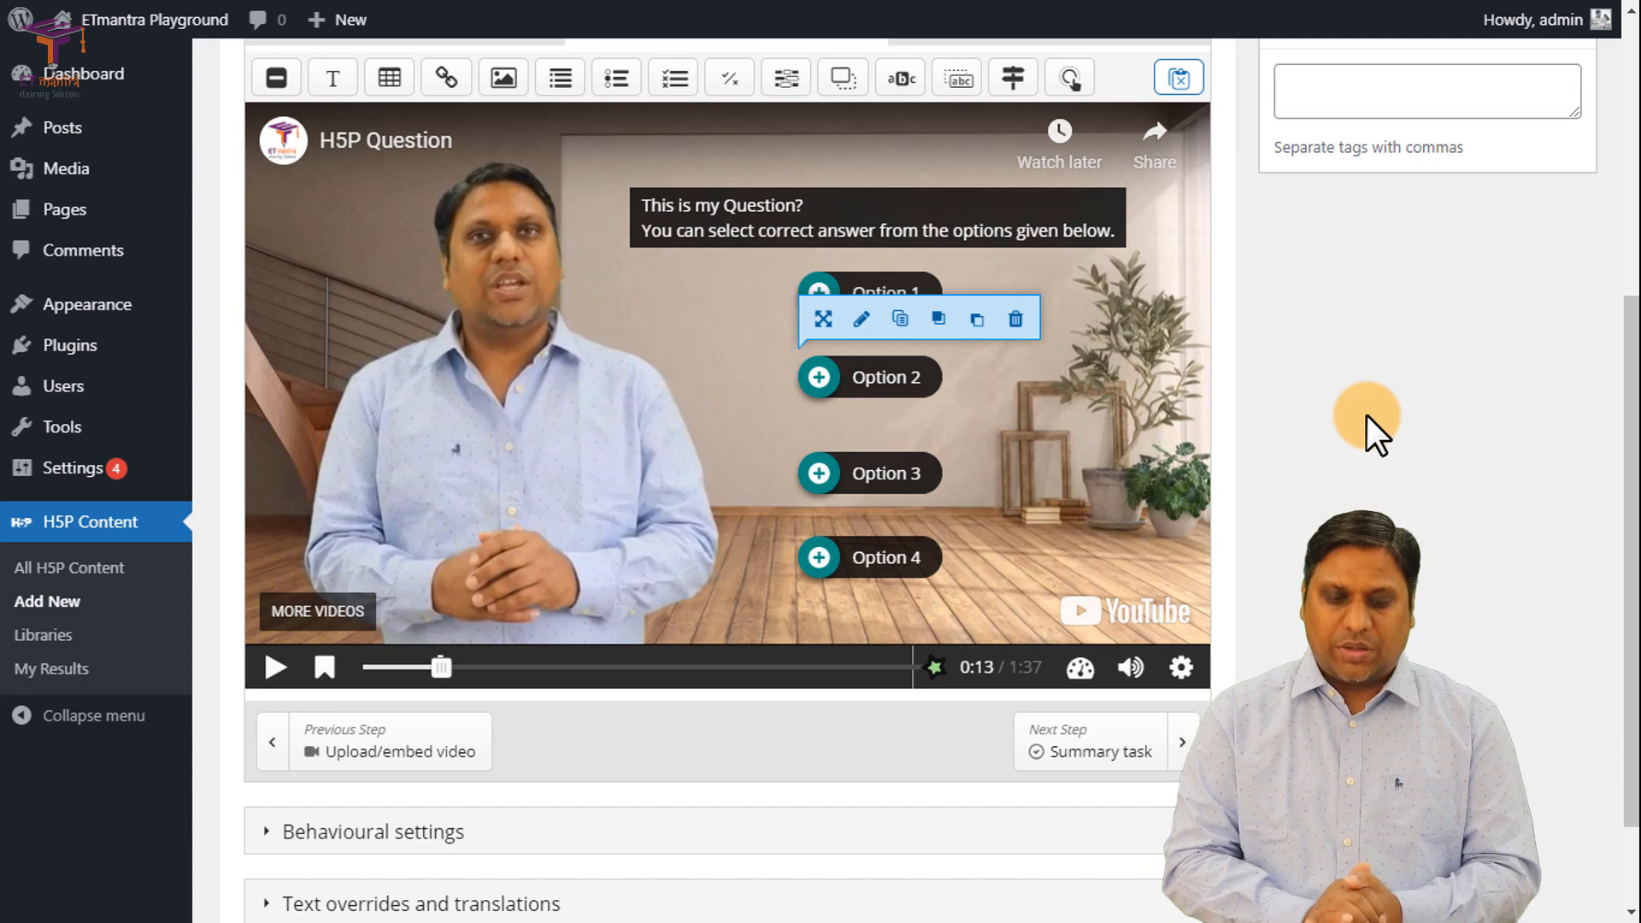
Step: Enter "Statement 1" as the first statement of the summary task, fill in the second statement and create the content
{"action": "scroll", "coordinate": [1273, 509], "scroll_direction": "up", "scroll_amount": 3}
{"action": "scroll", "coordinate": [1263, 534], "scroll_direction": "up", "scroll_amount": 1}
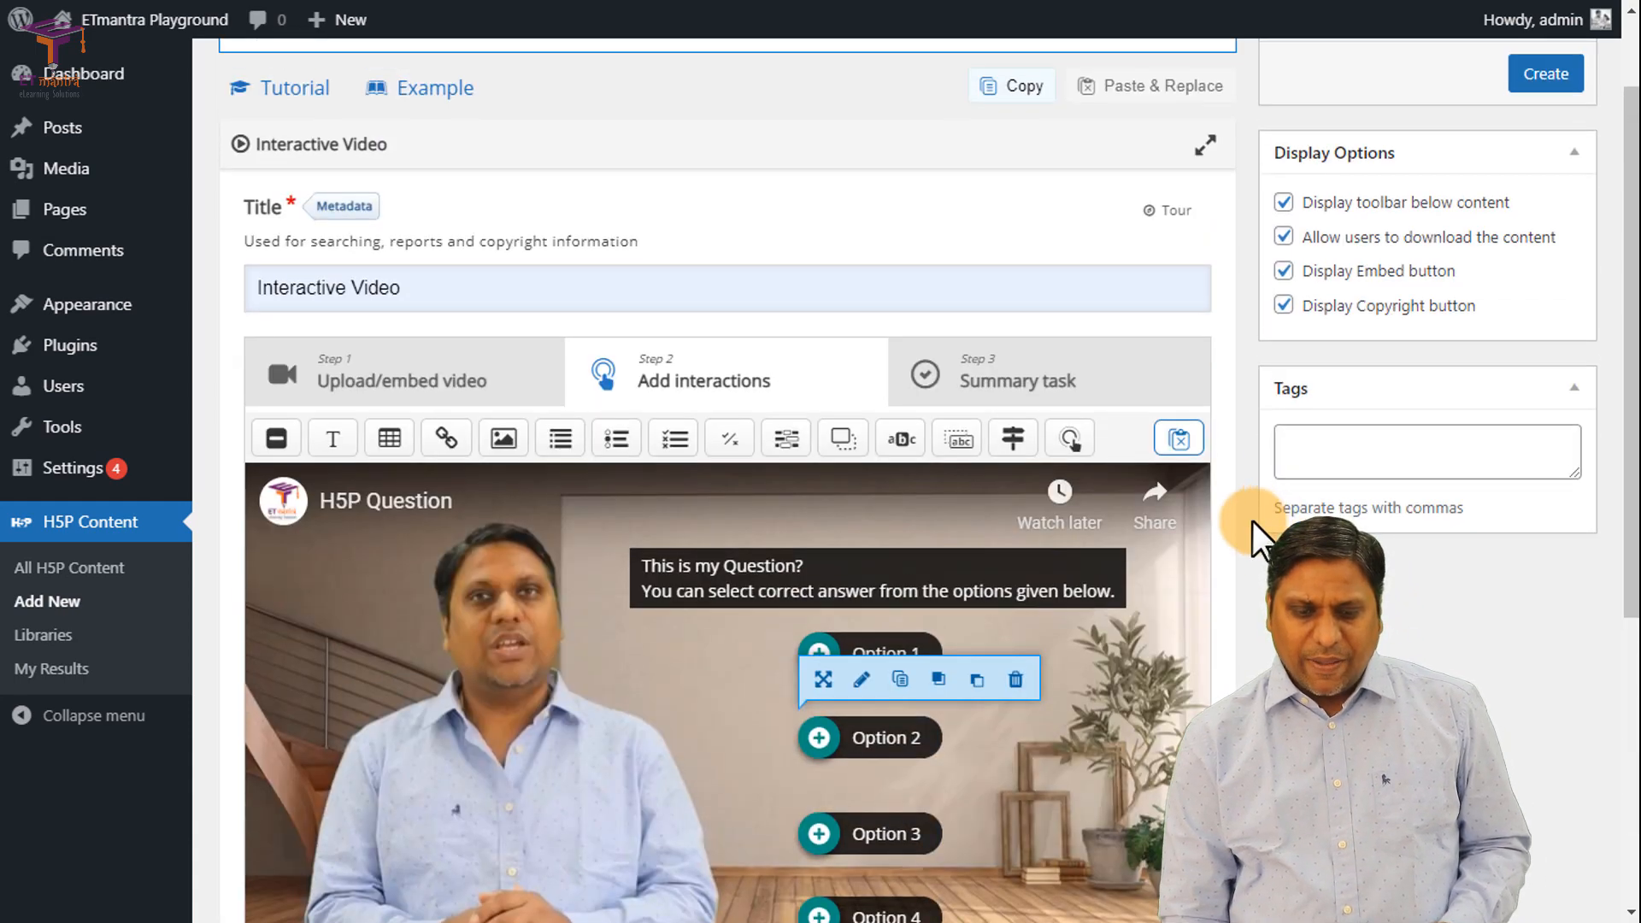
{"action": "scroll", "coordinate": [1244, 555], "scroll_direction": "down", "scroll_amount": 5}
{"action": "left_click", "coordinate": [1100, 631]}
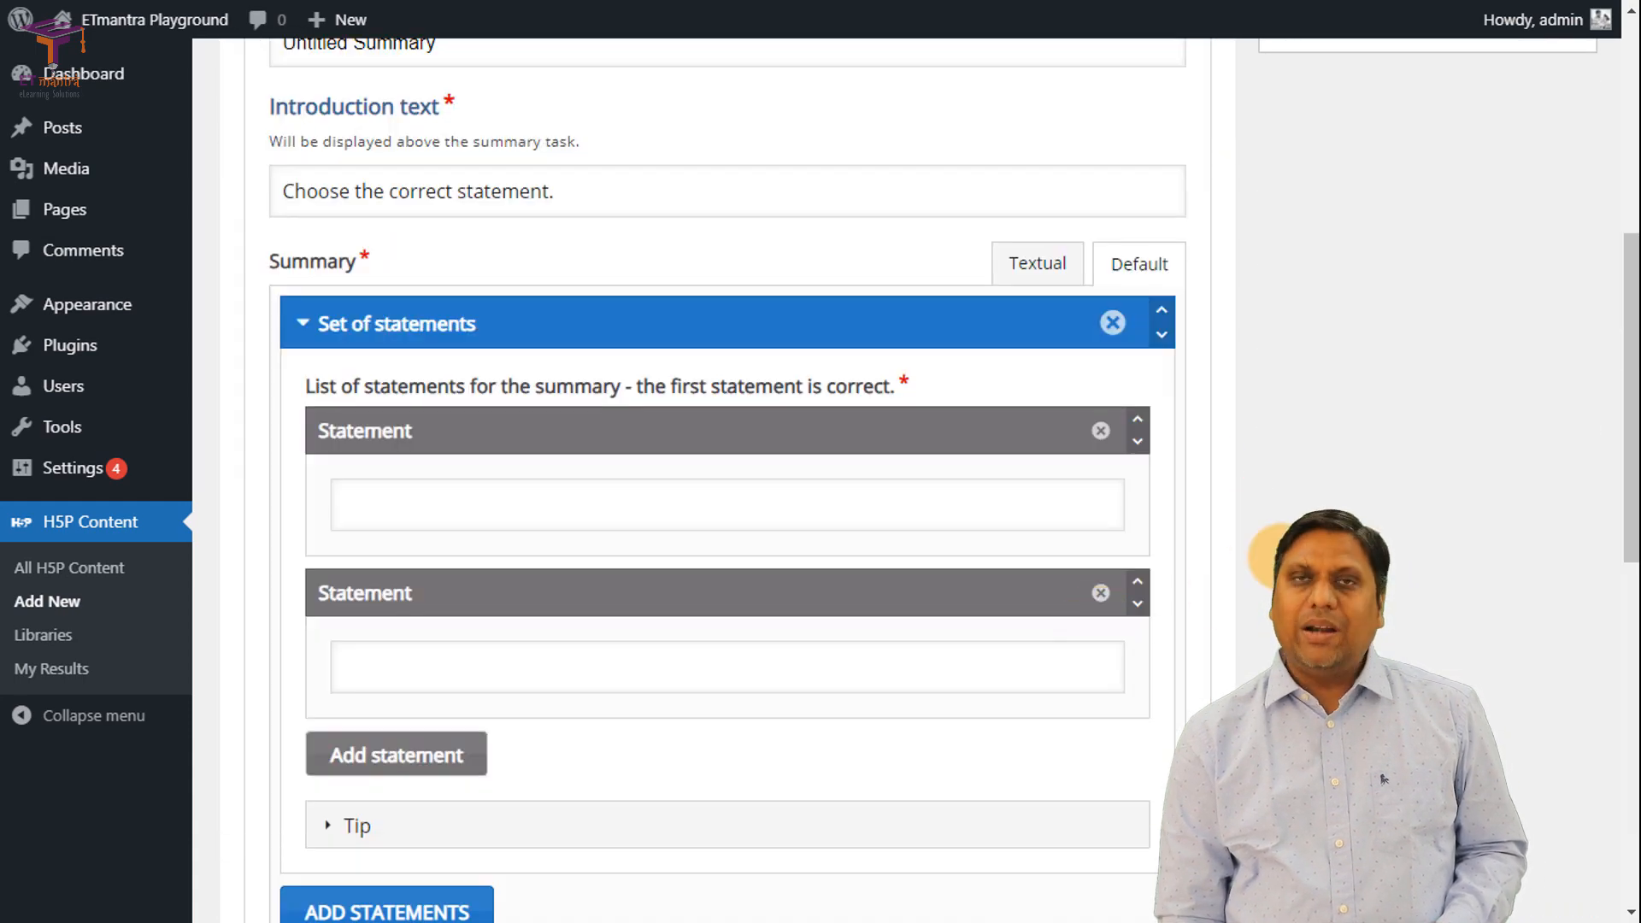
{"action": "left_click", "coordinate": [448, 506]}
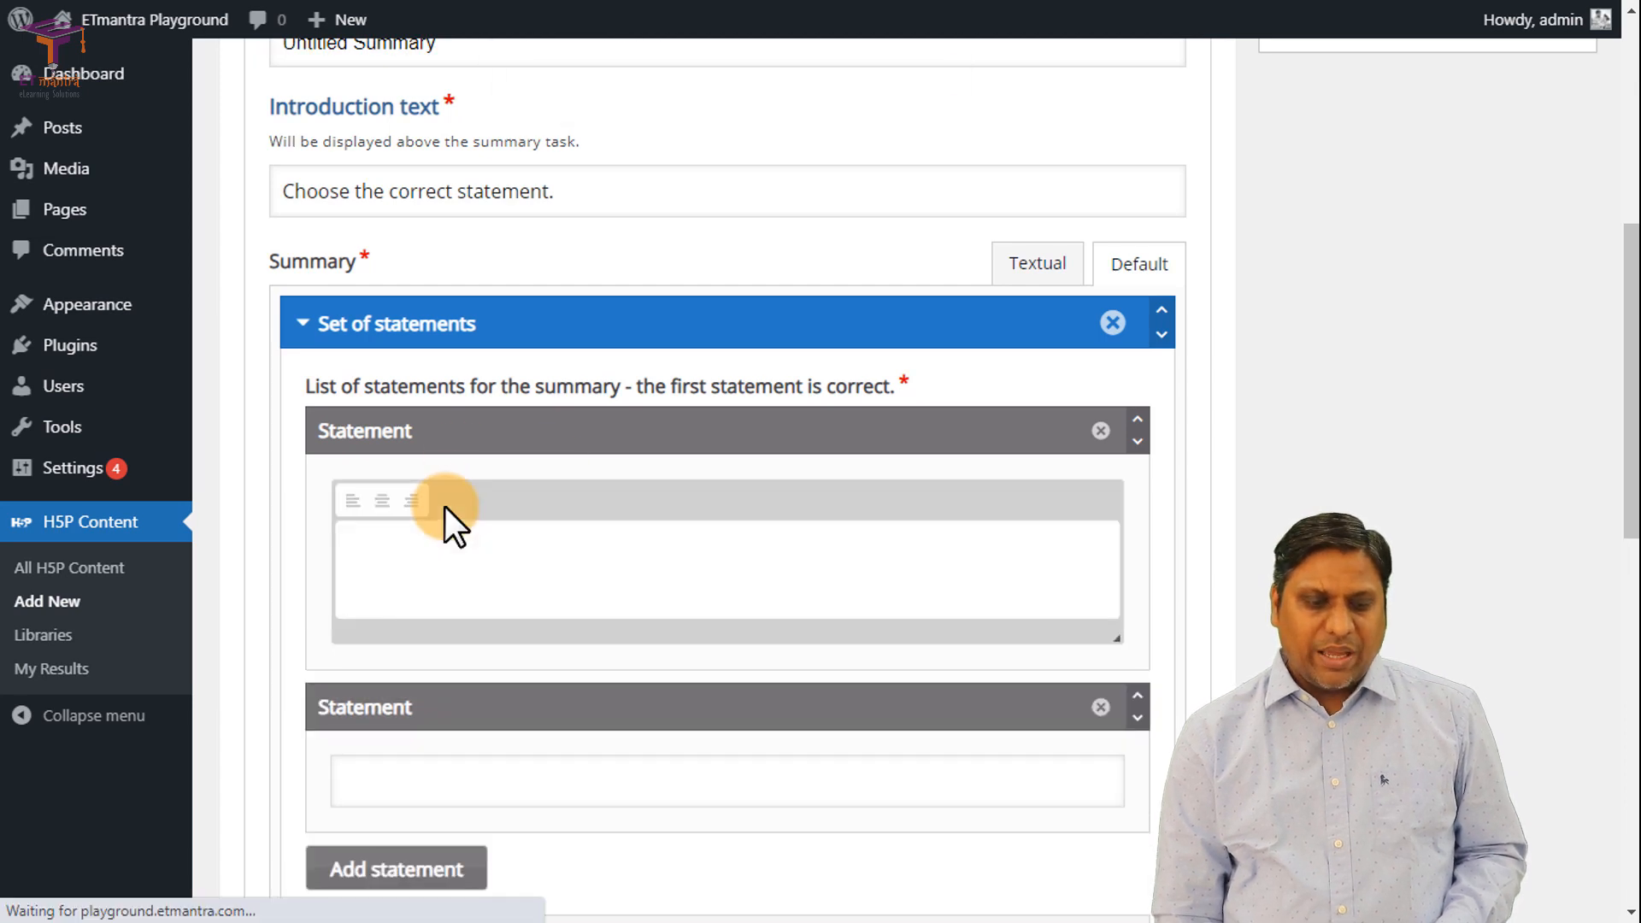
{"action": "type", "text": "Statement 1"}
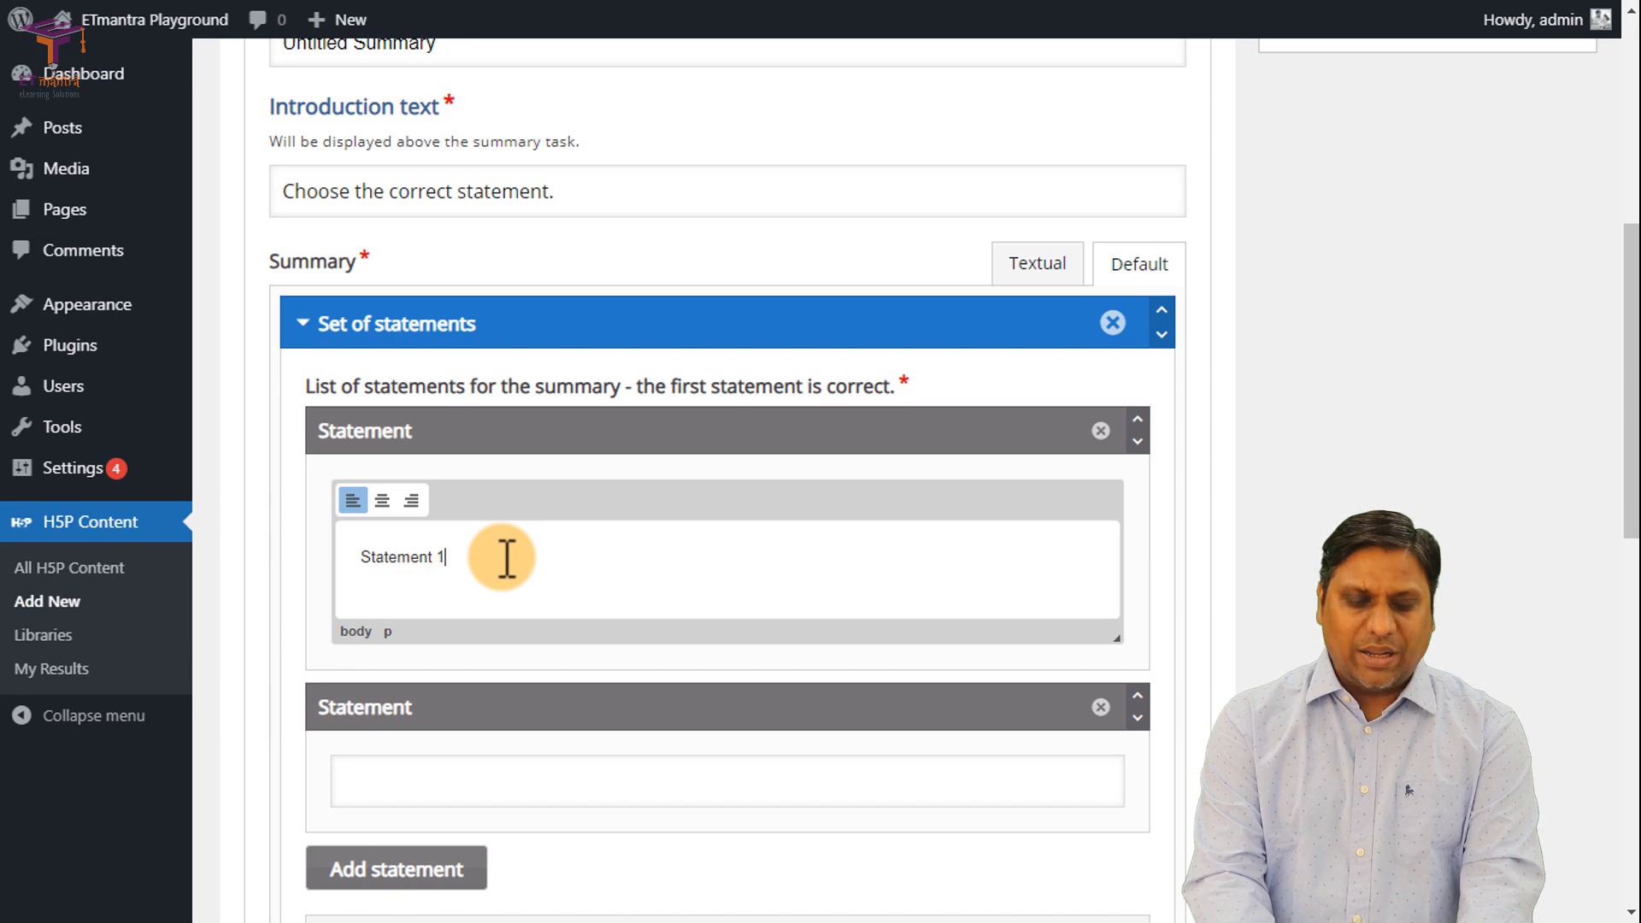
{"action": "scroll", "coordinate": [448, 559], "scroll_direction": "down", "scroll_amount": 4}
{"action": "left_click", "coordinate": [445, 427]}
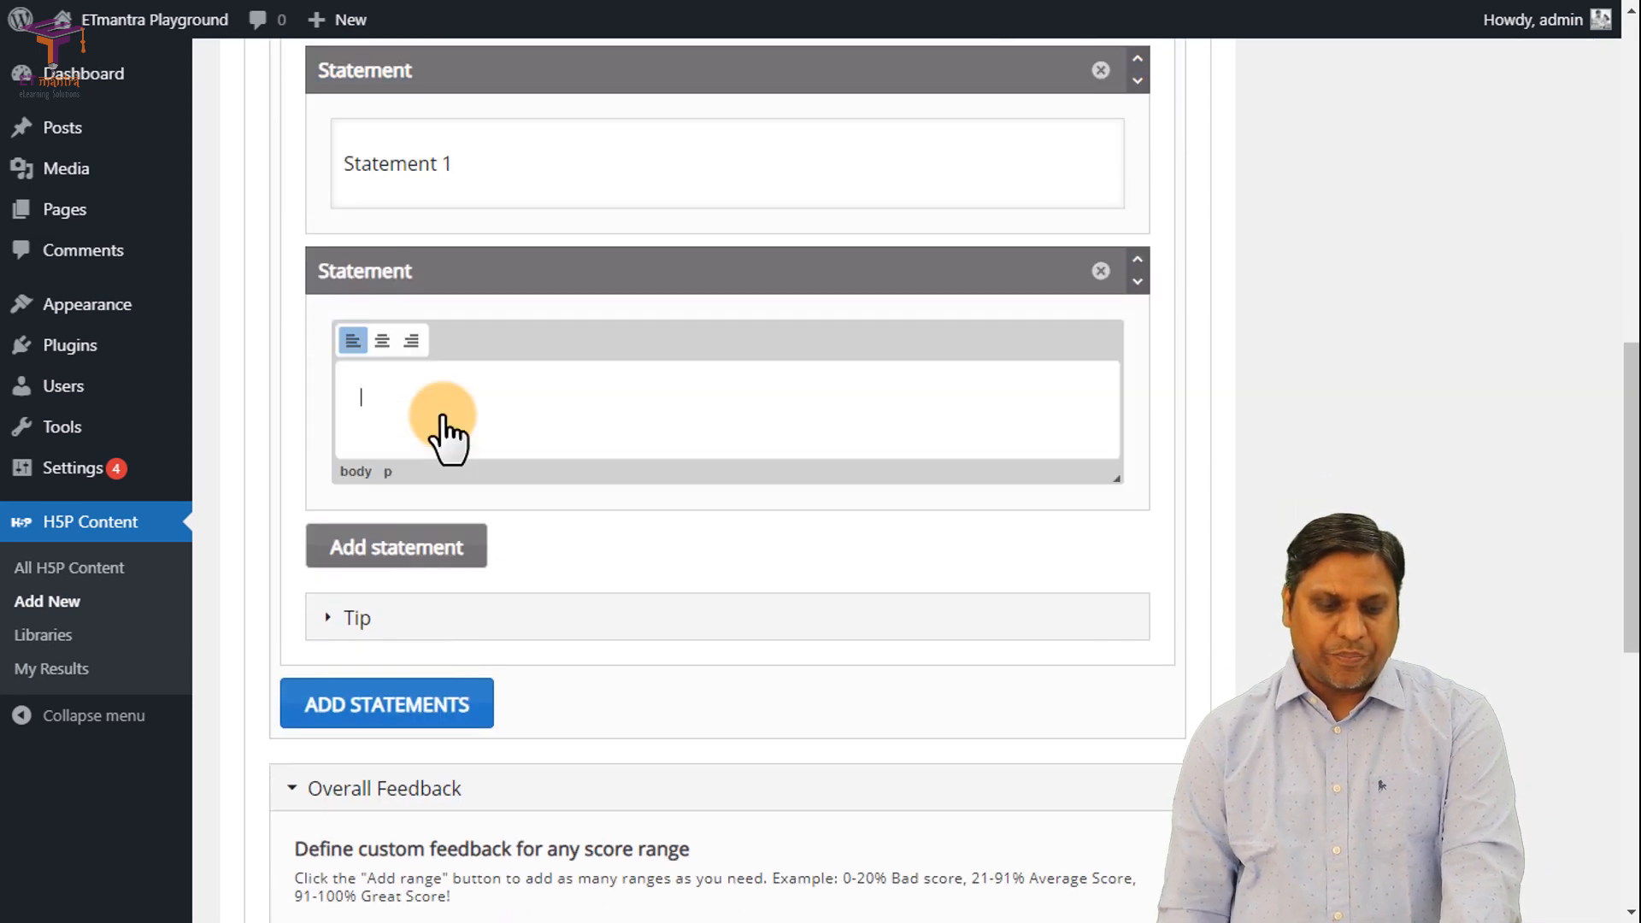
{"action": "type", "text": "Ste"}
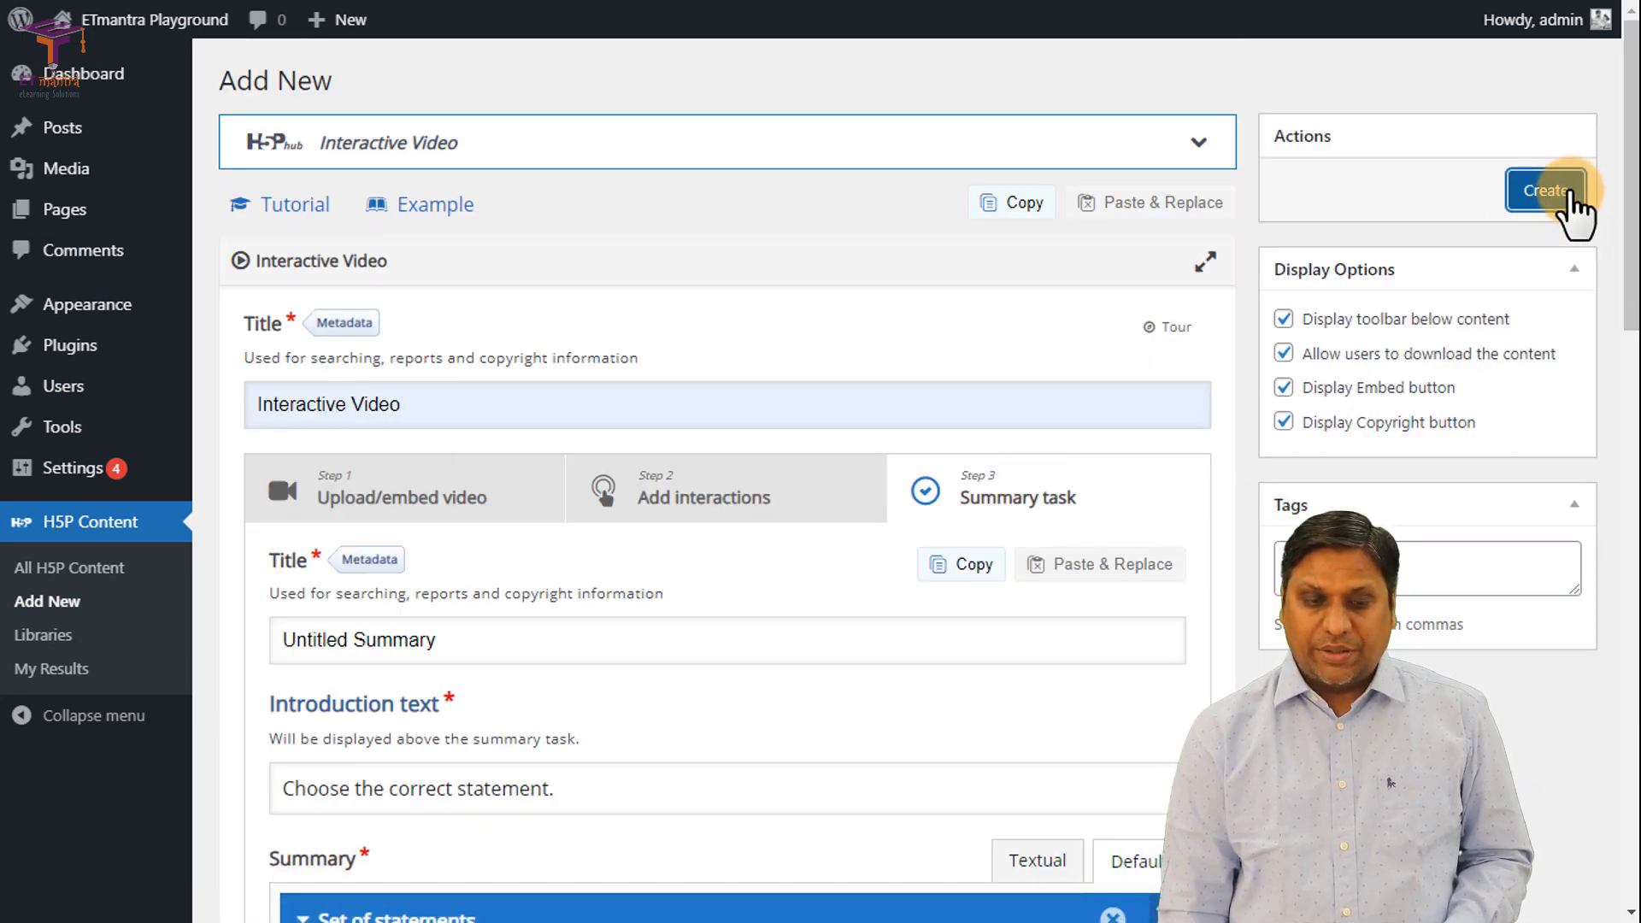
{"action": "left_click", "coordinate": [1570, 195]}
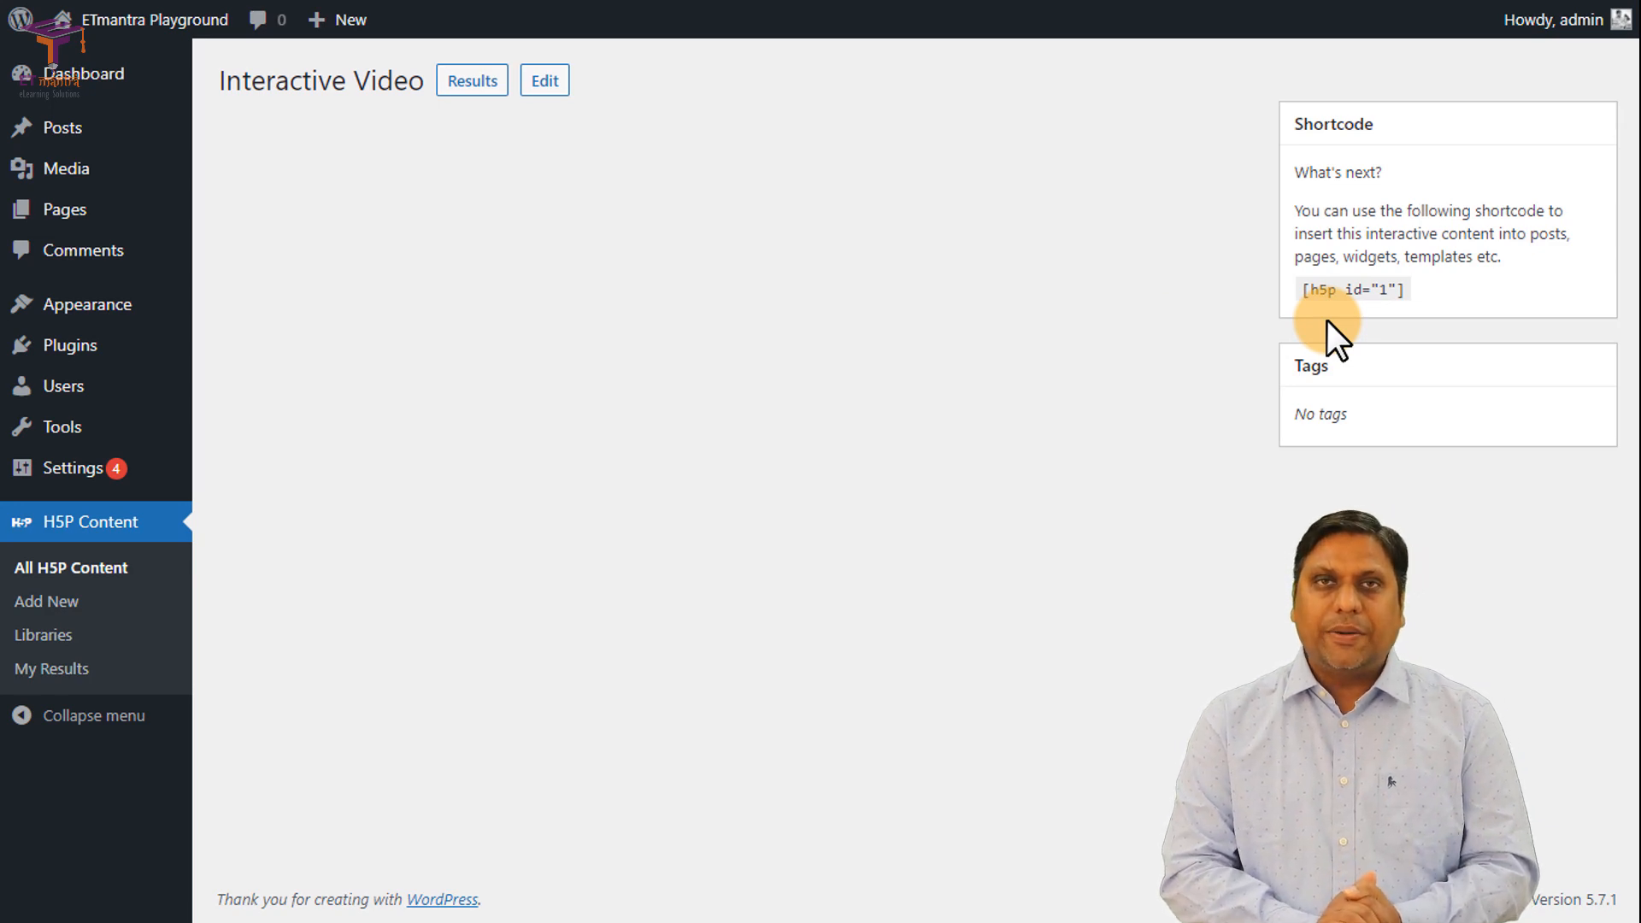
Step: Select the content's shortcode and play the created video, testing the Option 1 button and its timecode jump before pausing playback
{"action": "triple_click", "coordinate": [1321, 295]}
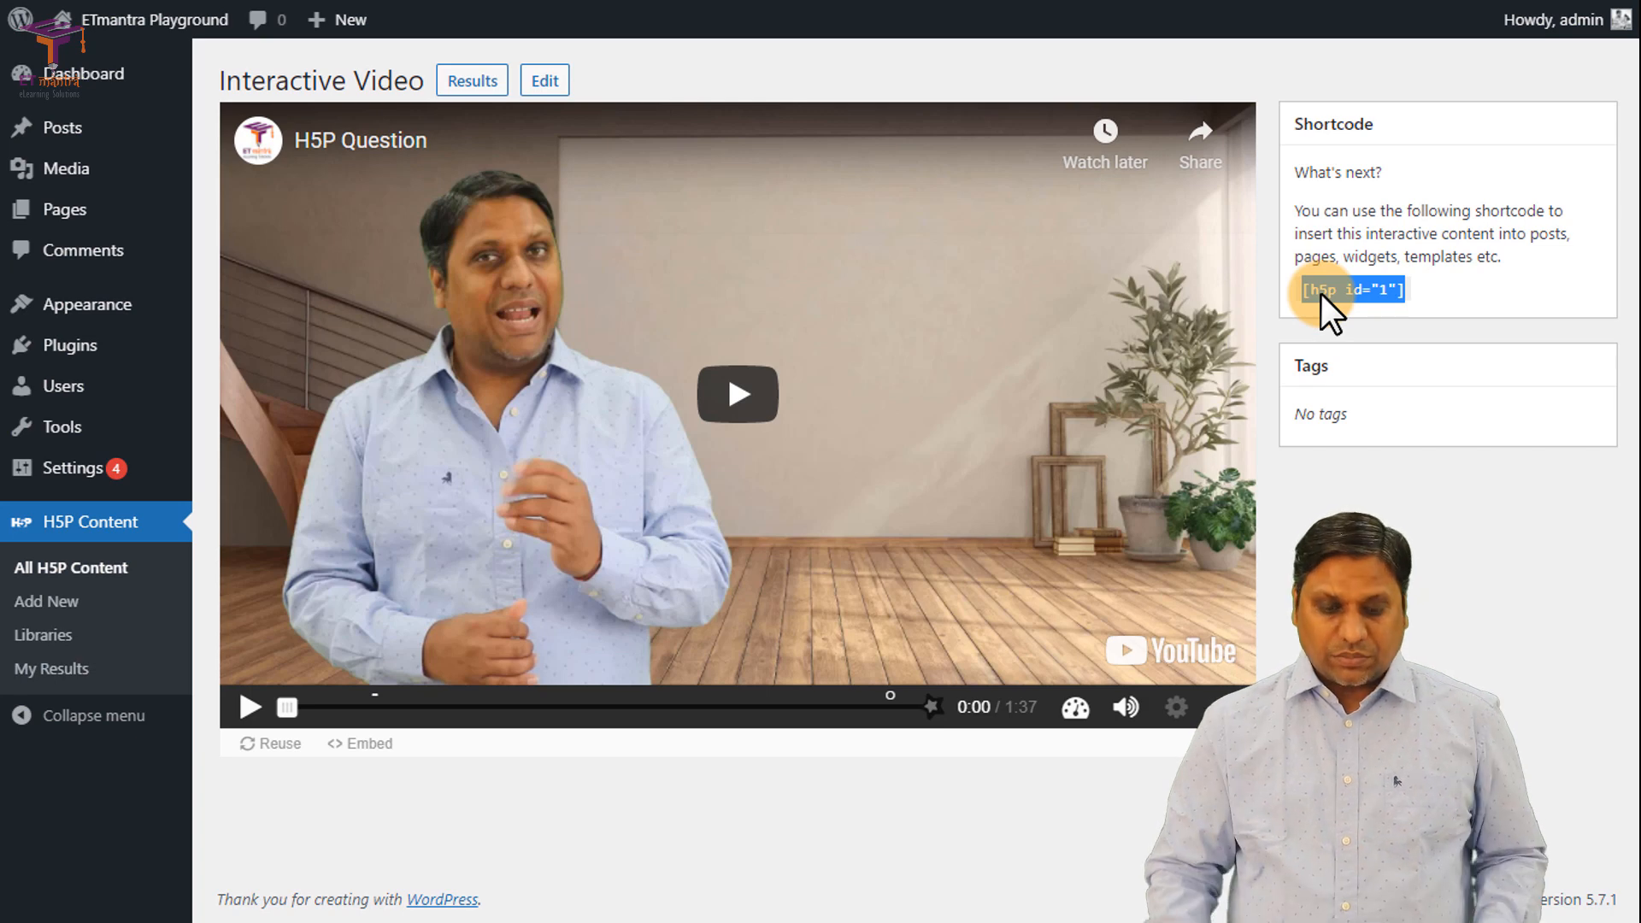
{"action": "left_click", "coordinate": [736, 403]}
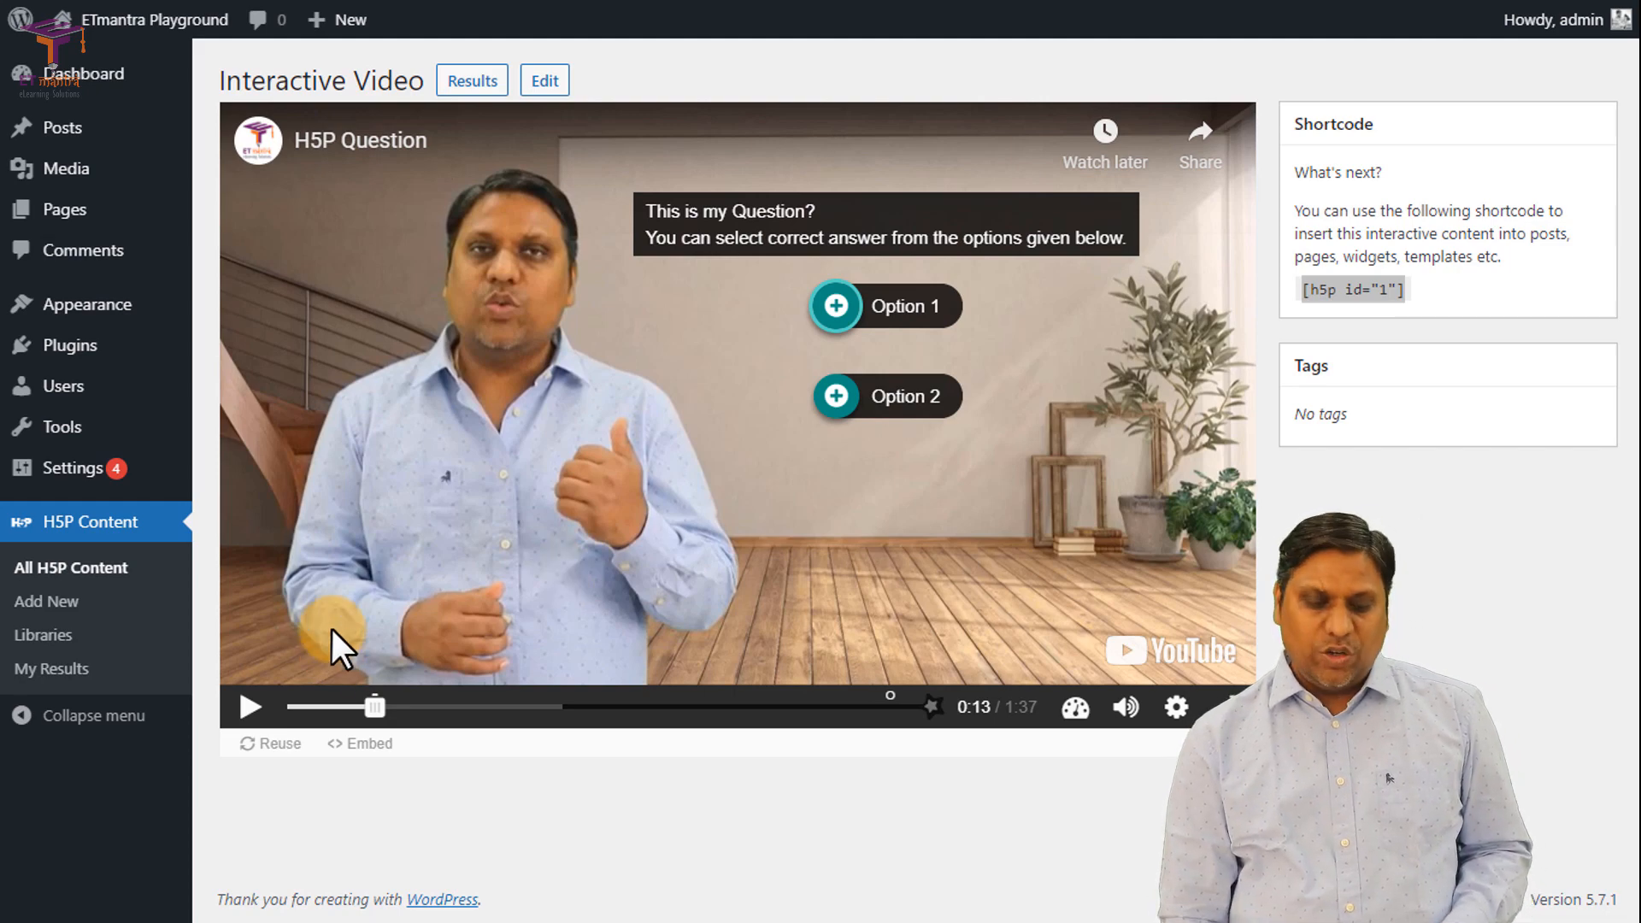
{"action": "key", "text": "space"}
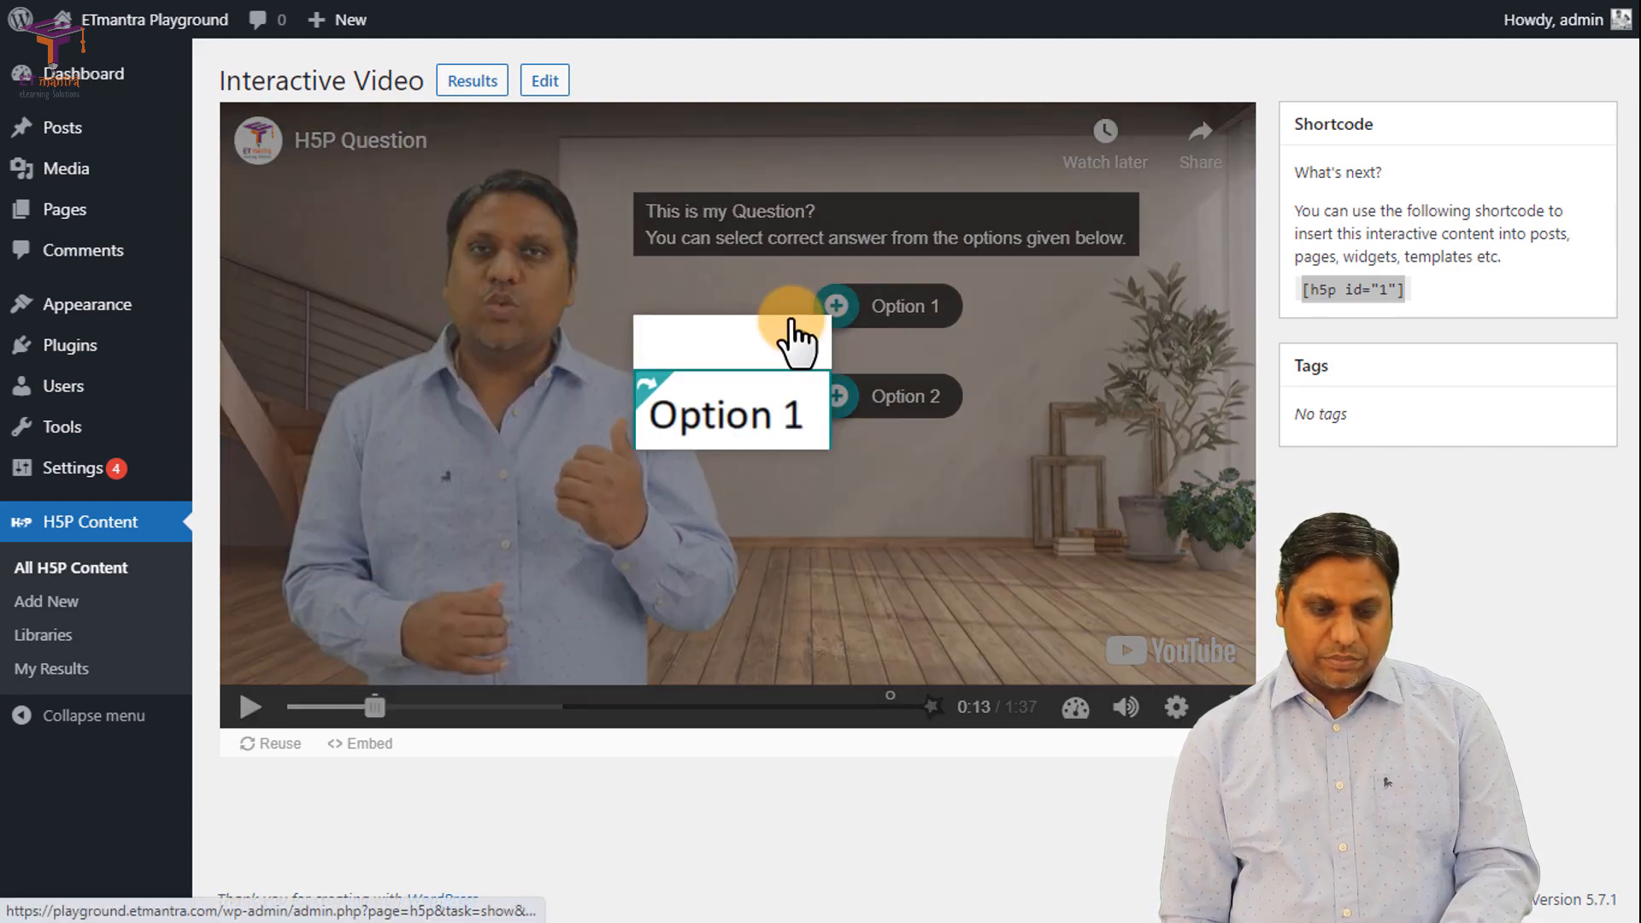
{"action": "left_click", "coordinate": [798, 340]}
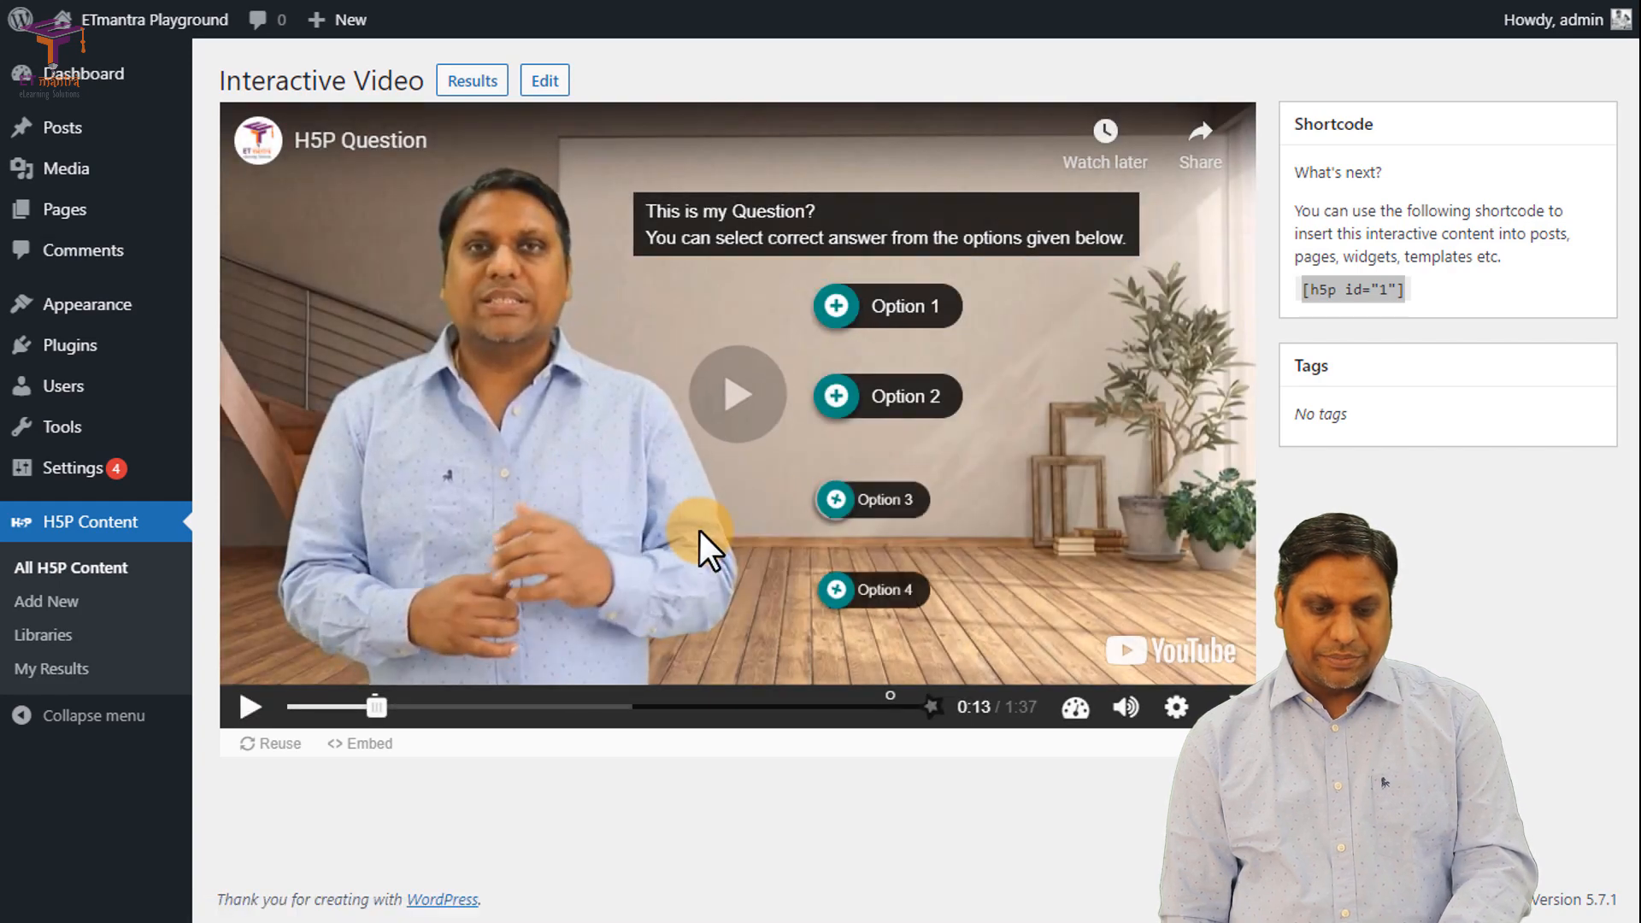
{"action": "left_click", "coordinate": [564, 551]}
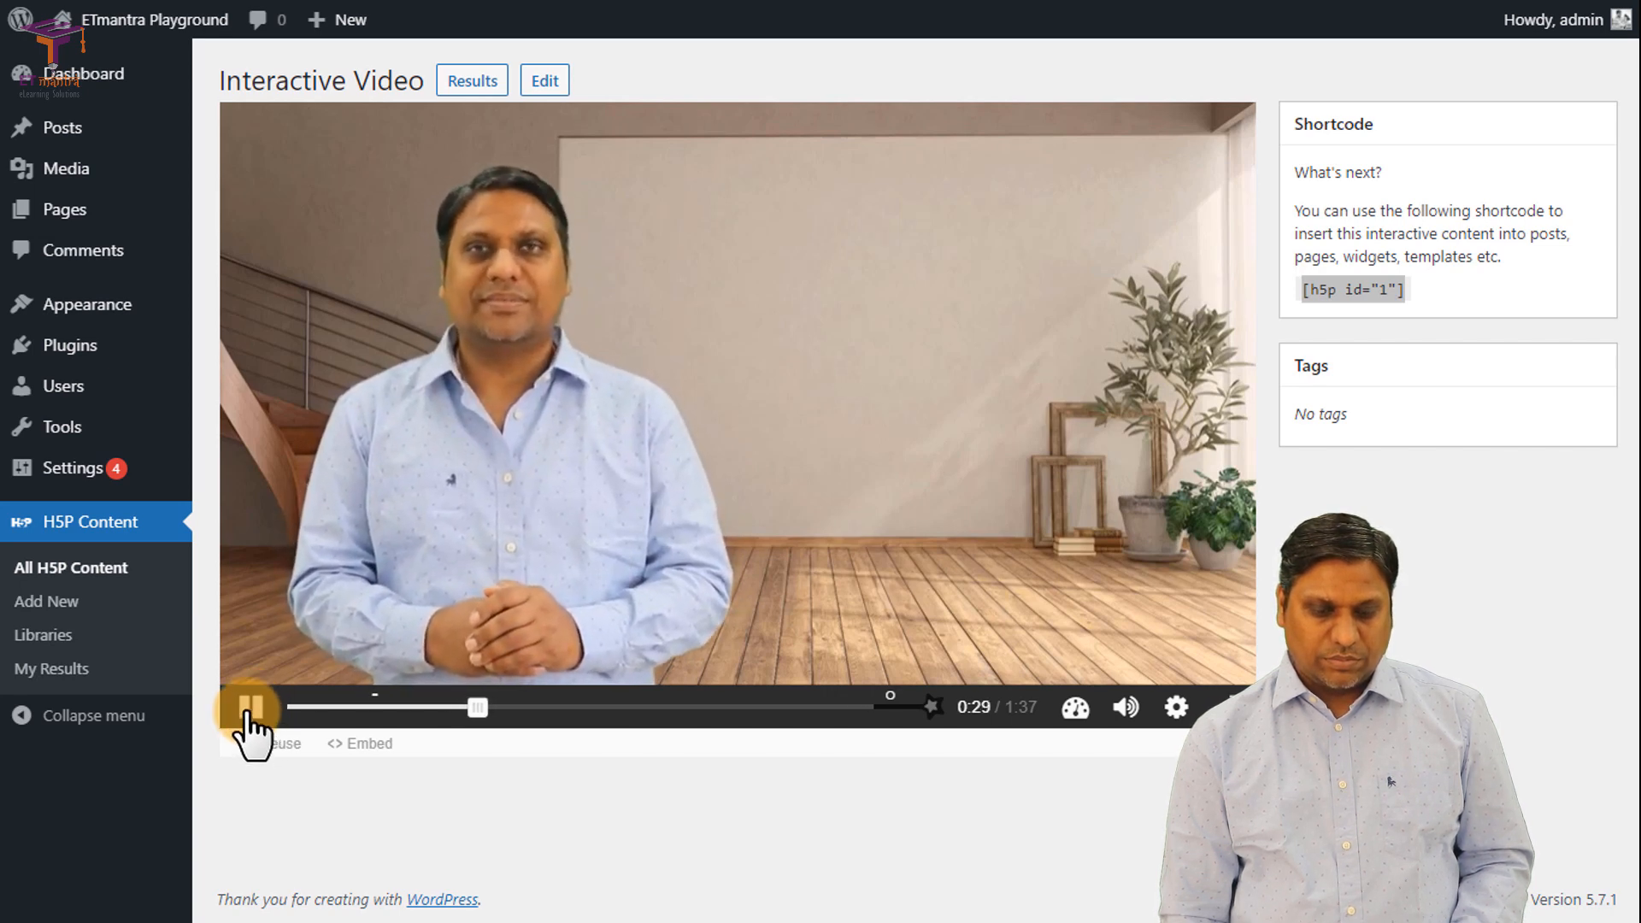
{"action": "left_click", "coordinate": [251, 716]}
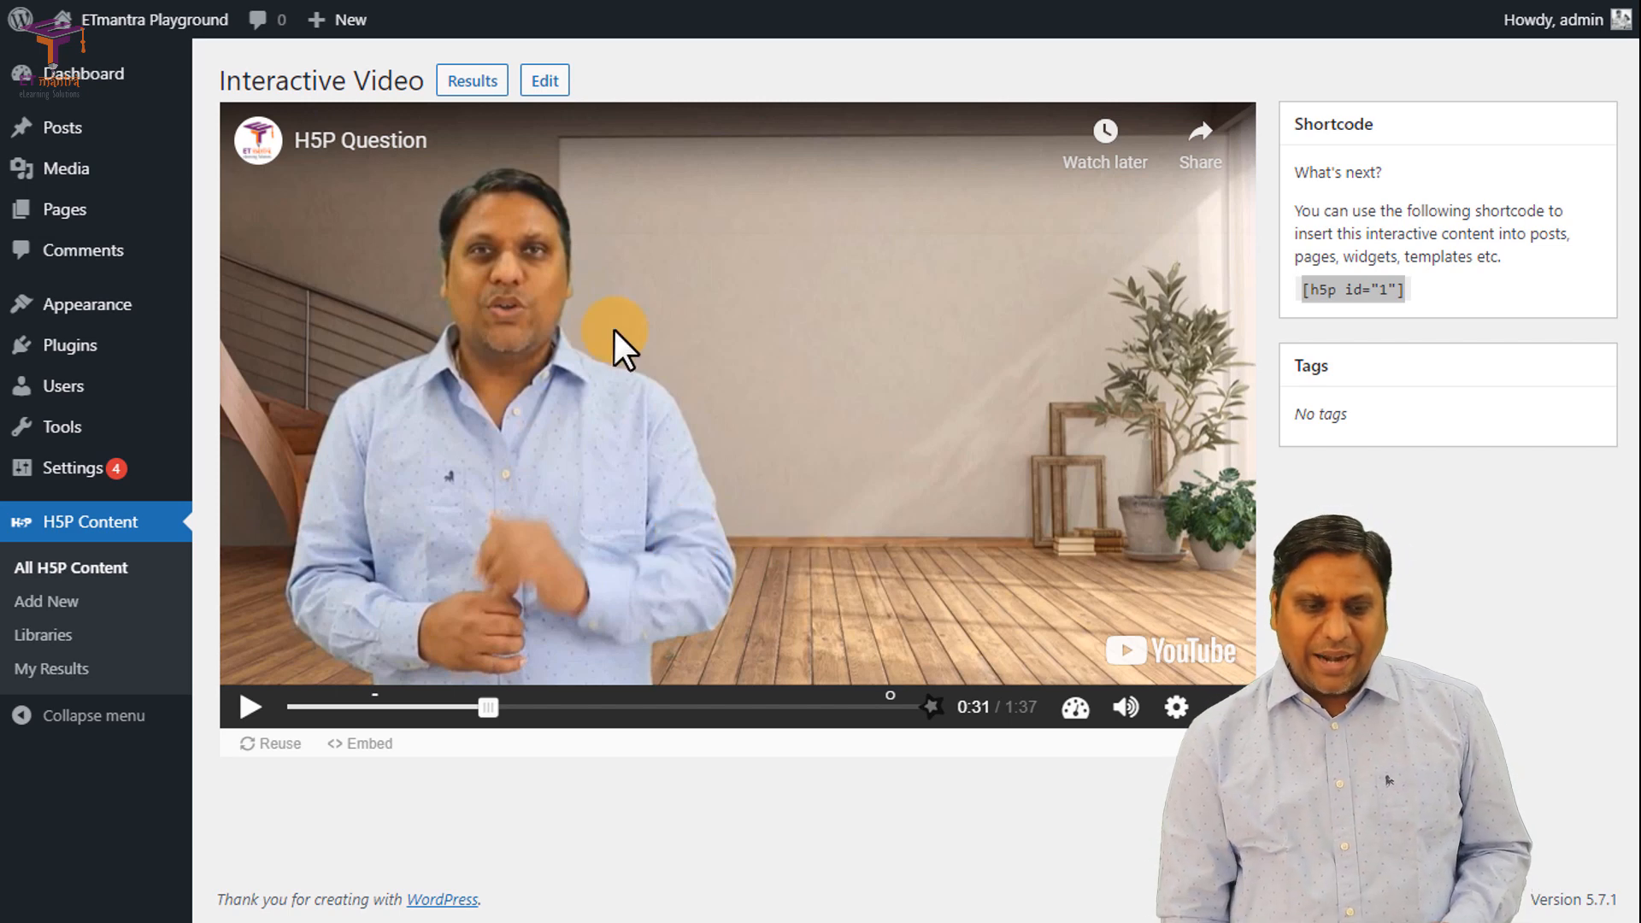
Step: Reopen the interactive video for editing at the Add interactions step and move the playhead to 0:13, where the options appear
{"action": "left_click", "coordinate": [535, 78]}
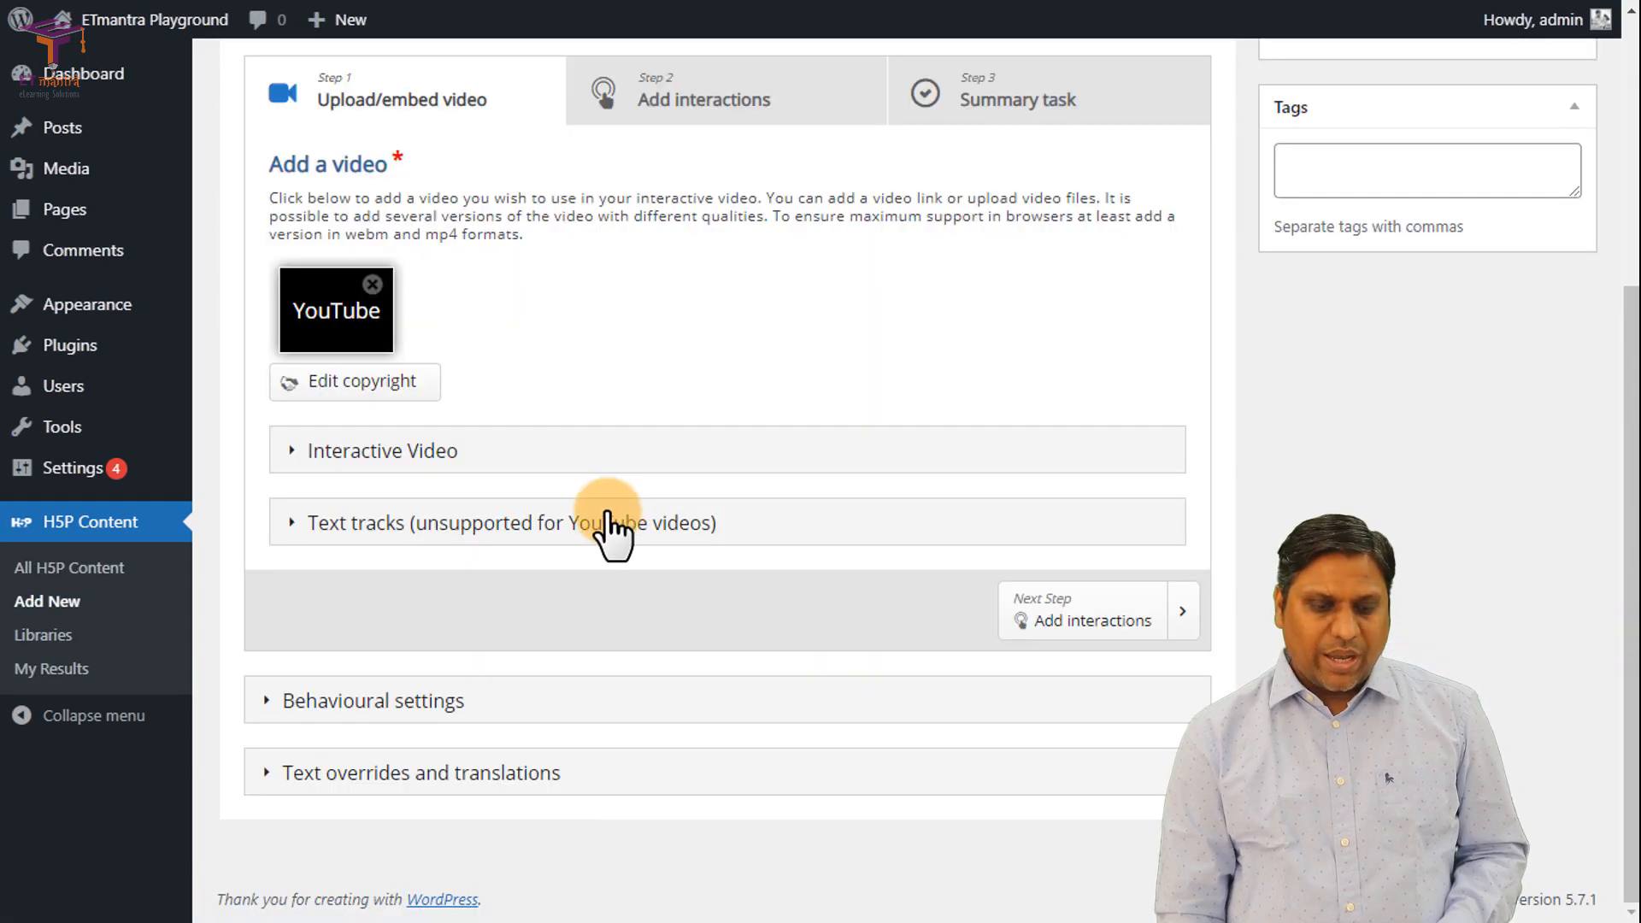
{"action": "scroll", "coordinate": [684, 462], "scroll_direction": "up", "scroll_amount": 5}
{"action": "left_click", "coordinate": [697, 500]}
{"action": "scroll", "coordinate": [681, 487], "scroll_direction": "down", "scroll_amount": 6}
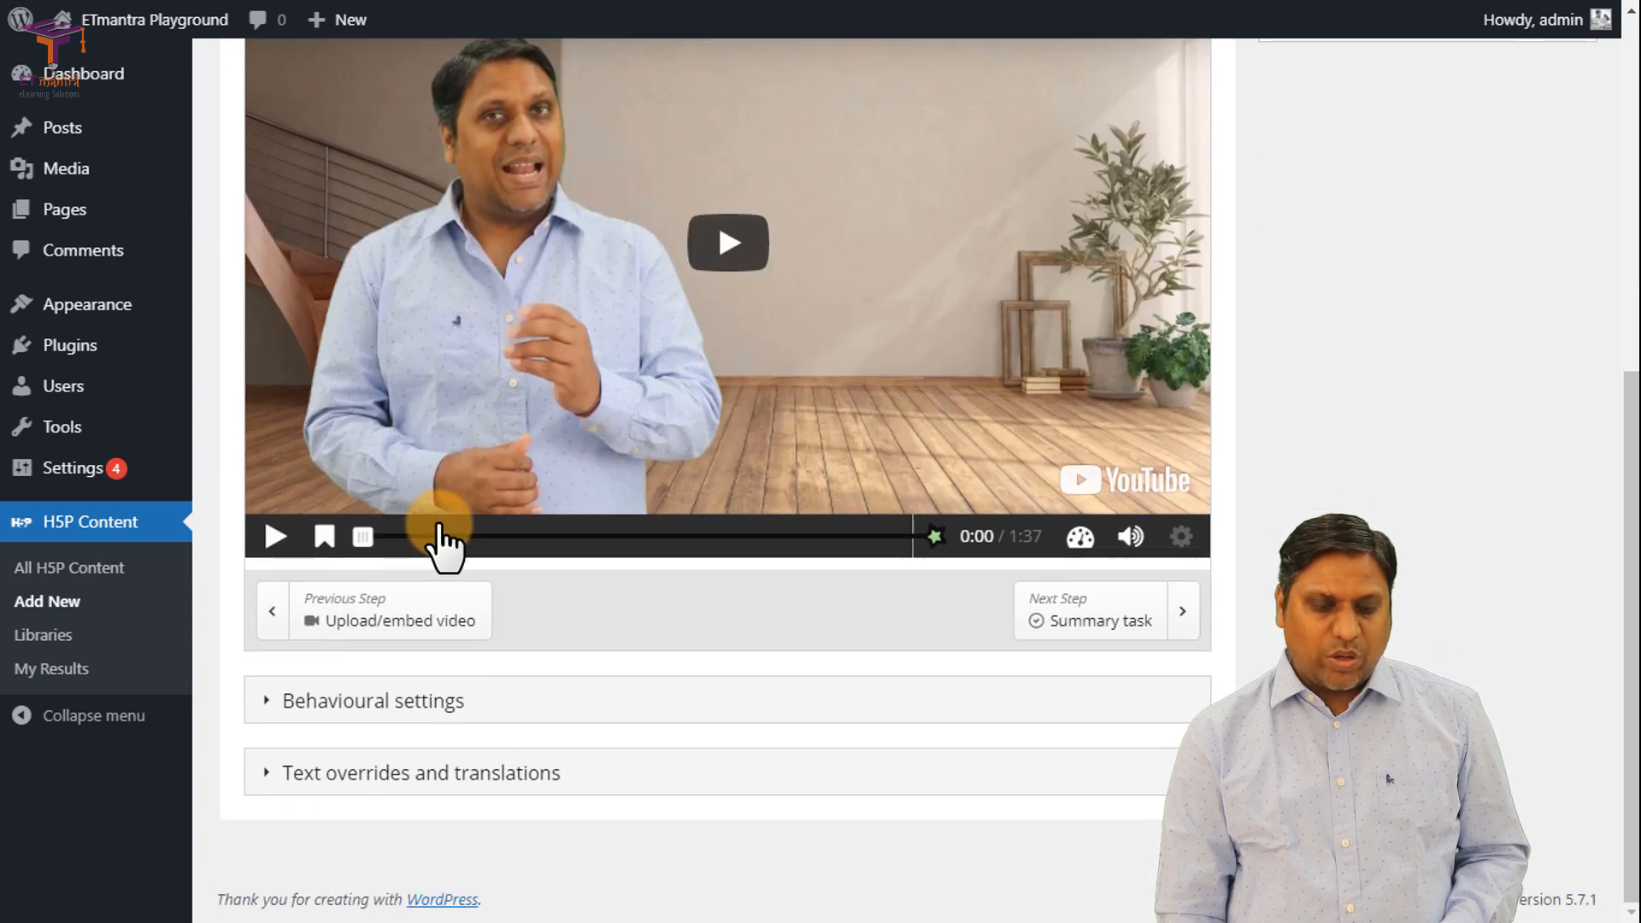
{"action": "left_click", "coordinate": [438, 526]}
{"action": "left_click_drag", "start_coordinate": [369, 539], "coordinate": [439, 538]}
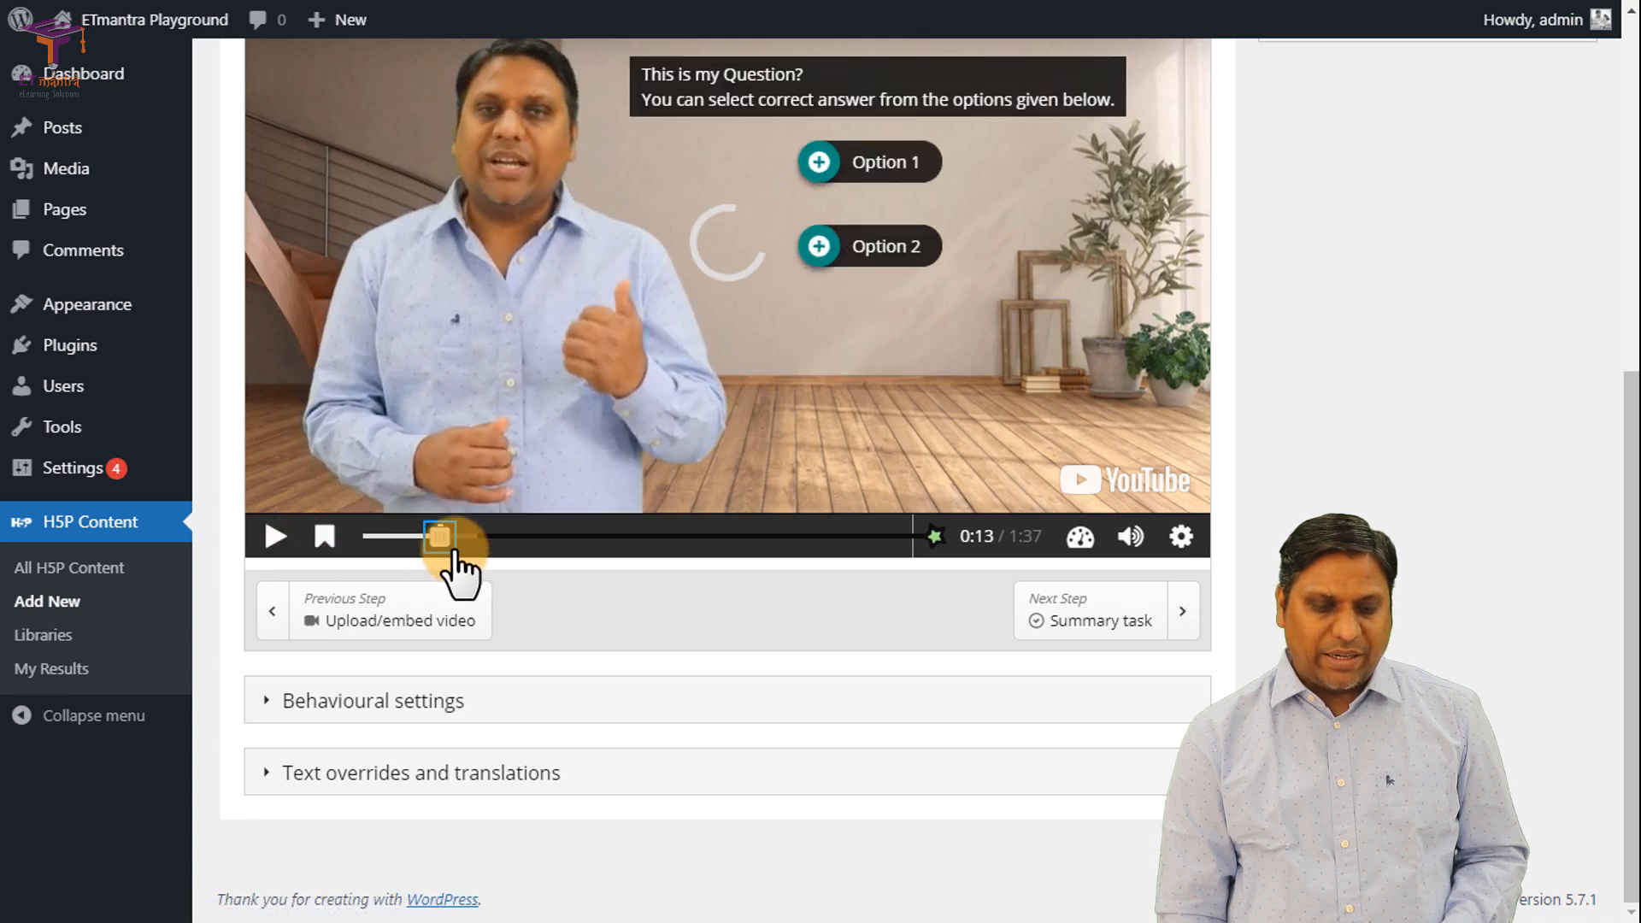
{"action": "scroll", "coordinate": [832, 475], "scroll_direction": "up", "scroll_amount": 3}
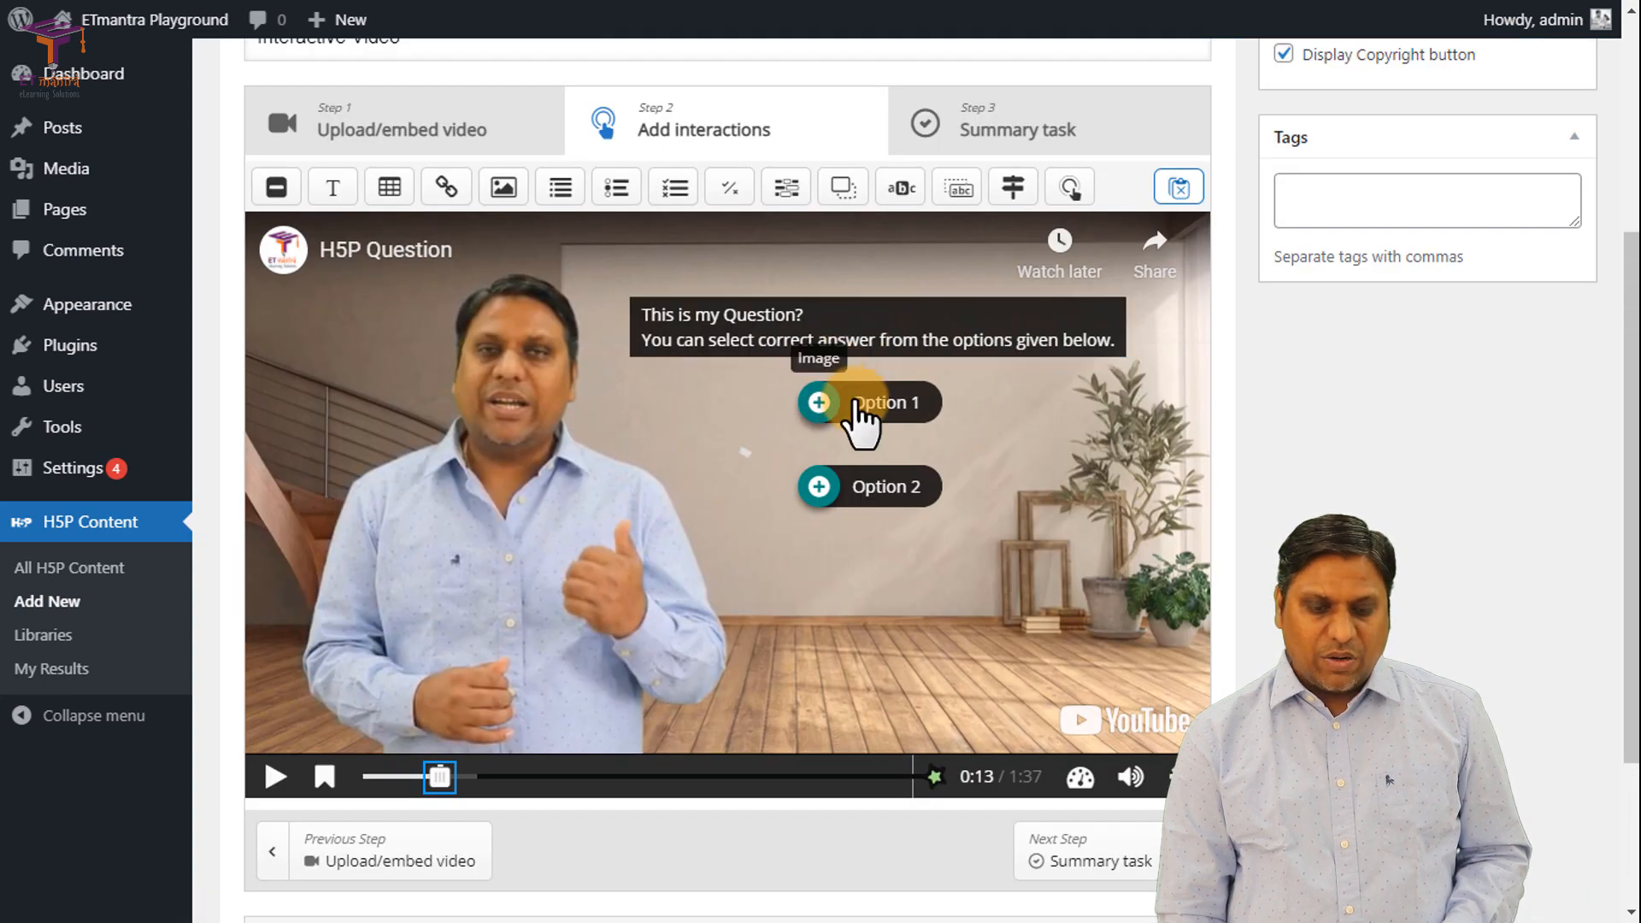
Step: Set the Option 1 interaction's display time to 0:28.0 - 0:29.0 and save the interaction
{"action": "left_click", "coordinate": [858, 406]}
{"action": "left_click", "coordinate": [862, 344]}
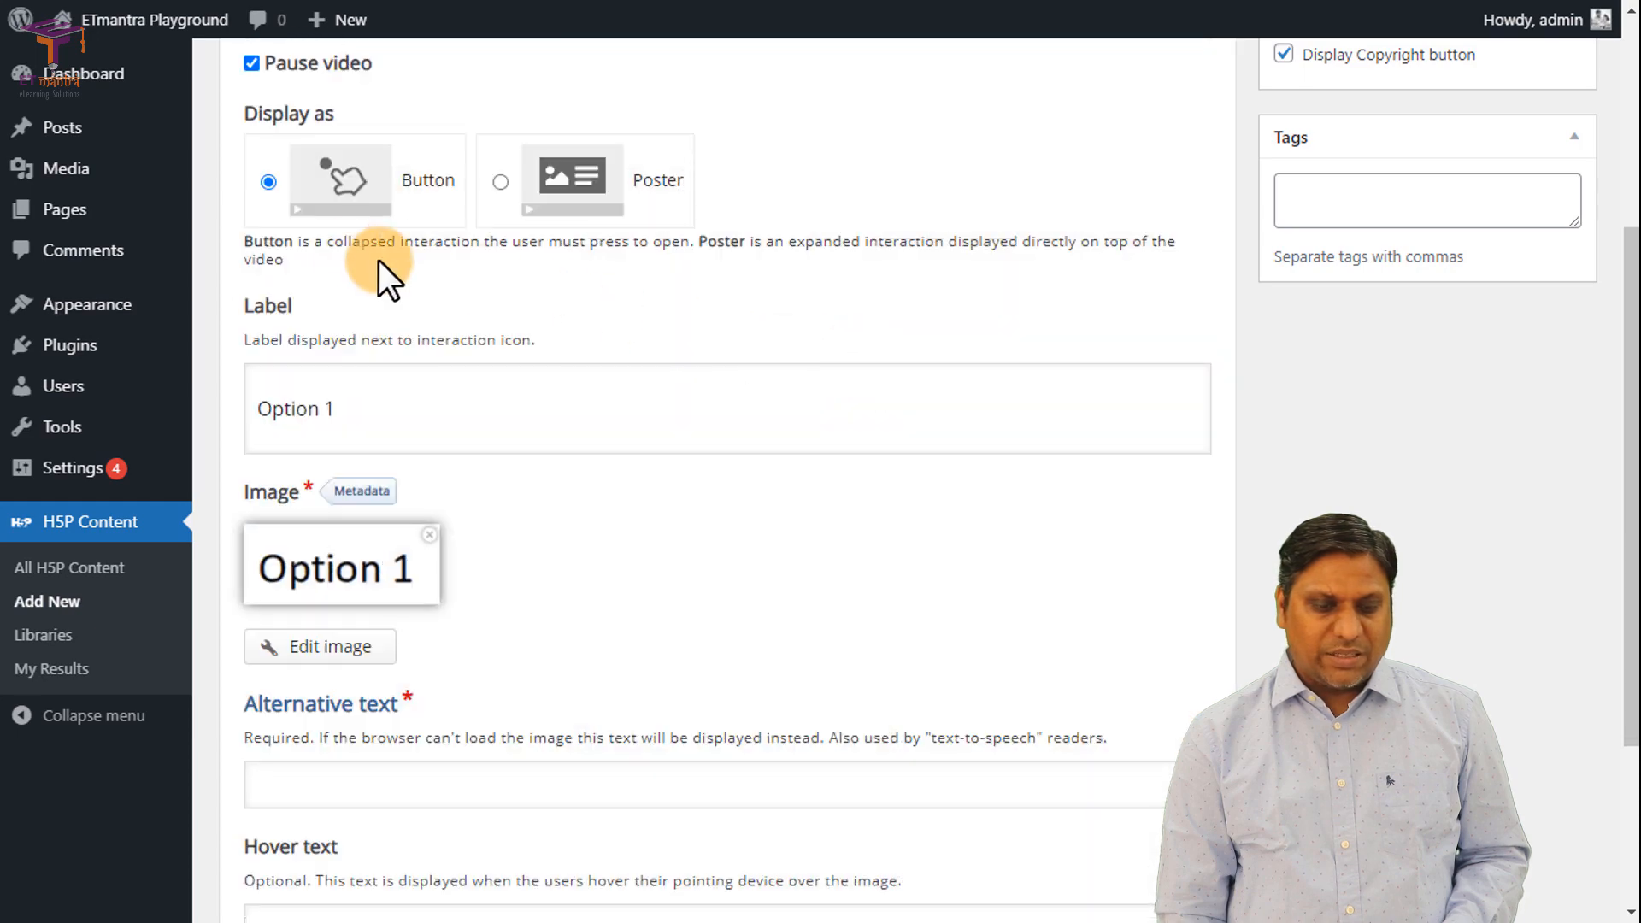
{"action": "scroll", "coordinate": [407, 484], "scroll_direction": "down", "scroll_amount": 3}
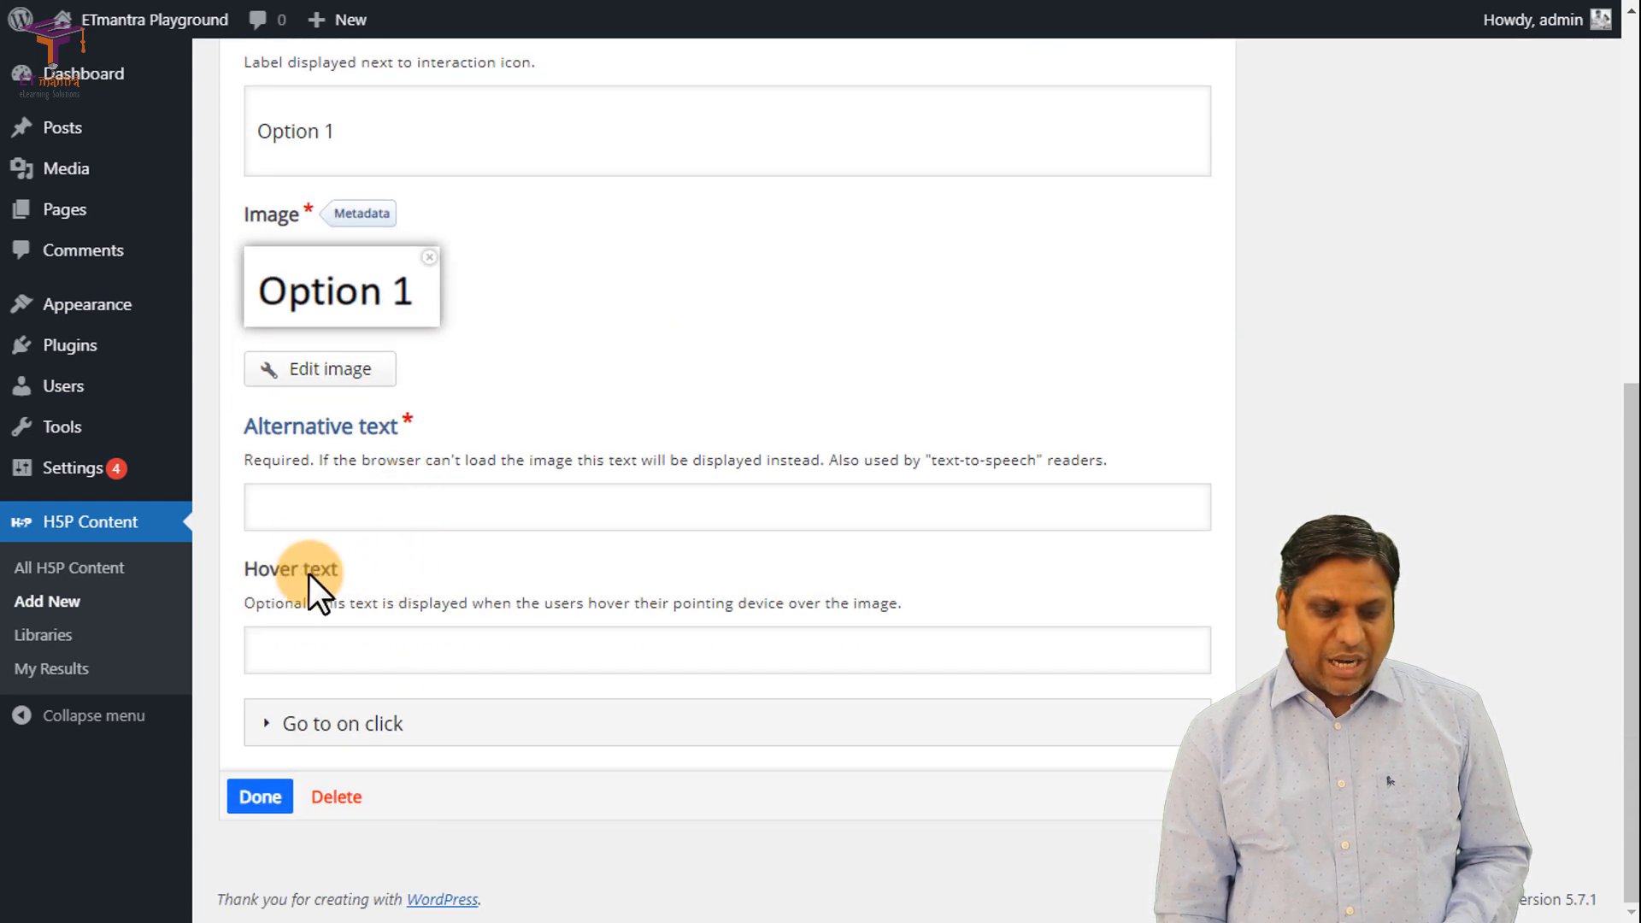
{"action": "scroll", "coordinate": [476, 519], "scroll_direction": "up", "scroll_amount": 5}
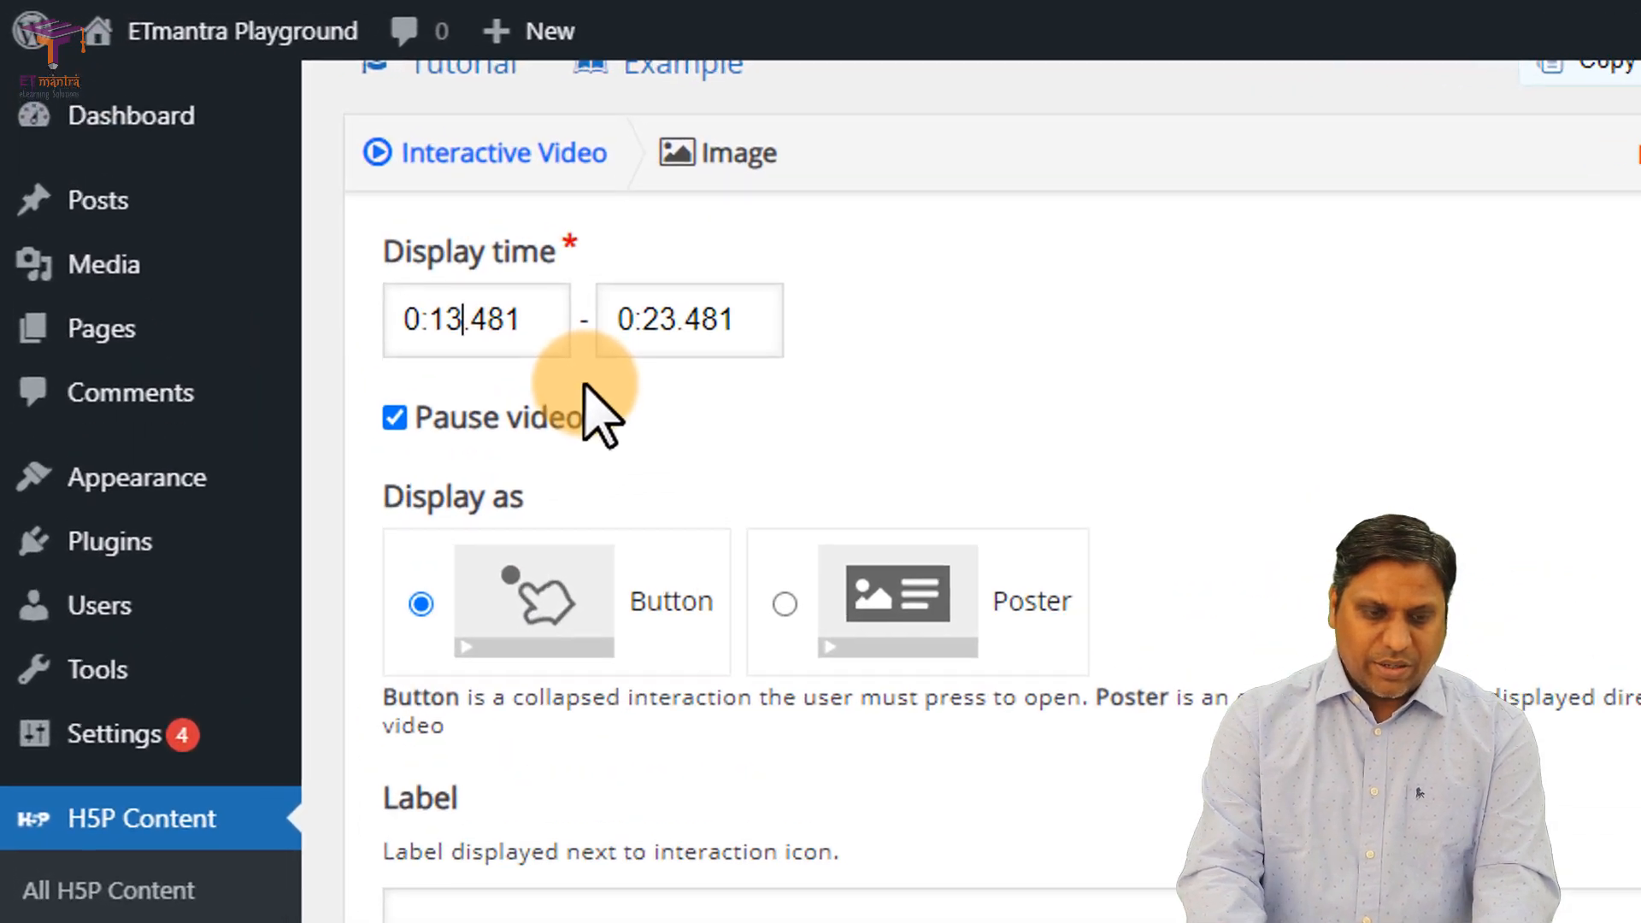
{"action": "key", "text": "BackSpace"}
{"action": "key", "text": "BackSpace"}
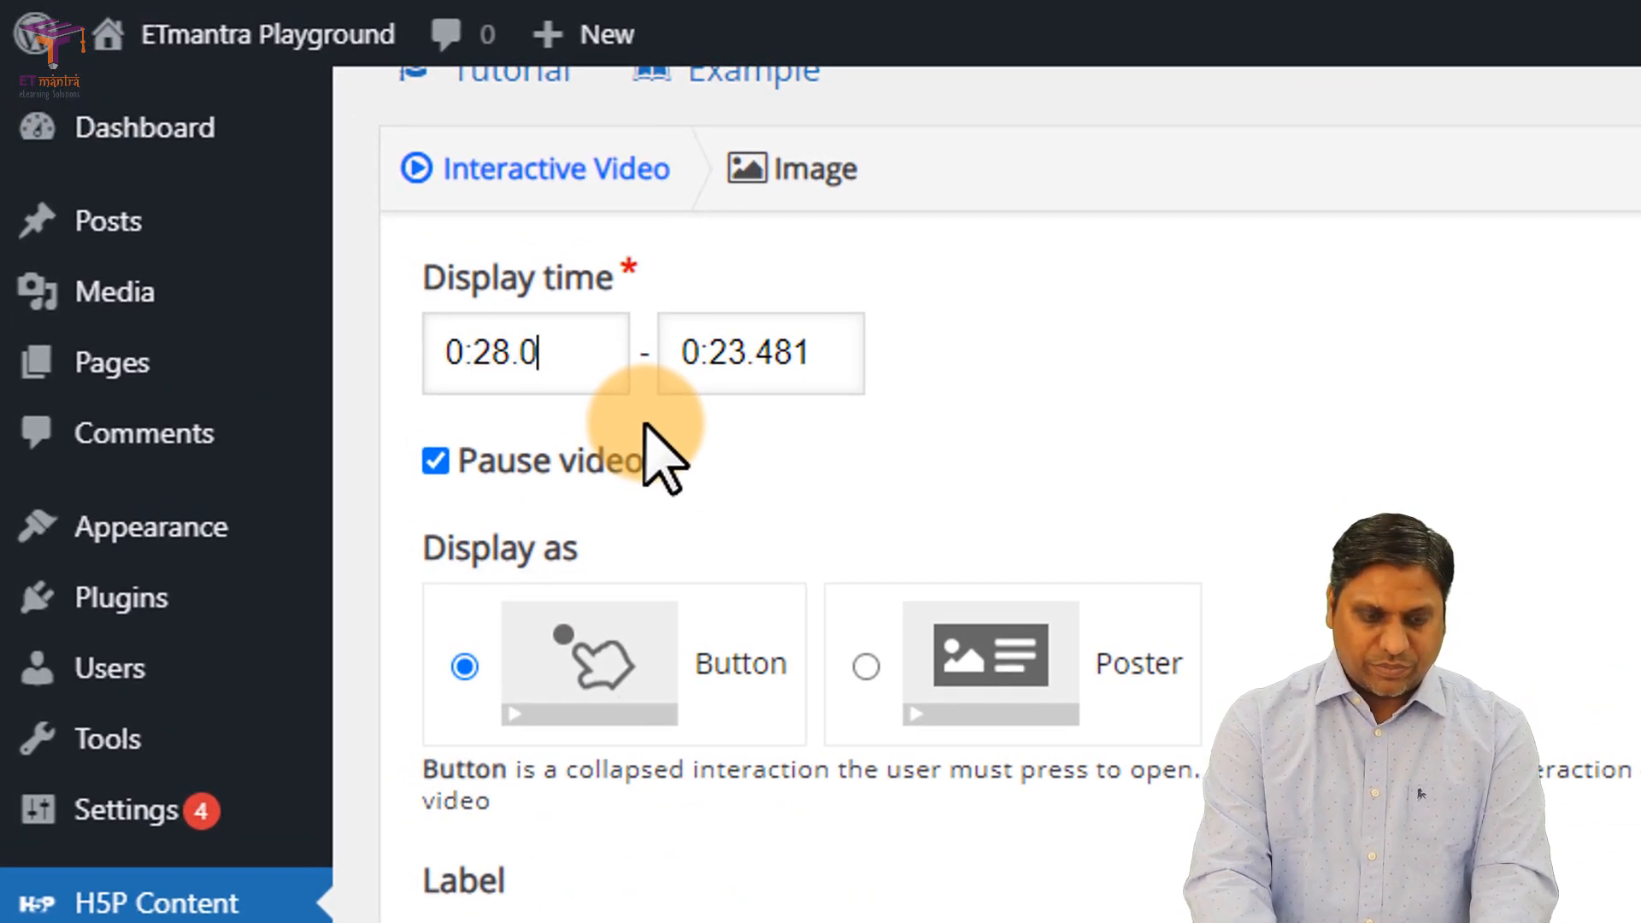
{"action": "key", "text": "Tab"}
{"action": "key", "text": "End"}
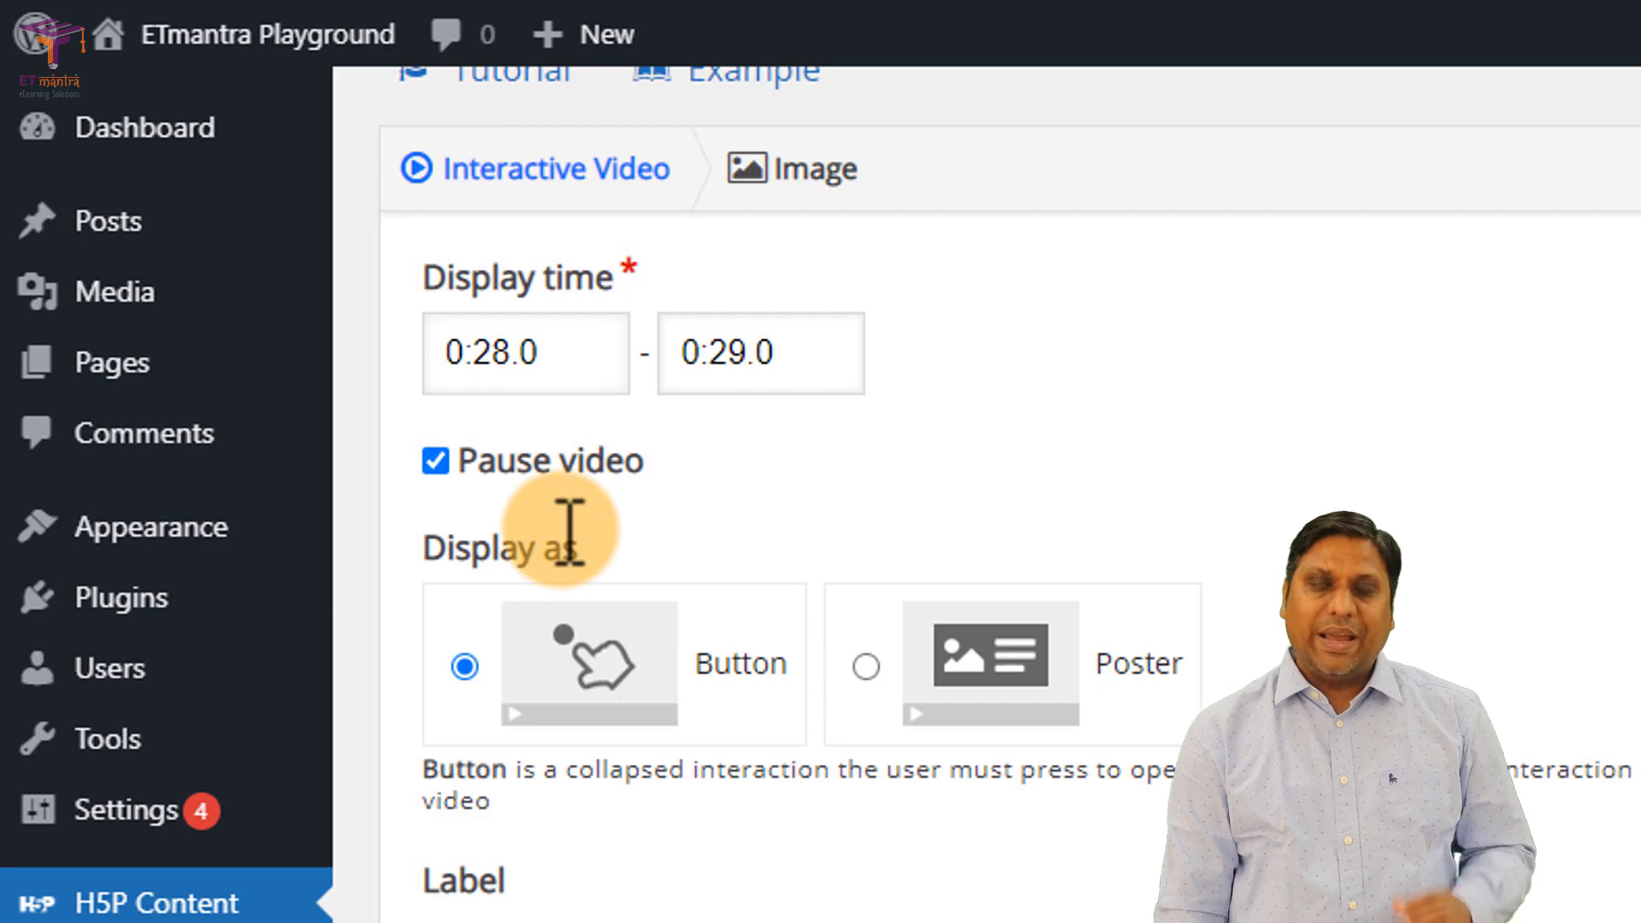
{"action": "scroll", "coordinate": [630, 676], "scroll_direction": "down", "scroll_amount": 8}
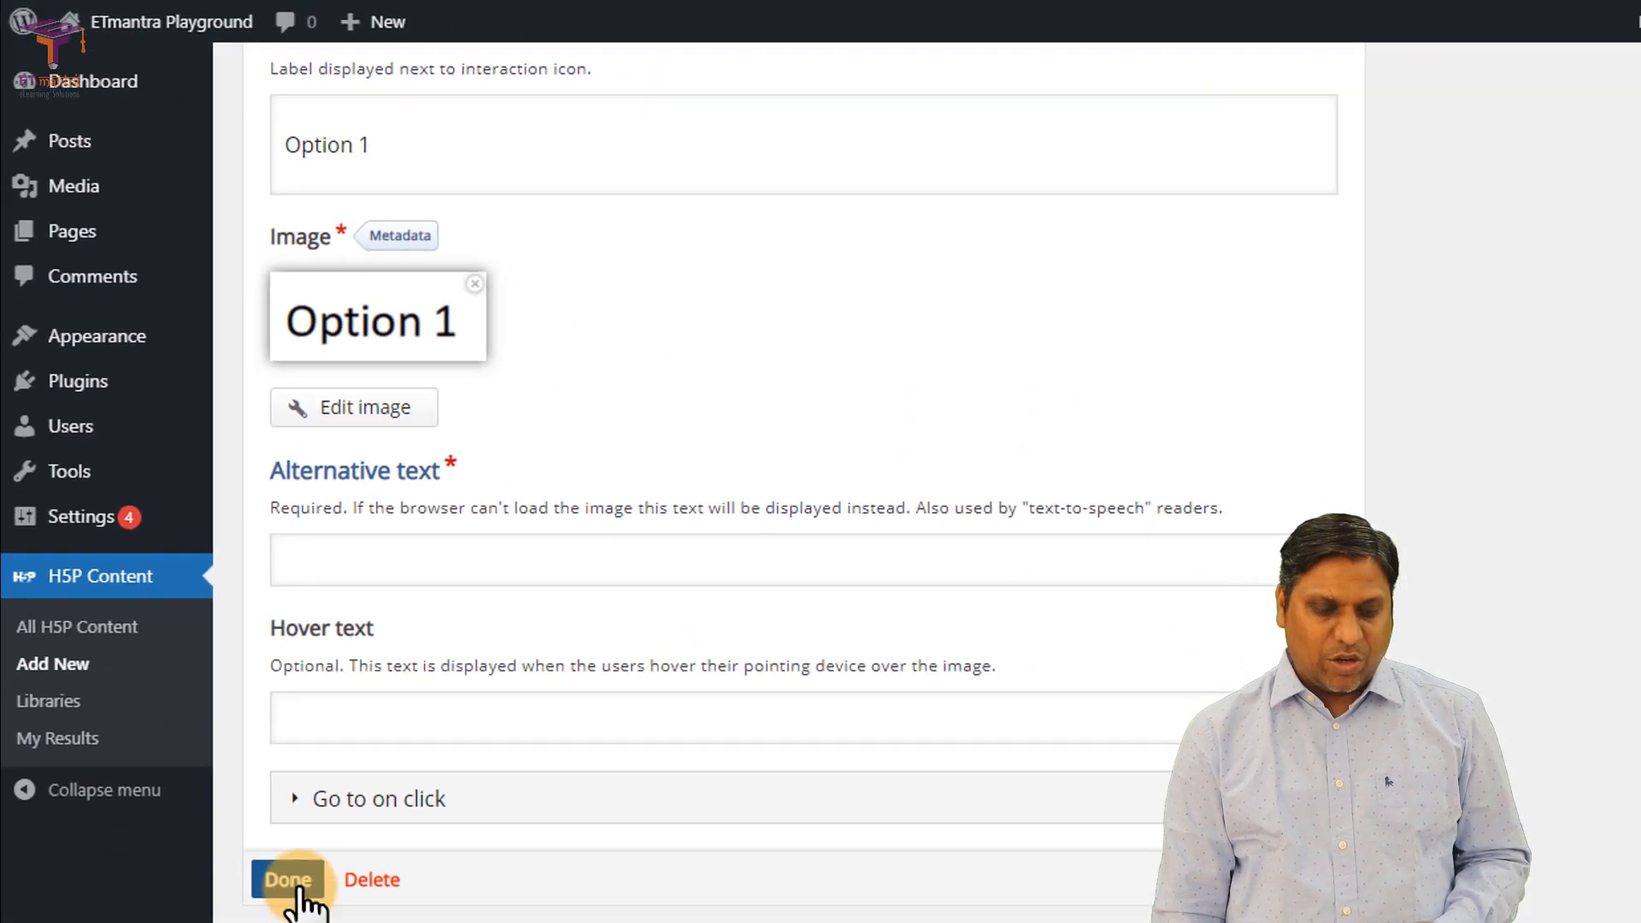
{"action": "left_click", "coordinate": [293, 894]}
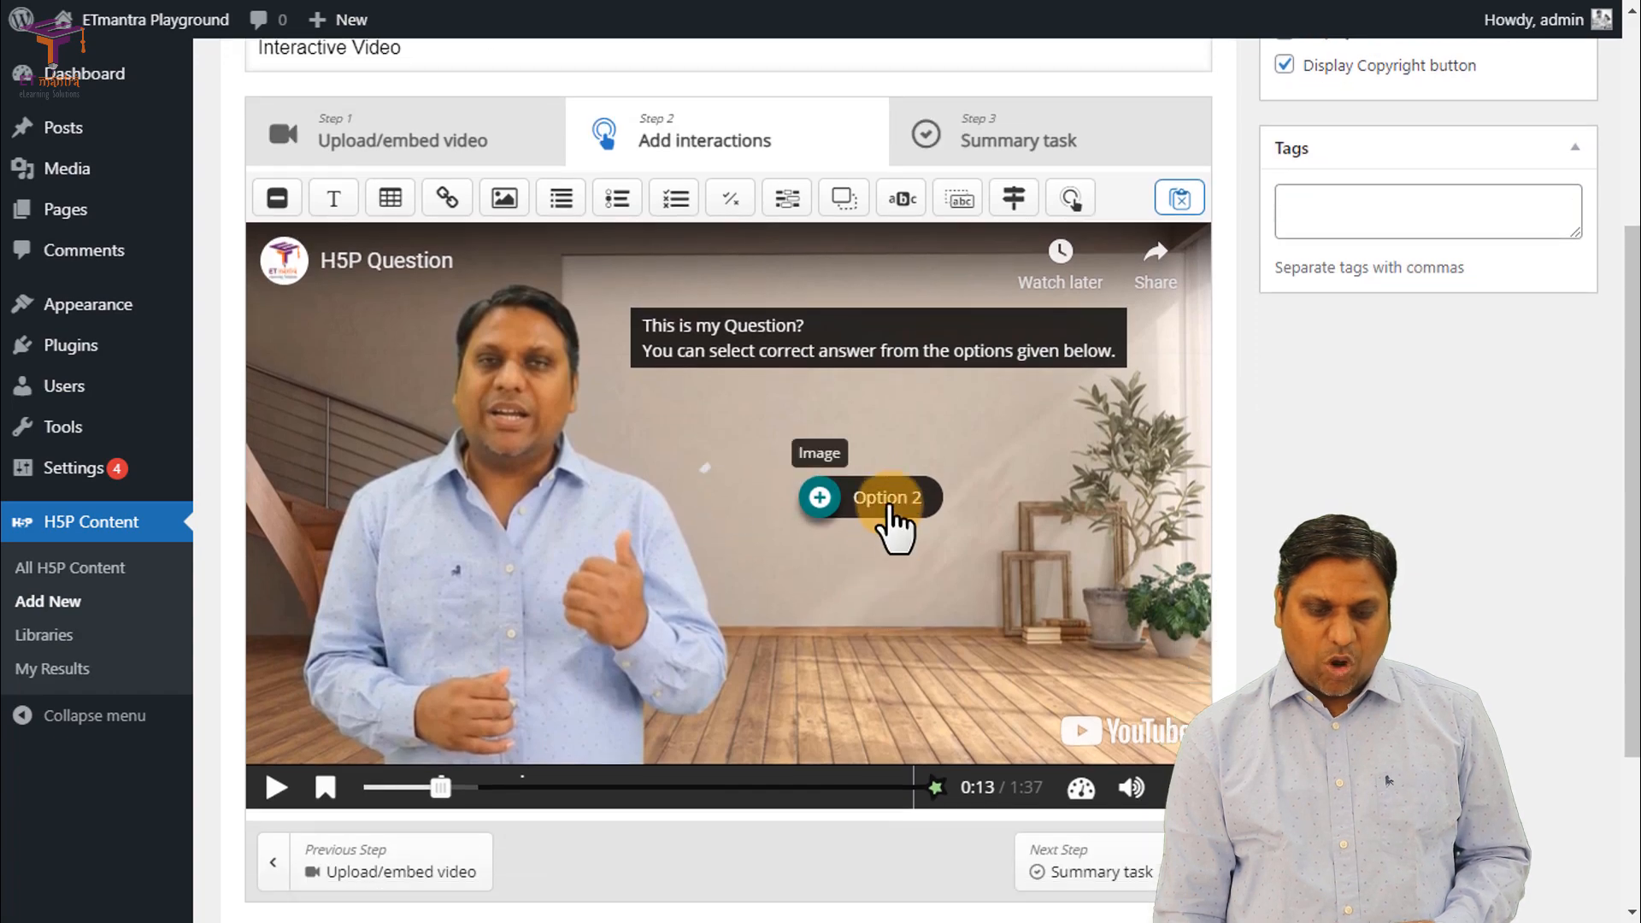
Step: Set the Option 2 interaction's display time to 0:28.0 - 0:29.0 and save the interaction
{"action": "double_click", "coordinate": [887, 617]}
{"action": "scroll", "coordinate": [366, 501], "scroll_direction": "up", "scroll_amount": 5}
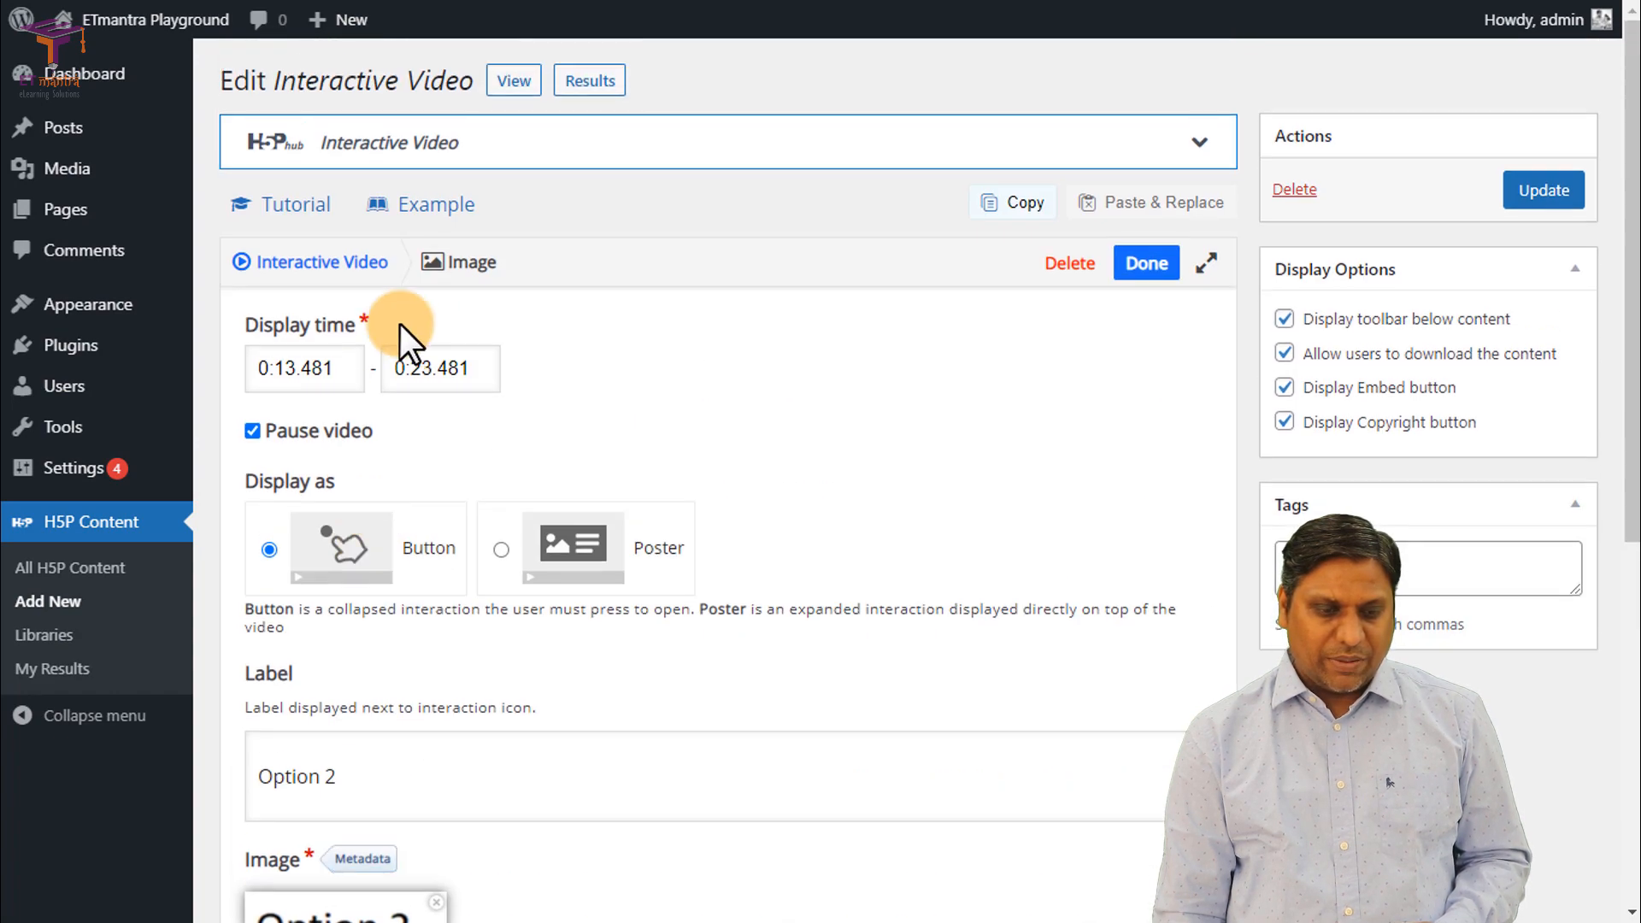
{"action": "left_click", "coordinate": [293, 371]}
{"action": "key", "text": "BackSpace"}
{"action": "key", "text": "BackSpace"}
{"action": "type", "text": "28"}
{"action": "key", "text": "End"}
{"action": "key", "text": "BackSpace"}
{"action": "key", "text": "BackSpace"}
{"action": "key", "text": "BackSpace"}
{"action": "type", "text": "0"}
{"action": "key", "text": "Tab"}
{"action": "key", "text": "End"}
{"action": "key", "text": "BackSpace"}
{"action": "key", "text": "BackSpace"}
{"action": "key", "text": "BackSpace"}
{"action": "type", "text": "0"}
{"action": "key", "text": "Left"}
{"action": "key", "text": "Left"}
{"action": "key", "text": "BackSpace"}
{"action": "type", "text": "9"}
{"action": "scroll", "coordinate": [499, 529], "scroll_direction": "down", "scroll_amount": 3}
{"action": "scroll", "coordinate": [498, 529], "scroll_direction": "down", "scroll_amount": 4}
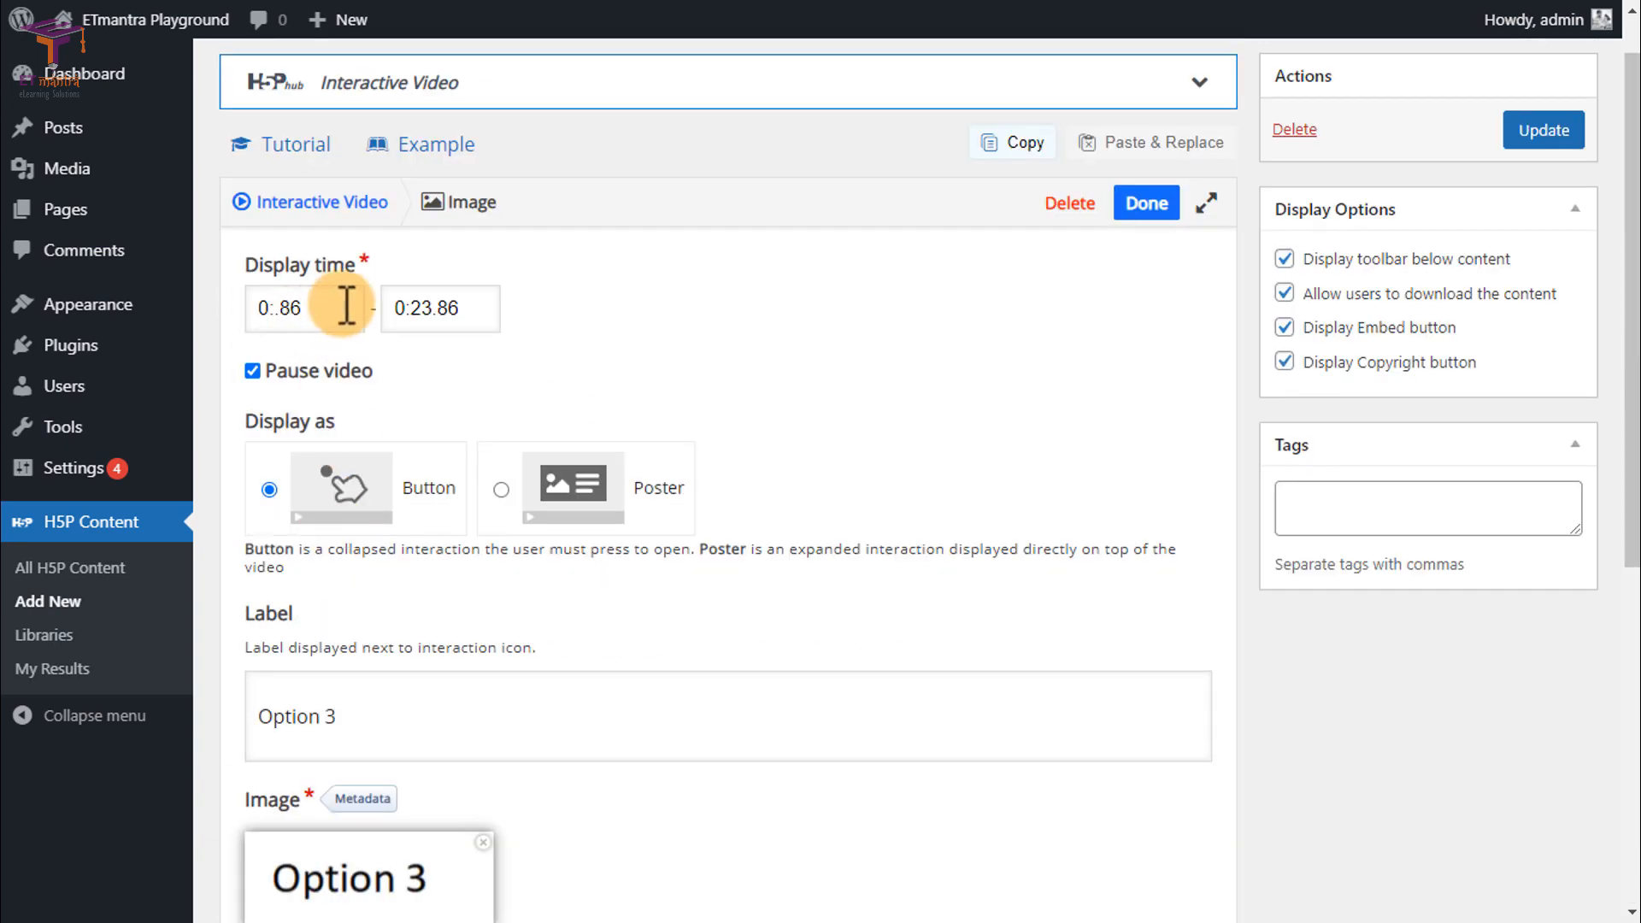
Step: Set the Option 3 interaction's display time to 0:28.0 - 0:29.0 and save the interaction
{"action": "left_click", "coordinate": [495, 318]}
{"action": "key", "text": "End"}
{"action": "key", "text": "BackSpace"}
{"action": "key", "text": "BackSpace"}
{"action": "key", "text": "BackSpace"}
{"action": "key", "text": "BackSpace"}
{"action": "type", "text": "9.0"}
{"action": "scroll", "coordinate": [257, 715], "scroll_direction": "down", "scroll_amount": 7}
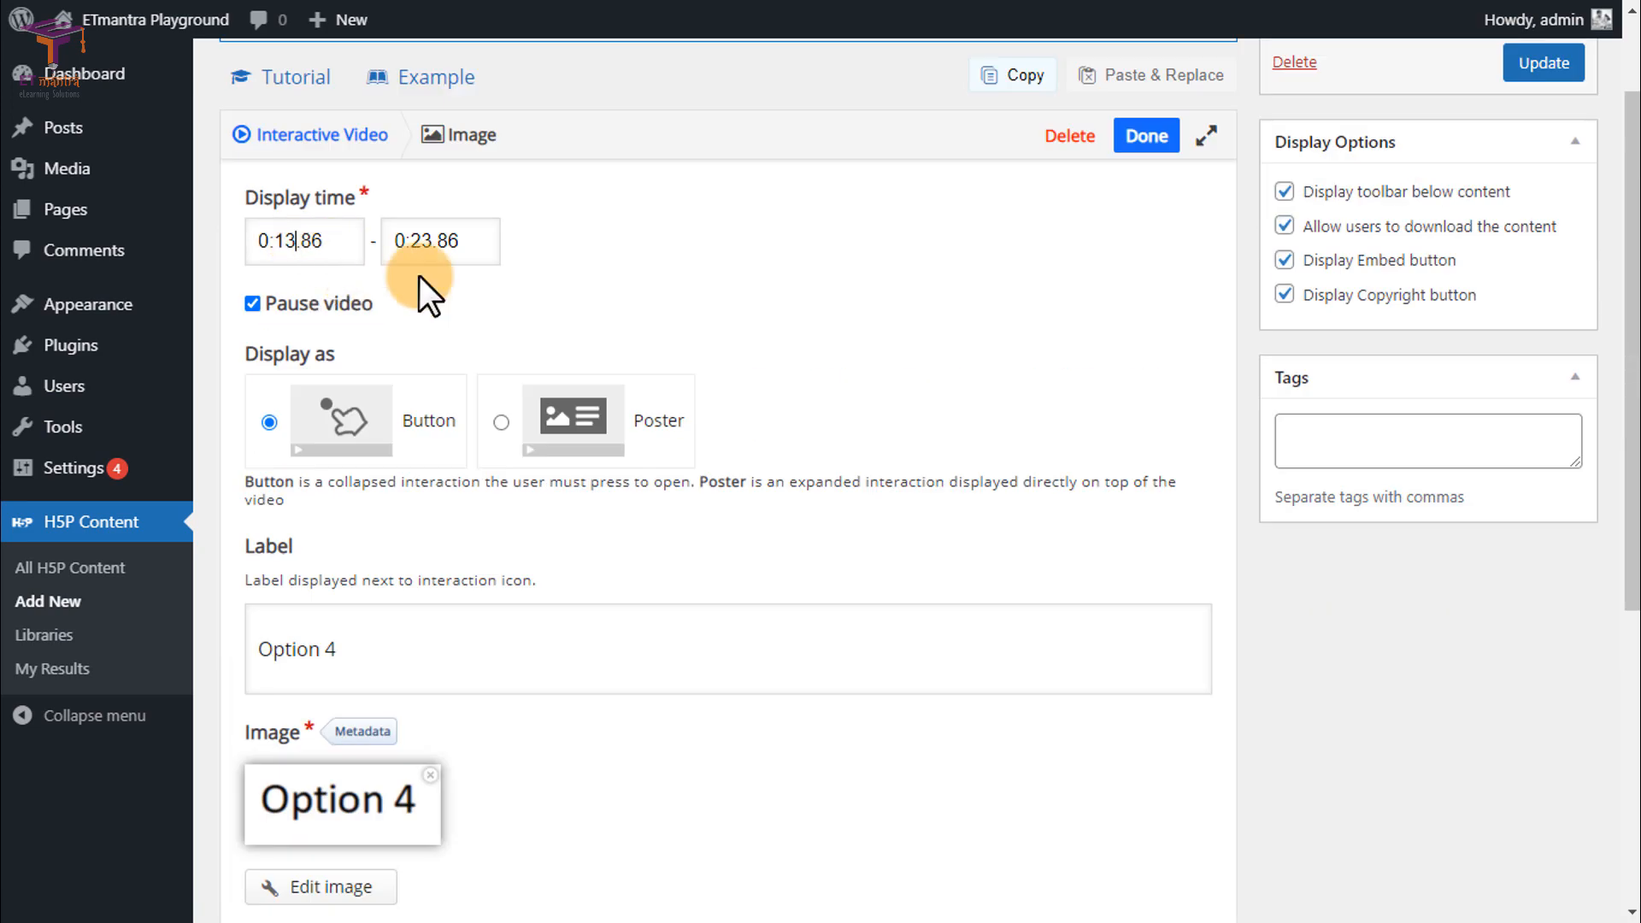
Step: Set the Option 4 interaction's display time to 0:28 - 0:29, save it and update the interactive video
{"action": "type", "text": "28"}
{"action": "type", "text": "9."}
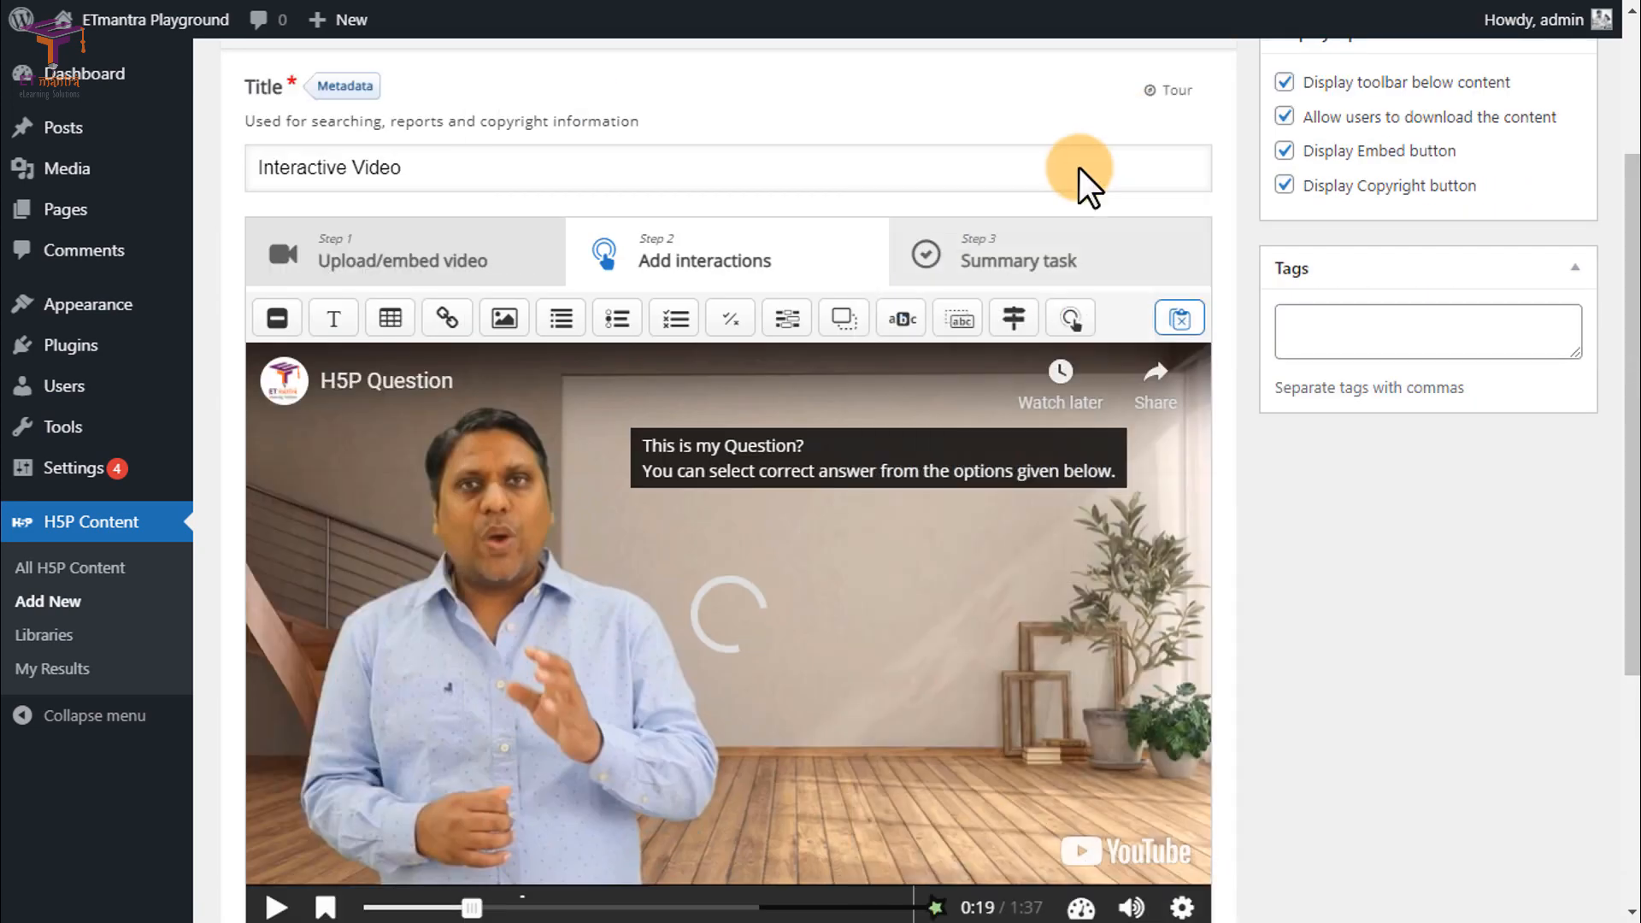
{"action": "scroll", "coordinate": [614, 528], "scroll_direction": "down", "scroll_amount": 3}
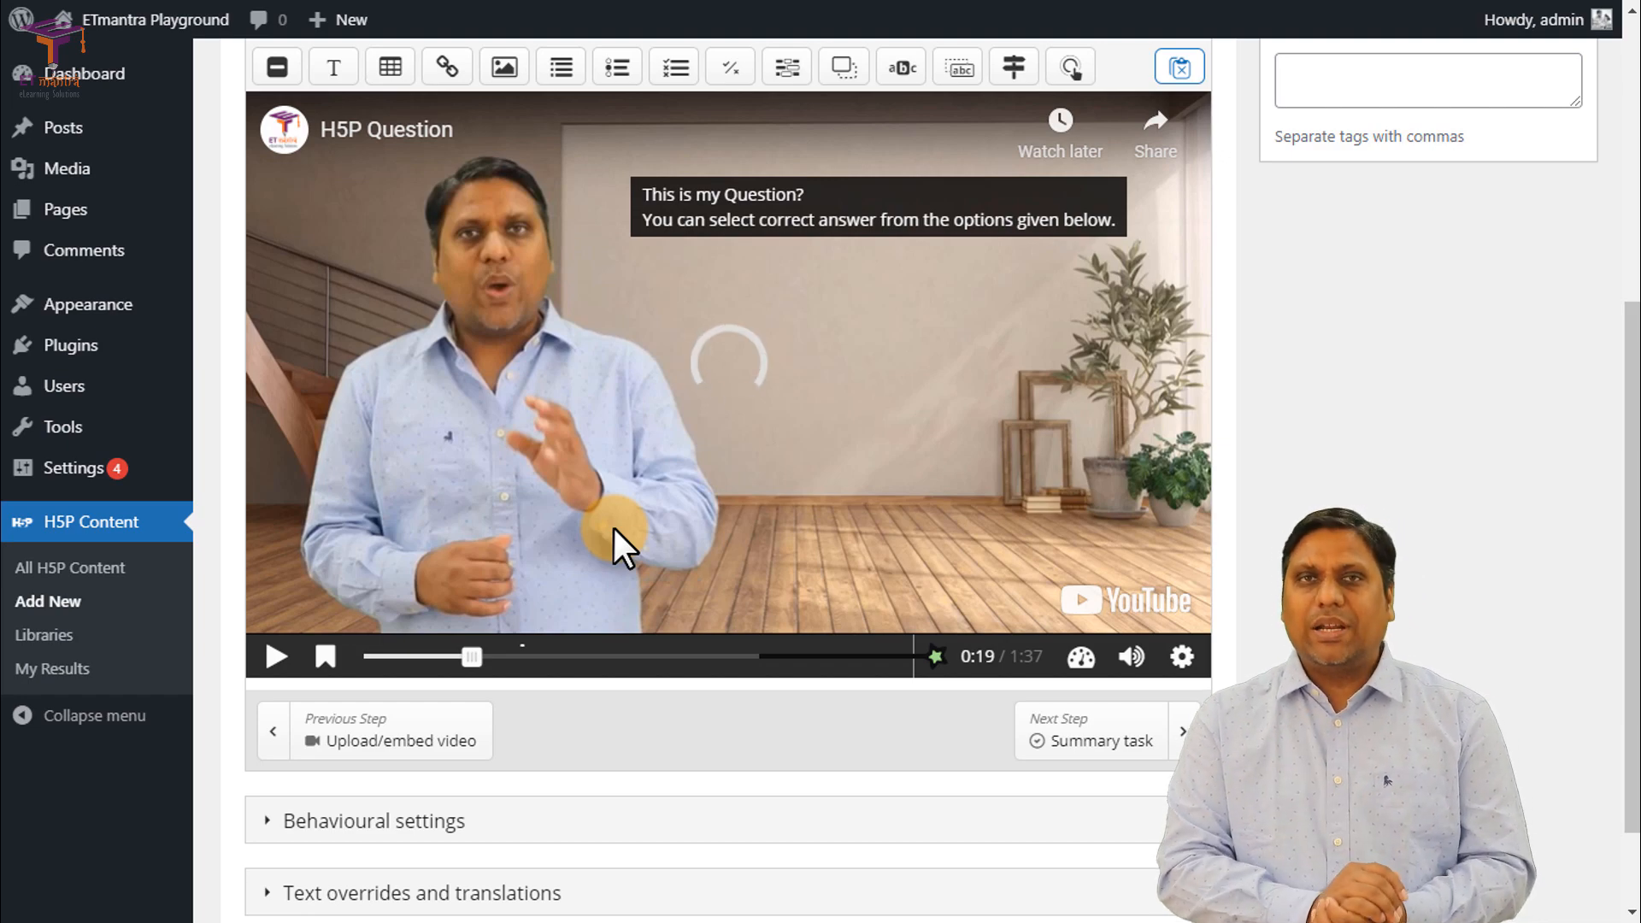
{"action": "scroll", "coordinate": [858, 540], "scroll_direction": "up", "scroll_amount": 6}
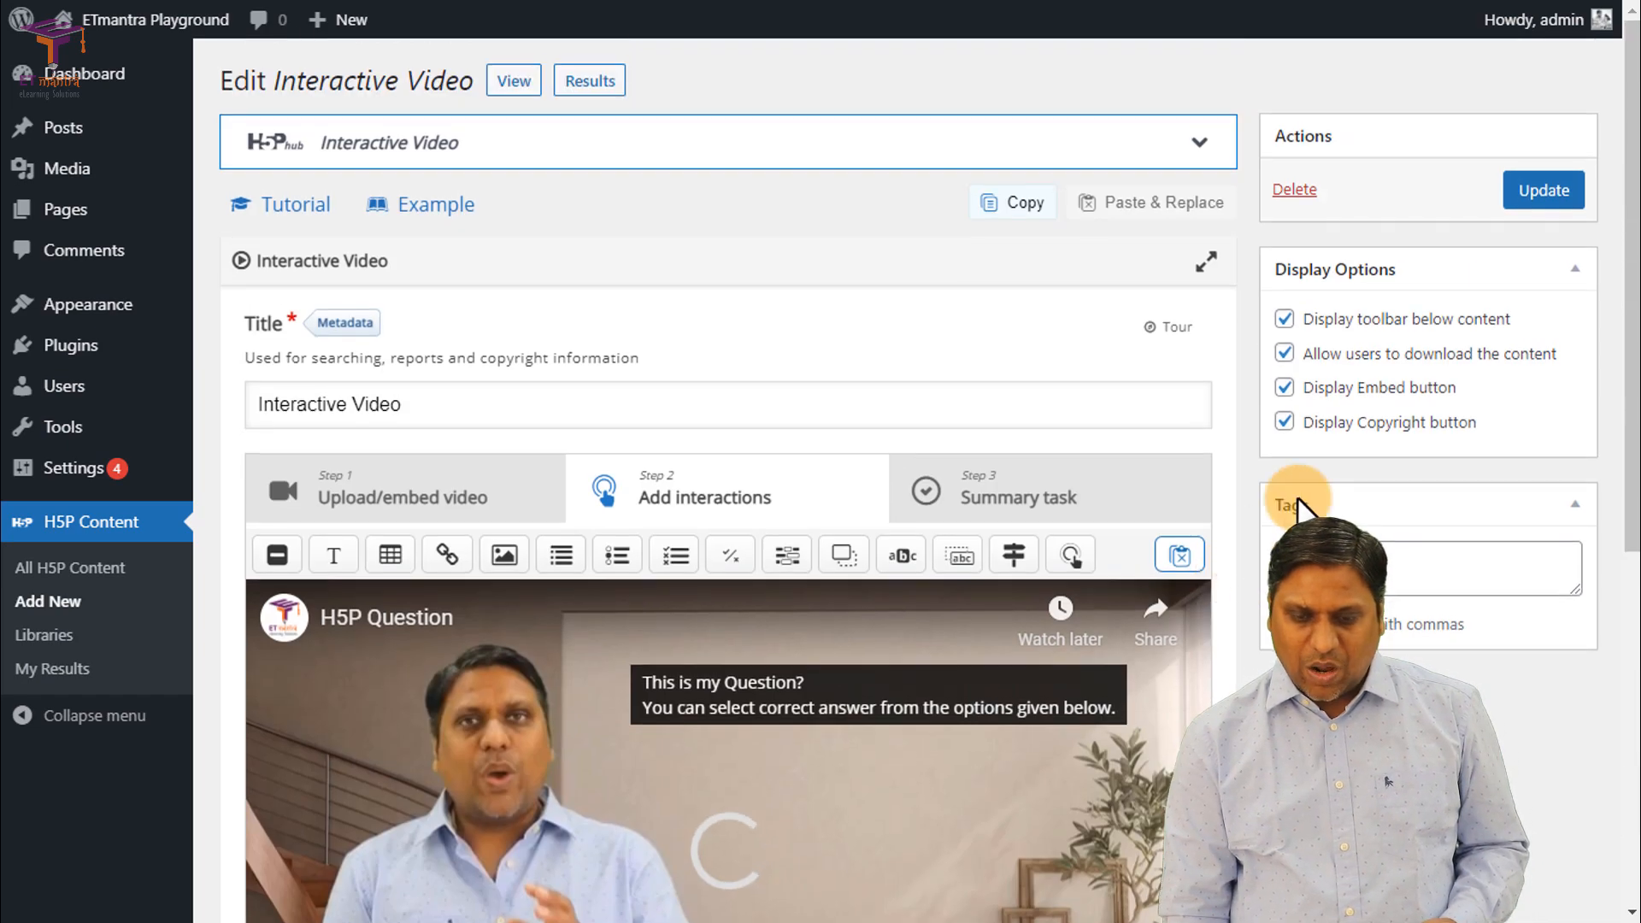
{"action": "left_click", "coordinate": [1534, 190]}
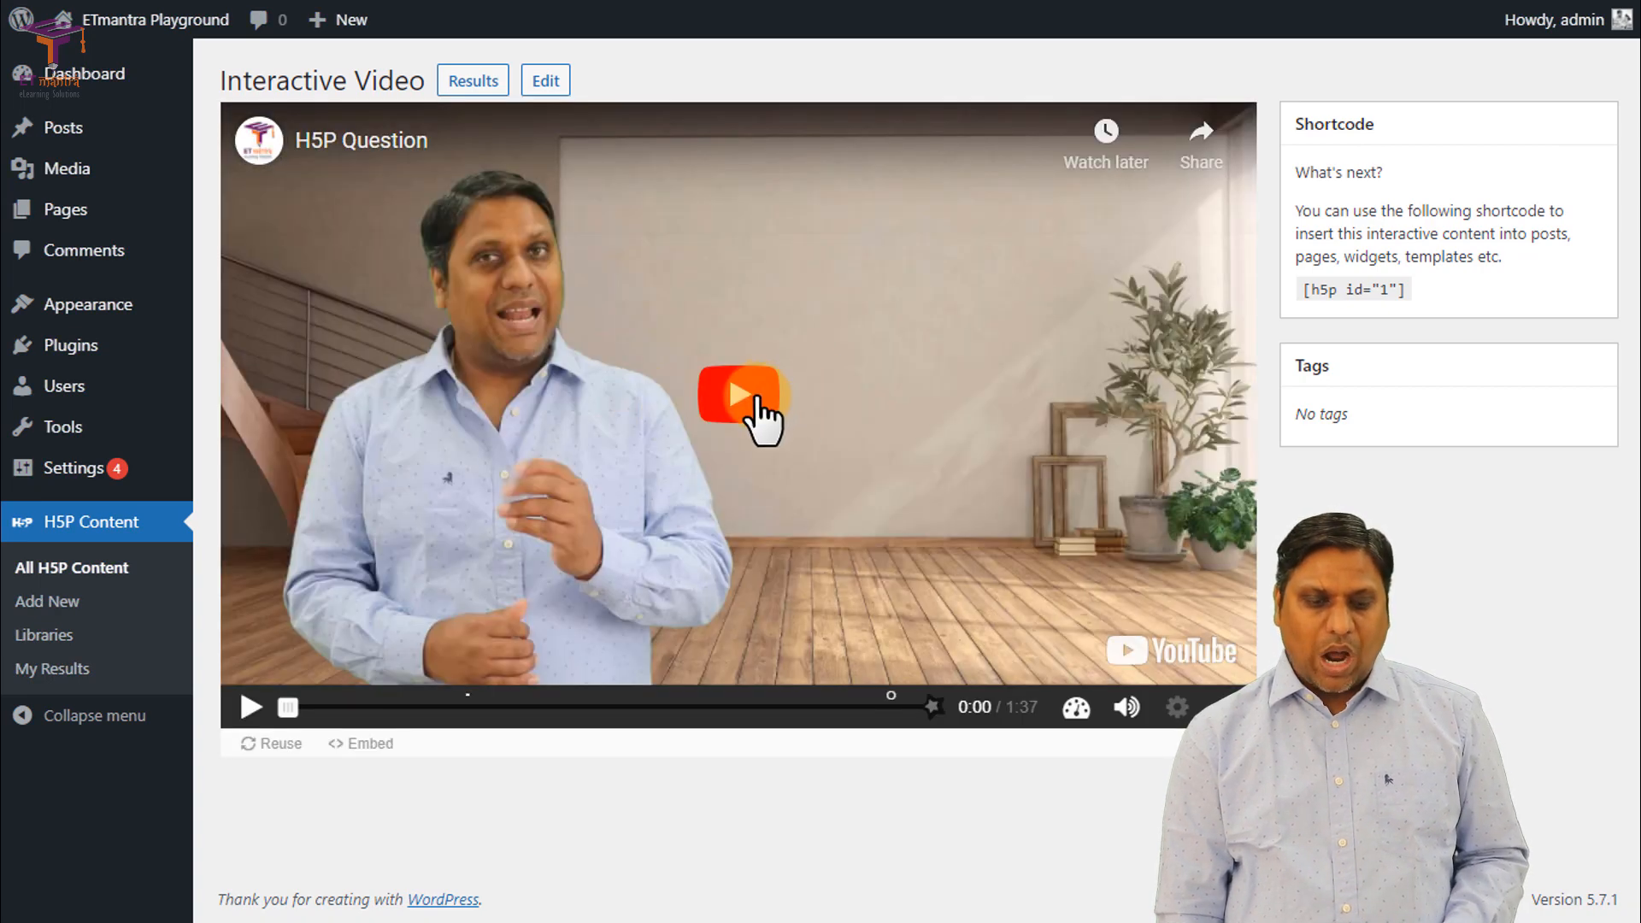
Step: Play the updated video up to 0:28 and test the Option 1 button and its timecode jump
{"action": "left_click", "coordinate": [756, 395]}
{"action": "left_click", "coordinate": [459, 704]}
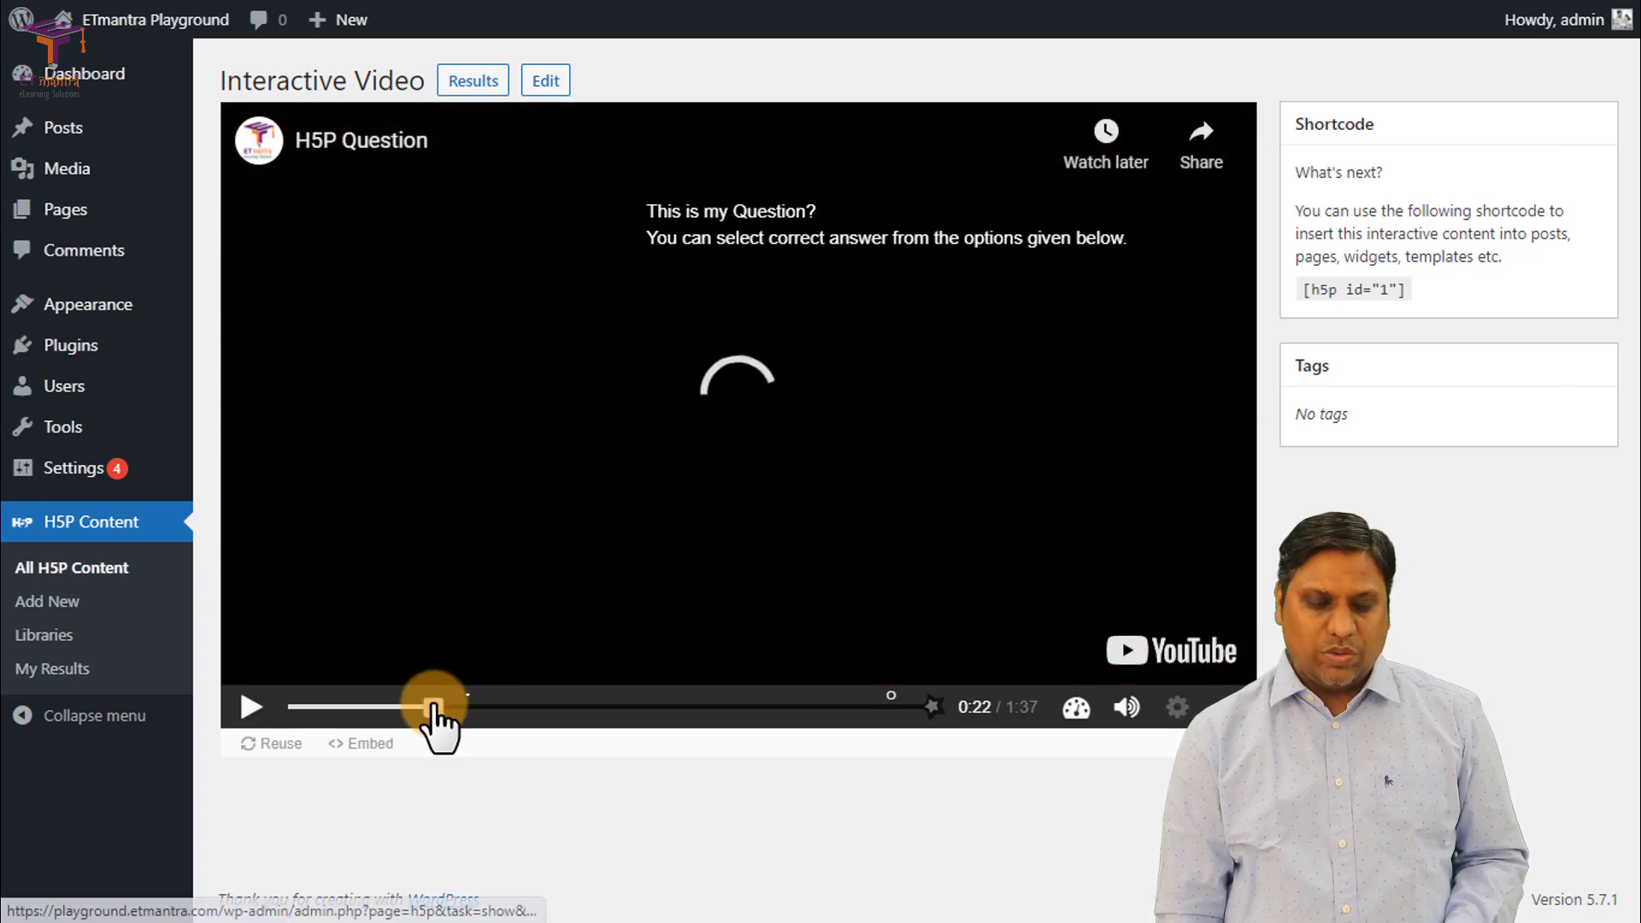
{"action": "left_click", "coordinate": [251, 709]}
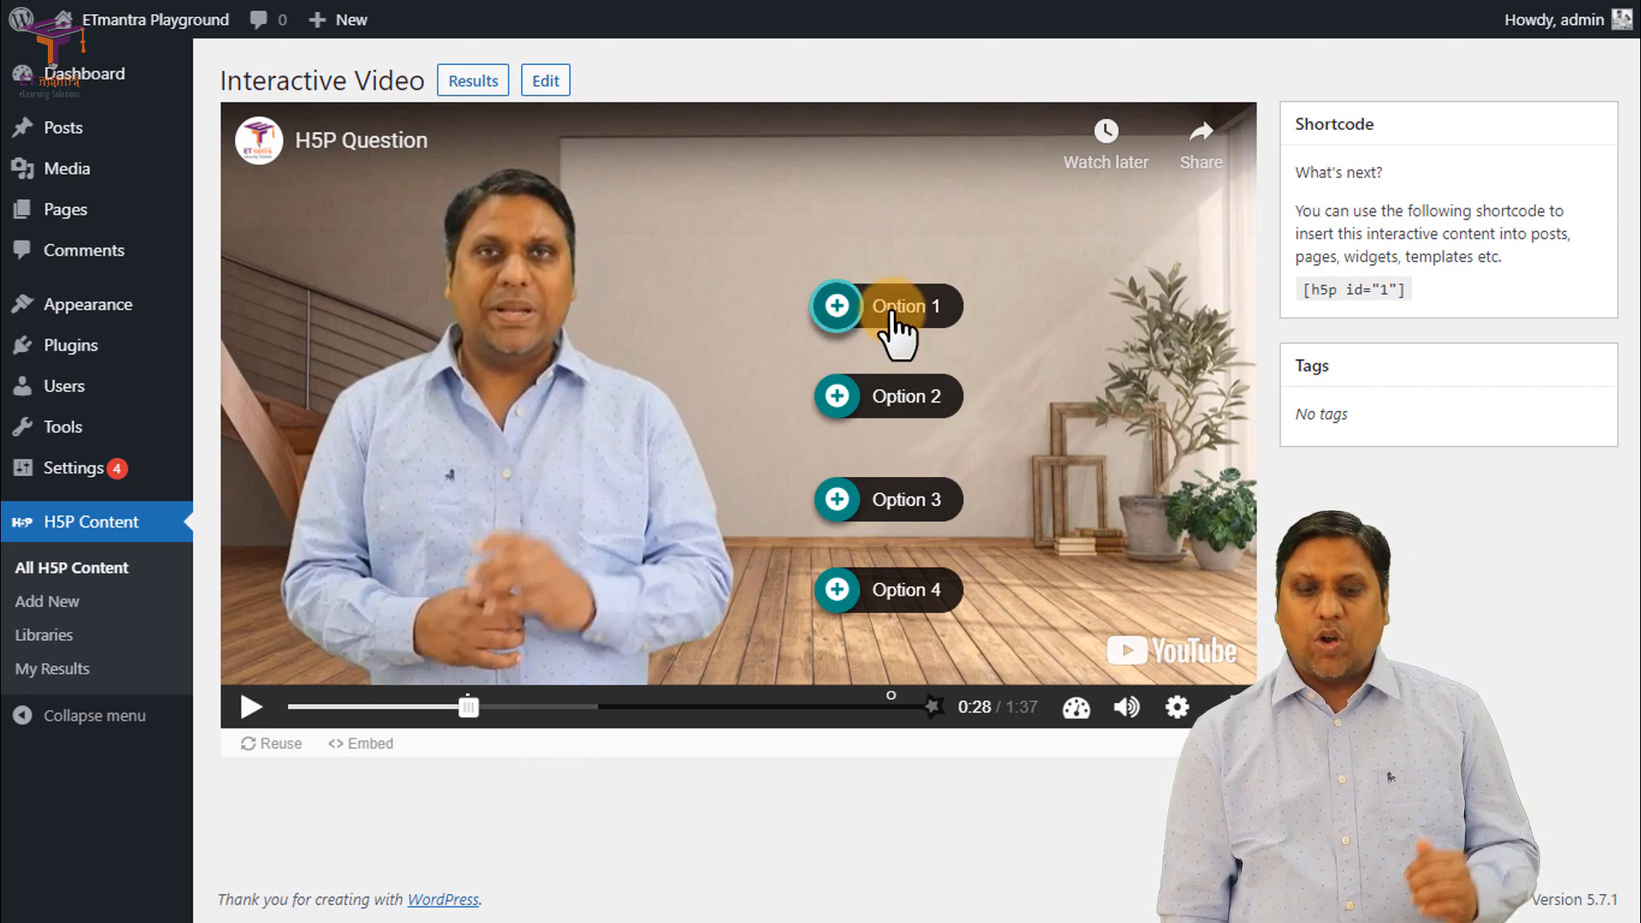
{"action": "left_click", "coordinate": [892, 317]}
{"action": "left_click", "coordinate": [799, 338]}
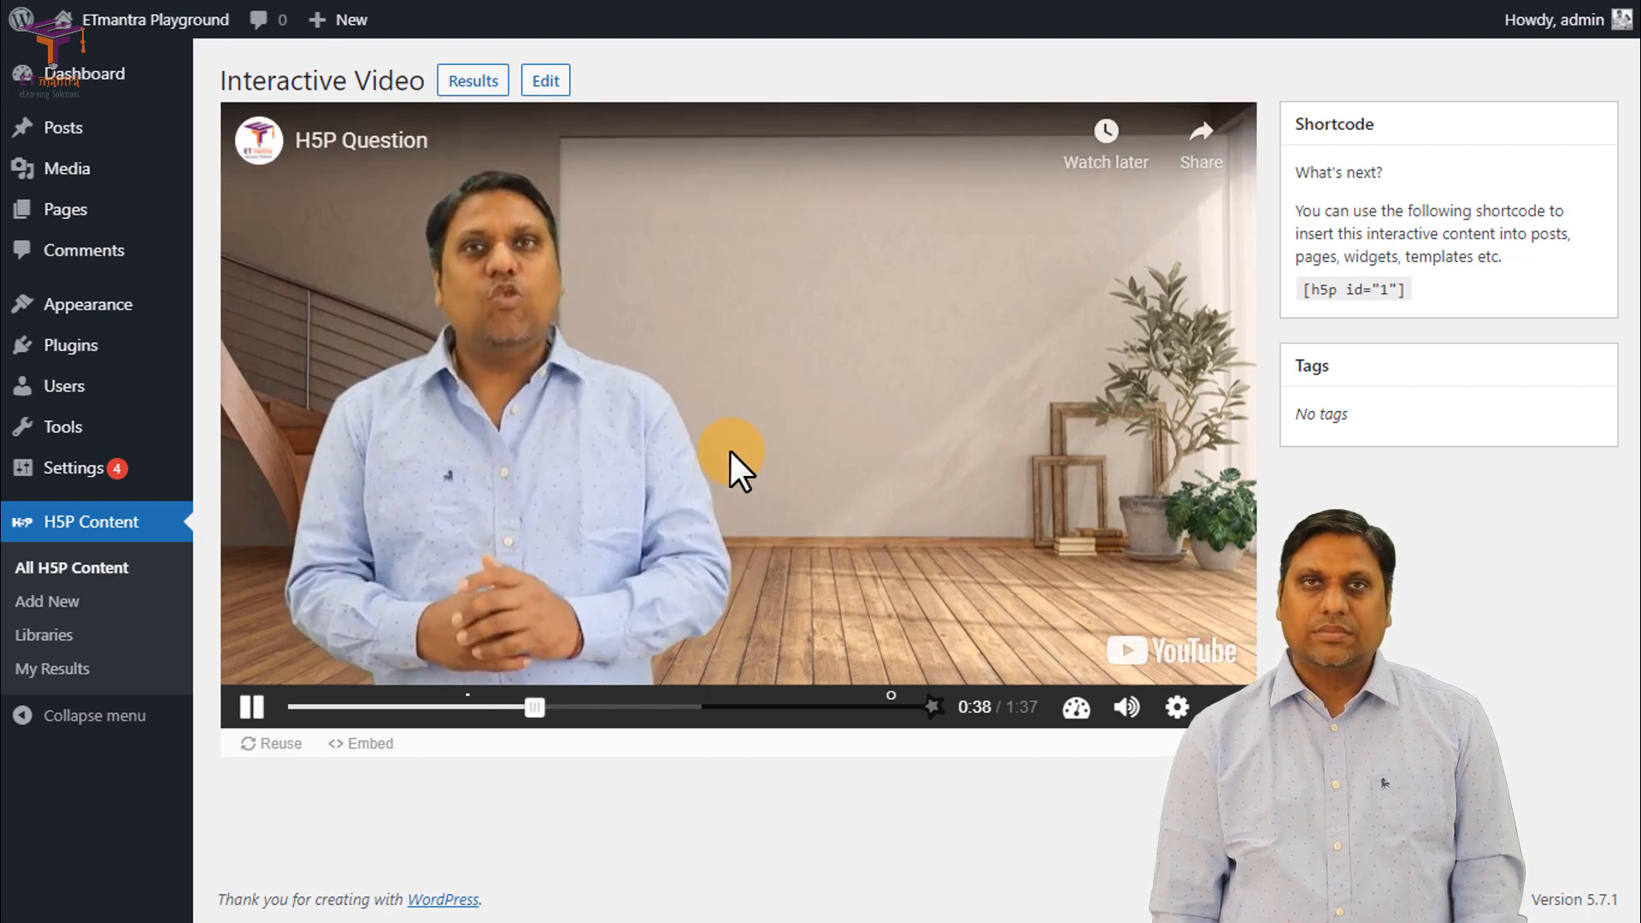
Step: Rewind to just before 0:28 and test the Option 2 button and its timecode jump
{"action": "left_click_drag", "start_coordinate": [549, 705], "coordinate": [456, 712]}
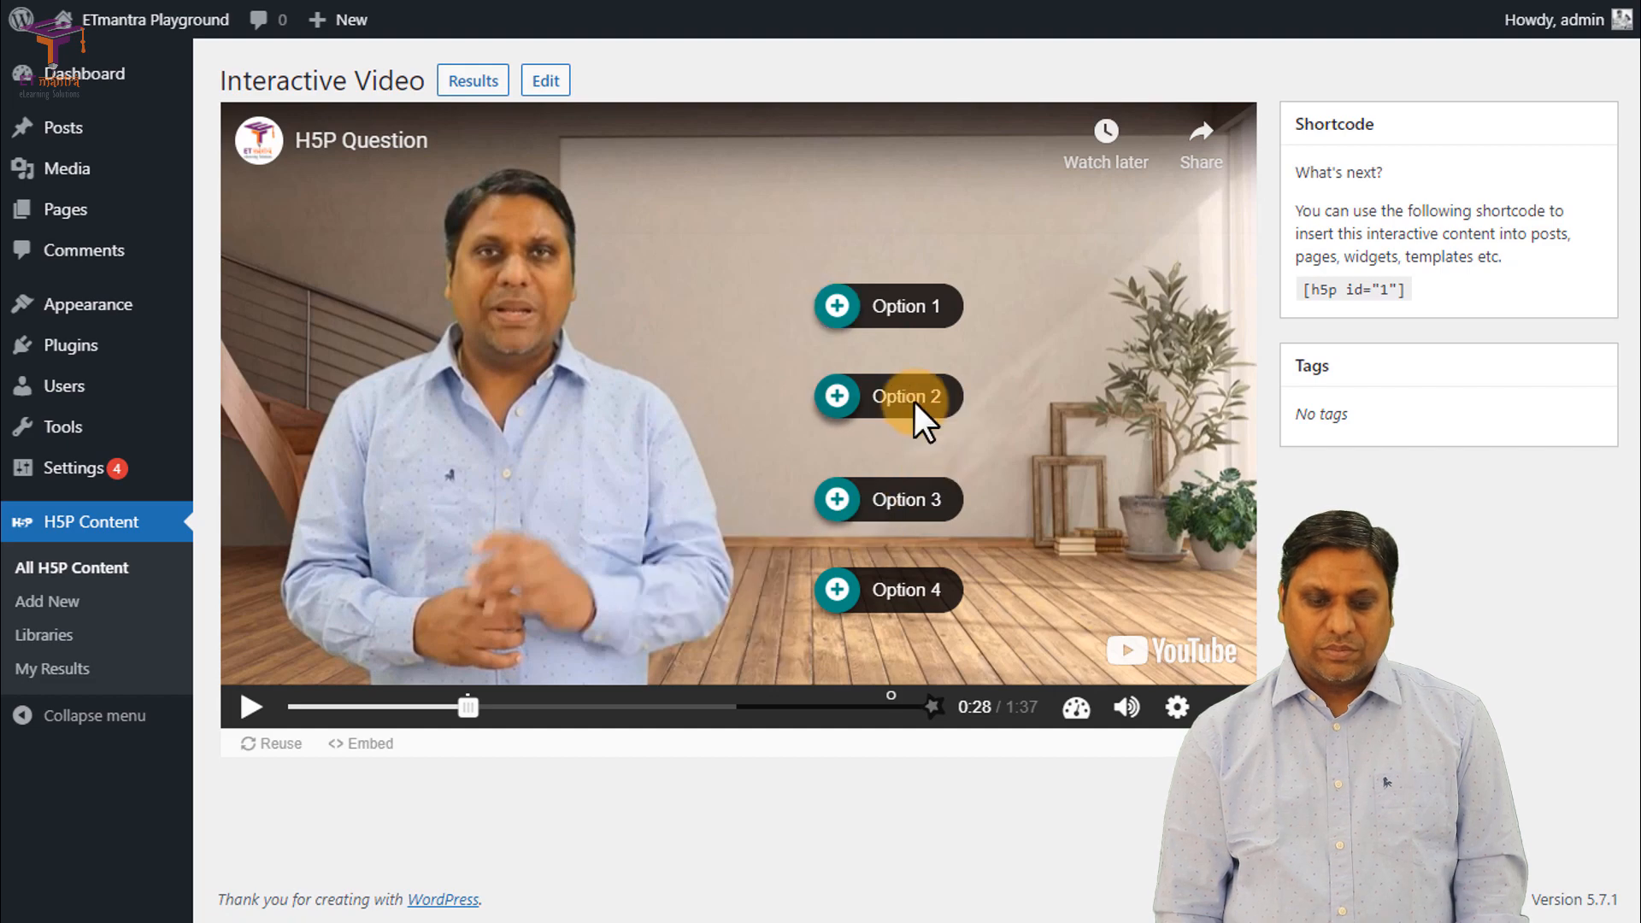
{"action": "left_click", "coordinate": [885, 402]}
{"action": "left_click", "coordinate": [748, 500]}
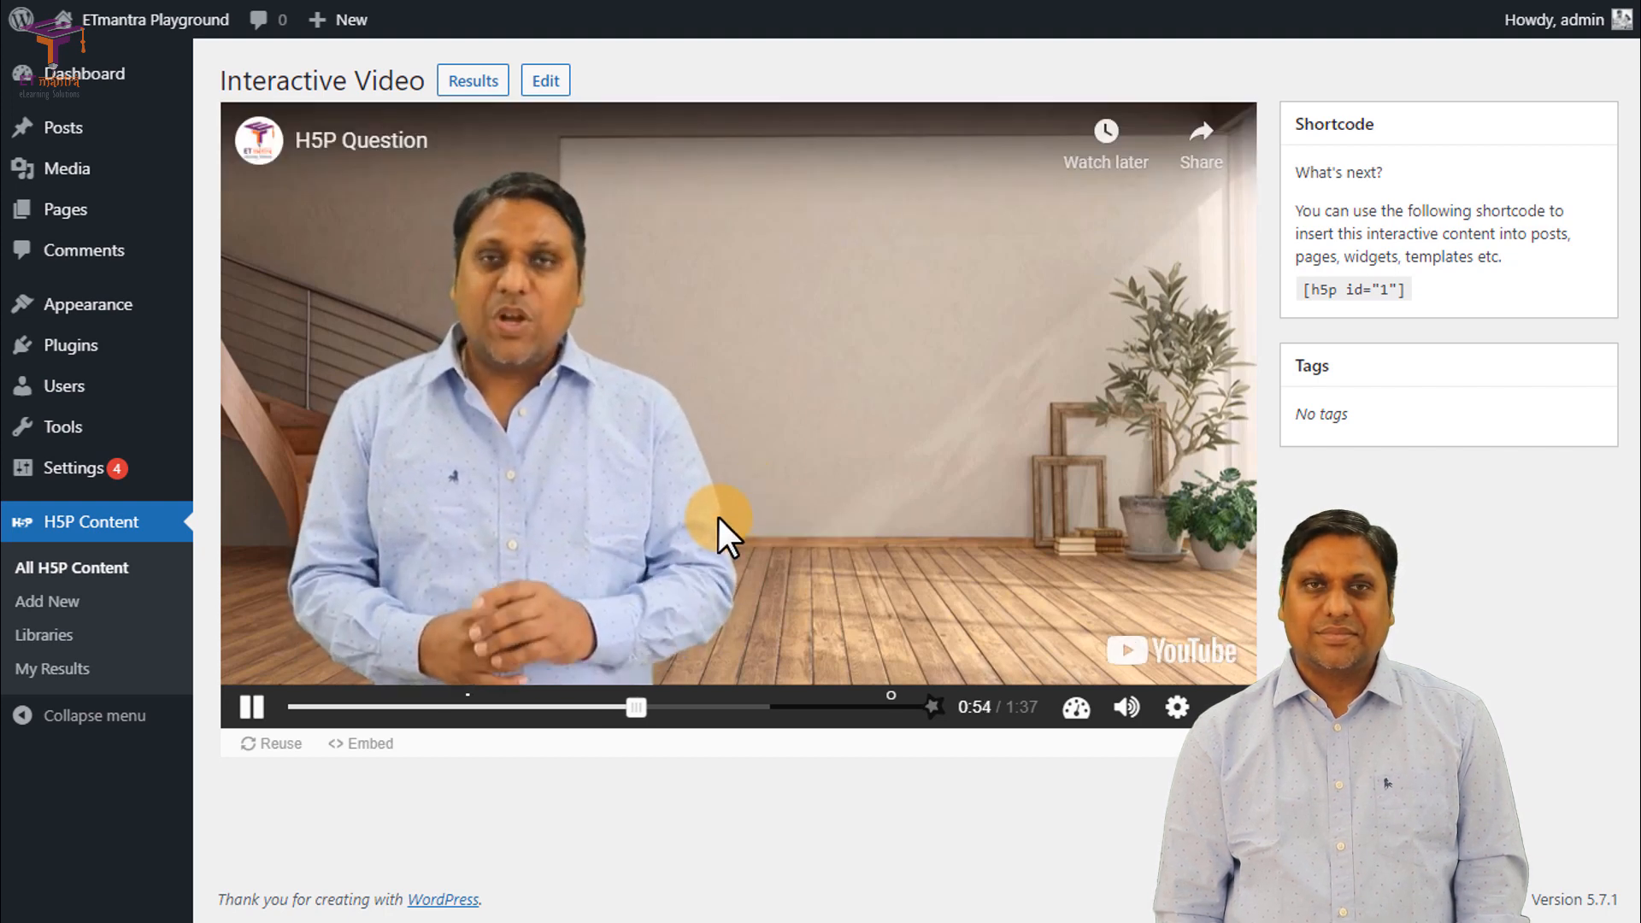
Step: Rewind to about 0:26 and test the Option 3 button and its timecode jump
{"action": "left_click_drag", "start_coordinate": [643, 710], "coordinate": [460, 710]}
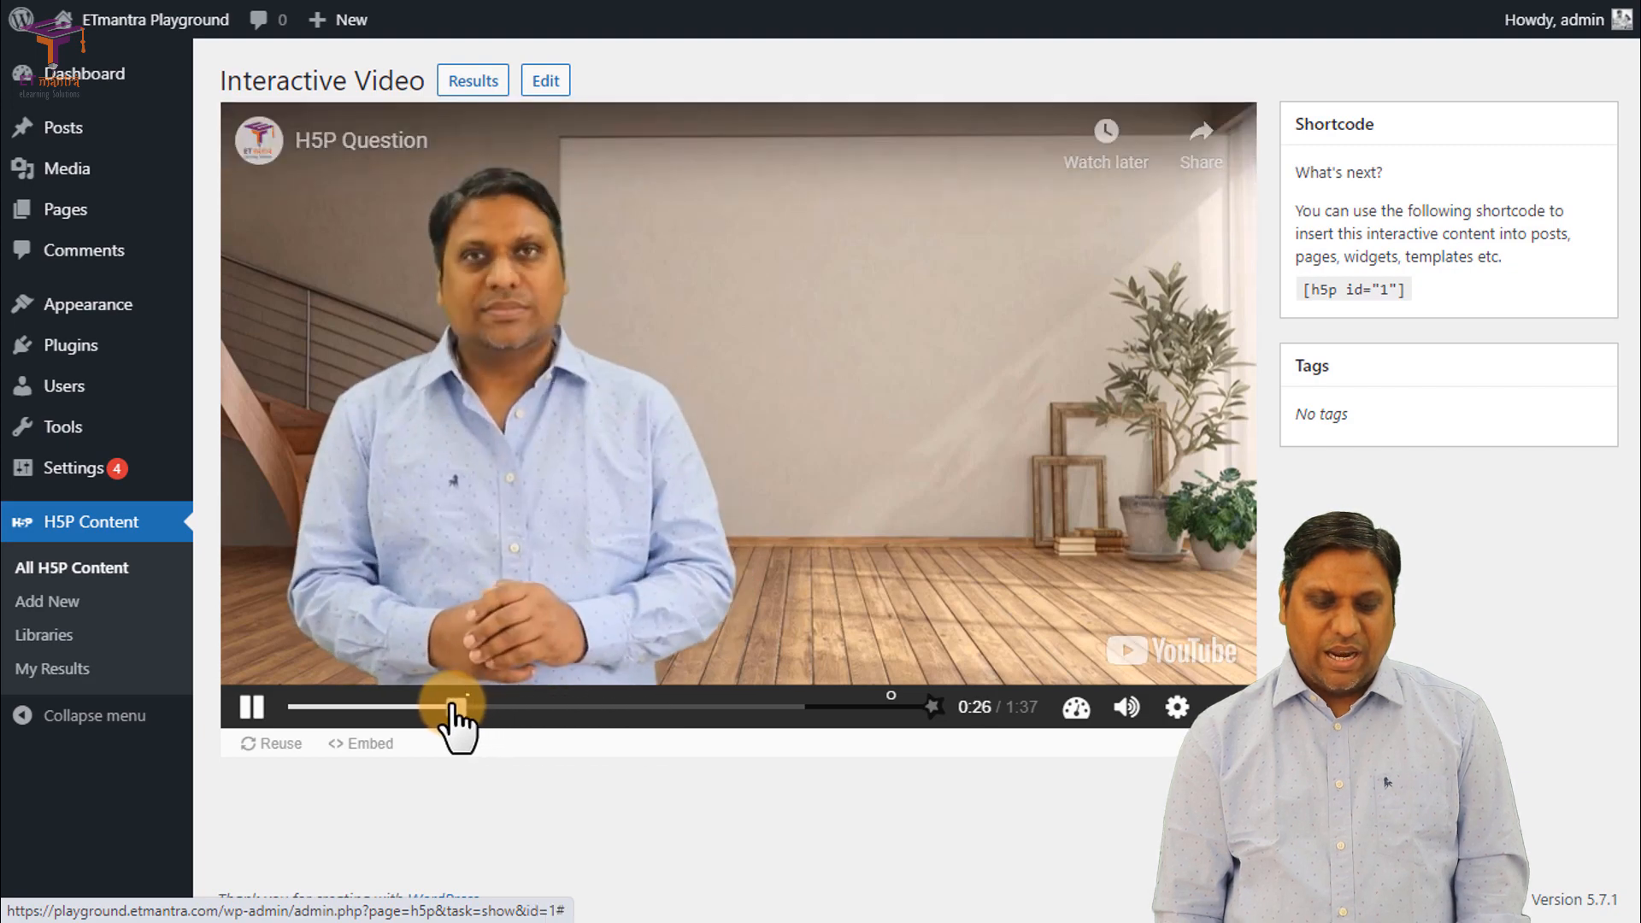
{"action": "left_click", "coordinate": [933, 505]}
{"action": "left_click", "coordinate": [932, 504]}
{"action": "left_click", "coordinate": [908, 512]}
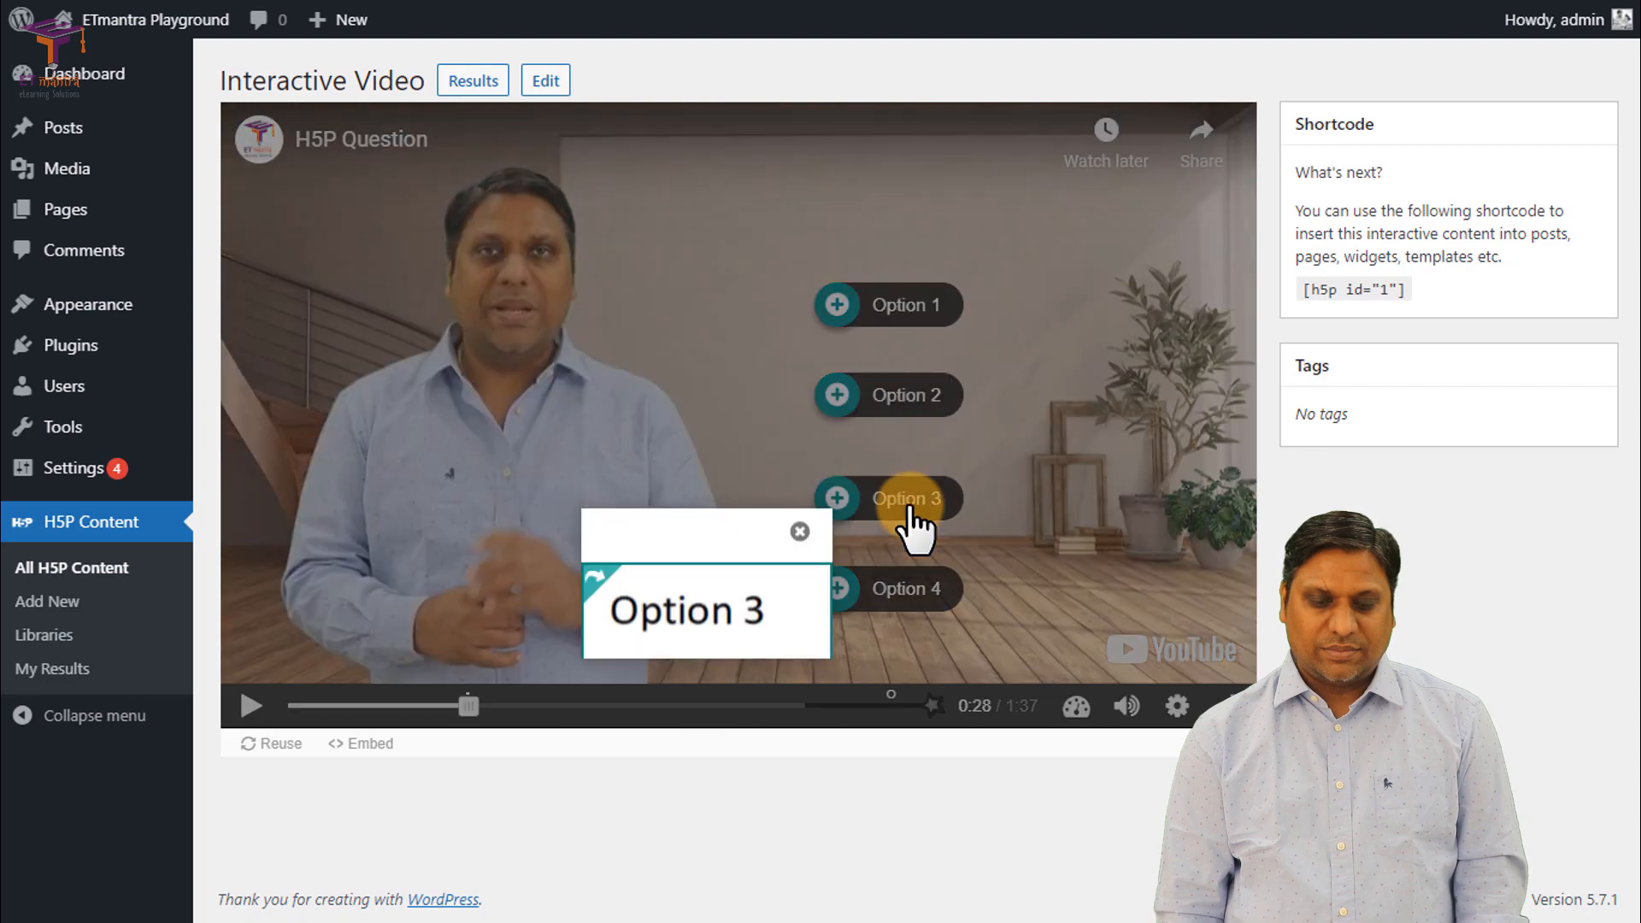
{"action": "left_click", "coordinate": [720, 608]}
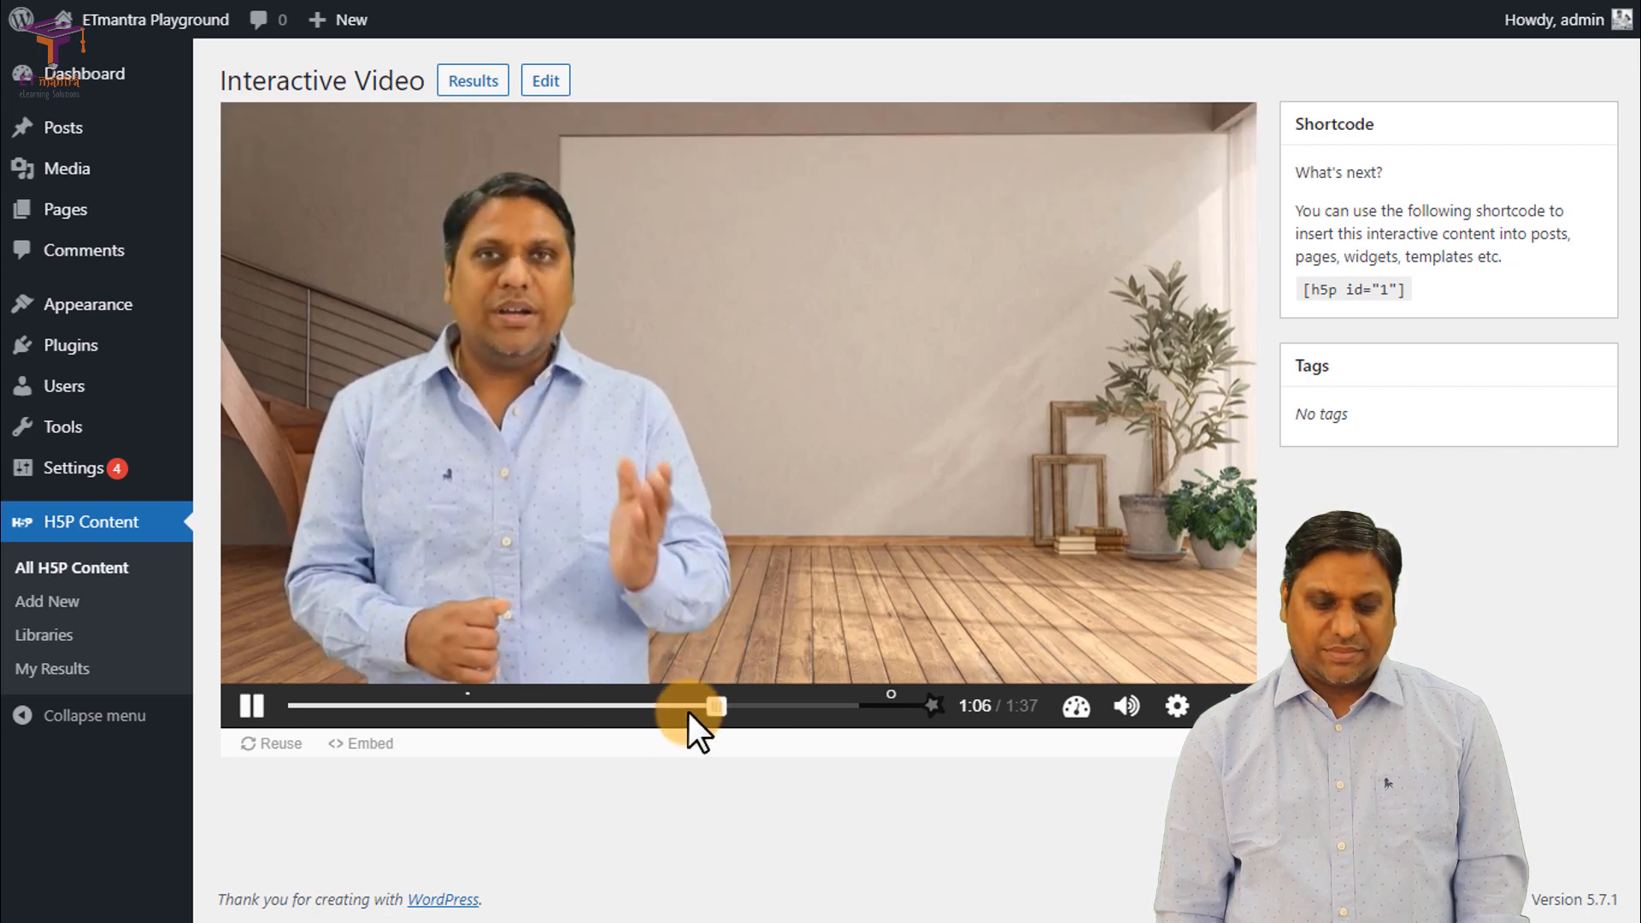
Step: Rewind to about 0:27, test the Option 4 button and its timecode jump, and pause playback
{"action": "left_click_drag", "start_coordinate": [718, 708], "coordinate": [458, 722]}
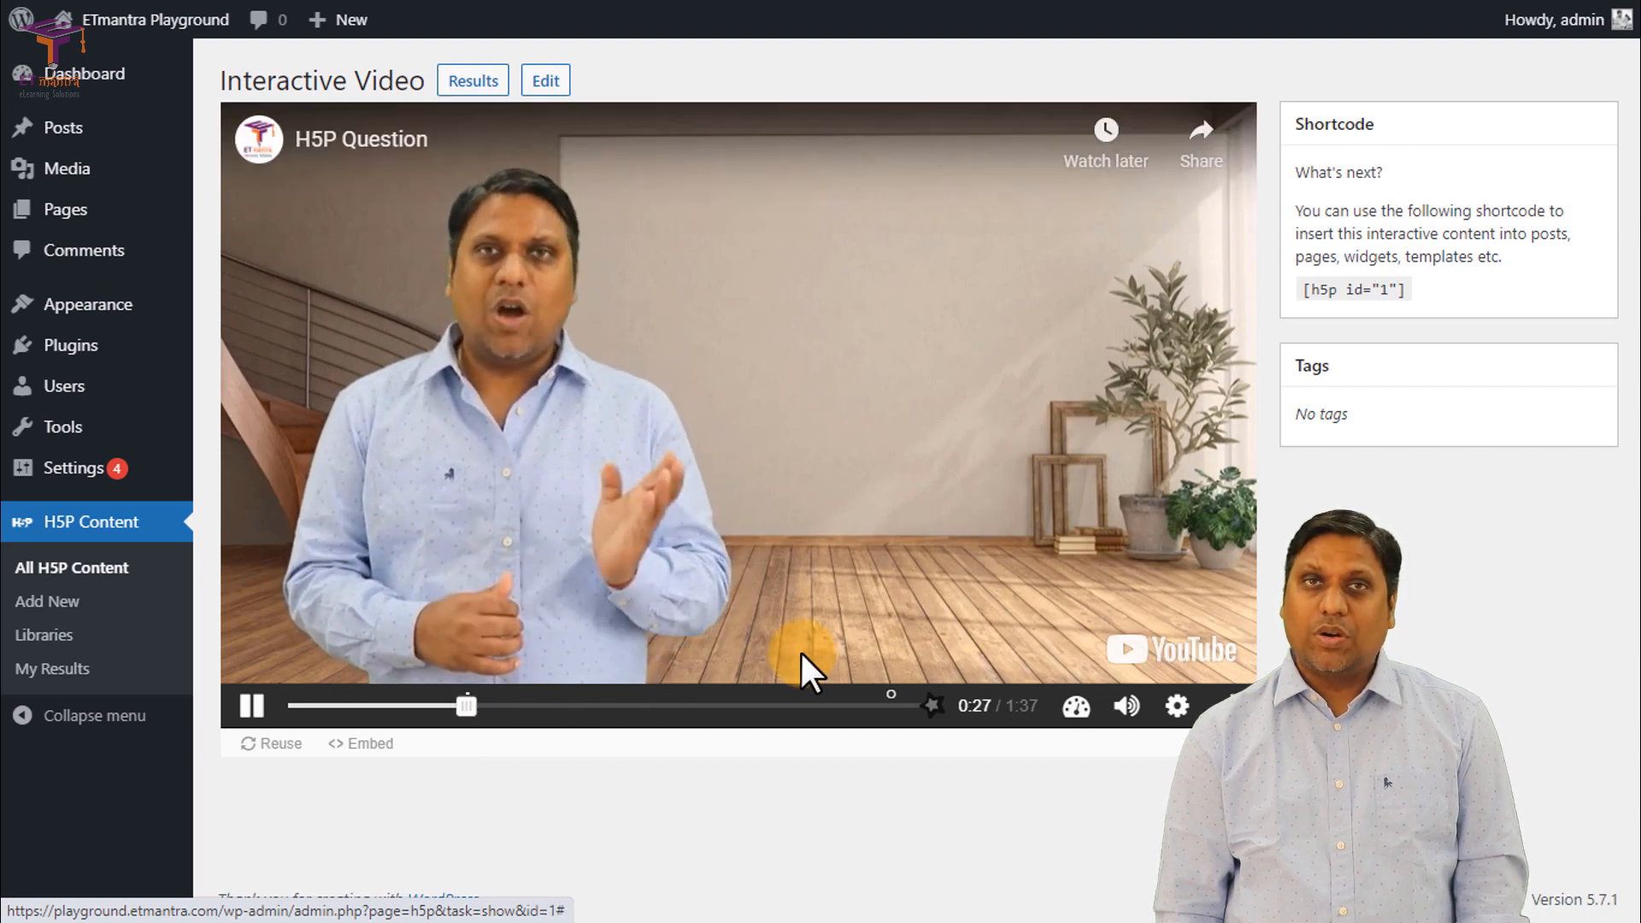
{"action": "left_click", "coordinate": [900, 591]}
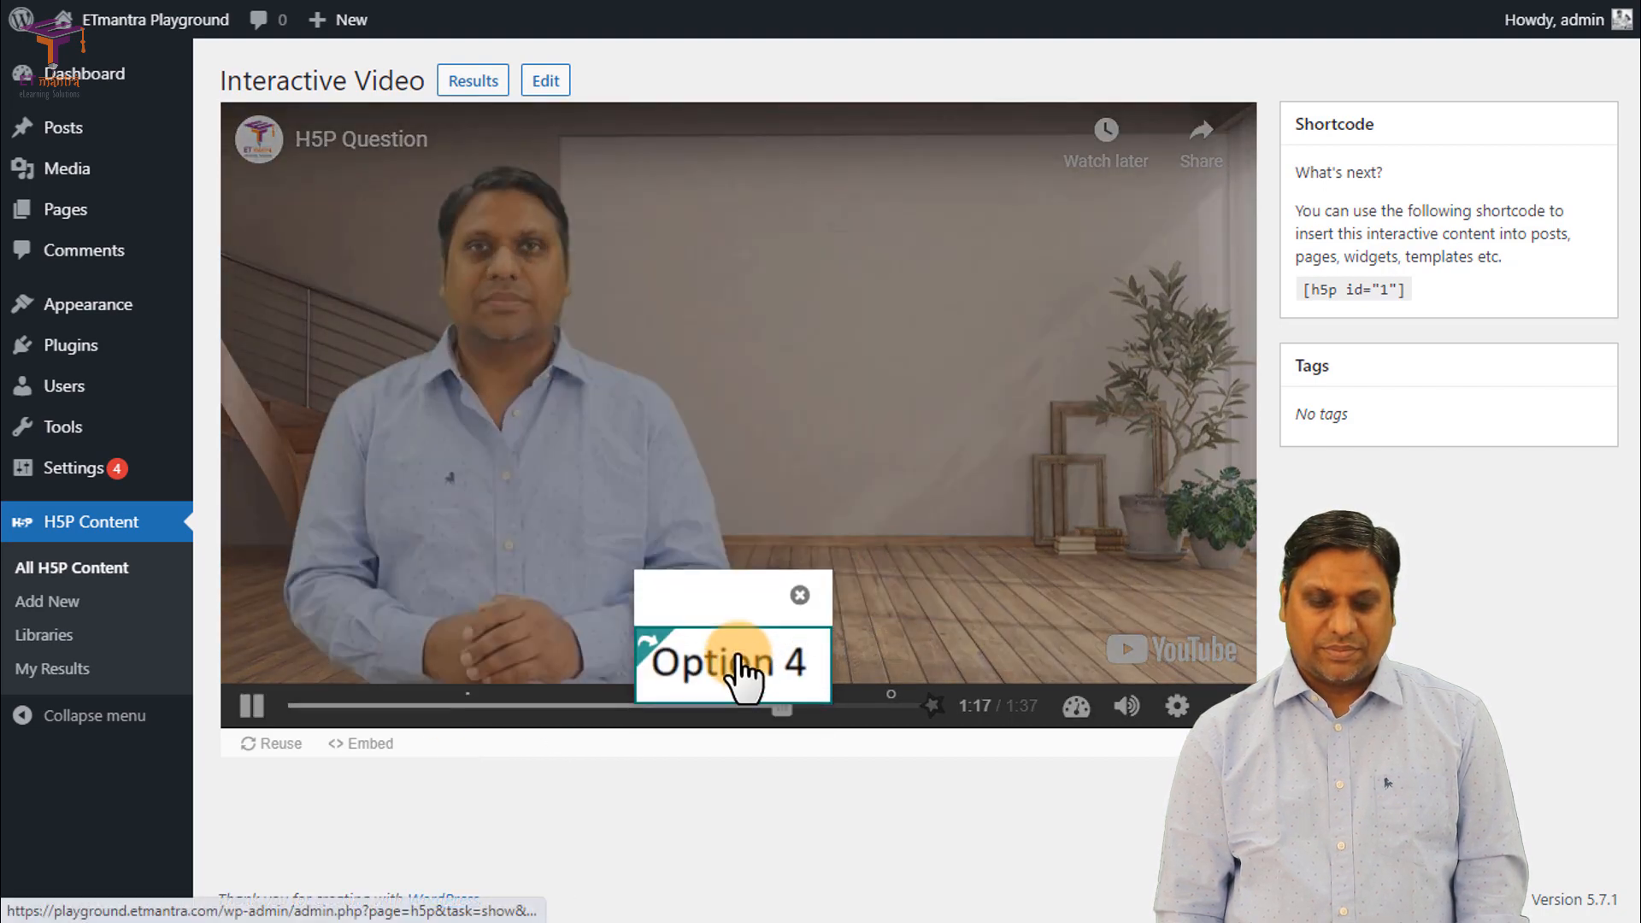
{"action": "left_click", "coordinate": [744, 668]}
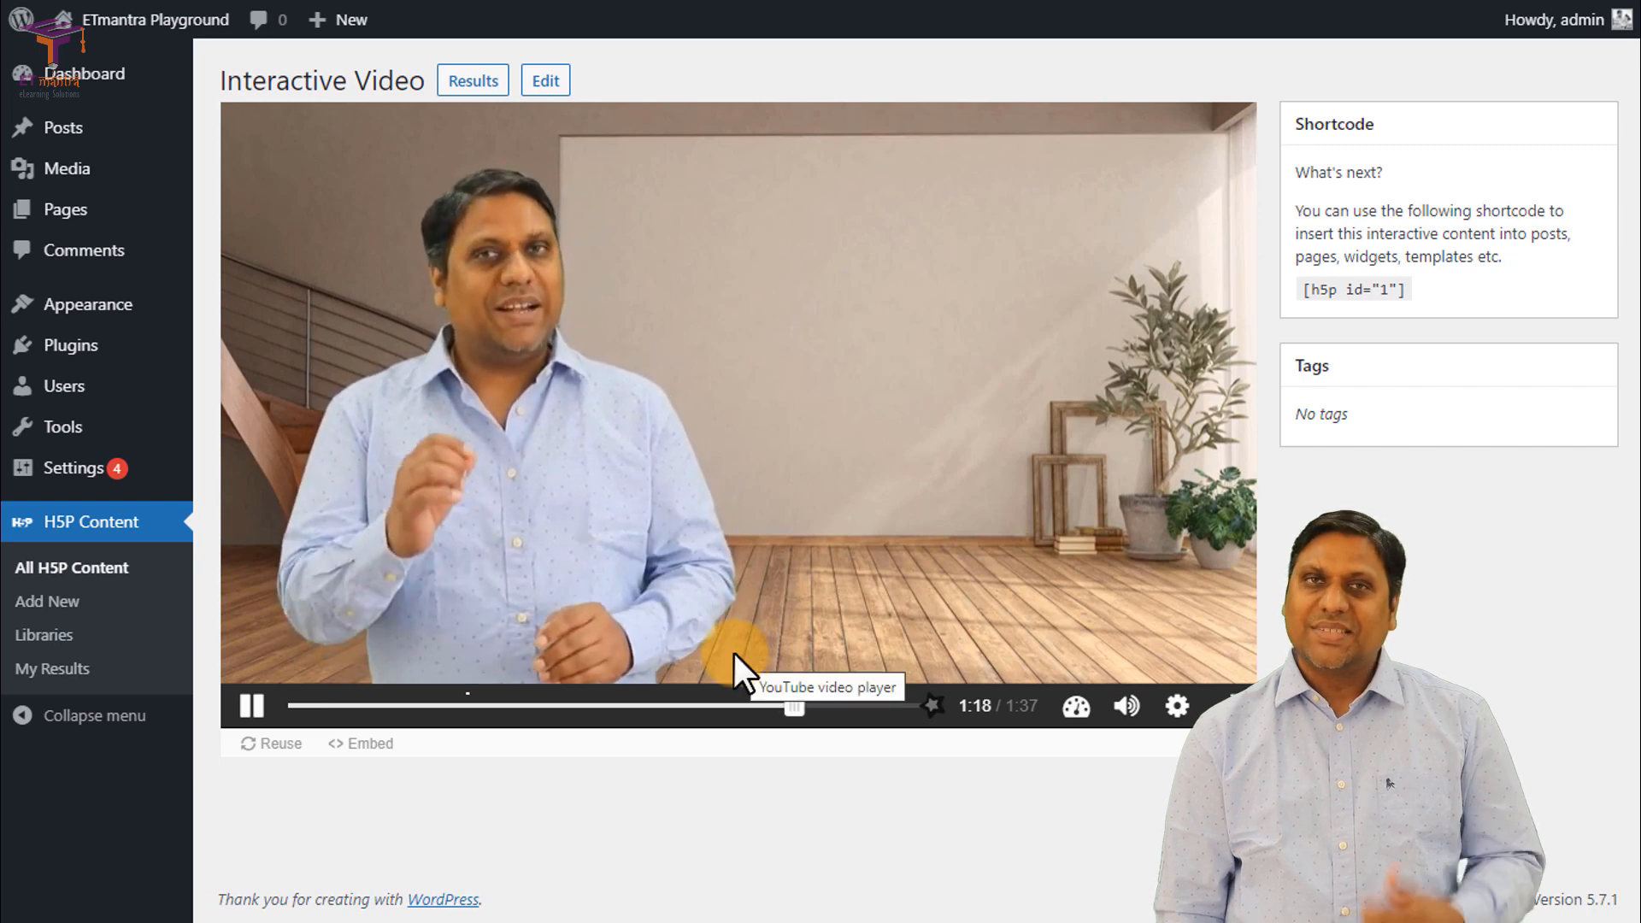
{"action": "left_click", "coordinate": [253, 706]}
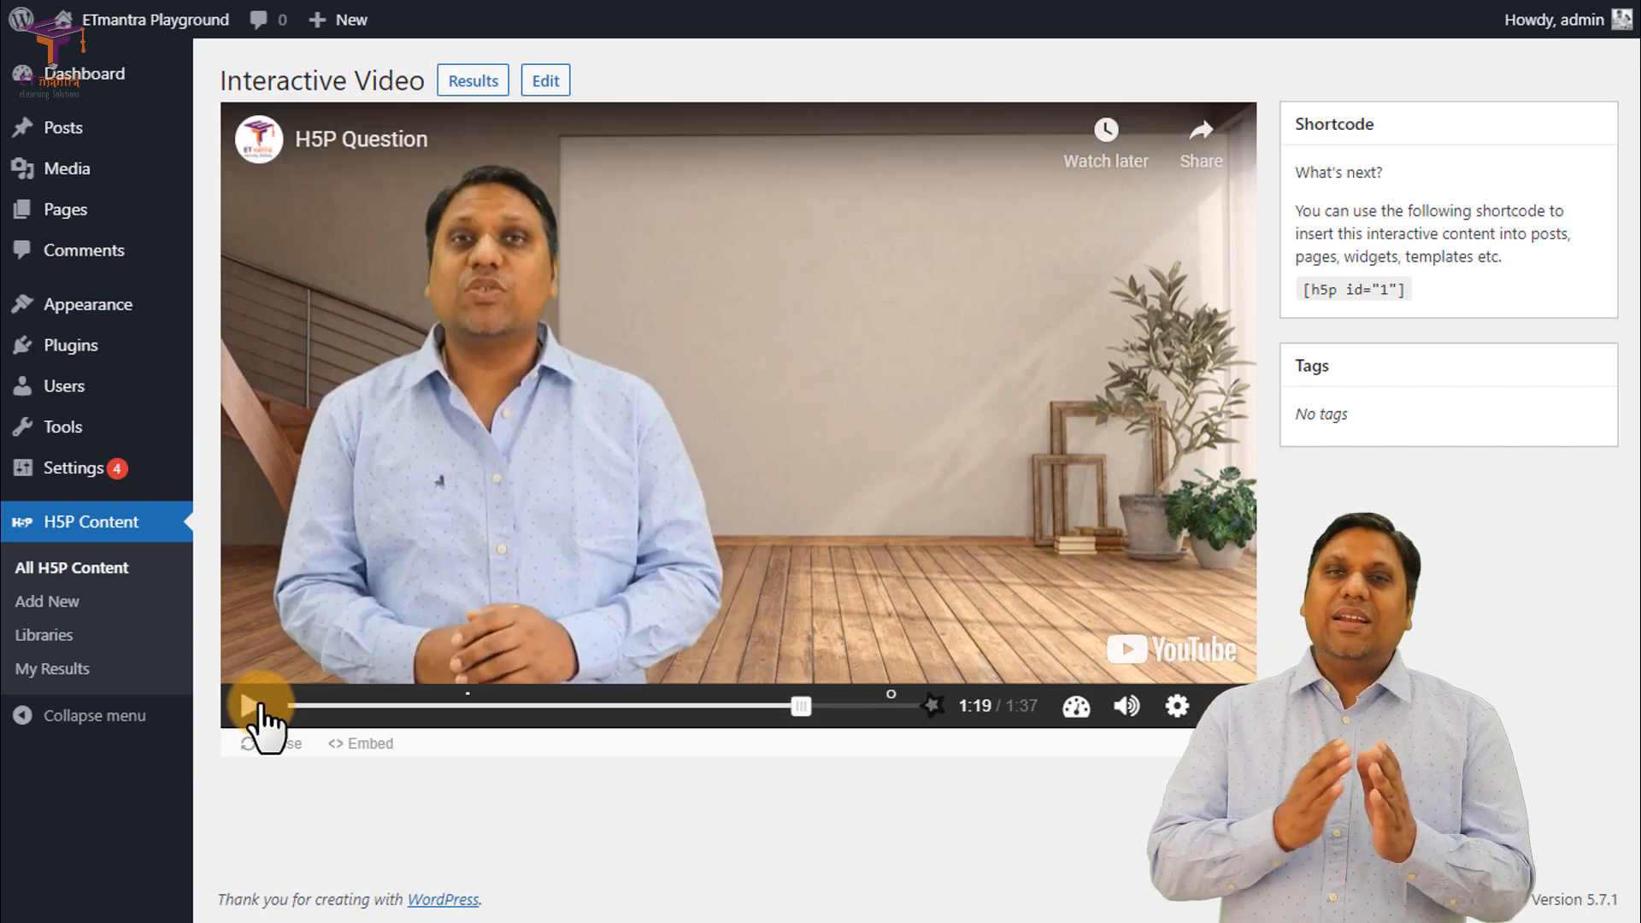
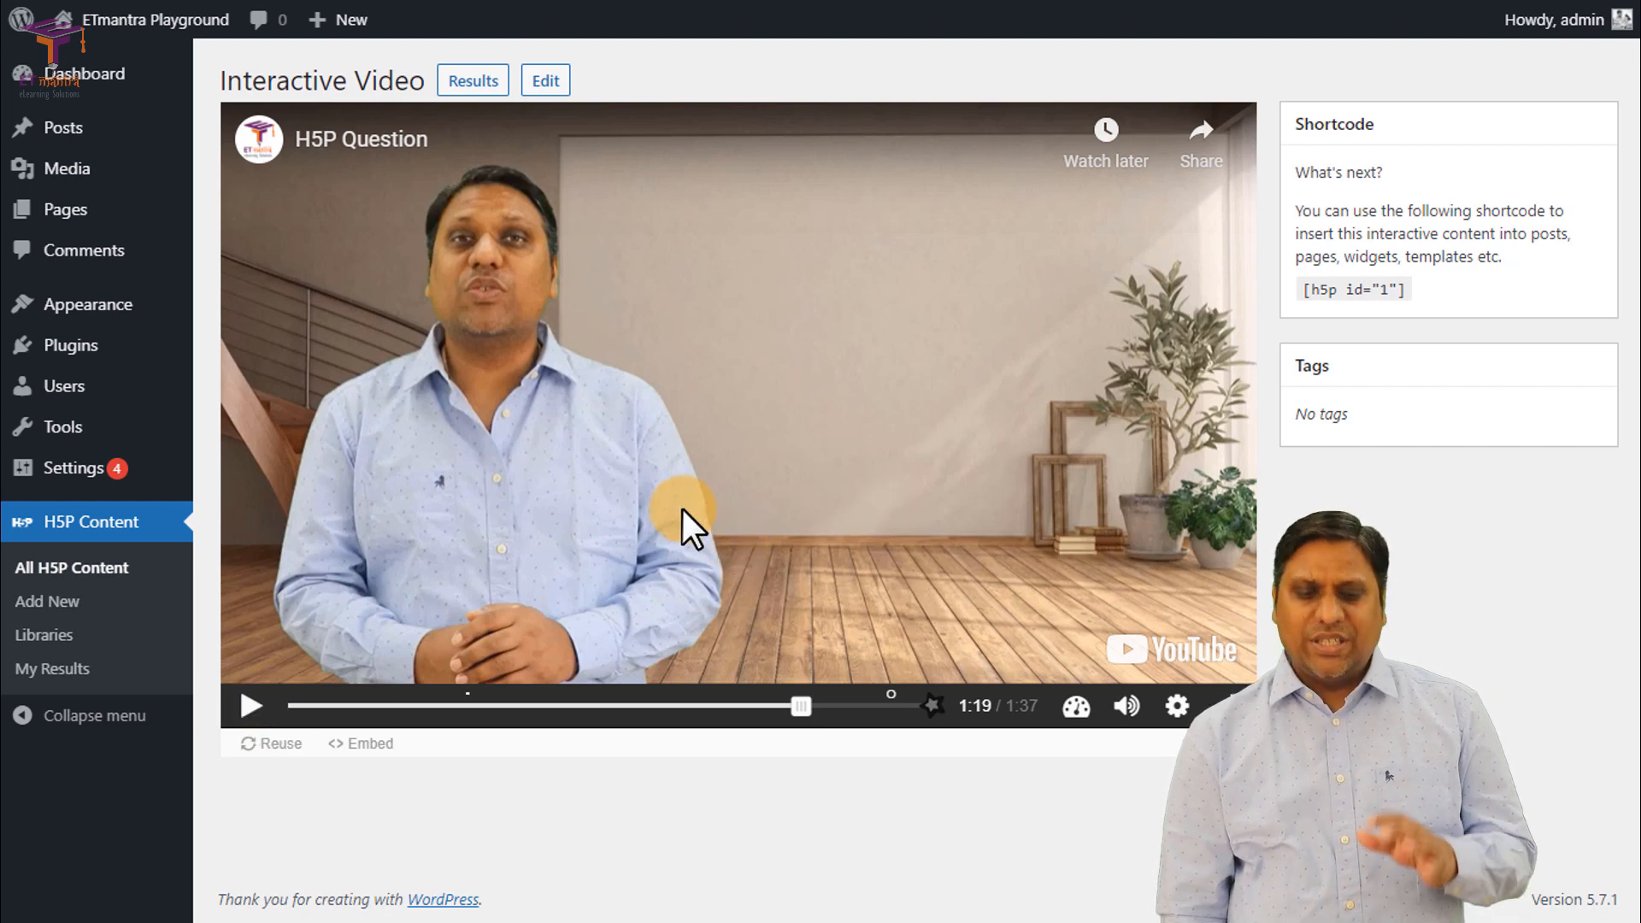
Step: Reopen the interactive video for editing and move the playhead to about 0:14, where the question label is shown
{"action": "left_click", "coordinate": [555, 80]}
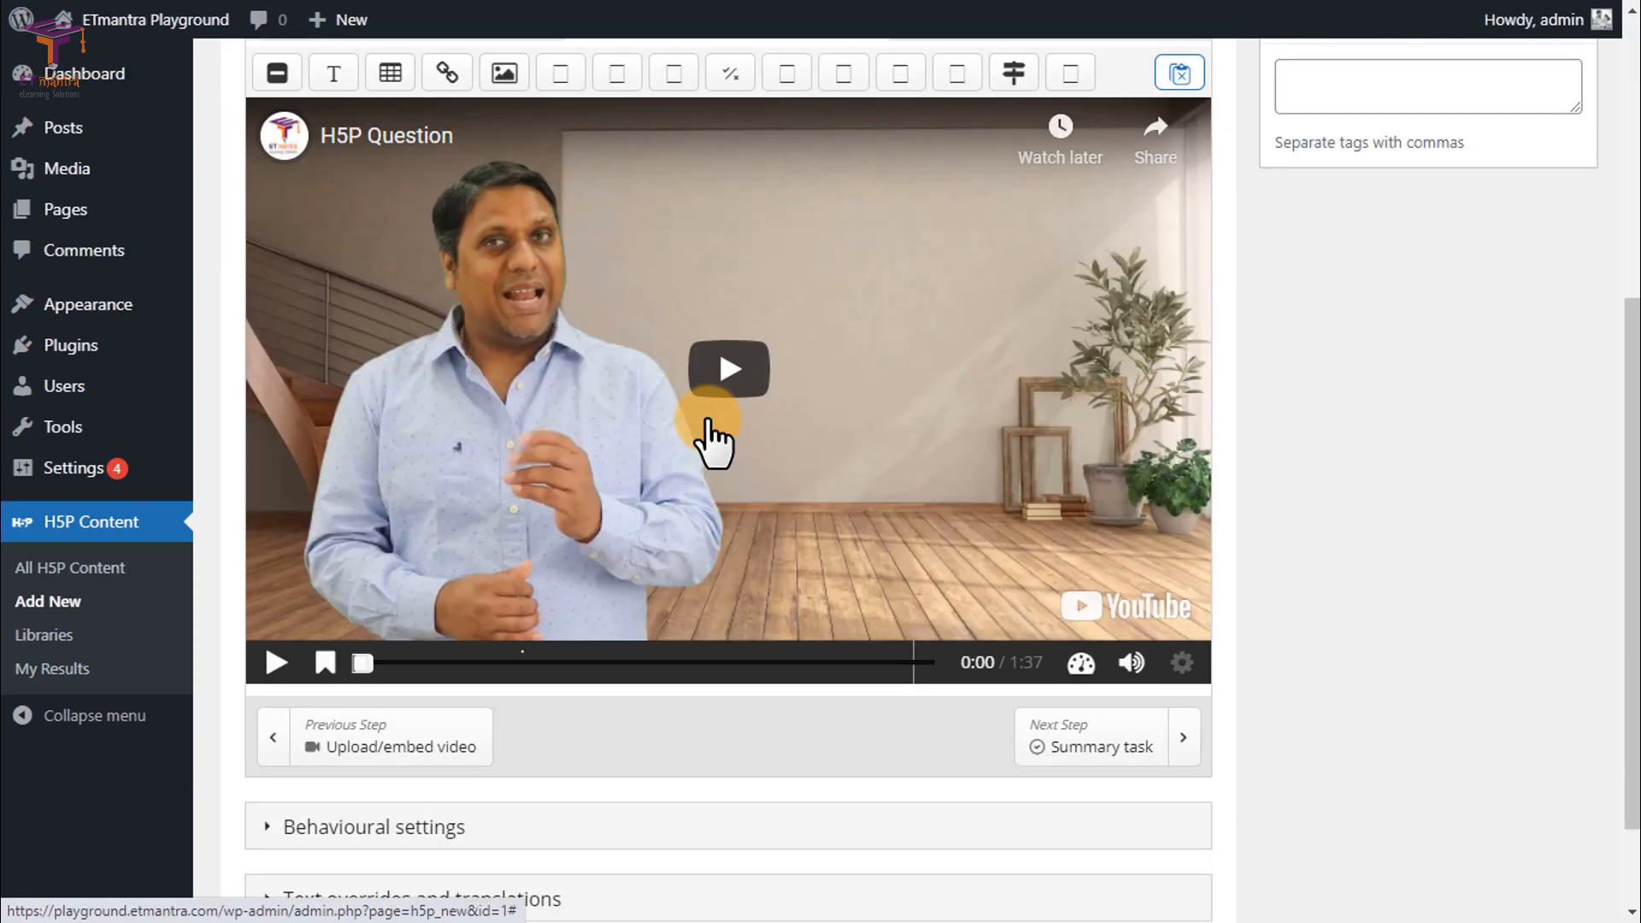
{"action": "scroll", "coordinate": [735, 419], "scroll_direction": "up", "scroll_amount": 3}
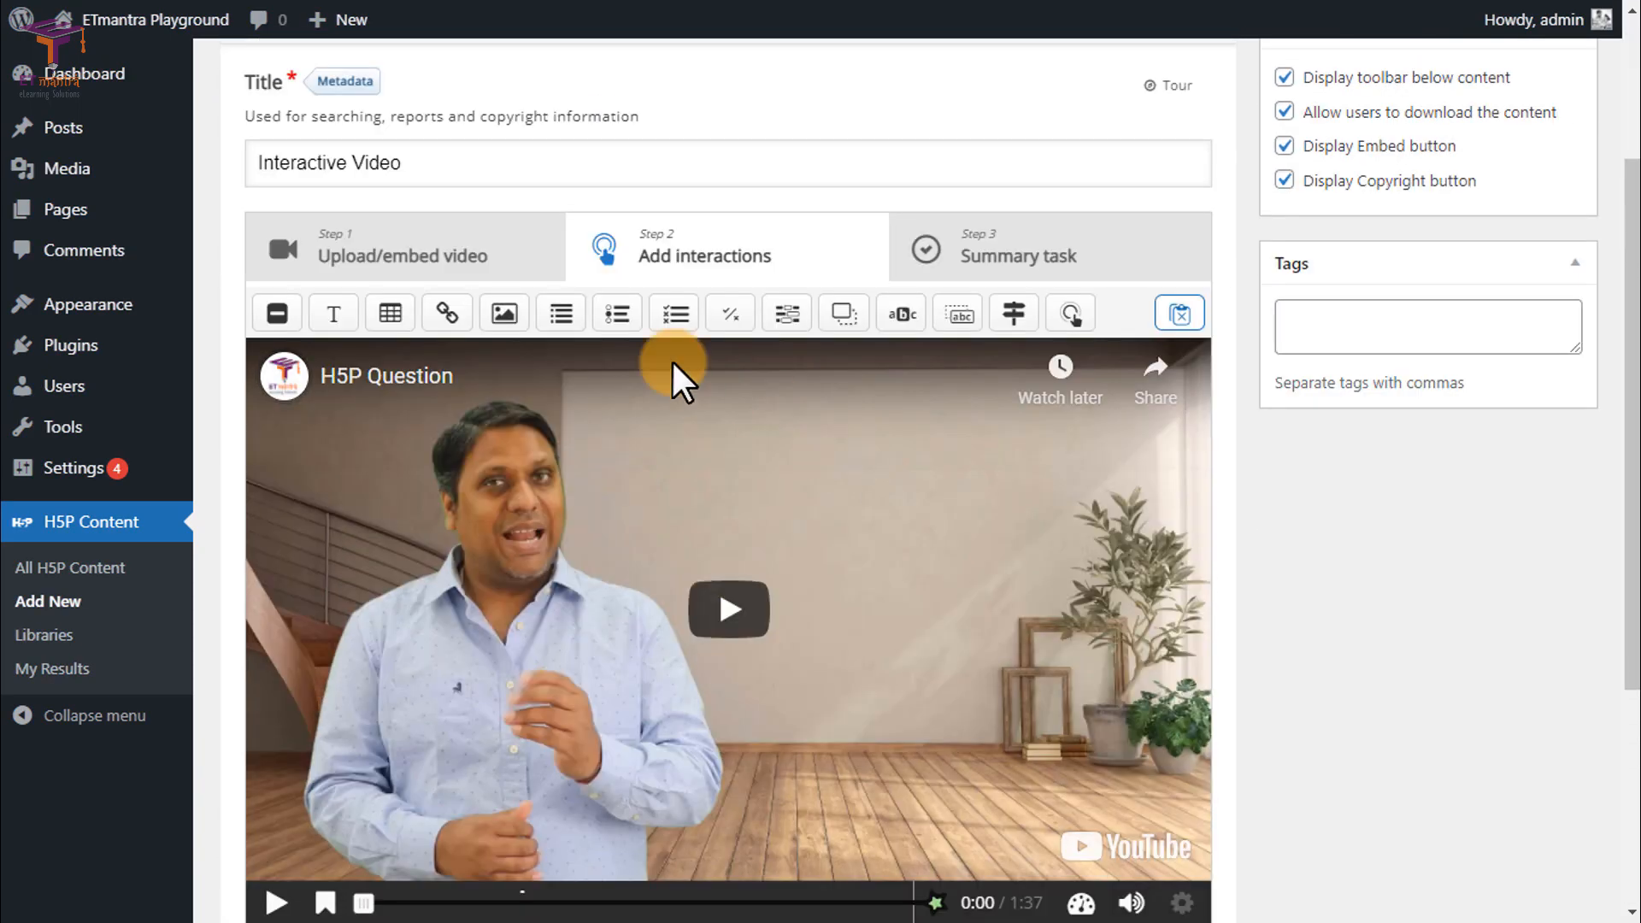
{"action": "scroll", "coordinate": [762, 401], "scroll_direction": "down", "scroll_amount": 1}
{"action": "left_click_drag", "start_coordinate": [363, 782], "coordinate": [433, 784]}
Step: Set the end of the question label's display time to 0:29.0 and save the label
{"action": "left_click", "coordinate": [917, 326]}
{"action": "left_click", "coordinate": [693, 264]}
{"action": "left_click", "coordinate": [421, 368]}
{"action": "key", "text": "Delete"}
{"action": "type", "text": "9"}
{"action": "key", "text": "Right"}
{"action": "key", "text": "Delete"}
{"action": "key", "text": "Delete"}
{"action": "key", "text": "Delete"}
{"action": "type", "text": "0"}
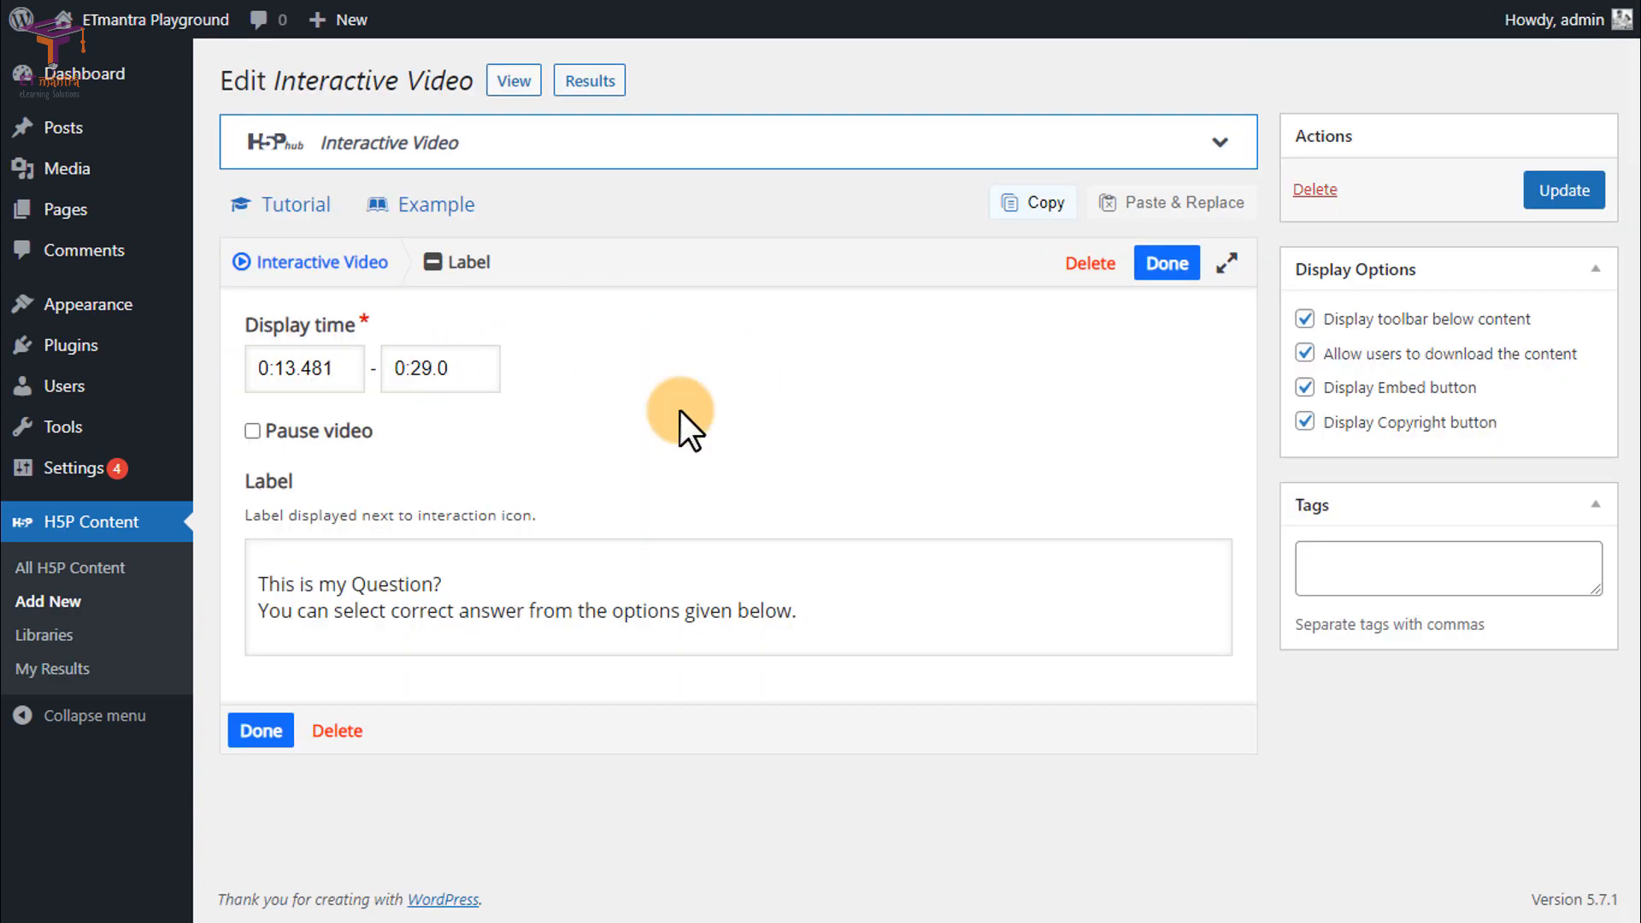
{"action": "left_click", "coordinate": [261, 730]}
Step: Move the playhead to 0:28 so the question label and all four option buttons are shown together
{"action": "scroll", "coordinate": [812, 502], "scroll_direction": "up", "scroll_amount": 5}
{"action": "scroll", "coordinate": [809, 516], "scroll_direction": "down", "scroll_amount": 5}
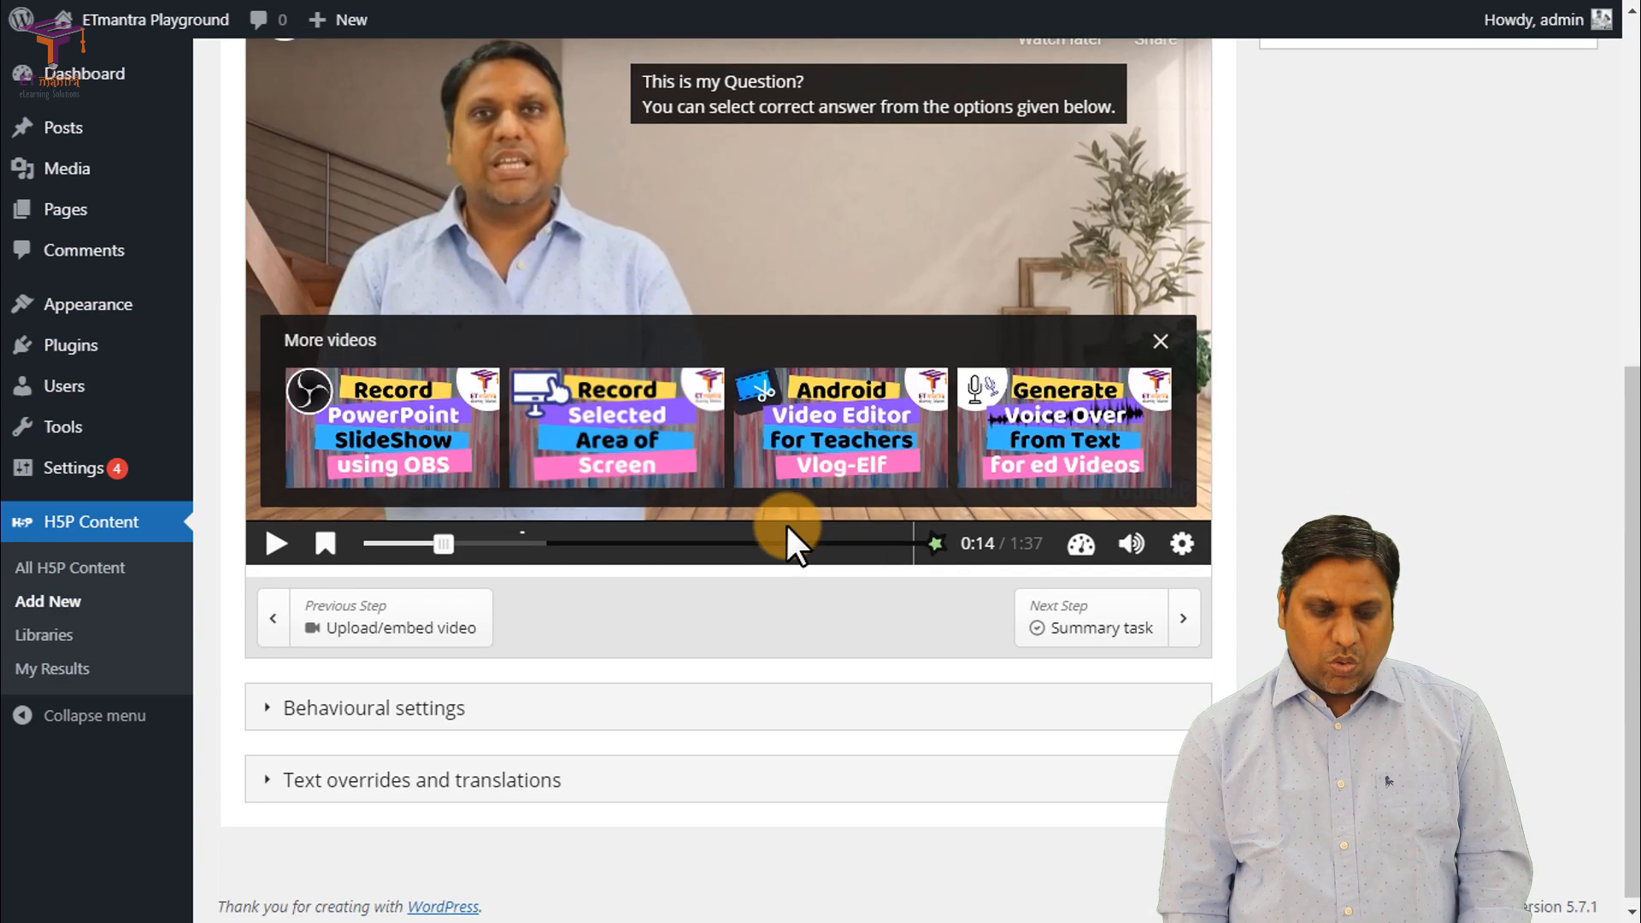
{"action": "left_click_drag", "start_coordinate": [441, 549], "coordinate": [518, 552]}
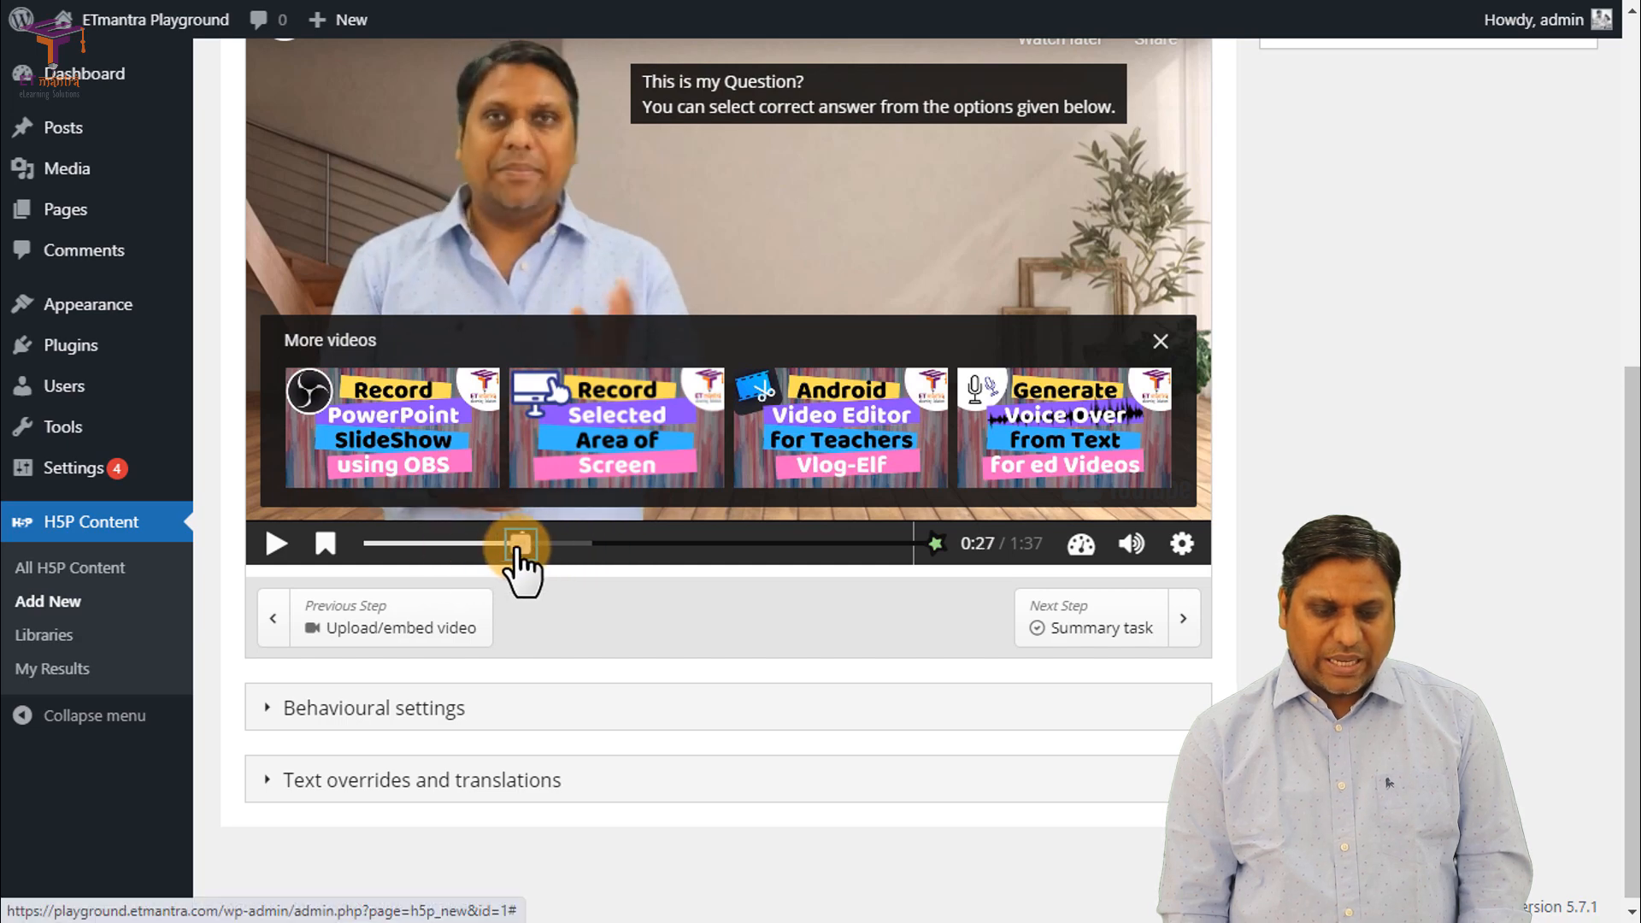
{"action": "scroll", "coordinate": [726, 564], "scroll_direction": "up", "scroll_amount": 3}
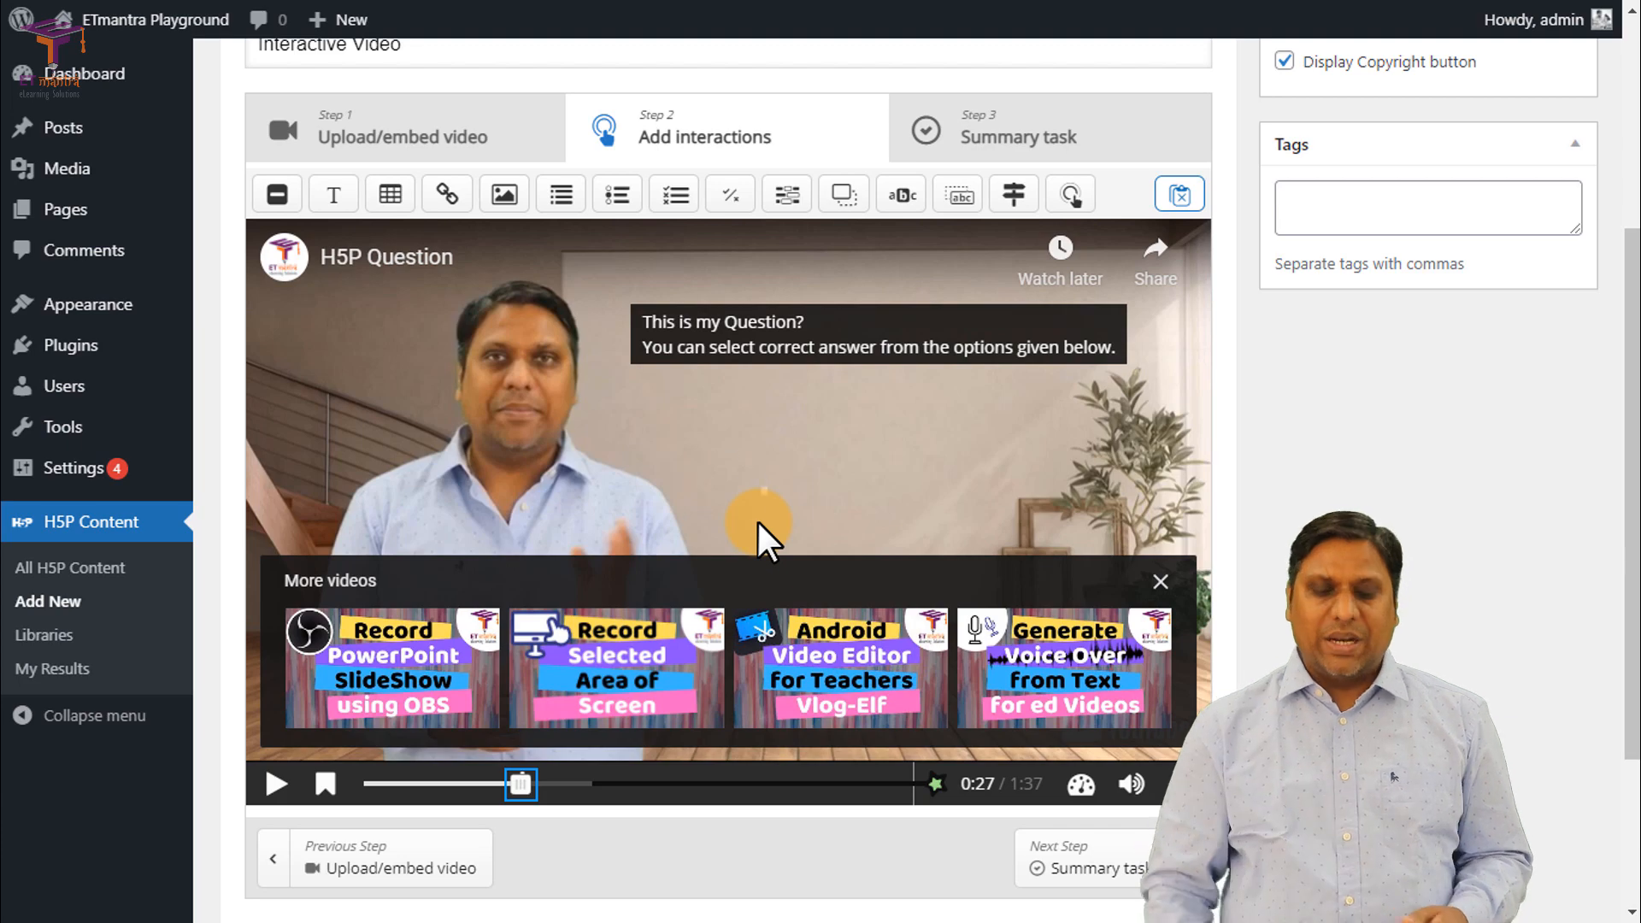
{"action": "left_click", "coordinate": [519, 785]}
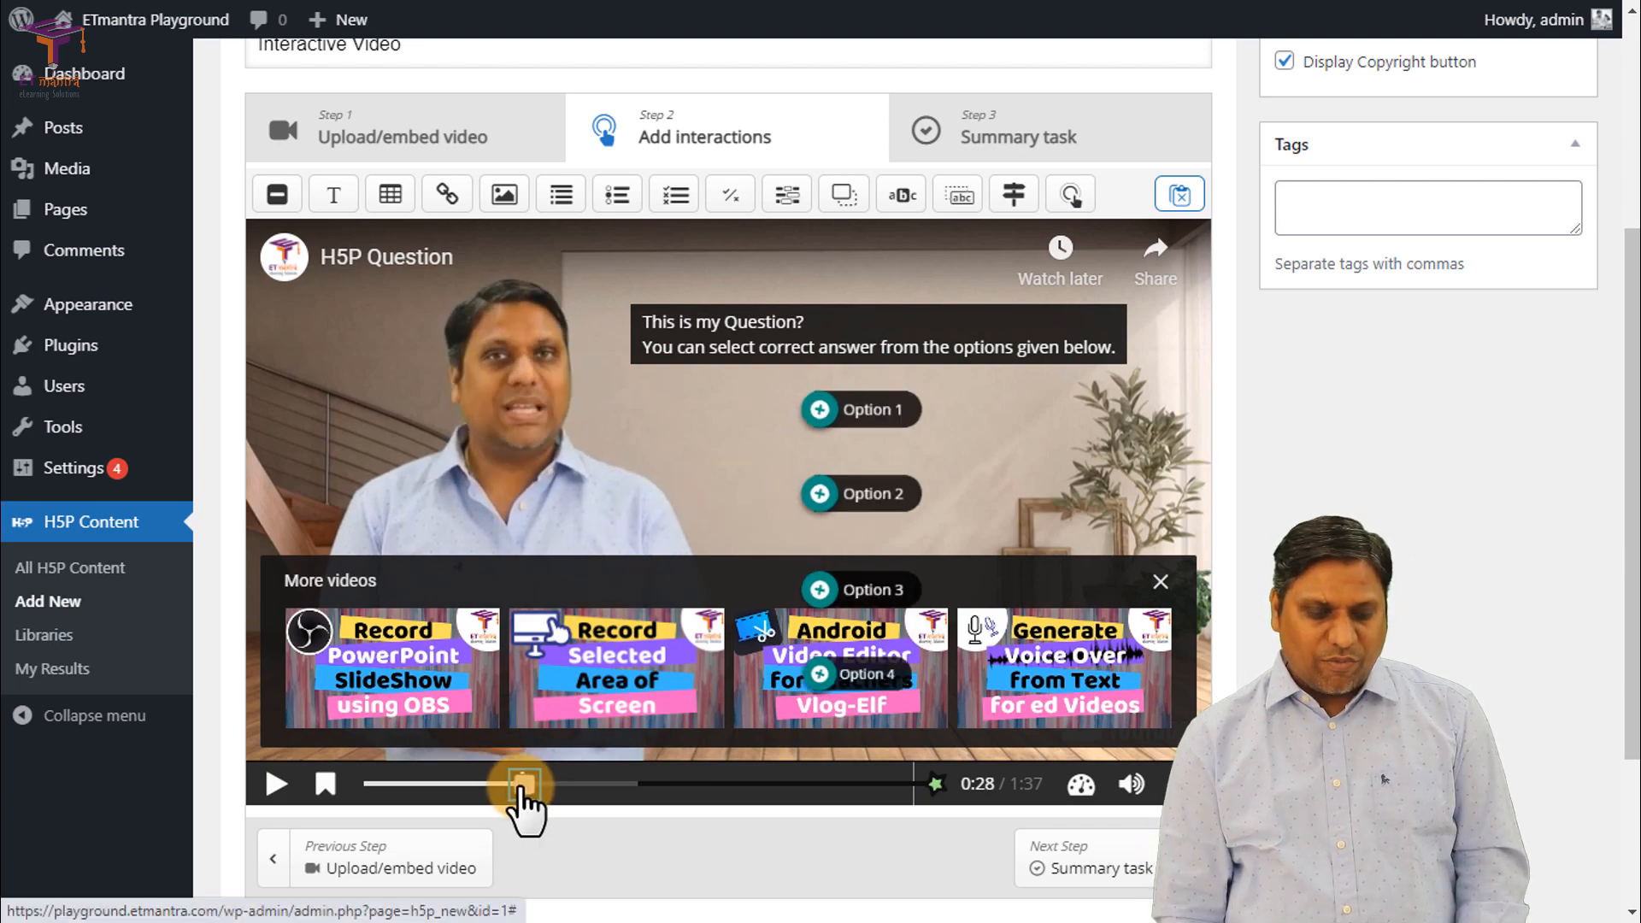
Step: Change the Option 1 interaction to display as a Poster instead of a button and save it
{"action": "left_click", "coordinate": [876, 414]}
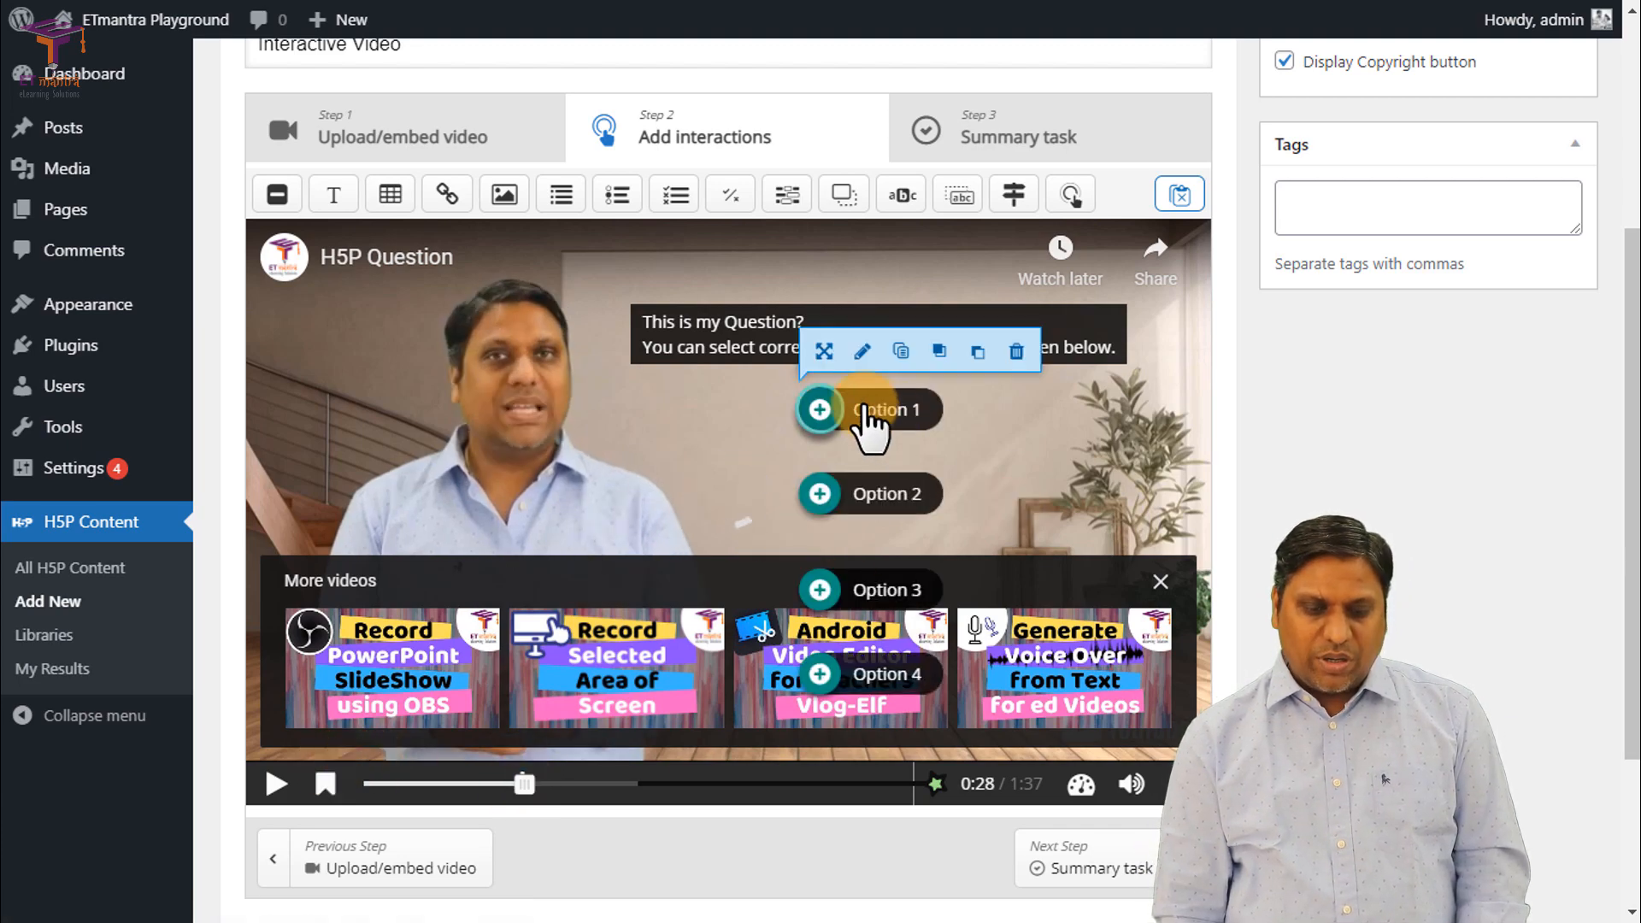
{"action": "left_click", "coordinate": [862, 351]}
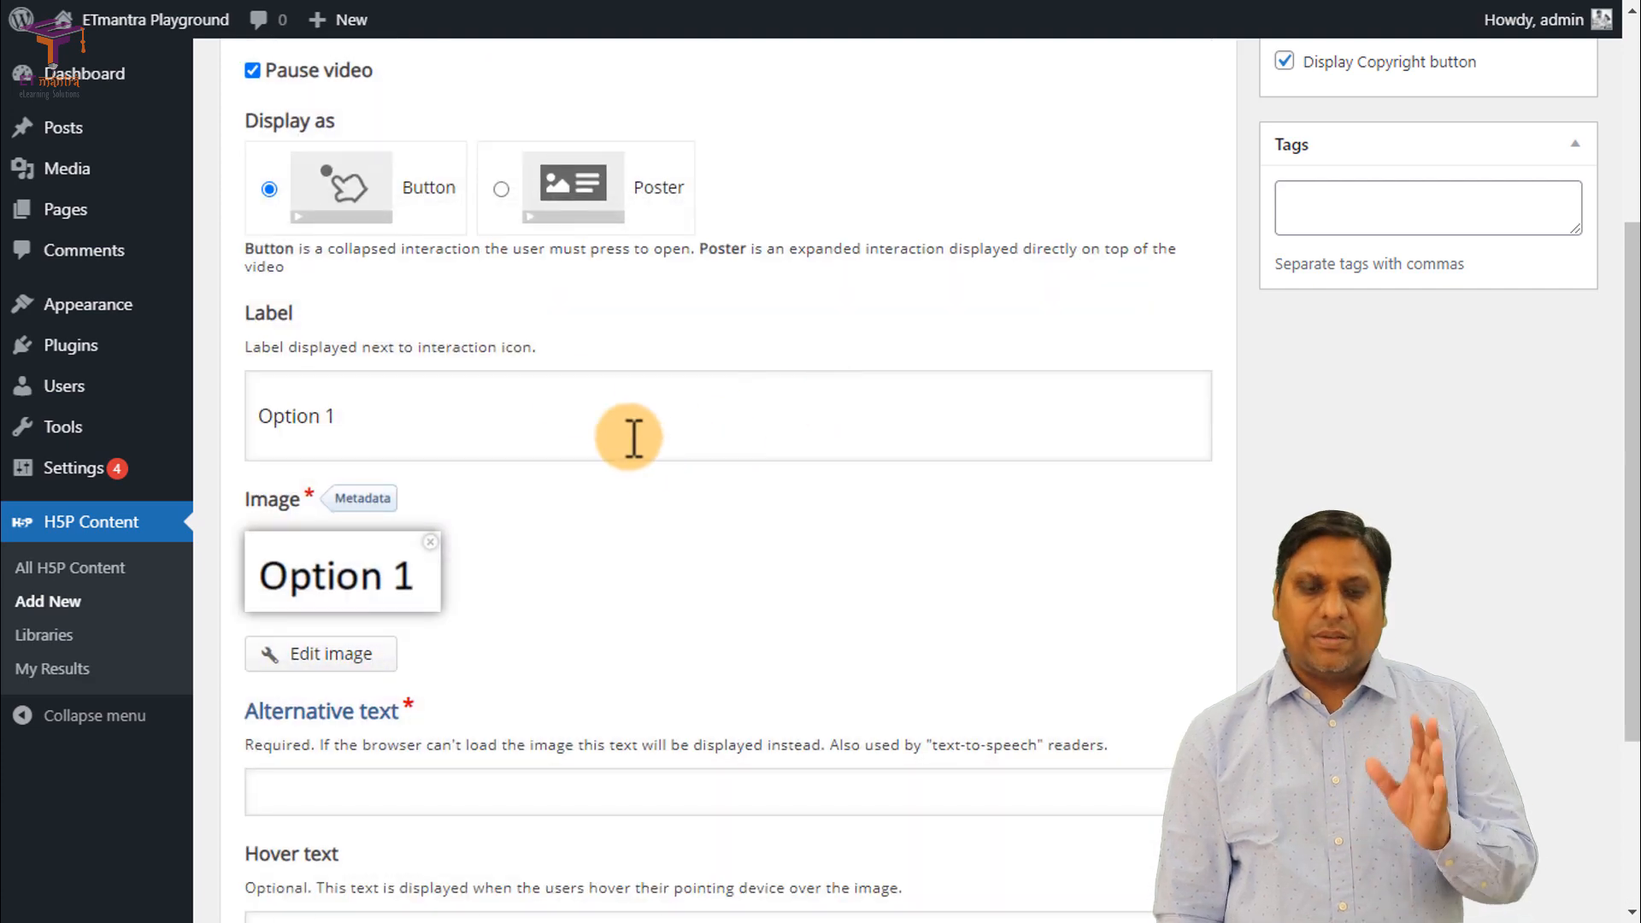
{"action": "left_click", "coordinate": [542, 220]}
{"action": "scroll", "coordinate": [513, 427], "scroll_direction": "down", "scroll_amount": 1}
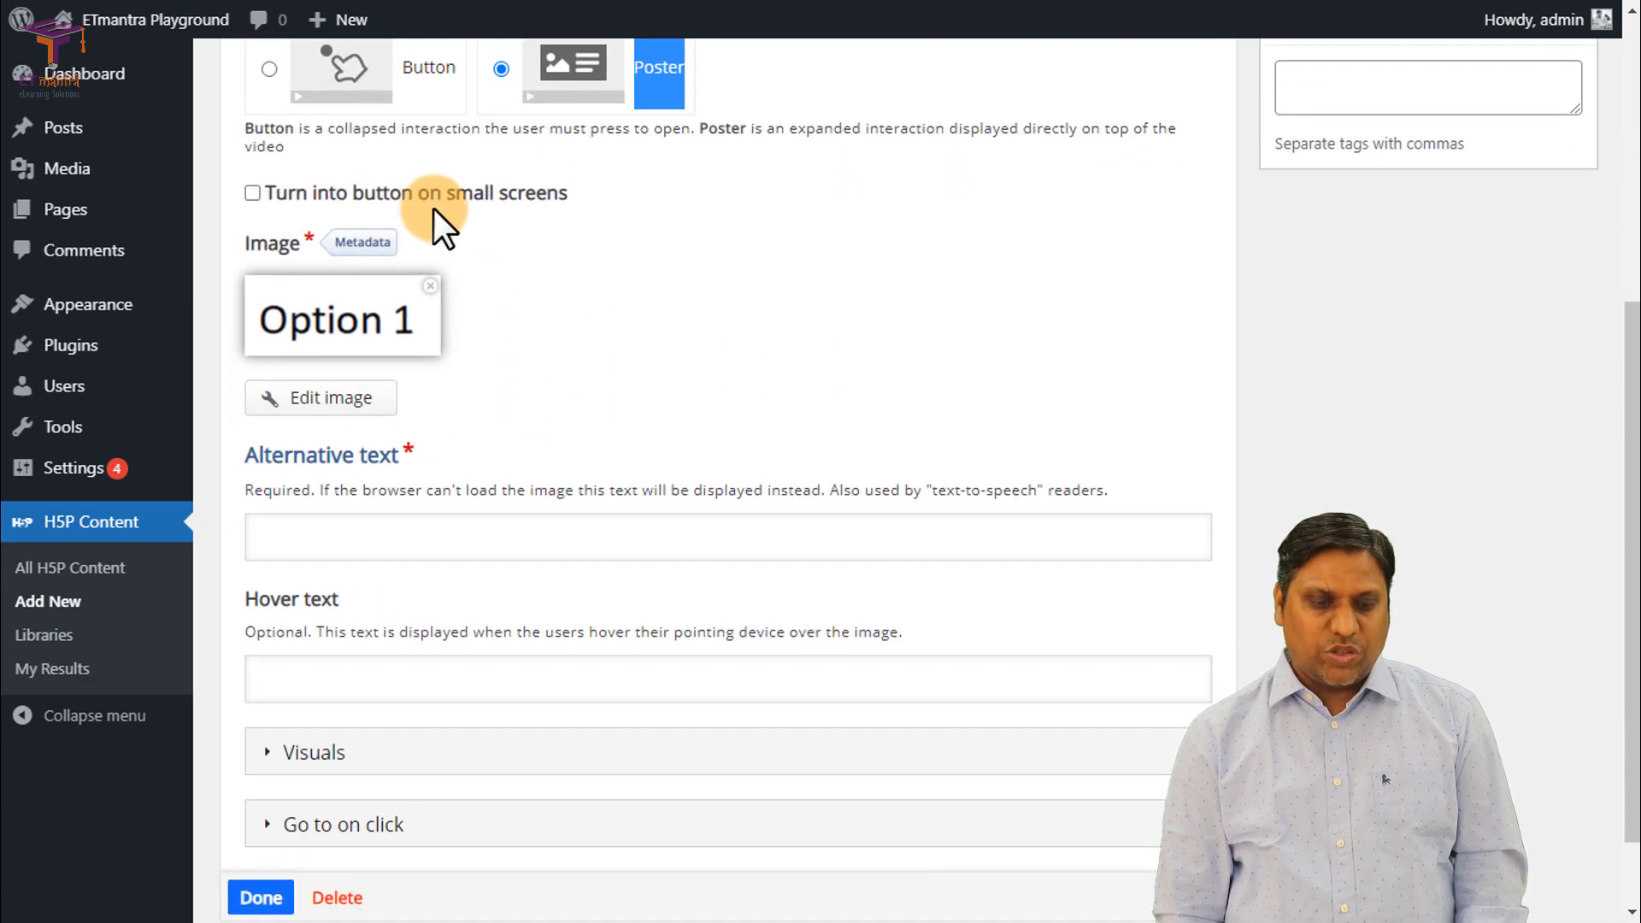
{"action": "scroll", "coordinate": [427, 547], "scroll_direction": "down", "scroll_amount": 1}
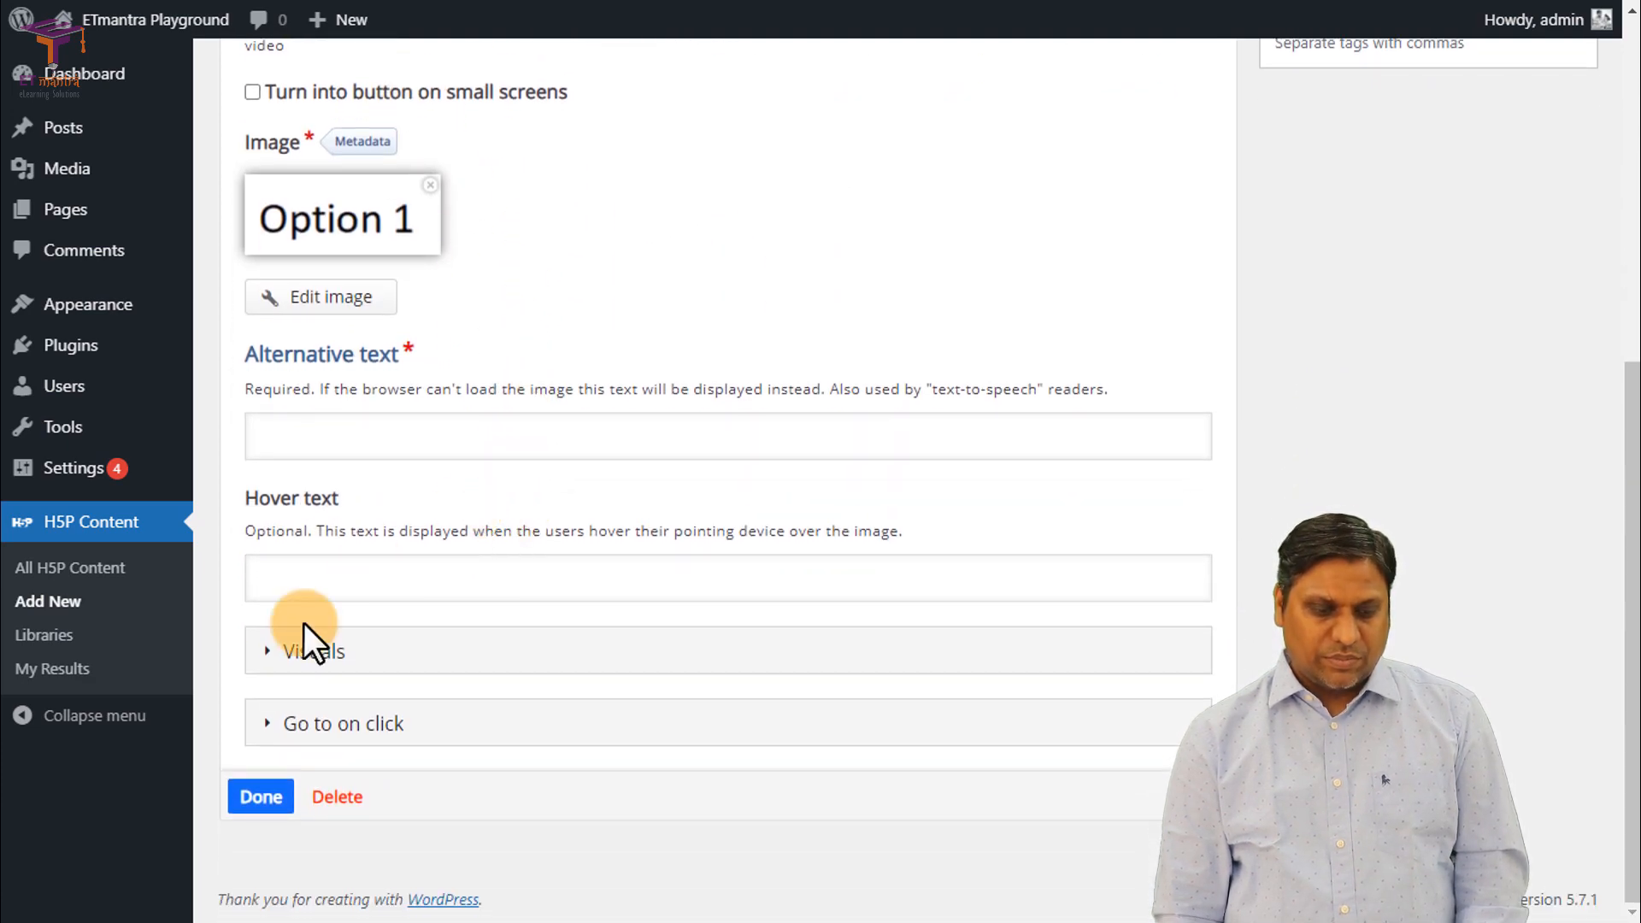
{"action": "left_click", "coordinate": [270, 799]}
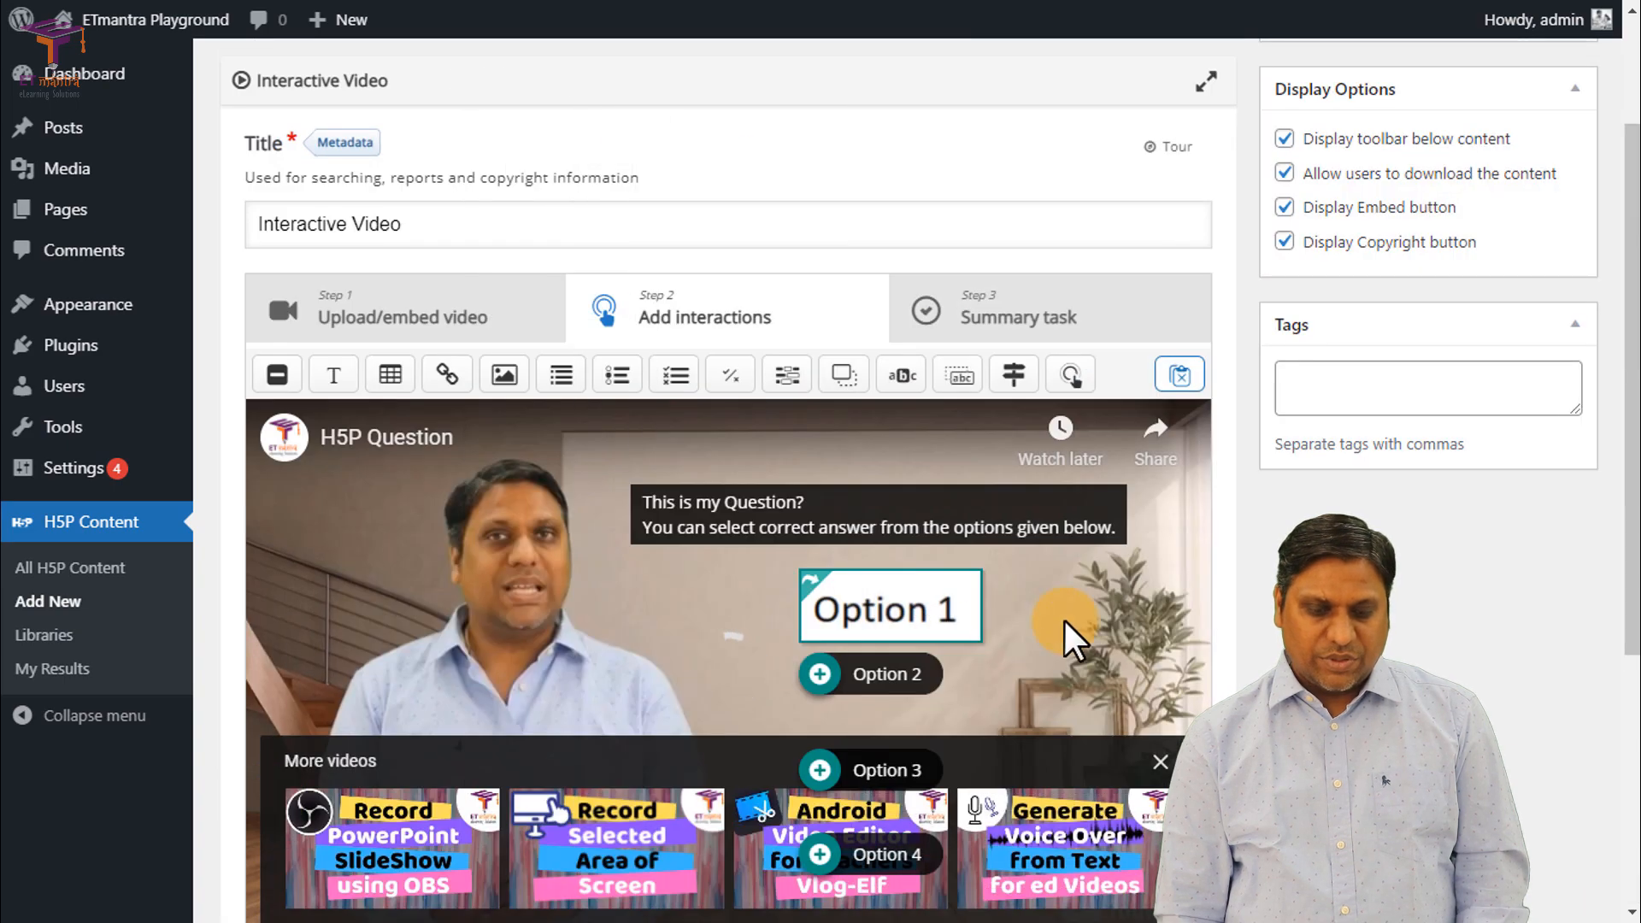
Step: Change the Option 2 interaction to display as a Poster, enable turning into a button on small screens, and save it
{"action": "scroll", "coordinate": [893, 697], "scroll_direction": "down", "scroll_amount": 3}
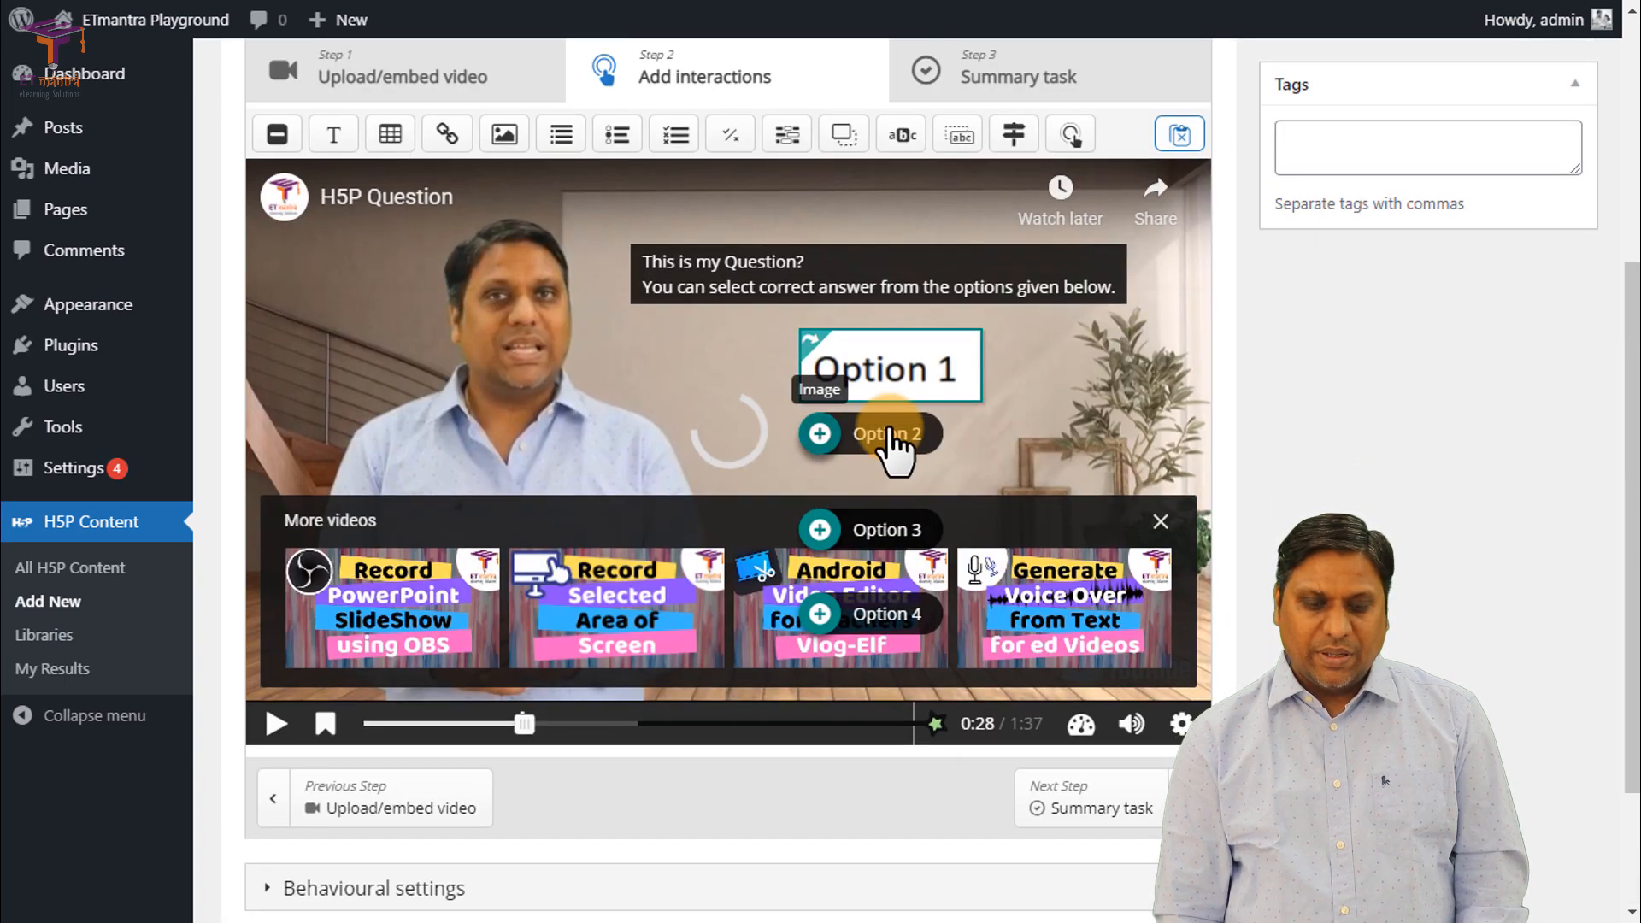
{"action": "left_click", "coordinate": [860, 376]}
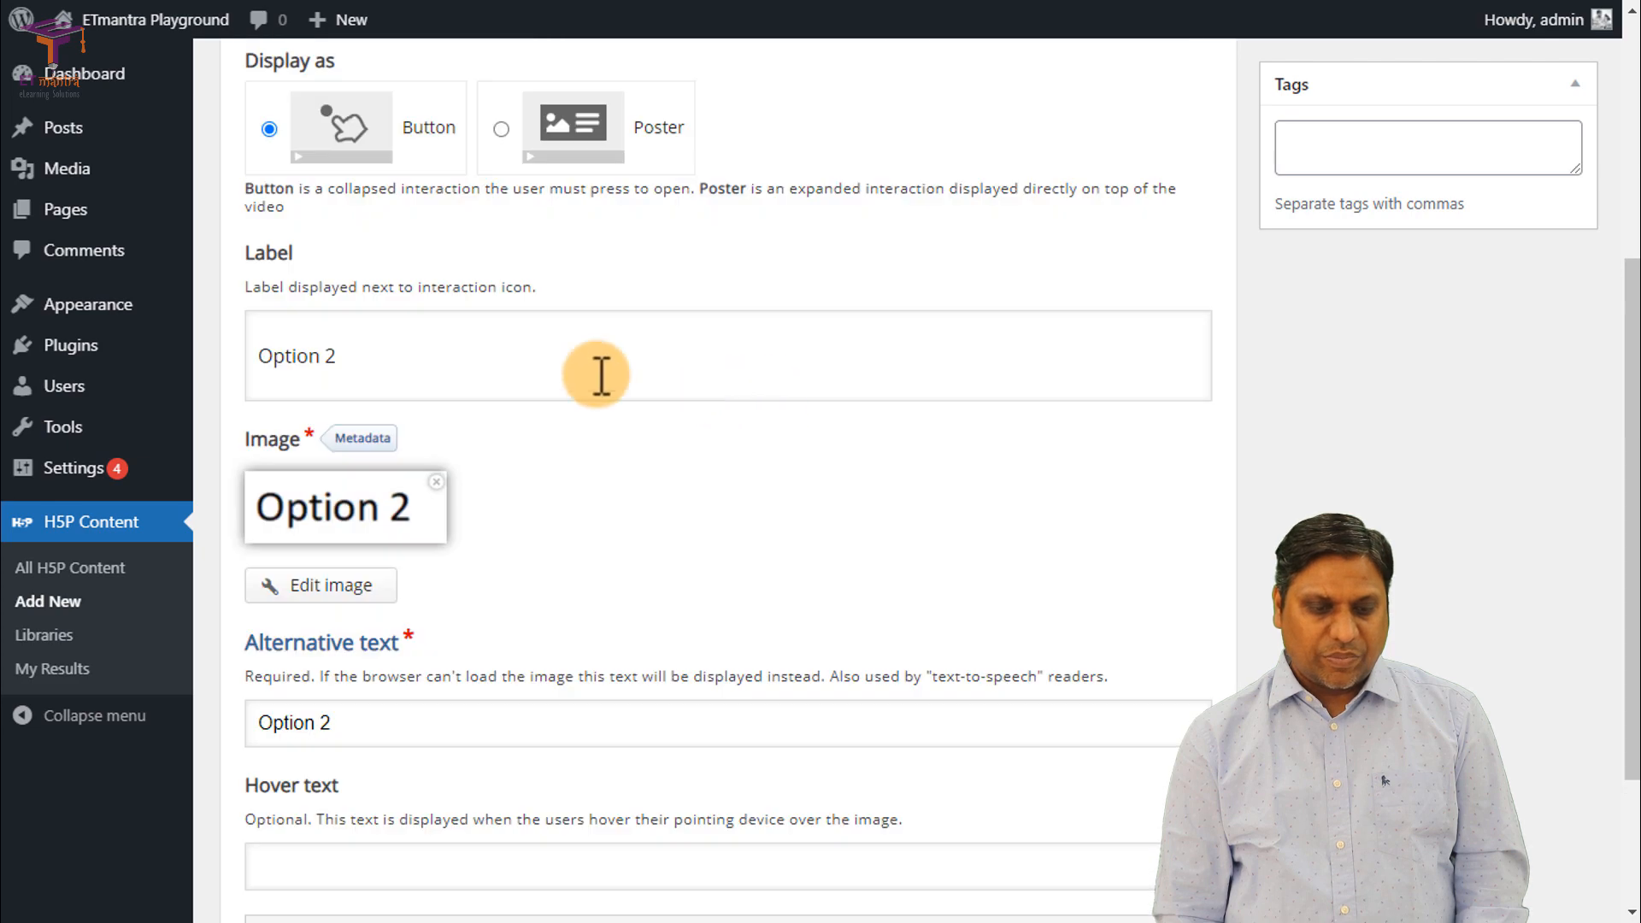
{"action": "left_click", "coordinate": [503, 129]}
{"action": "scroll", "coordinate": [391, 348], "scroll_direction": "down", "scroll_amount": 2}
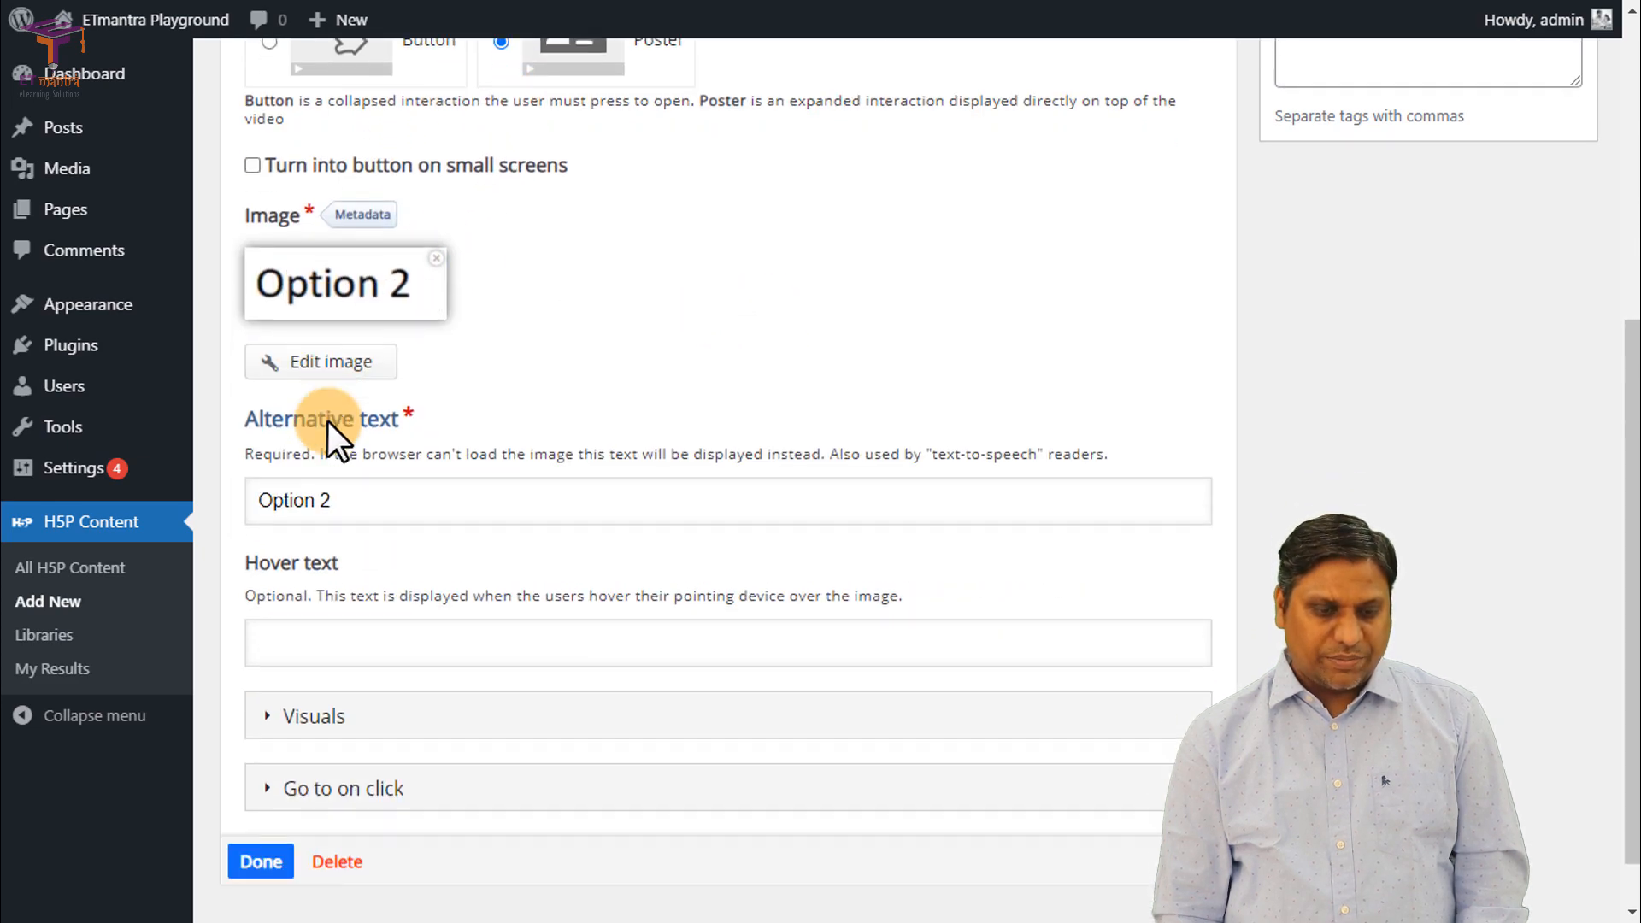
{"action": "scroll", "coordinate": [330, 440], "scroll_direction": "up", "scroll_amount": 3}
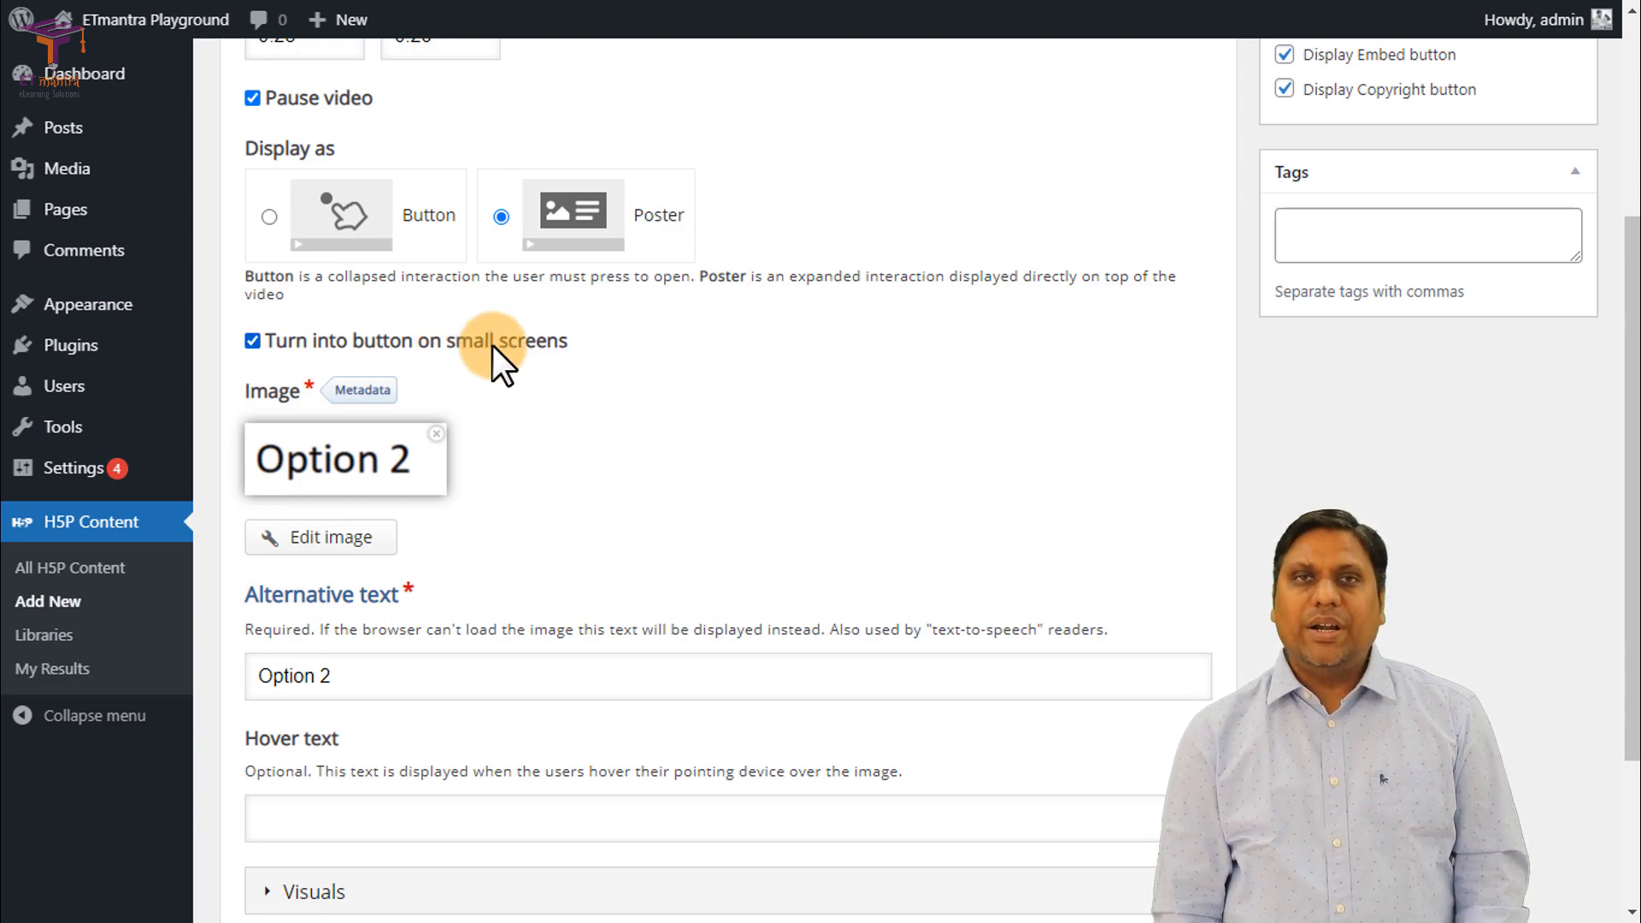
{"action": "scroll", "coordinate": [434, 406], "scroll_direction": "down", "scroll_amount": 3}
{"action": "left_click", "coordinate": [256, 795]}
Step: Change the Option 3 interaction to display as a Poster, enable turning into a button on small screens, and save it
{"action": "scroll", "coordinate": [855, 470], "scroll_direction": "down", "scroll_amount": 4}
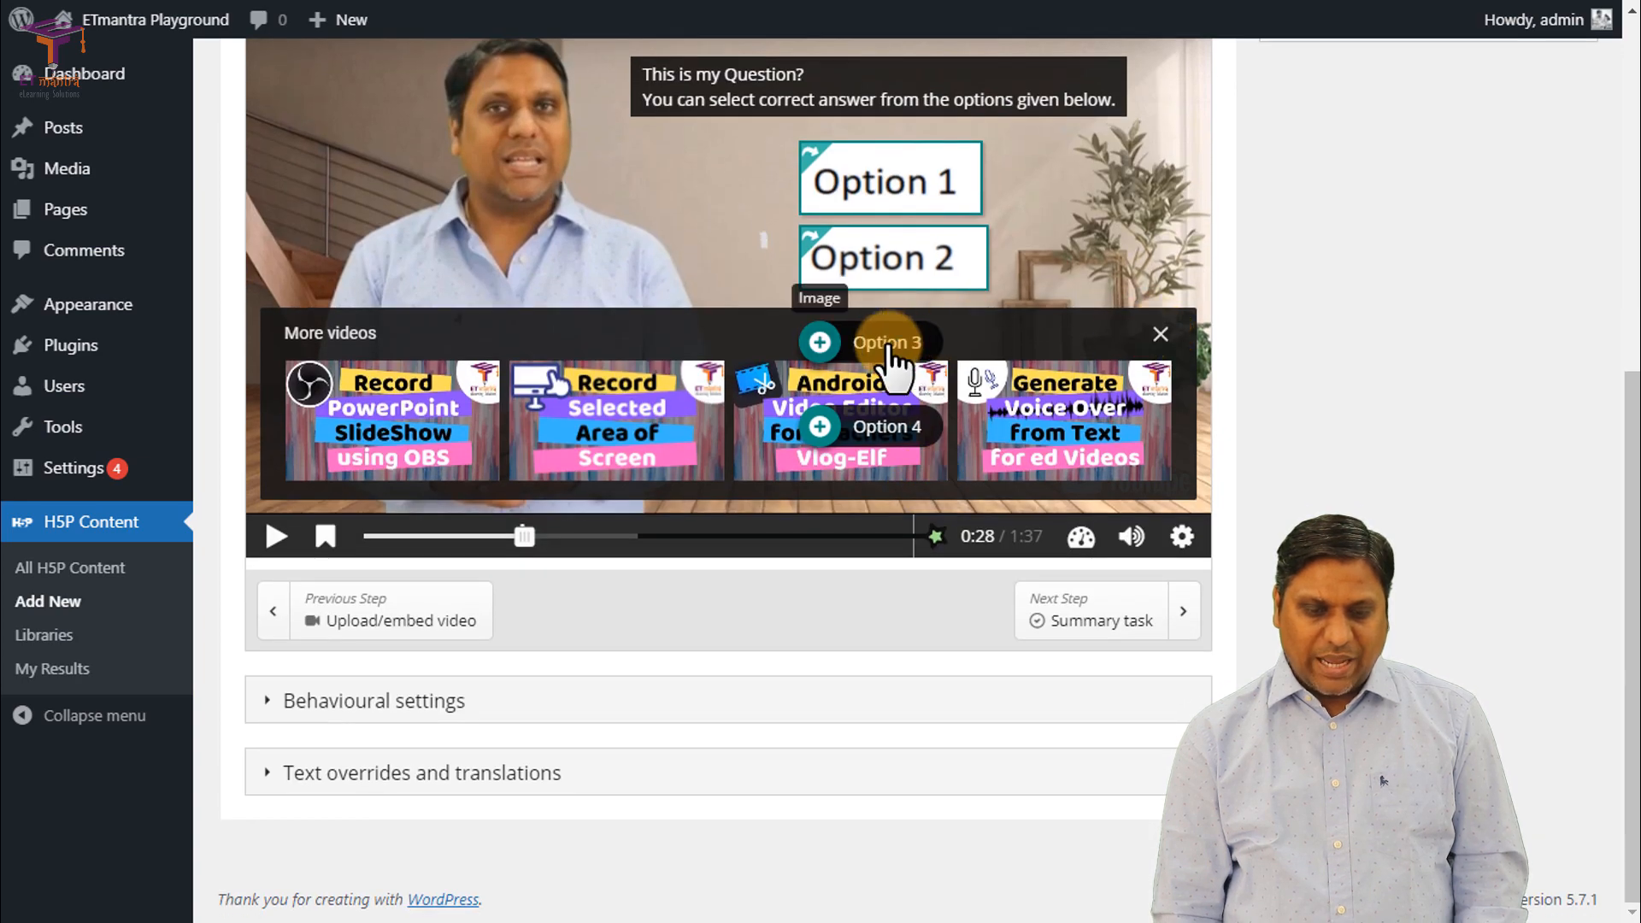
{"action": "double_click", "coordinate": [864, 341]}
{"action": "scroll", "coordinate": [542, 421], "scroll_direction": "up", "scroll_amount": 4}
{"action": "left_click", "coordinate": [575, 322]}
{"action": "scroll", "coordinate": [445, 410], "scroll_direction": "down", "scroll_amount": 1}
{"action": "left_click", "coordinate": [376, 318]}
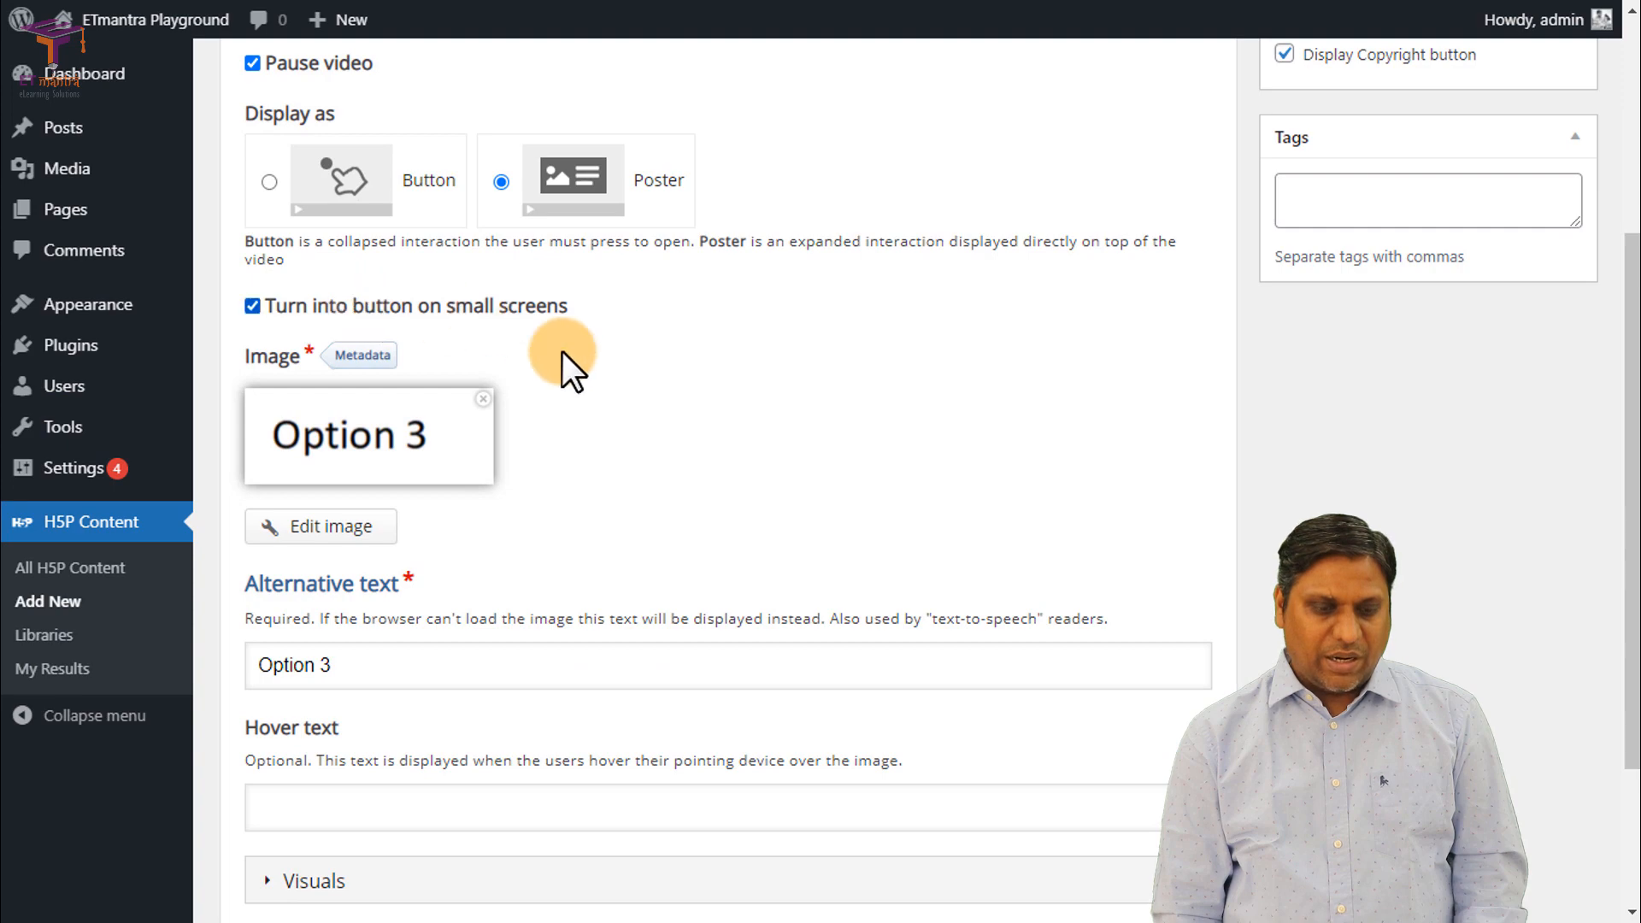
{"action": "scroll", "coordinate": [479, 428], "scroll_direction": "down", "scroll_amount": 3}
{"action": "left_click", "coordinate": [261, 796]}
Step: Change the Option 4 interaction to display as a Poster, enable turning into a button on small screens, and save it
{"action": "scroll", "coordinate": [1013, 440], "scroll_direction": "down", "scroll_amount": 5}
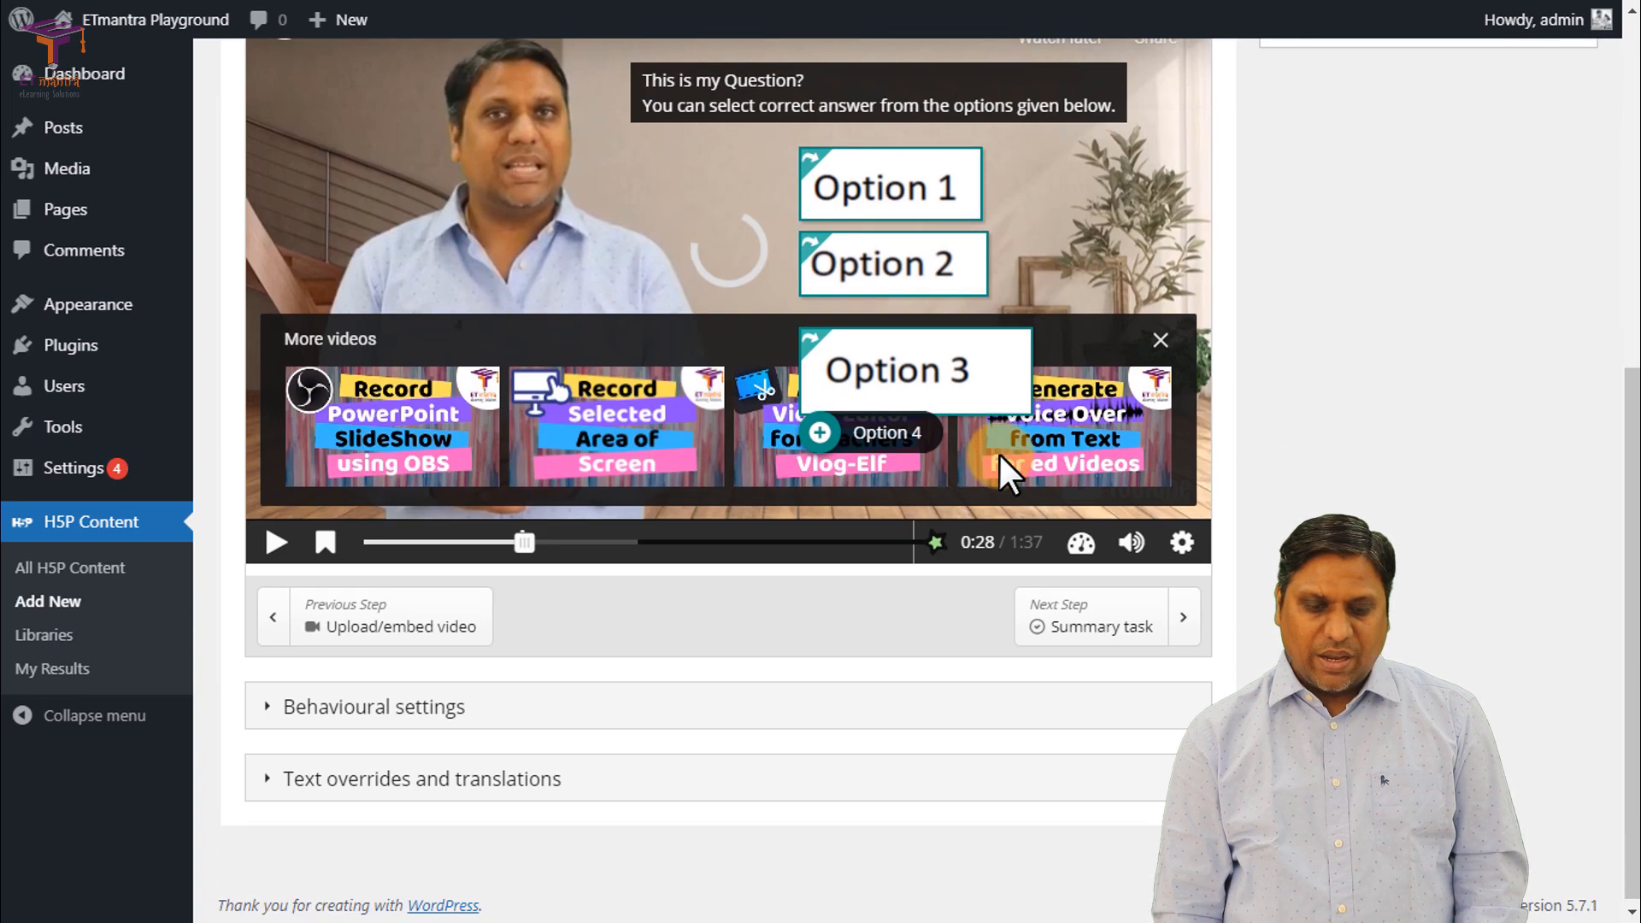
{"action": "left_click", "coordinate": [861, 368]}
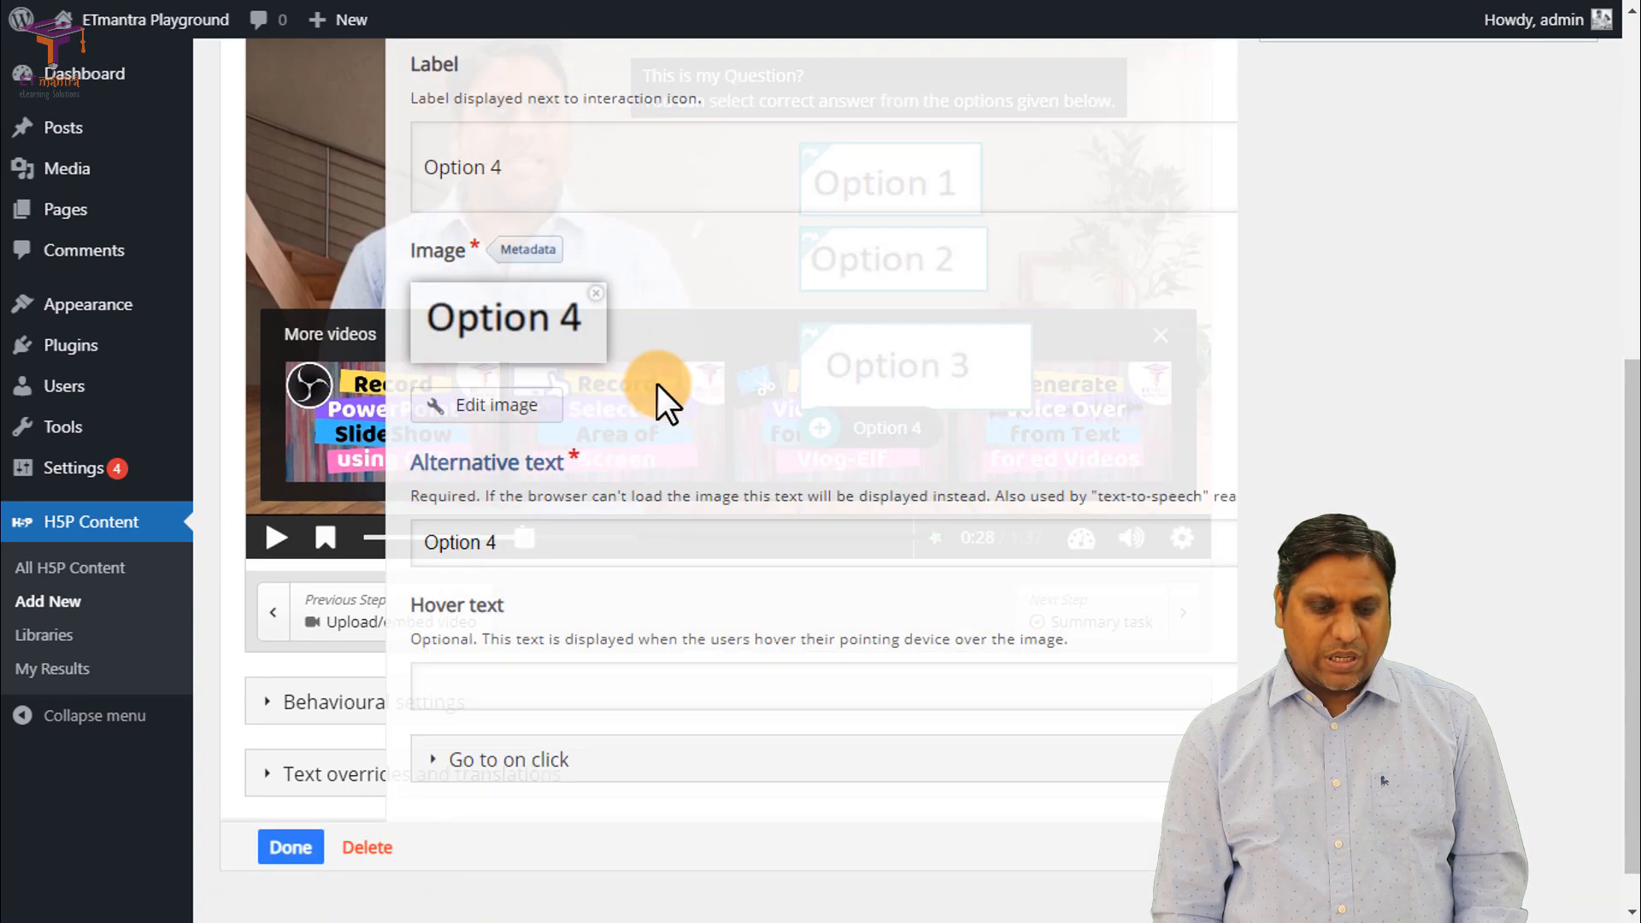
{"action": "scroll", "coordinate": [466, 478], "scroll_direction": "up", "scroll_amount": 5}
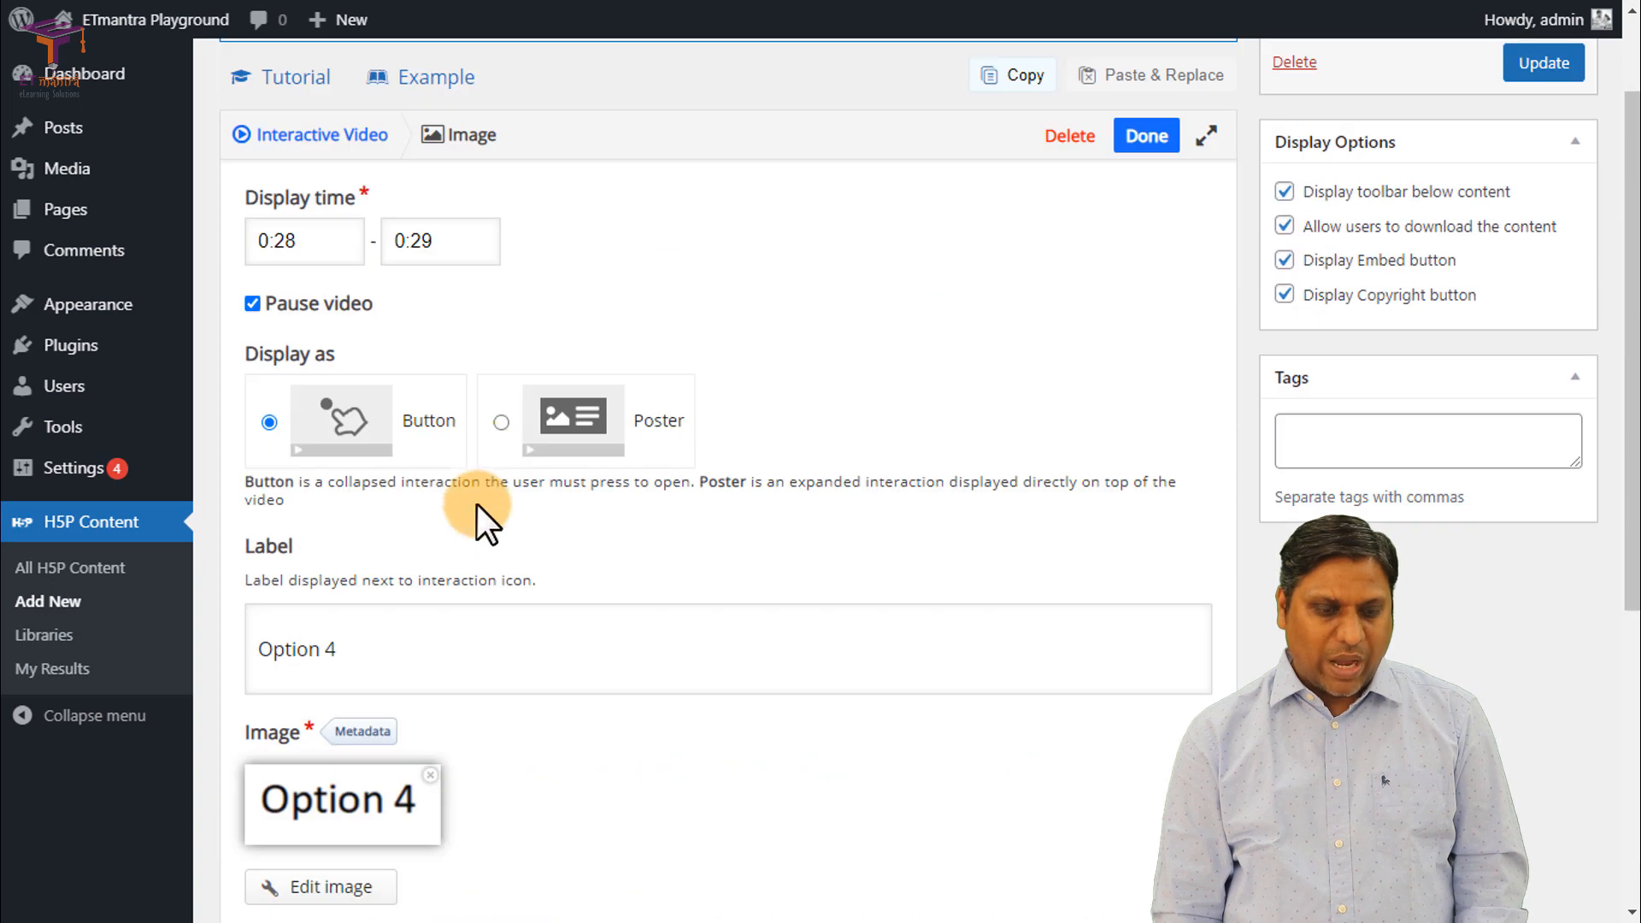
{"action": "left_click", "coordinate": [542, 432]}
{"action": "scroll", "coordinate": [530, 502], "scroll_direction": "down", "scroll_amount": 6}
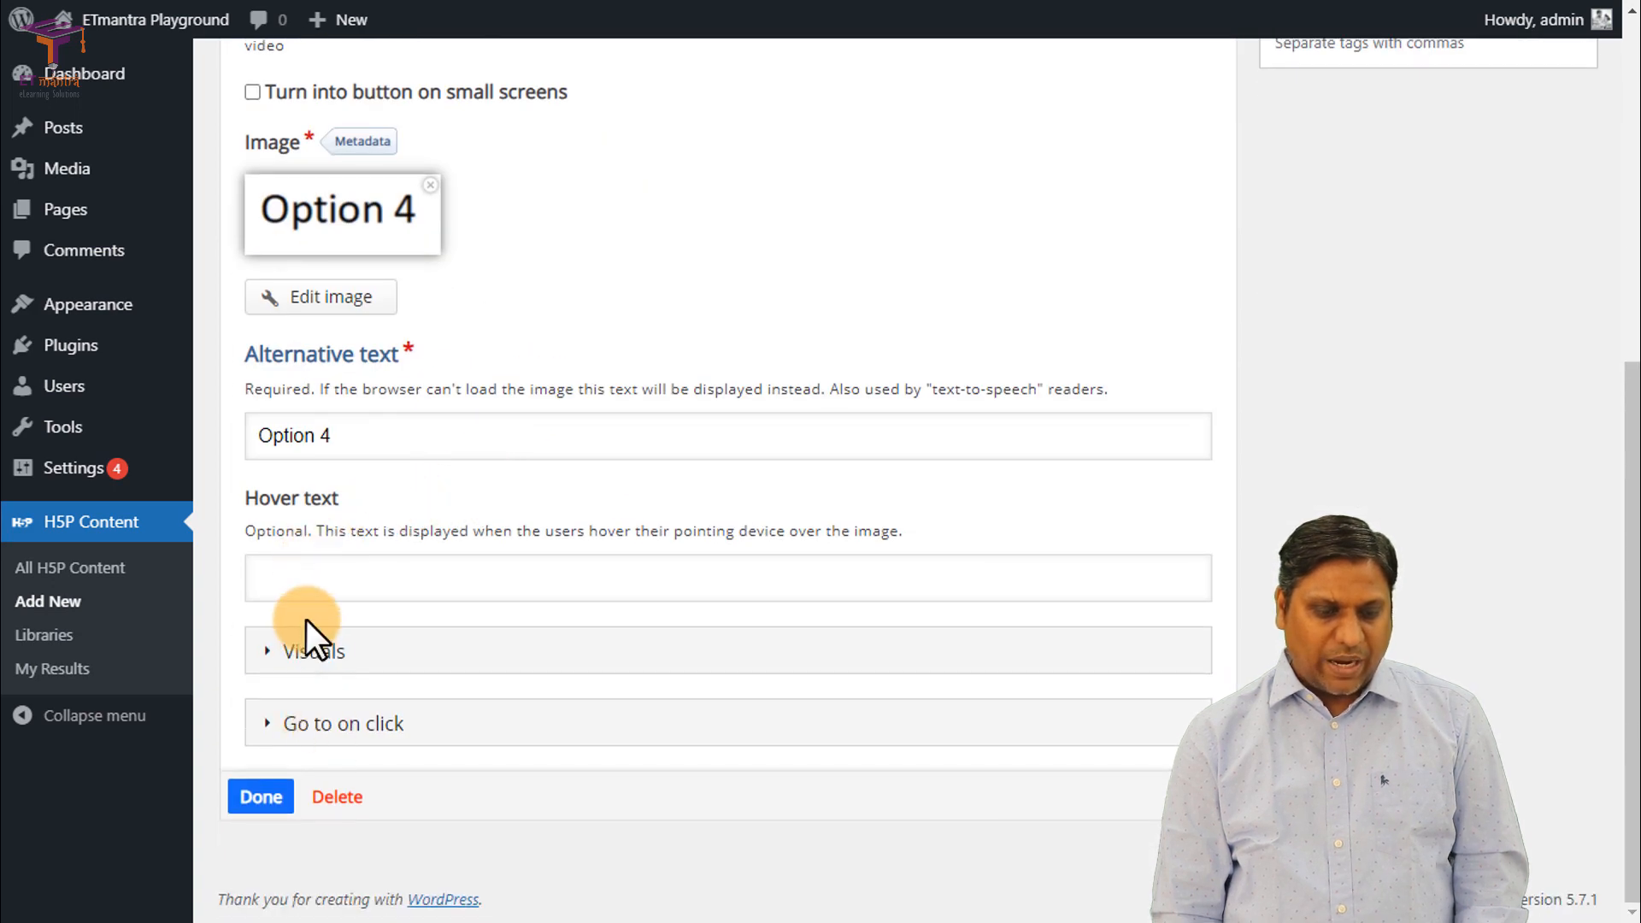
{"action": "scroll", "coordinate": [351, 410], "scroll_direction": "up", "scroll_amount": 4}
{"action": "left_click", "coordinate": [408, 451]}
{"action": "scroll", "coordinate": [489, 480], "scroll_direction": "down", "scroll_amount": 4}
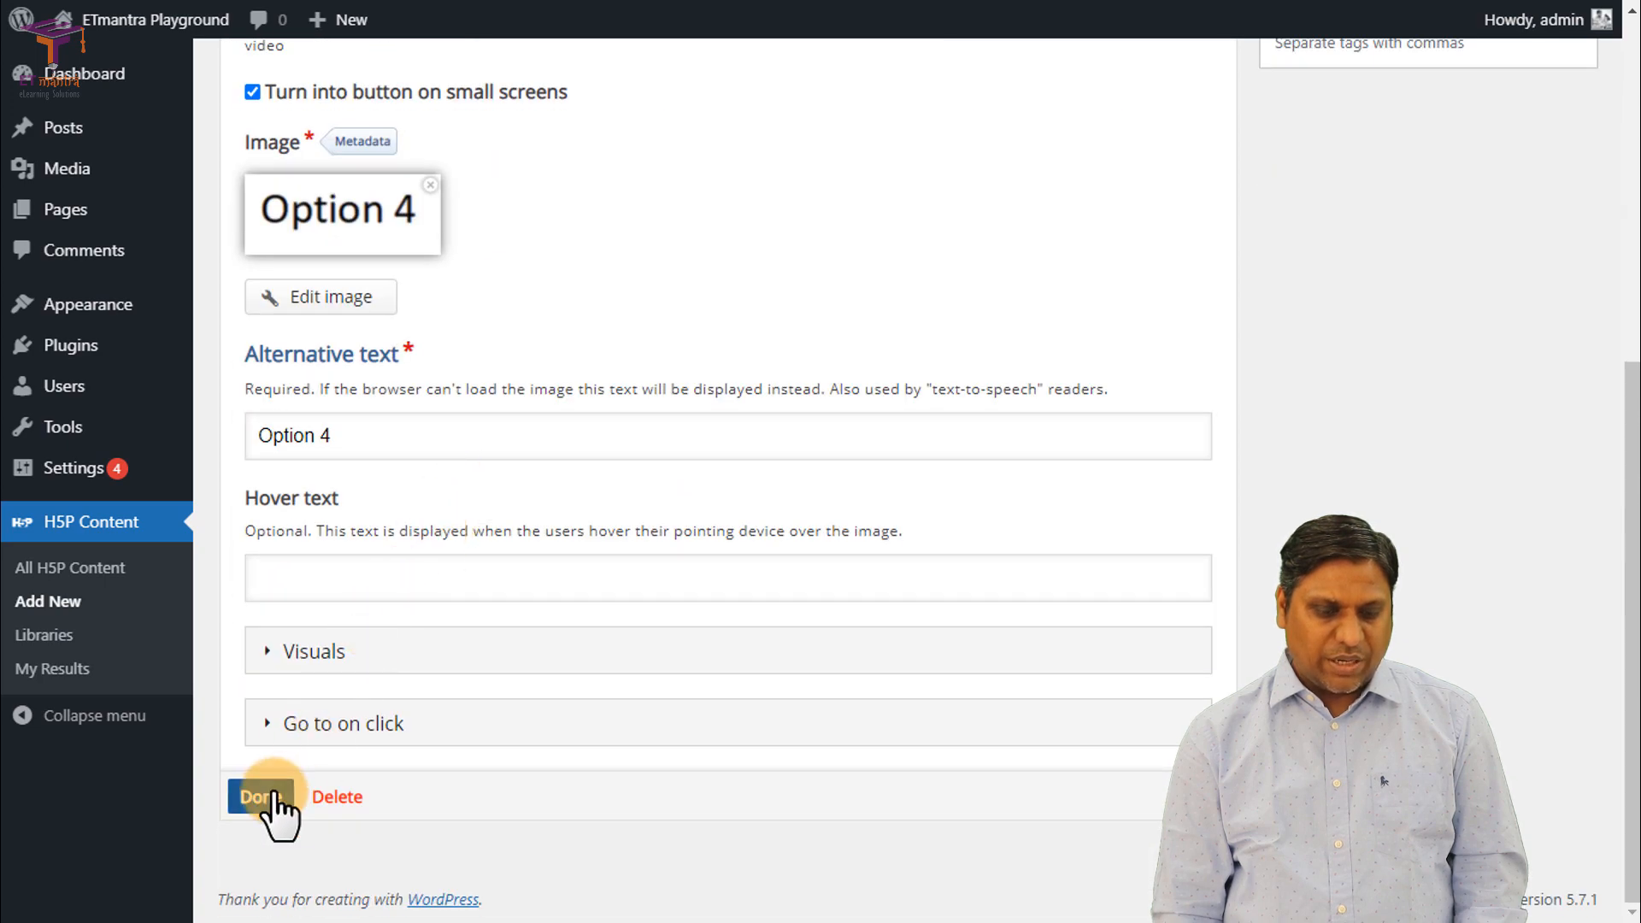
{"action": "left_click", "coordinate": [265, 796]}
Step: Enable turning into a button on small screens for the Option 1 poster and save it
{"action": "left_click", "coordinate": [910, 617]}
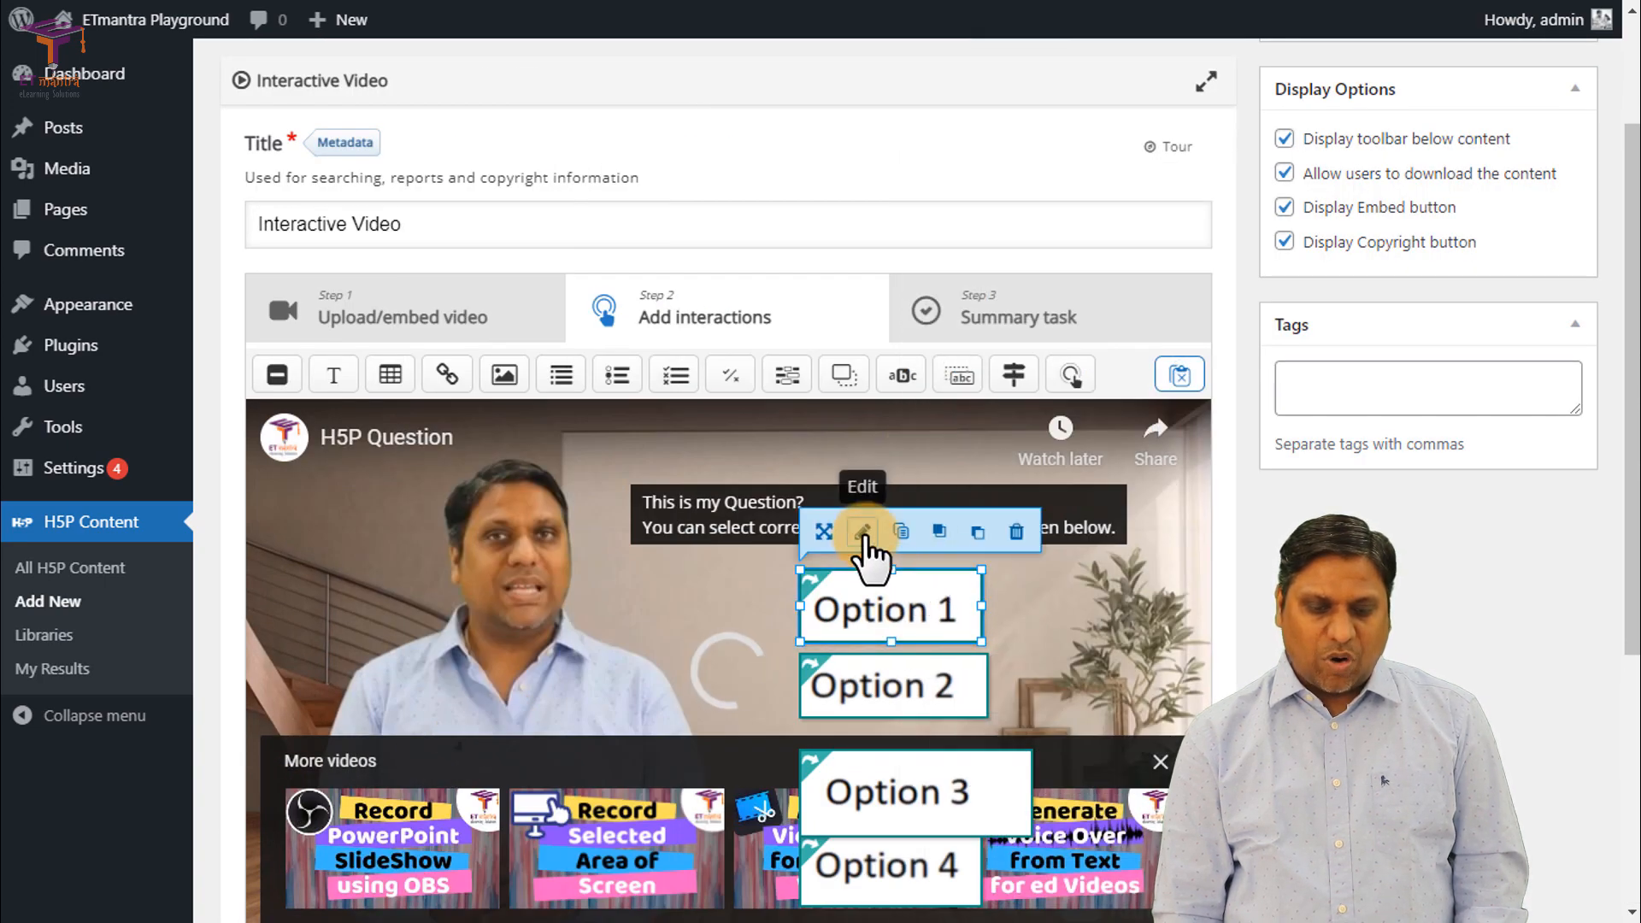
{"action": "left_click", "coordinate": [862, 533]}
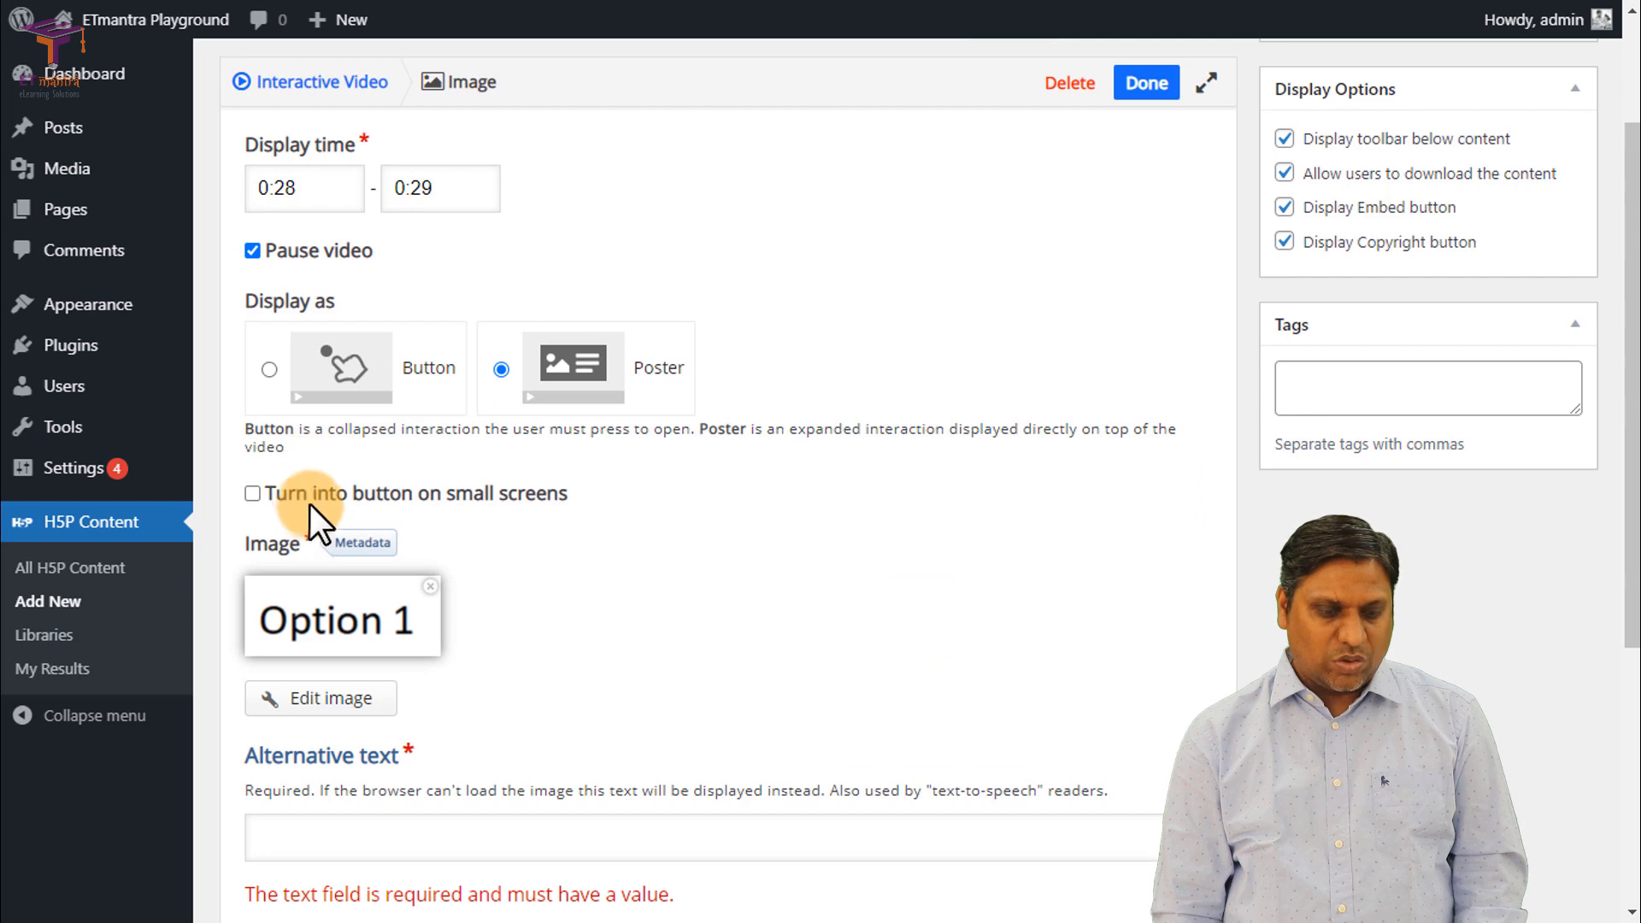
{"action": "scroll", "coordinate": [407, 336], "scroll_direction": "down", "scroll_amount": 5}
{"action": "scroll", "coordinate": [366, 322], "scroll_direction": "up", "scroll_amount": 4}
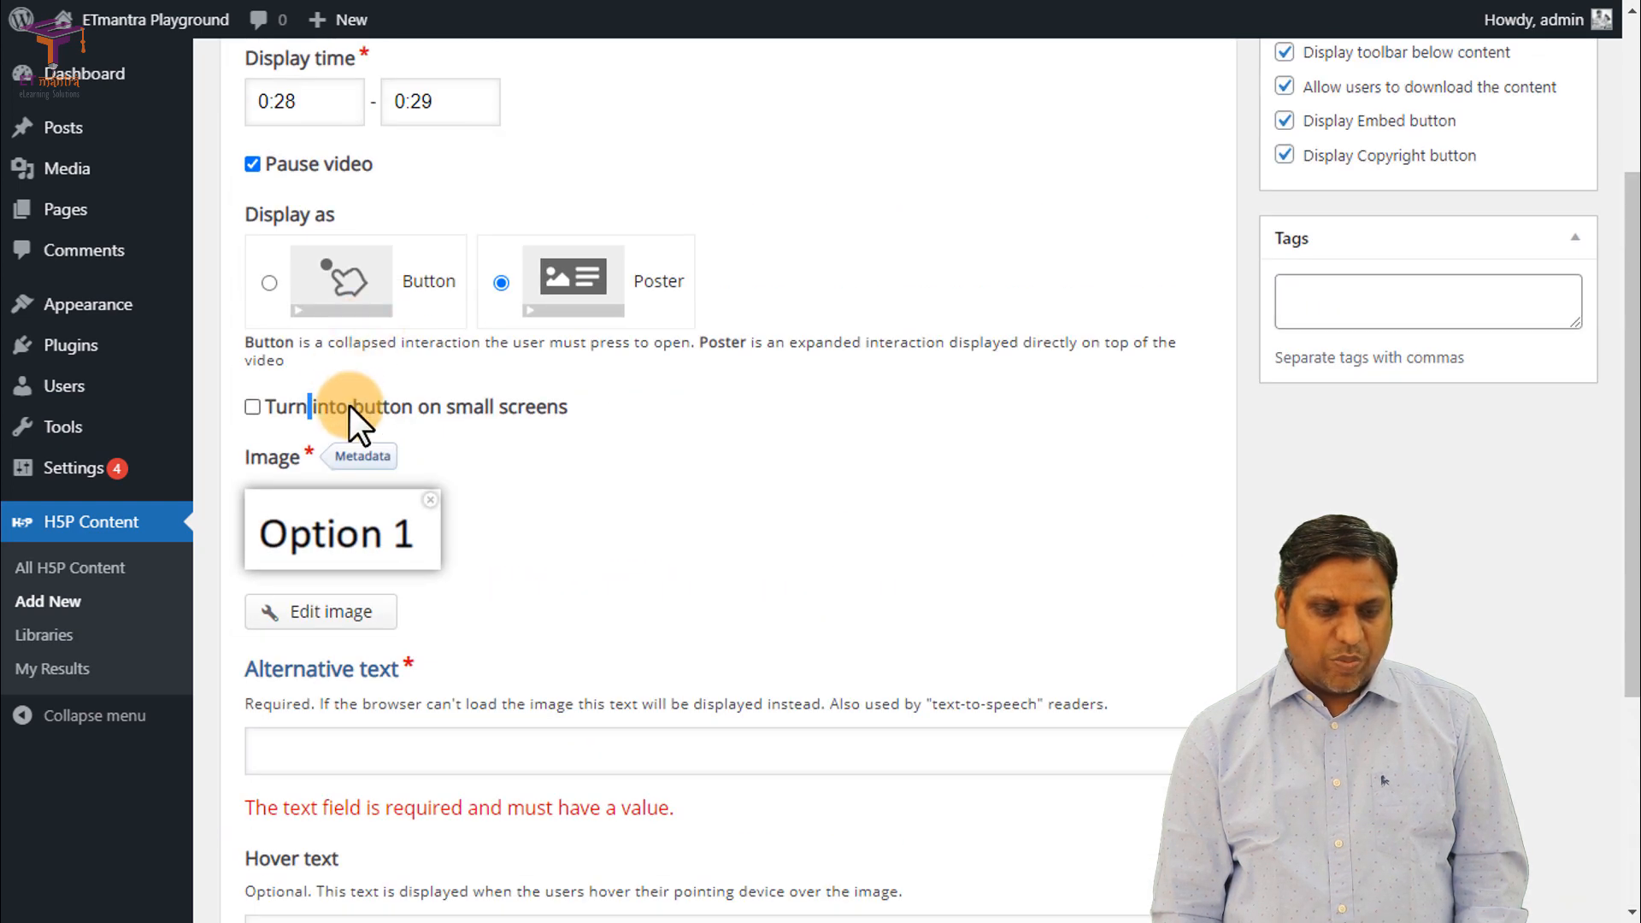
{"action": "left_click", "coordinate": [412, 413]}
{"action": "left_click", "coordinate": [414, 414]}
{"action": "left_click", "coordinate": [489, 414]}
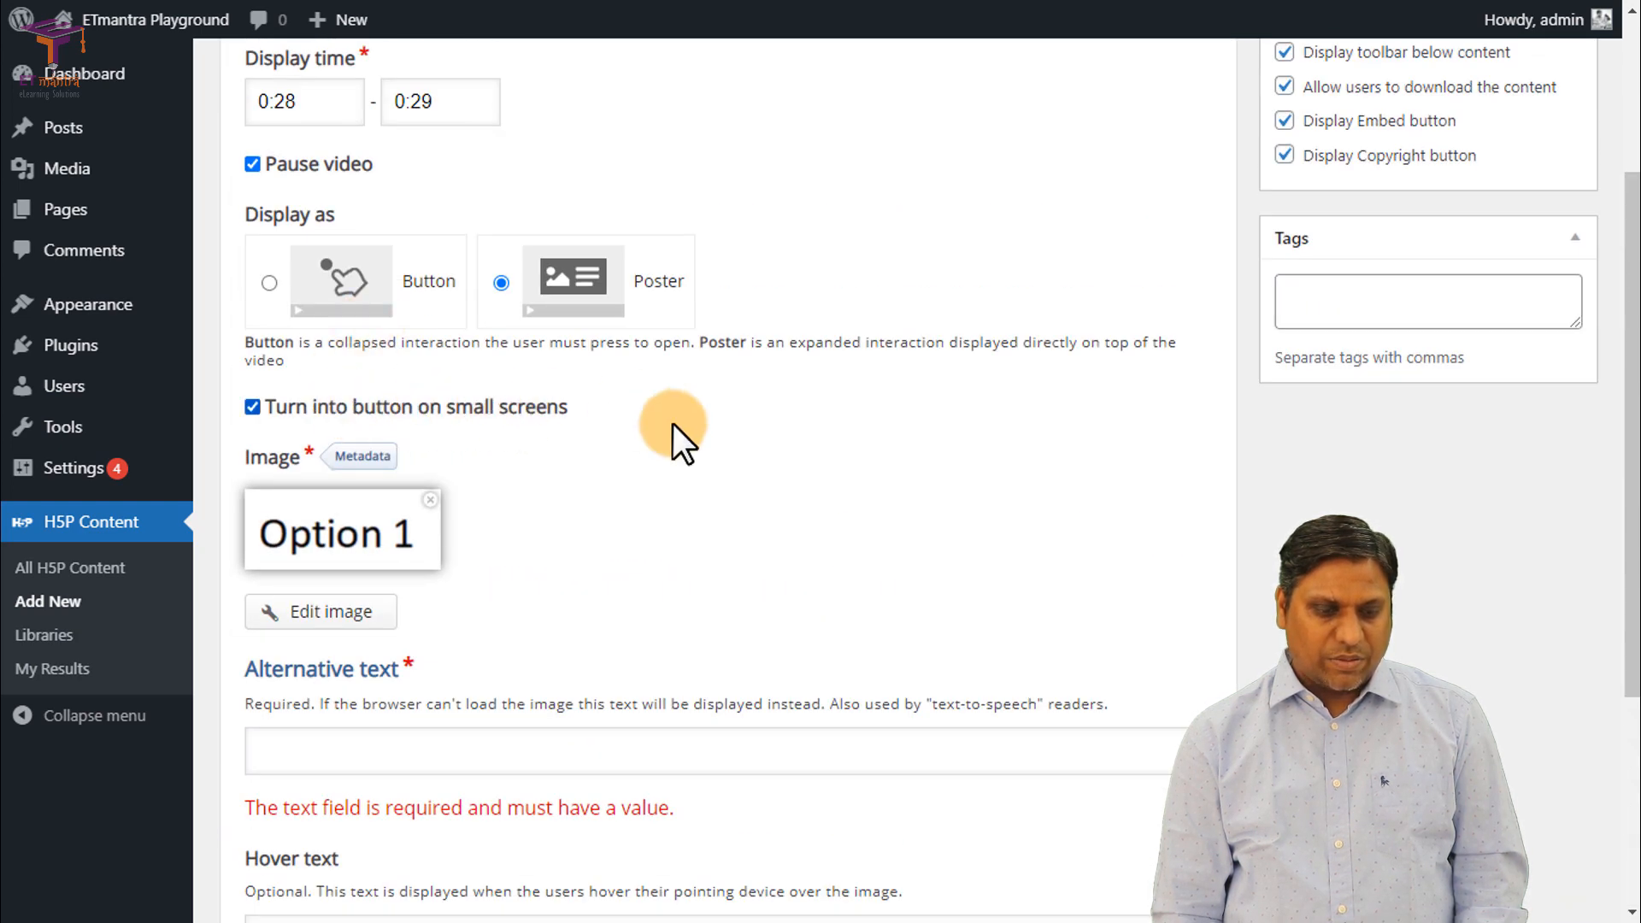
{"action": "scroll", "coordinate": [439, 513], "scroll_direction": "down", "scroll_amount": 4}
{"action": "left_click", "coordinate": [278, 791]}
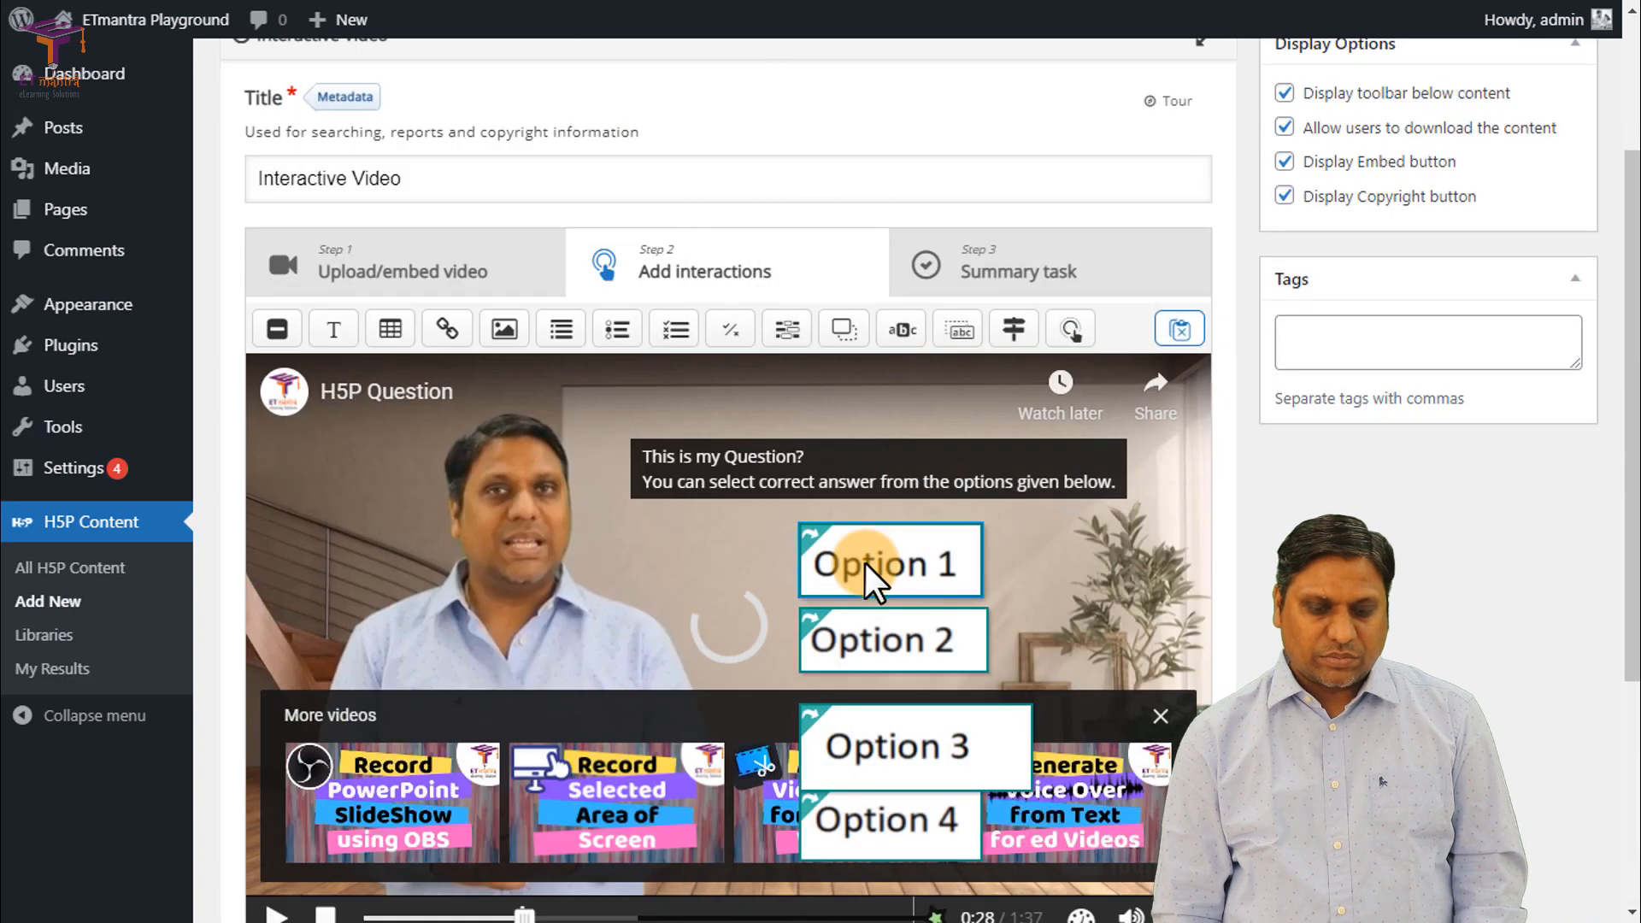
Step: Shrink the Option 3 poster so its width roughly matches the other option posters
{"action": "scroll", "coordinate": [995, 561], "scroll_direction": "down", "scroll_amount": 4}
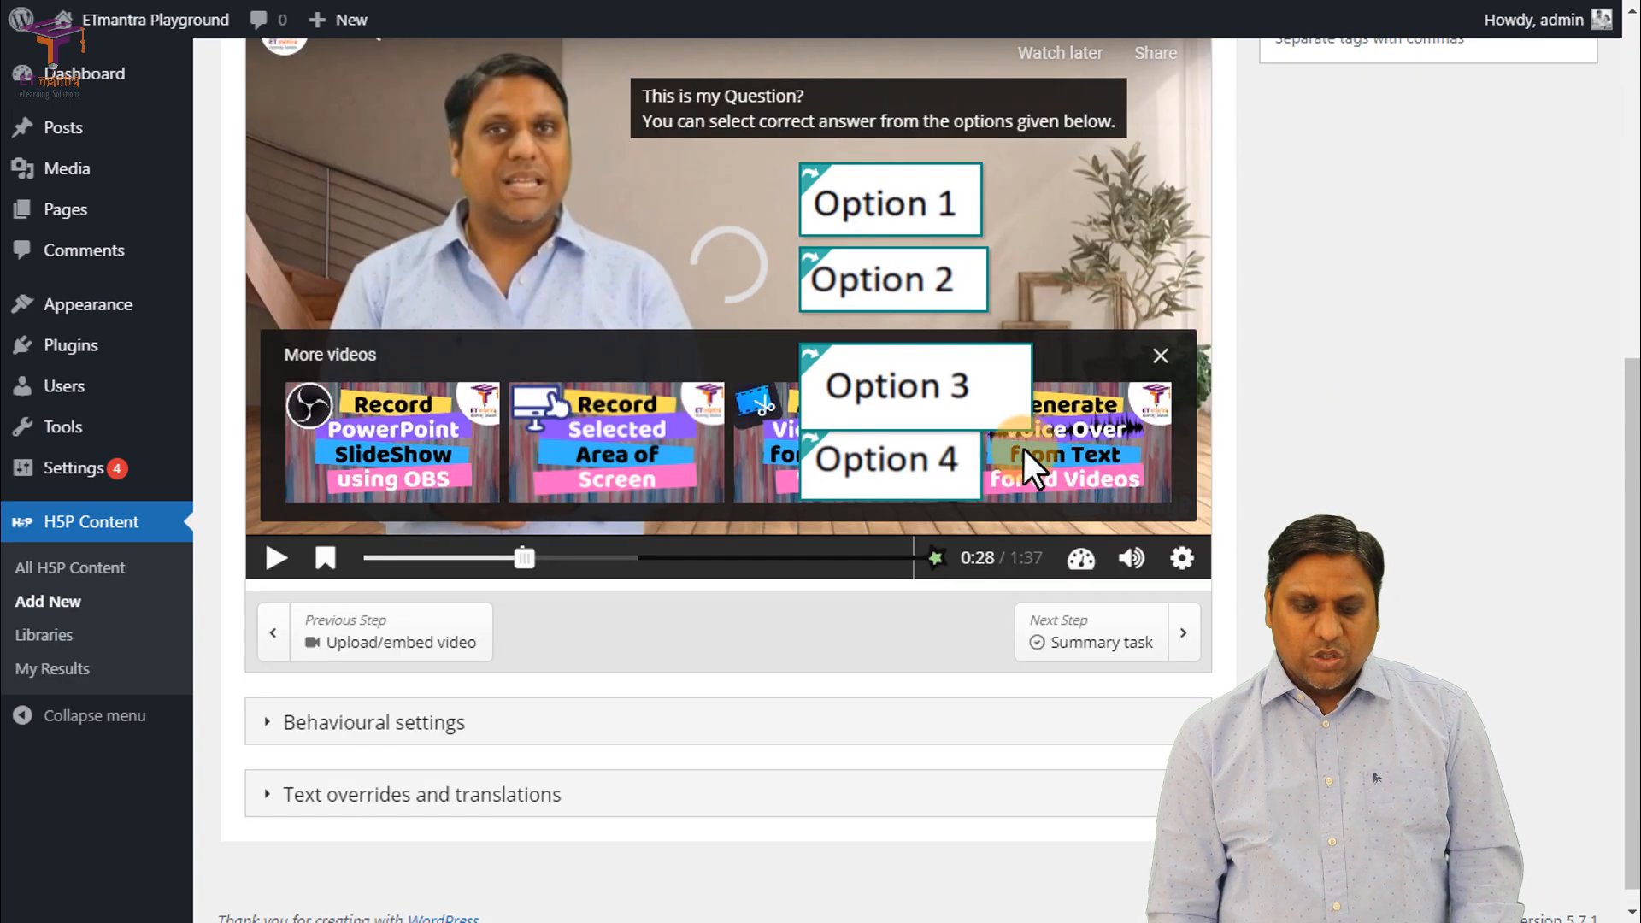
{"action": "left_click", "coordinate": [1002, 402]}
{"action": "left_click_drag", "start_coordinate": [1030, 428], "coordinate": [980, 407]}
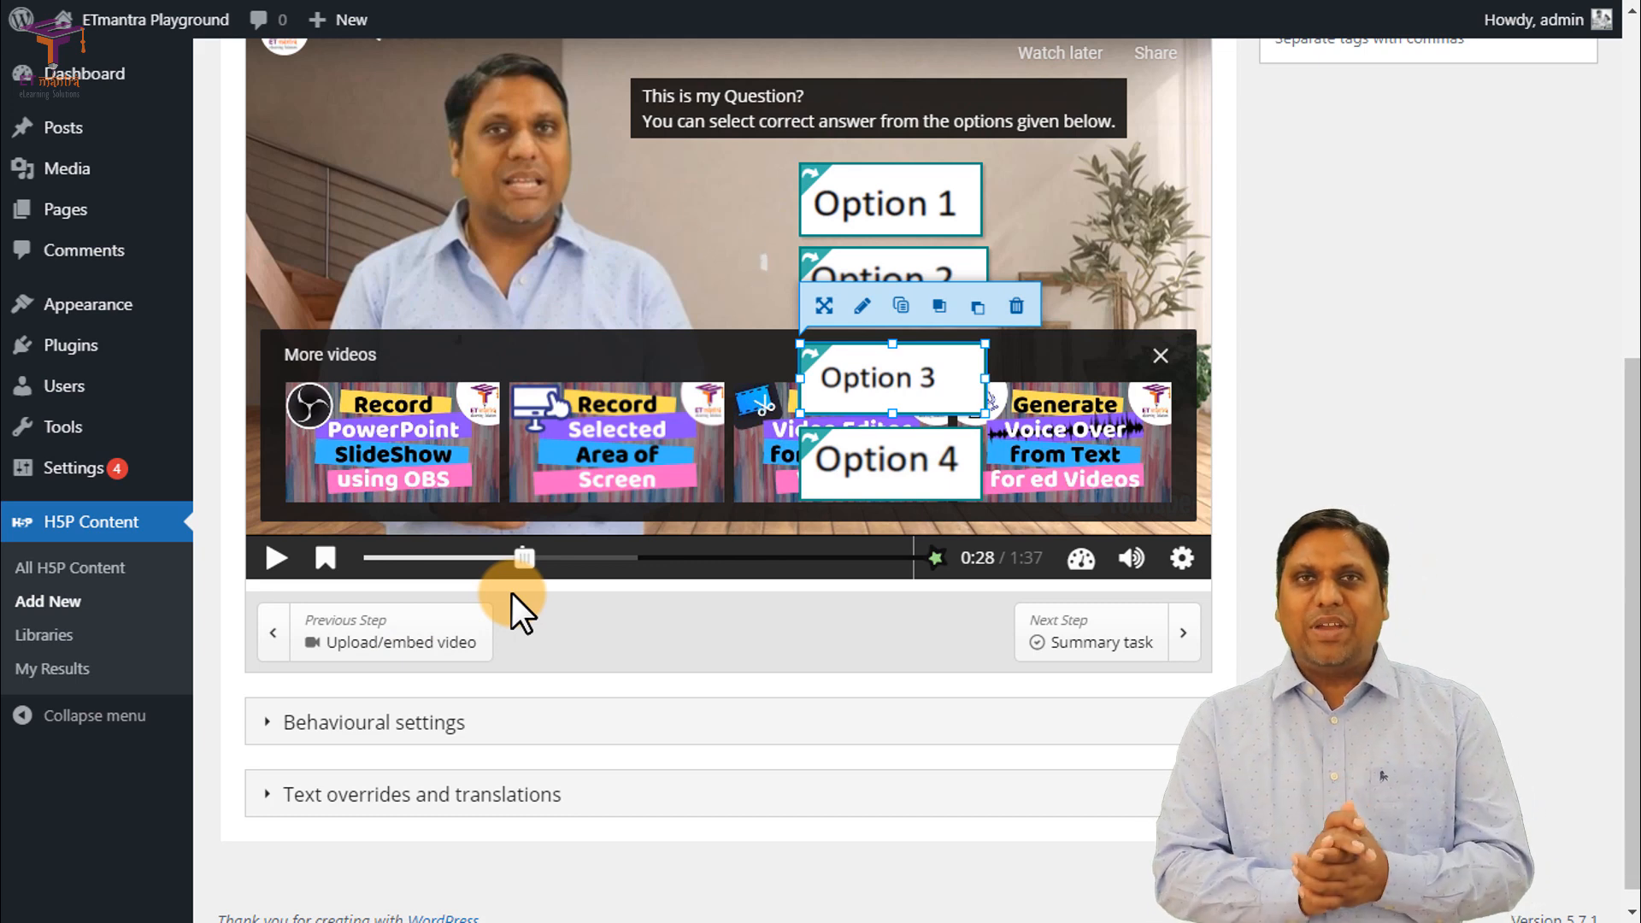
Step: Scrub the video past the options to about 0:36 and return the playhead to 0:28
{"action": "left_click_drag", "start_coordinate": [524, 561], "coordinate": [575, 564]}
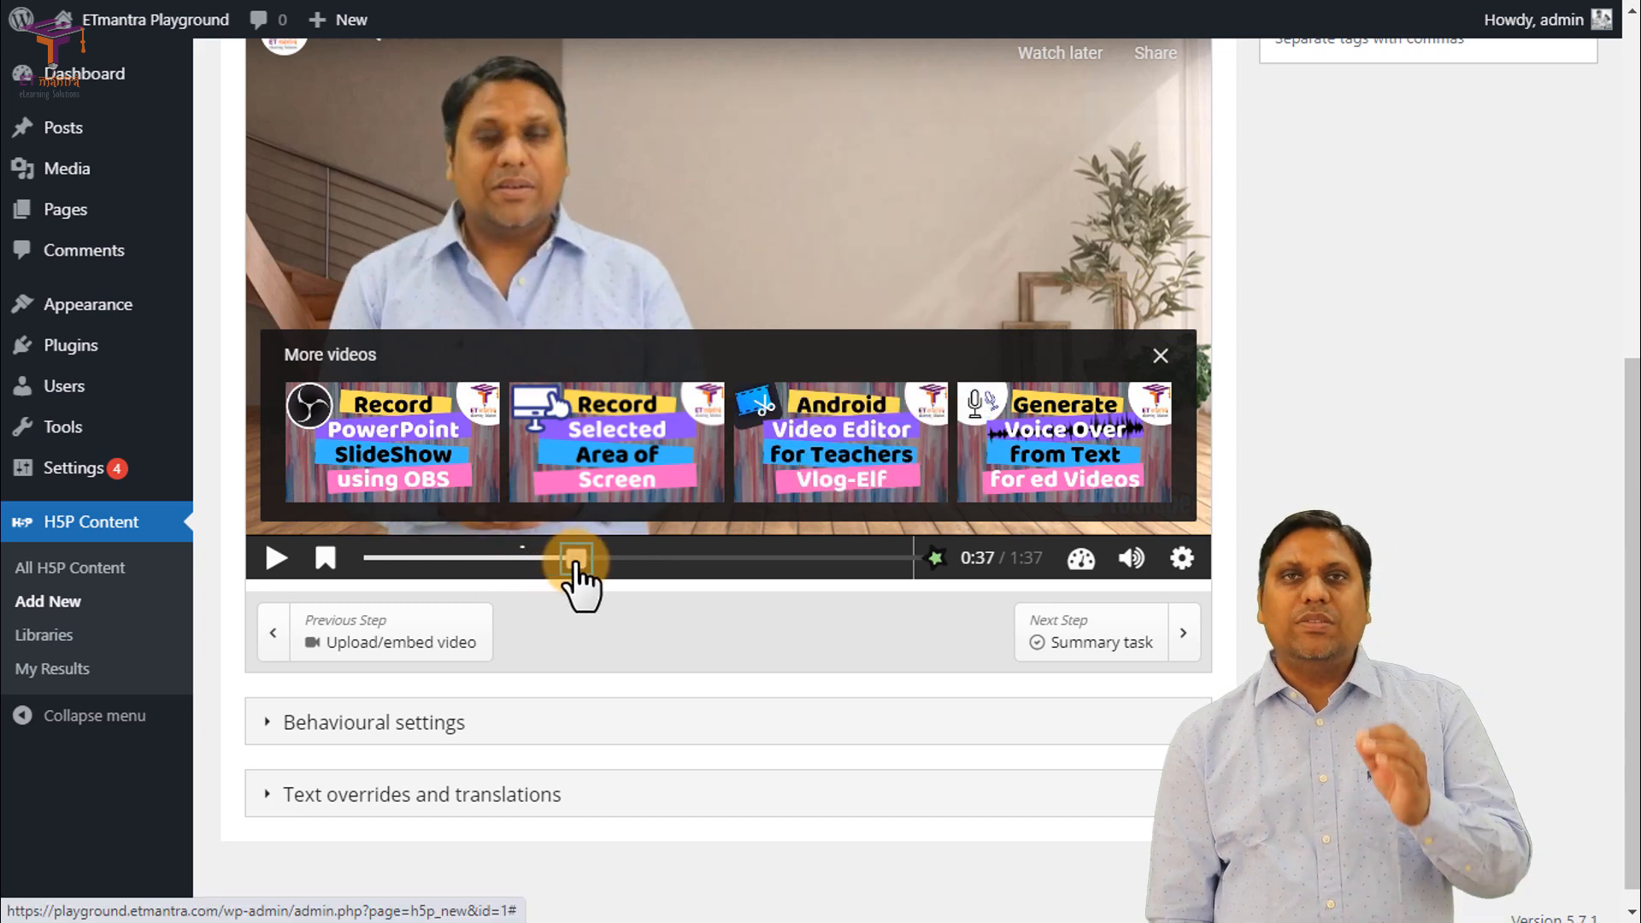
{"action": "mouse_move", "coordinate": [575, 564]}
{"action": "left_mouse_down"}
{"action": "mouse_move", "coordinate": [538, 566]}
{"action": "mouse_move", "coordinate": [562, 590]}
{"action": "mouse_move", "coordinate": [571, 568]}
{"action": "left_mouse_up"}
{"action": "scroll", "coordinate": [628, 622], "scroll_direction": "up", "scroll_amount": 3}
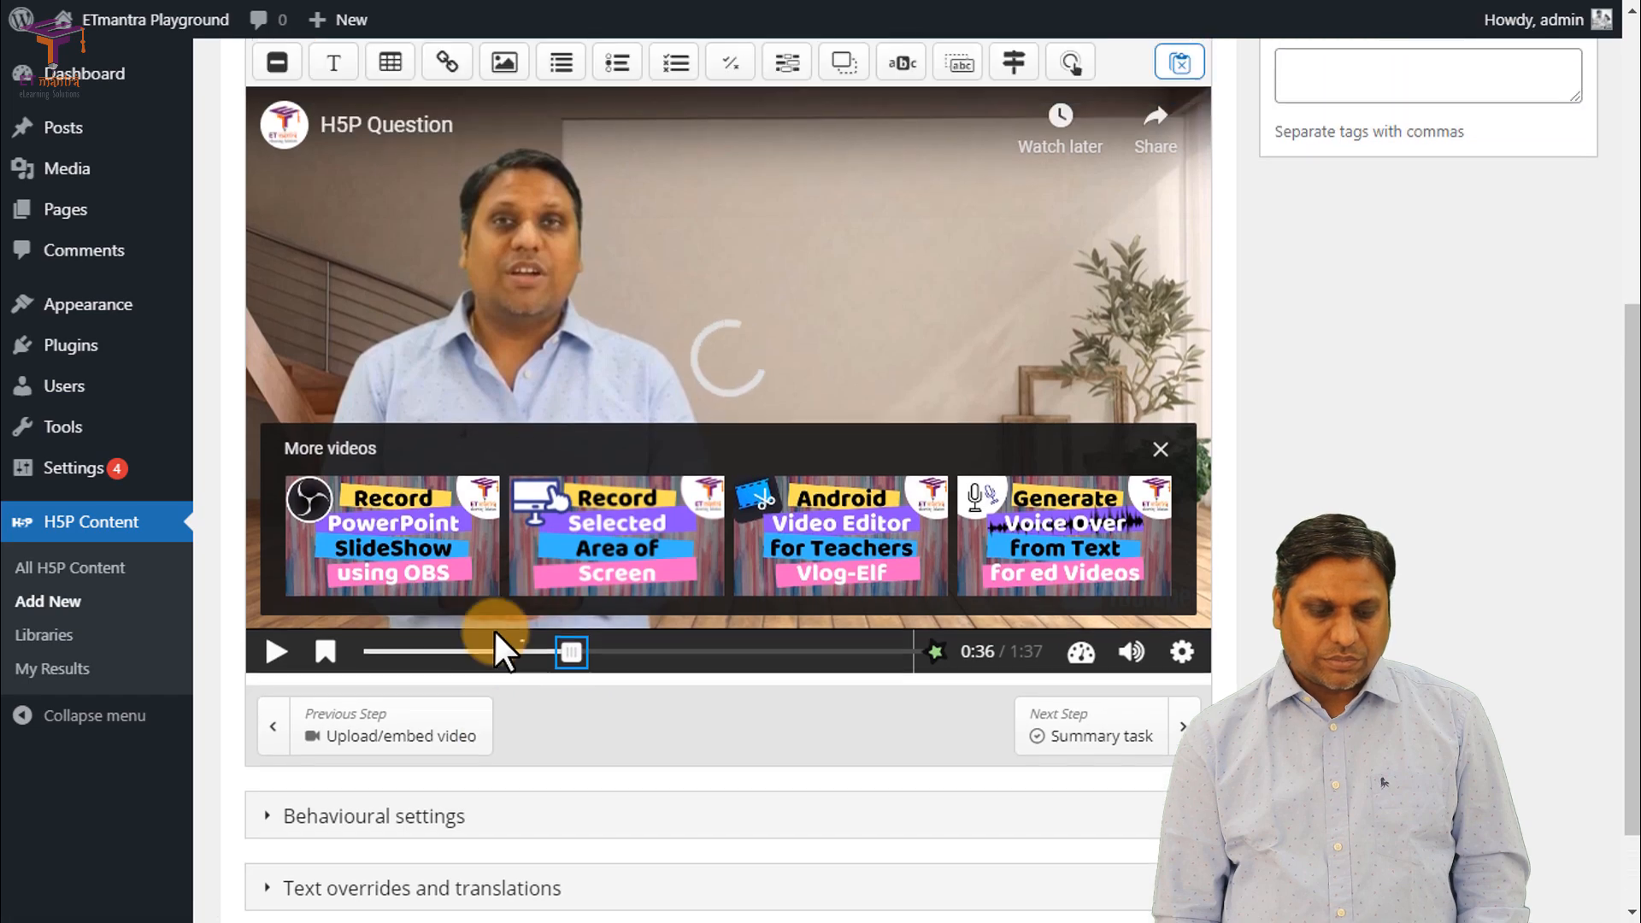
{"action": "left_click_drag", "start_coordinate": [573, 802], "coordinate": [526, 802]}
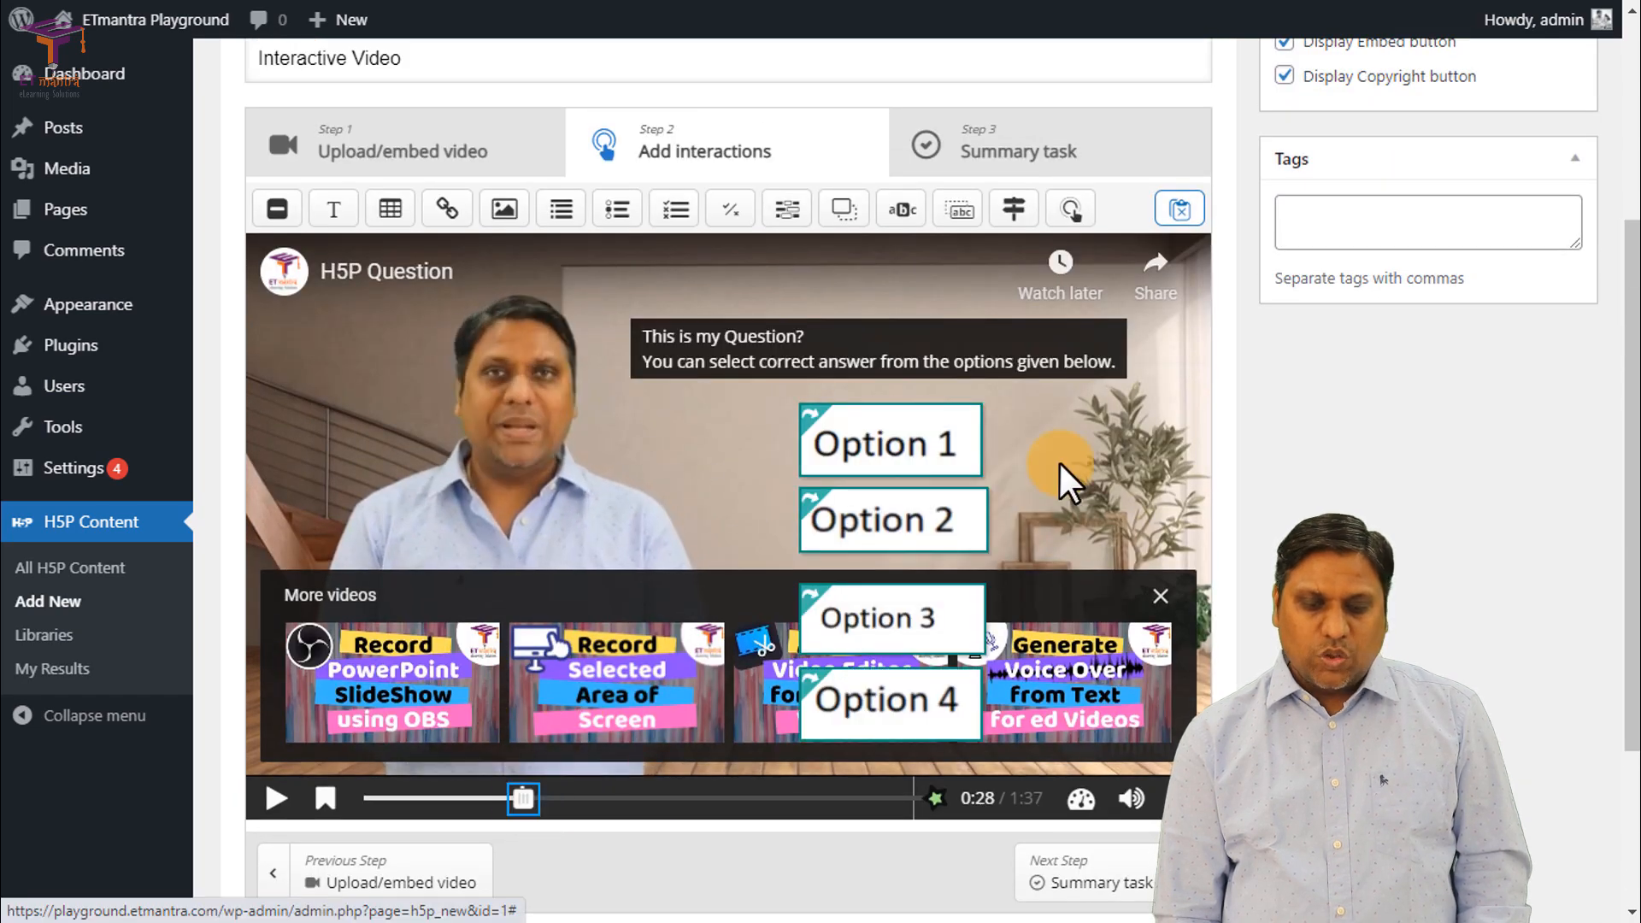
Step: Review the Option 2 poster's display time and its go-to timecode, and close its settings
{"action": "left_click", "coordinate": [919, 516]}
{"action": "left_click", "coordinate": [844, 459]}
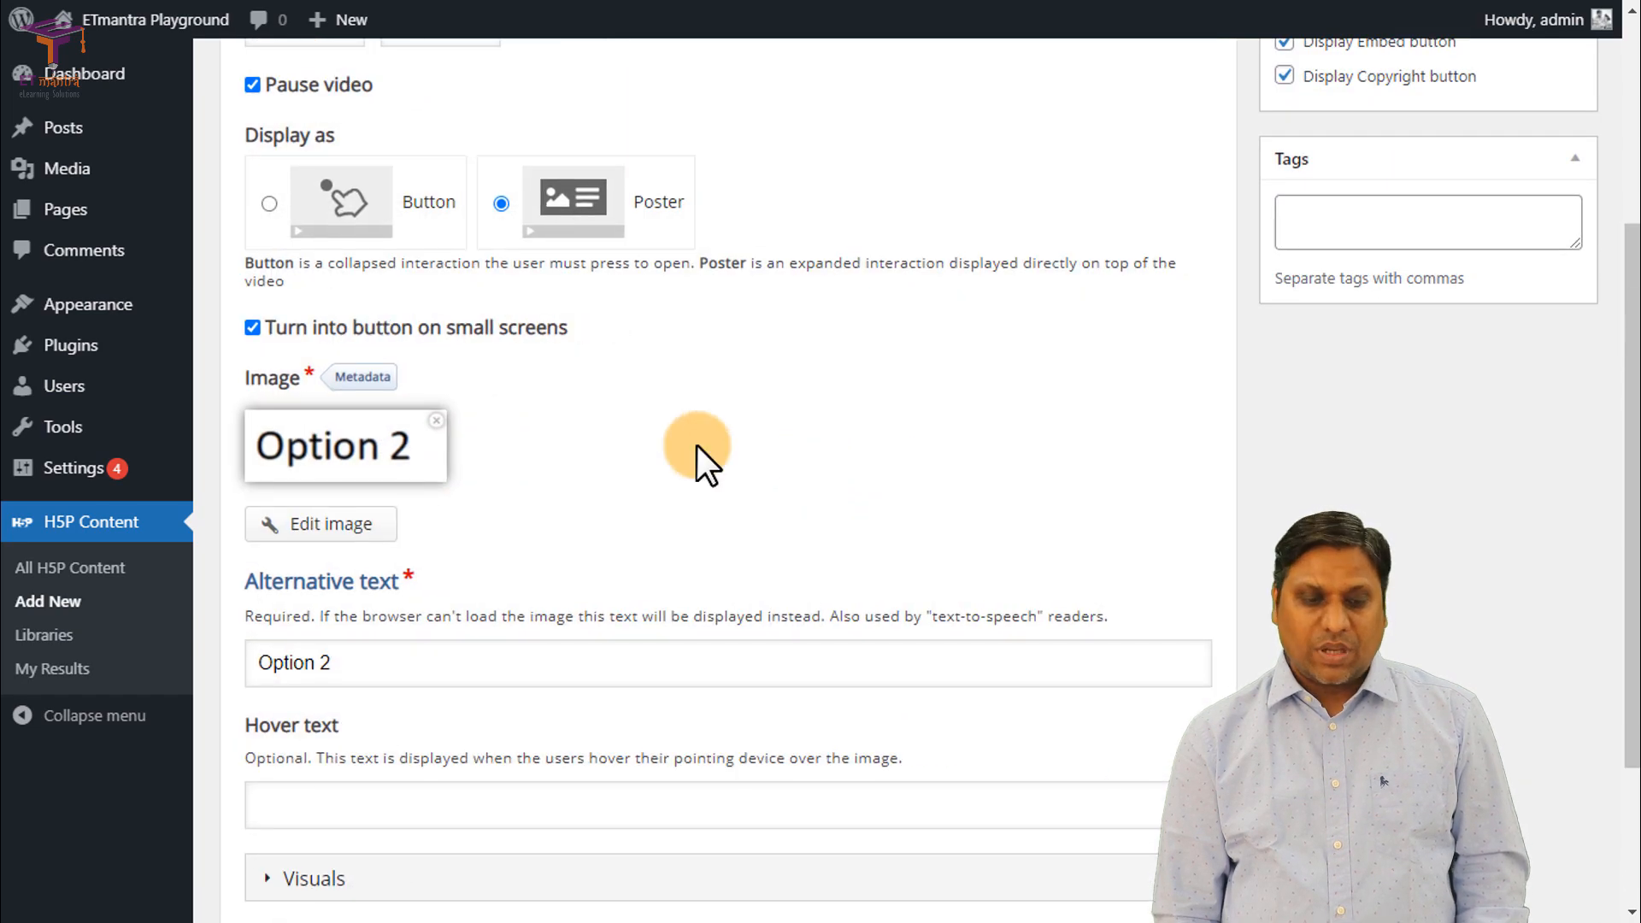
{"action": "scroll", "coordinate": [476, 459], "scroll_direction": "up", "scroll_amount": 3}
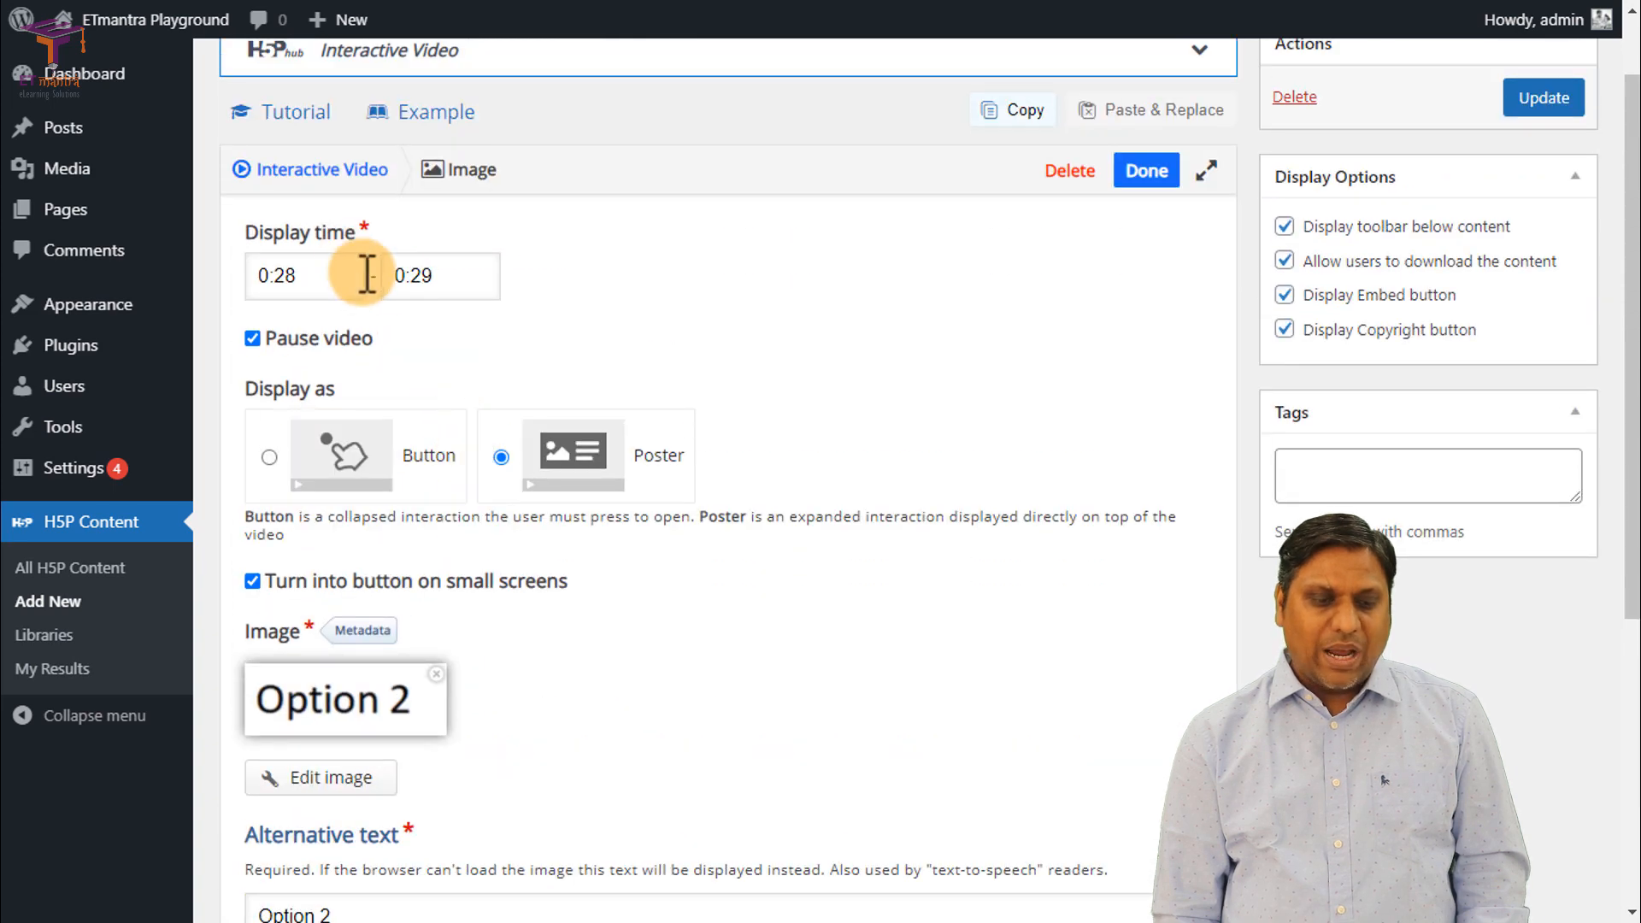
{"action": "scroll", "coordinate": [367, 587], "scroll_direction": "down", "scroll_amount": 3}
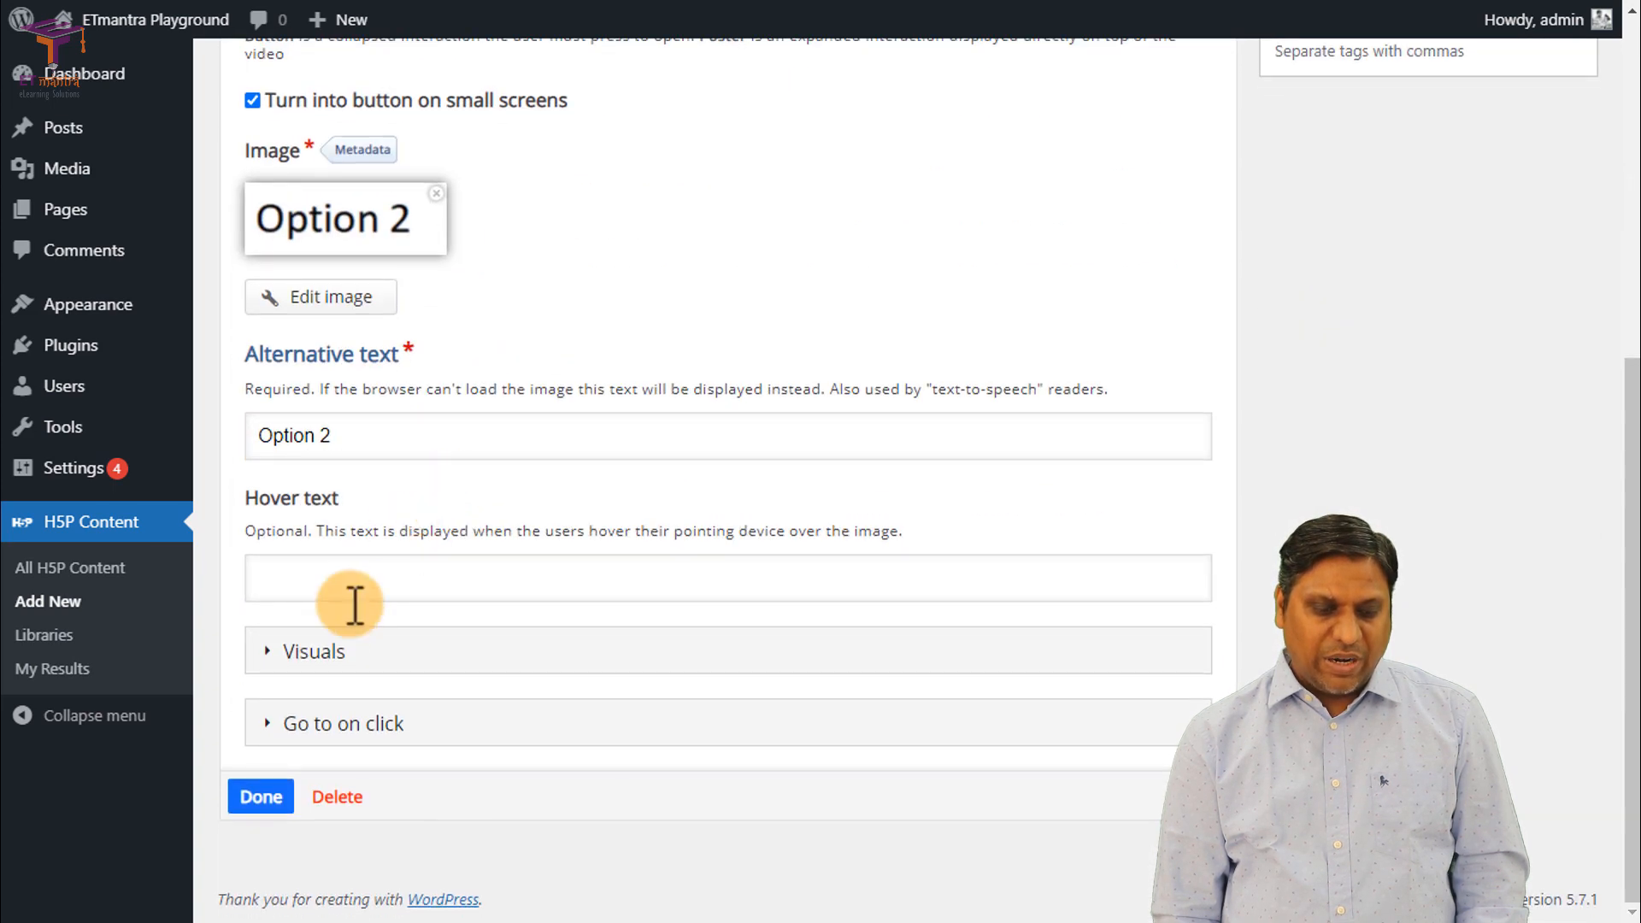
{"action": "left_click", "coordinate": [319, 730]}
{"action": "scroll", "coordinate": [488, 667], "scroll_direction": "down", "scroll_amount": 4}
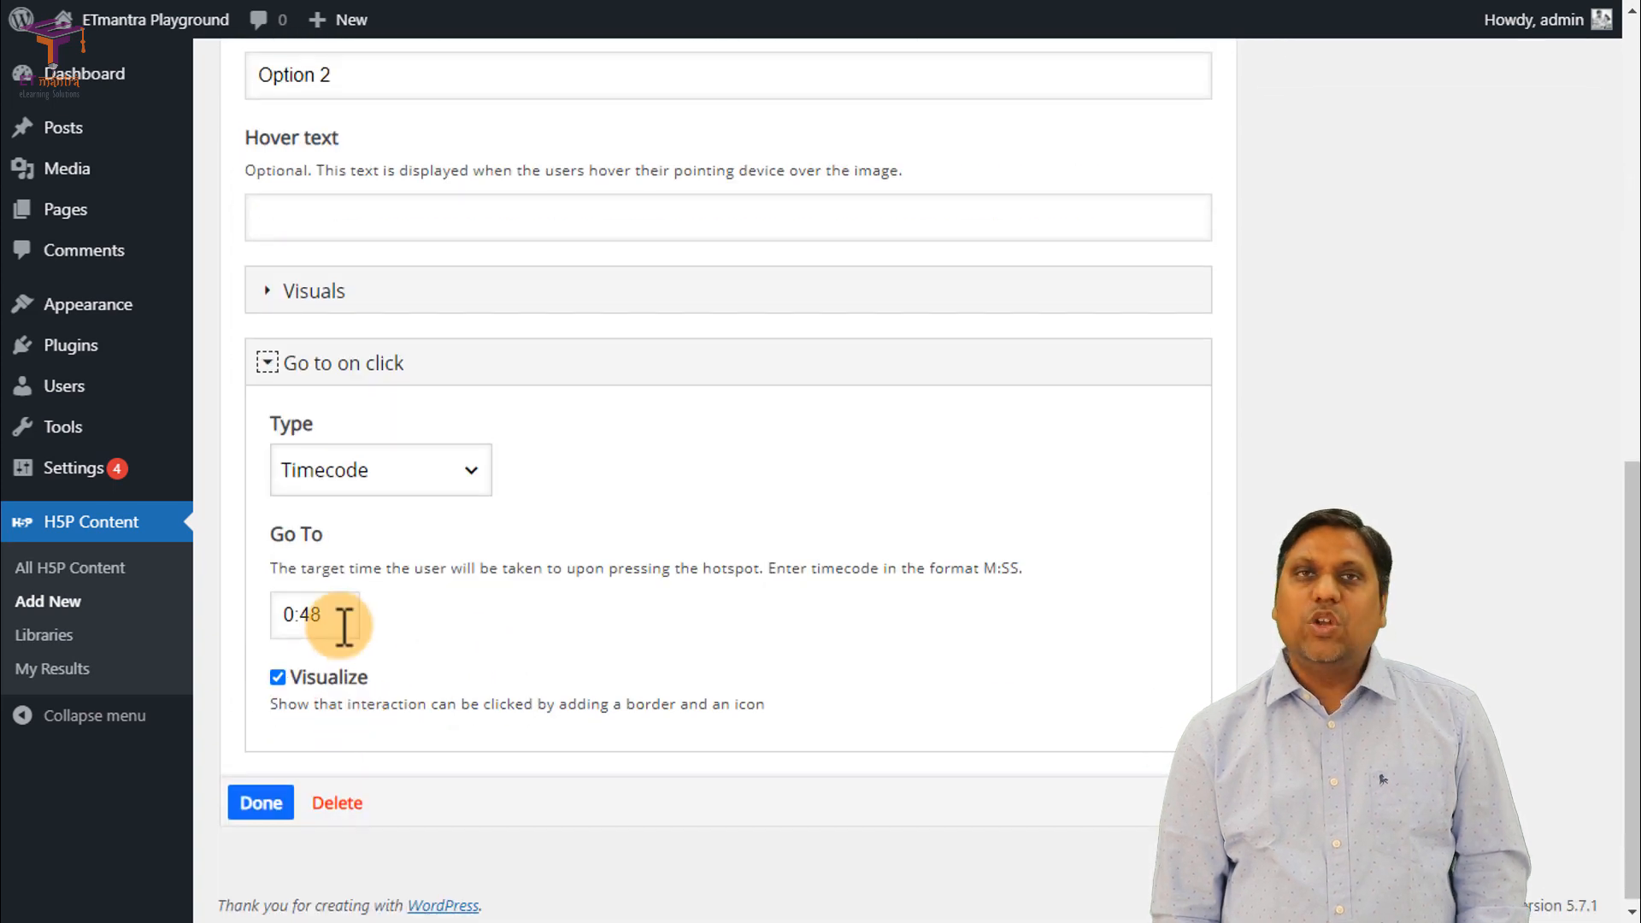
{"action": "left_click", "coordinate": [286, 807]}
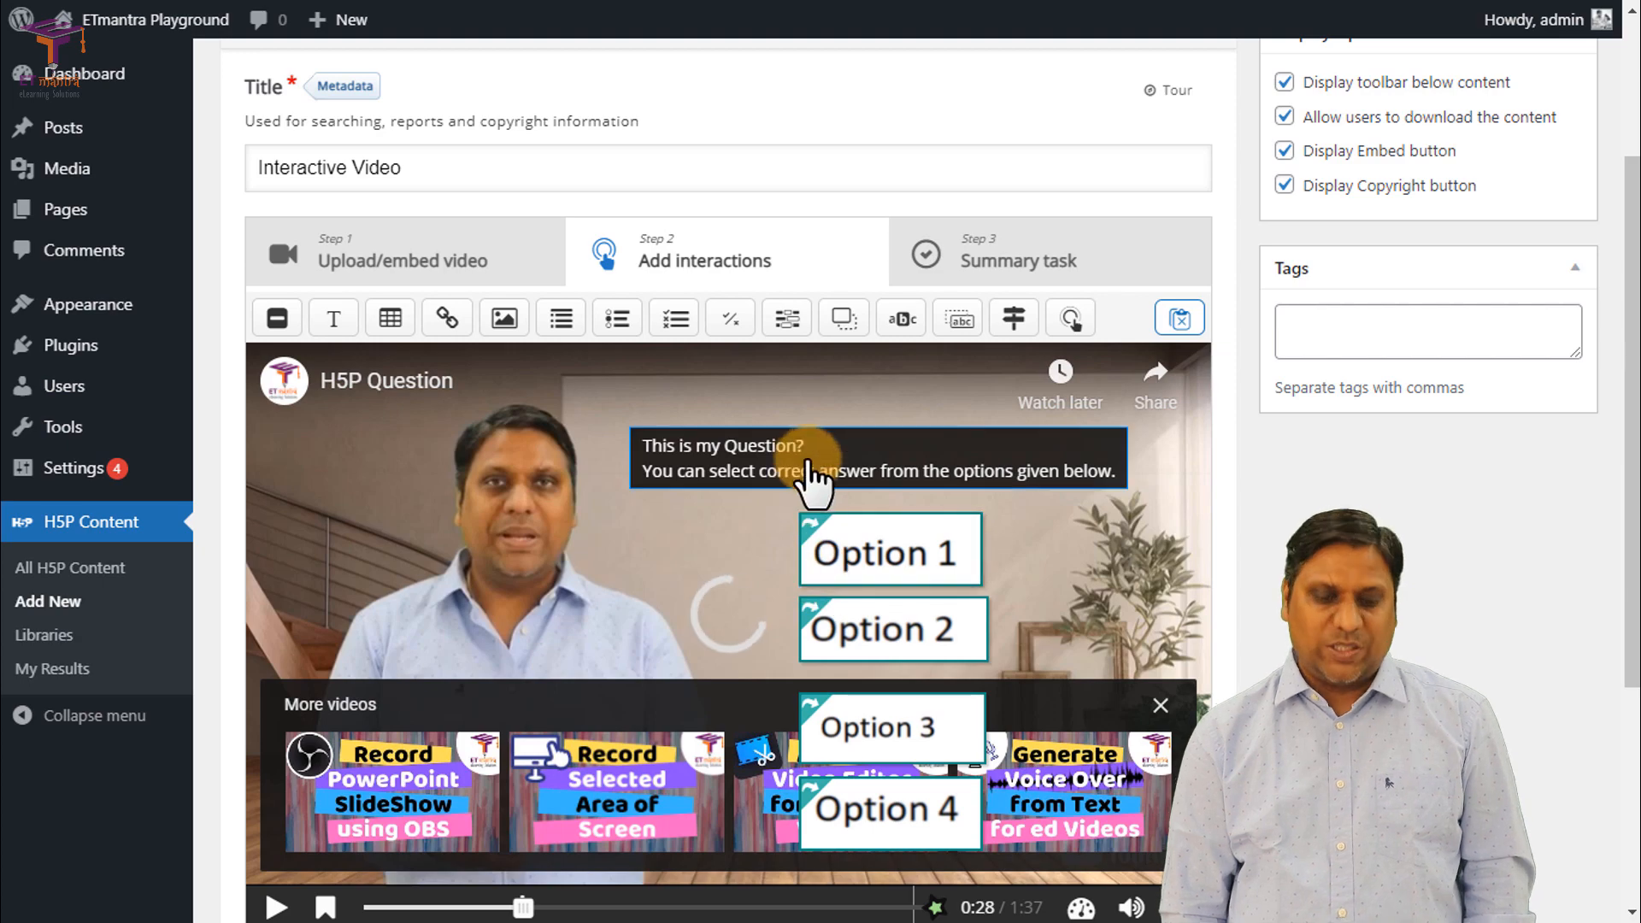
Step: Add a new image interaction with display time from 0:48 to 0.49 and enable pausing the video
{"action": "scroll", "coordinate": [808, 472], "scroll_direction": "down", "scroll_amount": 4}
{"action": "scroll", "coordinate": [578, 577], "scroll_direction": "up", "scroll_amount": 4}
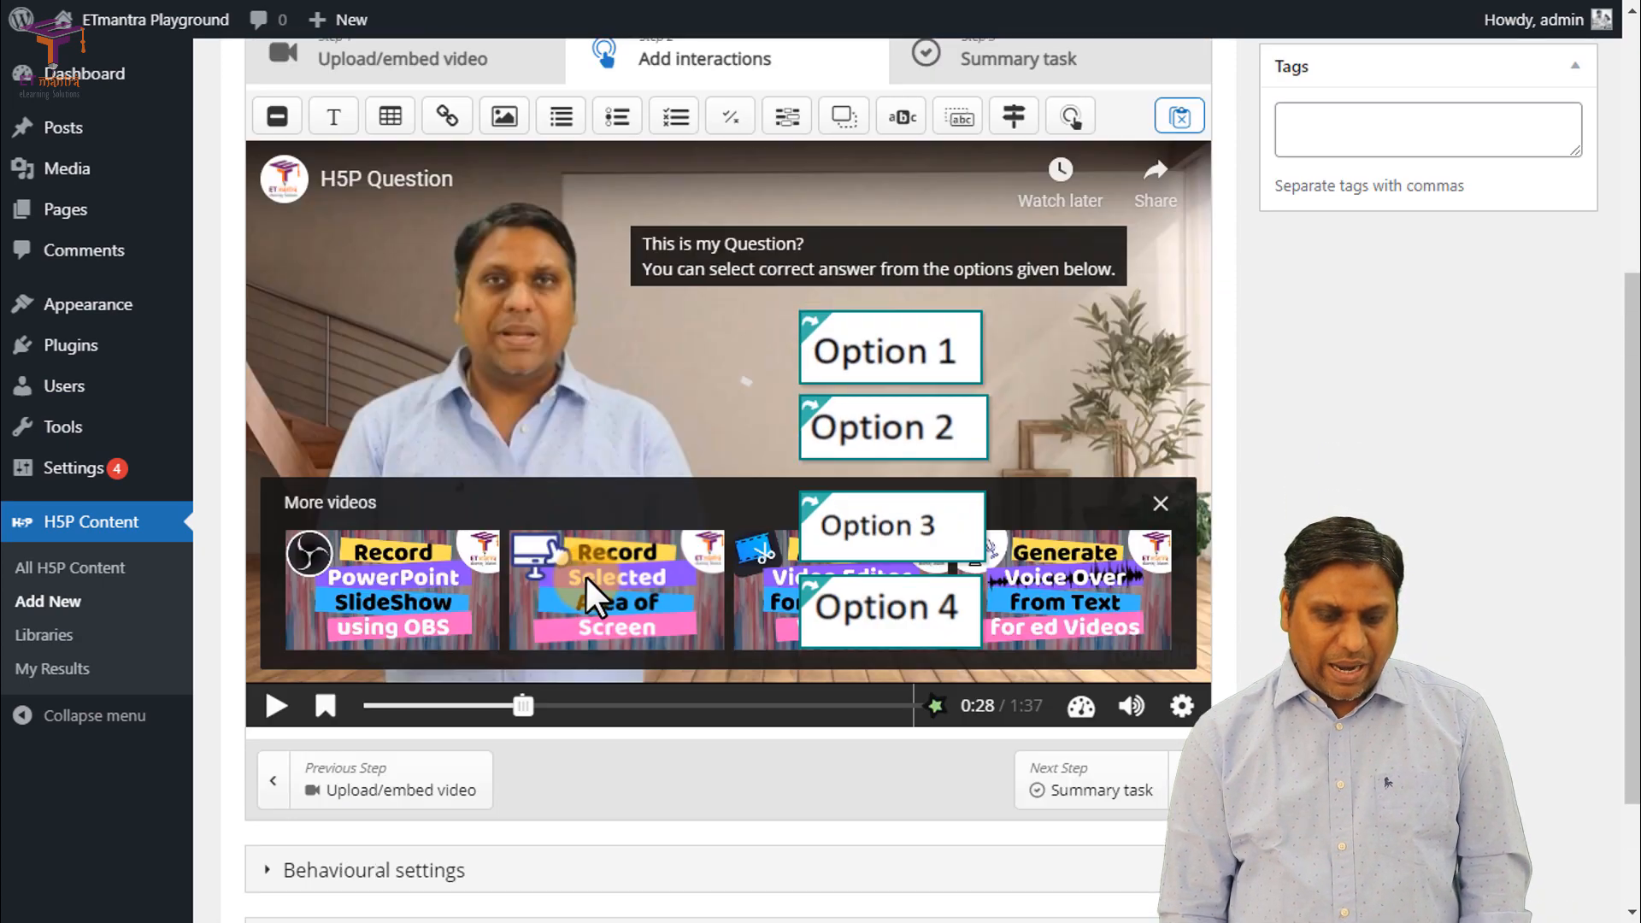
{"action": "left_click", "coordinate": [506, 321]}
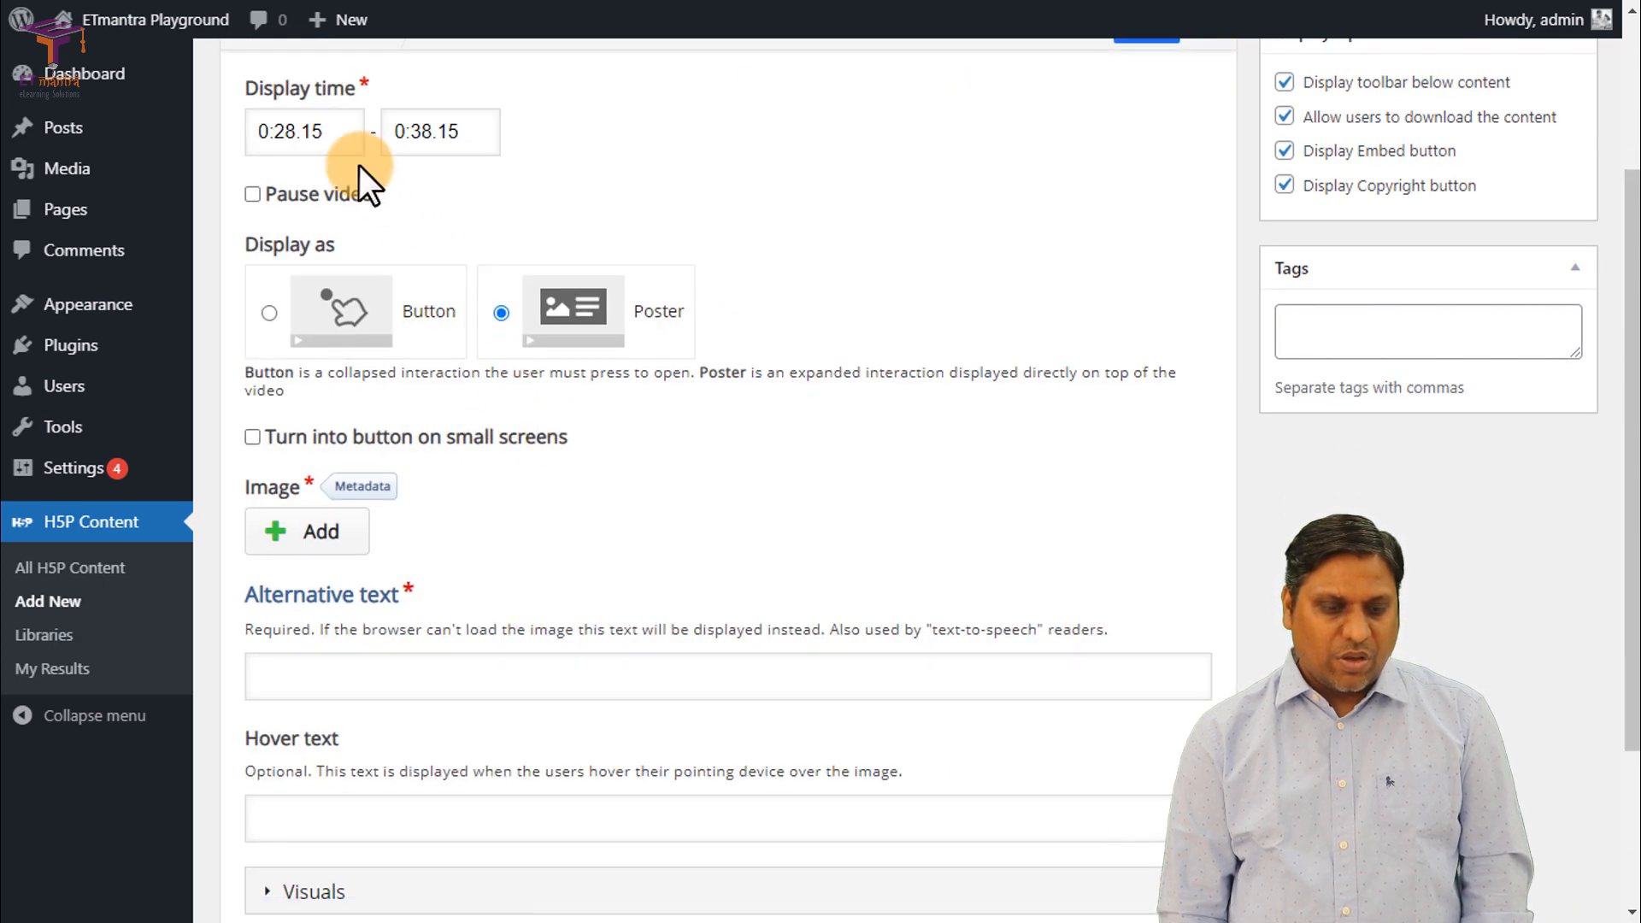
{"action": "left_click_drag", "start_coordinate": [291, 134], "coordinate": [316, 135]}
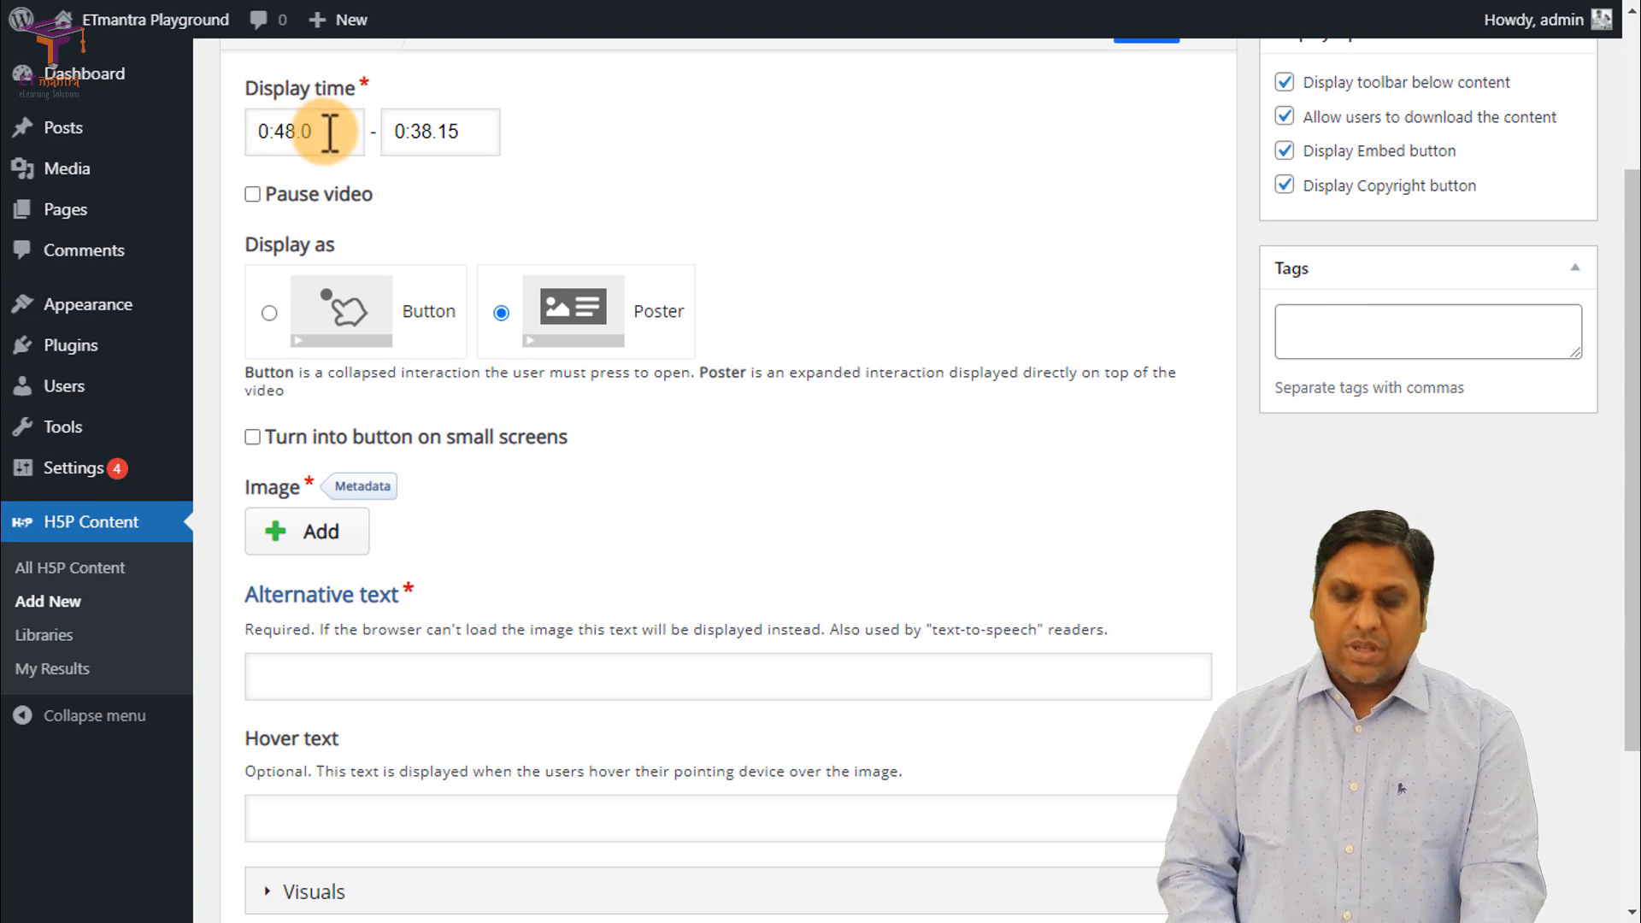
{"action": "key", "text": "Tab"}
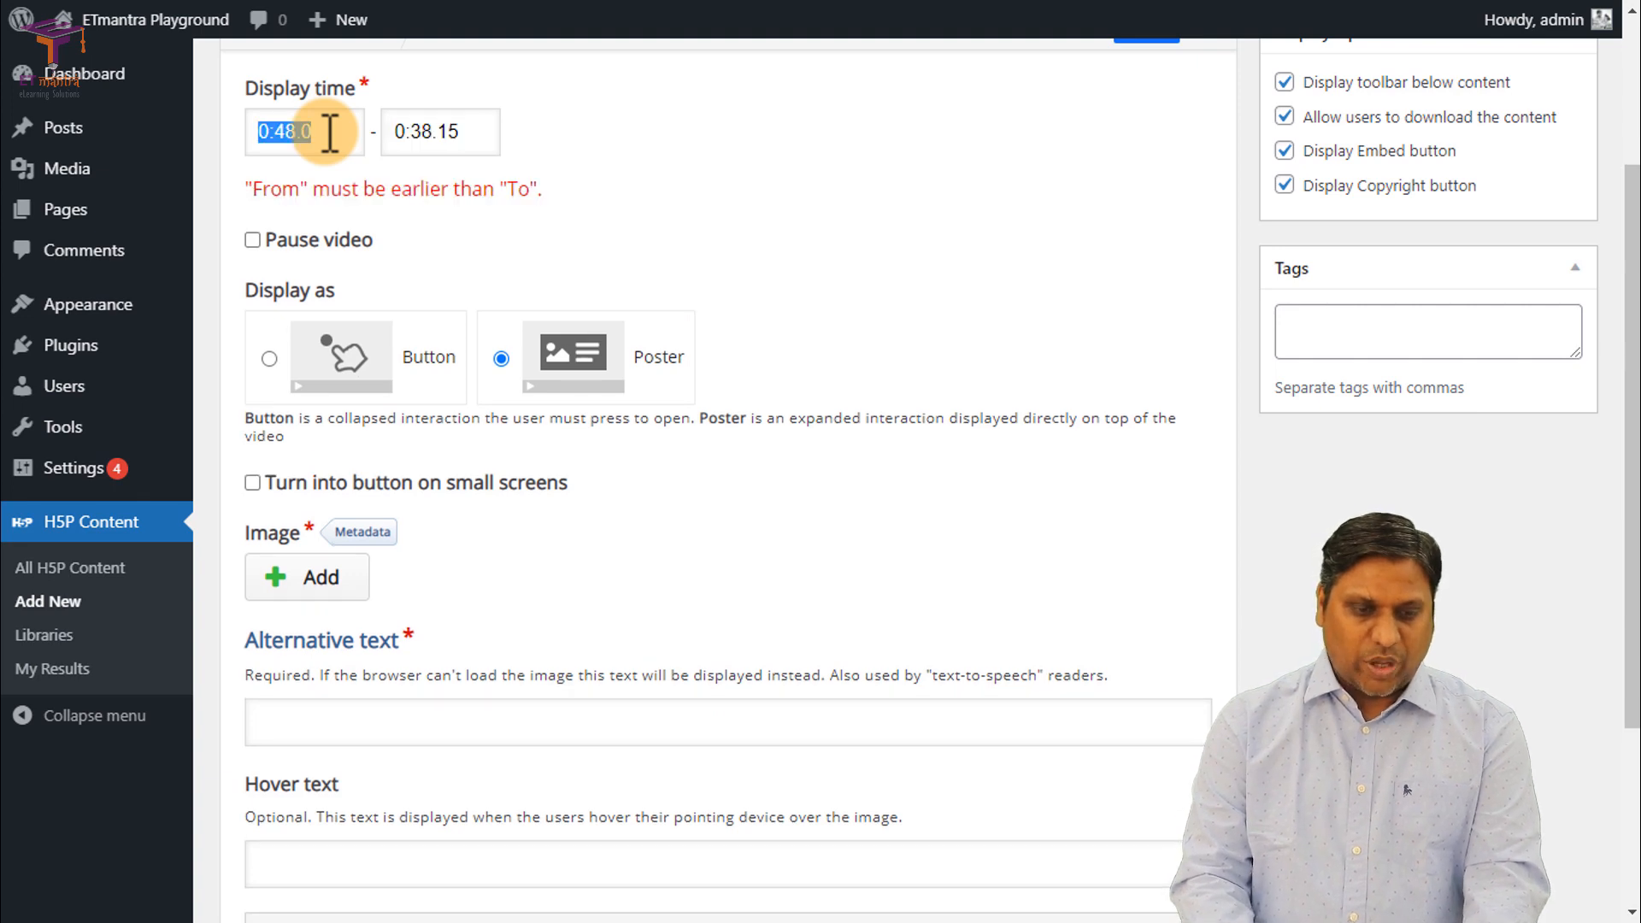
{"action": "left_click", "coordinate": [329, 131]}
{"action": "key", "text": "Tab"}
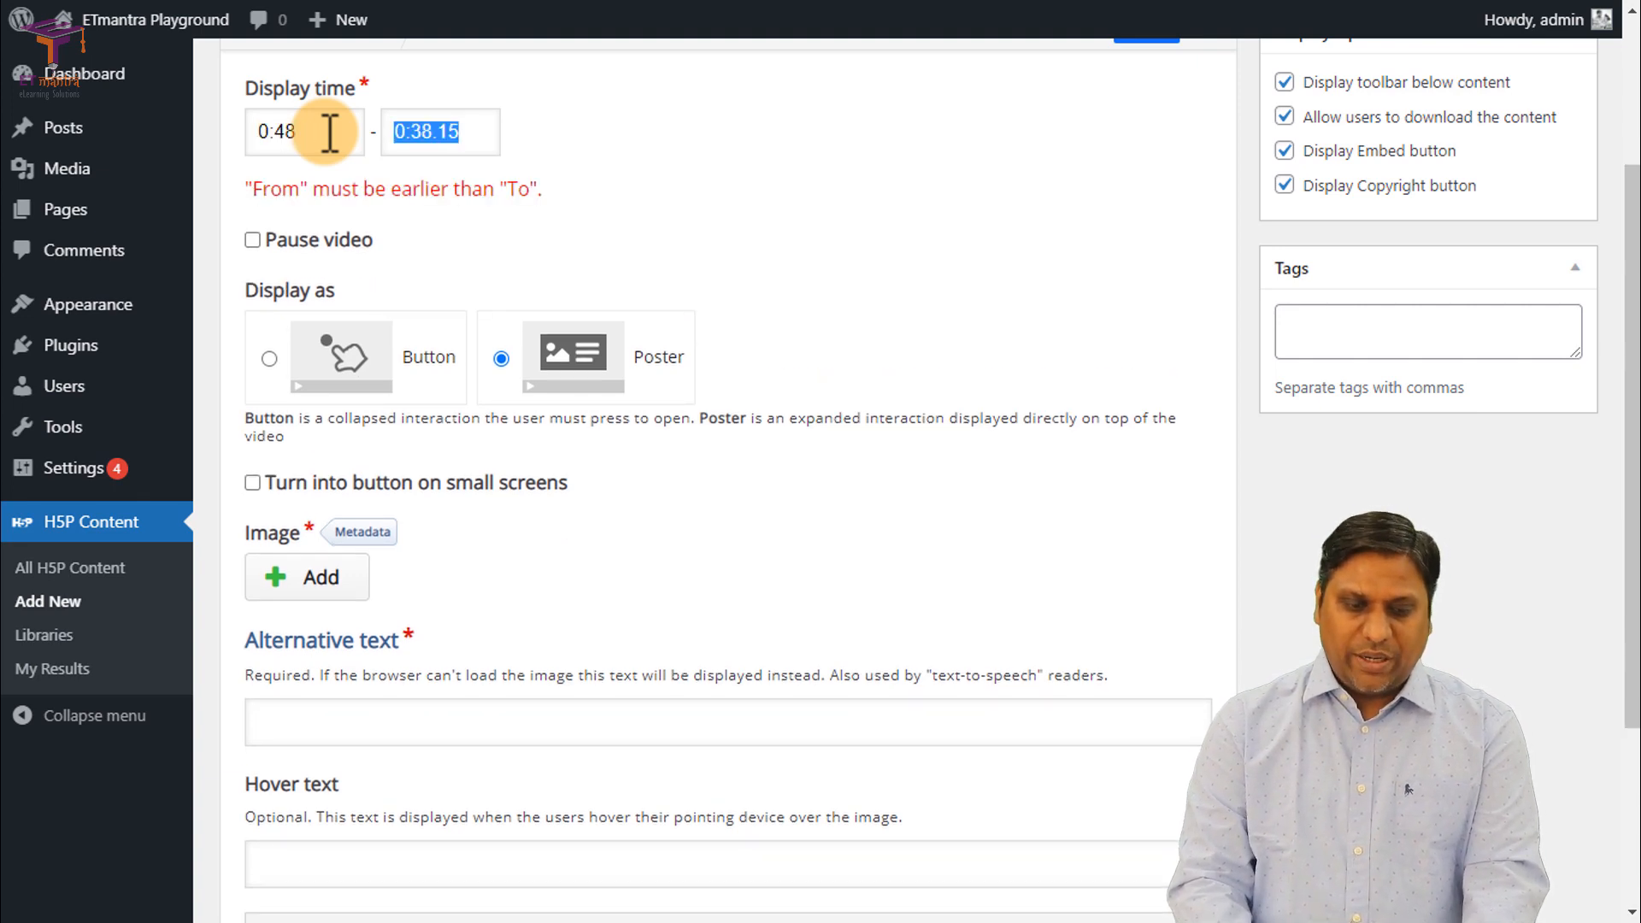
{"action": "type", "text": "0.49"}
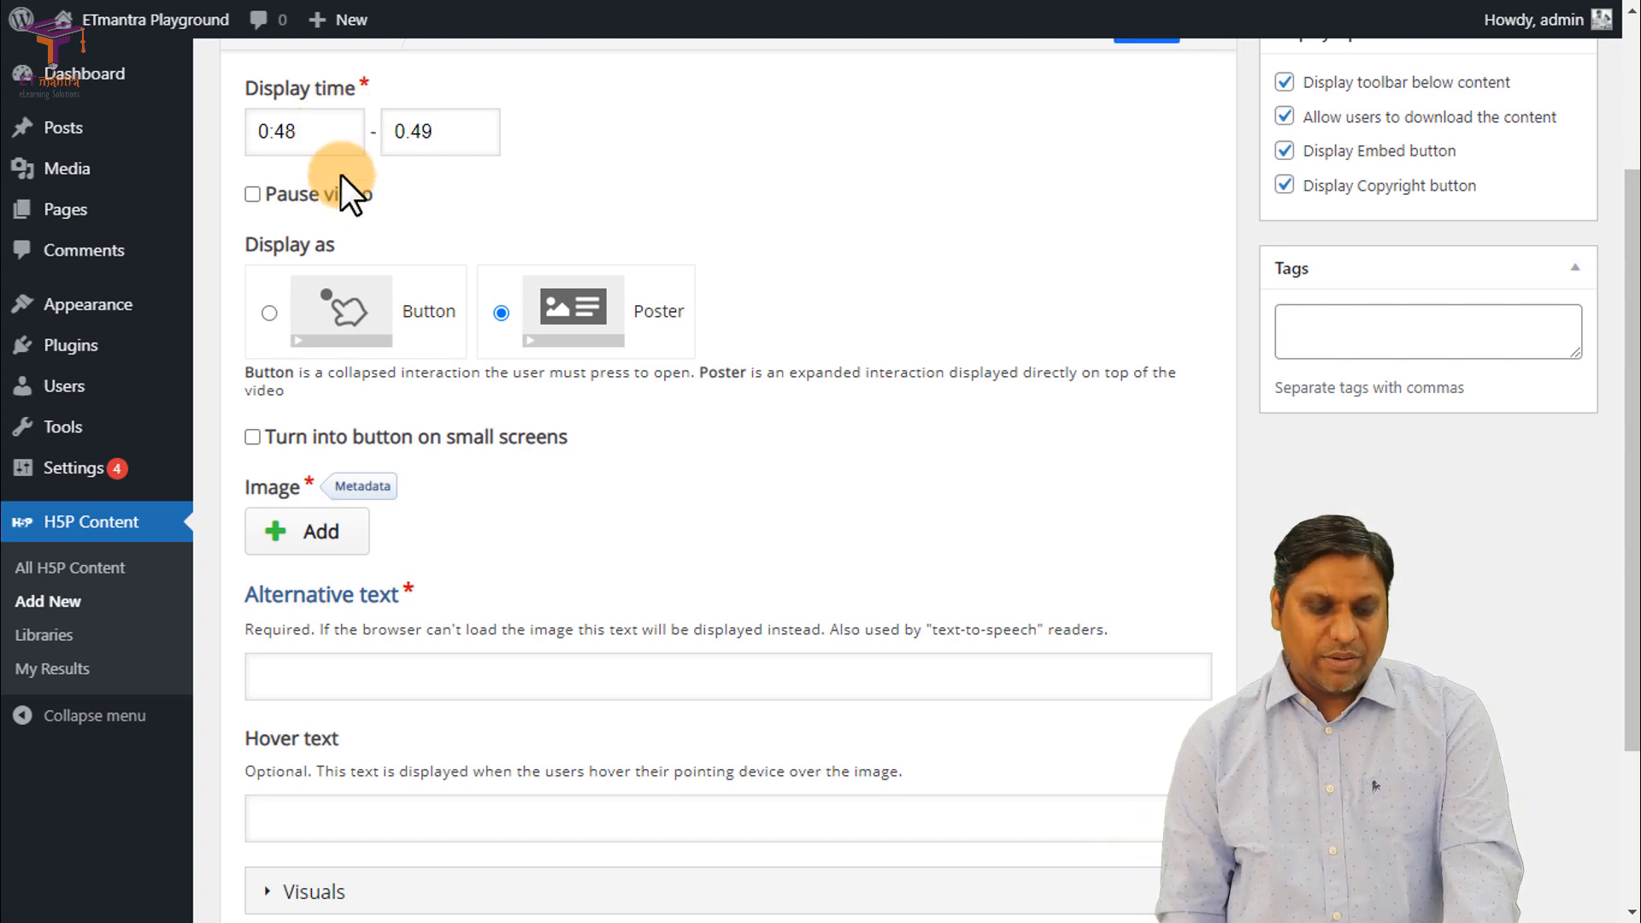
{"action": "left_click", "coordinate": [251, 239]}
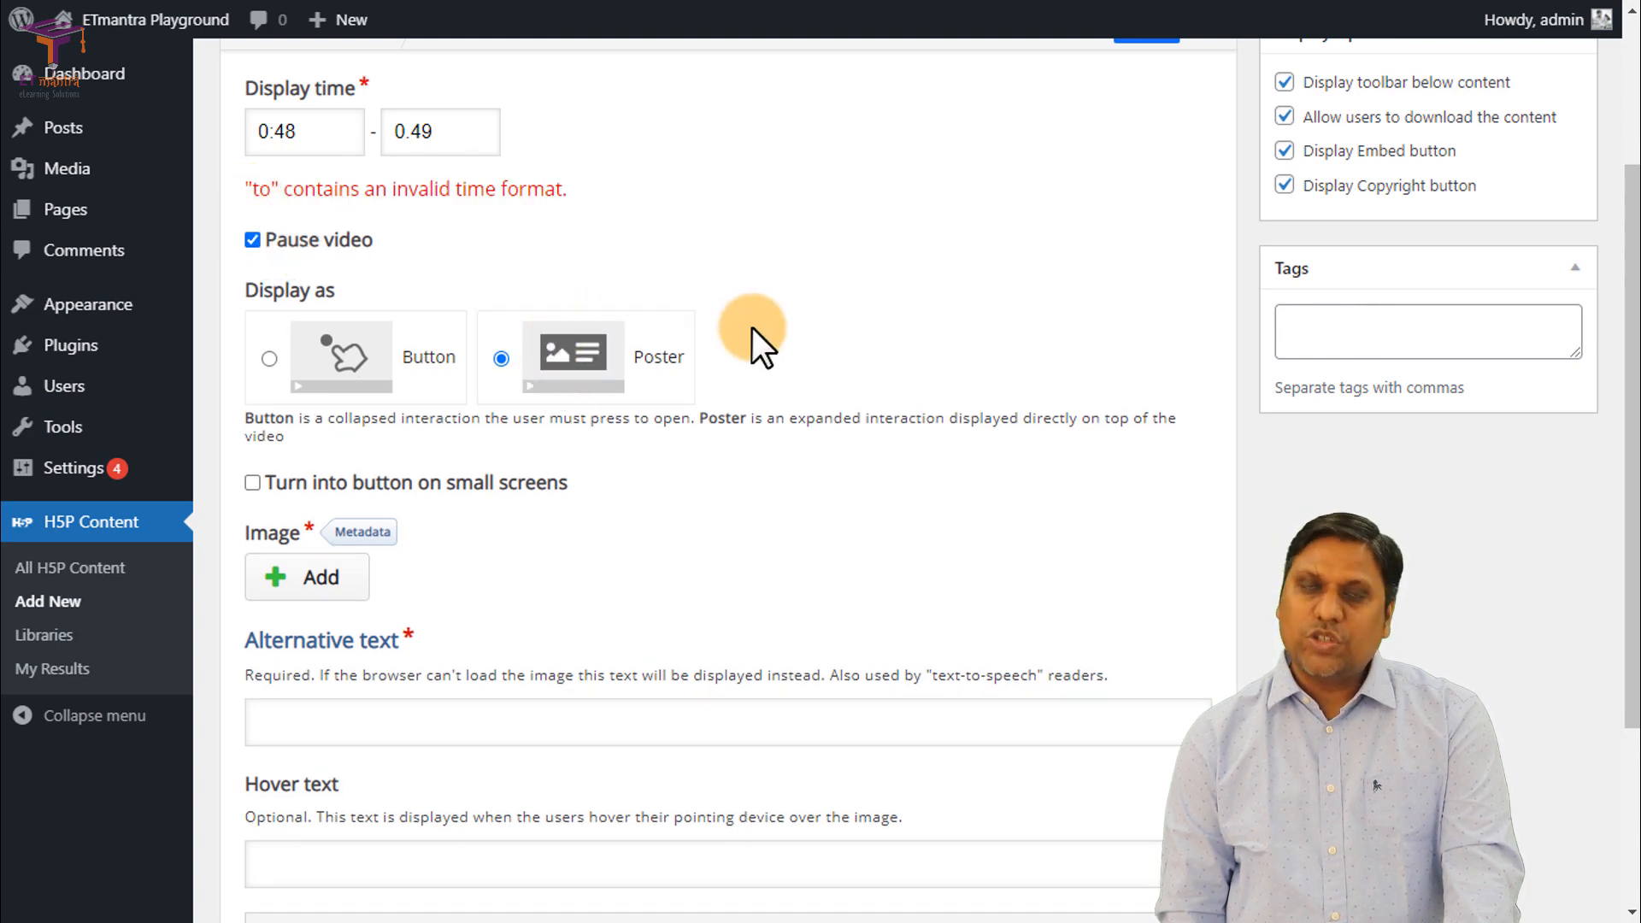
Step: Enable turning the new image into a button on small screens and upload Options.png as its image
{"action": "scroll", "coordinate": [748, 342], "scroll_direction": "down", "scroll_amount": 3}
{"action": "left_click", "coordinate": [337, 242]}
{"action": "left_click", "coordinate": [315, 338]}
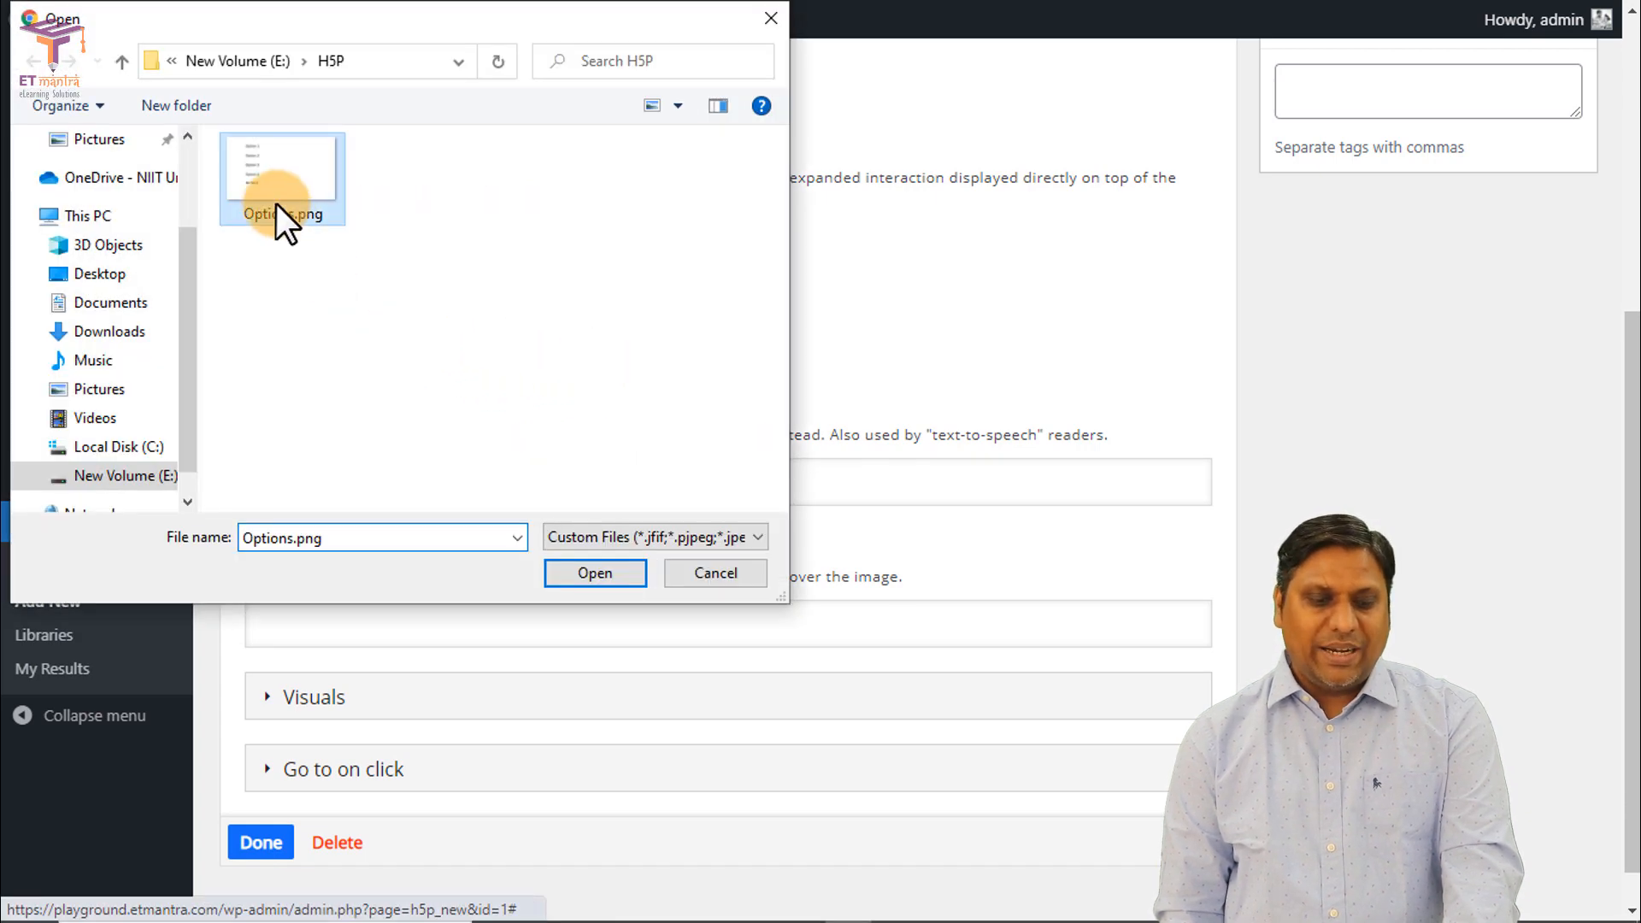
{"action": "left_click", "coordinate": [569, 572]}
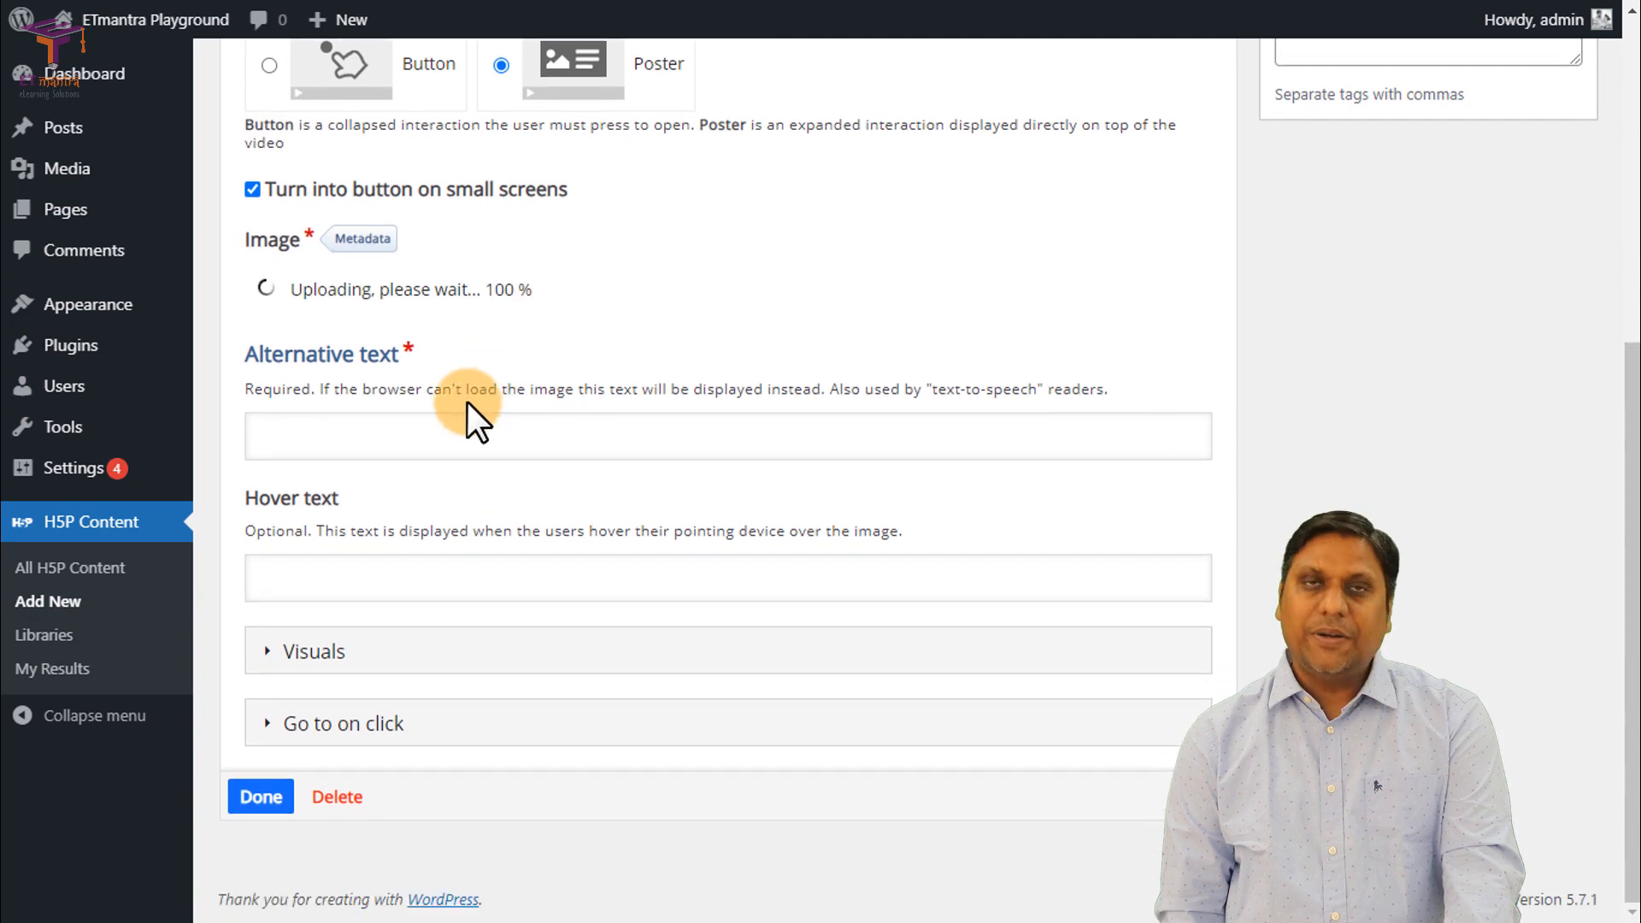
Step: Crop the uploaded image to only the "Go back" text, save it, and finish the image interaction's settings
{"action": "left_click", "coordinate": [322, 436]}
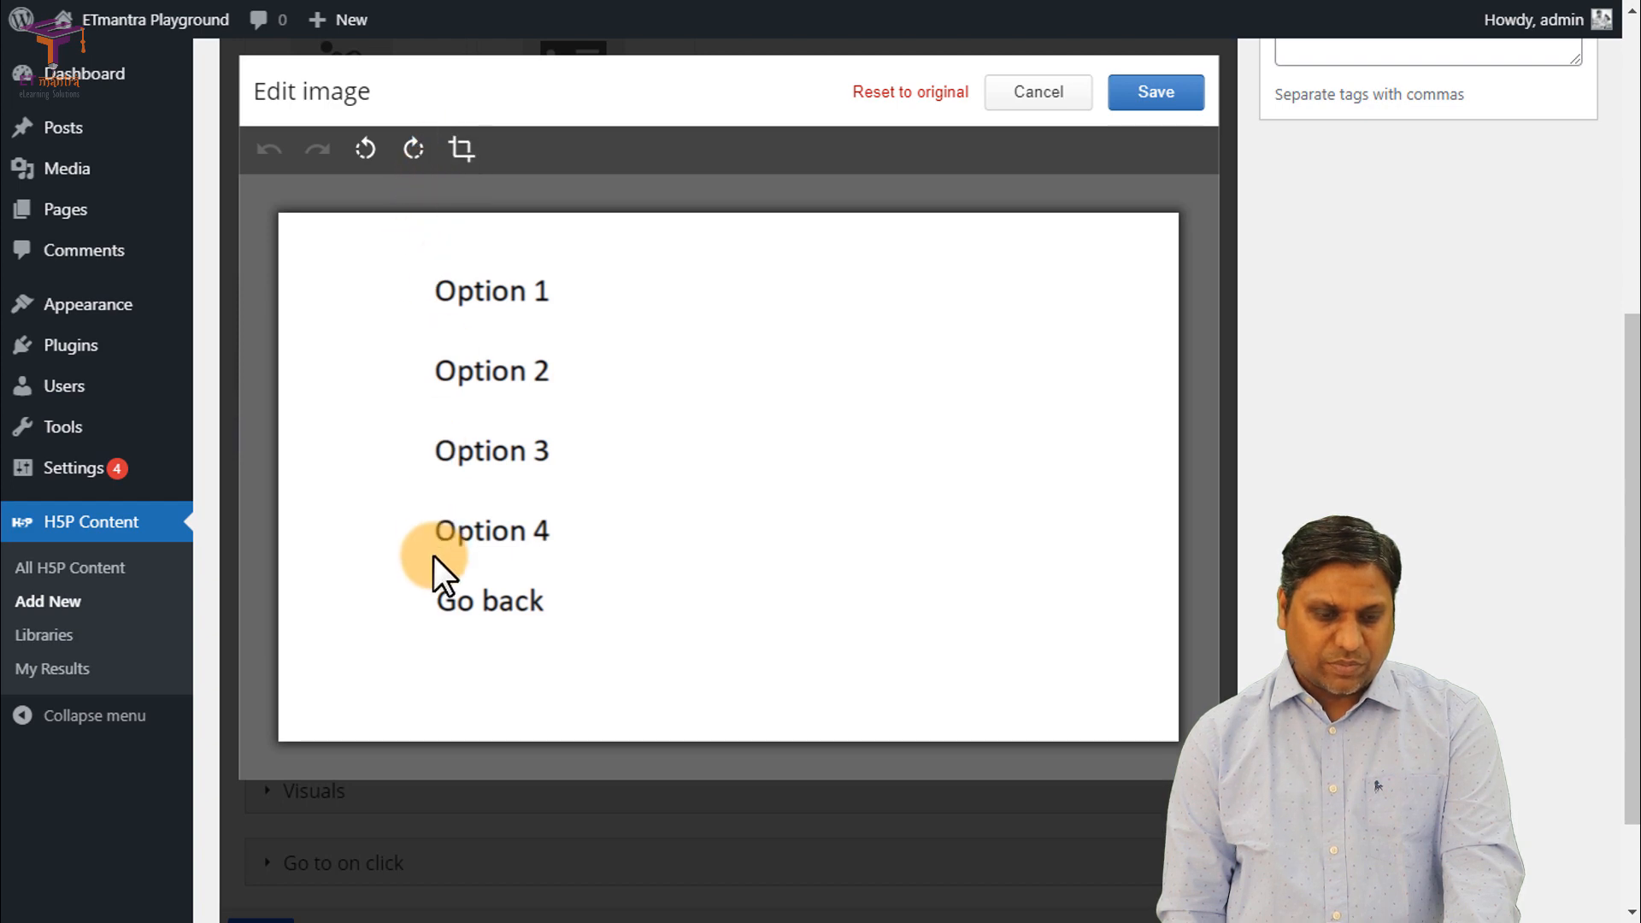
{"action": "right_click", "coordinate": [514, 625]}
{"action": "left_click", "coordinate": [462, 148]}
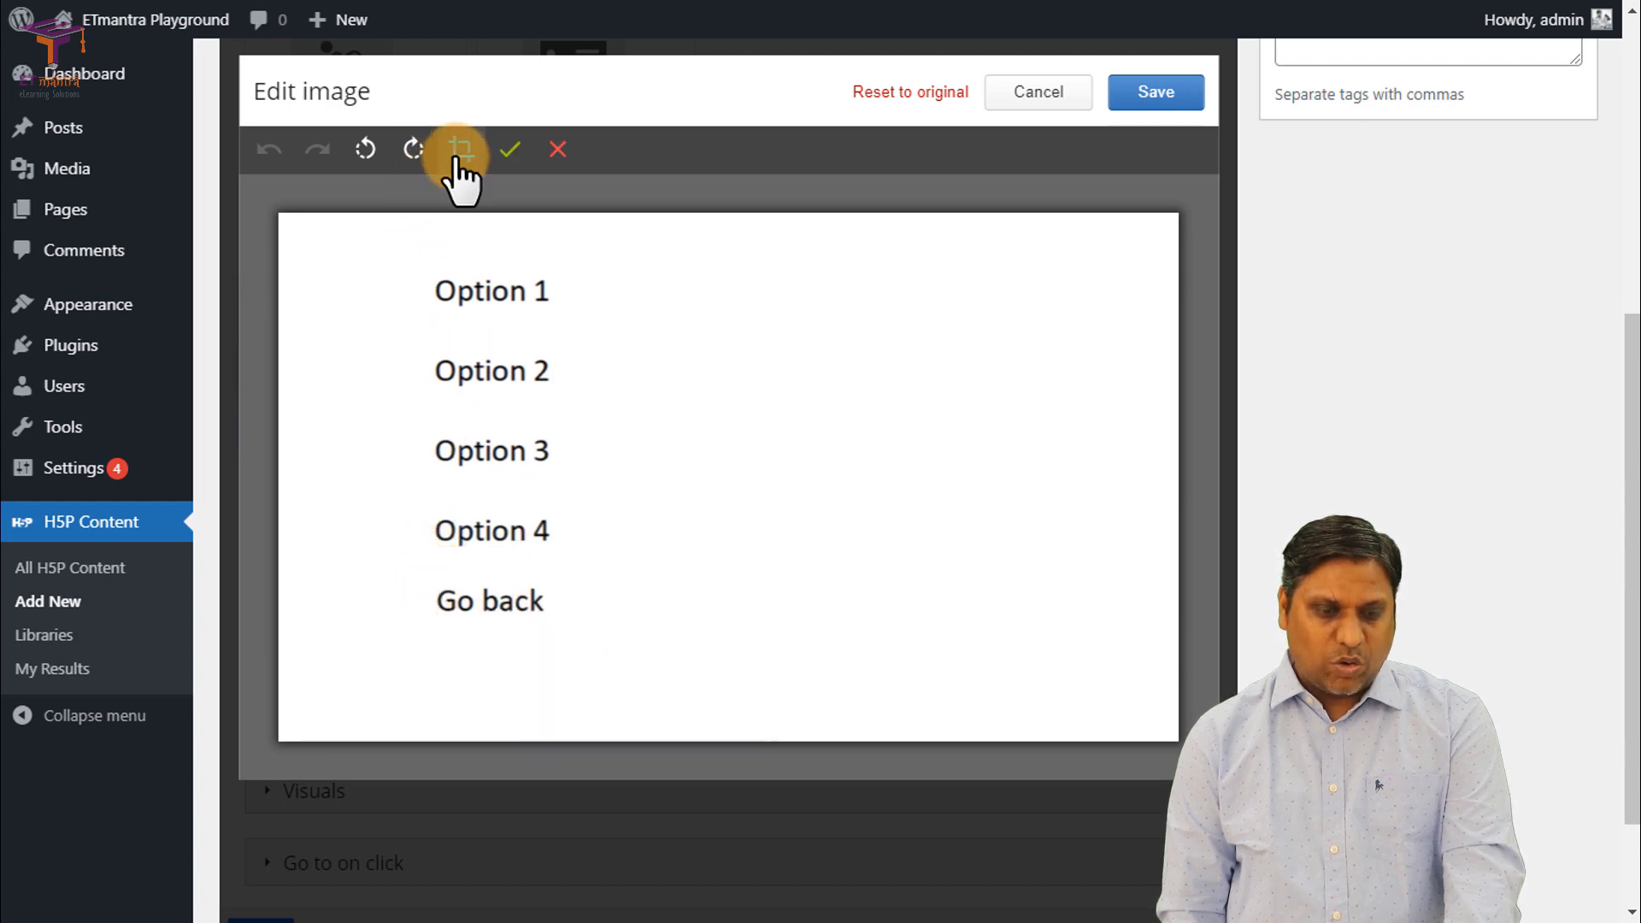
{"action": "left_click_drag", "start_coordinate": [426, 578], "coordinate": [566, 631]}
{"action": "left_click", "coordinate": [511, 150]}
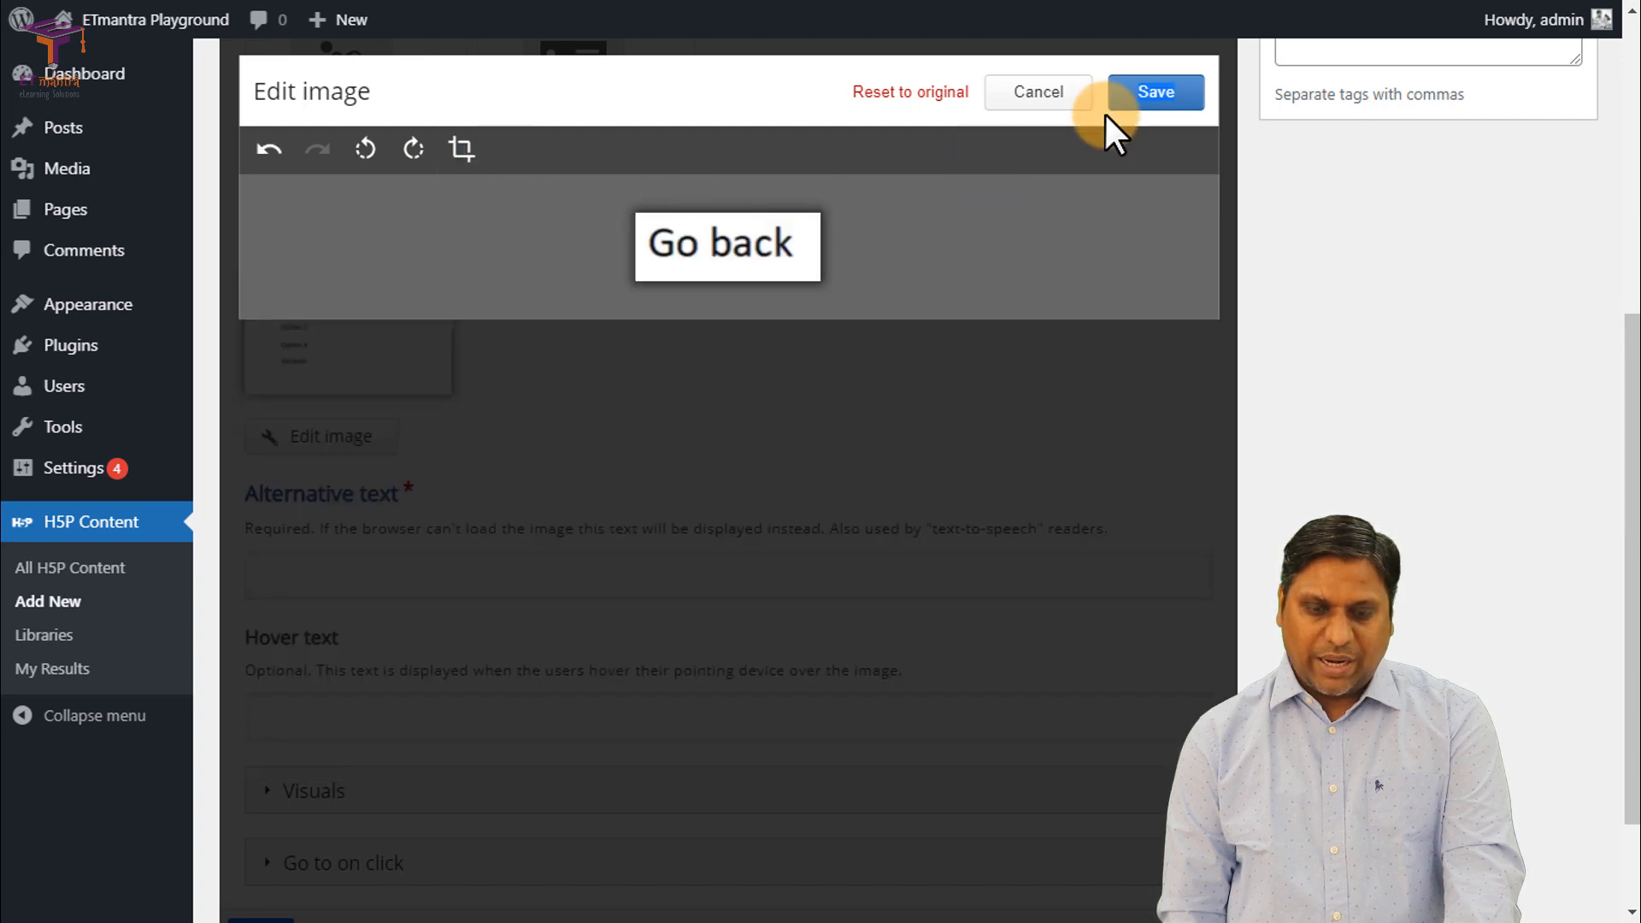
{"action": "left_click", "coordinate": [1150, 94]}
{"action": "scroll", "coordinate": [411, 648], "scroll_direction": "down", "scroll_amount": 1}
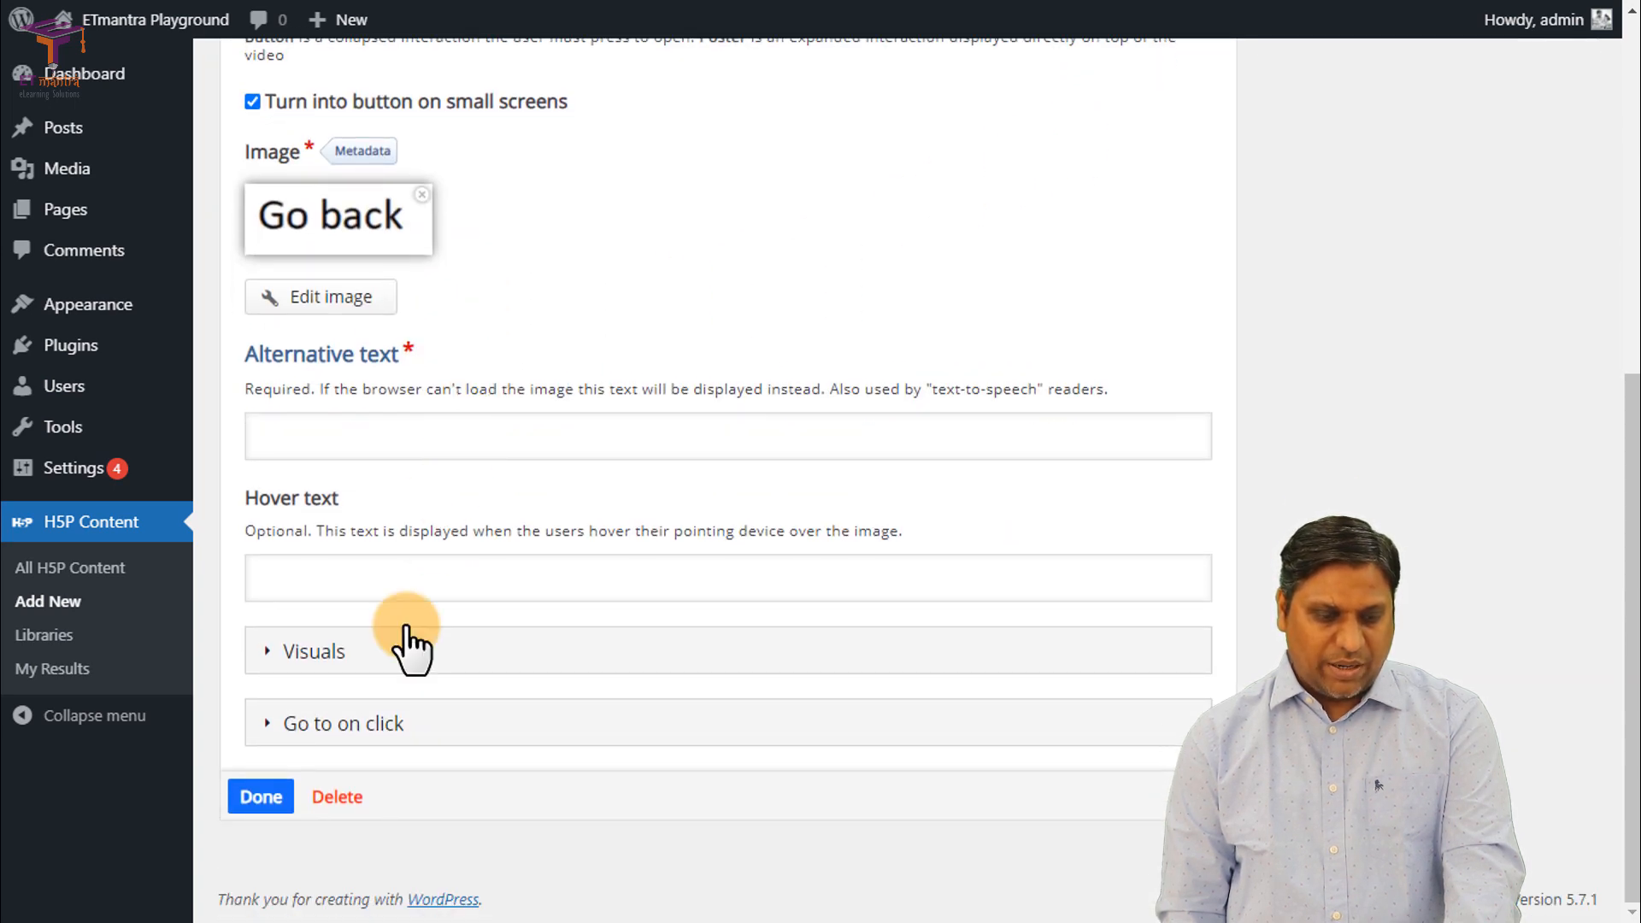
{"action": "left_click", "coordinate": [261, 797]}
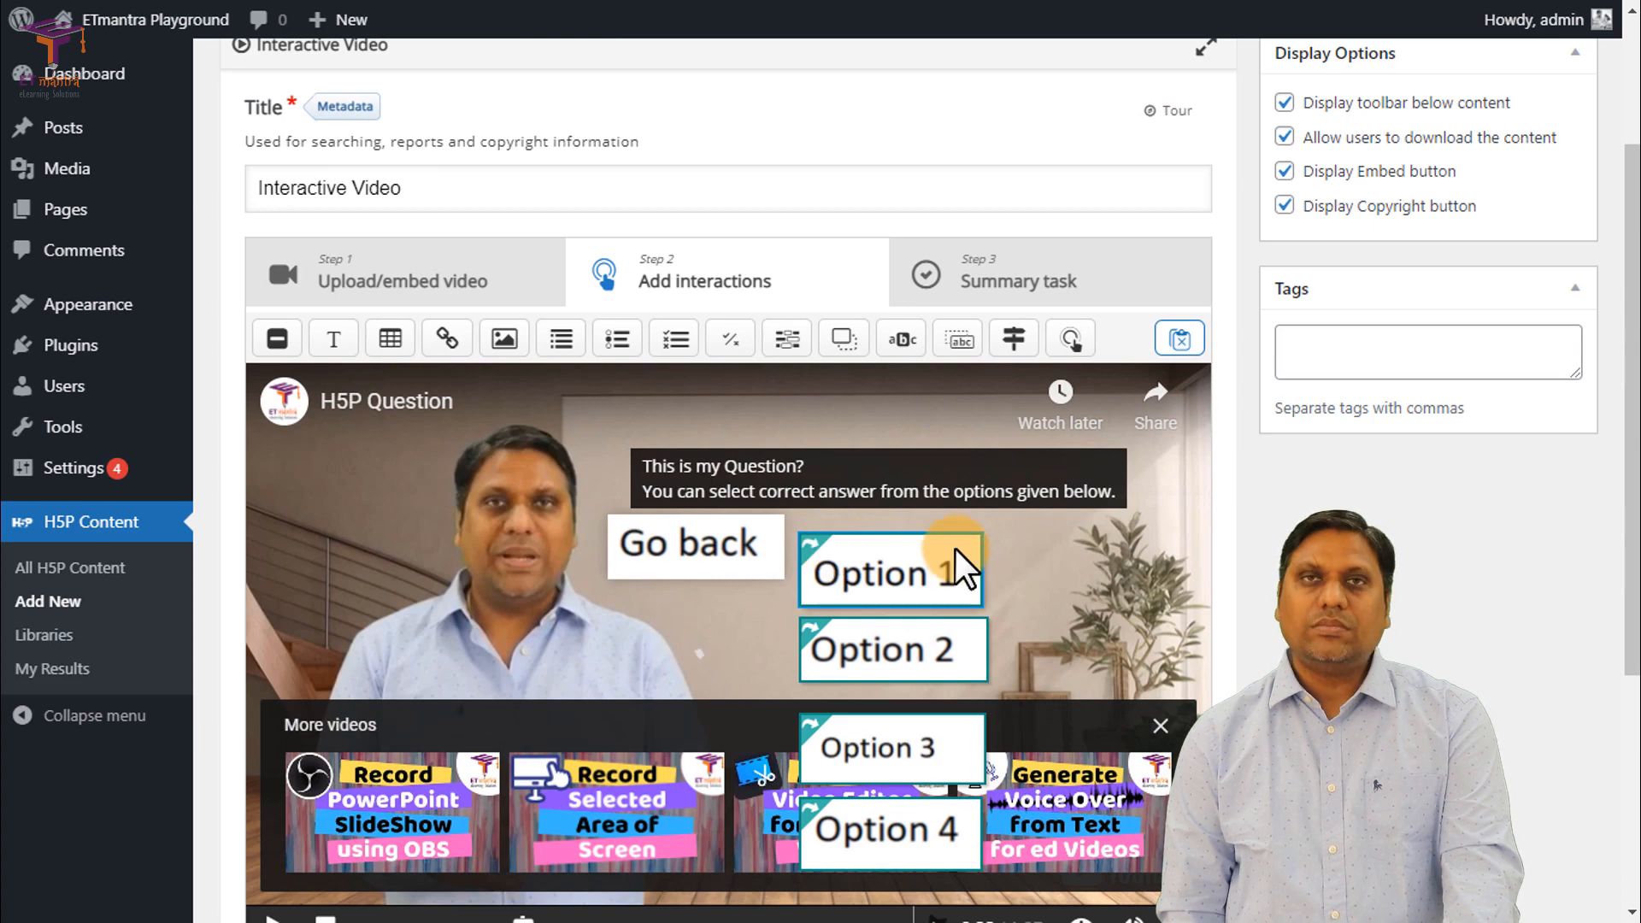
Step: Shift the Go back image slightly down on the video and set the end of its display time to 0:49
{"action": "scroll", "coordinate": [956, 549], "scroll_direction": "down", "scroll_amount": 3}
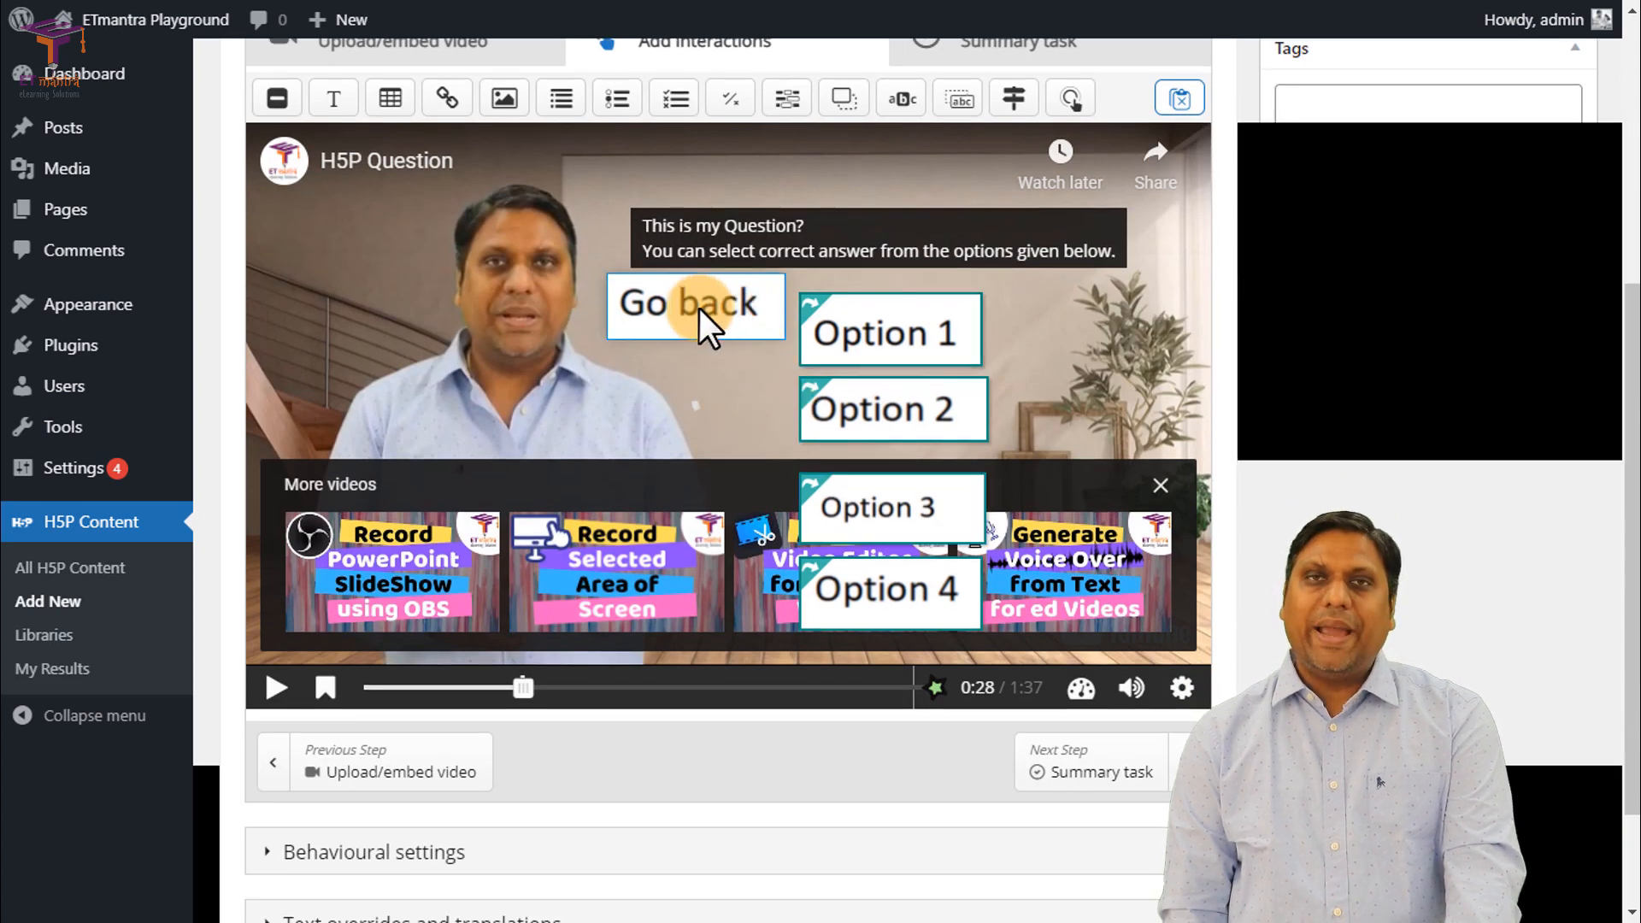
{"action": "scroll", "coordinate": [720, 393], "scroll_direction": "up", "scroll_amount": 3}
{"action": "scroll", "coordinate": [718, 418], "scroll_direction": "down", "scroll_amount": 3}
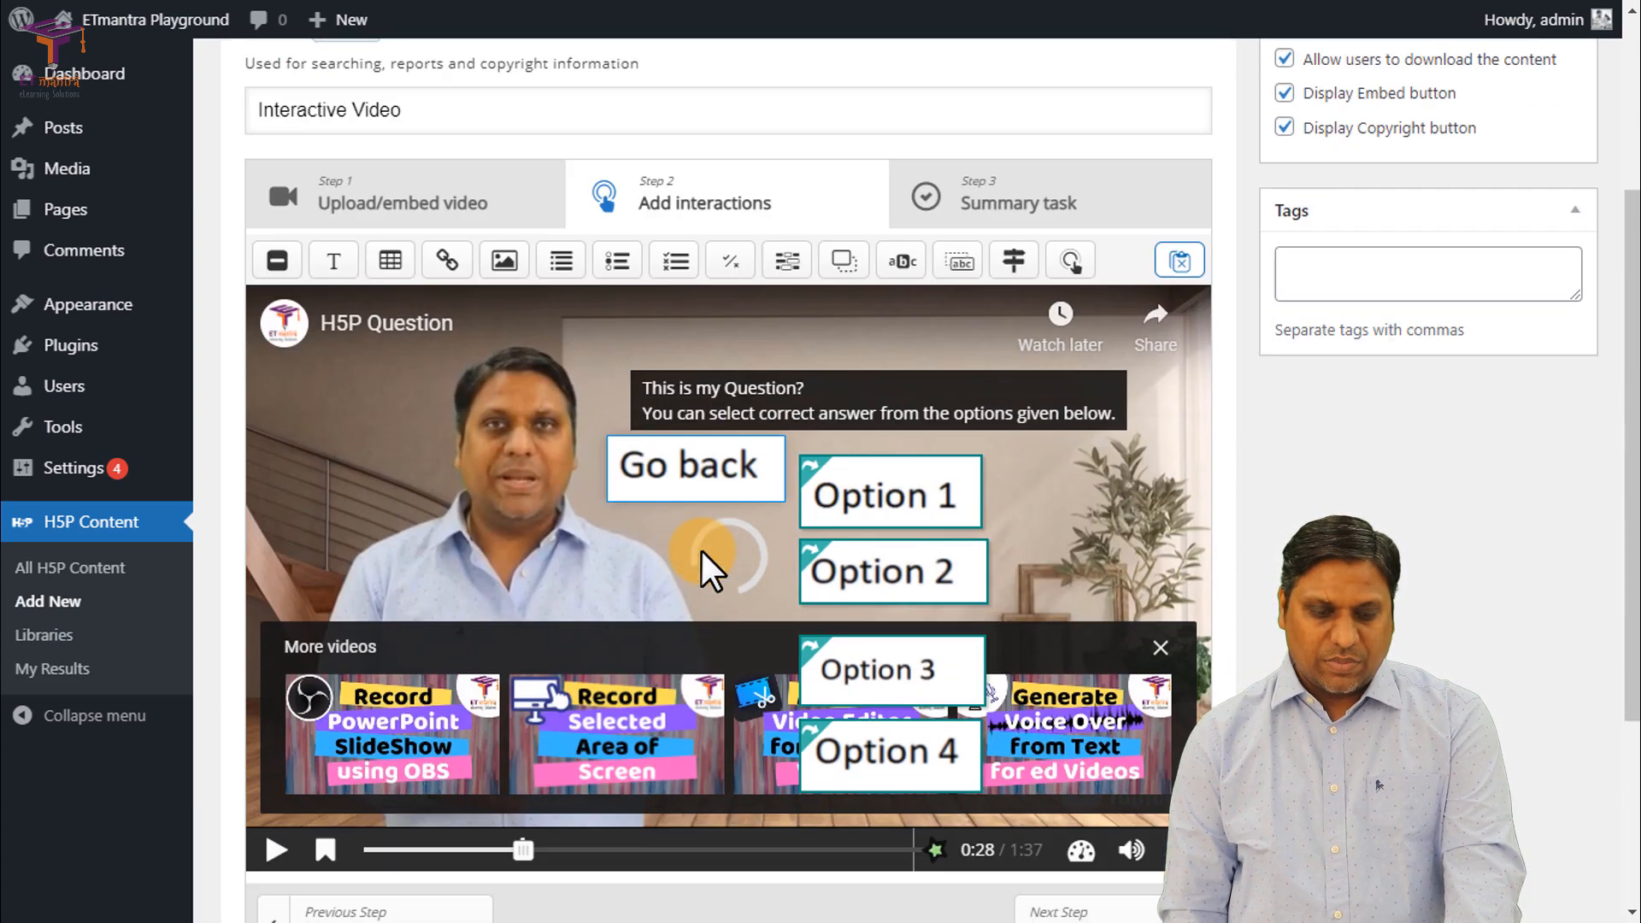
{"action": "left_click", "coordinate": [687, 306]}
{"action": "left_click_drag", "start_coordinate": [690, 306], "coordinate": [691, 337]}
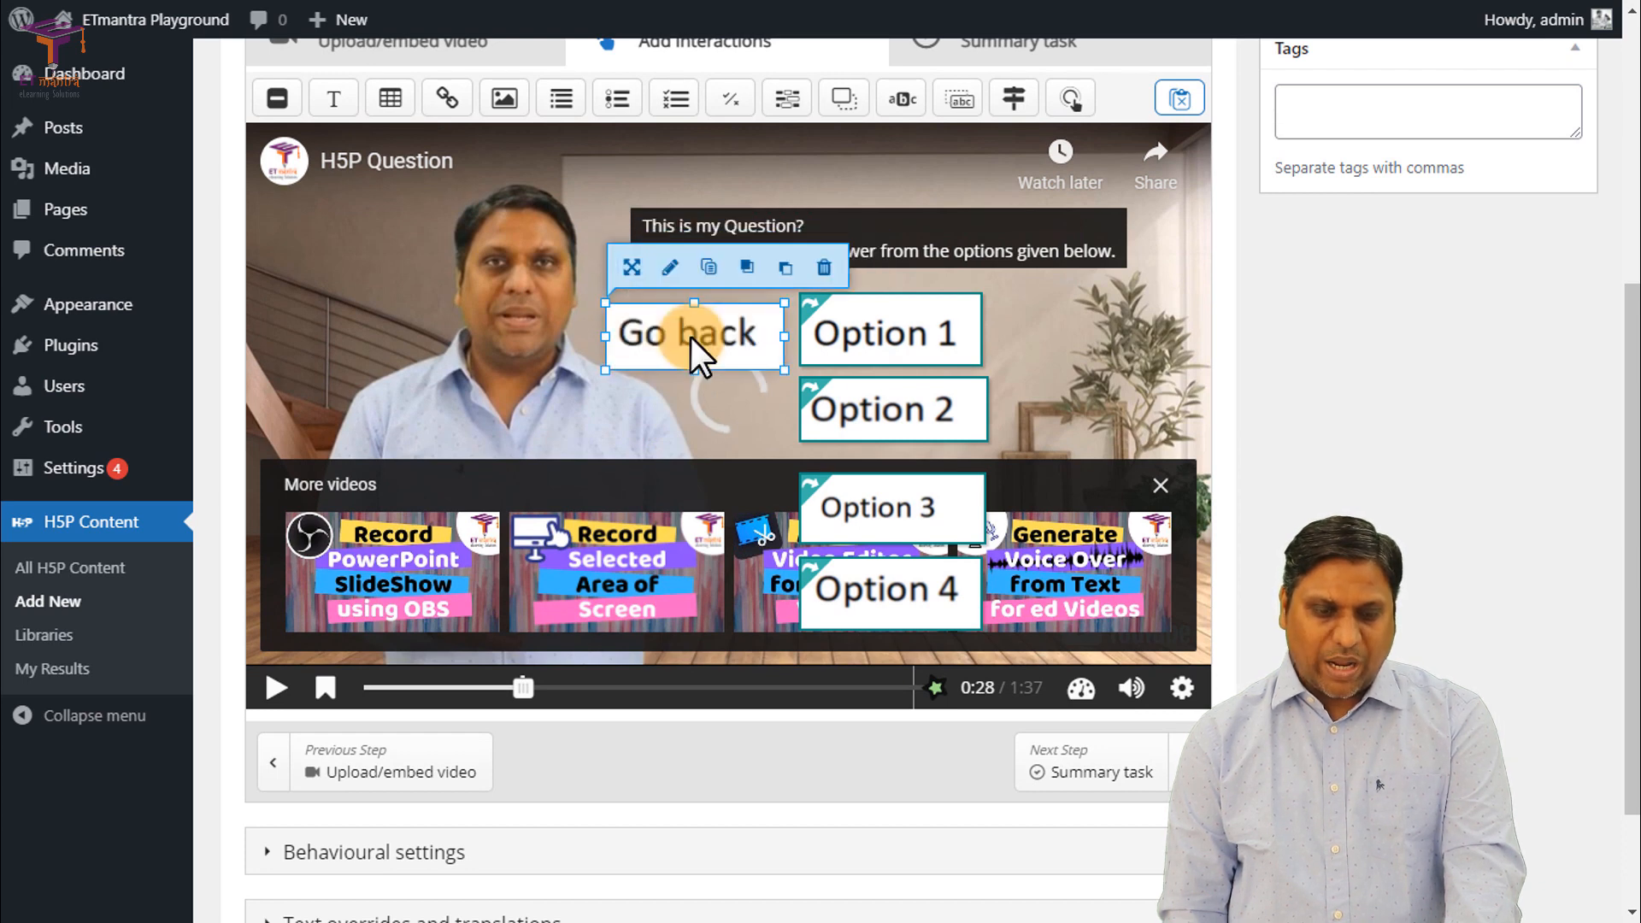
{"action": "left_click", "coordinate": [671, 271]}
{"action": "scroll", "coordinate": [478, 385], "scroll_direction": "up", "scroll_amount": 5}
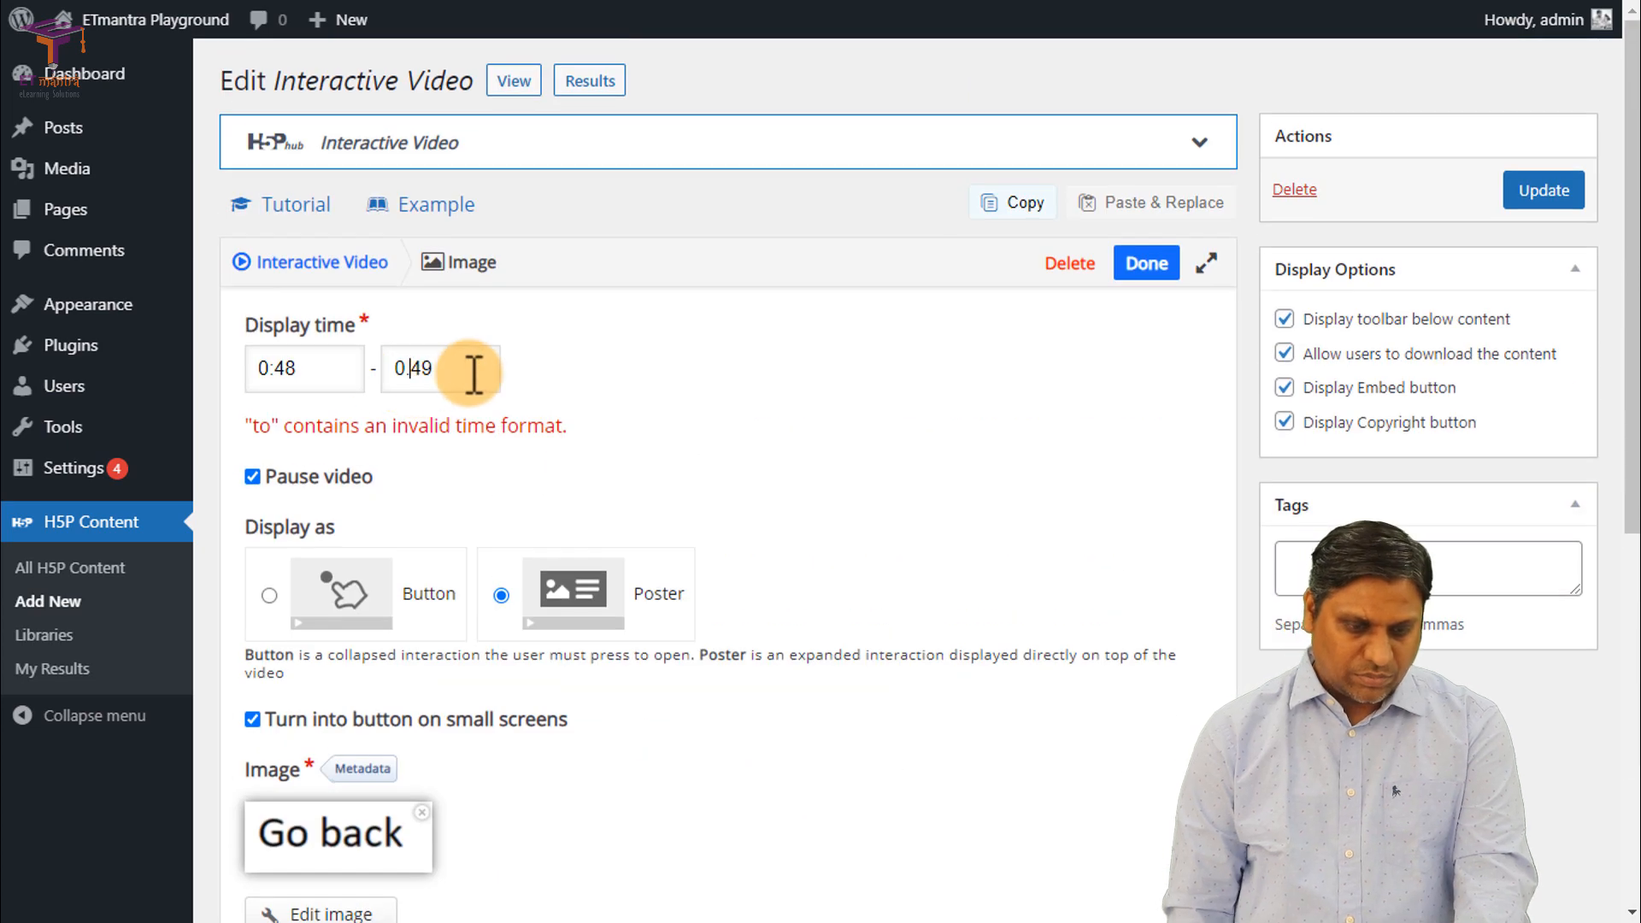
{"action": "key", "text": "BackSpace"}
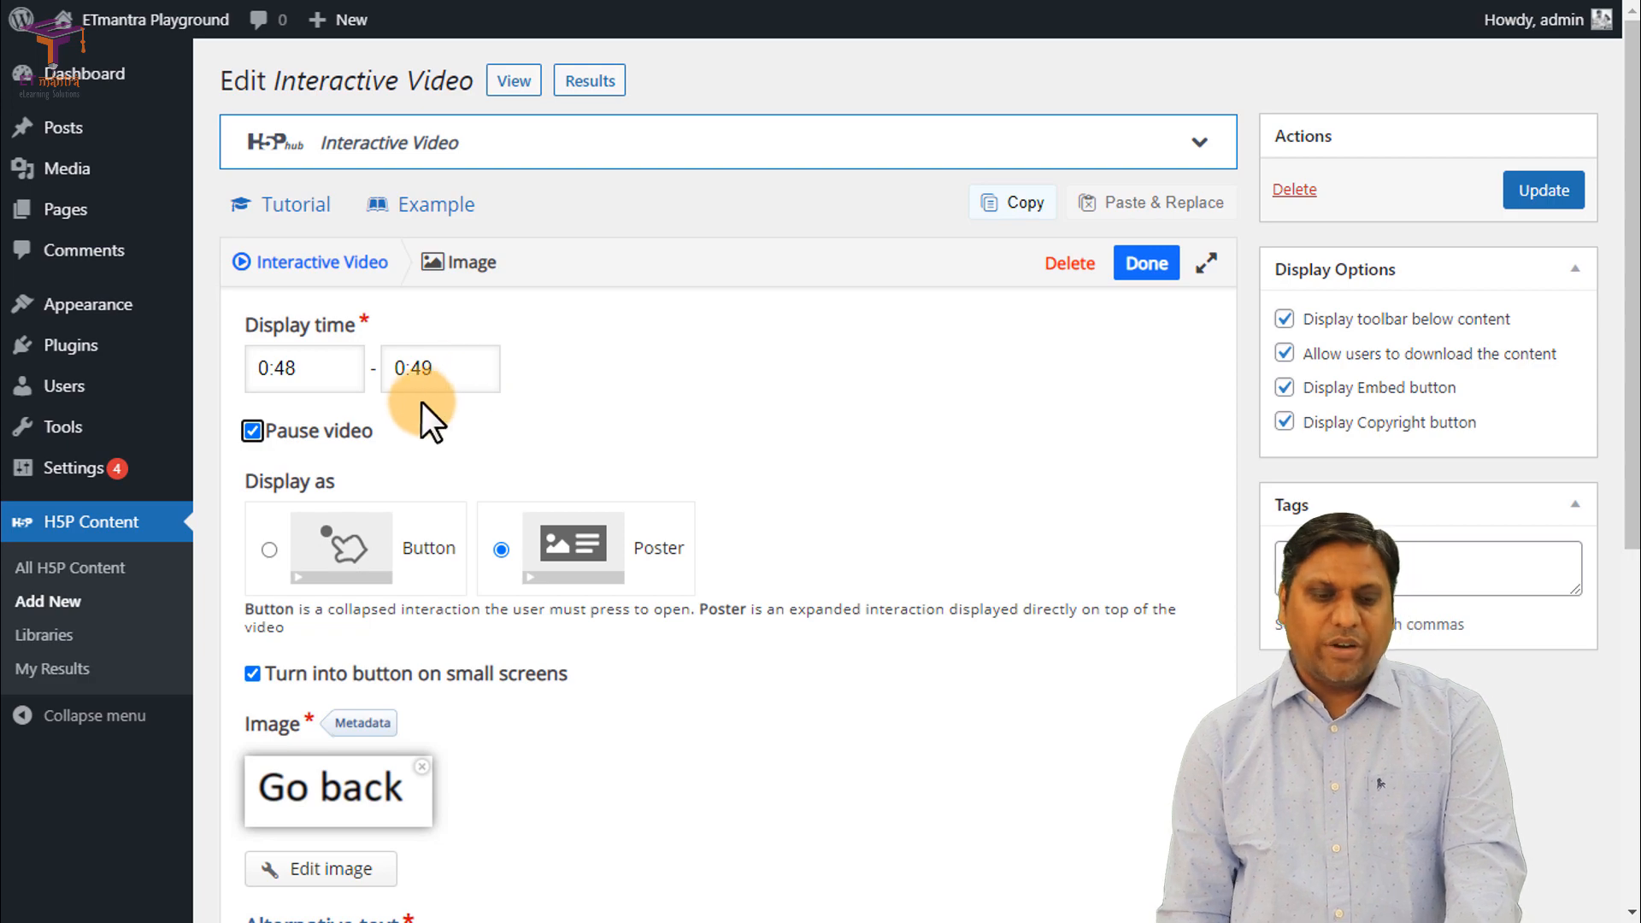
{"action": "scroll", "coordinate": [447, 550], "scroll_direction": "down", "scroll_amount": 7}
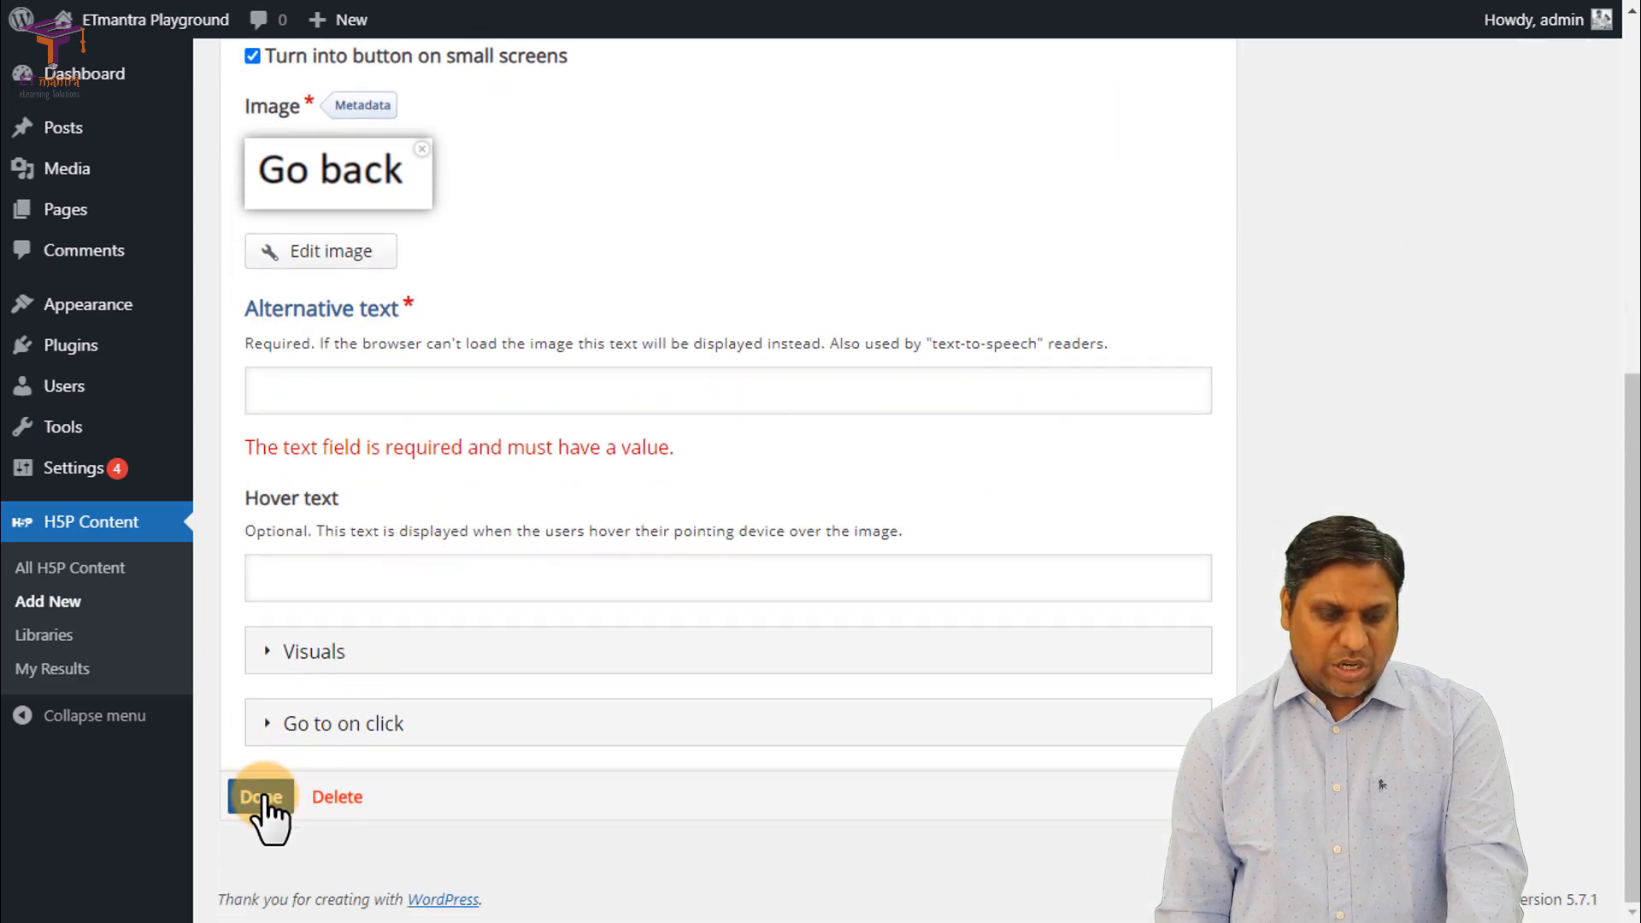
{"action": "left_click", "coordinate": [261, 797]}
Step: Move the video playhead to 0:48, where the Go back image is displayed
{"action": "scroll", "coordinate": [669, 547], "scroll_direction": "down", "scroll_amount": 4}
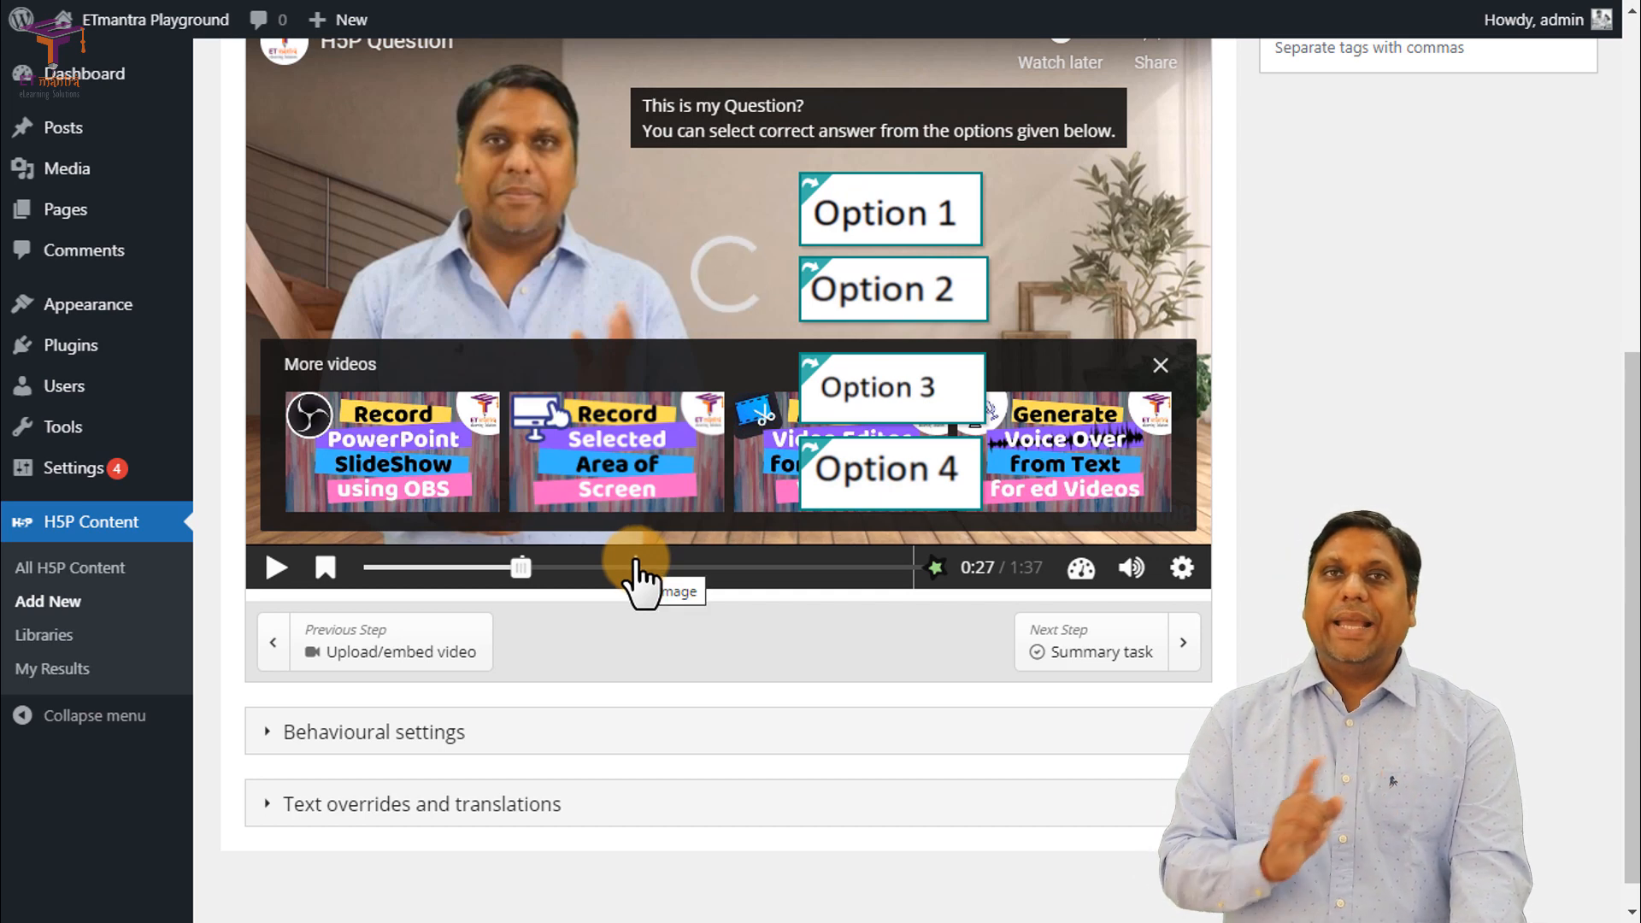
{"action": "scroll", "coordinate": [635, 563], "scroll_direction": "up", "scroll_amount": 1}
{"action": "left_click_drag", "start_coordinate": [524, 686], "coordinate": [636, 689]}
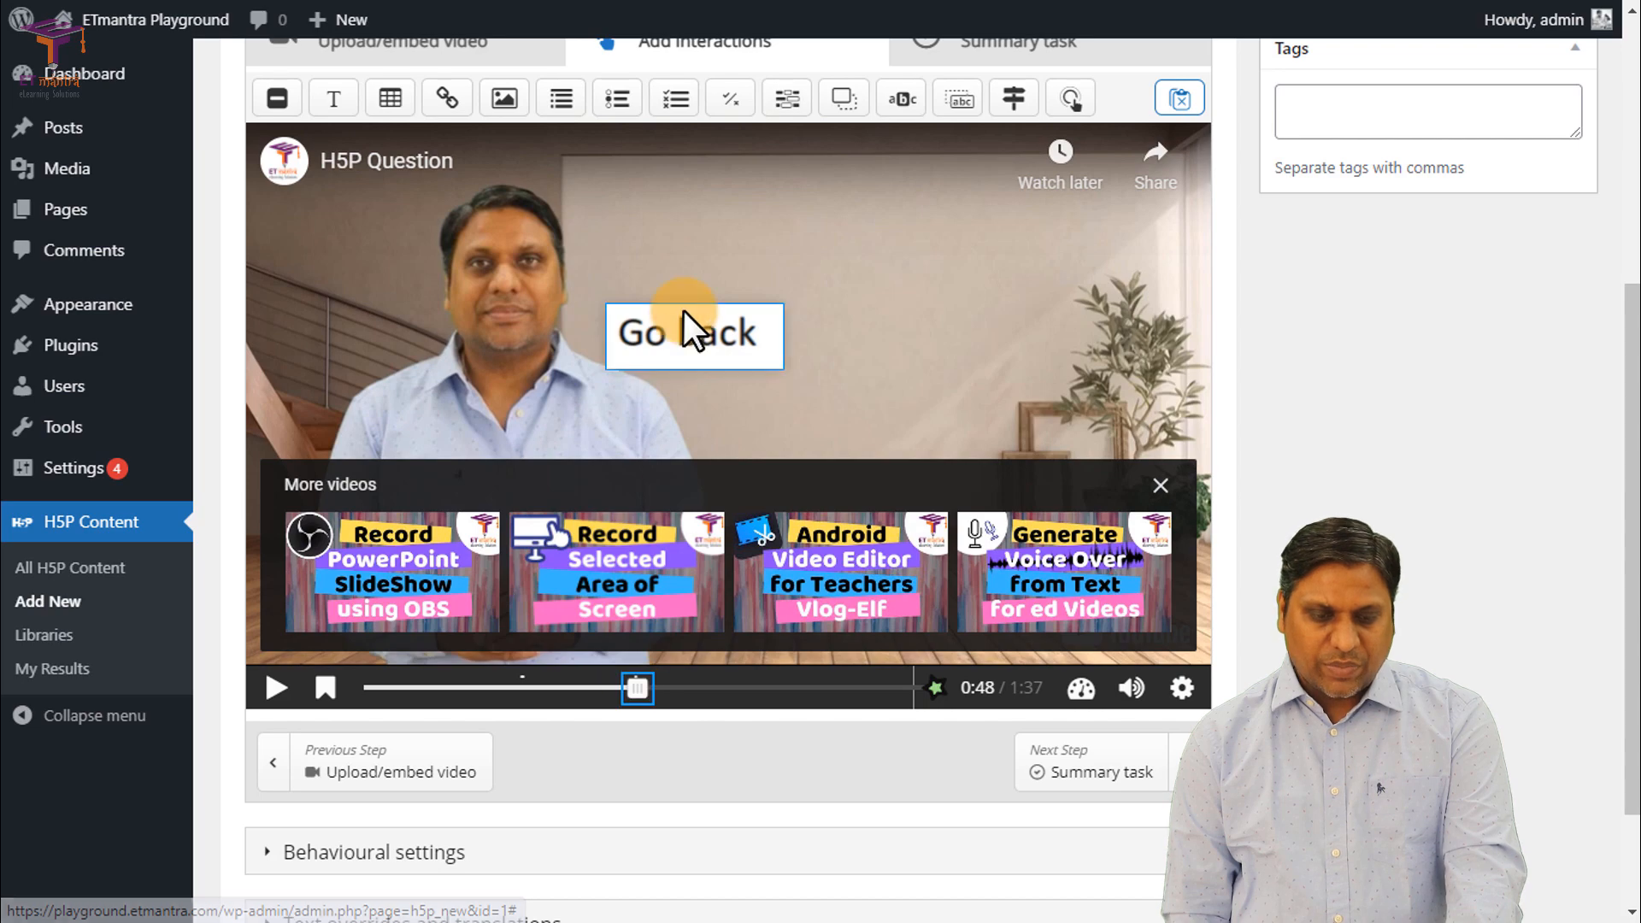
Step: Set the Go back image's go-to-on-click action to the type Timecode with target time 0:00
{"action": "double_click", "coordinate": [688, 329]}
{"action": "scroll", "coordinate": [436, 461], "scroll_direction": "down", "scroll_amount": 2}
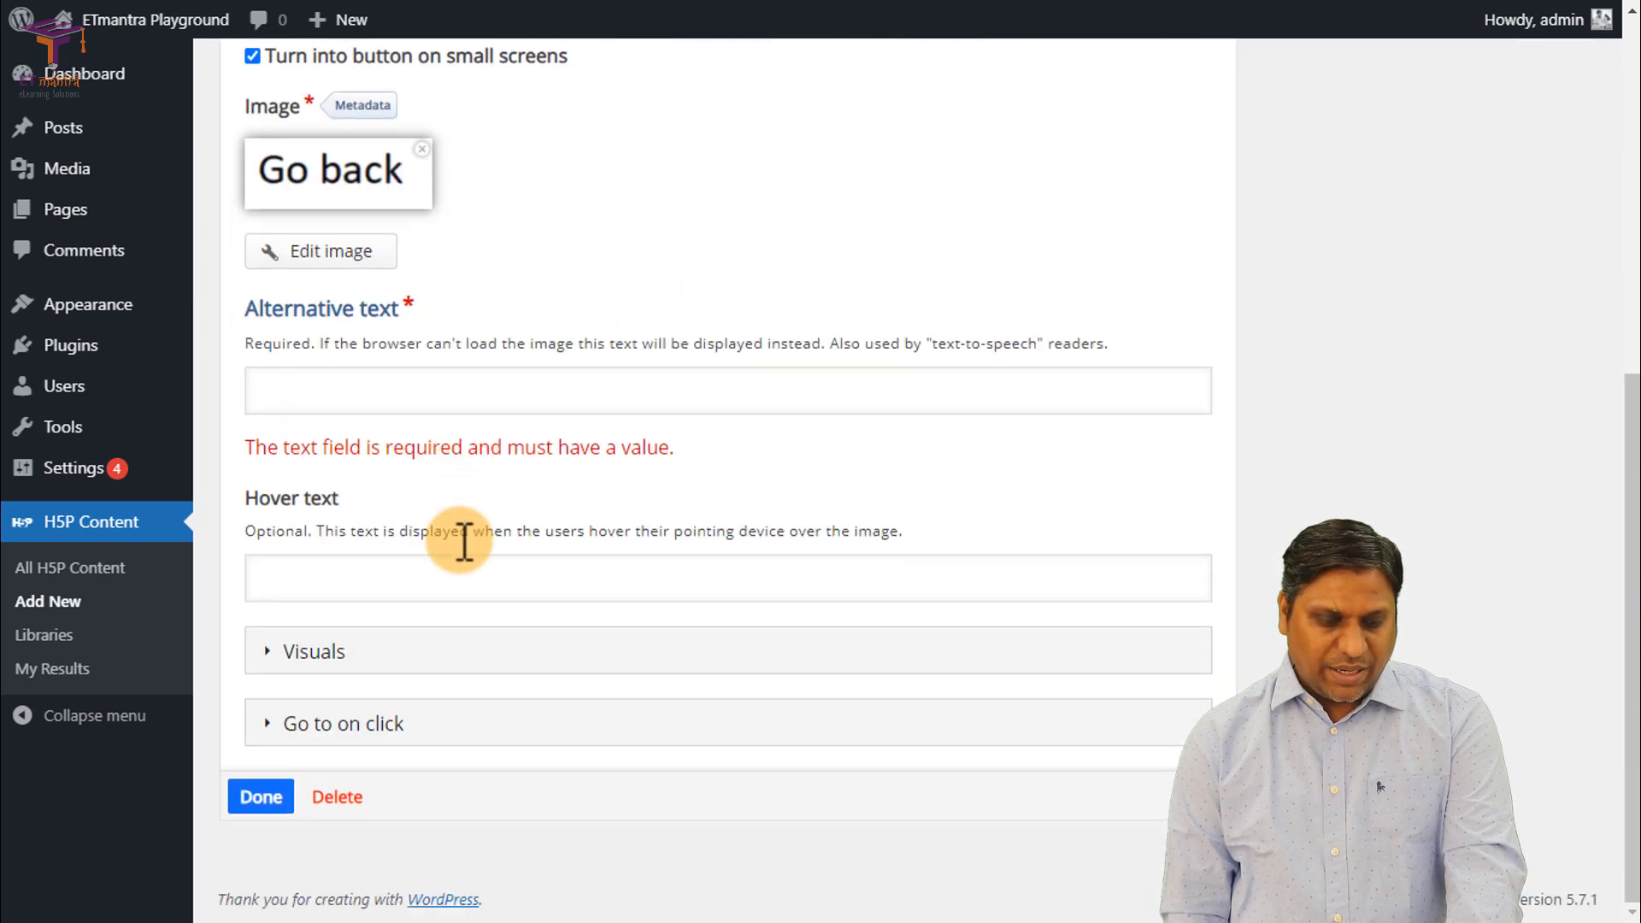
{"action": "left_click", "coordinate": [364, 728]}
{"action": "scroll", "coordinate": [418, 710], "scroll_direction": "down", "scroll_amount": 1}
{"action": "scroll", "coordinate": [474, 674], "scroll_direction": "down", "scroll_amount": 1}
{"action": "left_click", "coordinate": [352, 610]}
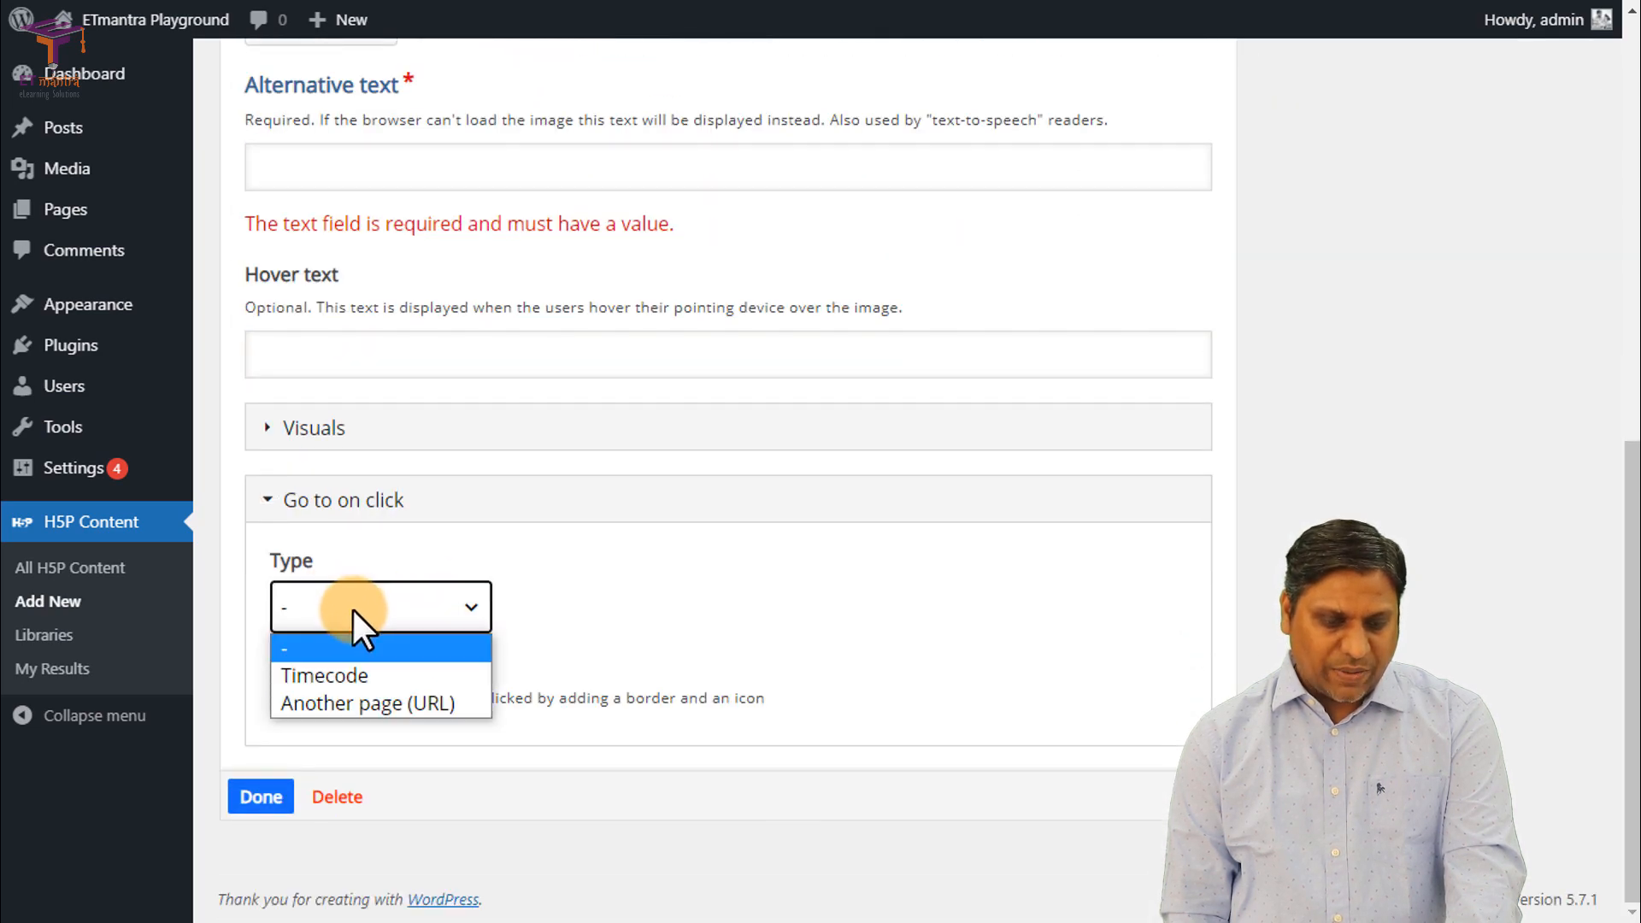
{"action": "left_click", "coordinate": [345, 675]}
{"action": "left_click", "coordinate": [315, 753]}
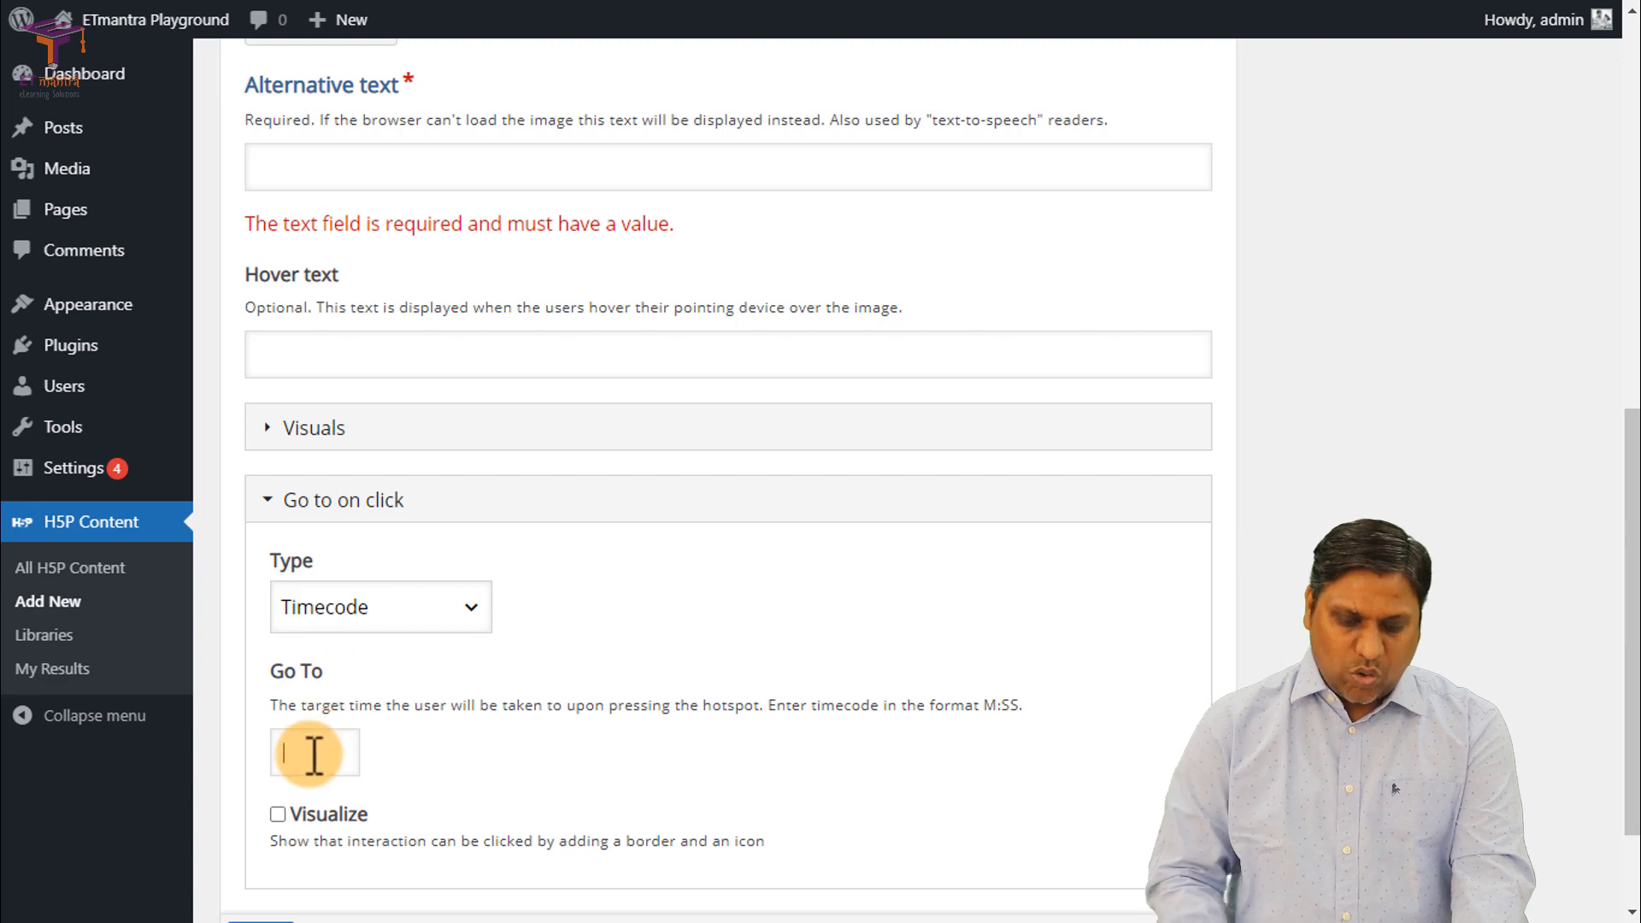
{"action": "type", "text": "0:00"}
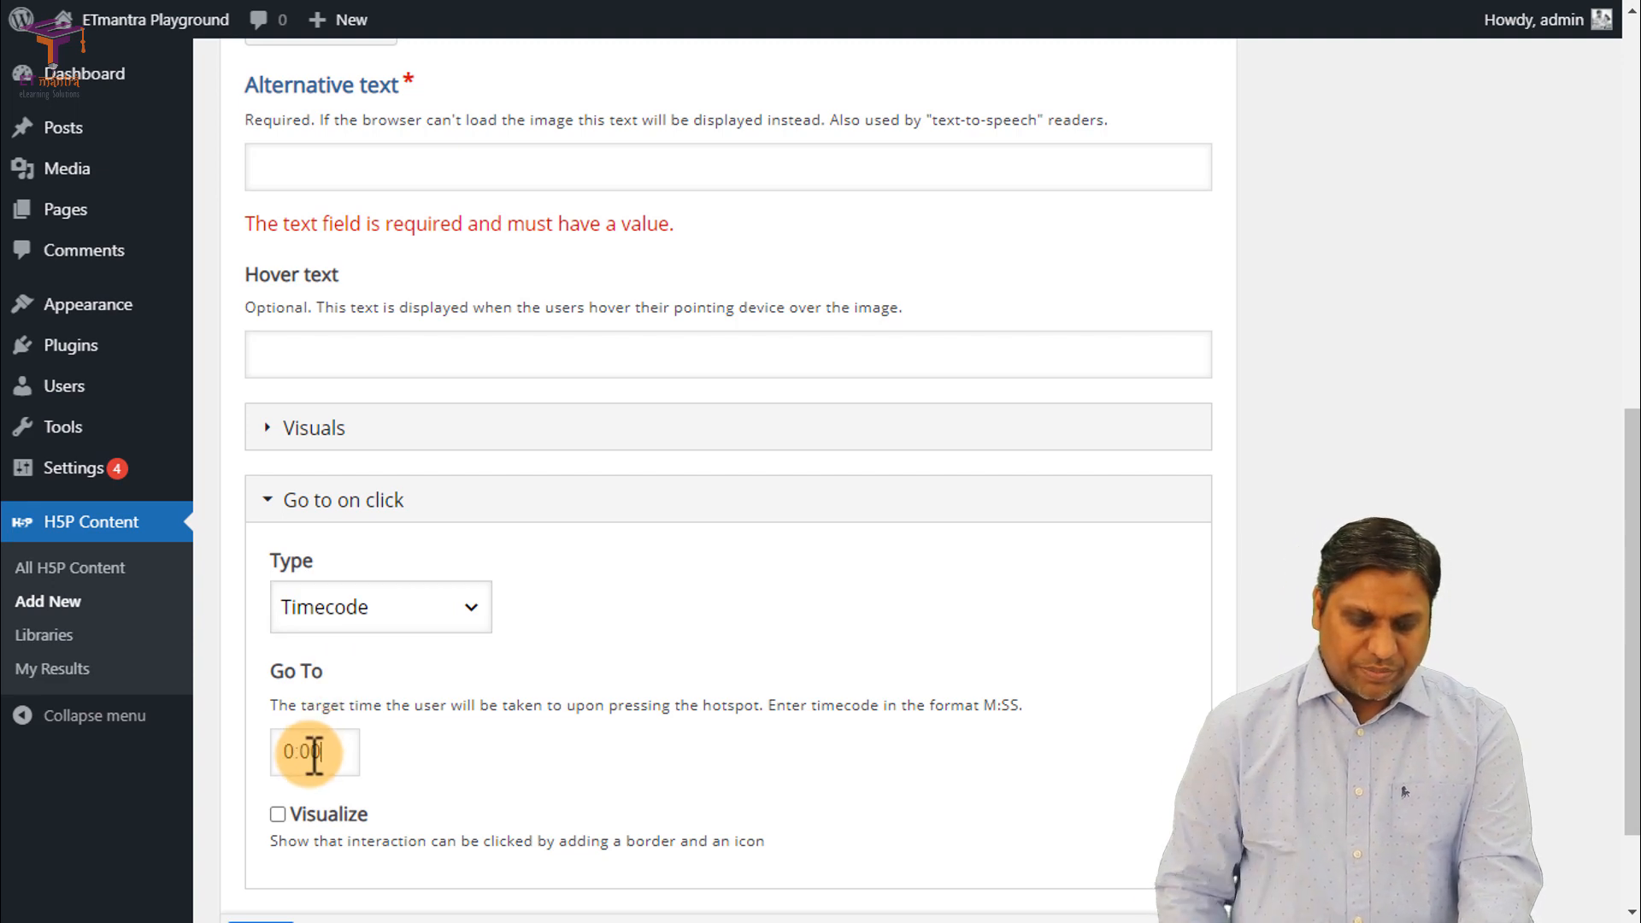
Step: Enable Visualize for the Go back image's click action and finish its settings
{"action": "scroll", "coordinate": [316, 757], "scroll_direction": "down", "scroll_amount": 2}
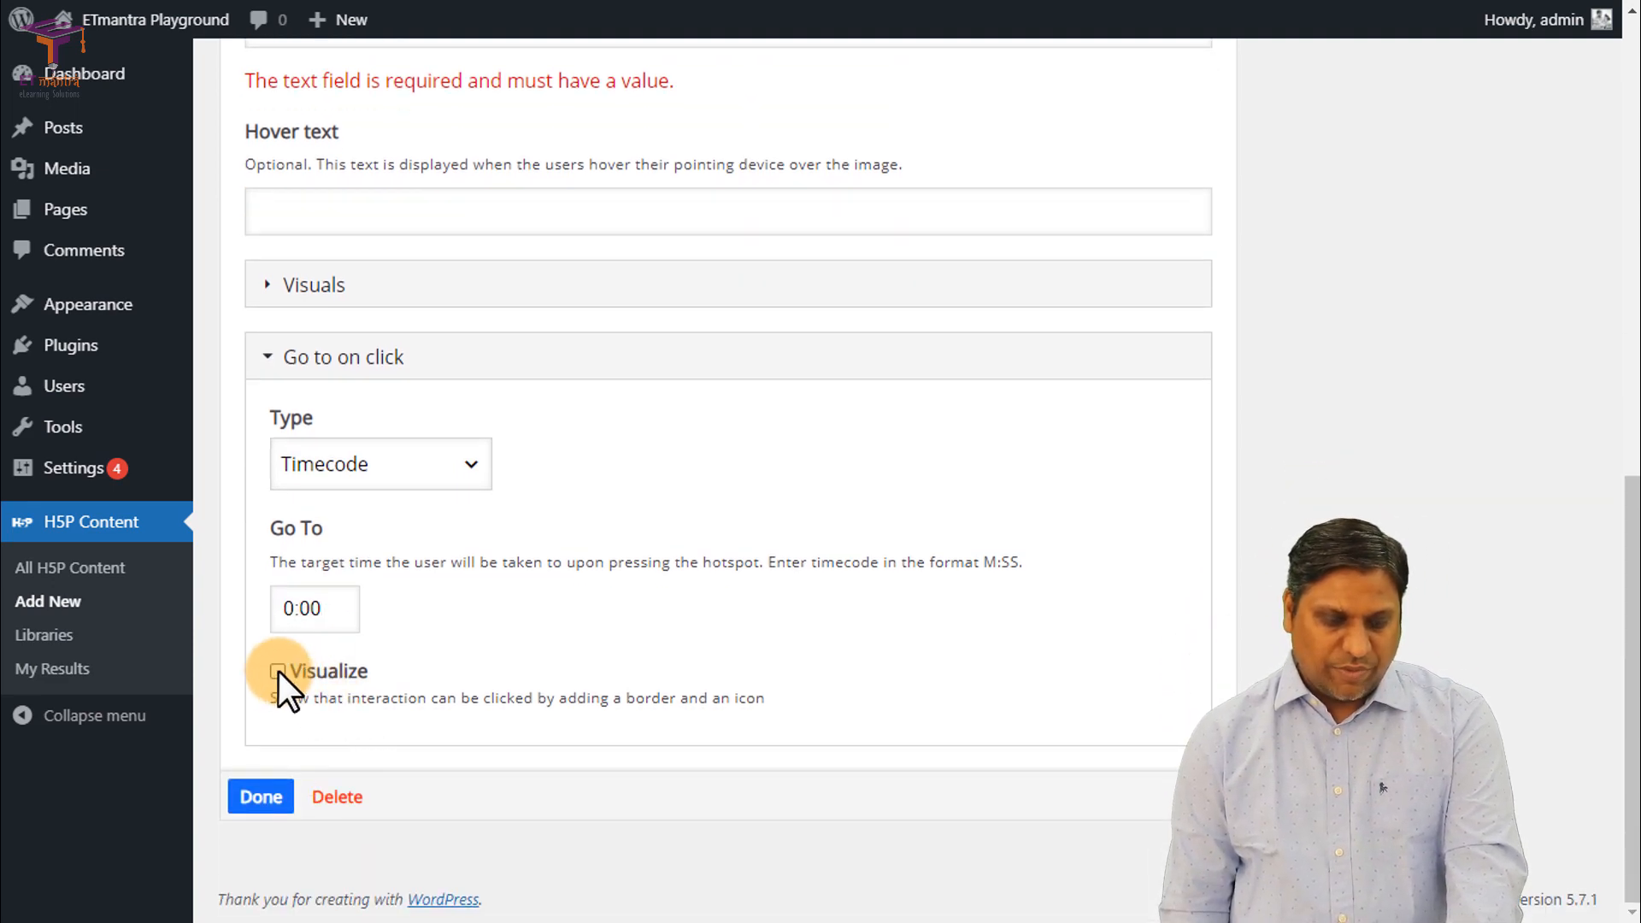
{"action": "left_click", "coordinate": [273, 779]}
{"action": "scroll", "coordinate": [730, 585], "scroll_direction": "down", "scroll_amount": 5}
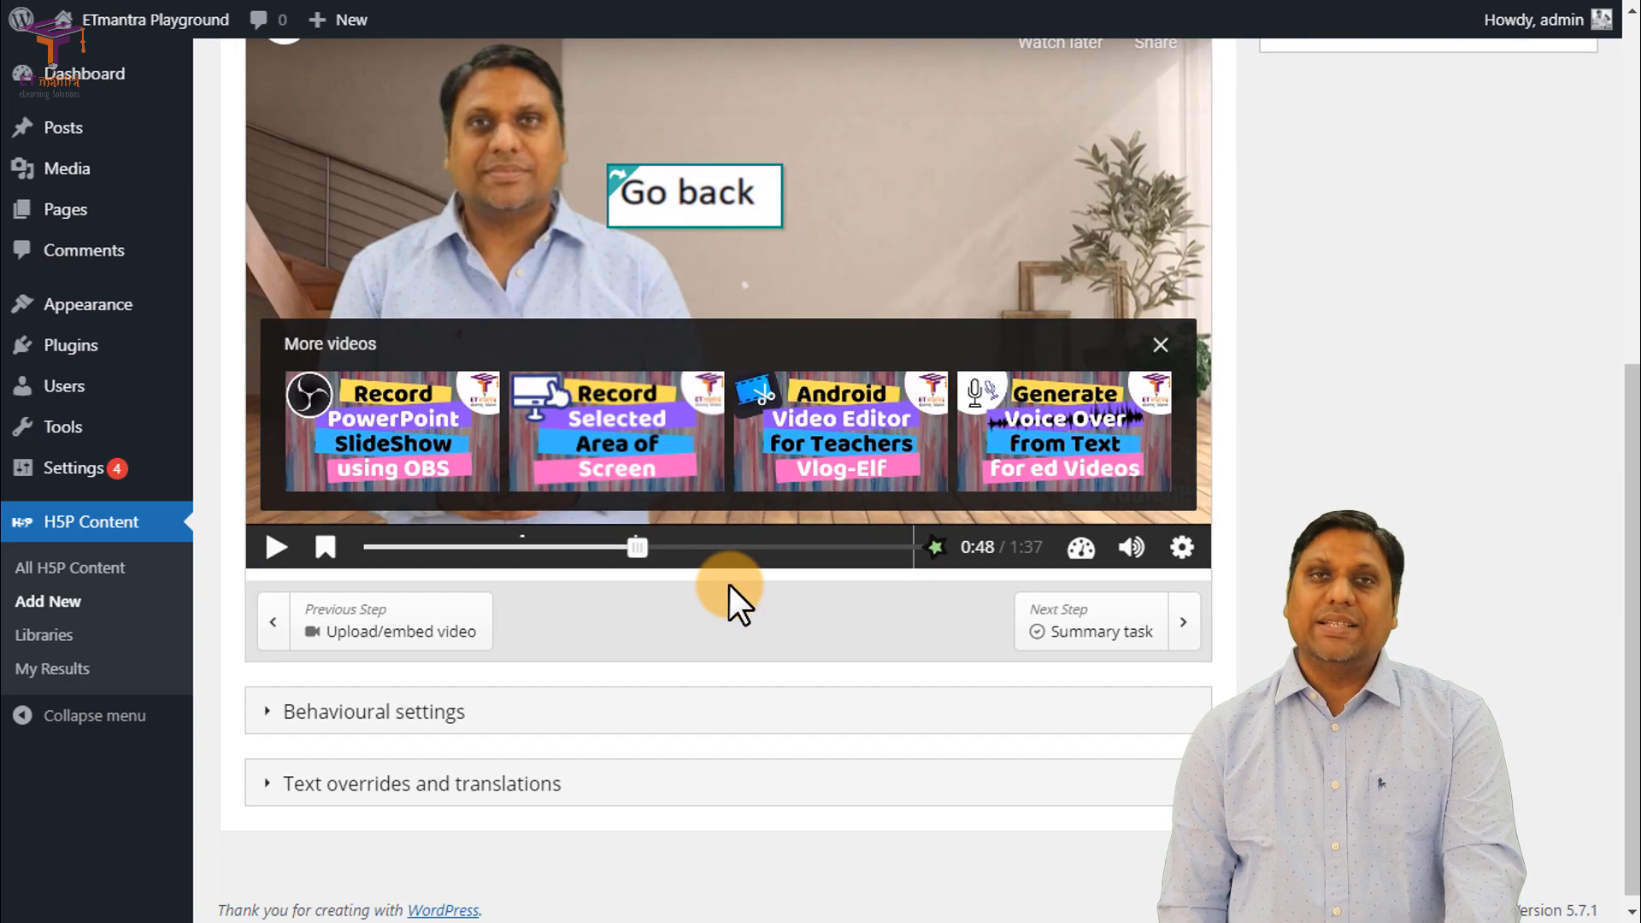
Step: Move the Go back image onto the empty wall beside the presenter and copy it
{"action": "scroll", "coordinate": [705, 610], "scroll_direction": "up", "scroll_amount": 3}
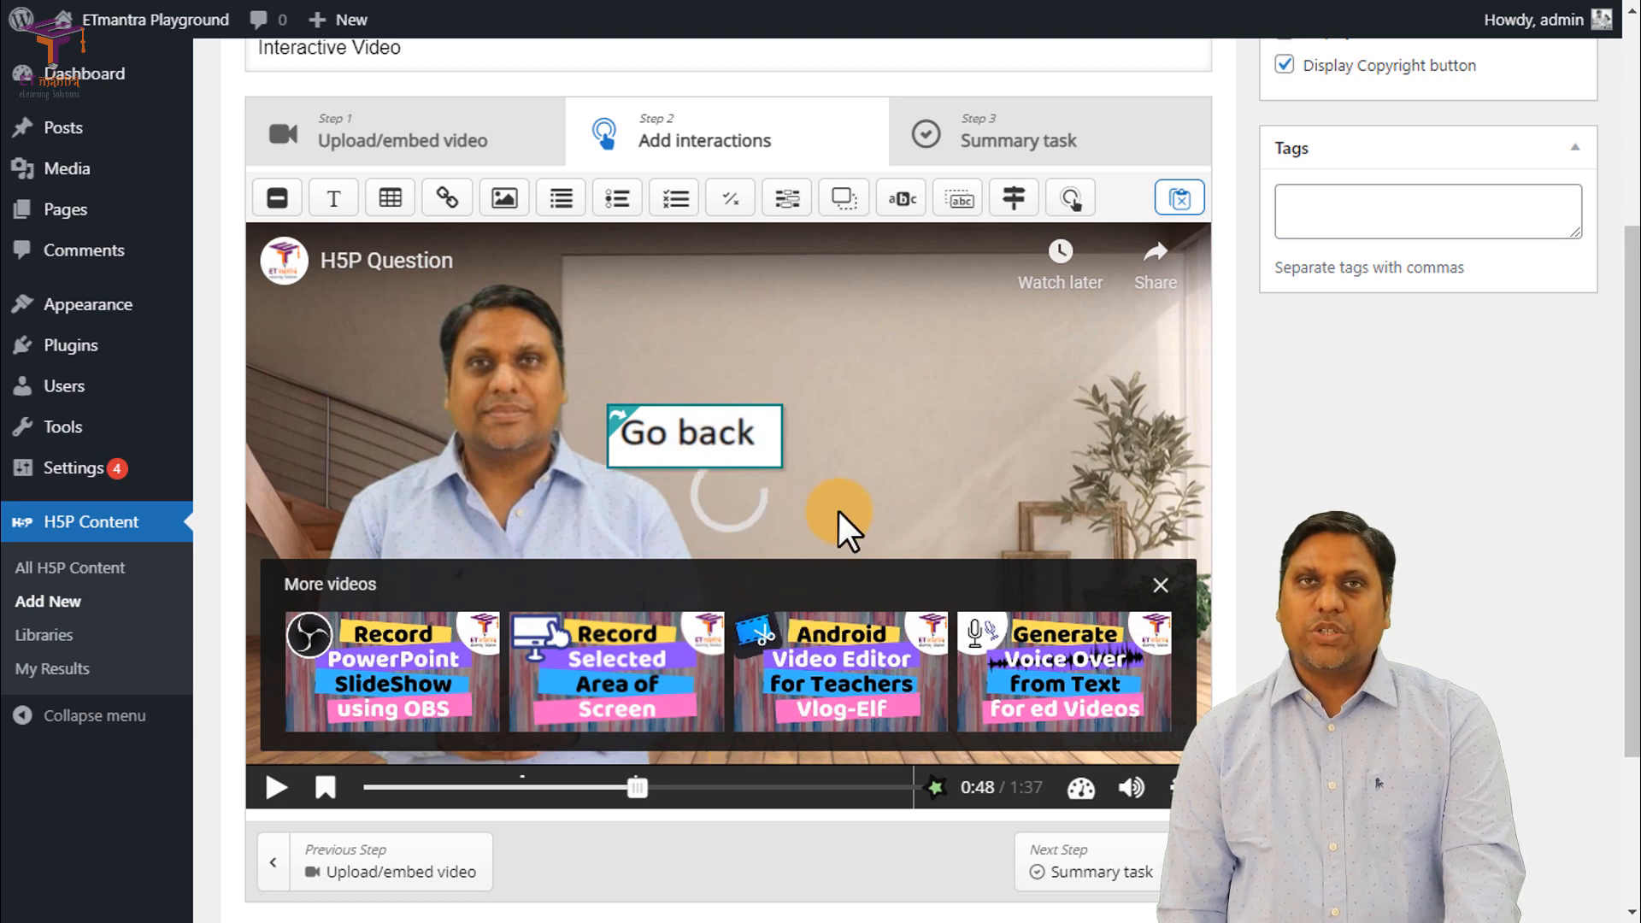
{"action": "left_click", "coordinate": [722, 432]}
{"action": "left_click_drag", "start_coordinate": [724, 433], "coordinate": [940, 423]}
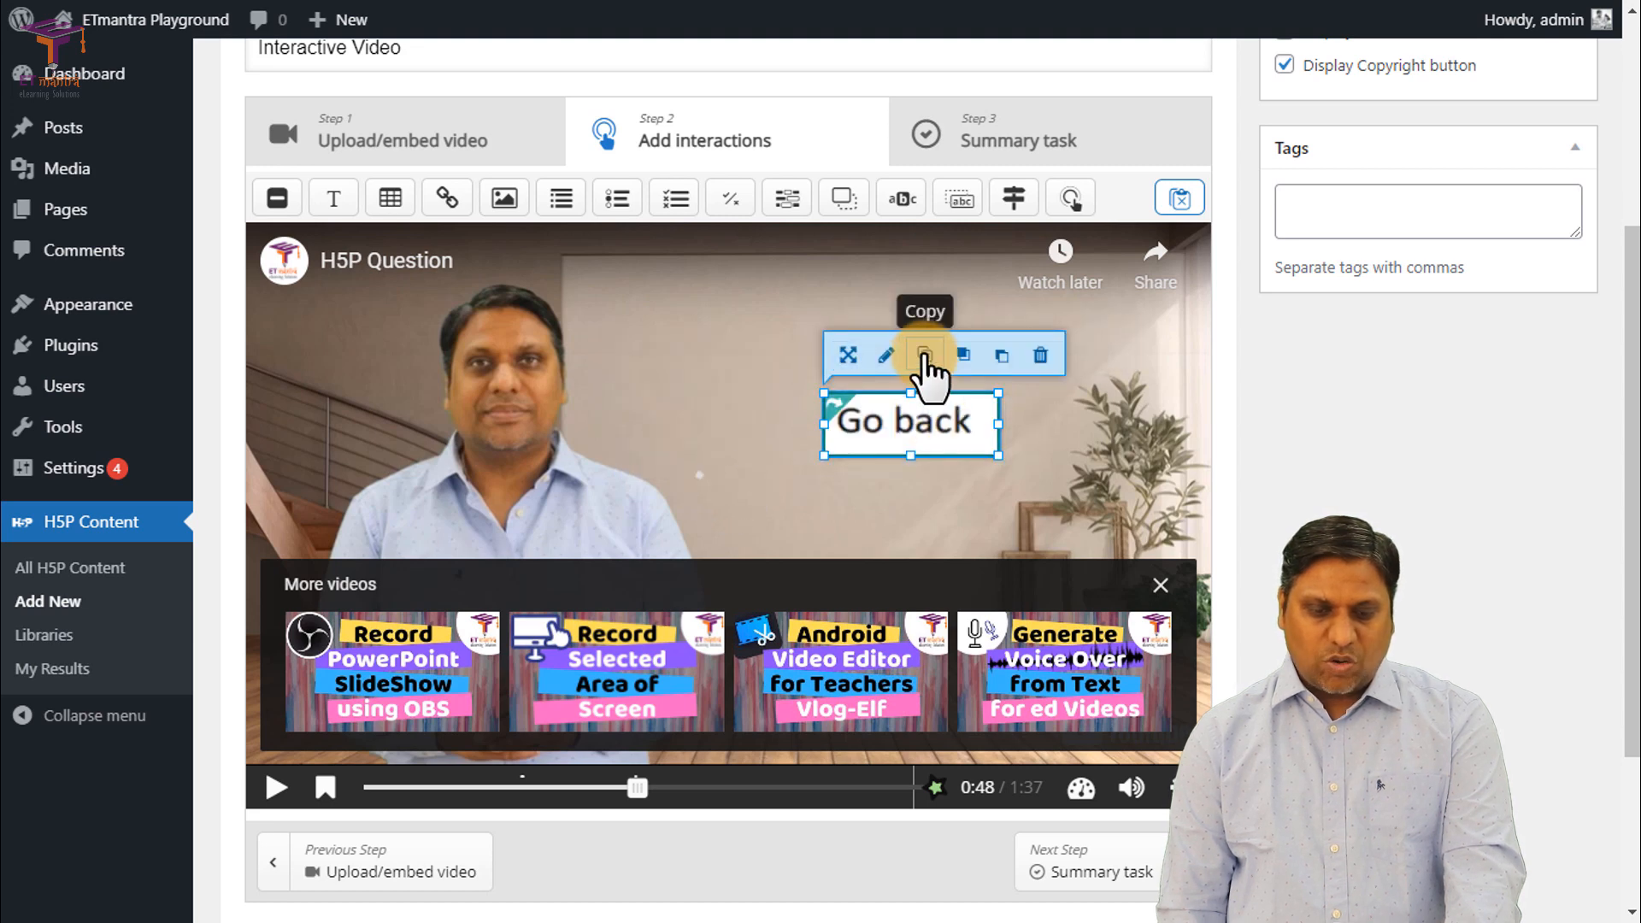
{"action": "mouse_move", "coordinate": [945, 431]}
{"action": "left_mouse_down"}
{"action": "mouse_move", "coordinate": [906, 479]}
{"action": "mouse_move", "coordinate": [921, 418]}
{"action": "left_mouse_up"}
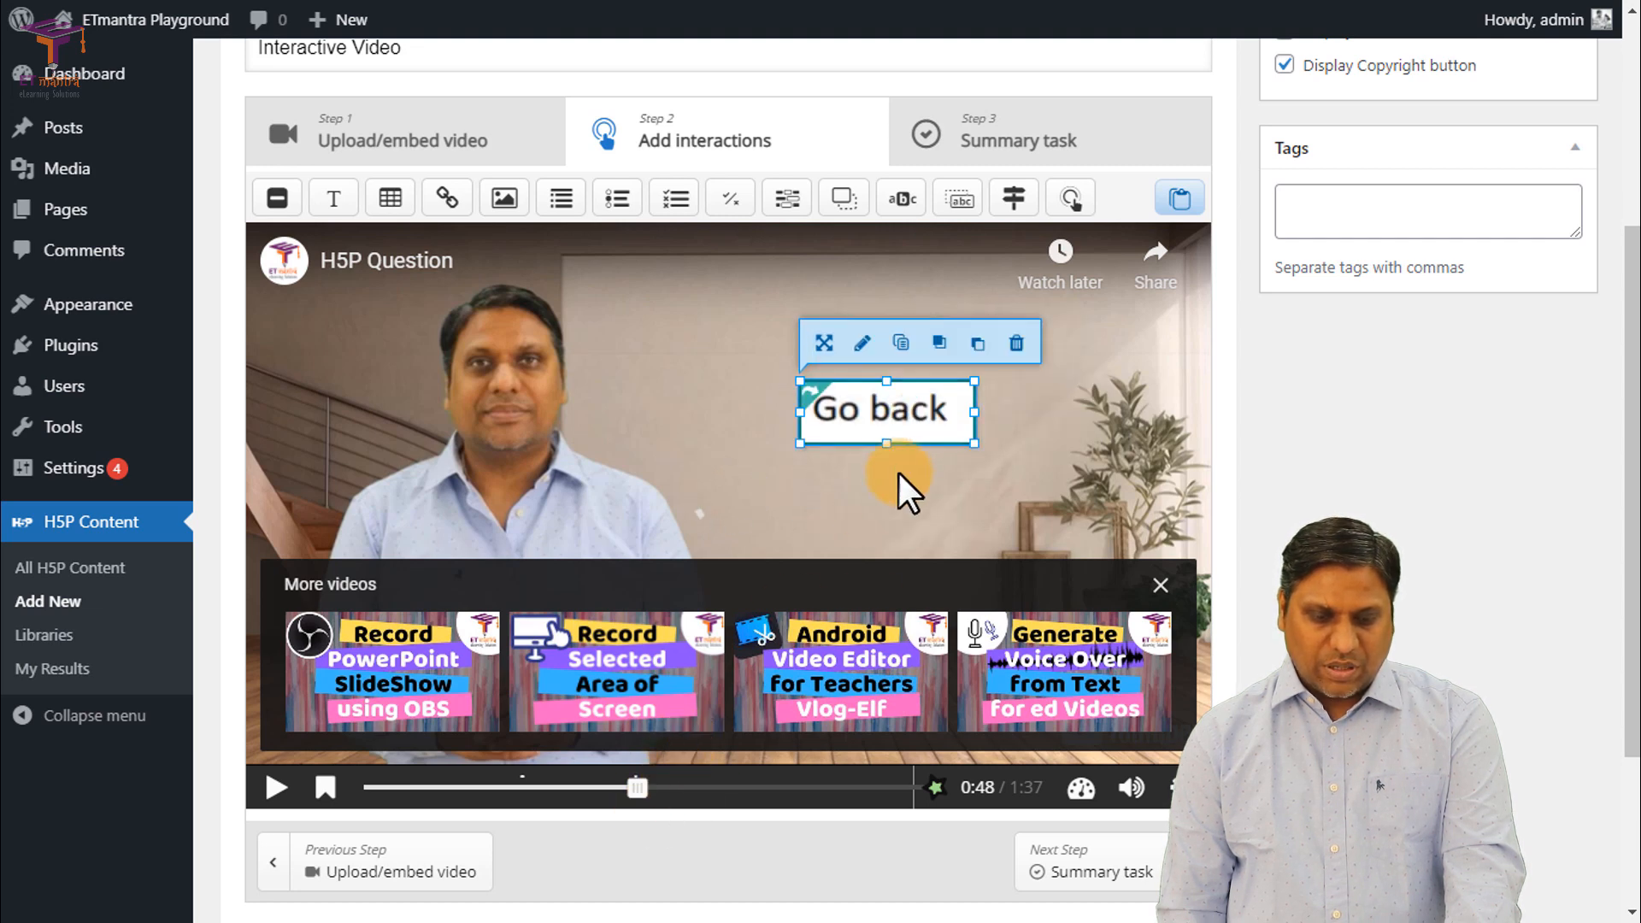
{"action": "left_click", "coordinate": [1184, 205]}
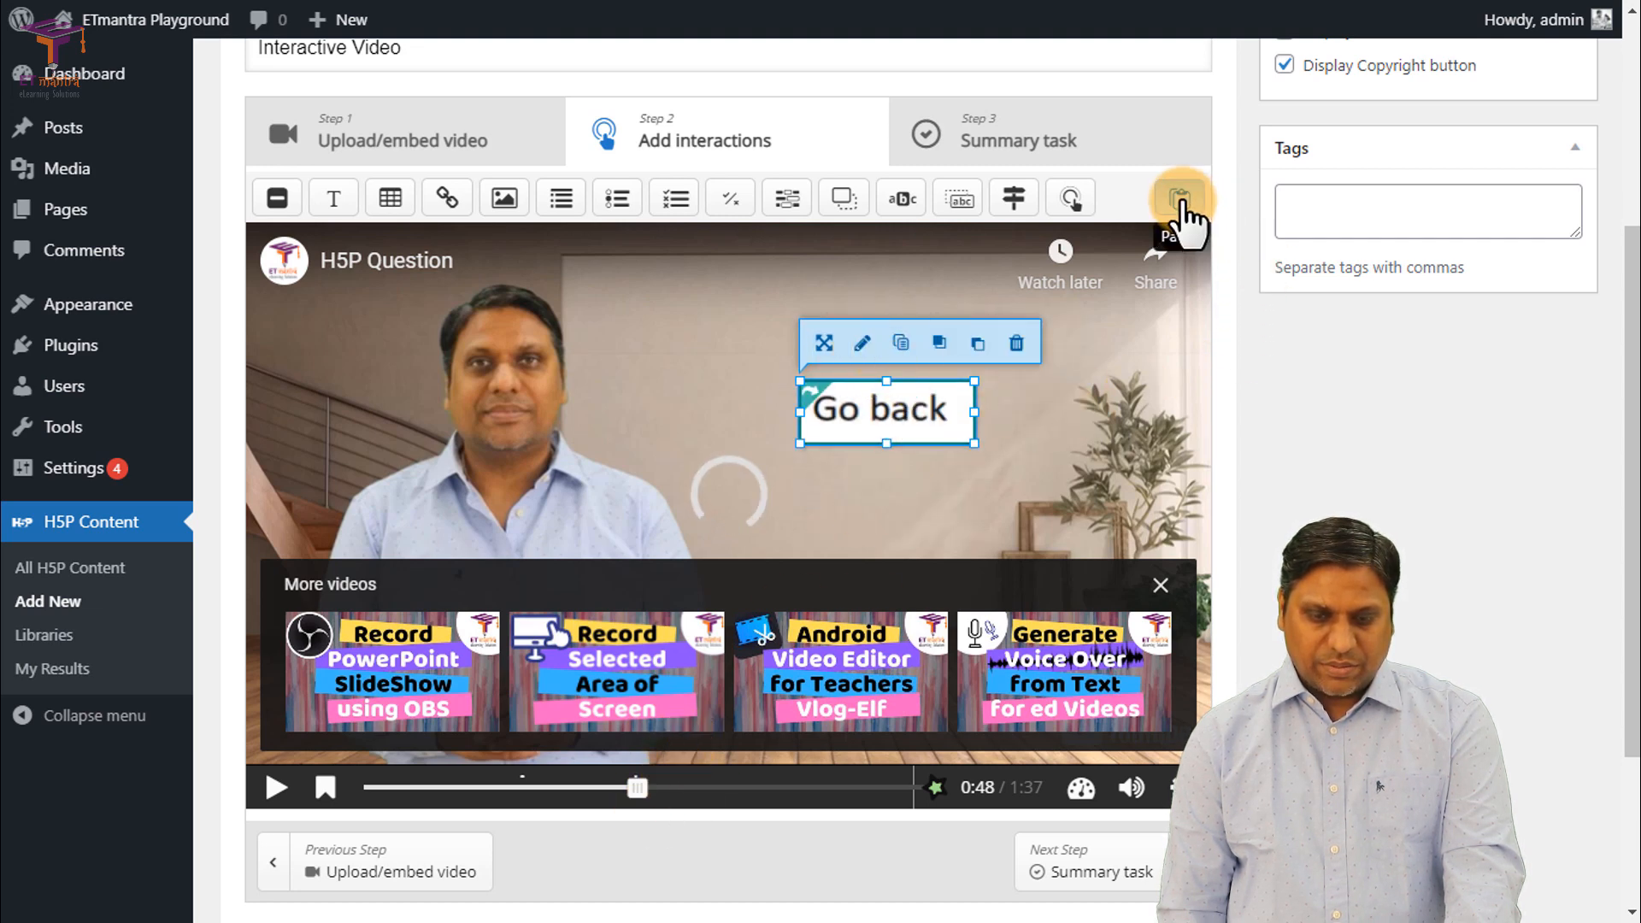
Step: Paste the copied Go back image at 0:58 in the video and place it on the empty wall beside the presenter
{"action": "left_click", "coordinate": [634, 788]}
{"action": "left_click_drag", "start_coordinate": [634, 788], "coordinate": [696, 789]}
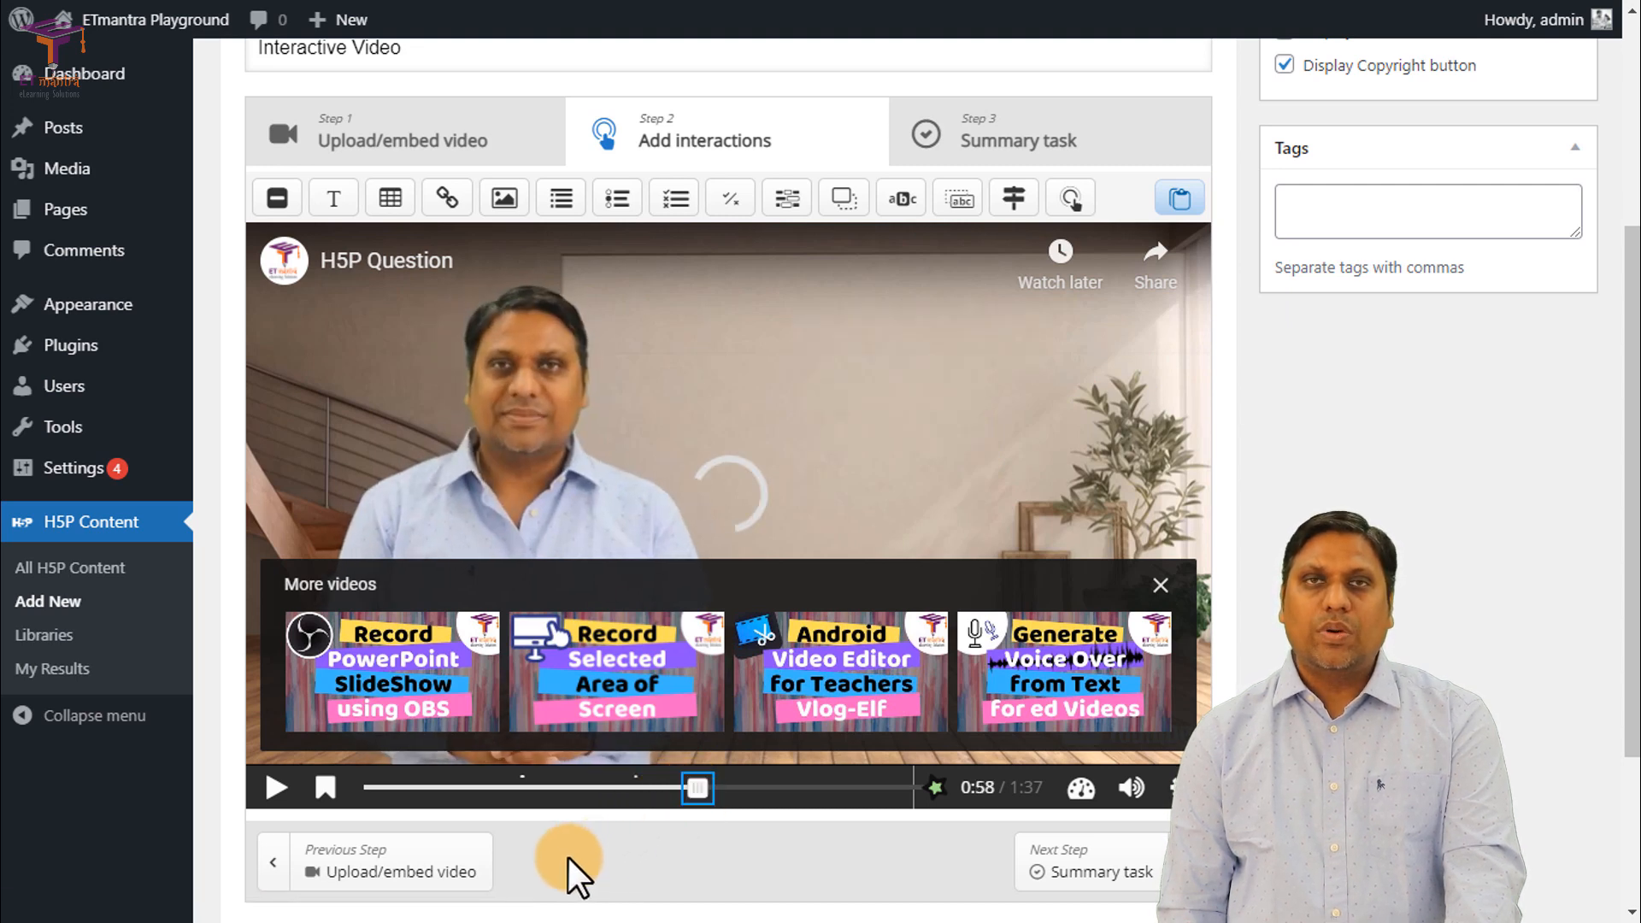
{"action": "left_click", "coordinate": [276, 787]}
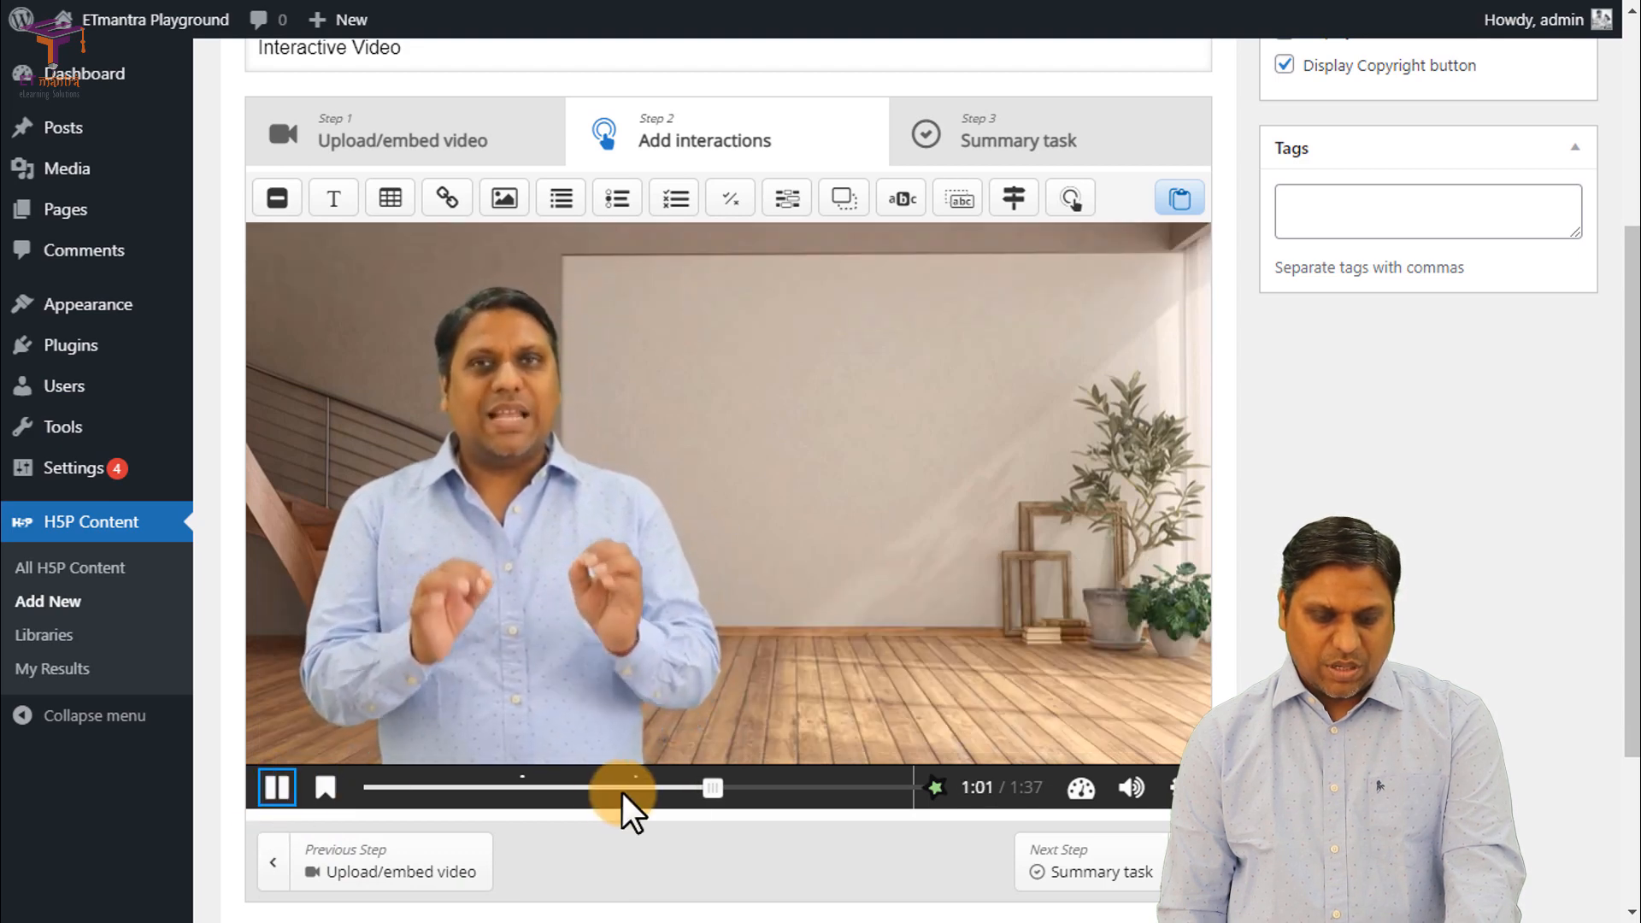
{"action": "left_click_drag", "start_coordinate": [716, 787], "coordinate": [689, 787]}
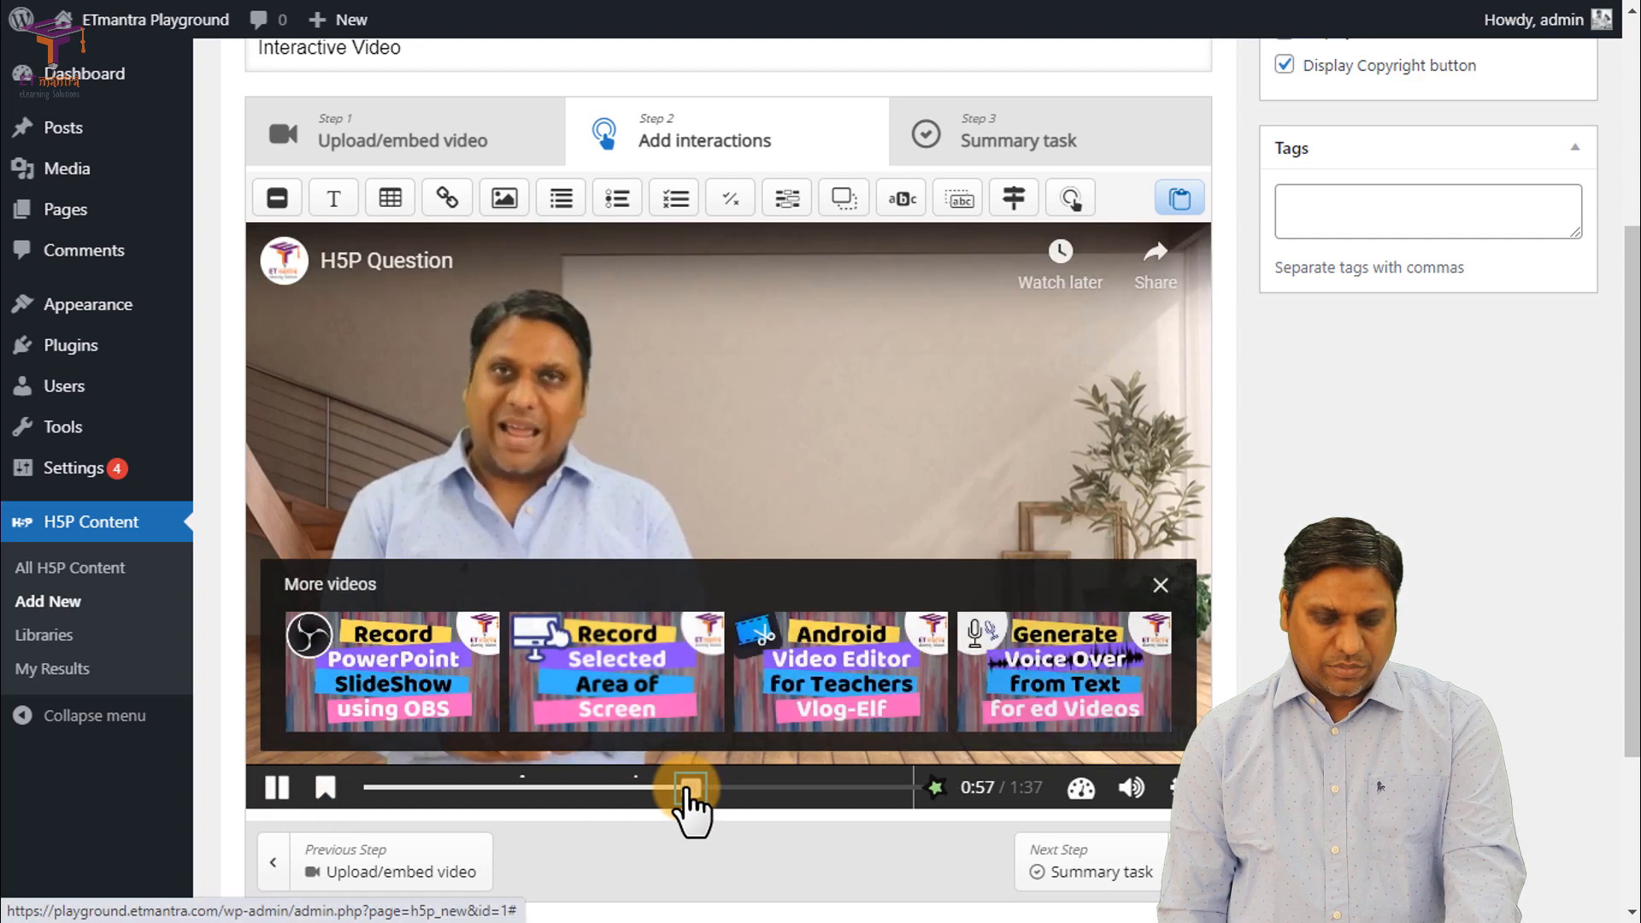
{"action": "left_click", "coordinate": [275, 791]}
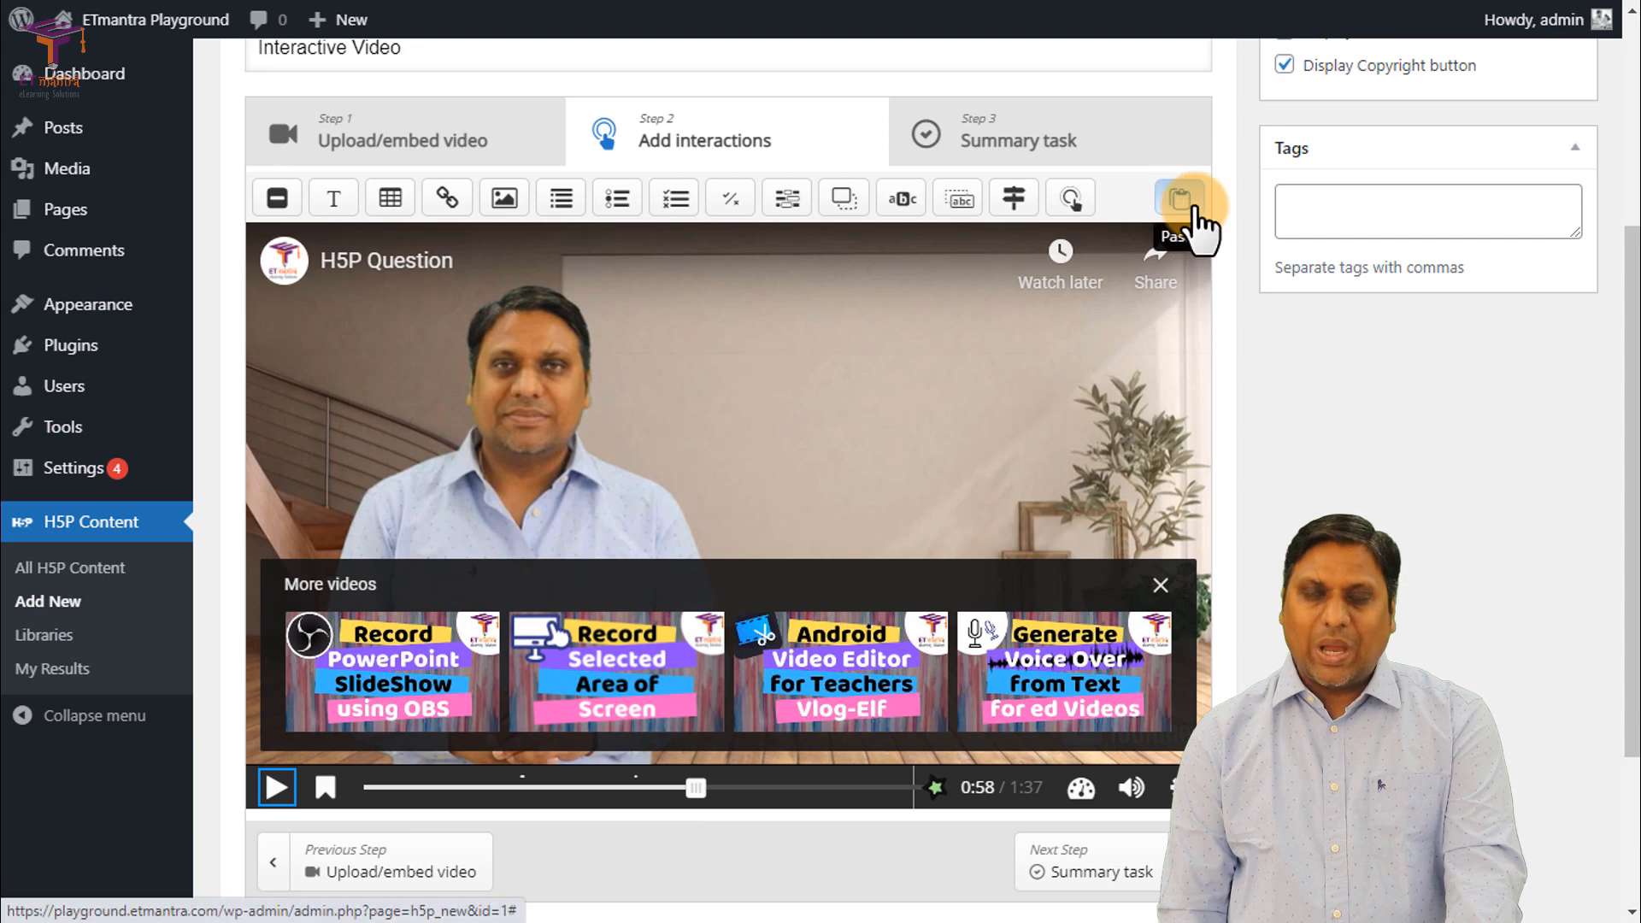
{"action": "left_click", "coordinate": [1184, 203]}
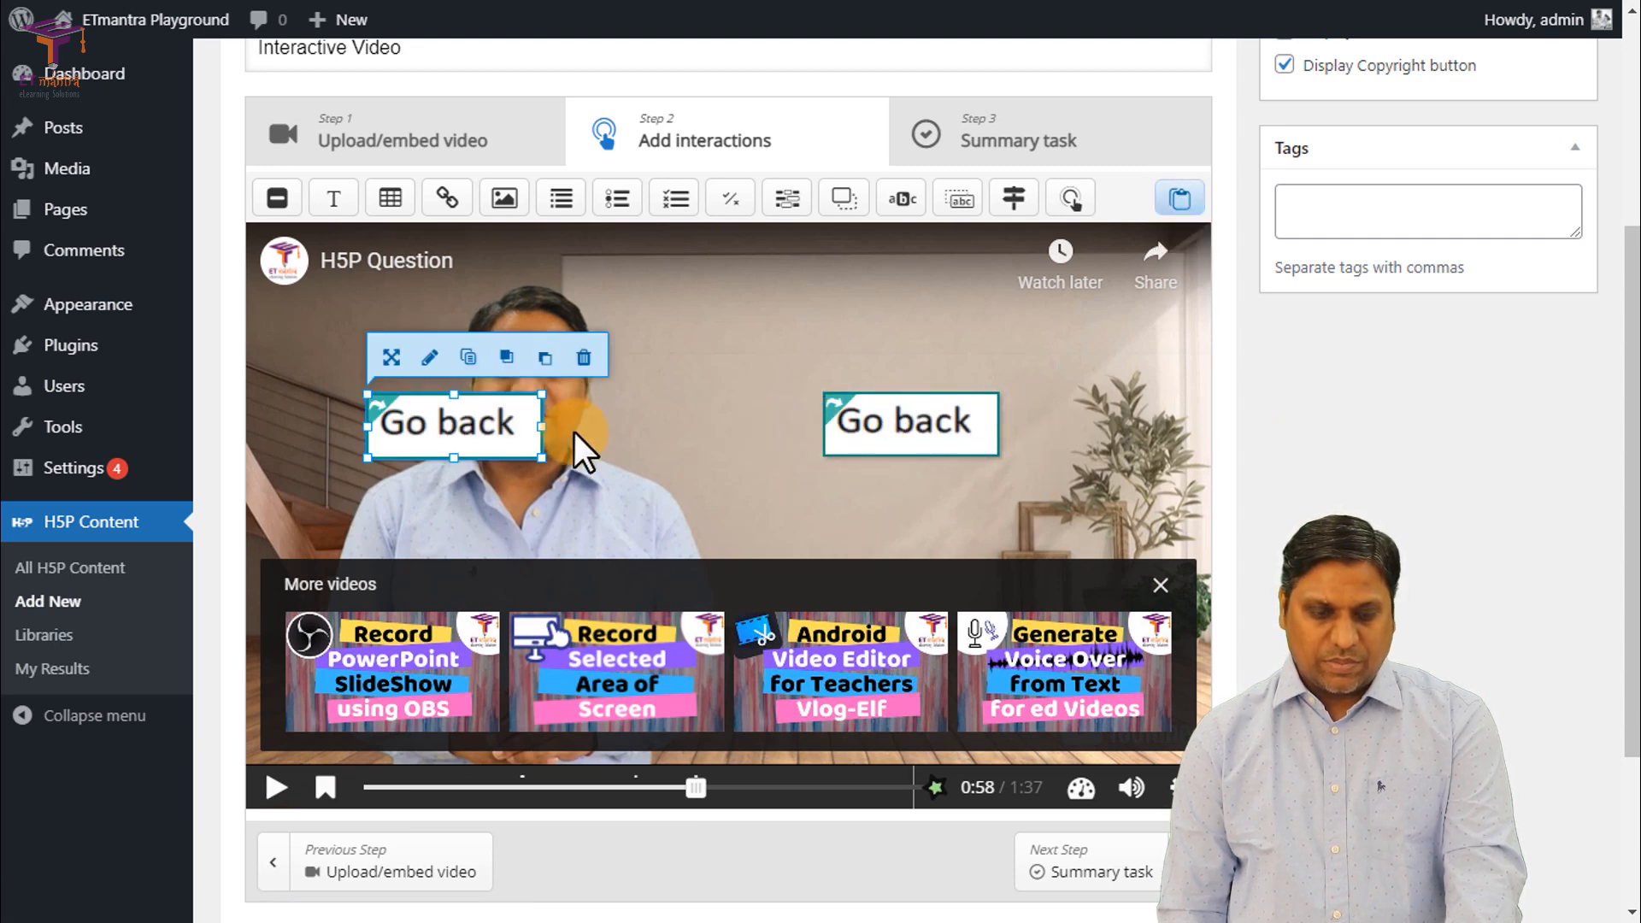
{"action": "left_click_drag", "start_coordinate": [463, 439], "coordinate": [918, 500]}
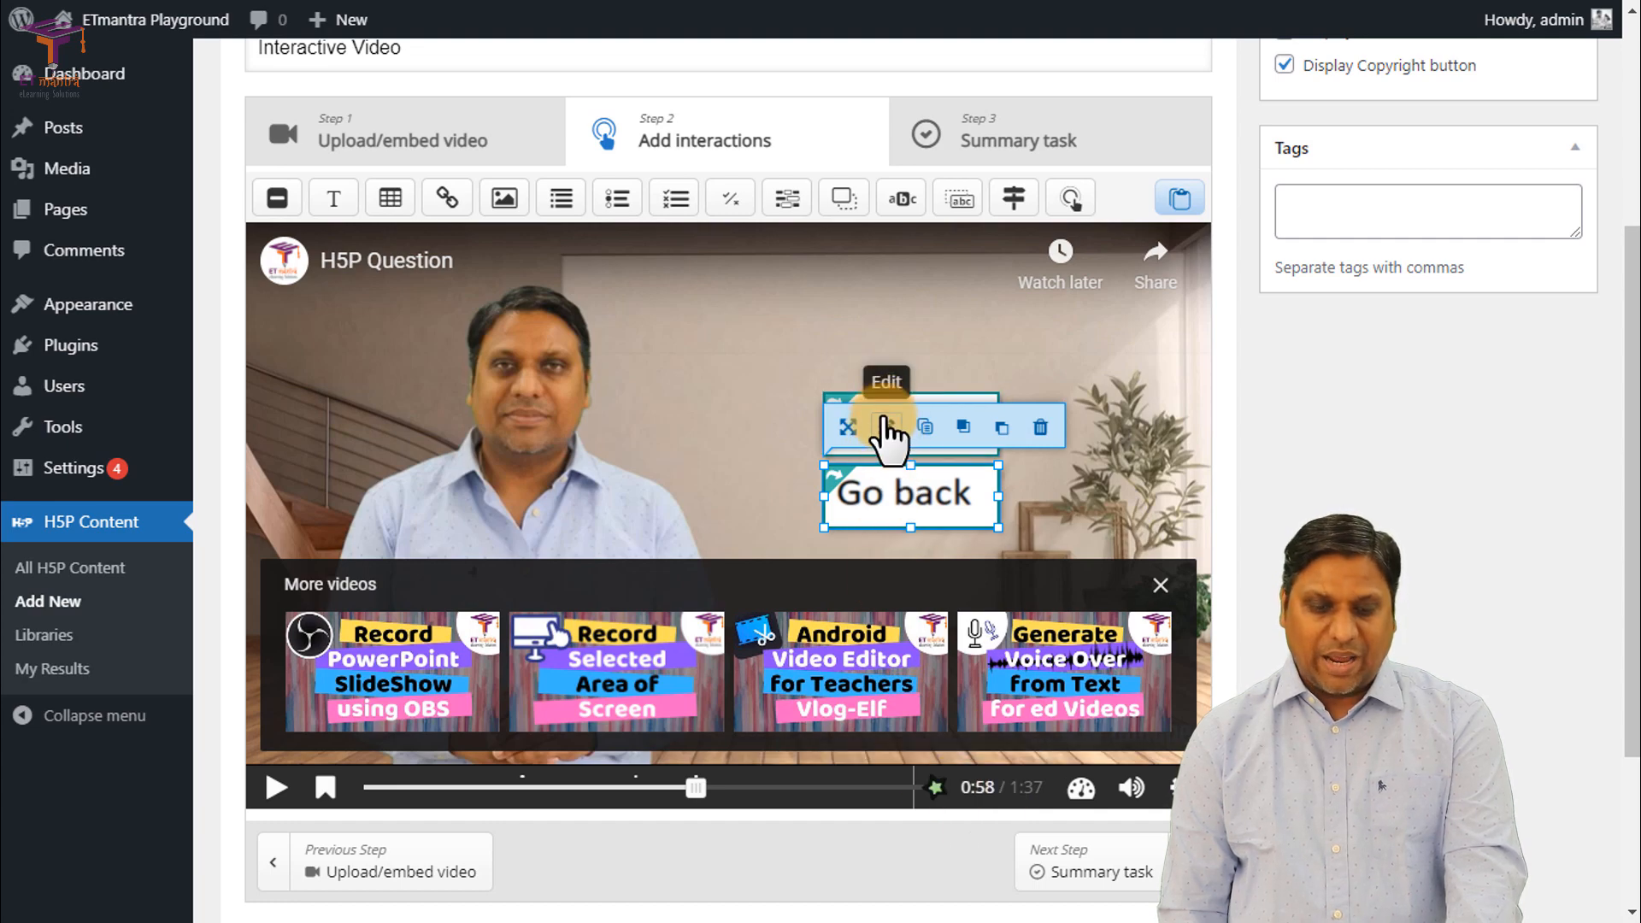
Step: Set the pasted Go back image's display time from 0:58.0 to 0:59.0
{"action": "left_click", "coordinate": [886, 427]}
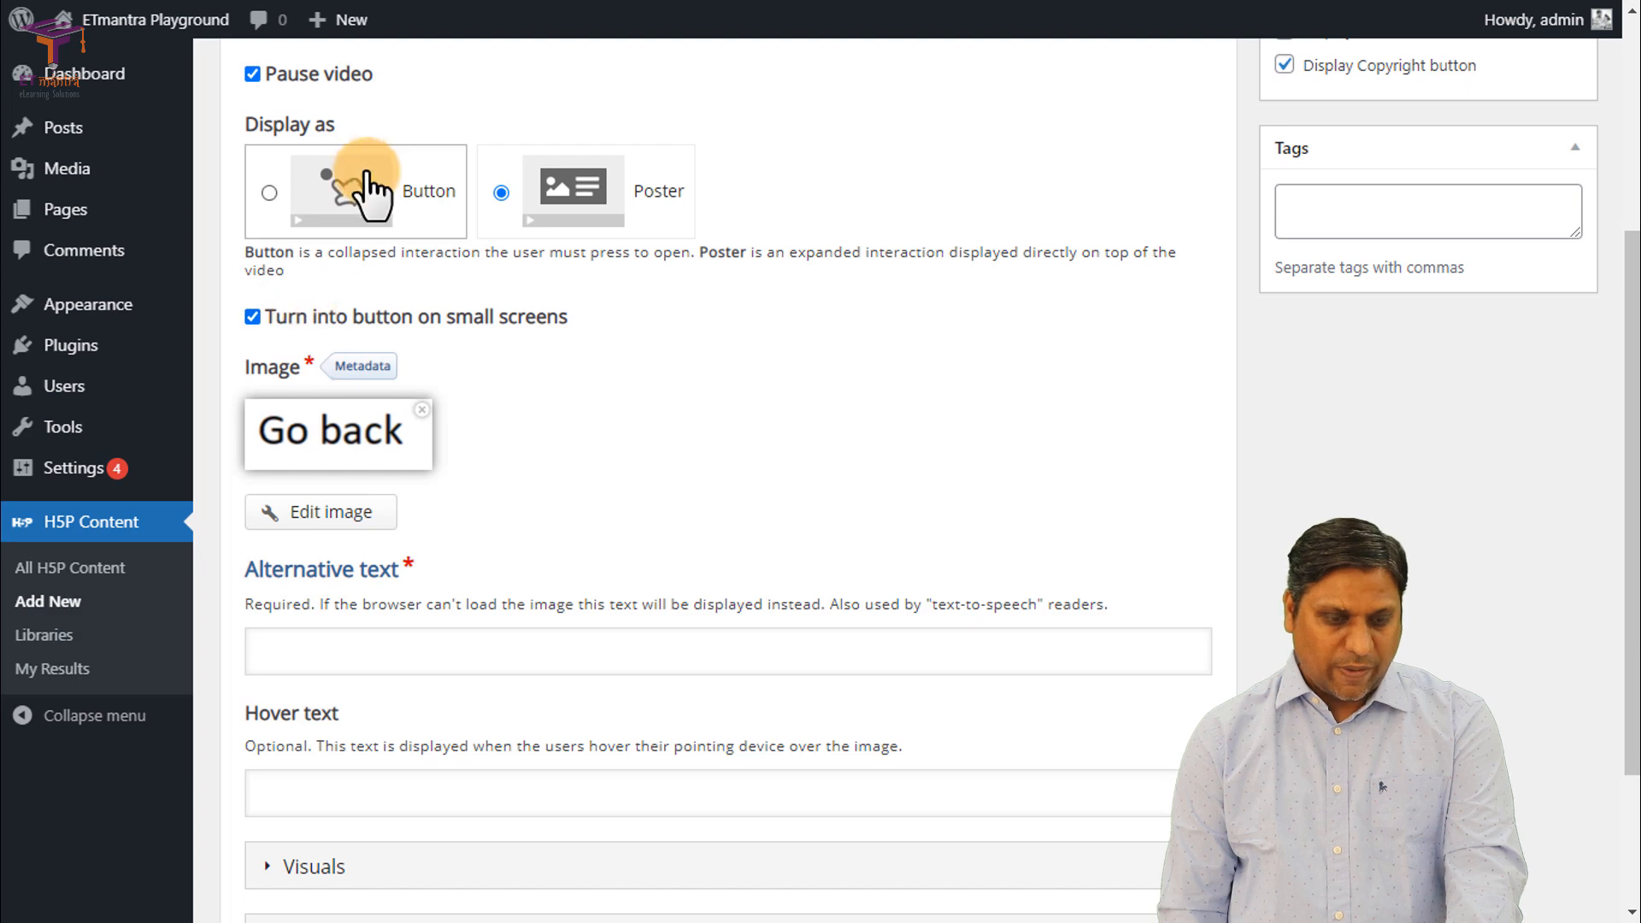
{"action": "scroll", "coordinate": [441, 363], "scroll_direction": "up", "scroll_amount": 4}
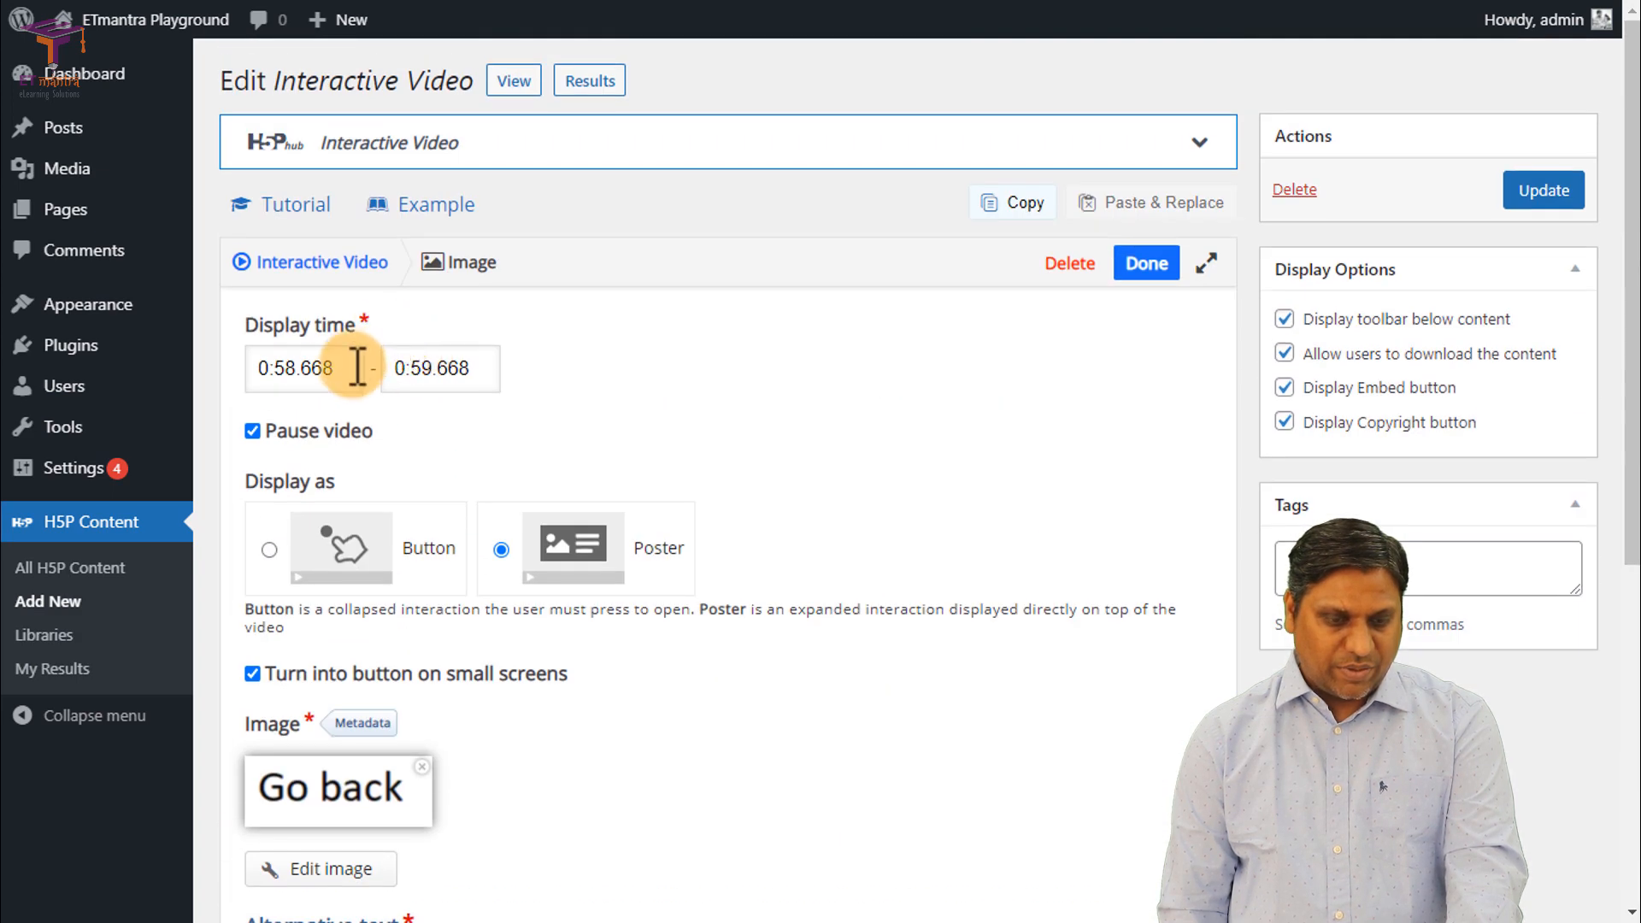
{"action": "left_click_drag", "start_coordinate": [301, 366], "coordinate": [401, 368]}
{"action": "double_click", "coordinate": [402, 367]}
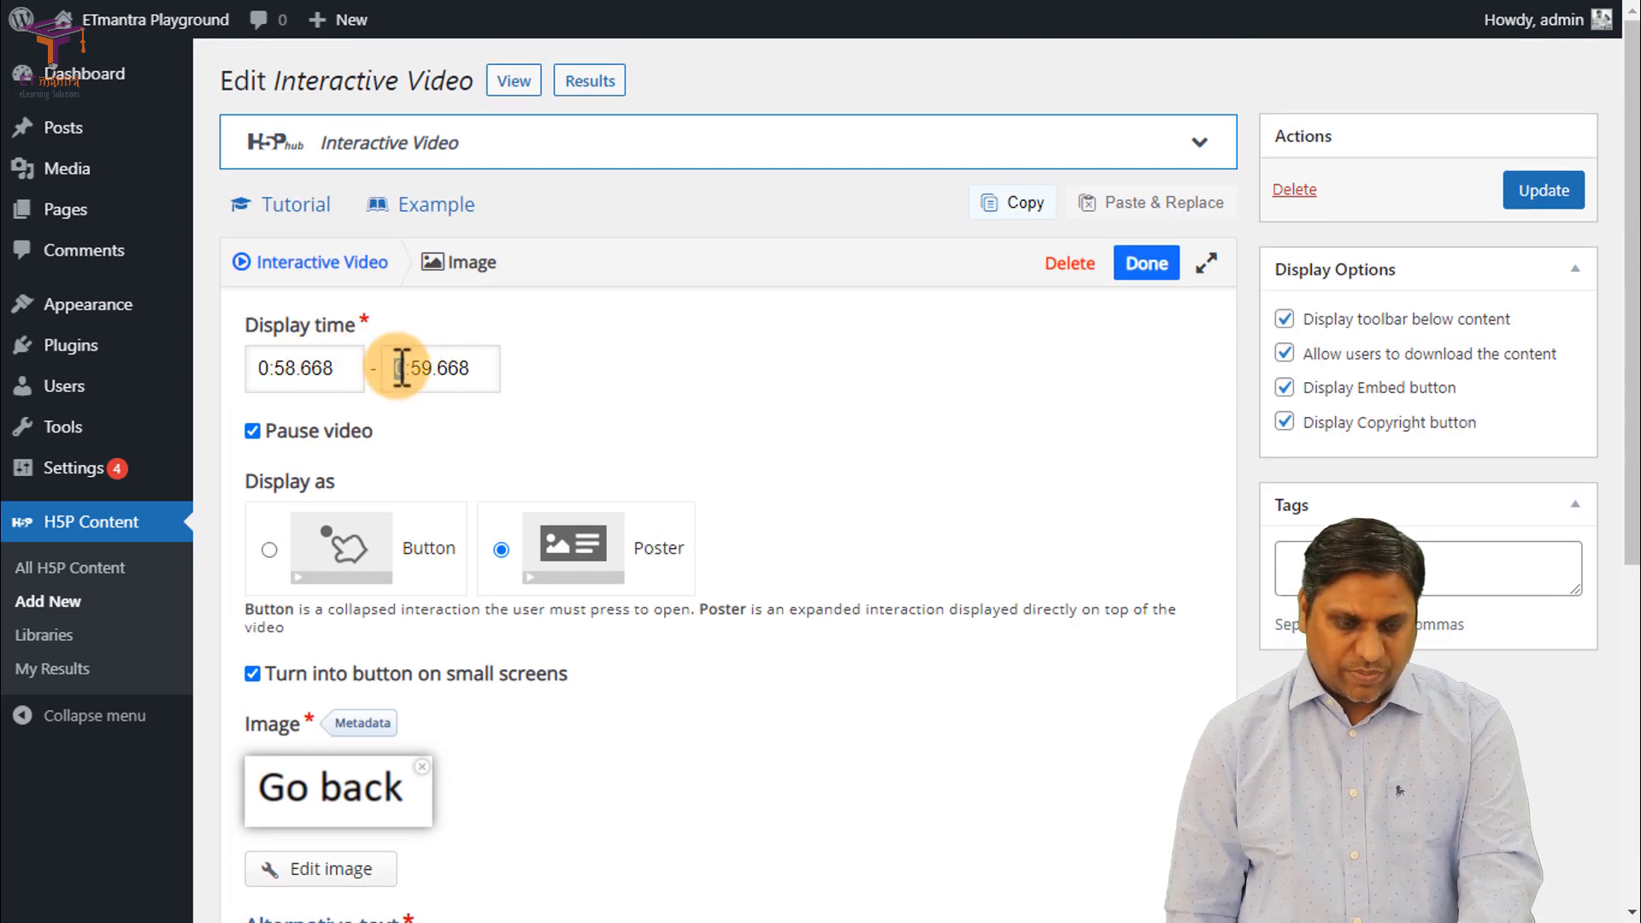
{"action": "left_click", "coordinate": [344, 374]}
{"action": "key", "text": "BackSpace"}
{"action": "key", "text": "BackSpace"}
{"action": "key", "text": "BackSpace"}
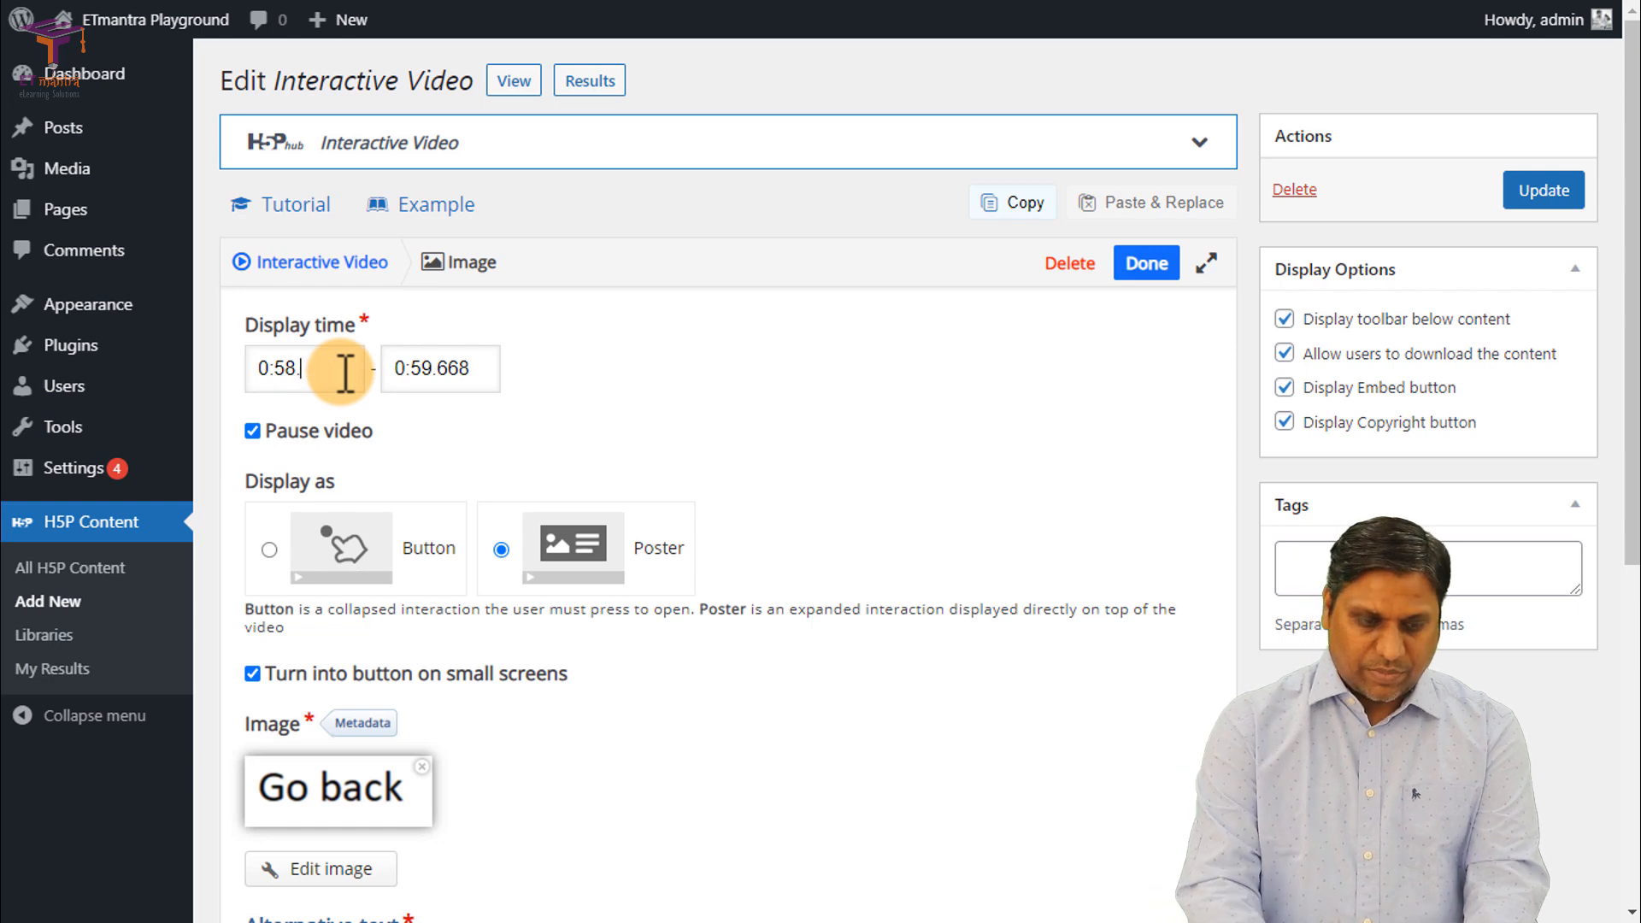
{"action": "key", "text": "Tab"}
{"action": "key", "text": "Right"}
{"action": "key", "text": "BackSpace"}
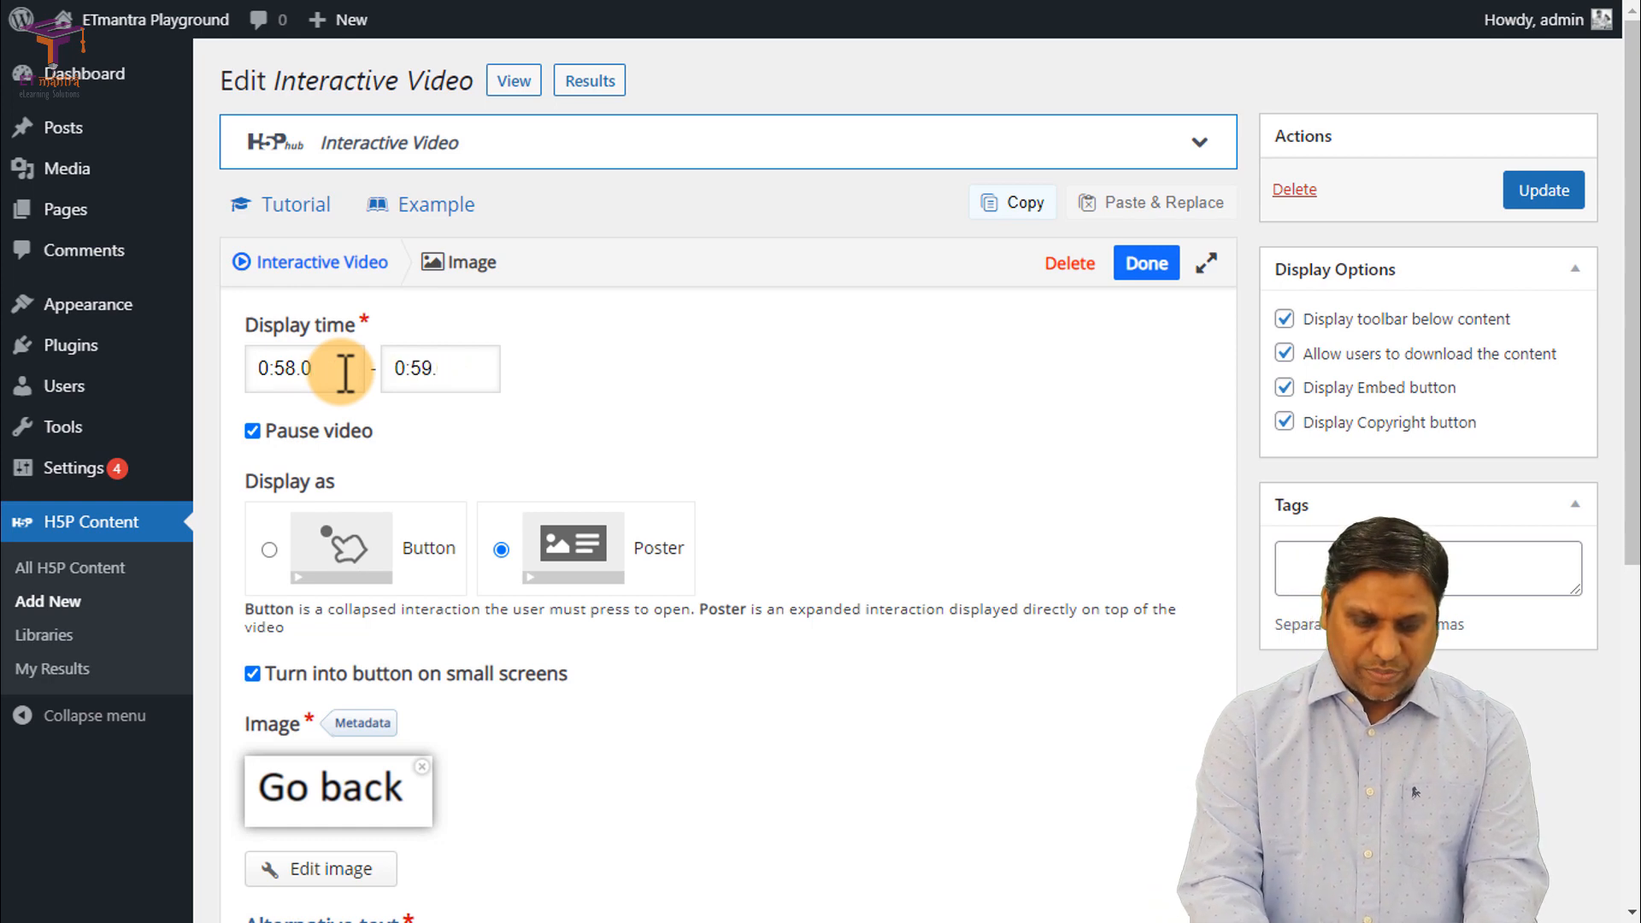
{"action": "type", "text": "0"}
{"action": "scroll", "coordinate": [574, 476], "scroll_direction": "down", "scroll_amount": 6}
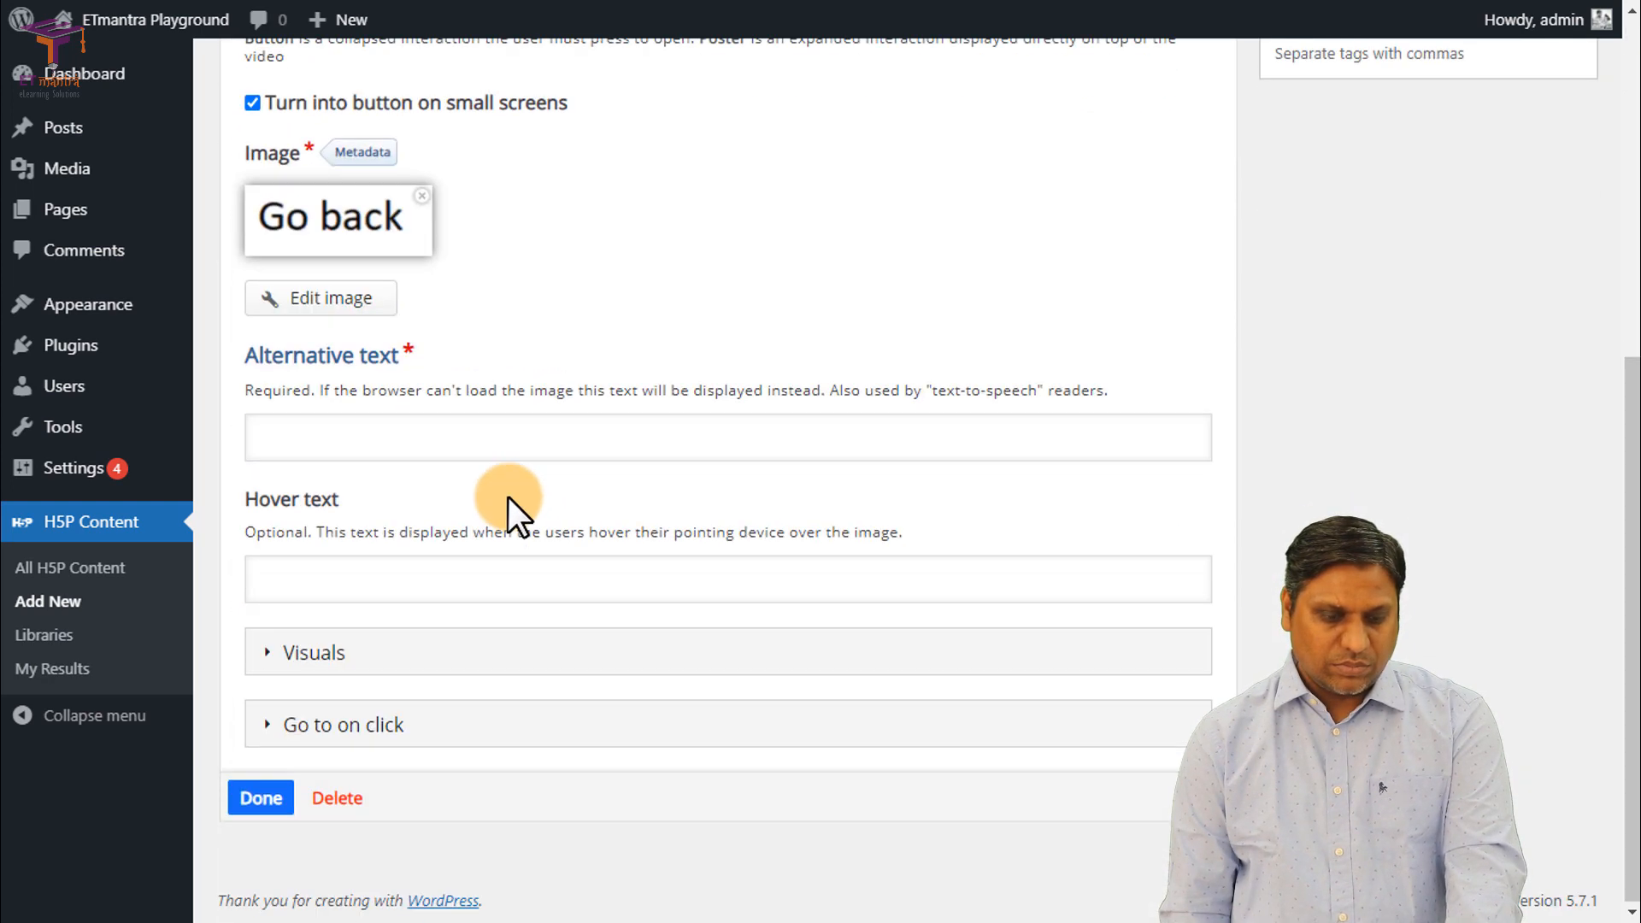
Step: Check the click action of the Go back image pasted at 0:58 and finish its settings
{"action": "left_click", "coordinate": [316, 725]}
{"action": "scroll", "coordinate": [342, 709], "scroll_direction": "down", "scroll_amount": 4}
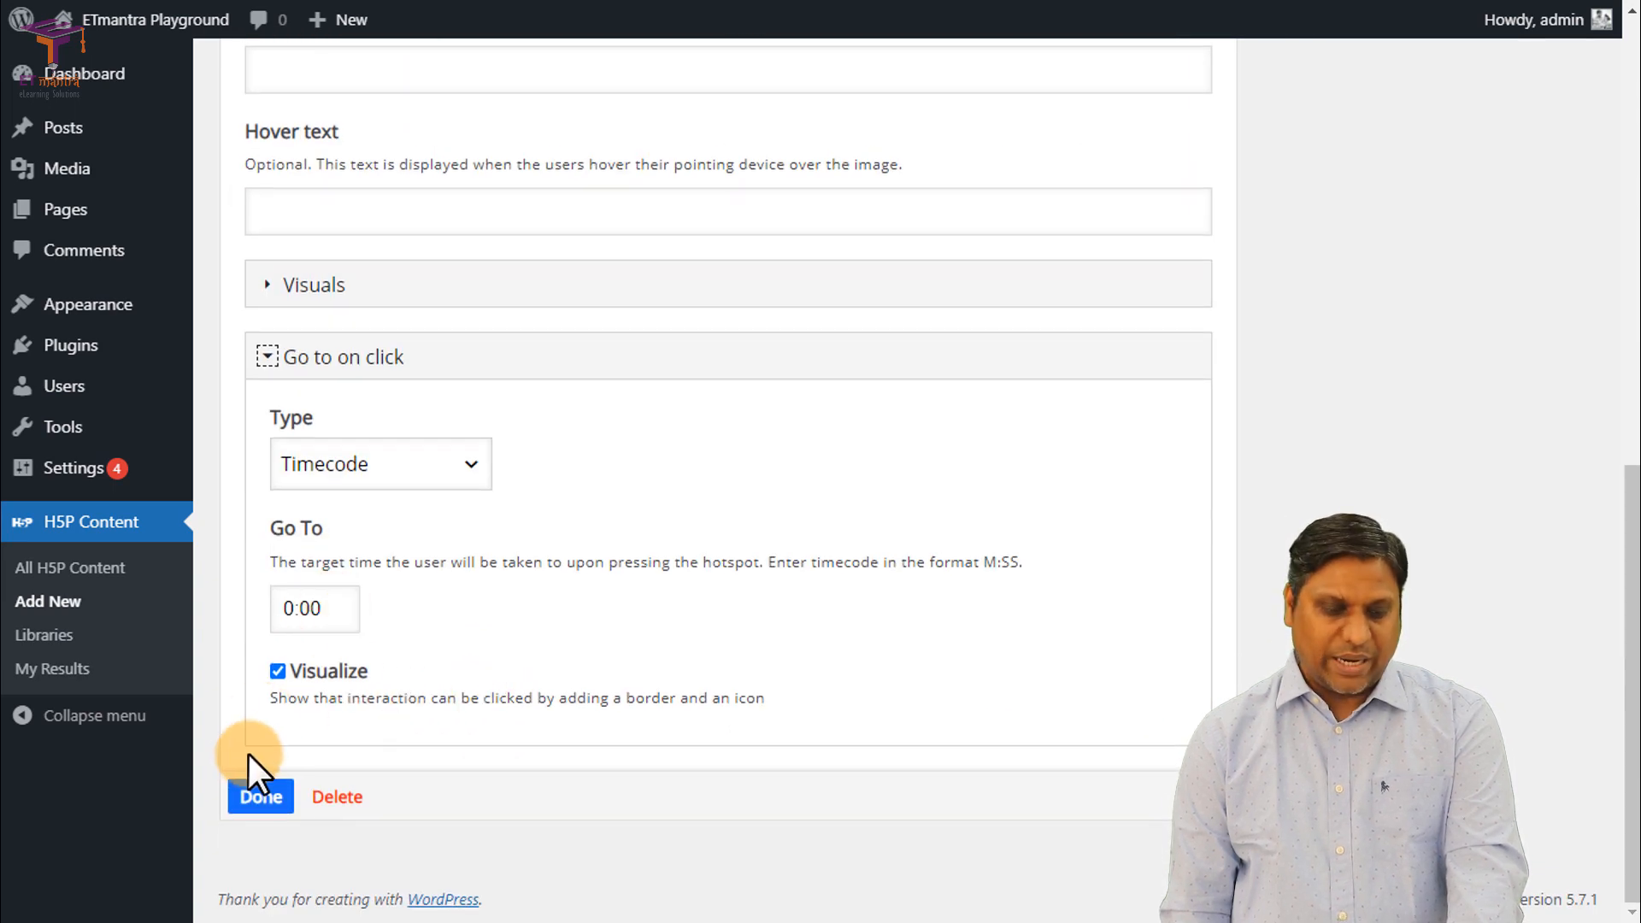
{"action": "left_click", "coordinate": [254, 796]}
{"action": "scroll", "coordinate": [772, 587], "scroll_direction": "down", "scroll_amount": 4}
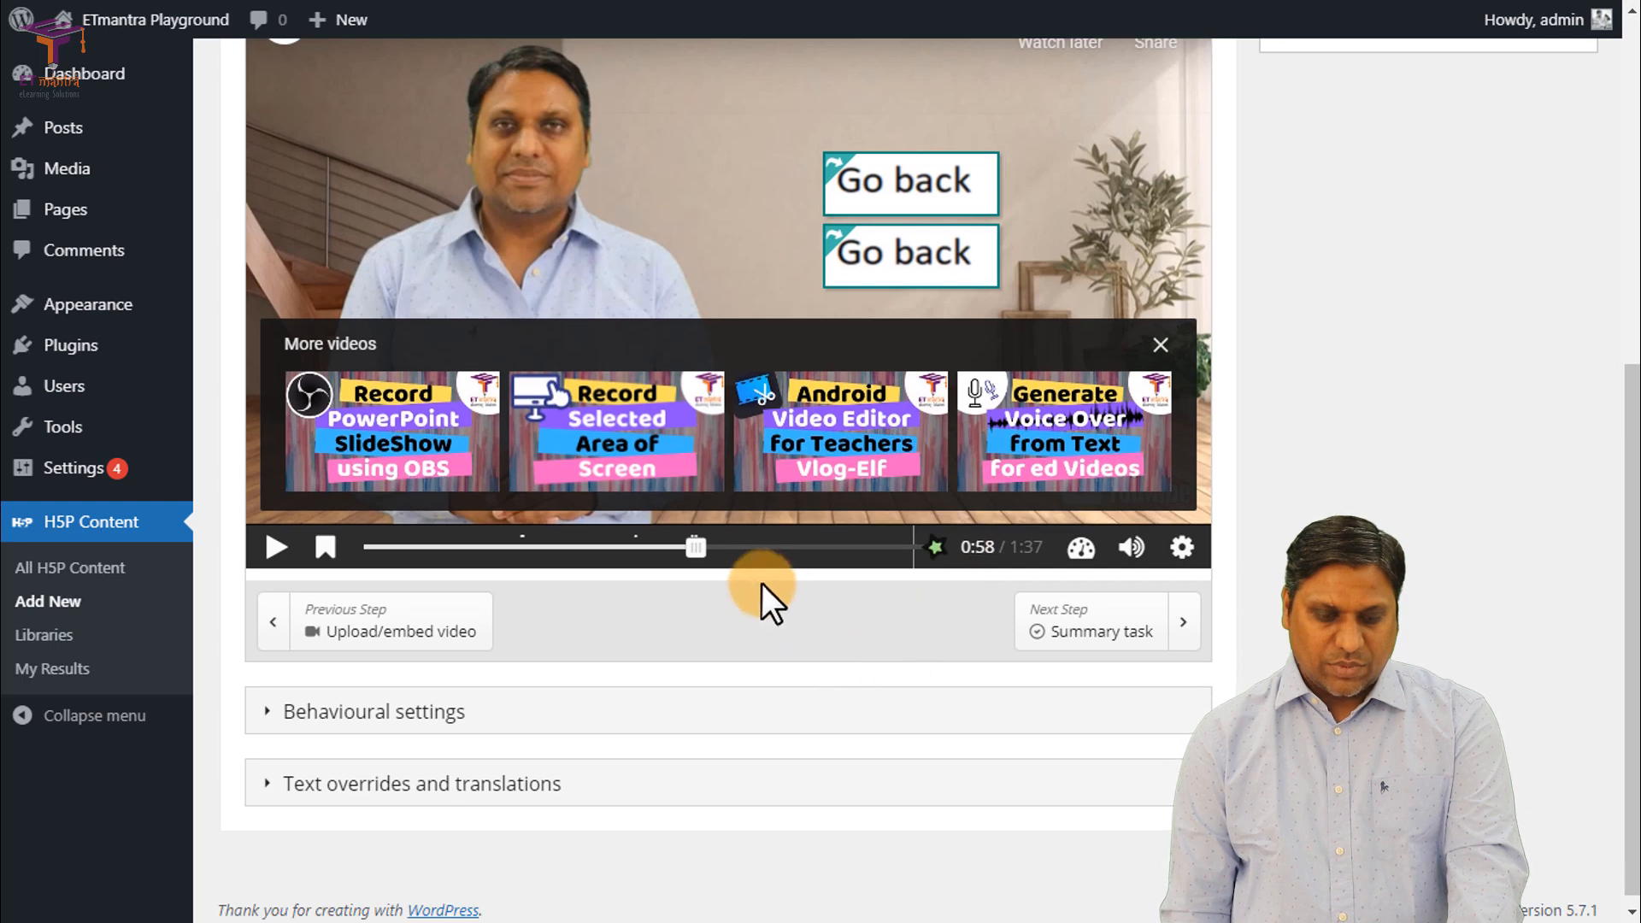
{"action": "scroll", "coordinate": [1017, 330], "scroll_direction": "up", "scroll_amount": 1}
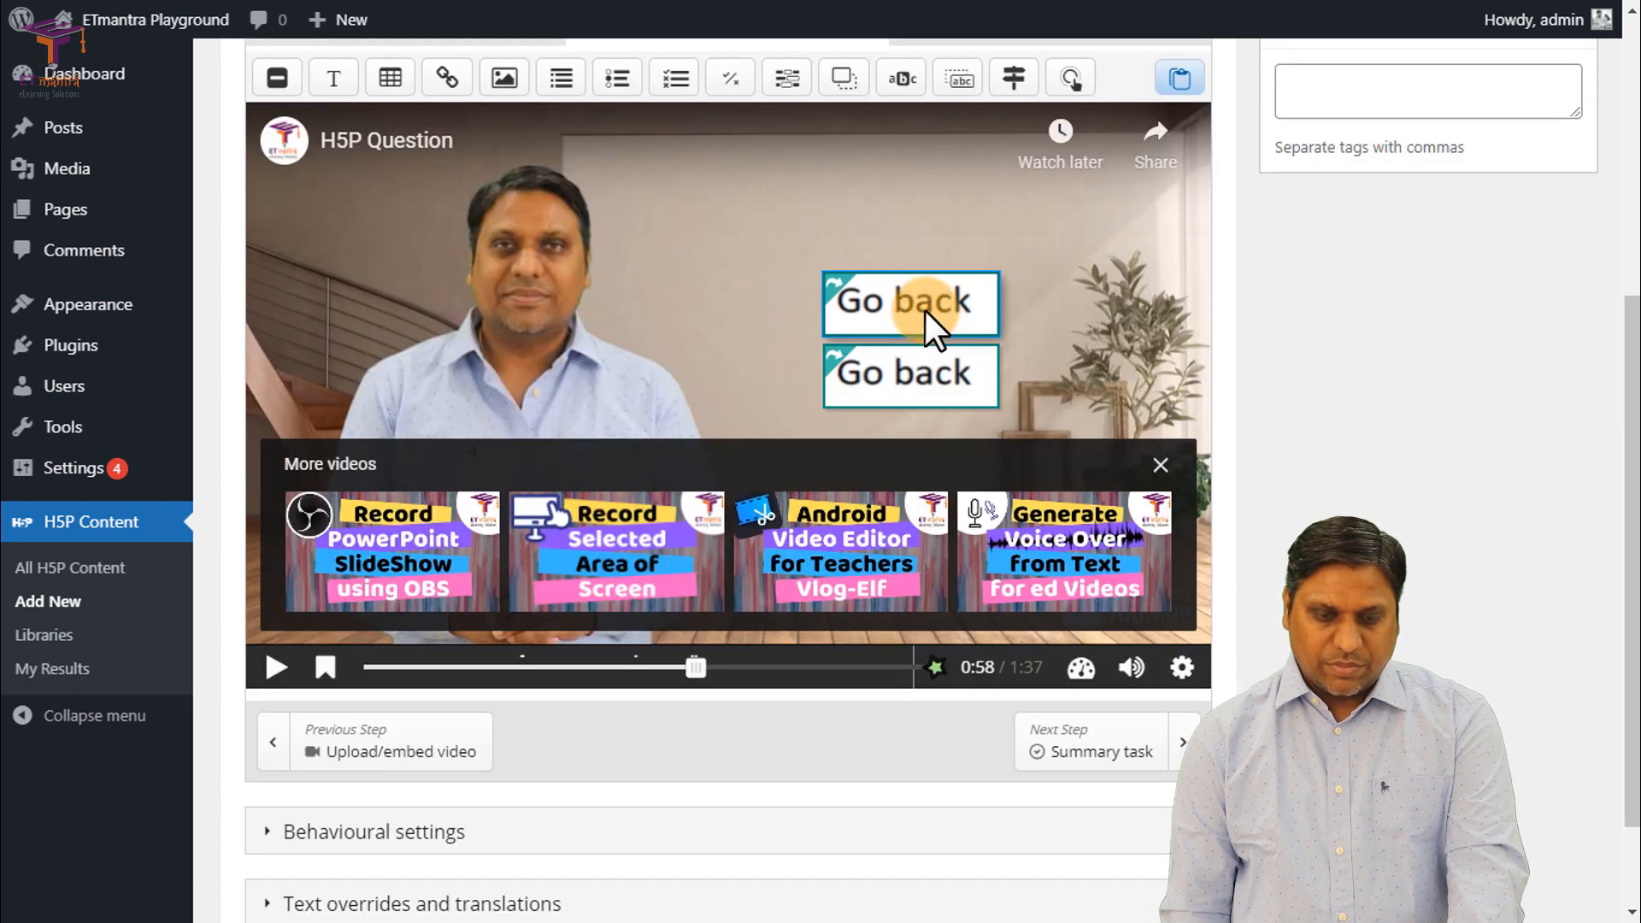
Step: Delete the upper duplicate Go back image at 0:58 and move the remaining one up on the empty wall
{"action": "left_click", "coordinate": [926, 312]}
{"action": "left_click", "coordinate": [1040, 237]}
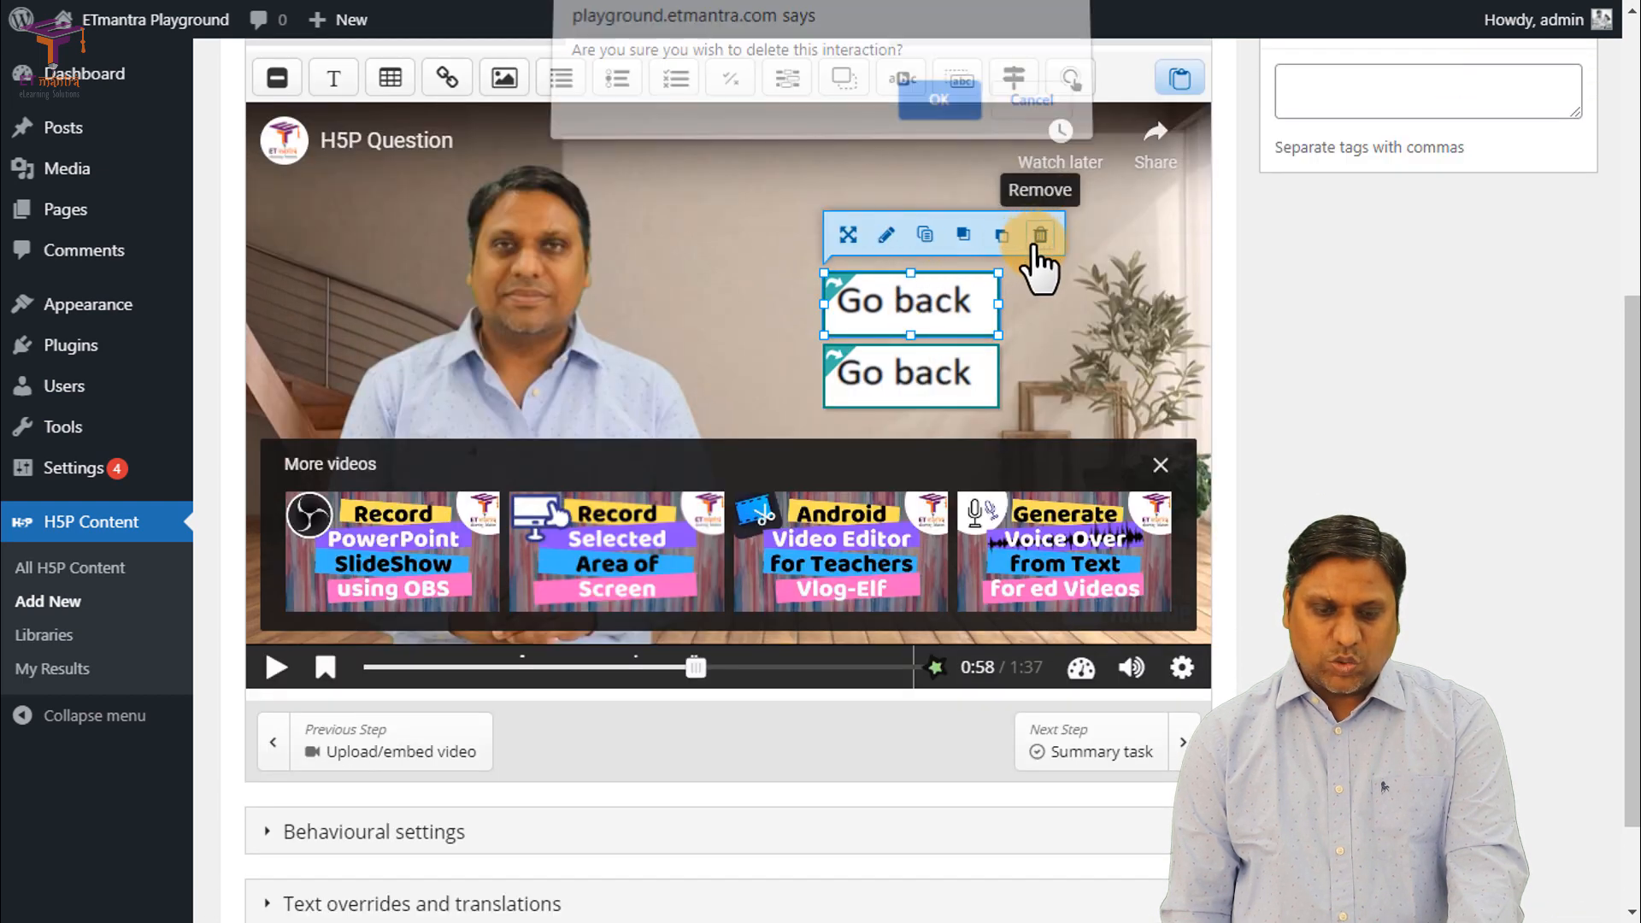
{"action": "left_click", "coordinate": [939, 109]}
{"action": "left_click_drag", "start_coordinate": [884, 376], "coordinate": [908, 305]}
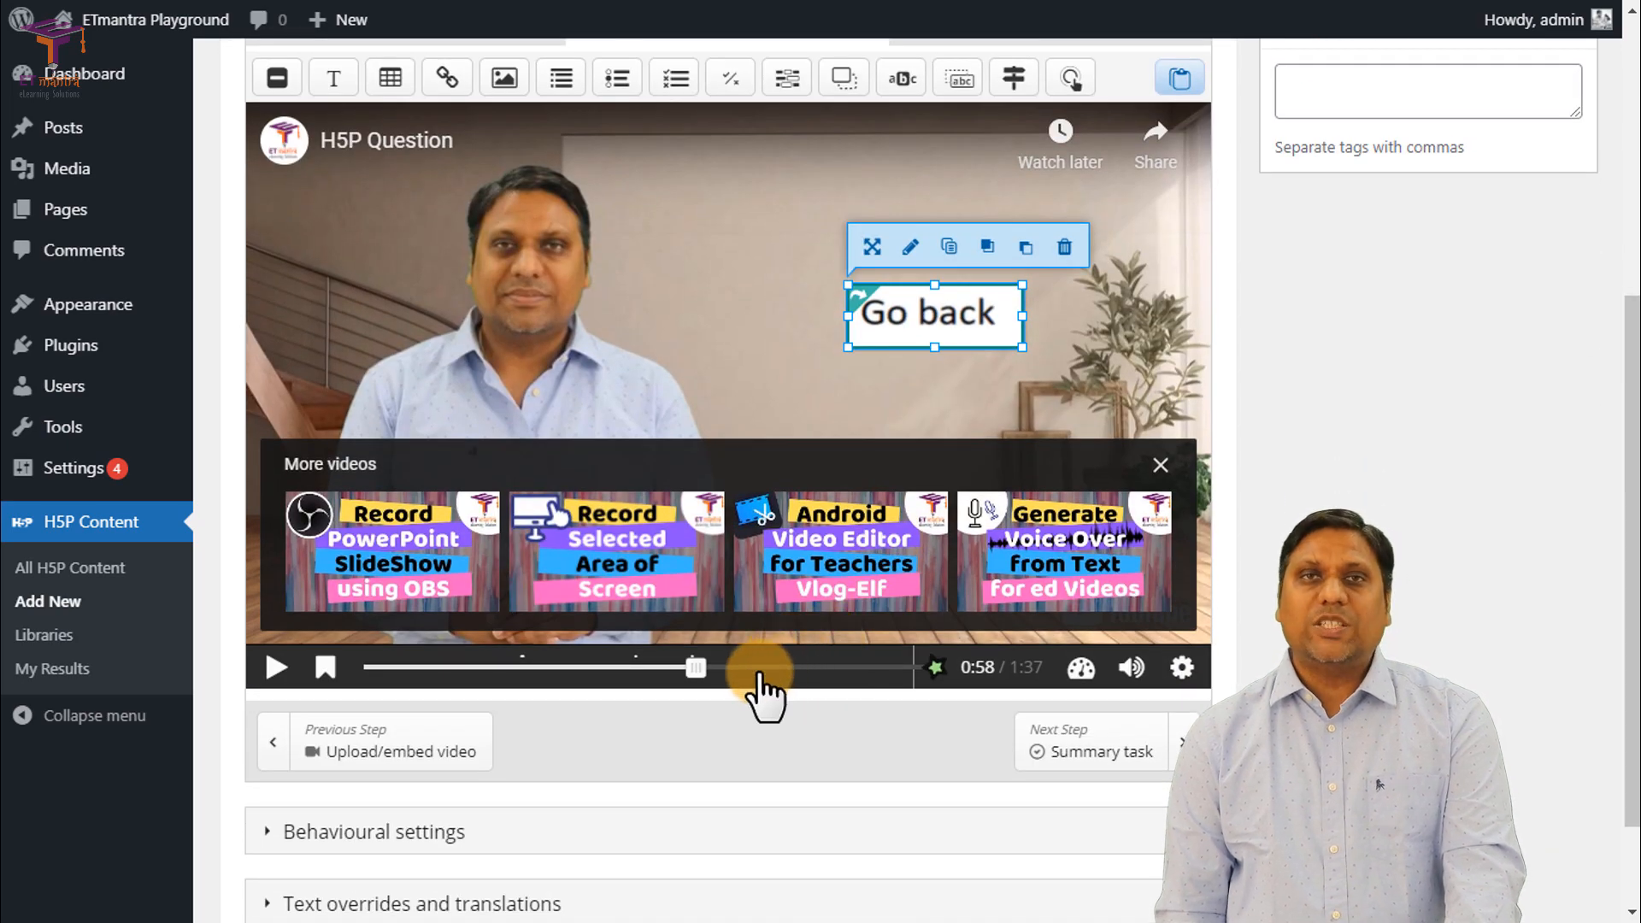
Step: Advance the video to 1:16, pause it and paste the copied Go back image there
{"action": "left_click", "coordinate": [695, 671]}
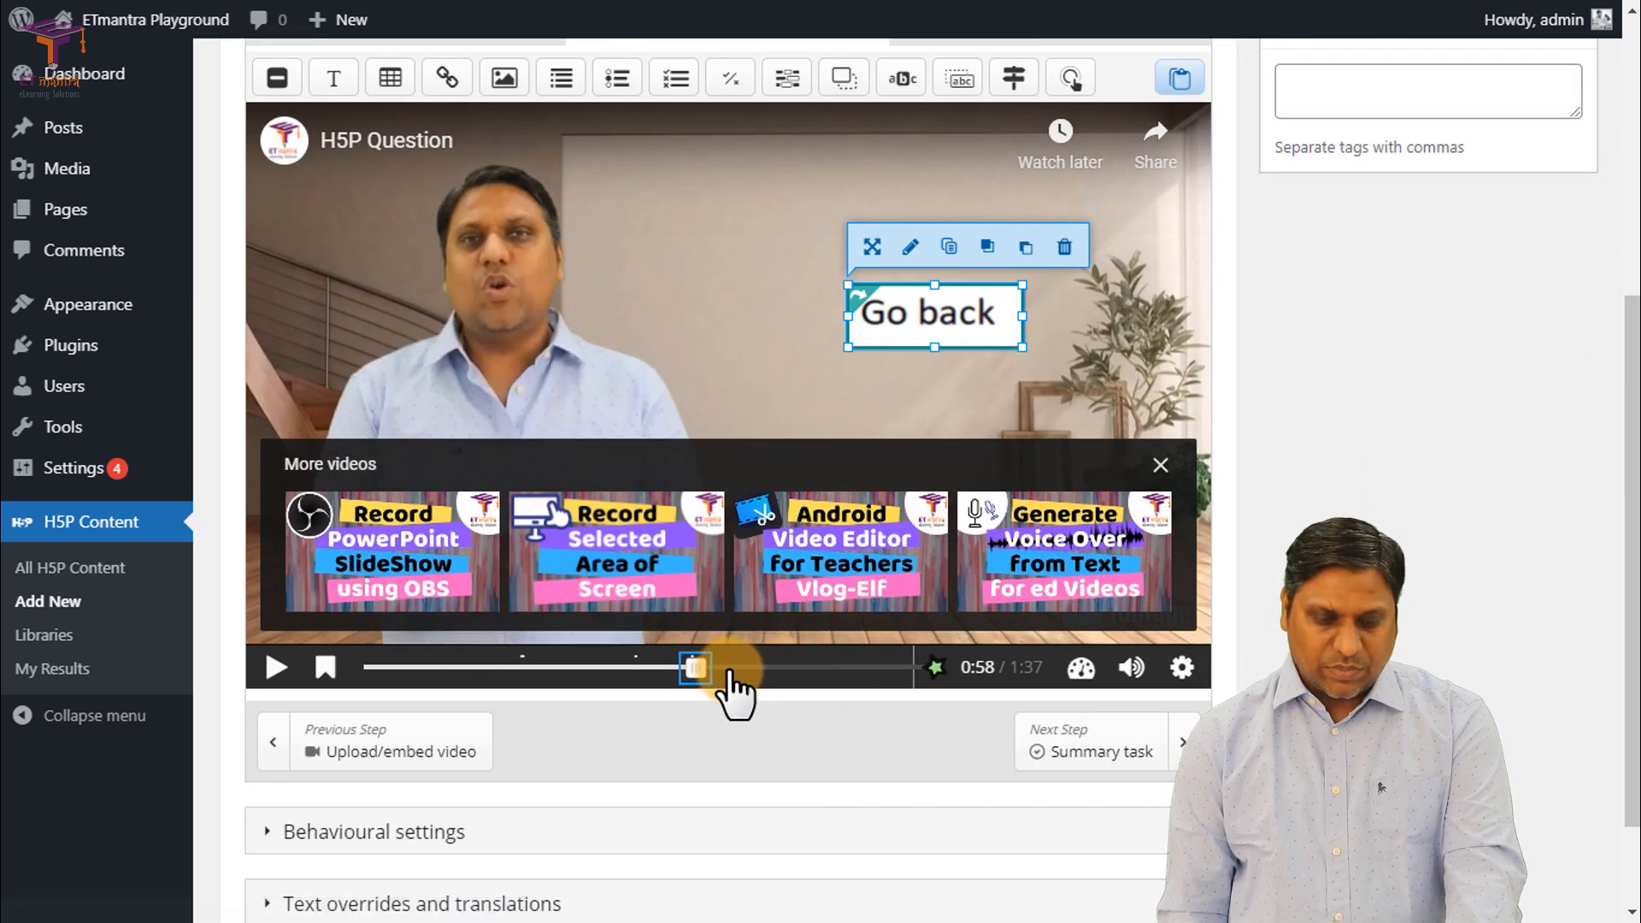
{"action": "left_click_drag", "start_coordinate": [695, 675], "coordinate": [740, 675]}
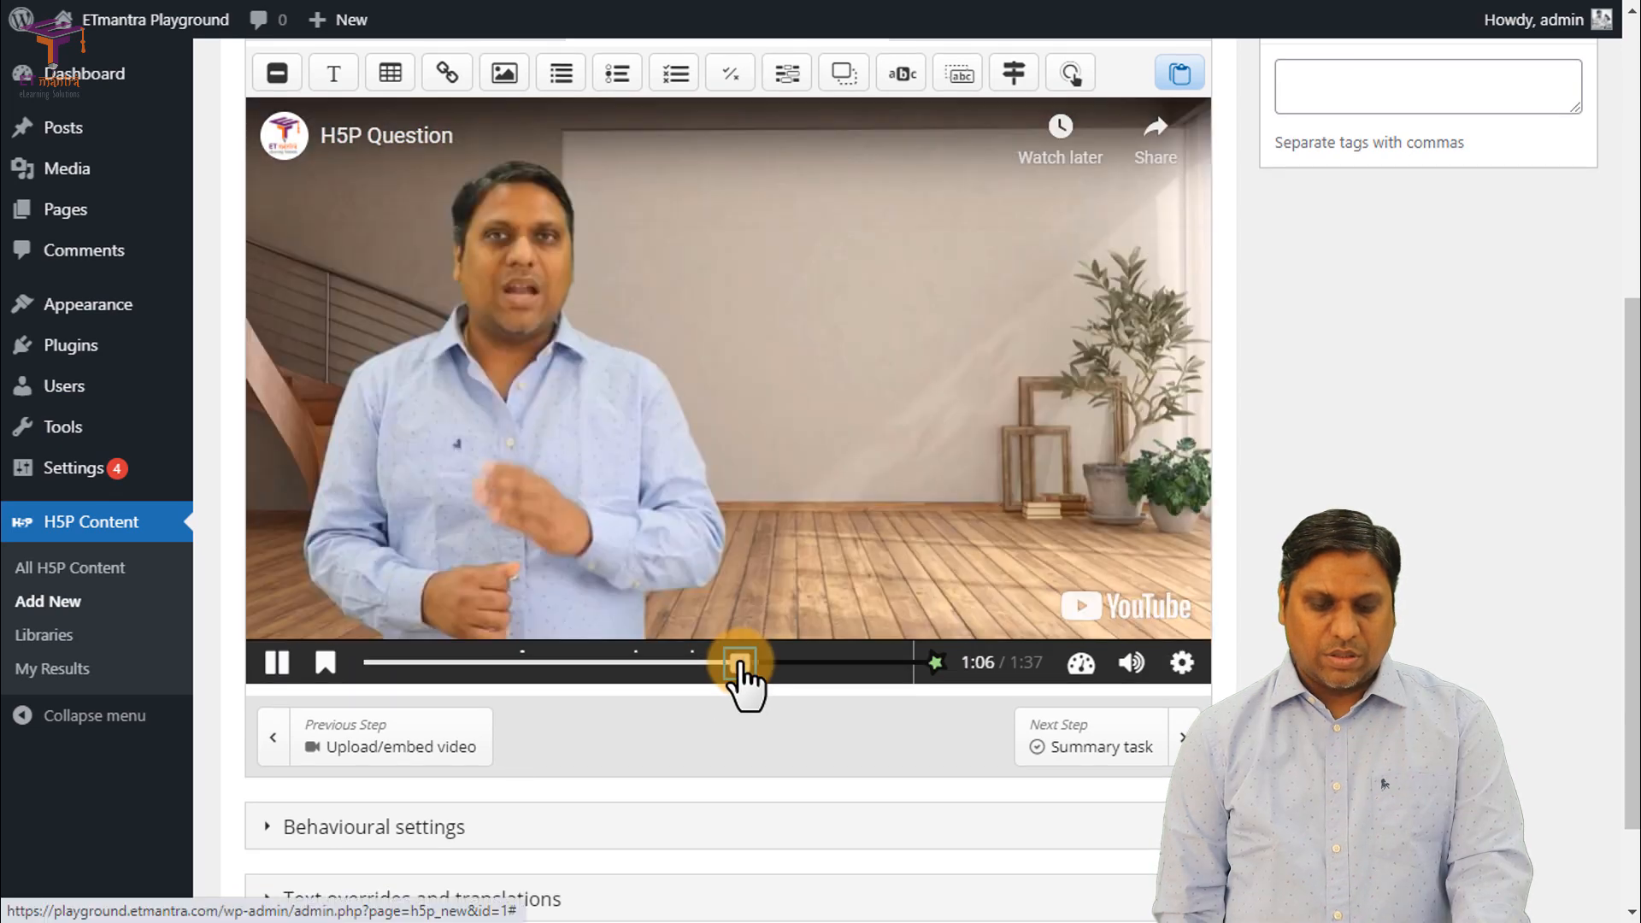
{"action": "left_click", "coordinate": [274, 662]}
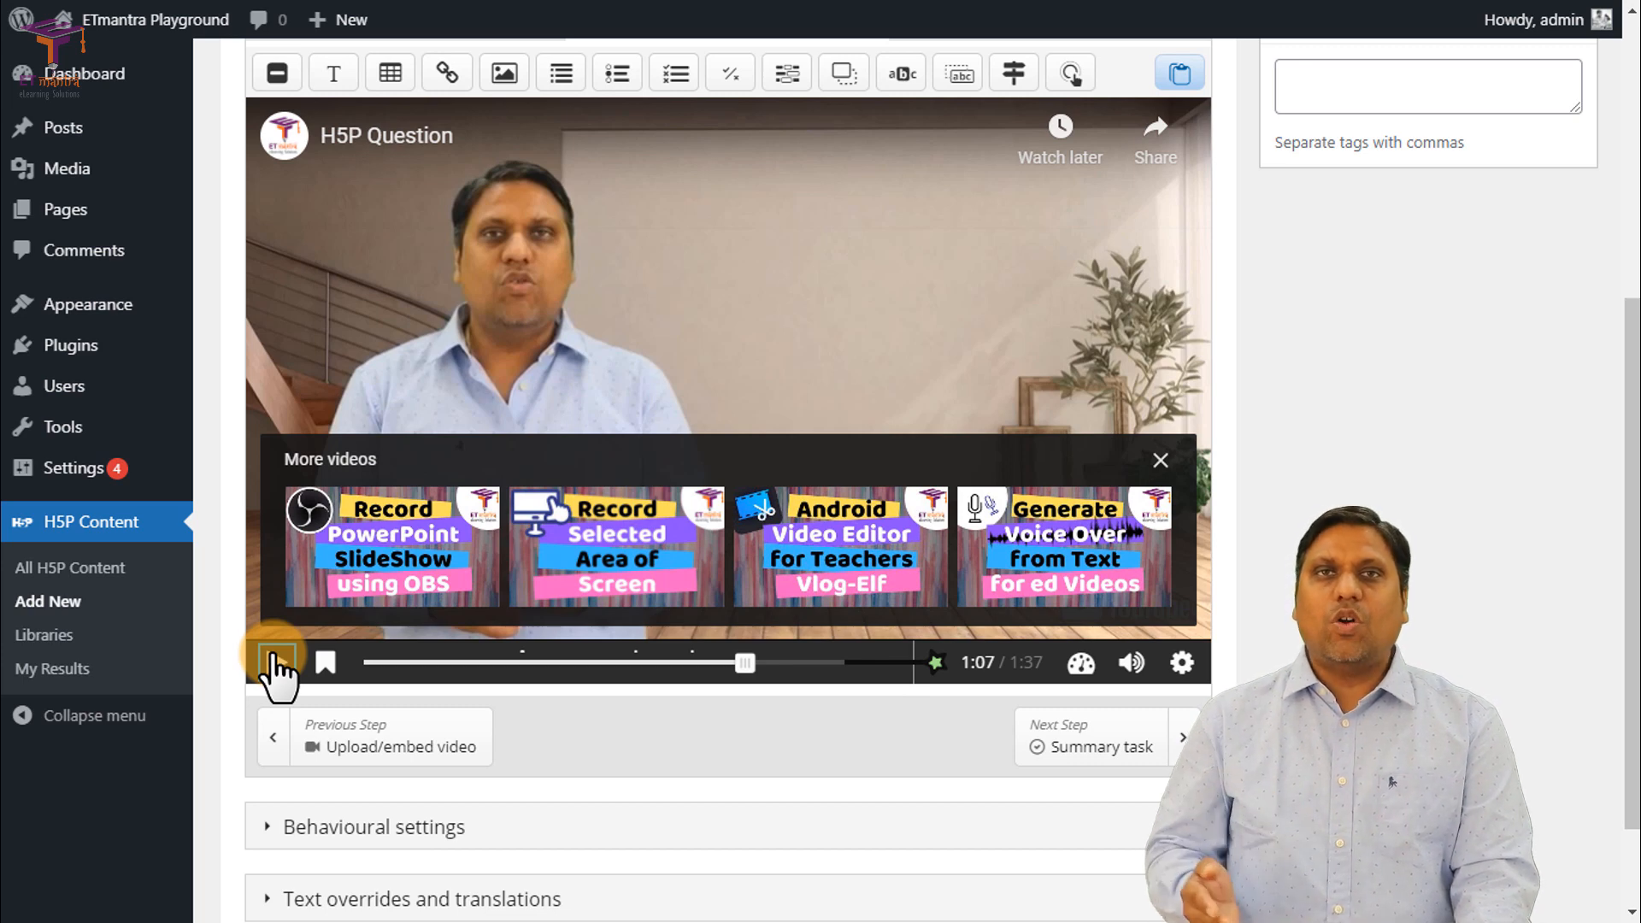
{"action": "left_click", "coordinate": [275, 662]}
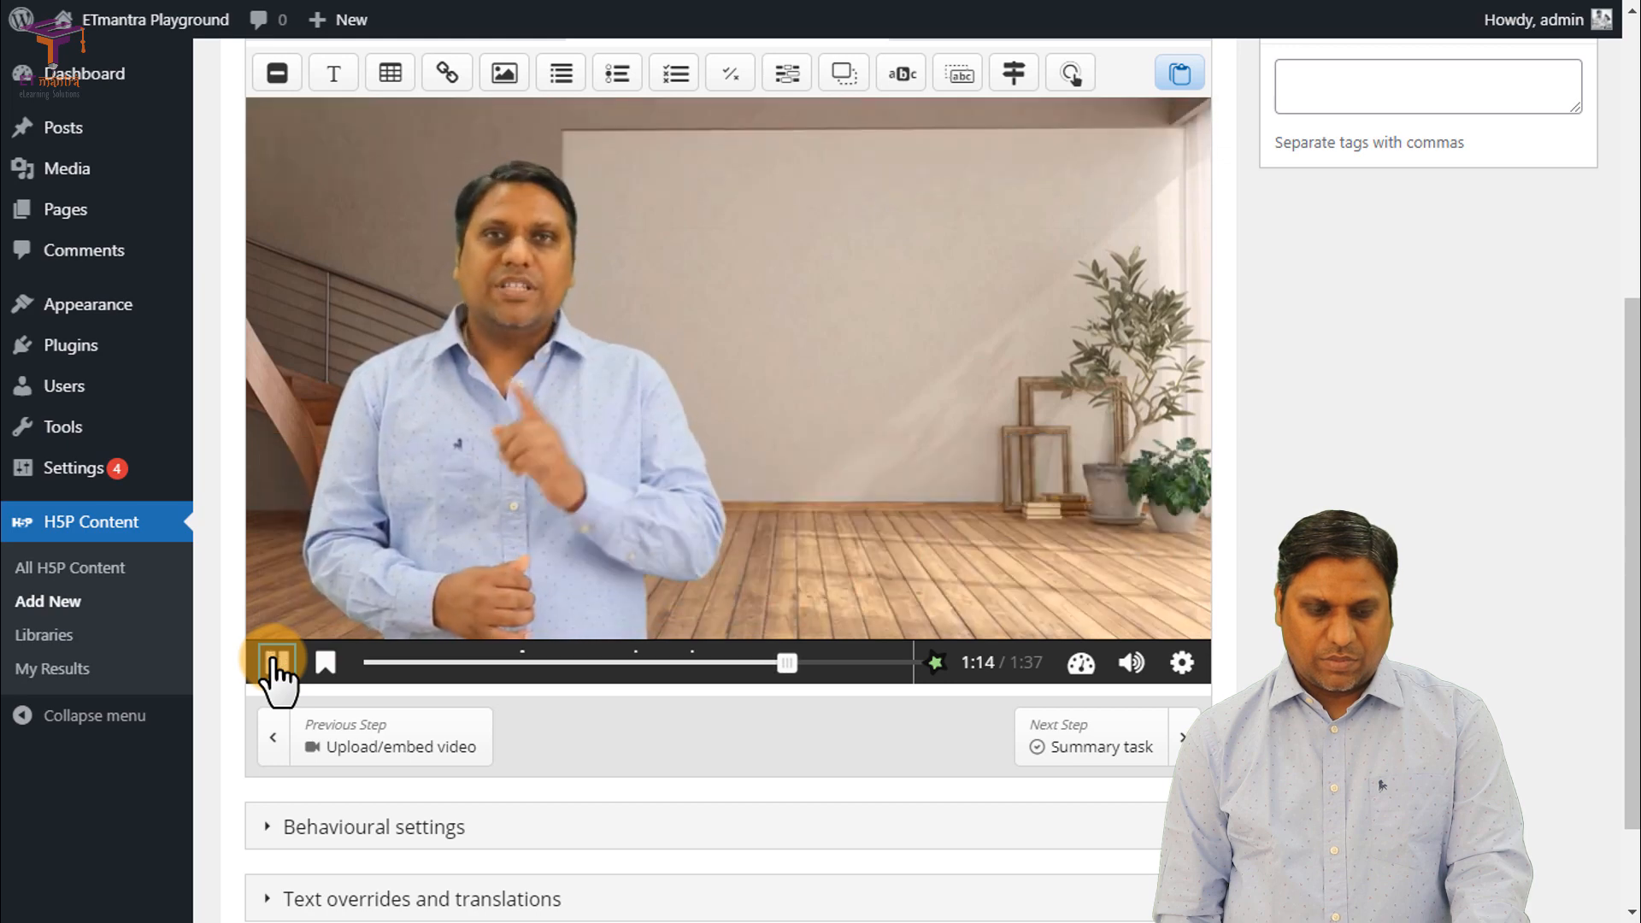
{"action": "left_click", "coordinate": [274, 662]}
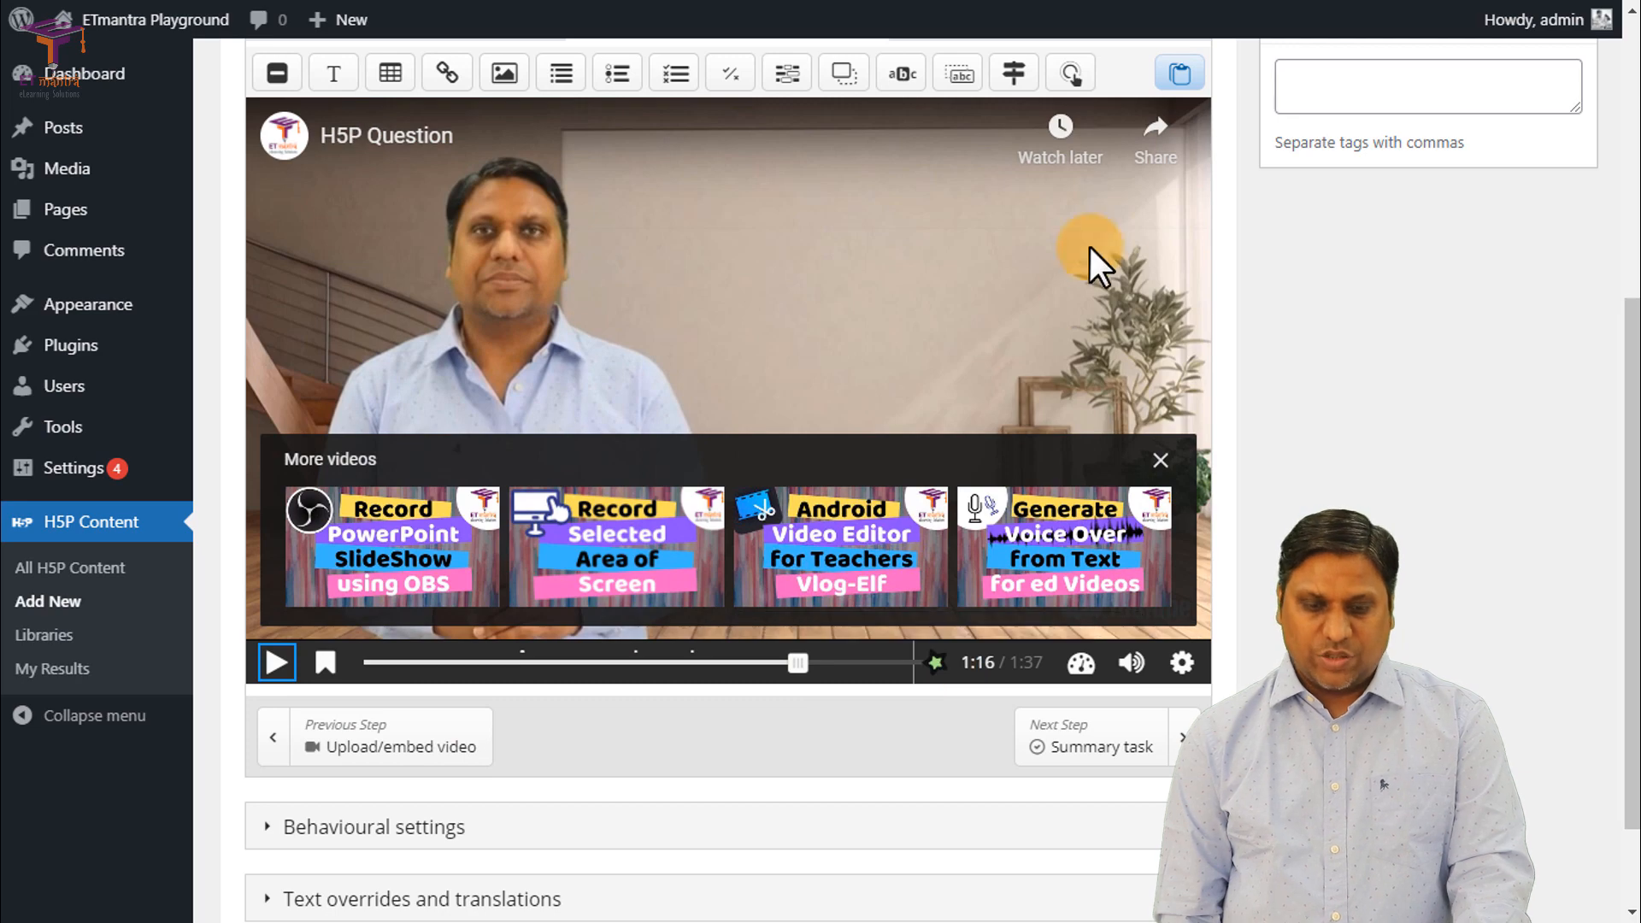
{"action": "left_click", "coordinate": [1180, 73]}
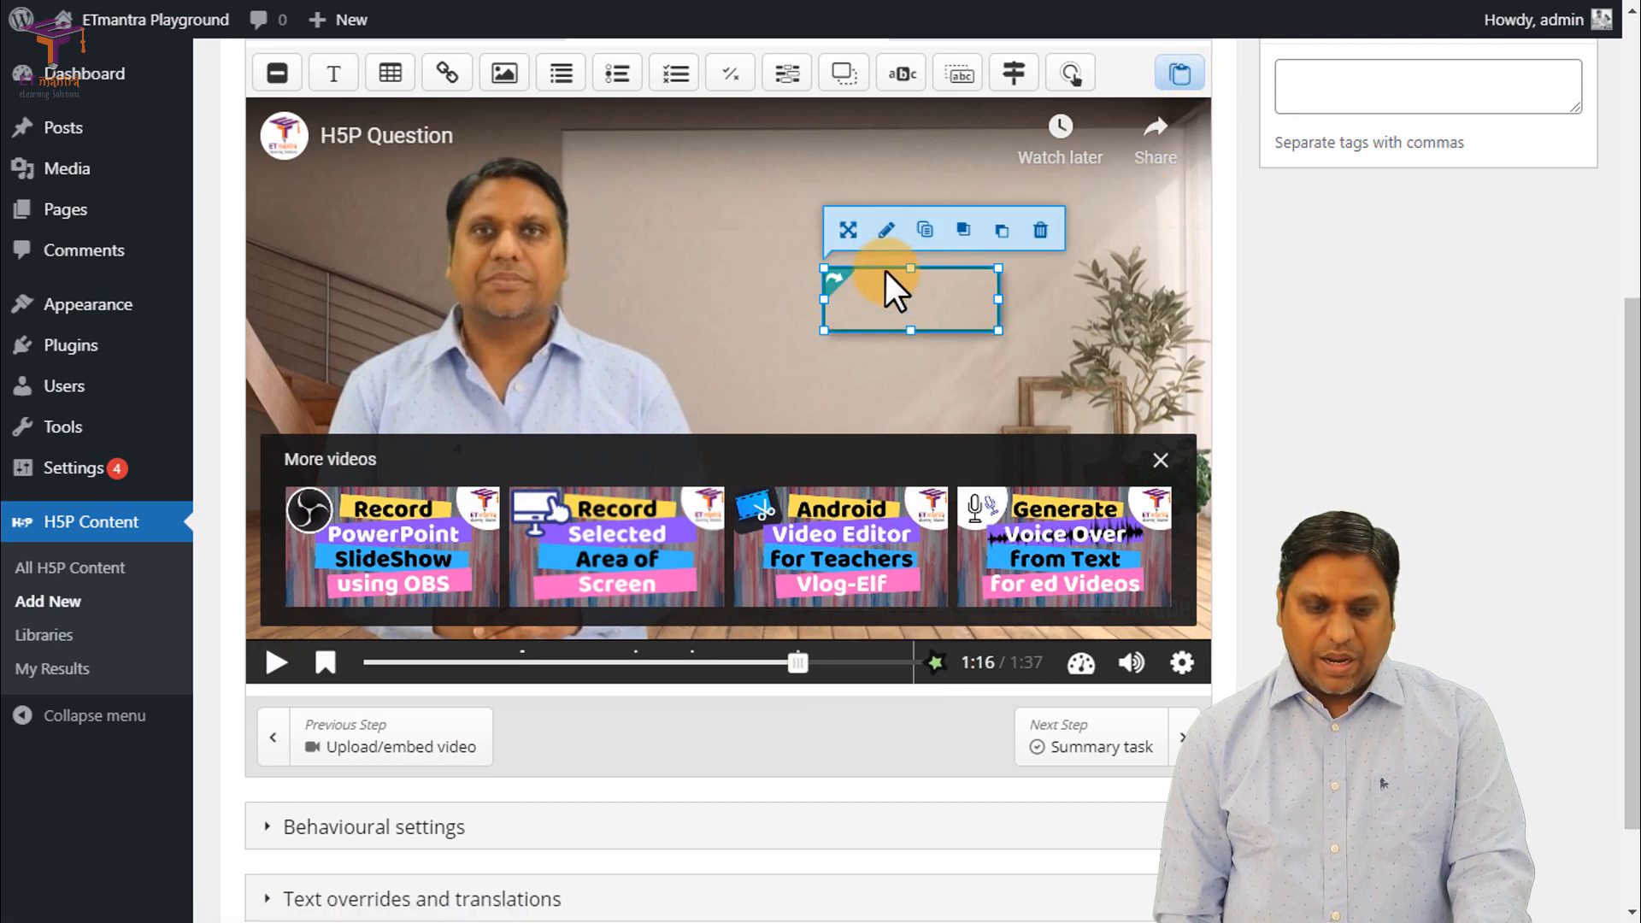
Step: Review the click action of the Go back image at 1:16, finish its settings and update the interactive video
{"action": "left_click", "coordinate": [885, 230]}
{"action": "scroll", "coordinate": [393, 410], "scroll_direction": "up", "scroll_amount": 5}
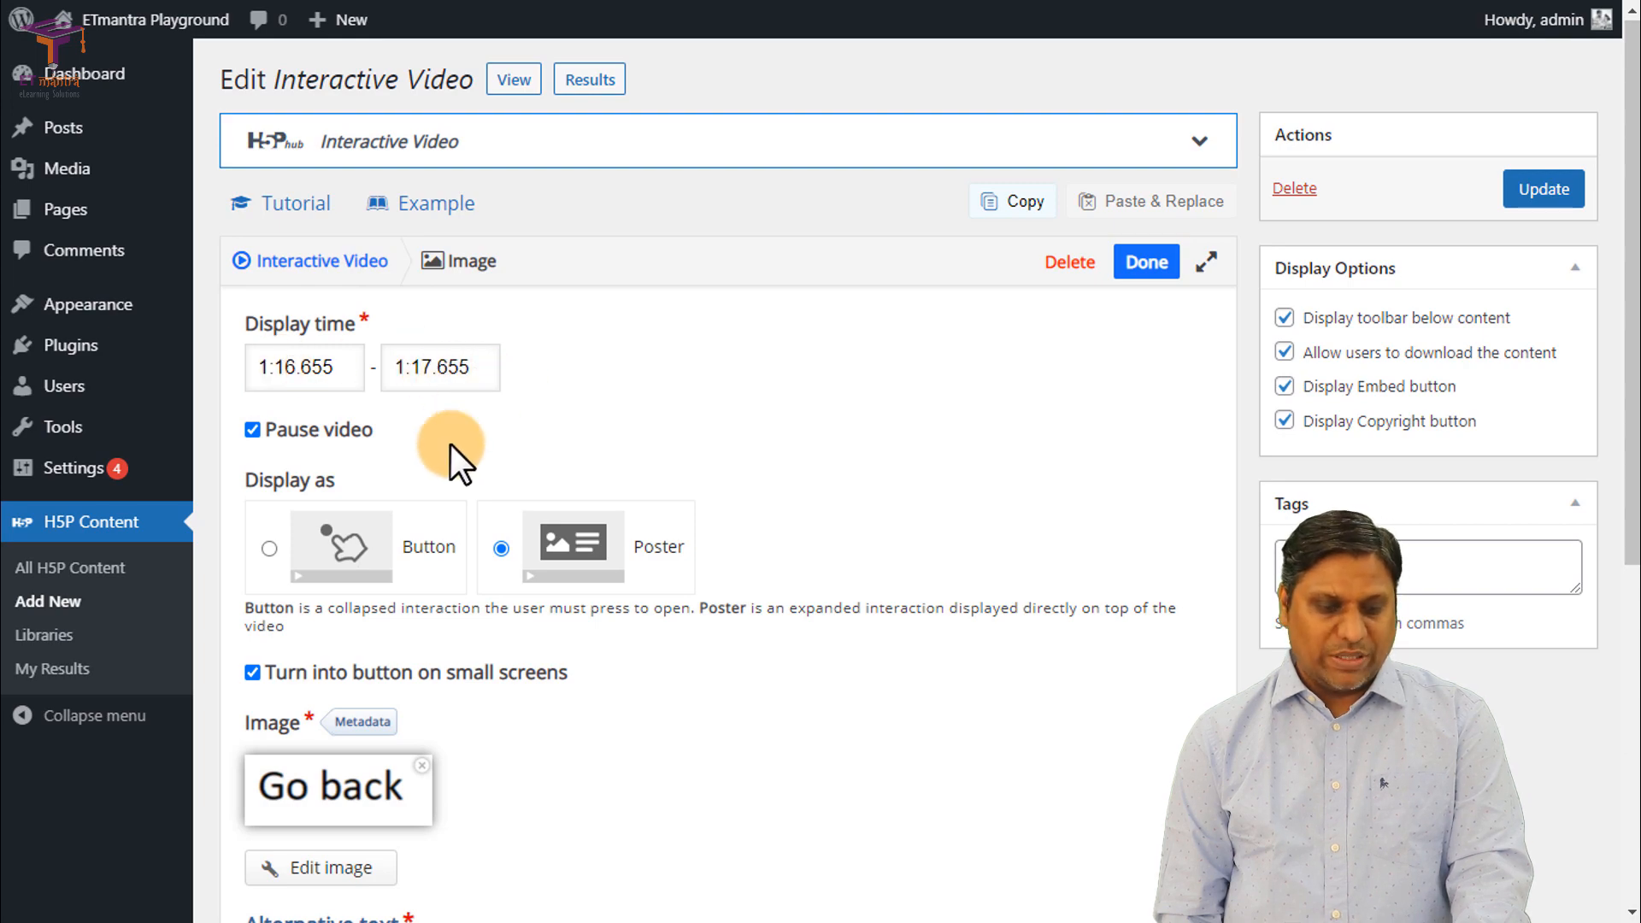
{"action": "scroll", "coordinate": [453, 478], "scroll_direction": "down", "scroll_amount": 6}
{"action": "left_click", "coordinate": [333, 724]}
{"action": "scroll", "coordinate": [333, 705], "scroll_direction": "down", "scroll_amount": 4}
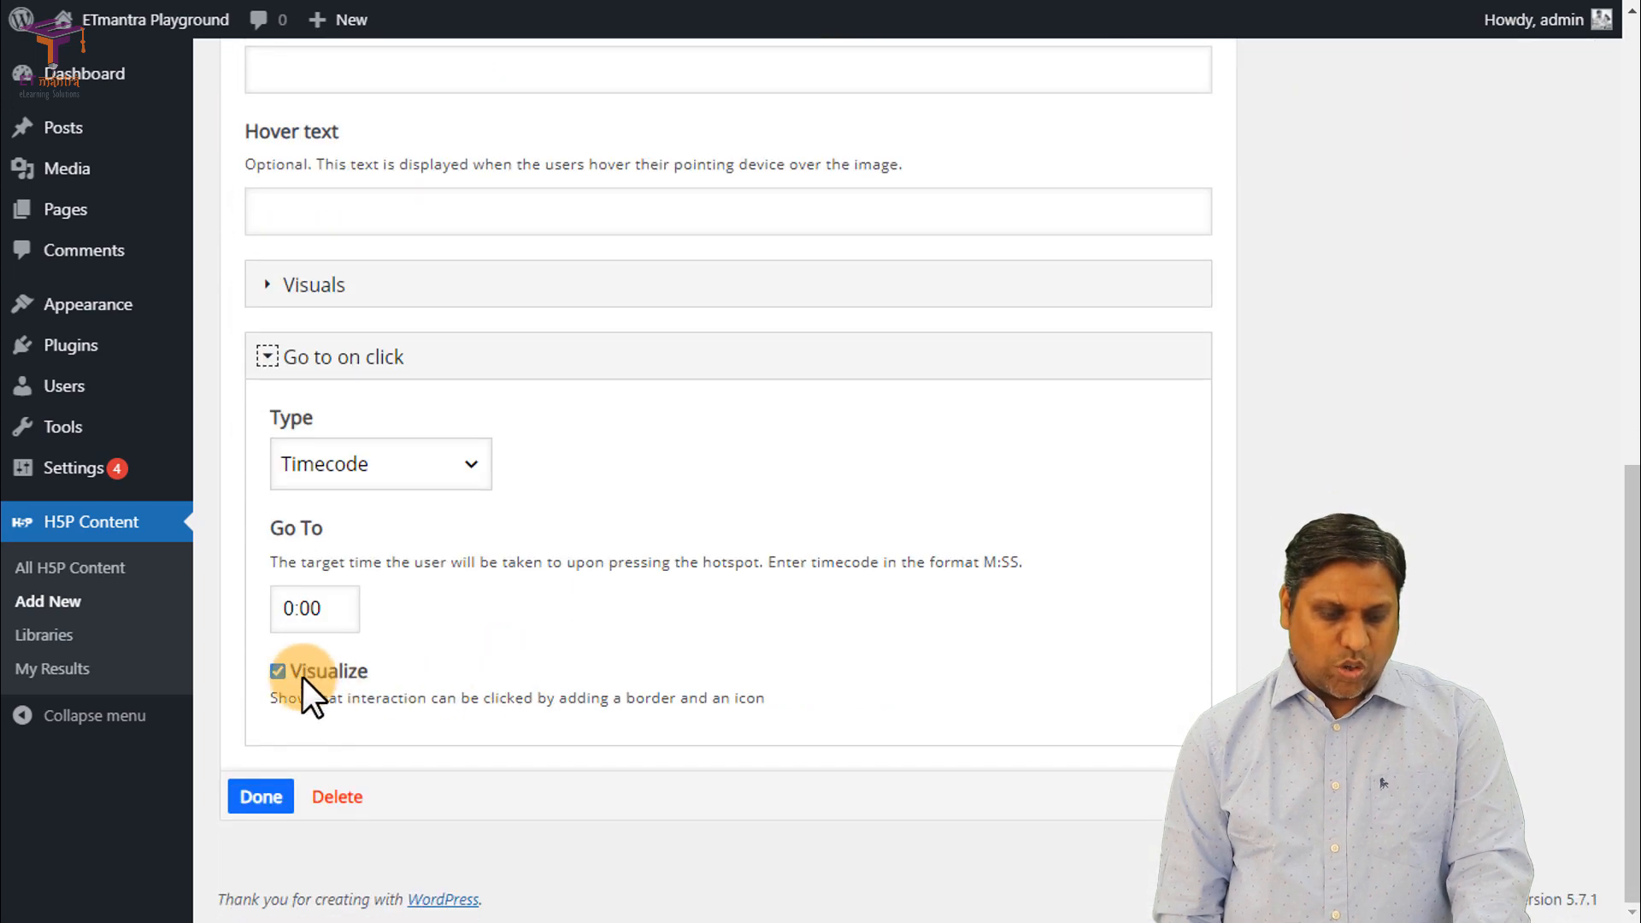
{"action": "left_click", "coordinate": [263, 799]}
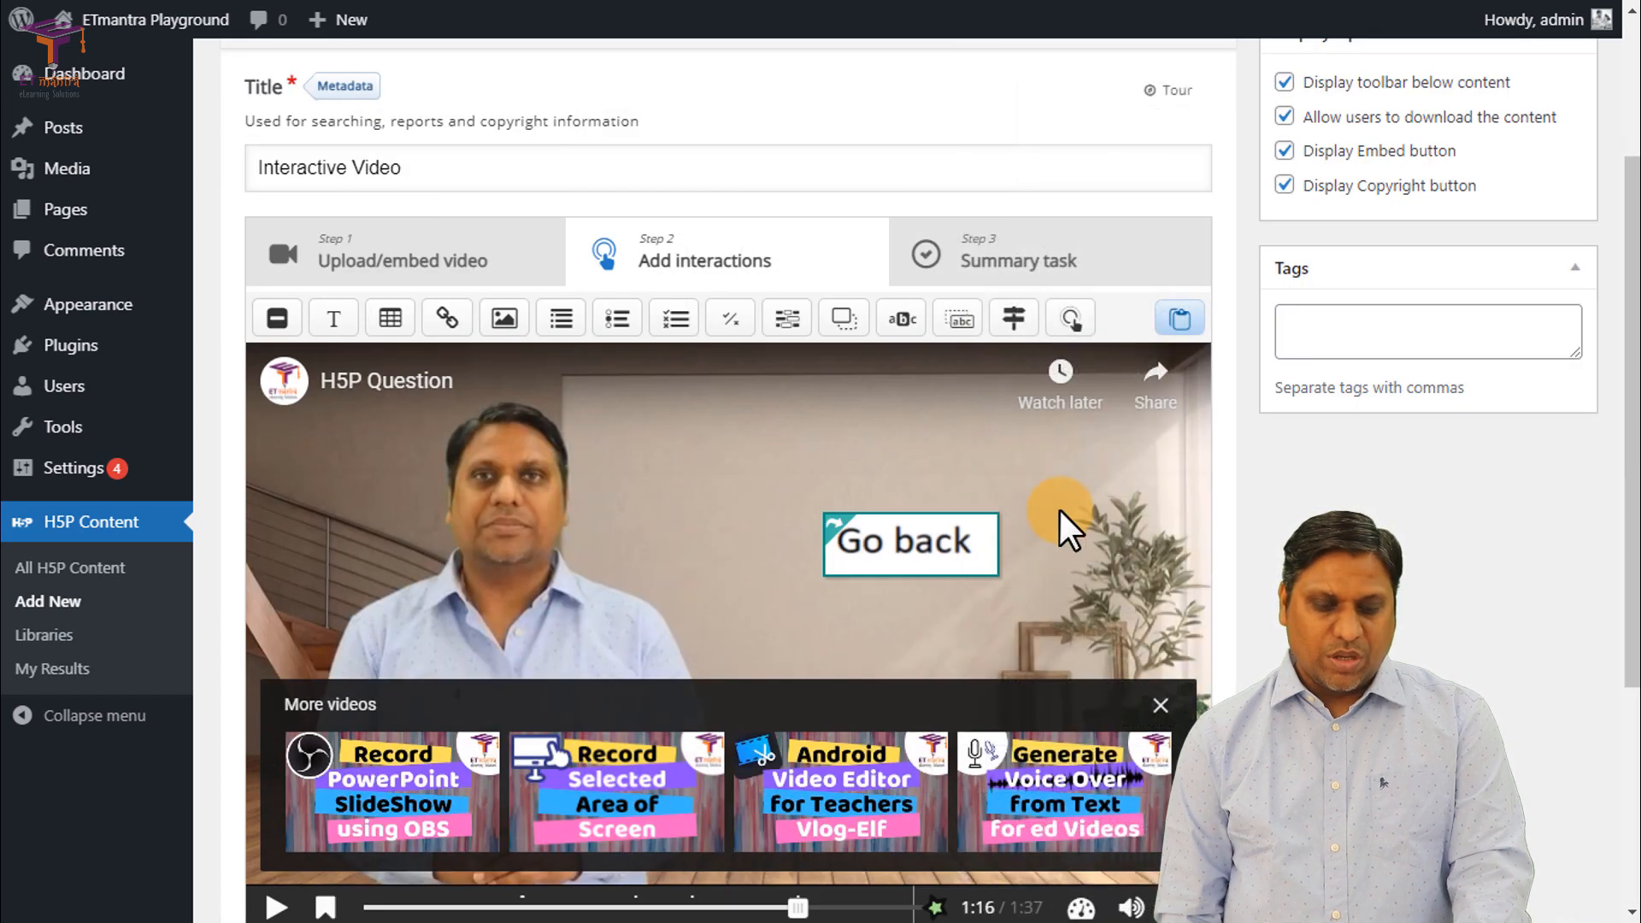
{"action": "scroll", "coordinate": [1111, 530], "scroll_direction": "down", "scroll_amount": 4}
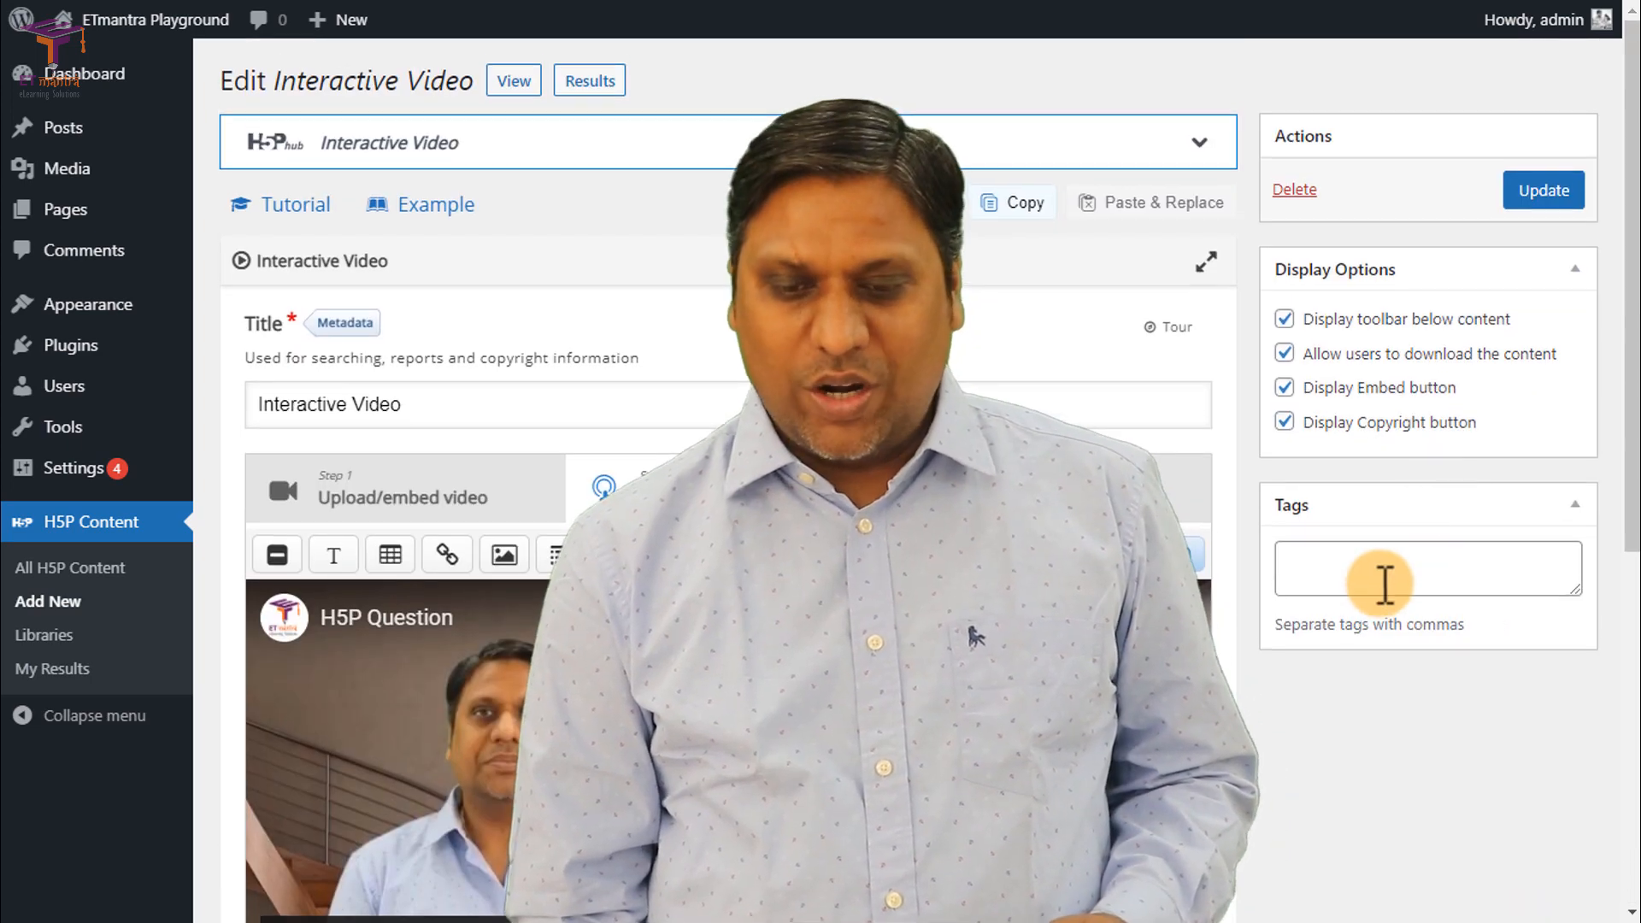
{"action": "left_click", "coordinate": [1537, 176]}
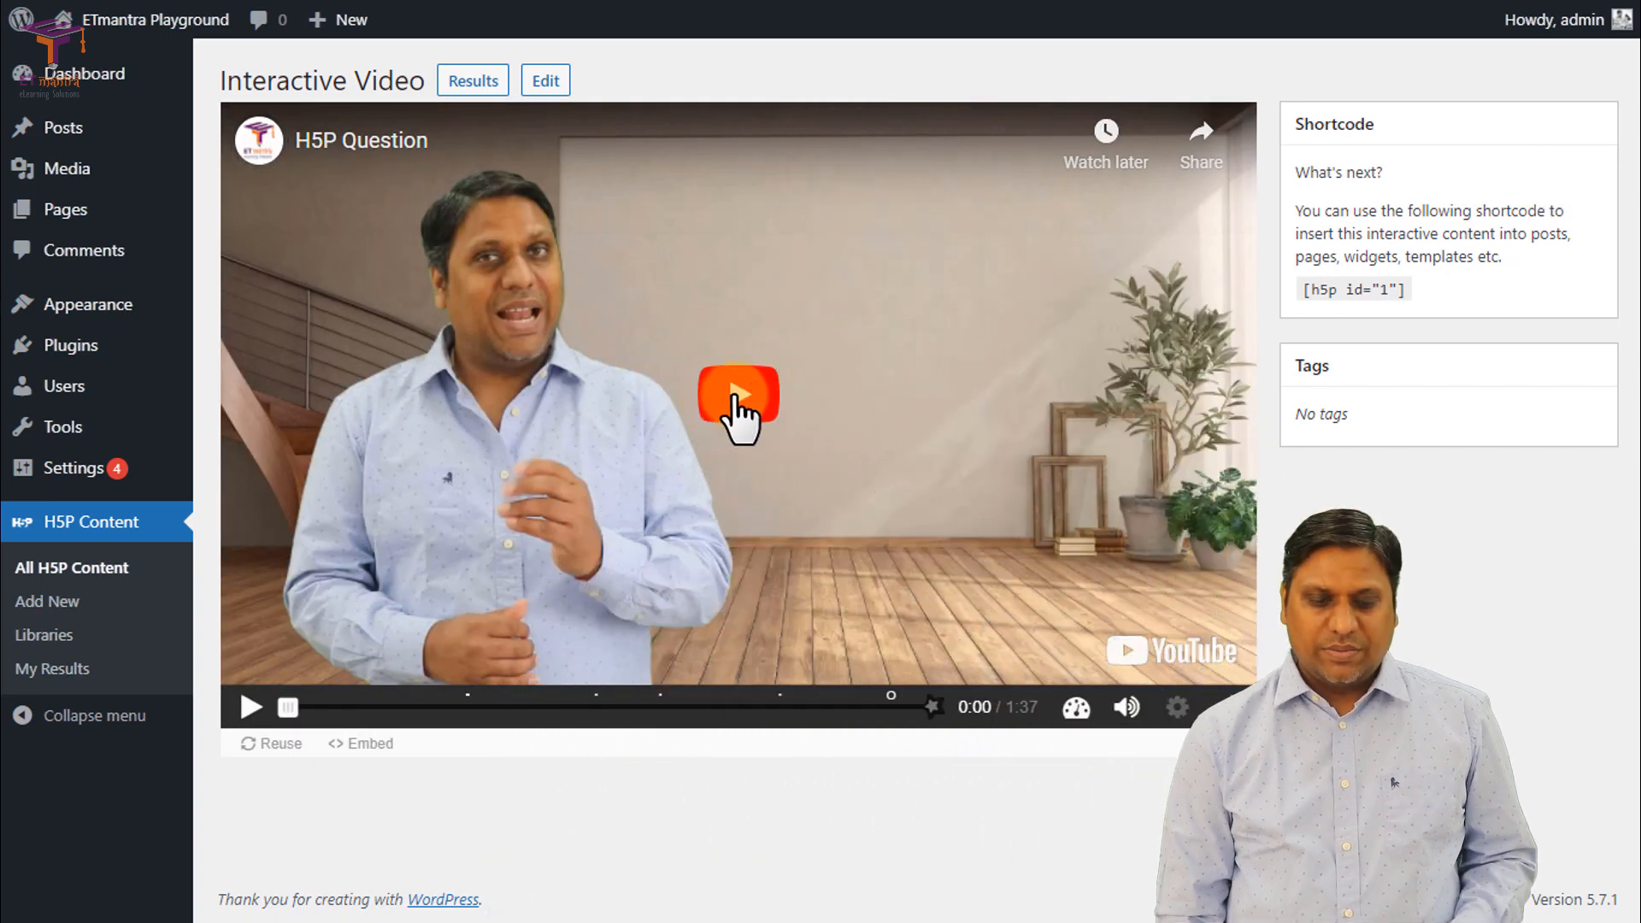
Step: Play the saved video, choose Option 3, continue to the Go back image at 1:16 and use it to return
{"action": "left_click", "coordinate": [737, 419]}
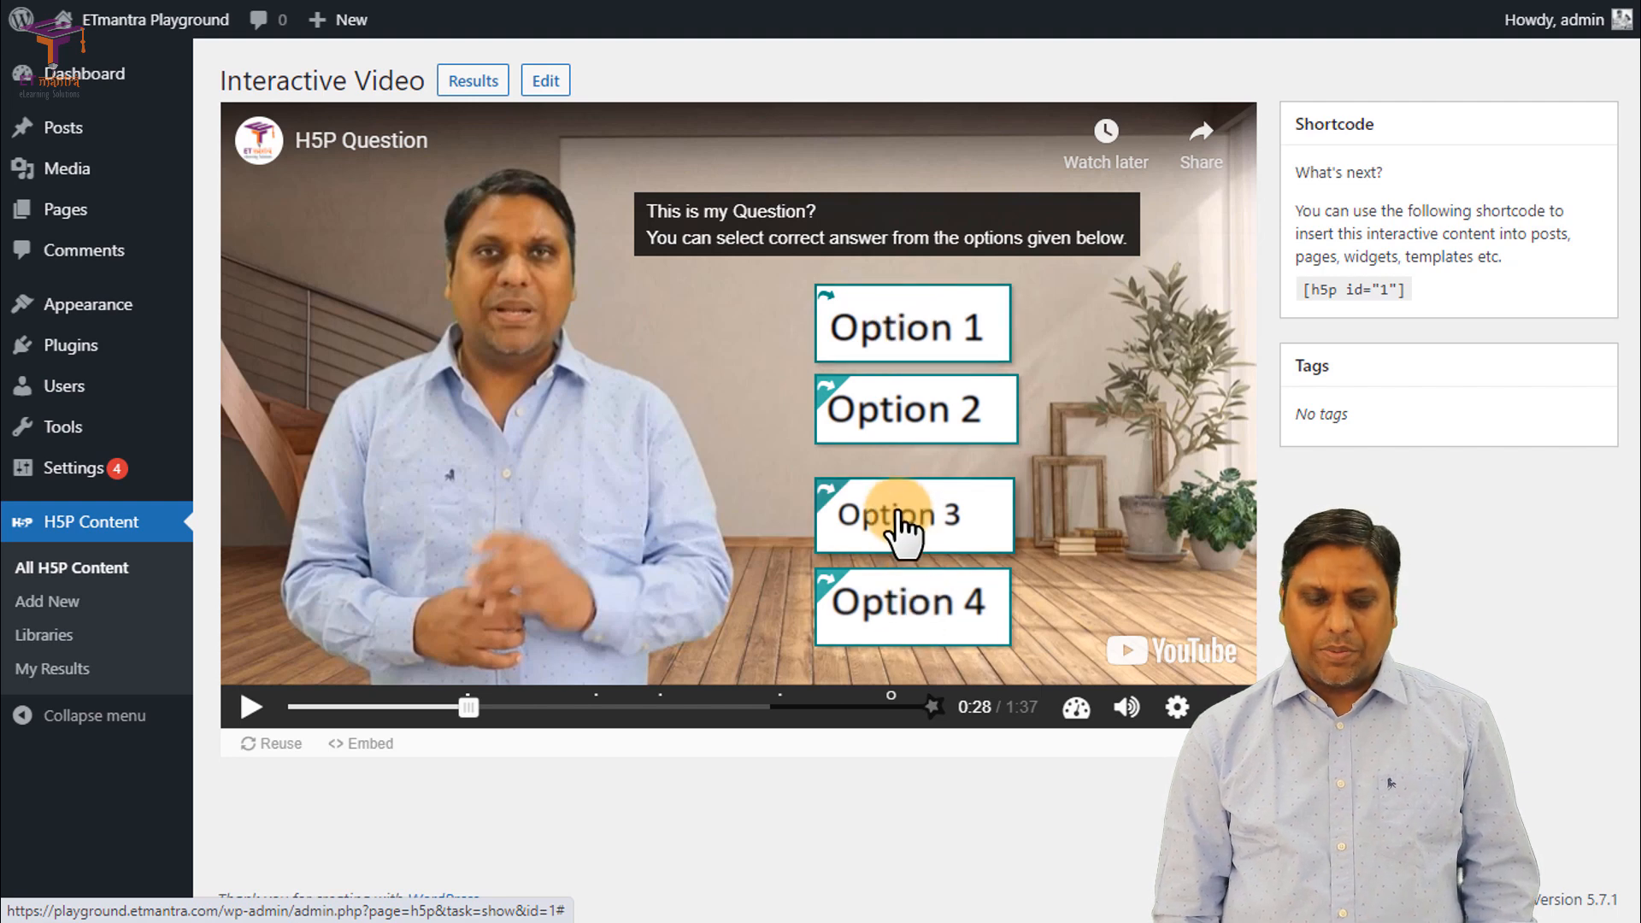
{"action": "left_click", "coordinate": [902, 530]}
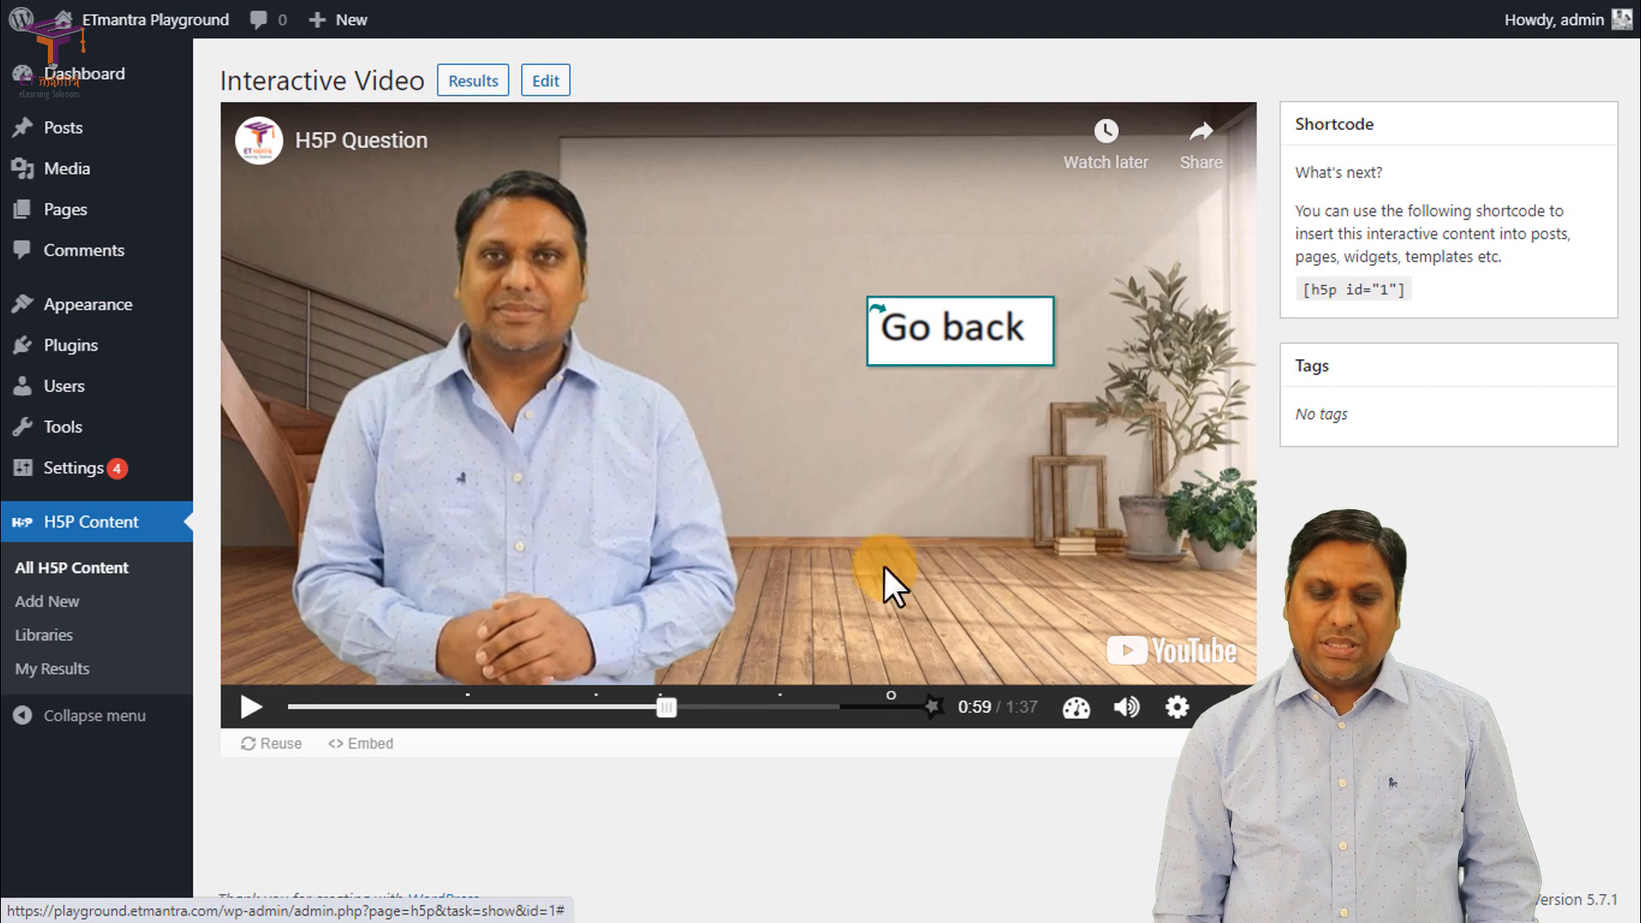
{"action": "left_click", "coordinate": [249, 707]}
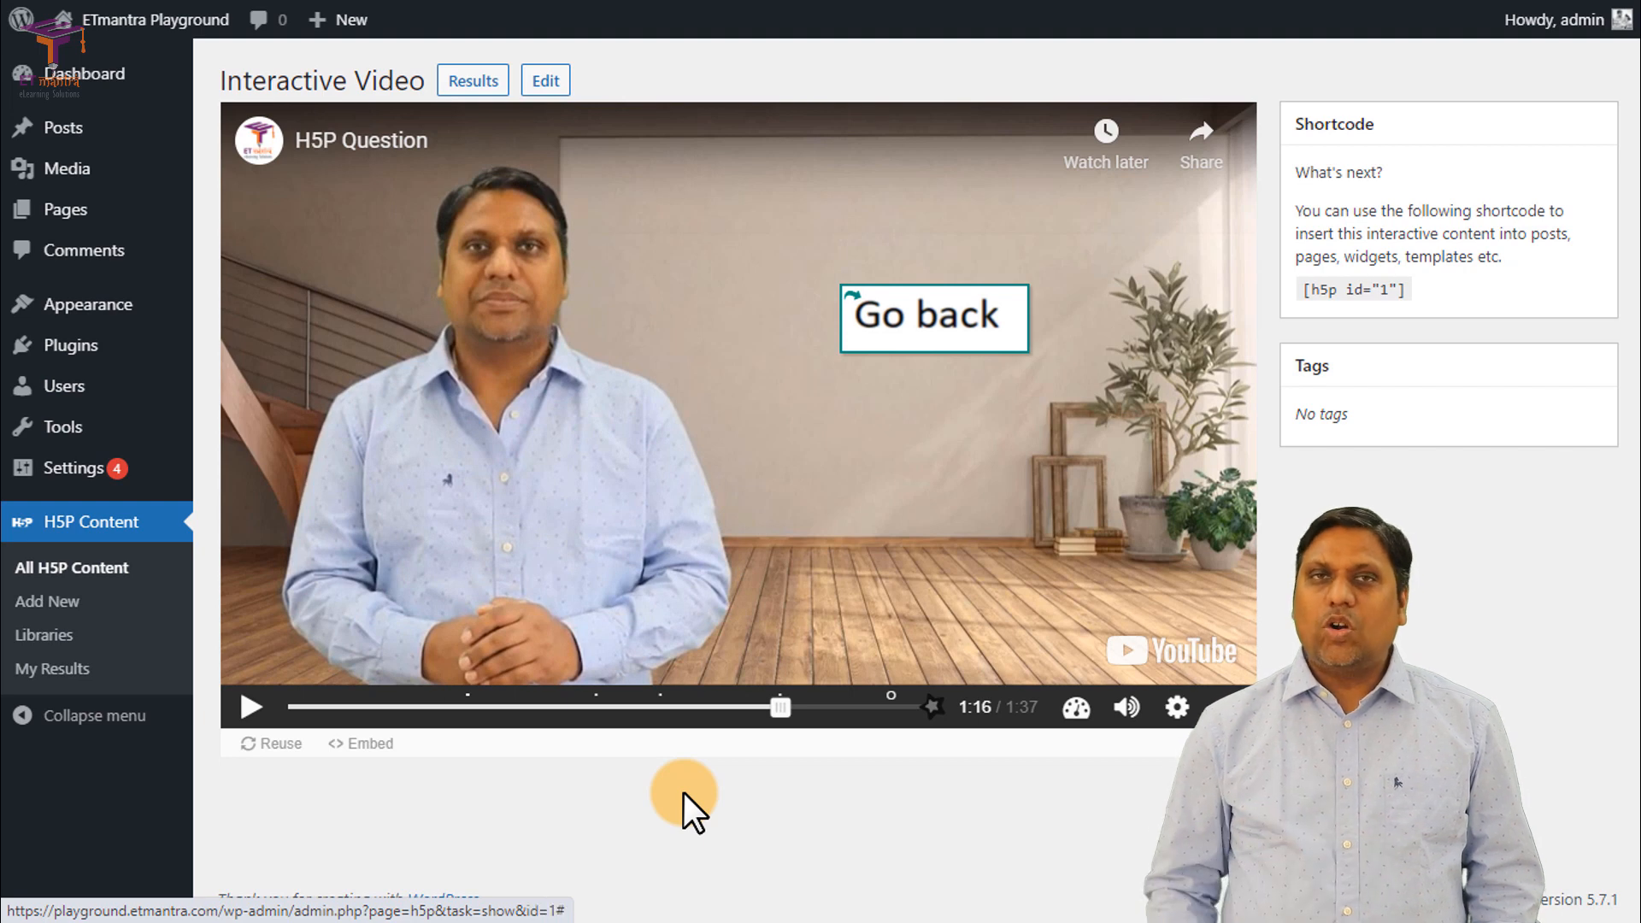
{"action": "left_click", "coordinate": [940, 342]}
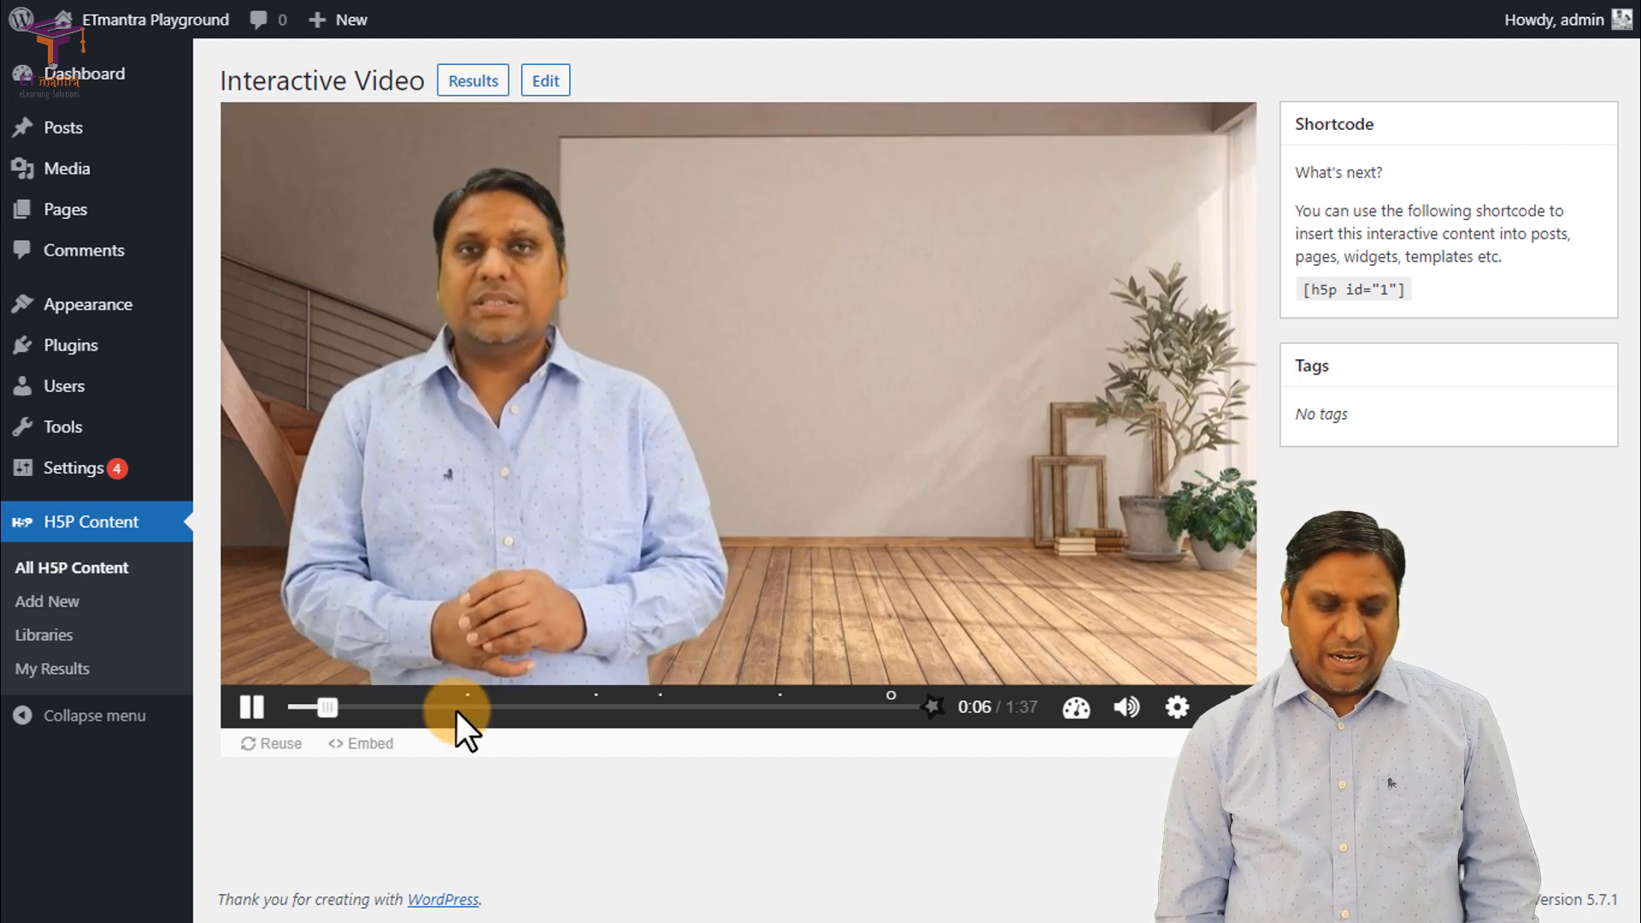
Step: Return to the question at 0:28 and test the Option 2 and Option 3 jumps and the Go back image
{"action": "left_click", "coordinate": [464, 708]}
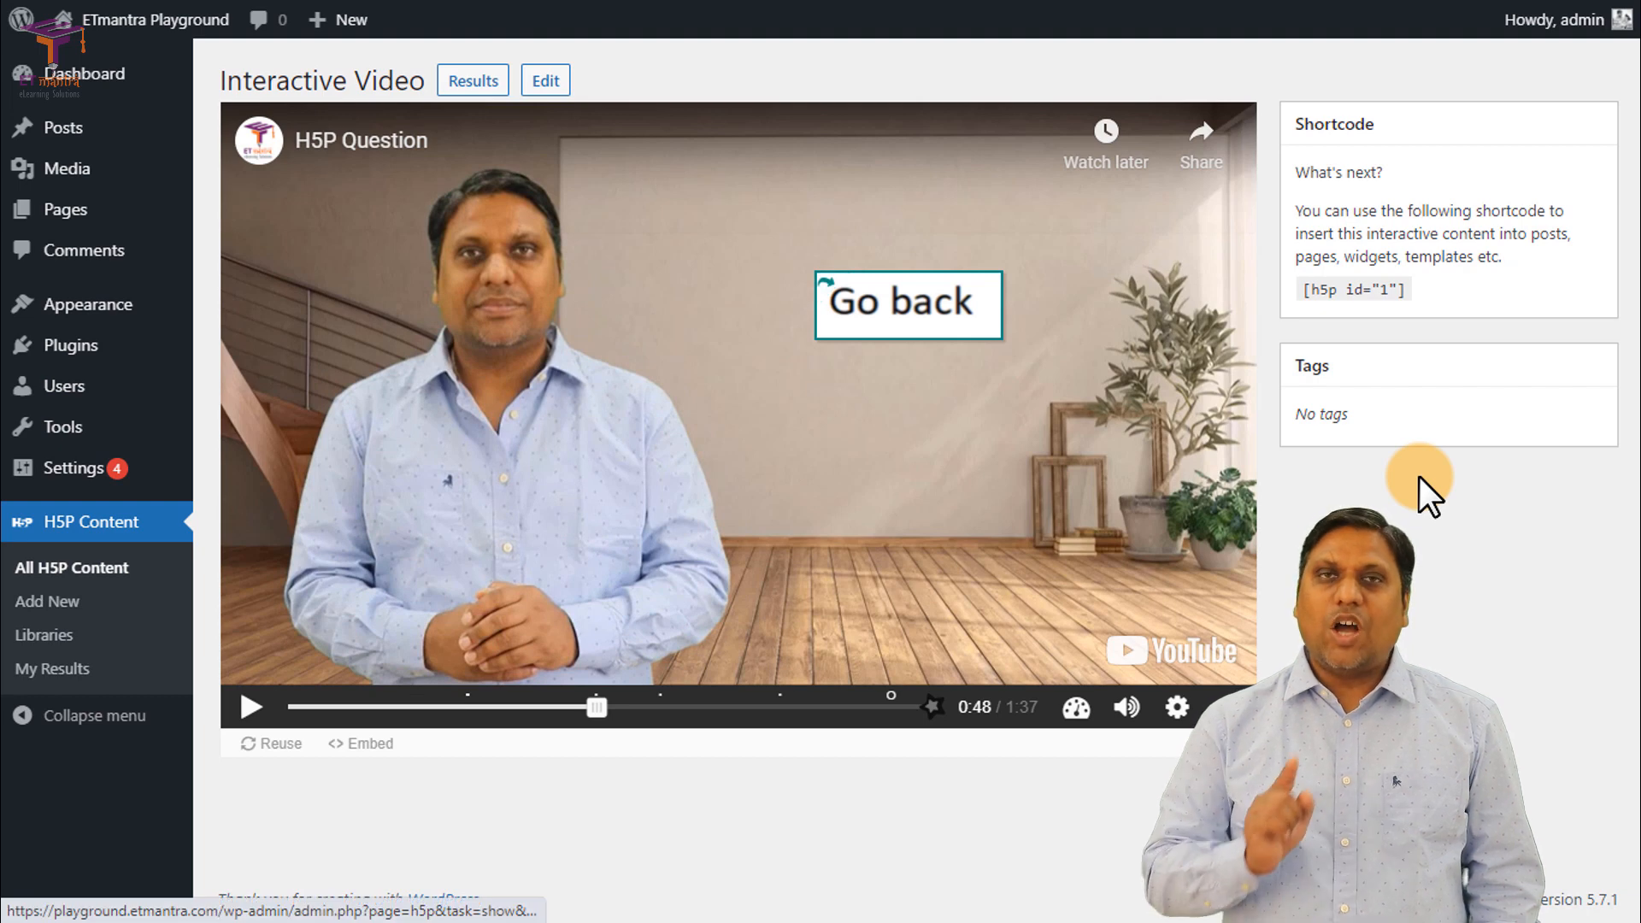
{"action": "left_click", "coordinate": [934, 338]}
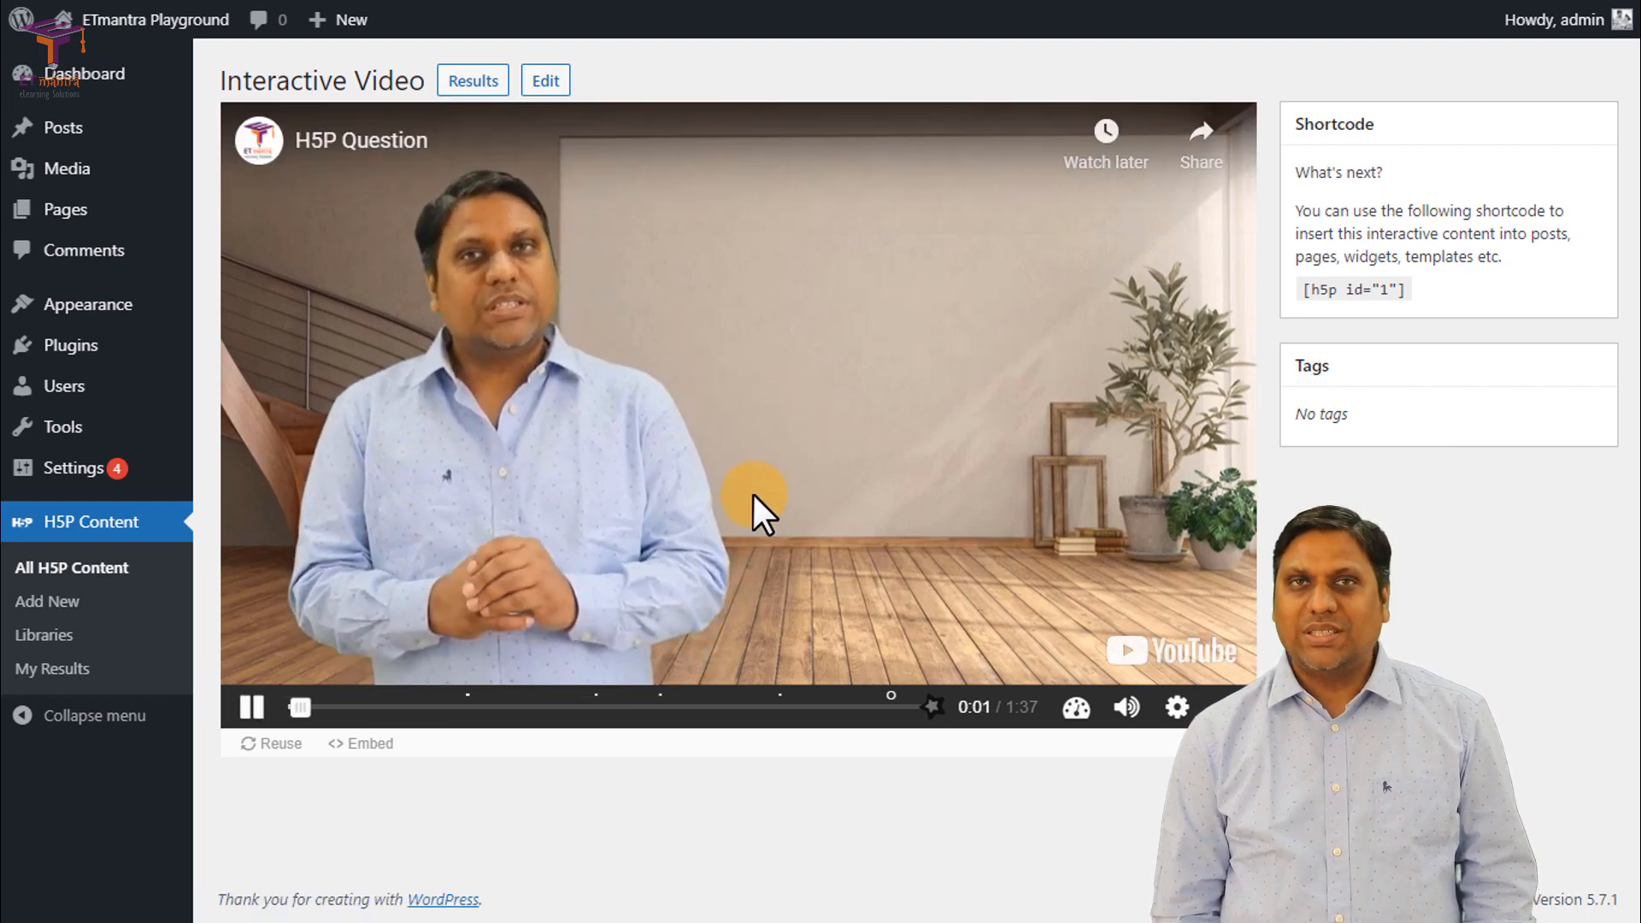
{"action": "left_click", "coordinate": [466, 706]}
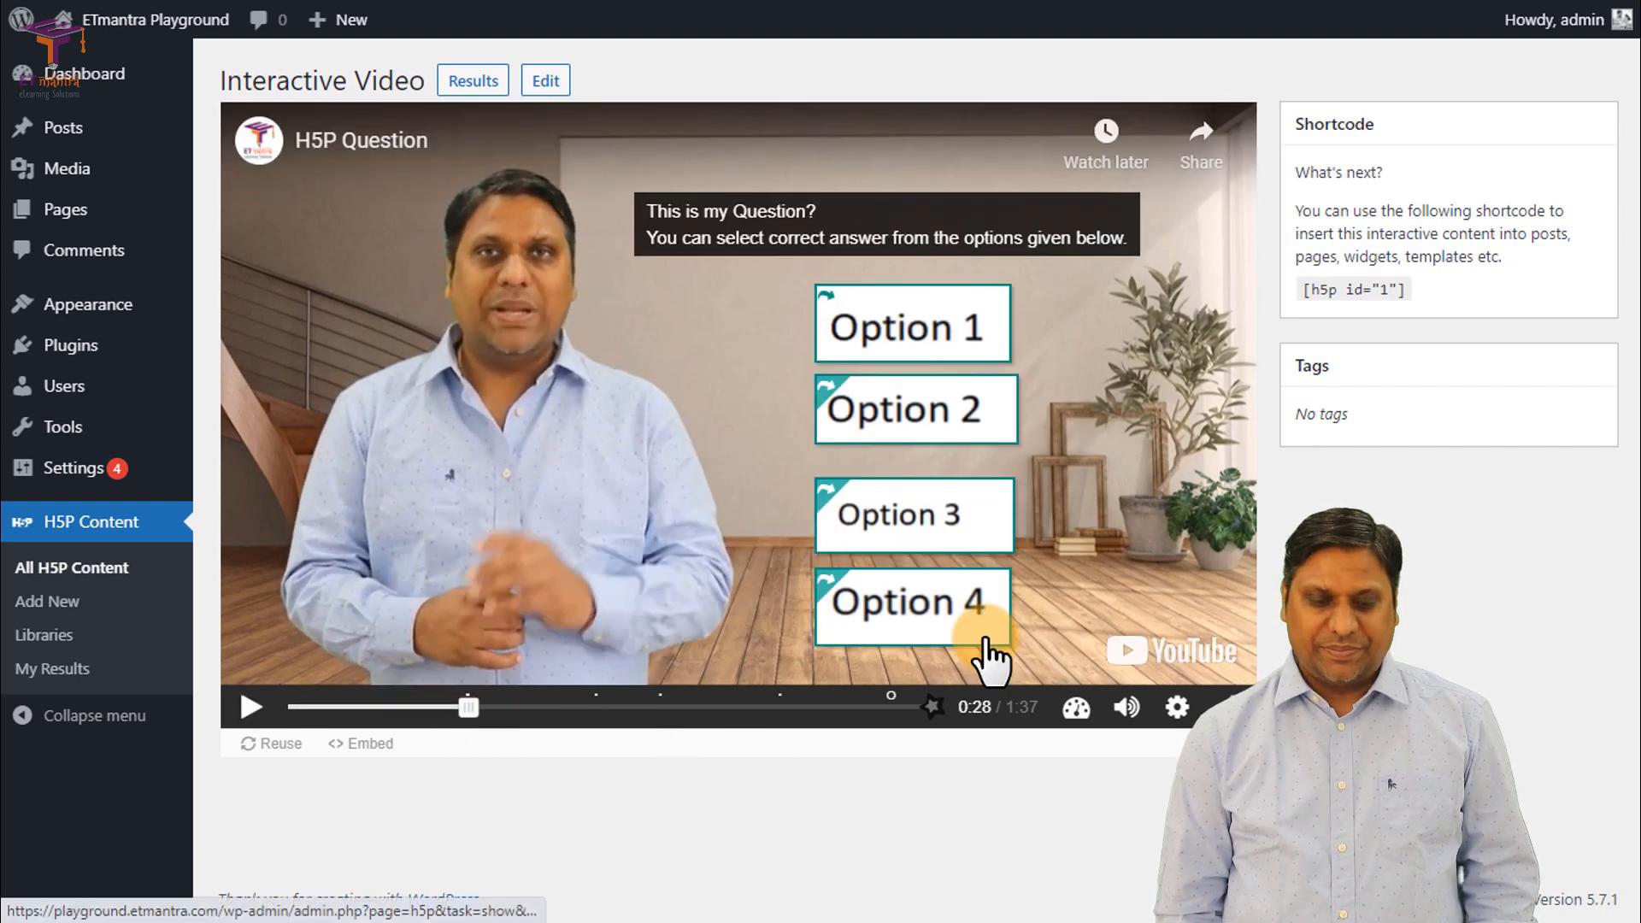
{"action": "left_click", "coordinate": [971, 425]}
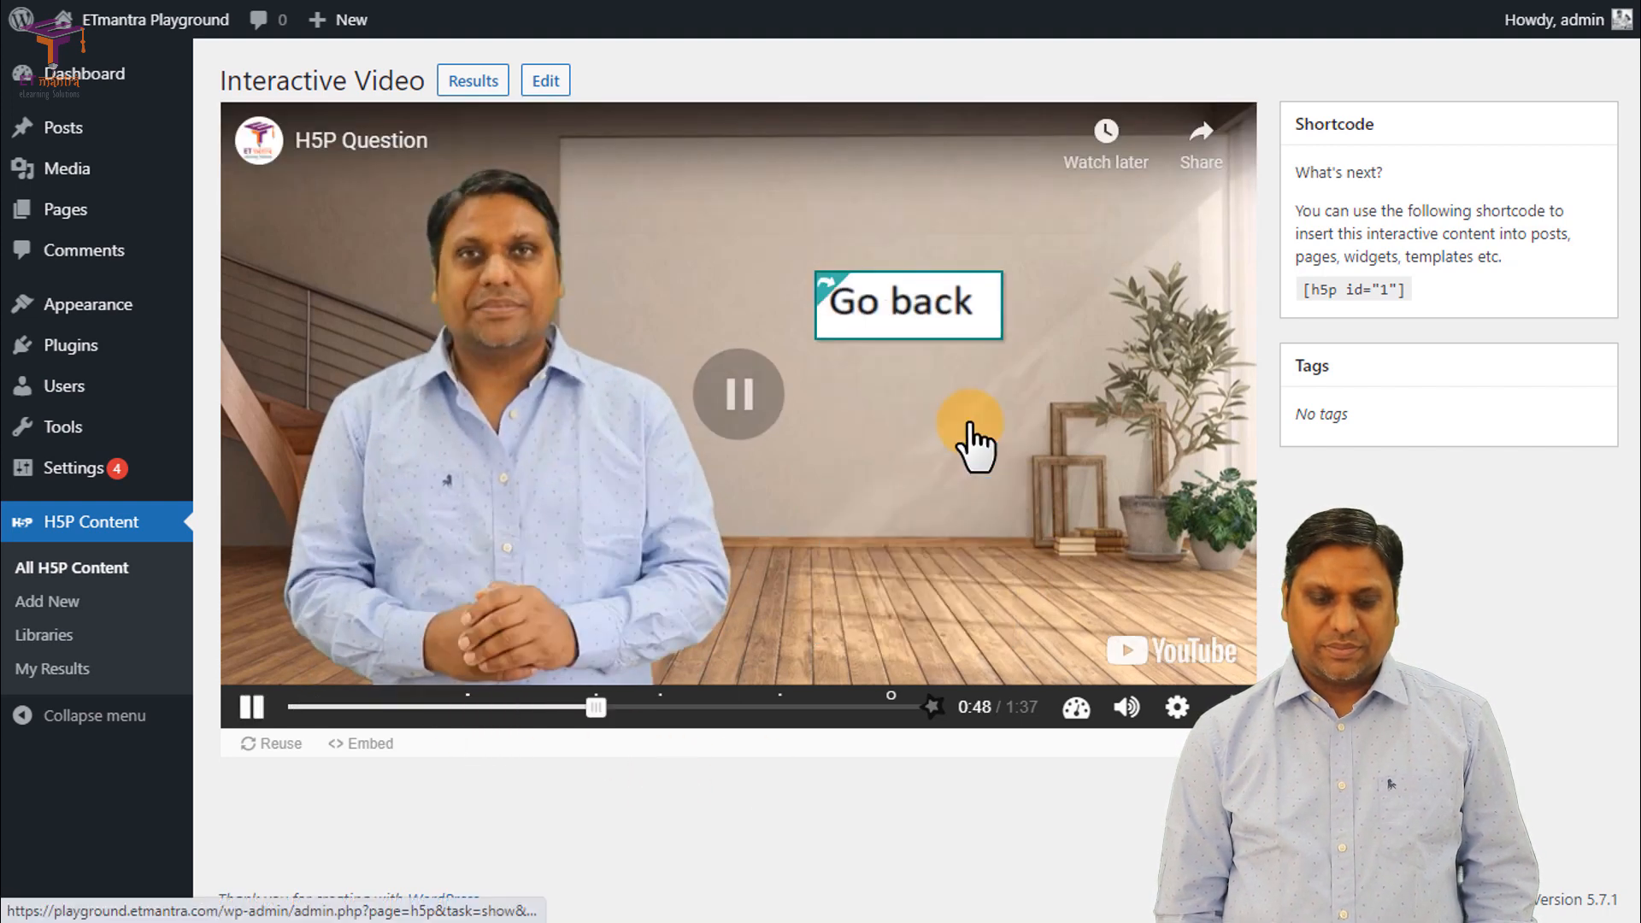
{"action": "left_click", "coordinate": [1019, 539]}
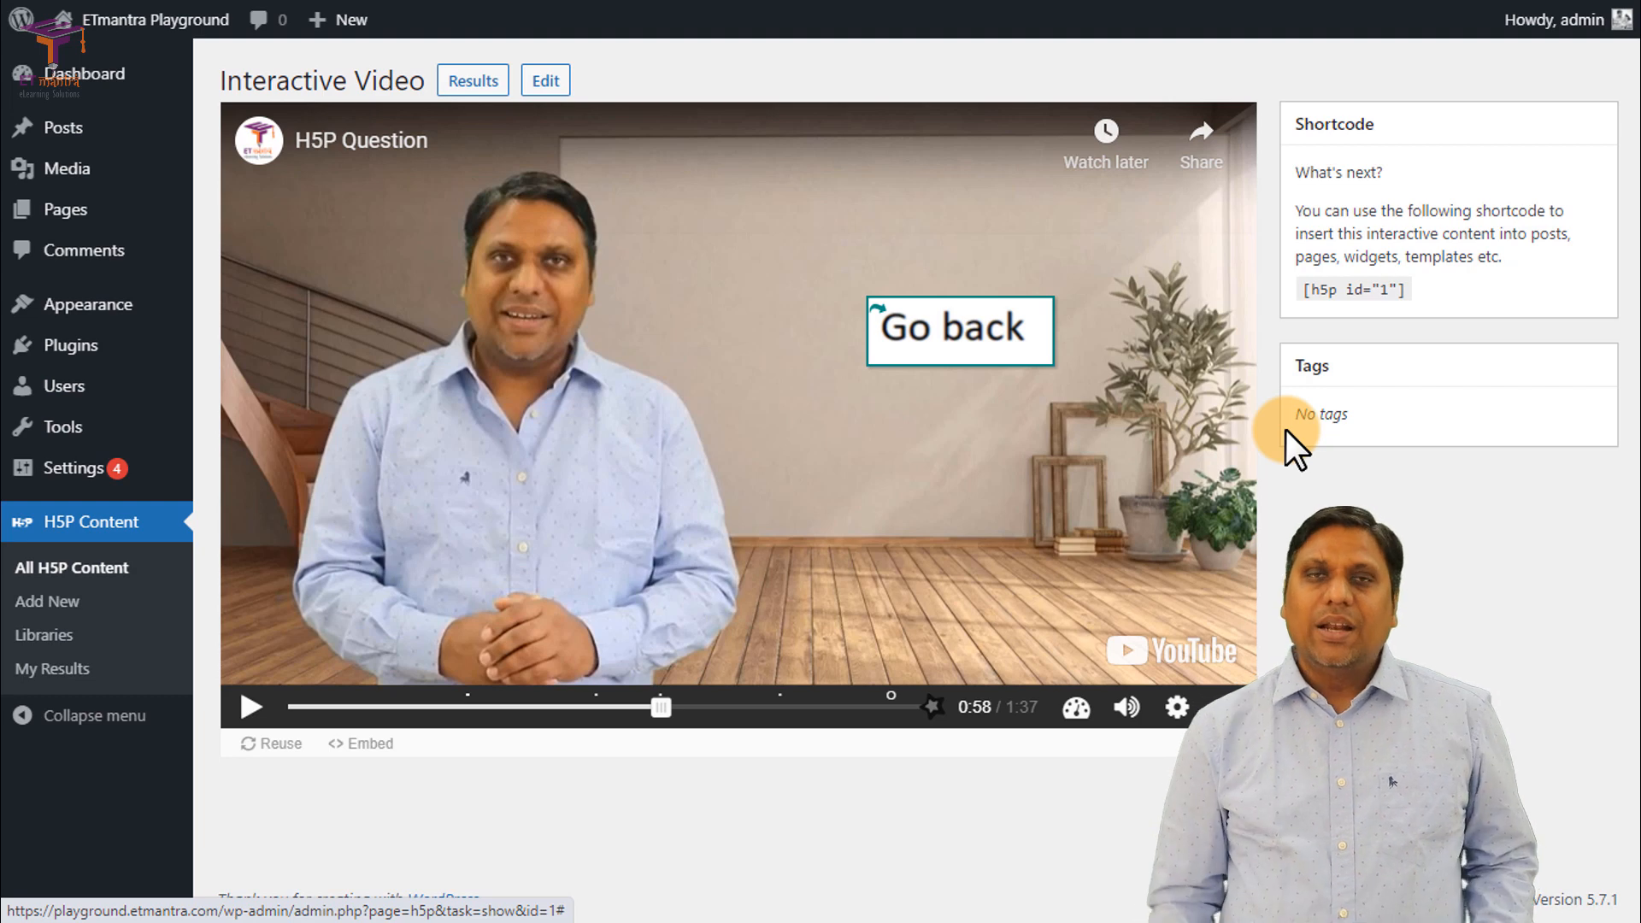
Step: Rewind to the question options, choose Option 4 and check playback from its Go back image
{"action": "left_click_drag", "start_coordinate": [657, 715], "coordinate": [458, 726]}
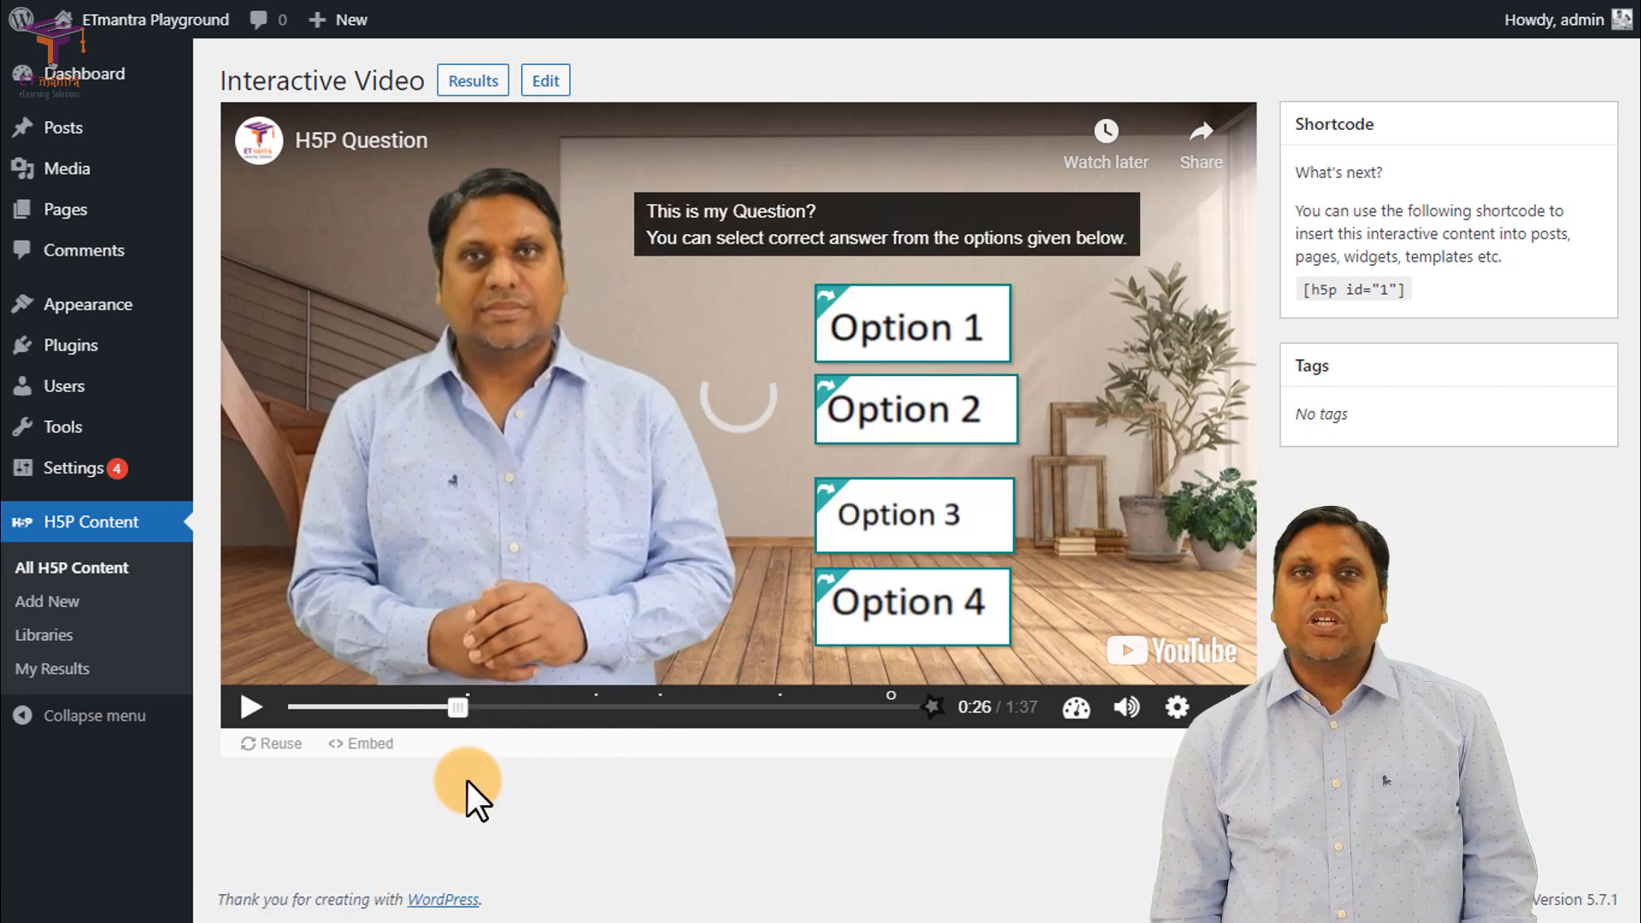
{"action": "left_click", "coordinate": [888, 609]}
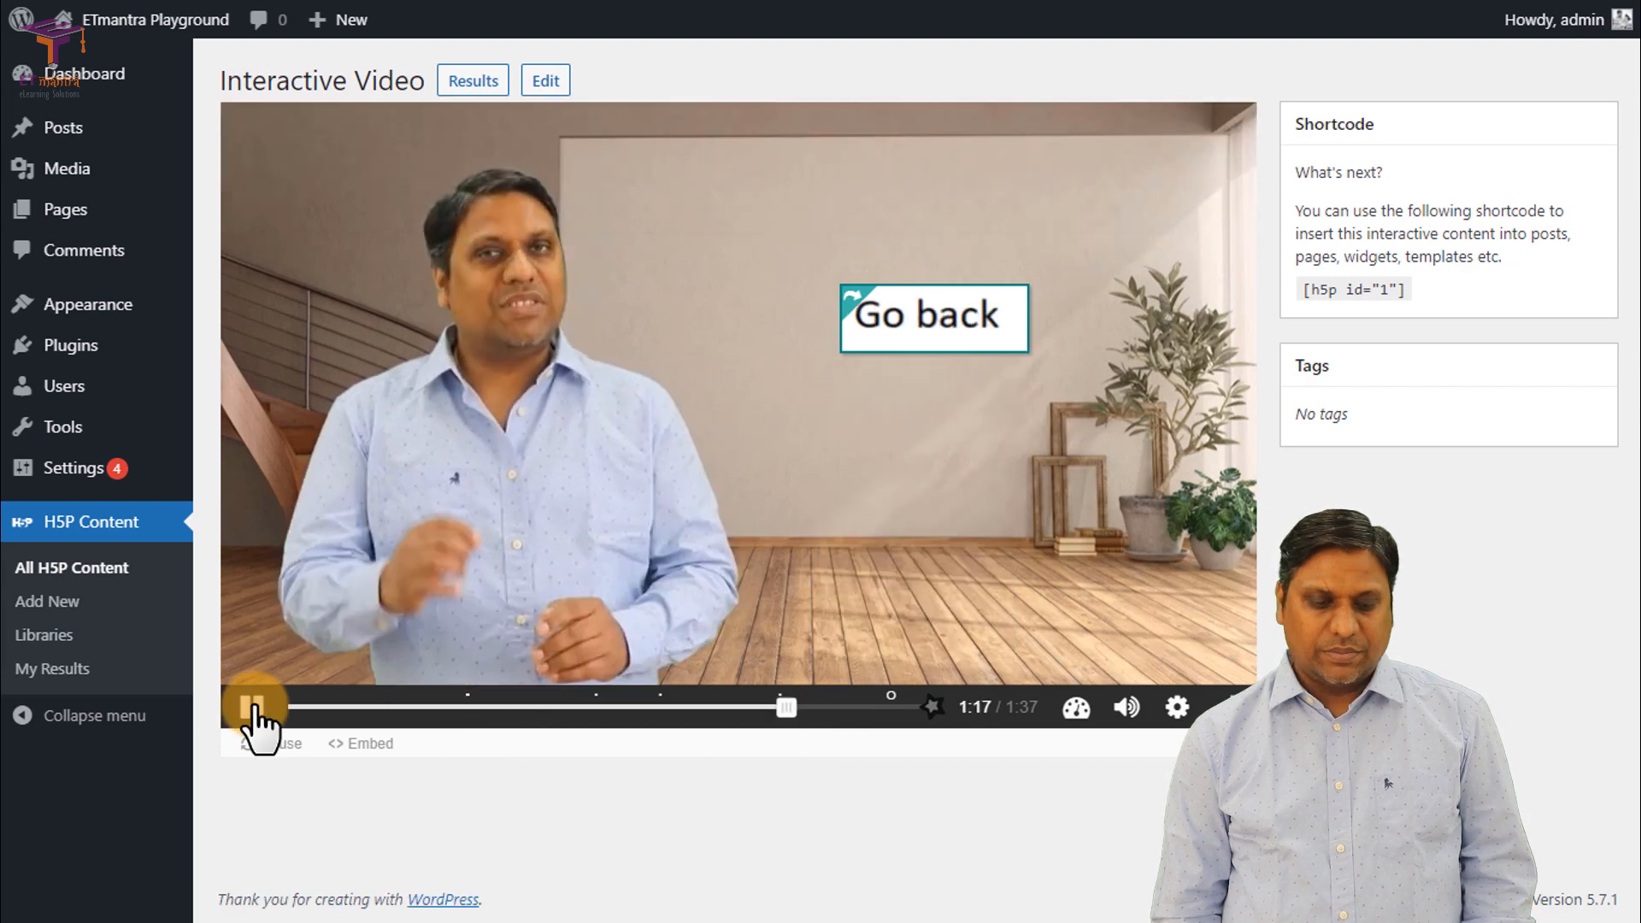
{"action": "left_click", "coordinate": [253, 710]}
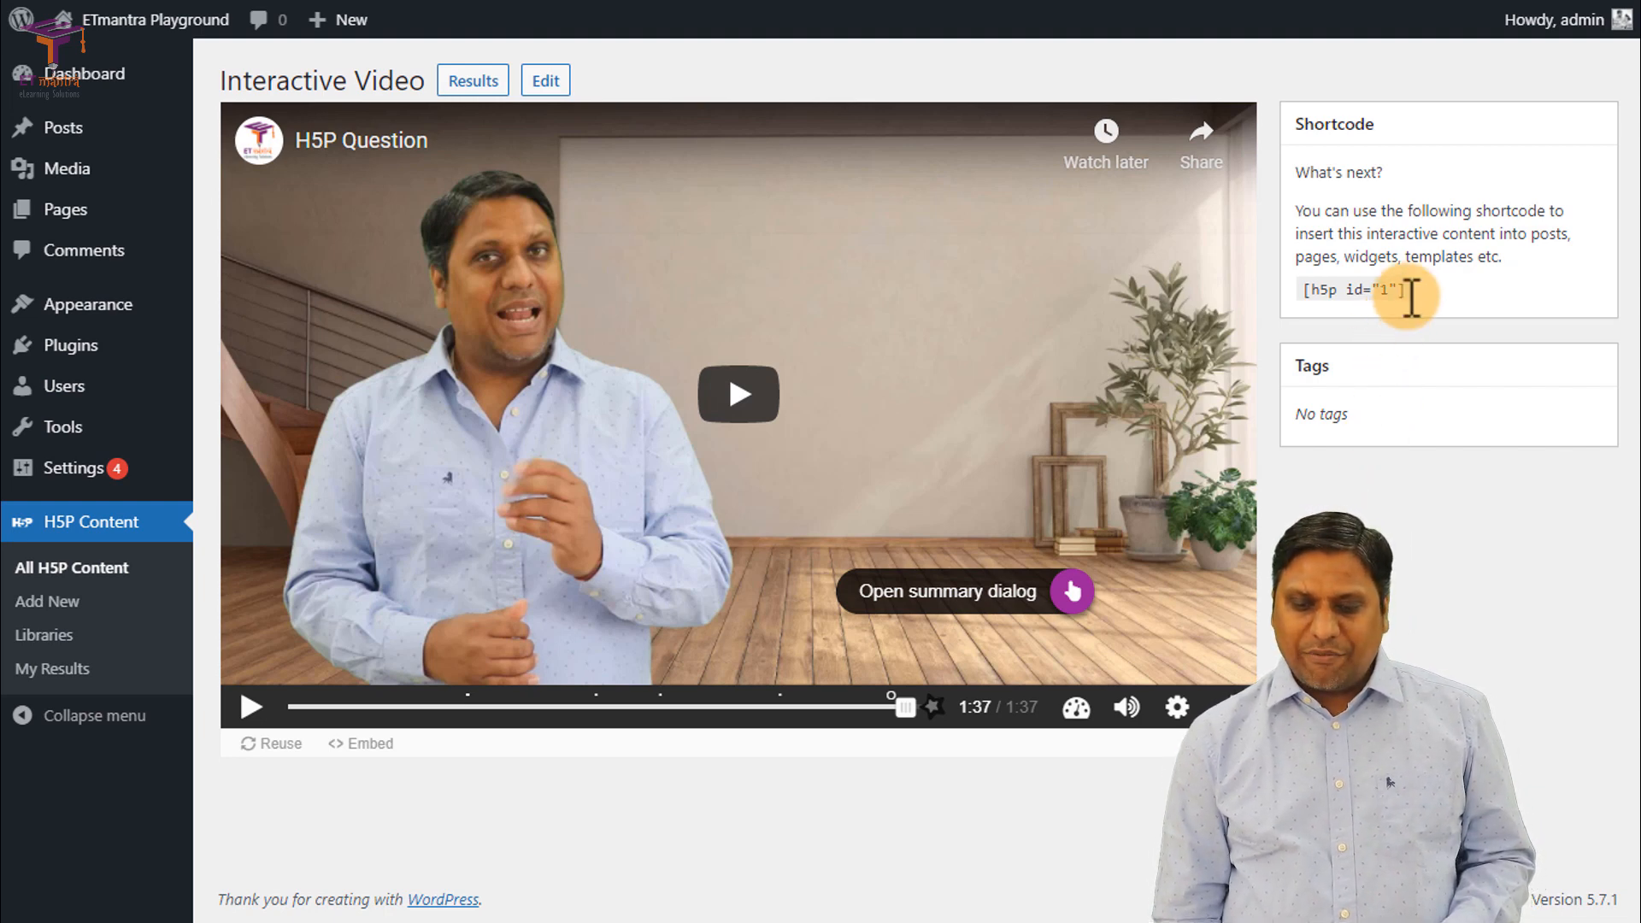
Step: Copy the content's shortcode [h5p id="1"]
{"action": "left_click_drag", "start_coordinate": [1384, 293], "coordinate": [1311, 291]}
{"action": "left_click", "coordinate": [1301, 290]}
{"action": "triple_click", "coordinate": [1316, 298]}
{"action": "right_click", "coordinate": [1360, 300]}
{"action": "left_click", "coordinate": [1367, 323]}
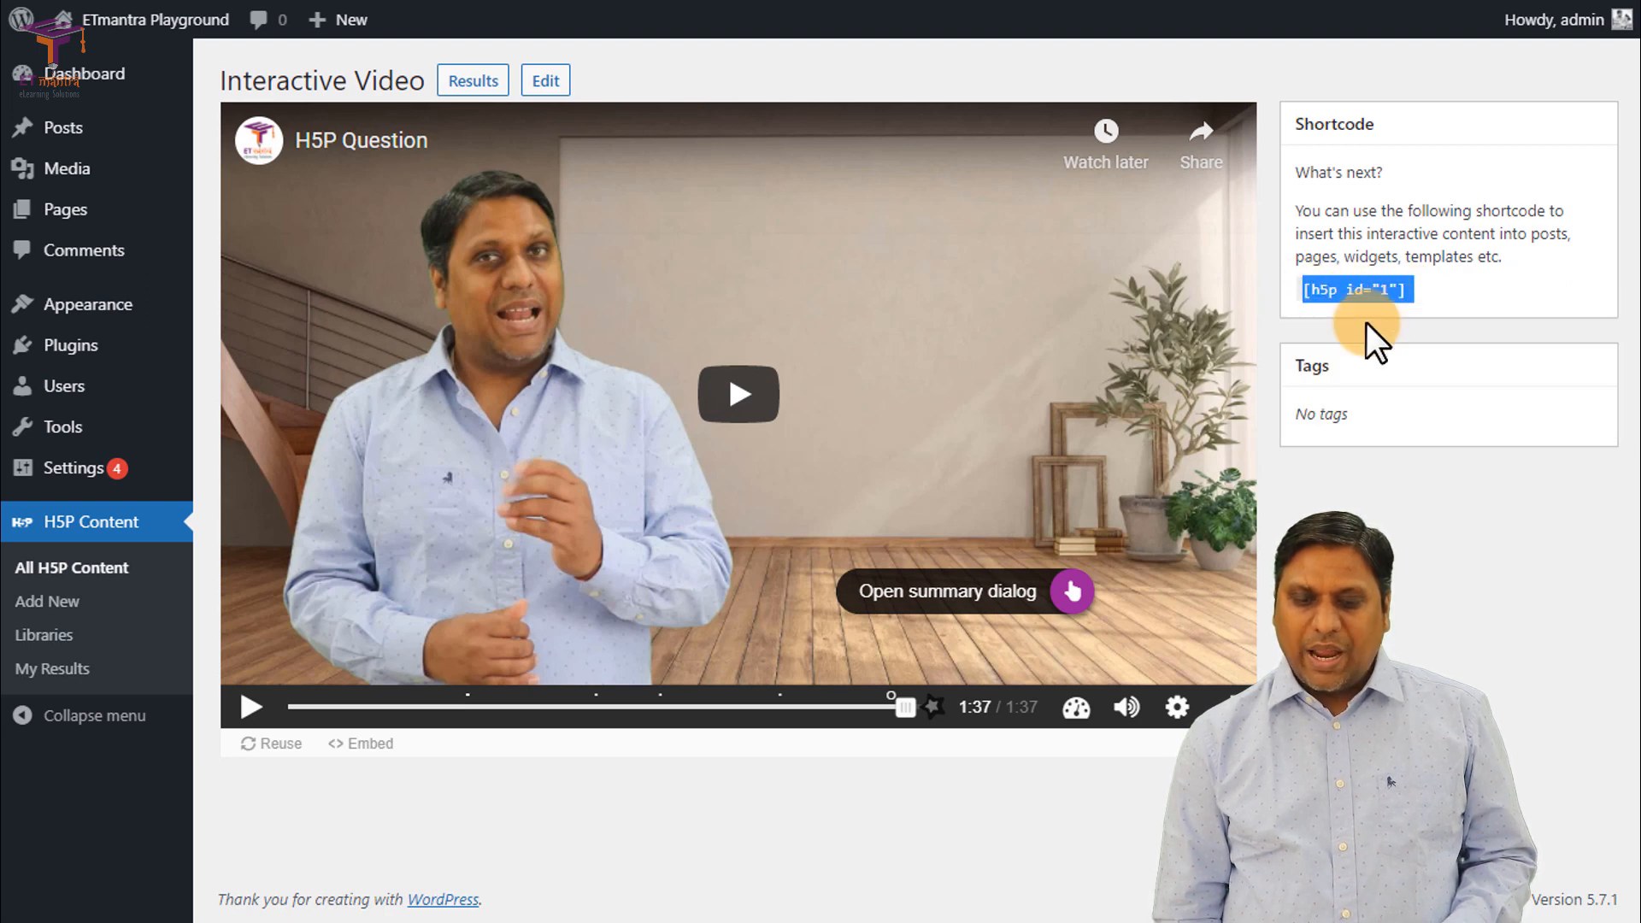
Step: Create a new post titled "Interactive Video" and paste the shortcode [h5p id="1"] into its body
{"action": "mouse_move", "coordinate": [102, 135]}
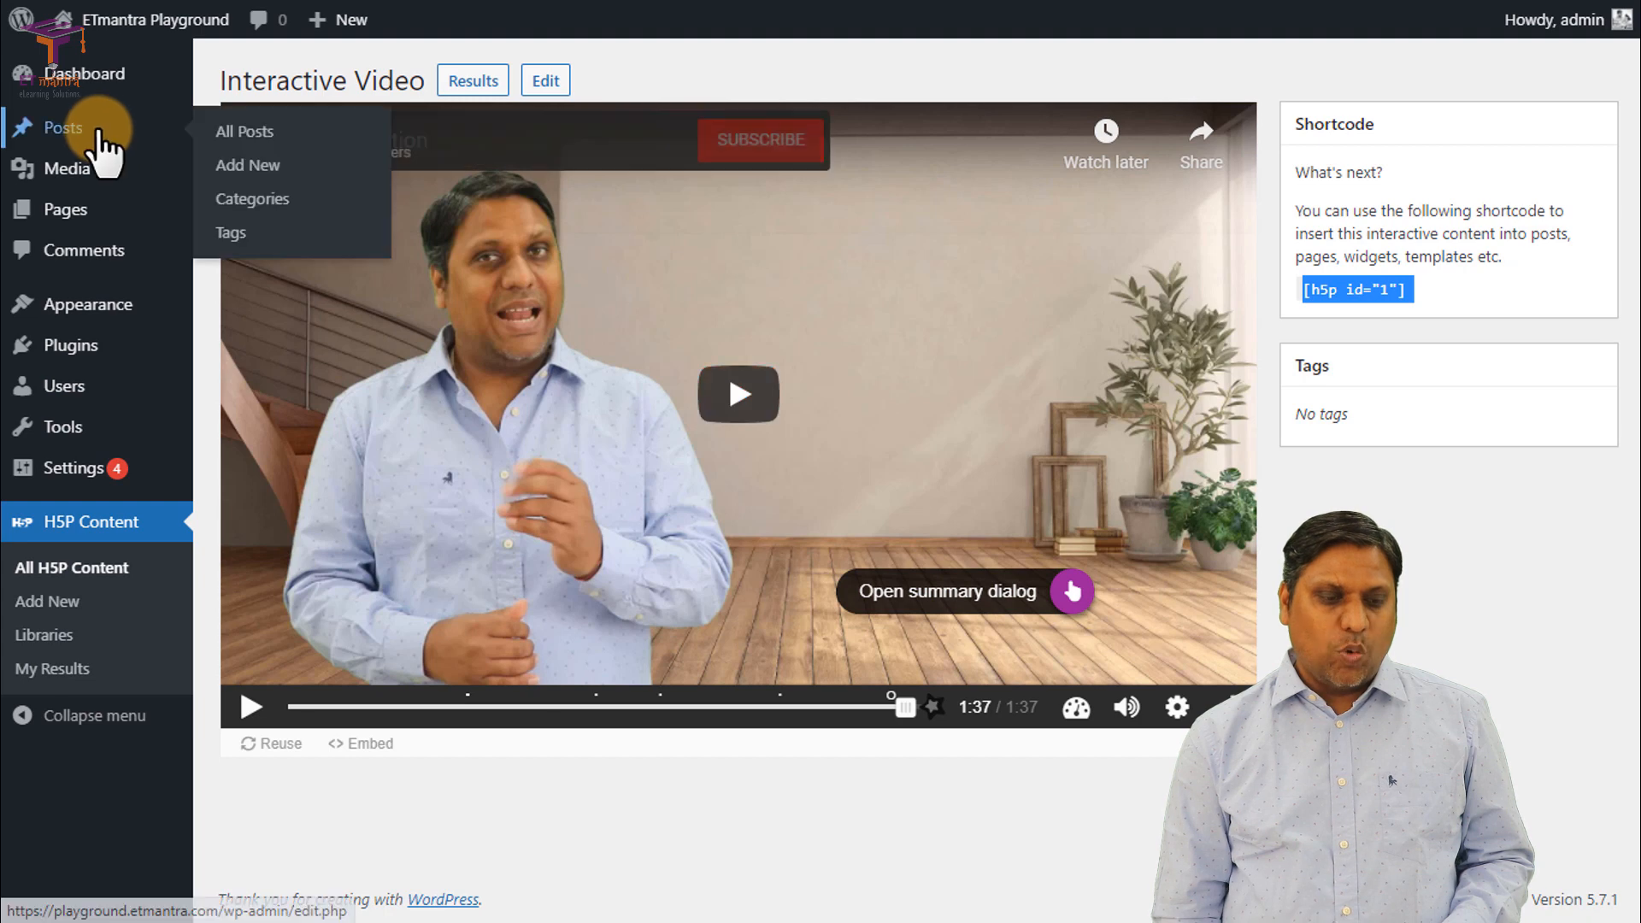
{"action": "left_click", "coordinate": [251, 169]}
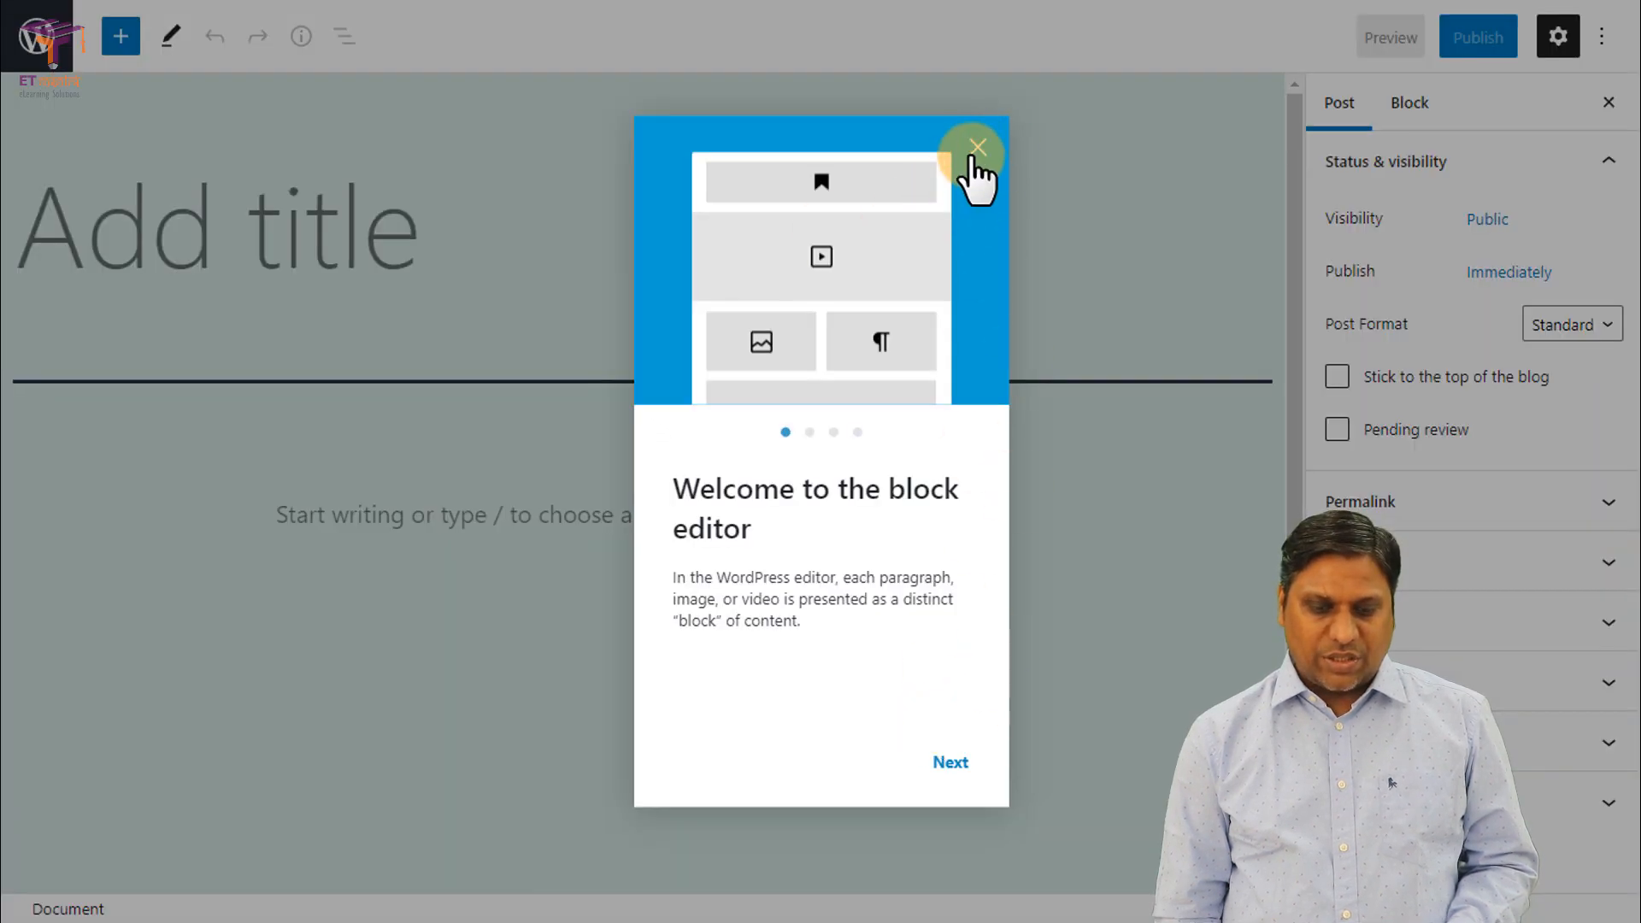
{"action": "left_click", "coordinate": [978, 150]}
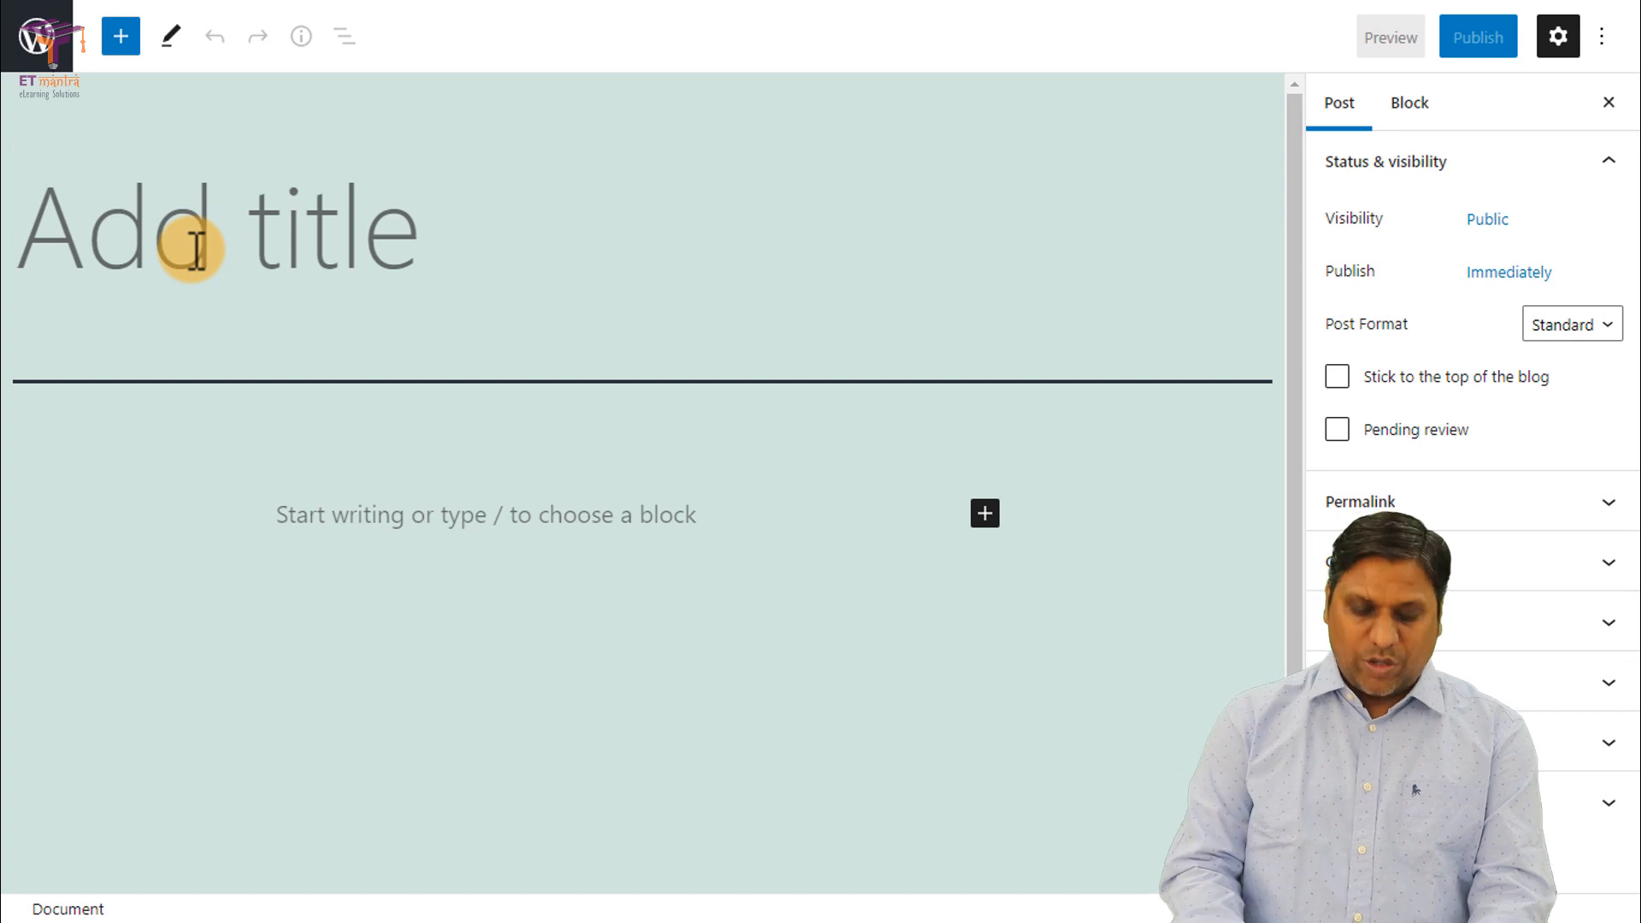
{"action": "type", "text": "Interactive"}
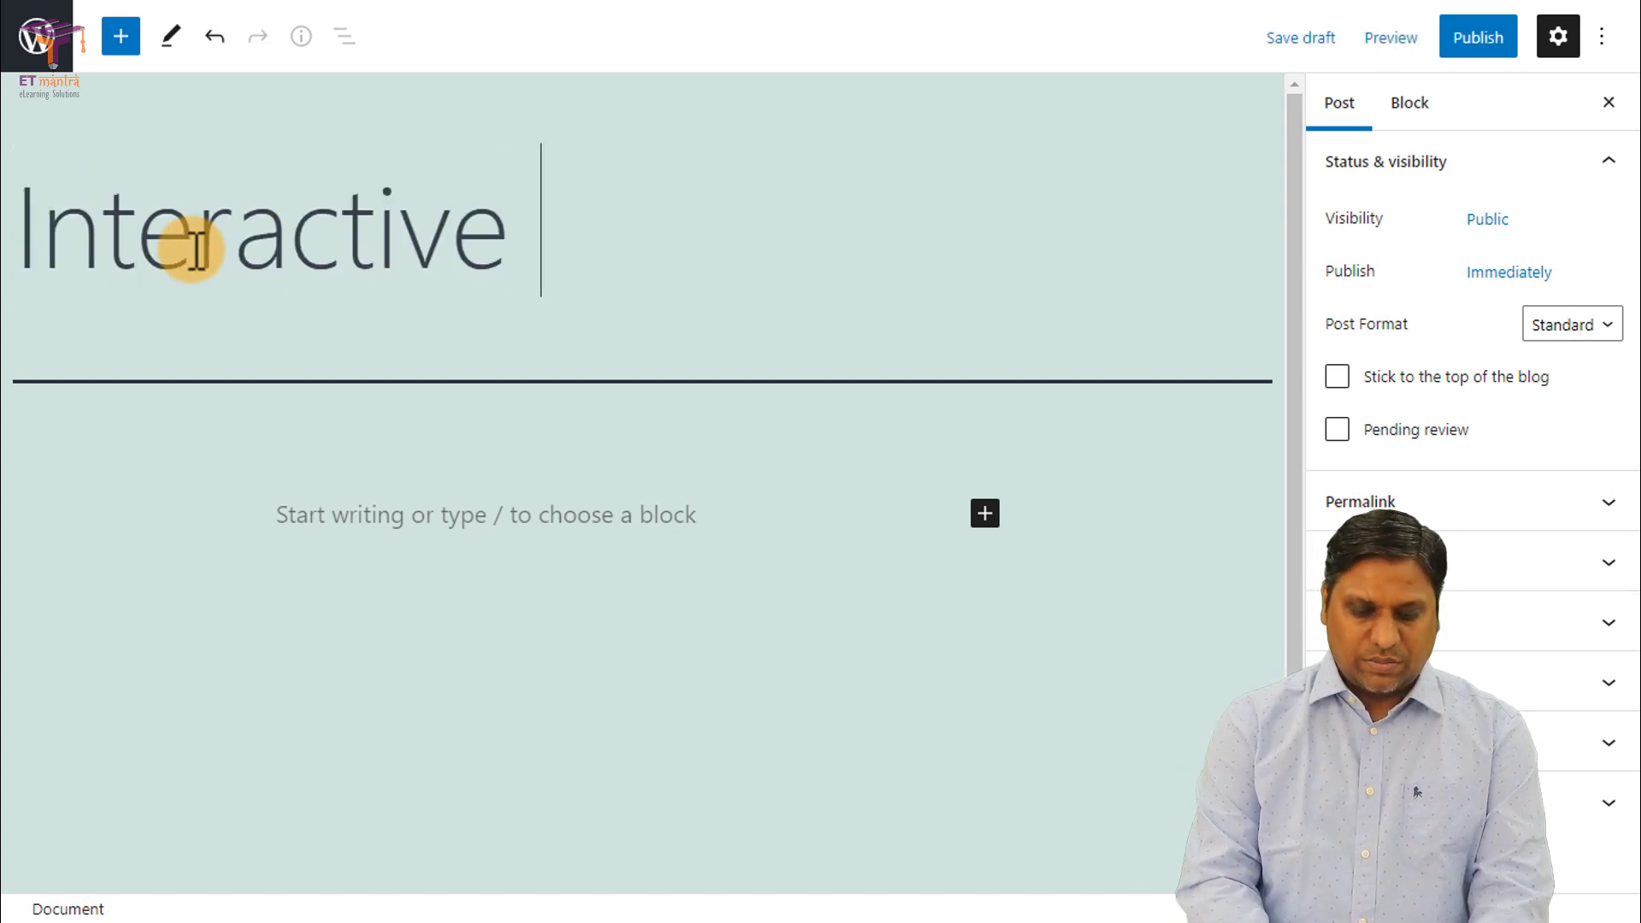
{"action": "type", "text": " Video"}
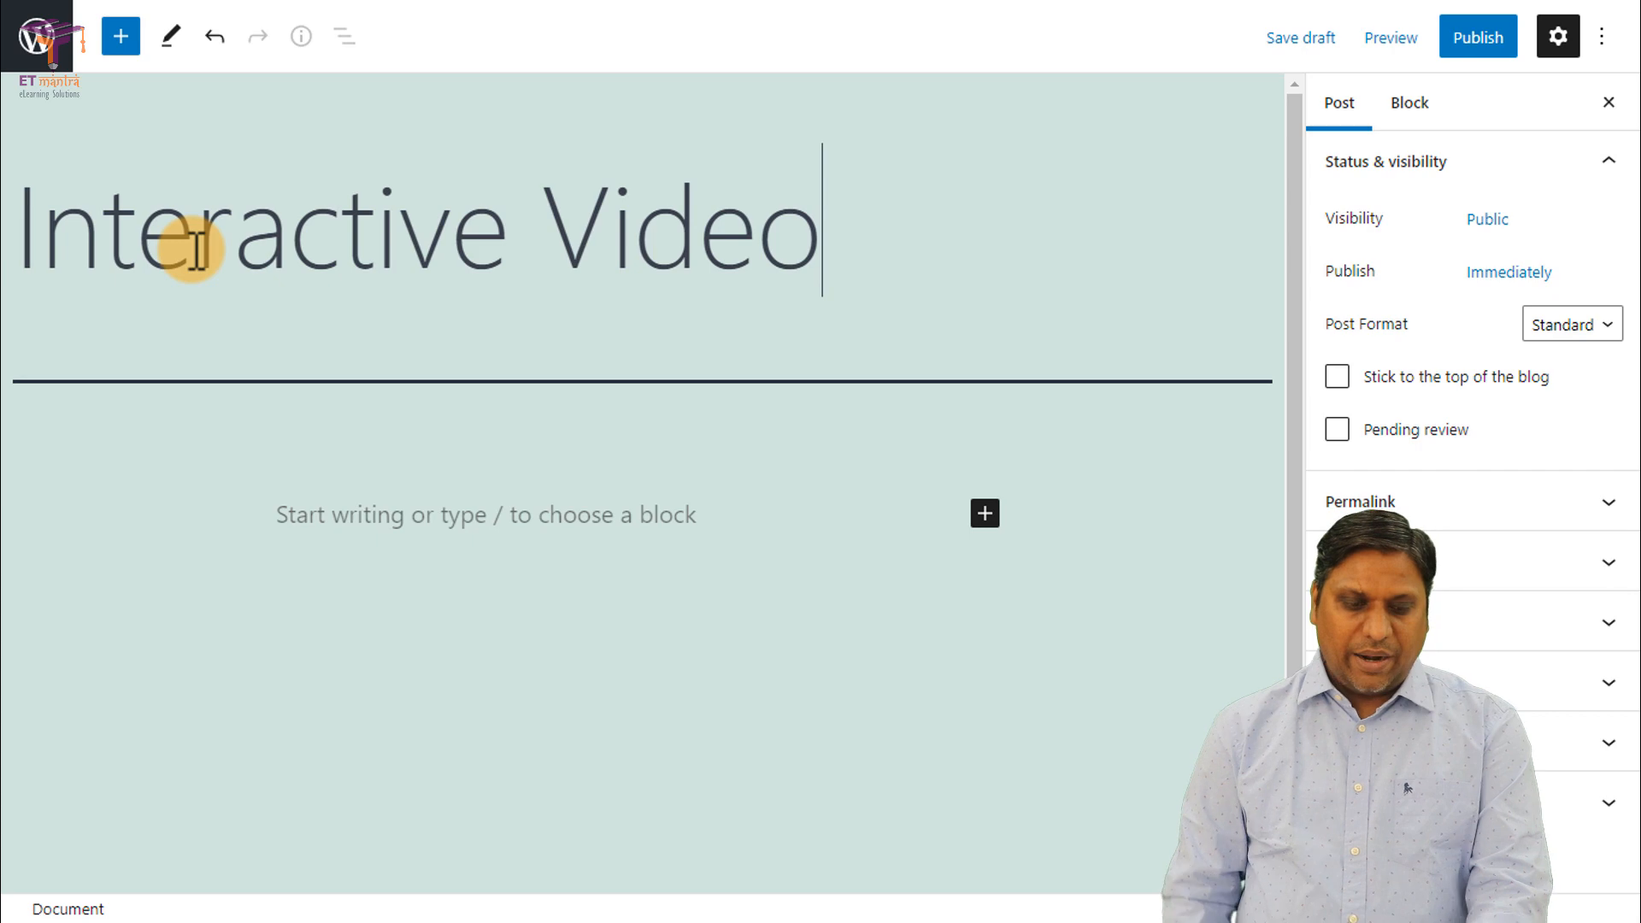
{"action": "left_click", "coordinate": [535, 503]}
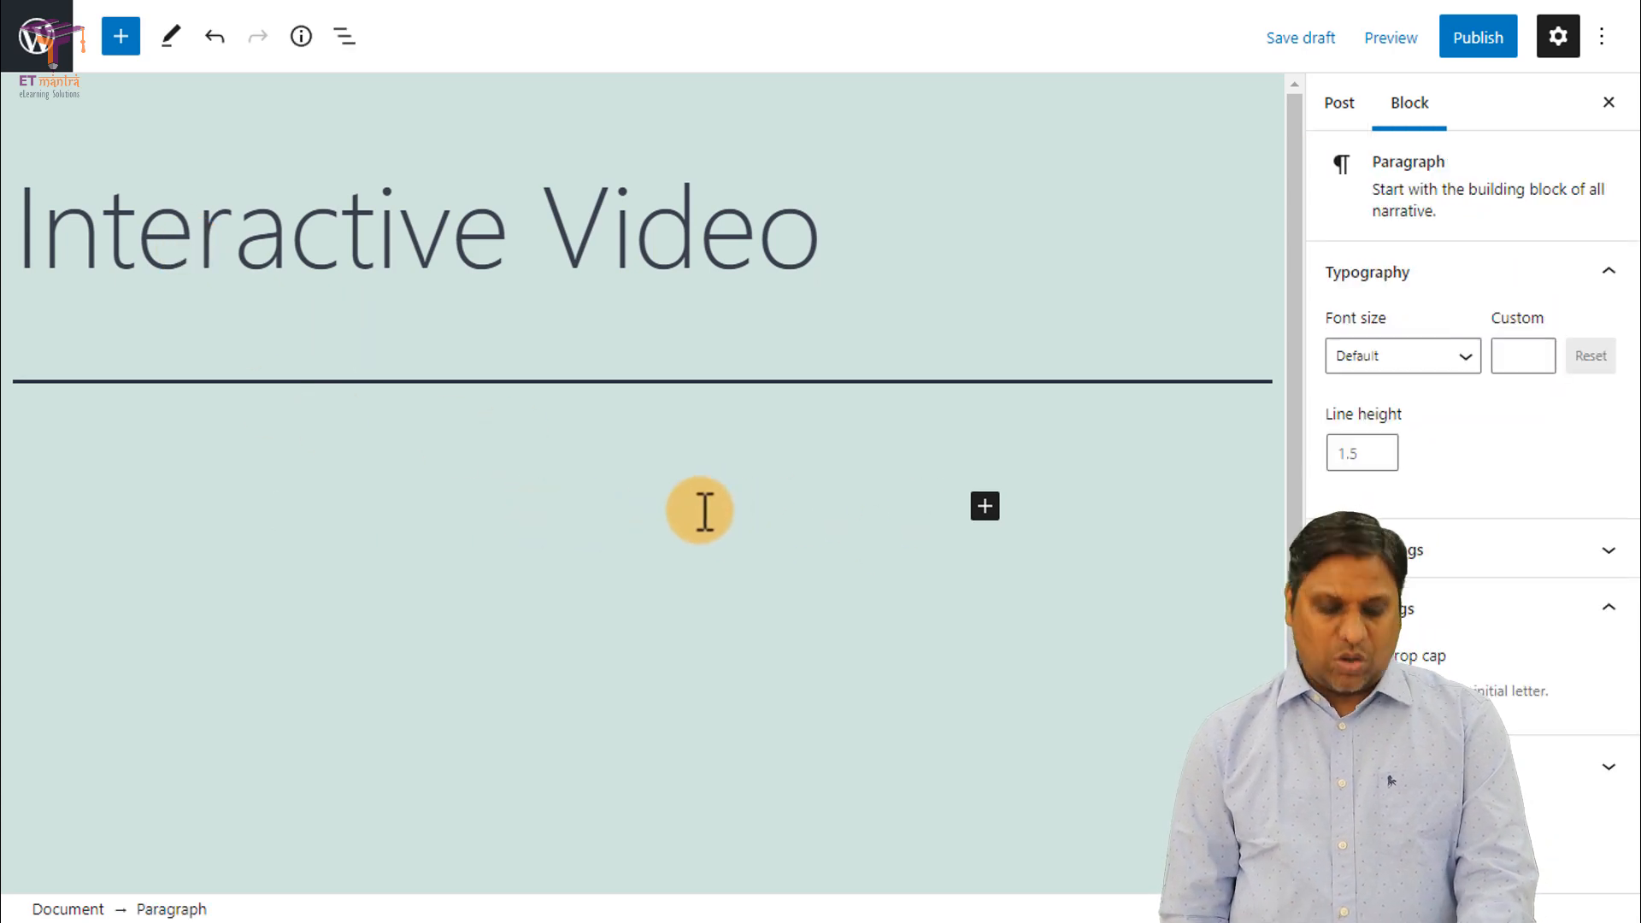
{"action": "key", "text": "ctrl+v"}
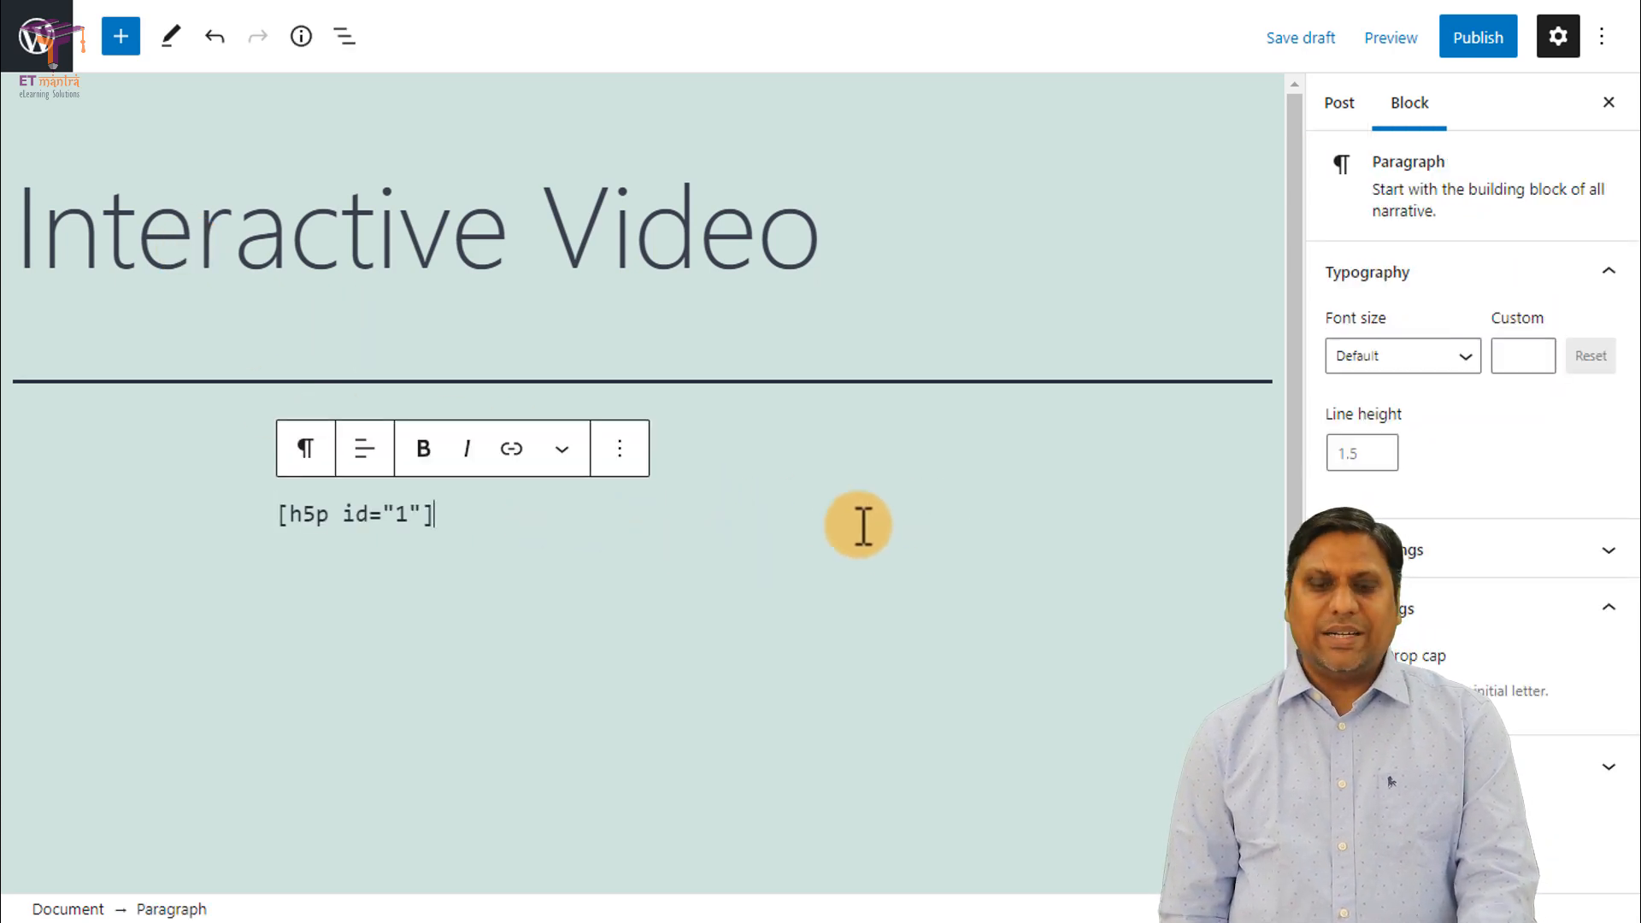
Step: Publish the Interactive Video post and open the live post
{"action": "left_click", "coordinate": [1481, 43]}
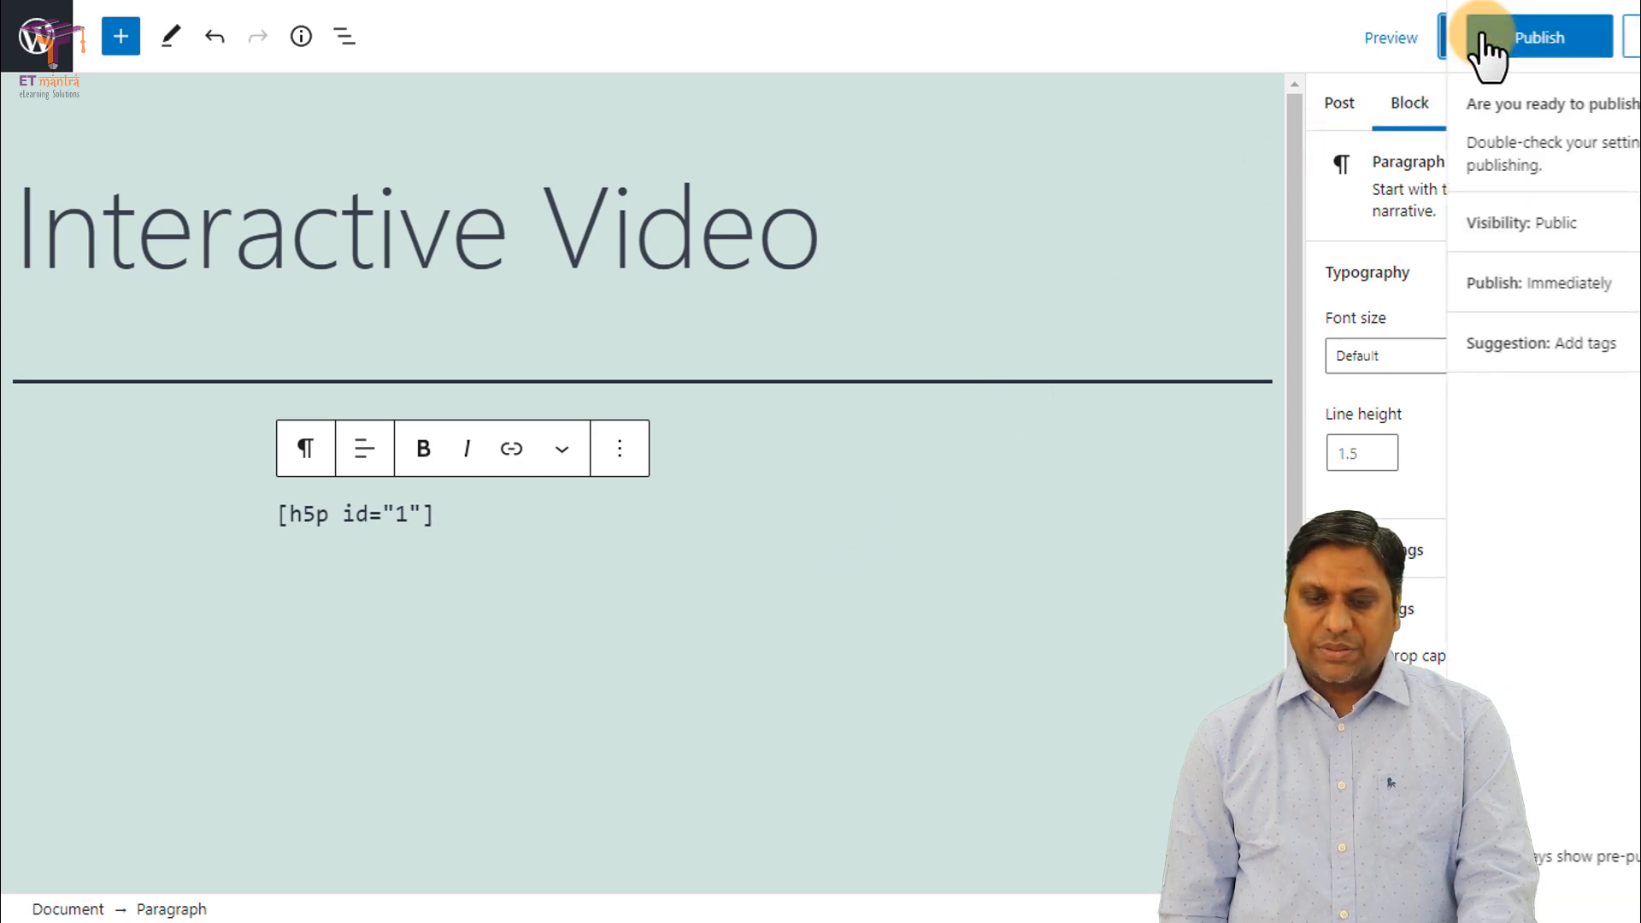
{"action": "left_click", "coordinate": [1479, 39]}
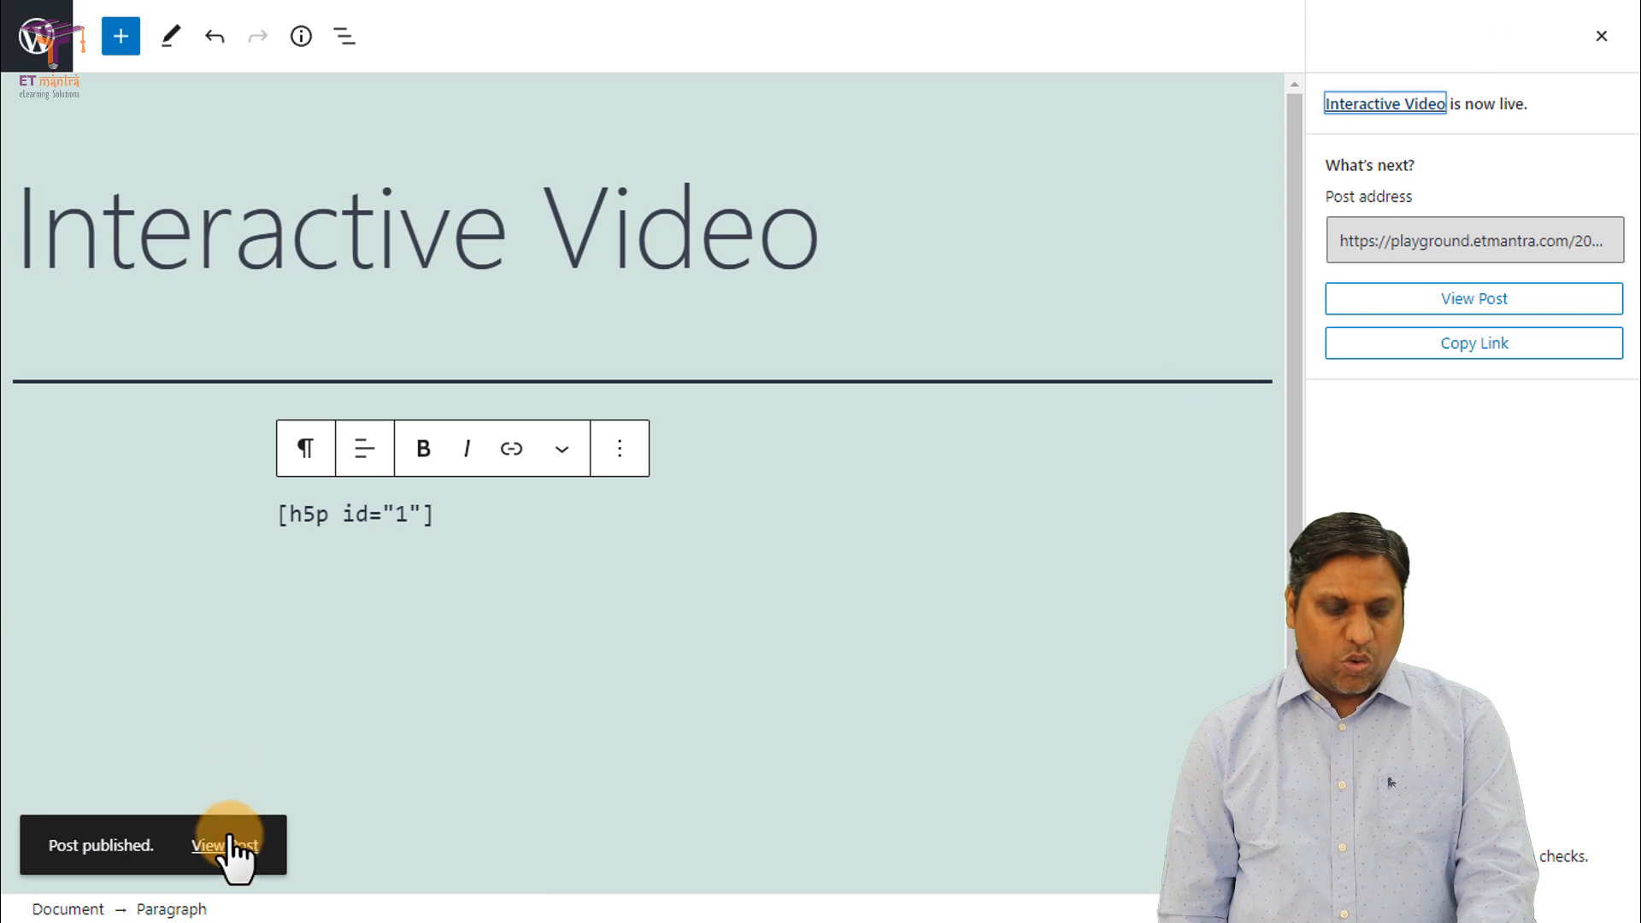
{"action": "left_click", "coordinate": [228, 847]}
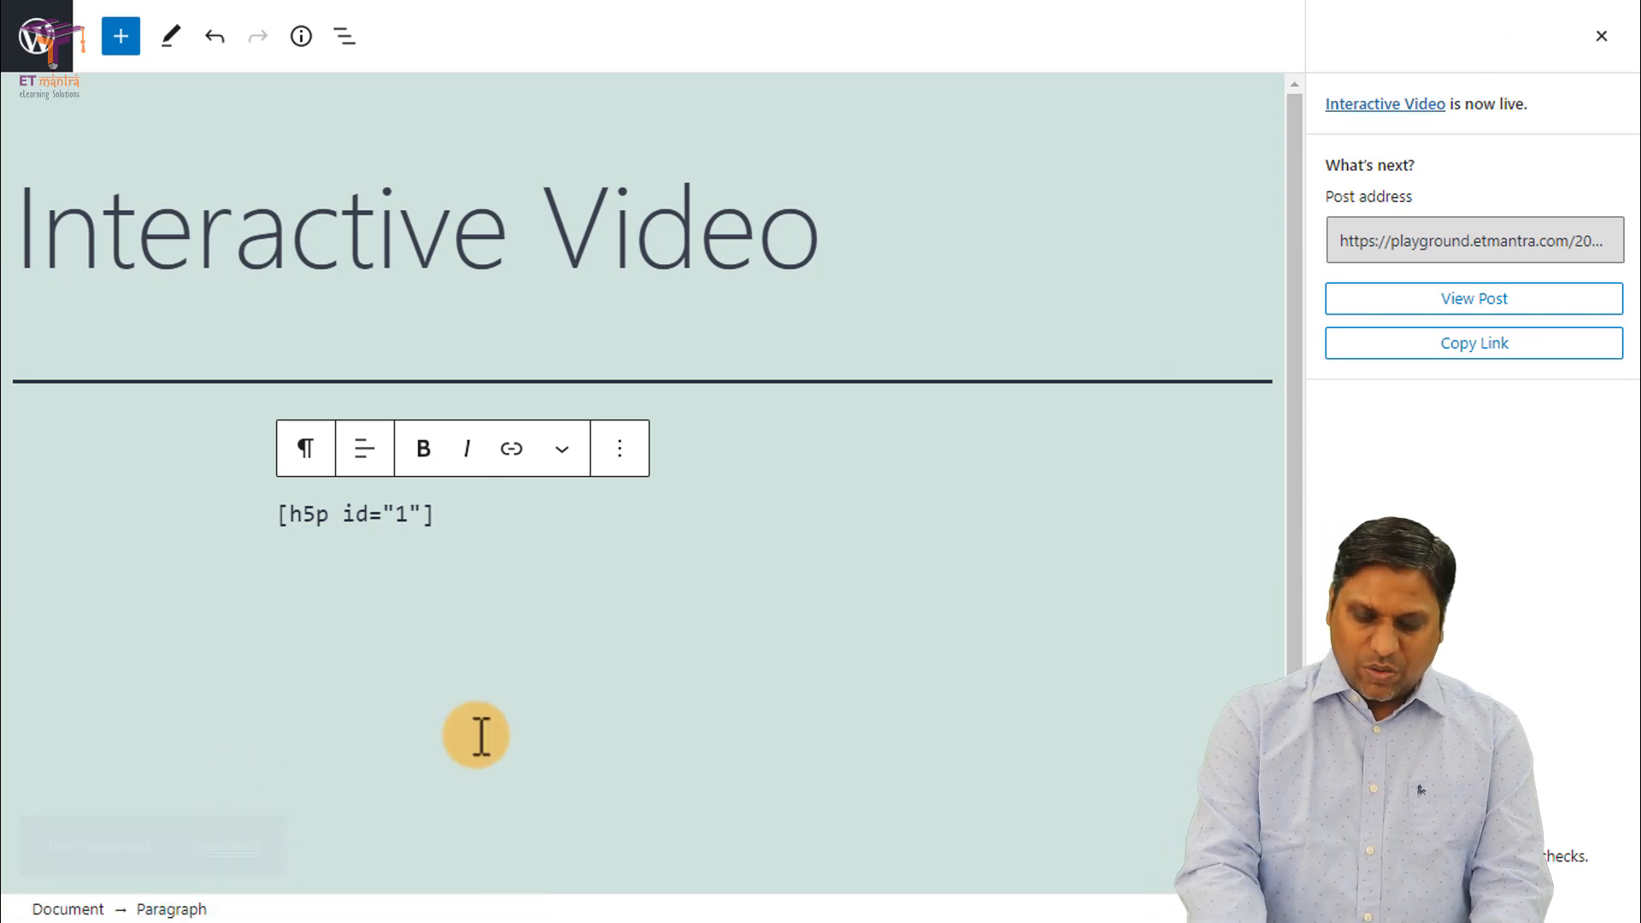